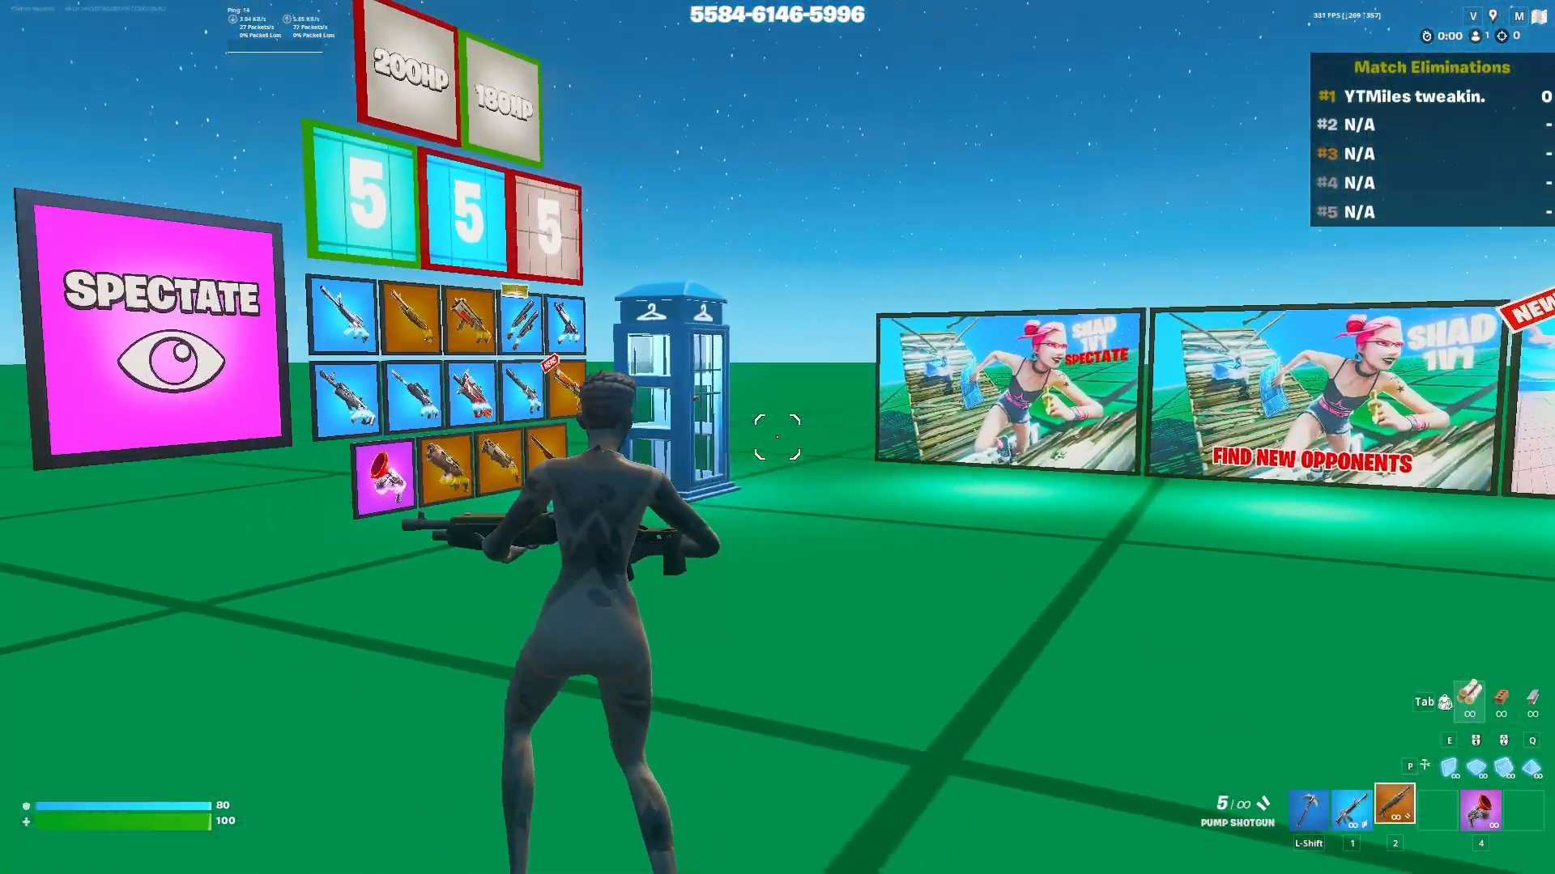
pyautogui.press('w')
pyautogui.press('shift')
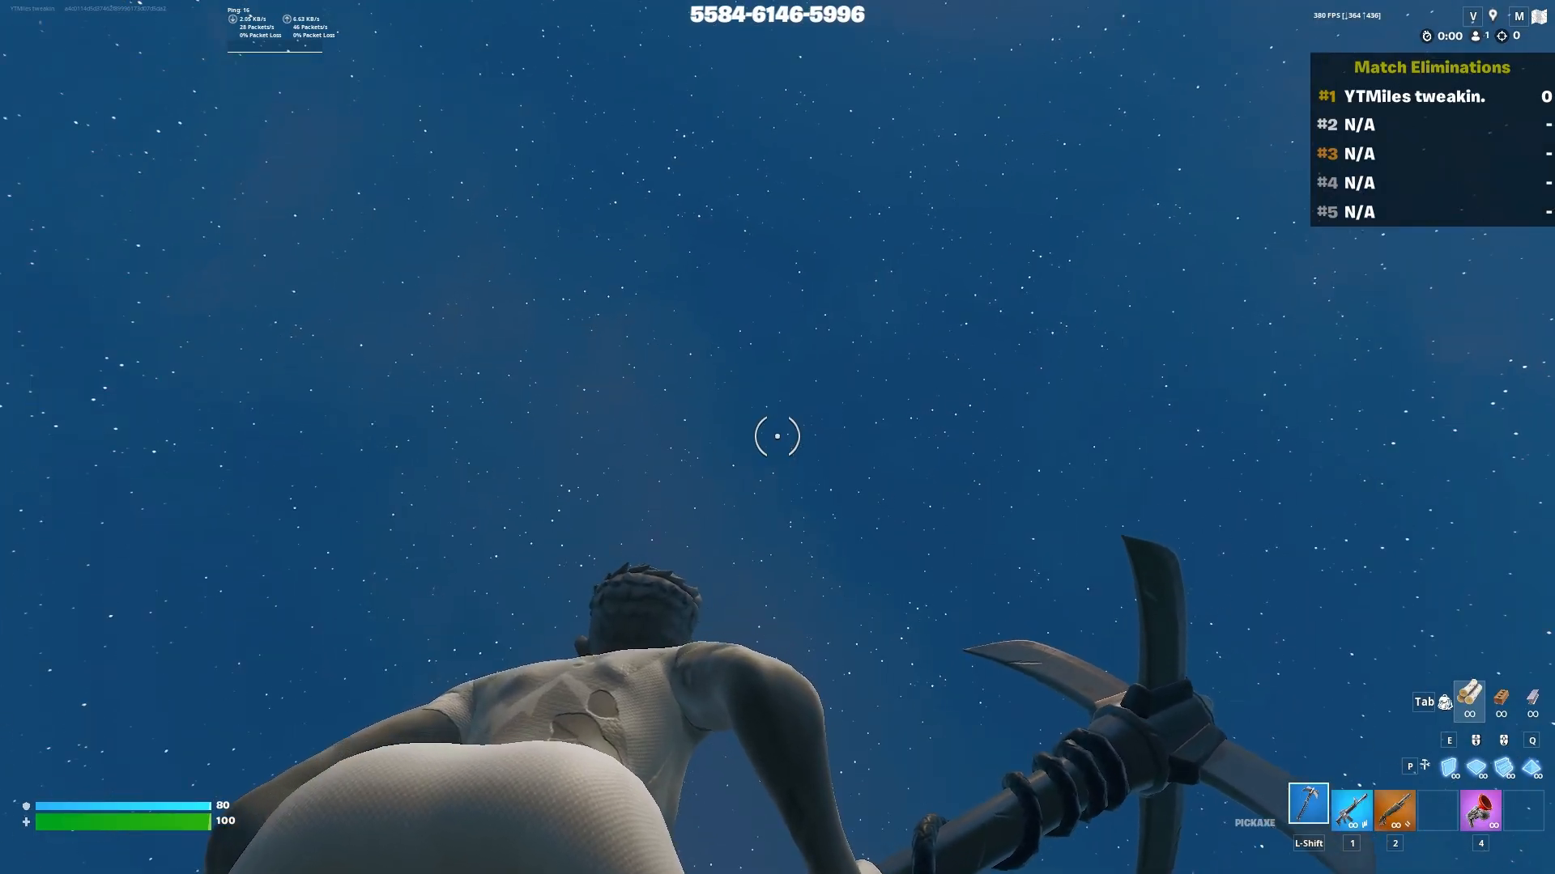
pyautogui.press('1')
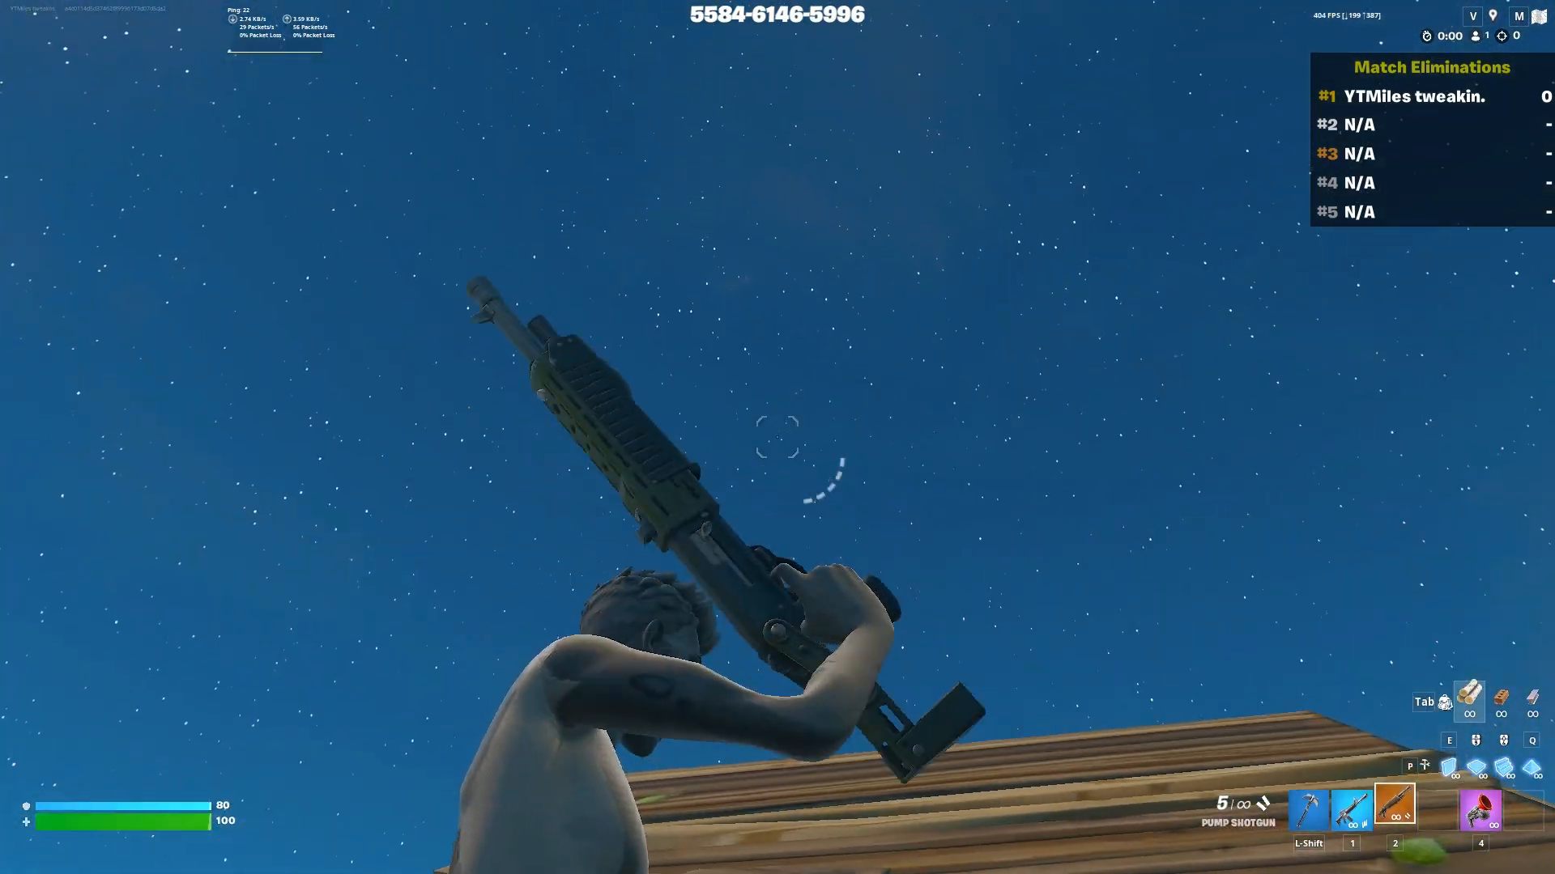
pyautogui.press('2')
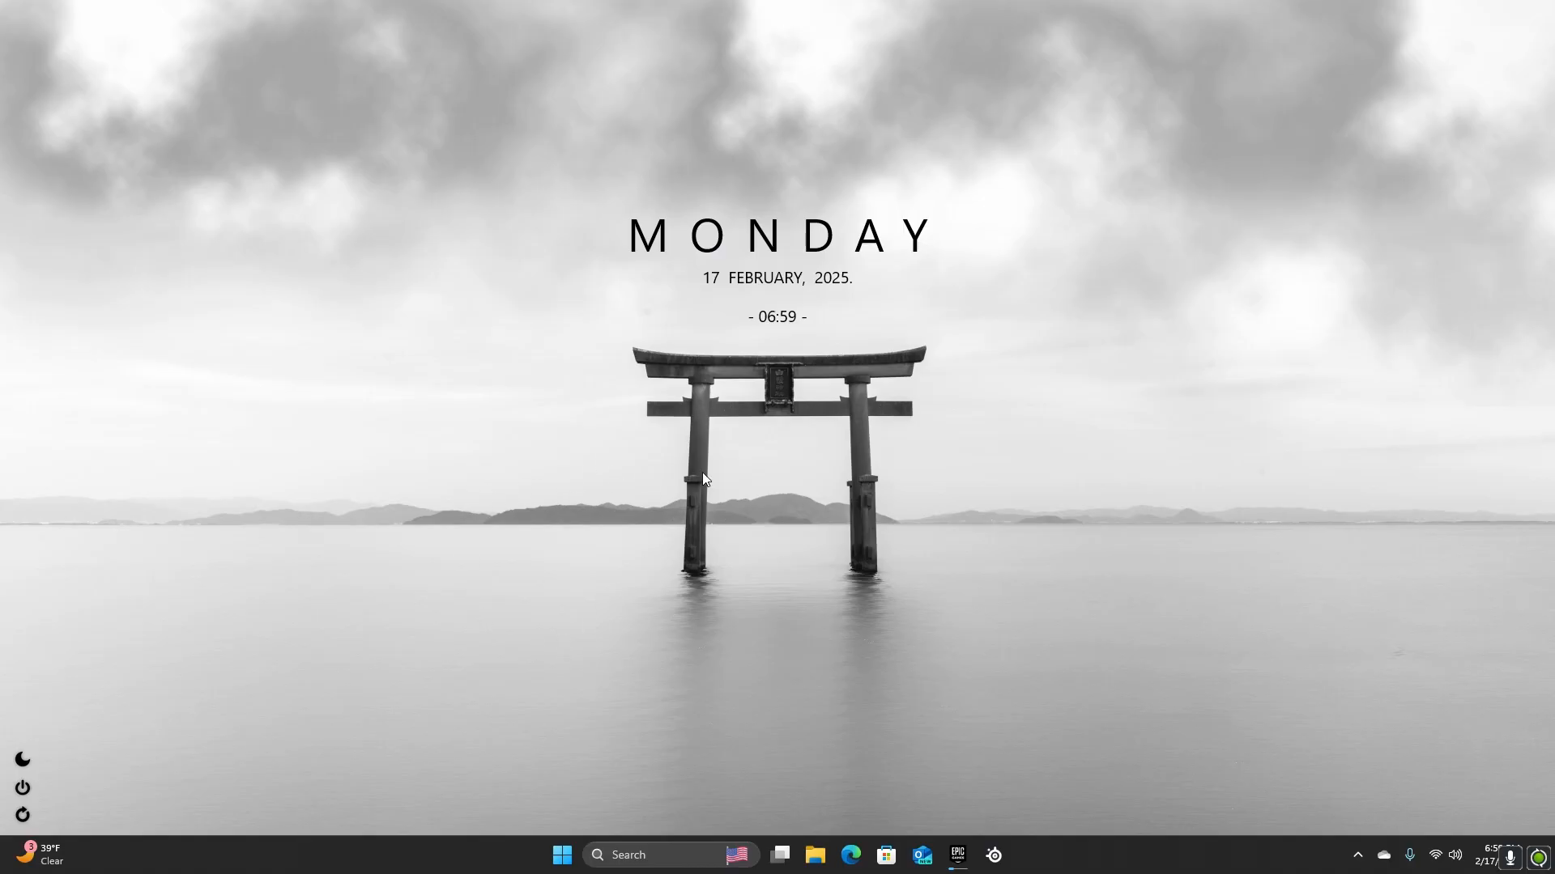
# Open Task Manager and view its performance page
pyautogui.rightClick(1044, 852)
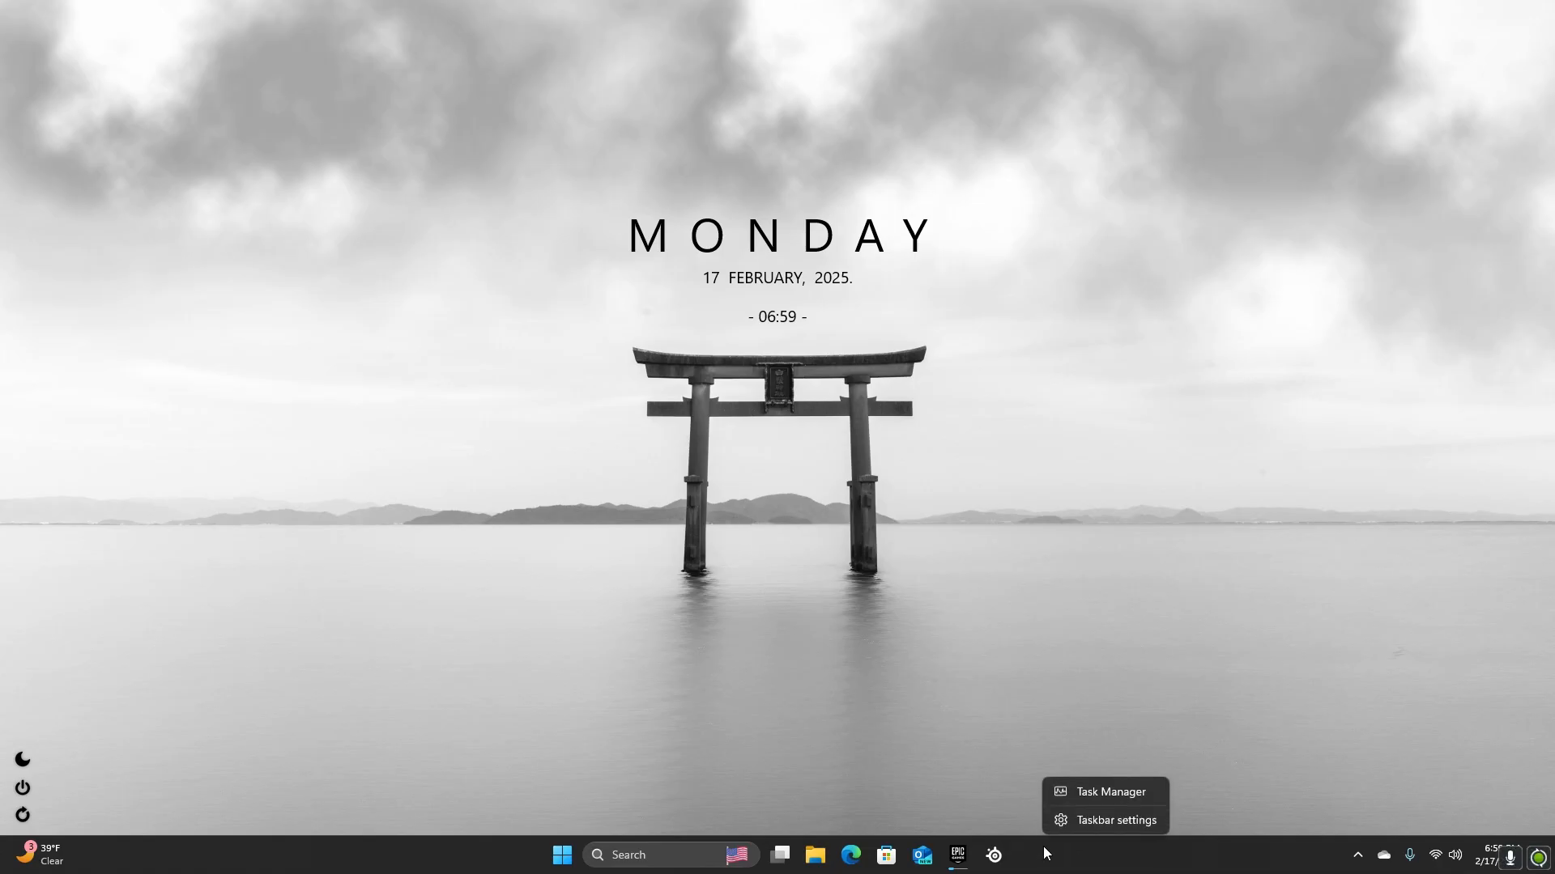
pyautogui.click(910, 726)
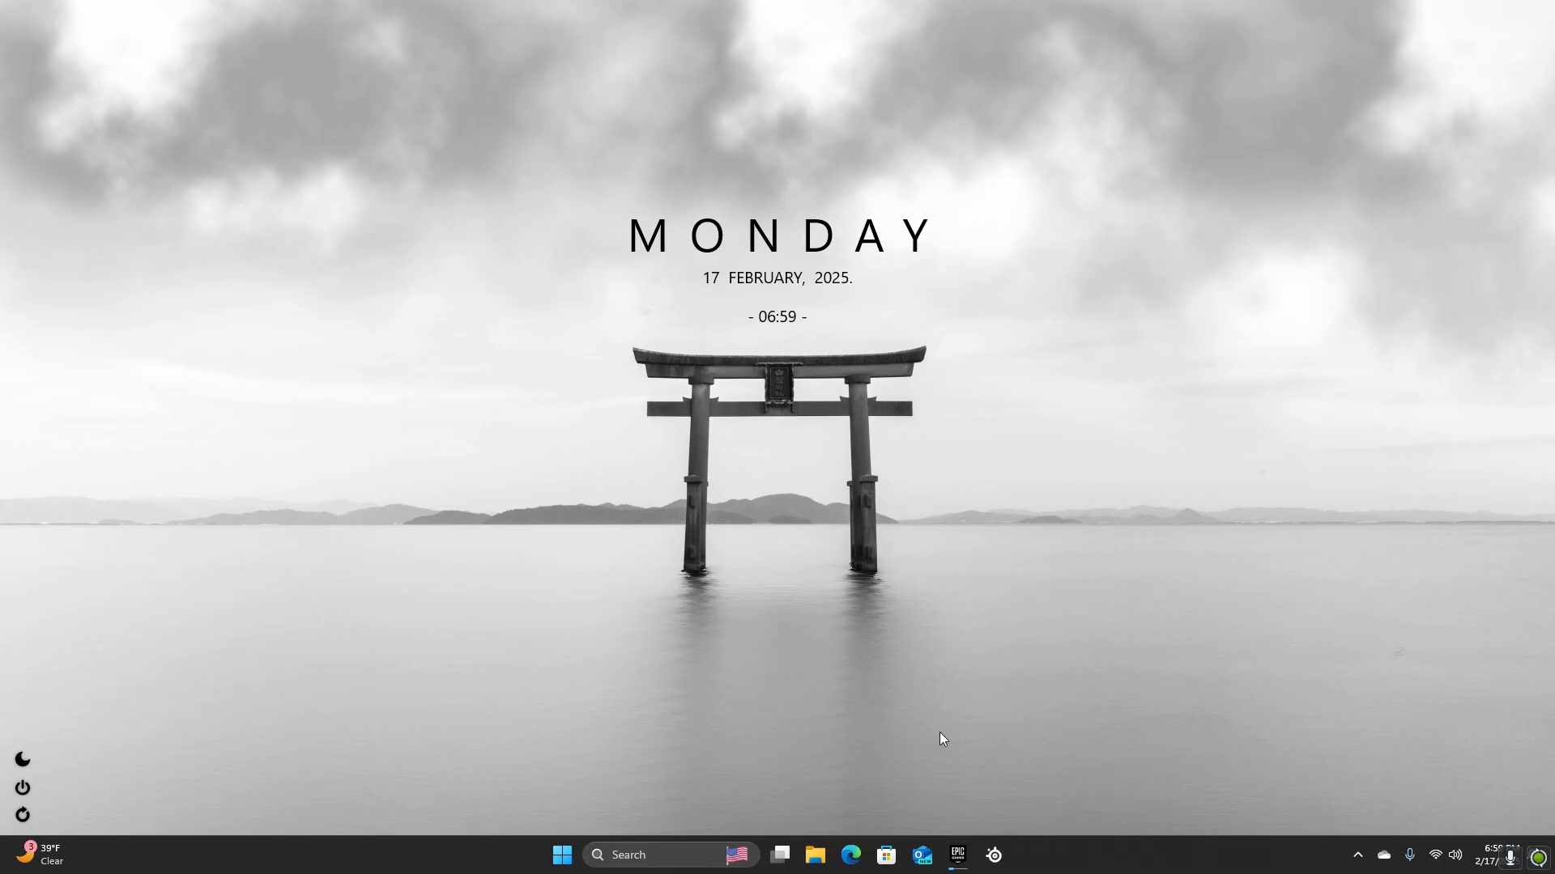
pyautogui.rightClick(1057, 854)
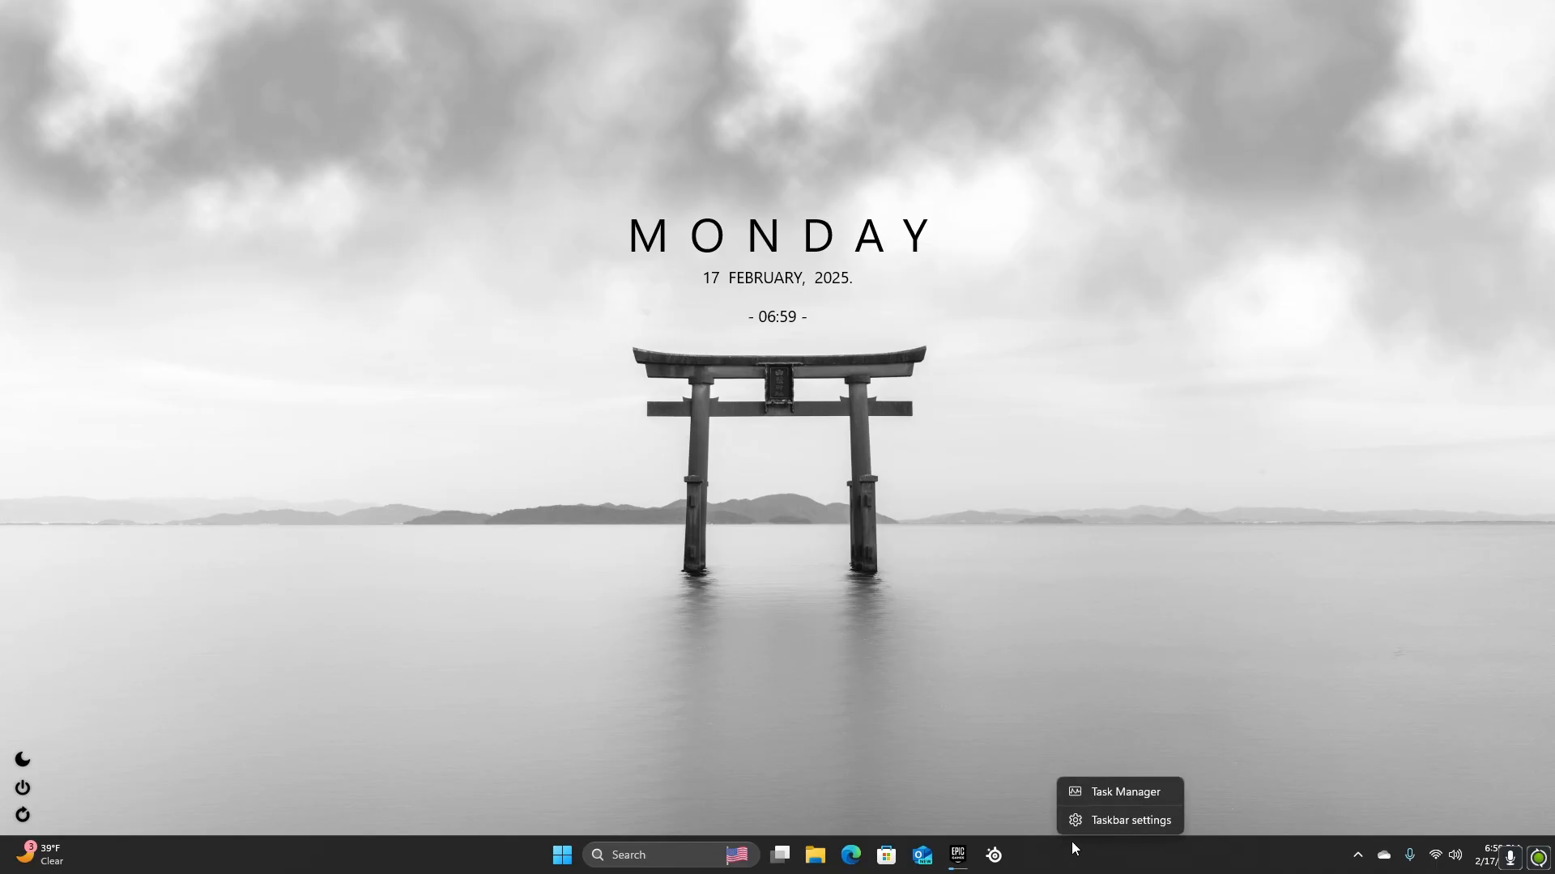
pyautogui.rightClick(1083, 848)
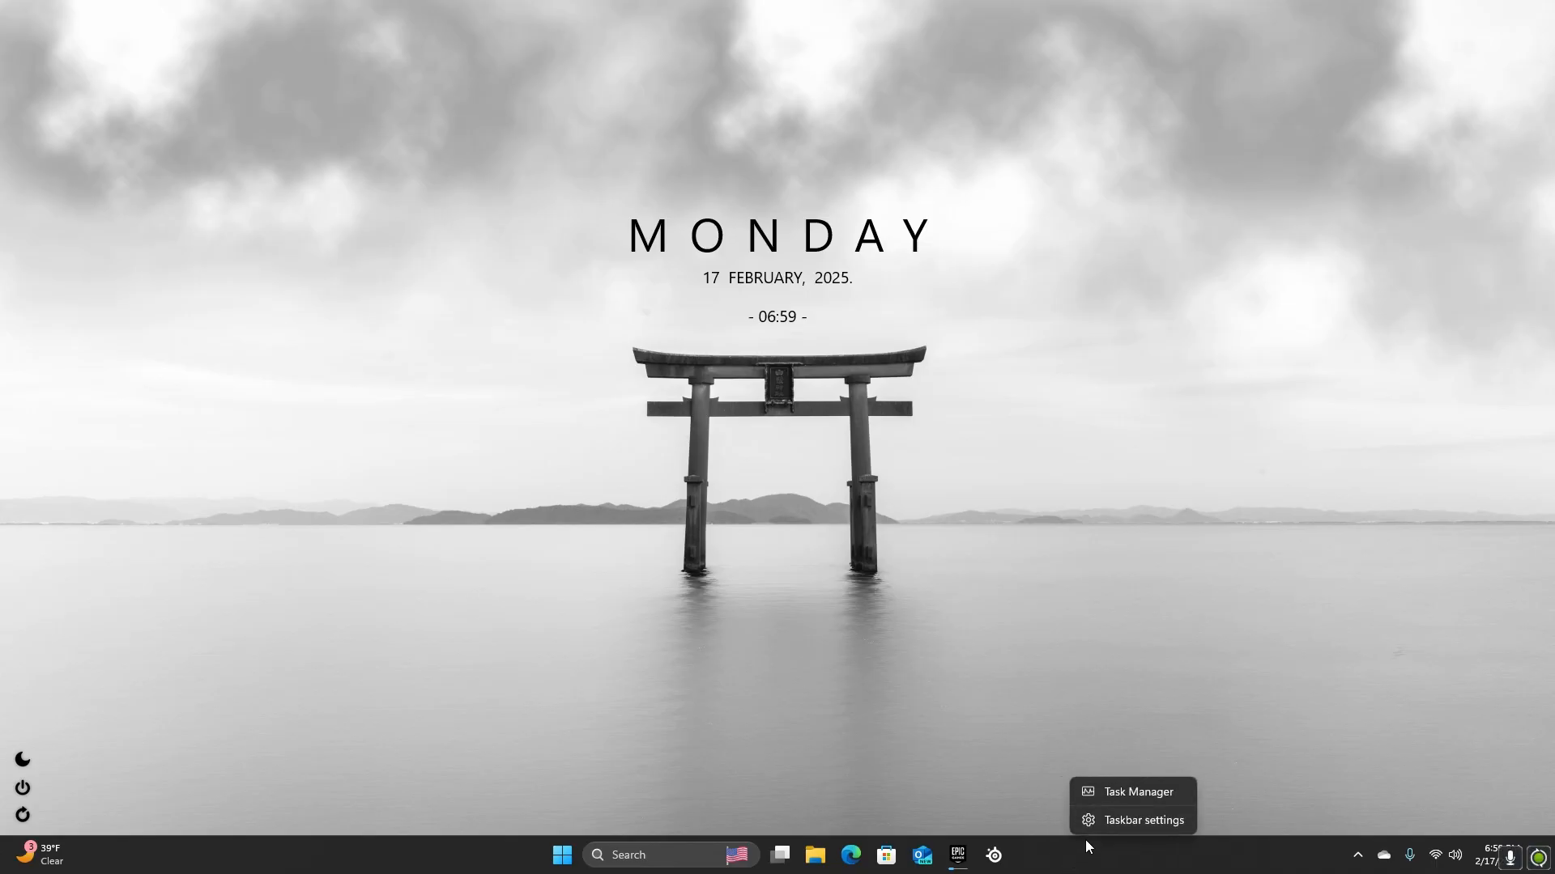
pyautogui.click(1109, 789)
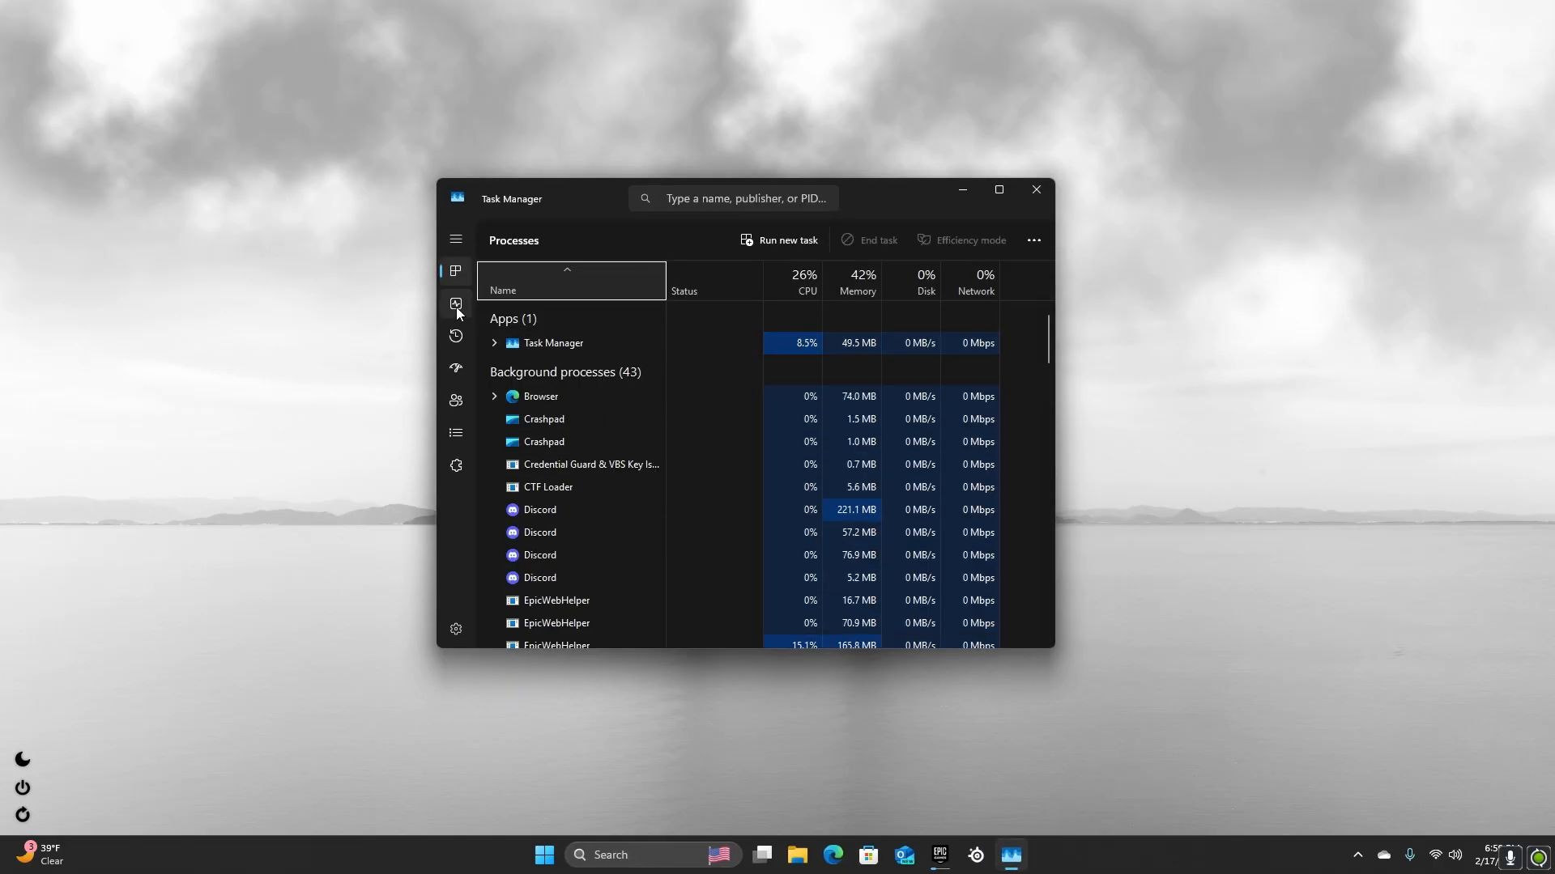
pyautogui.click(456, 306)
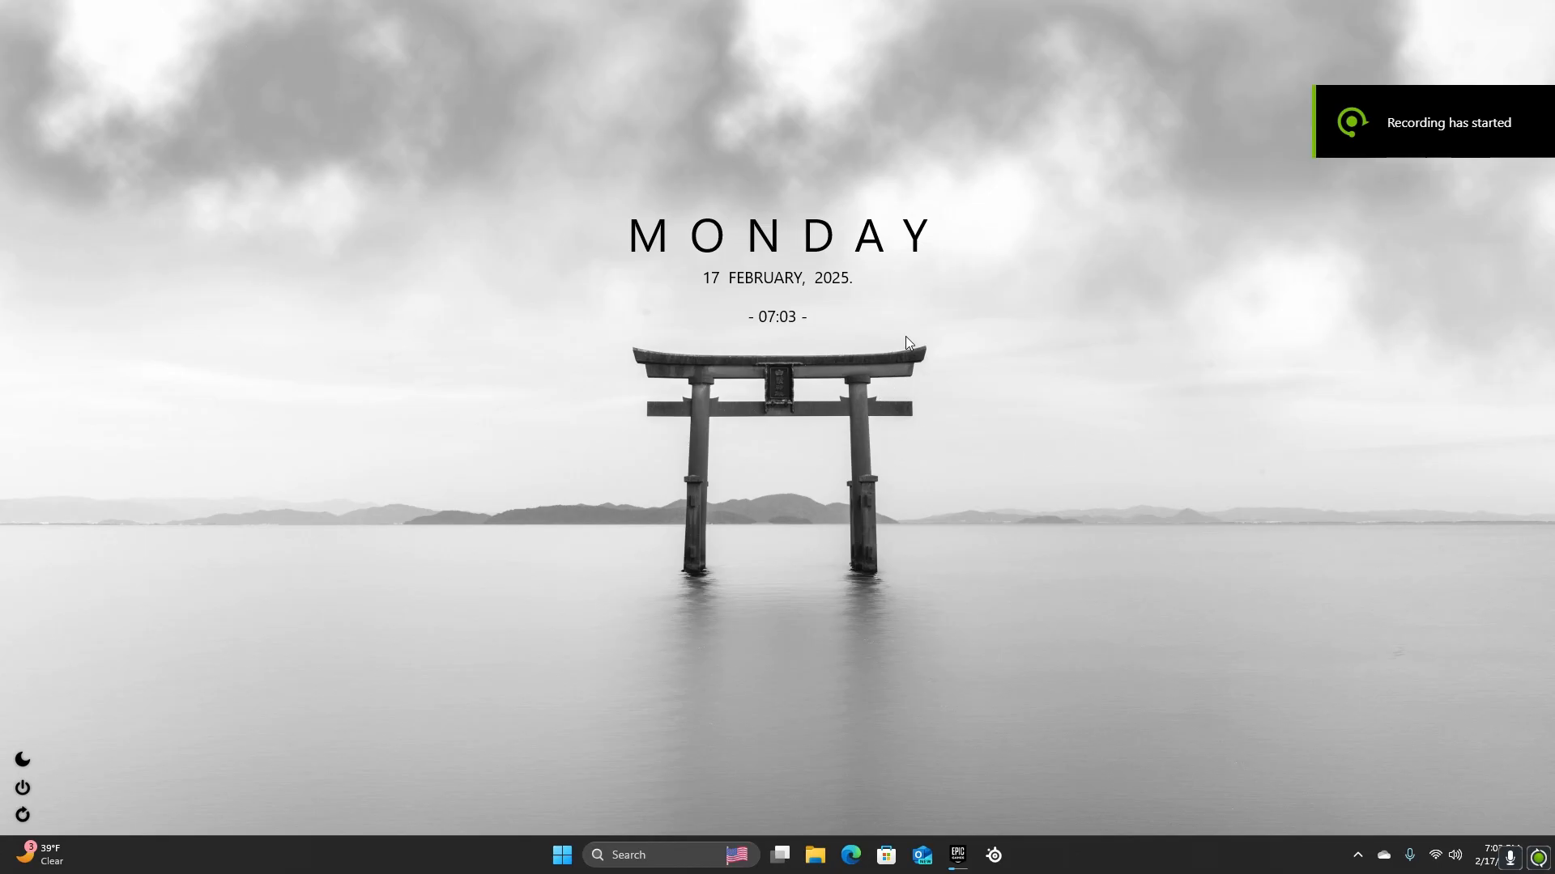
# Search Windows for "create" and open the Create a restore point settings
pyautogui.click(620, 856)
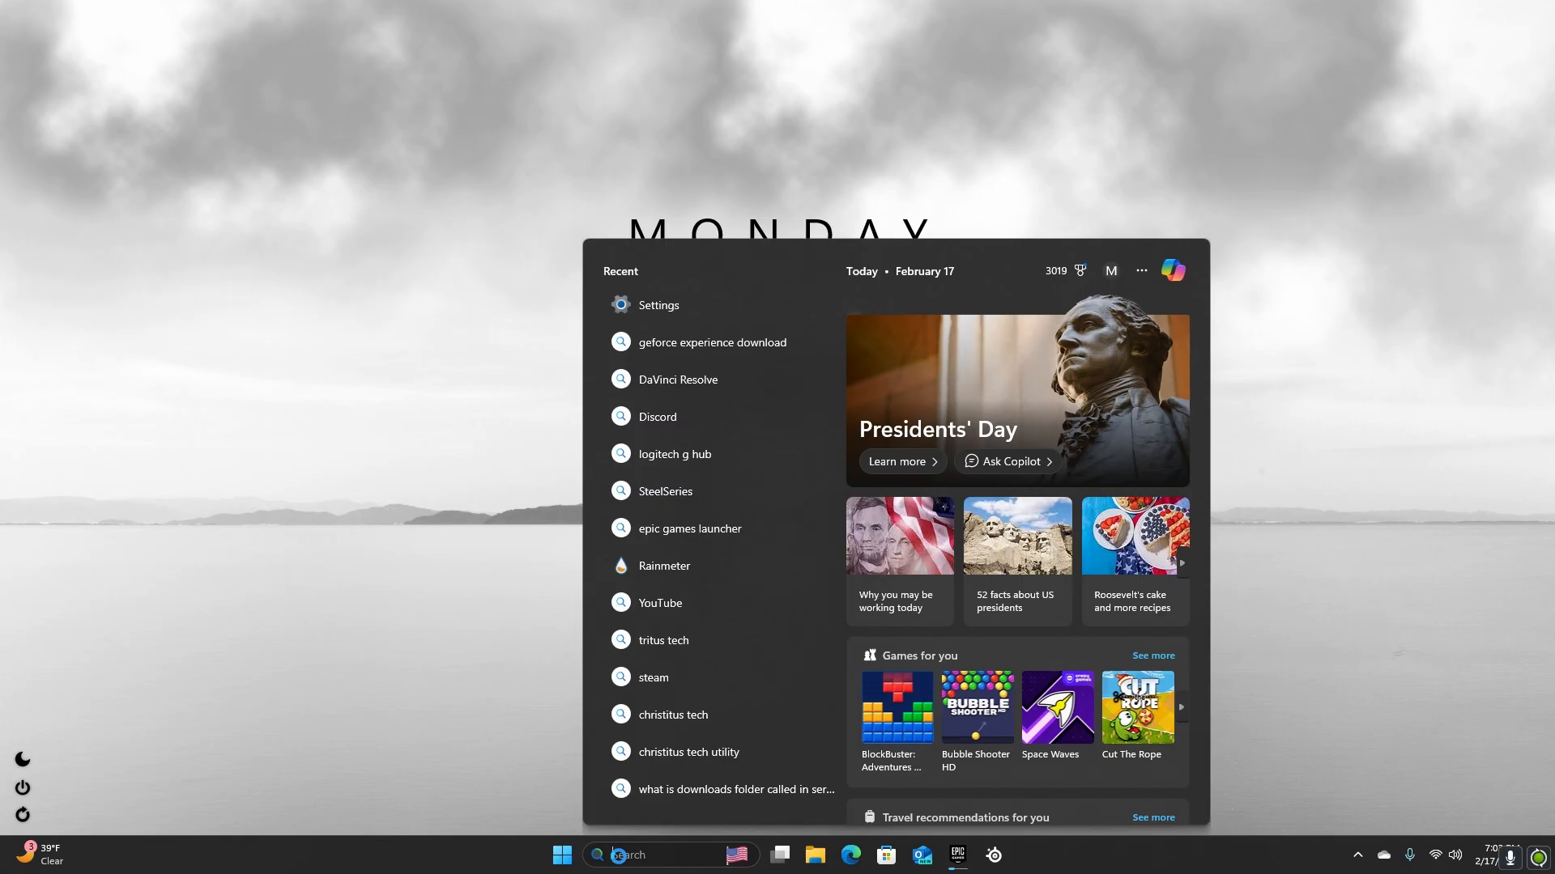
pyautogui.write('c')
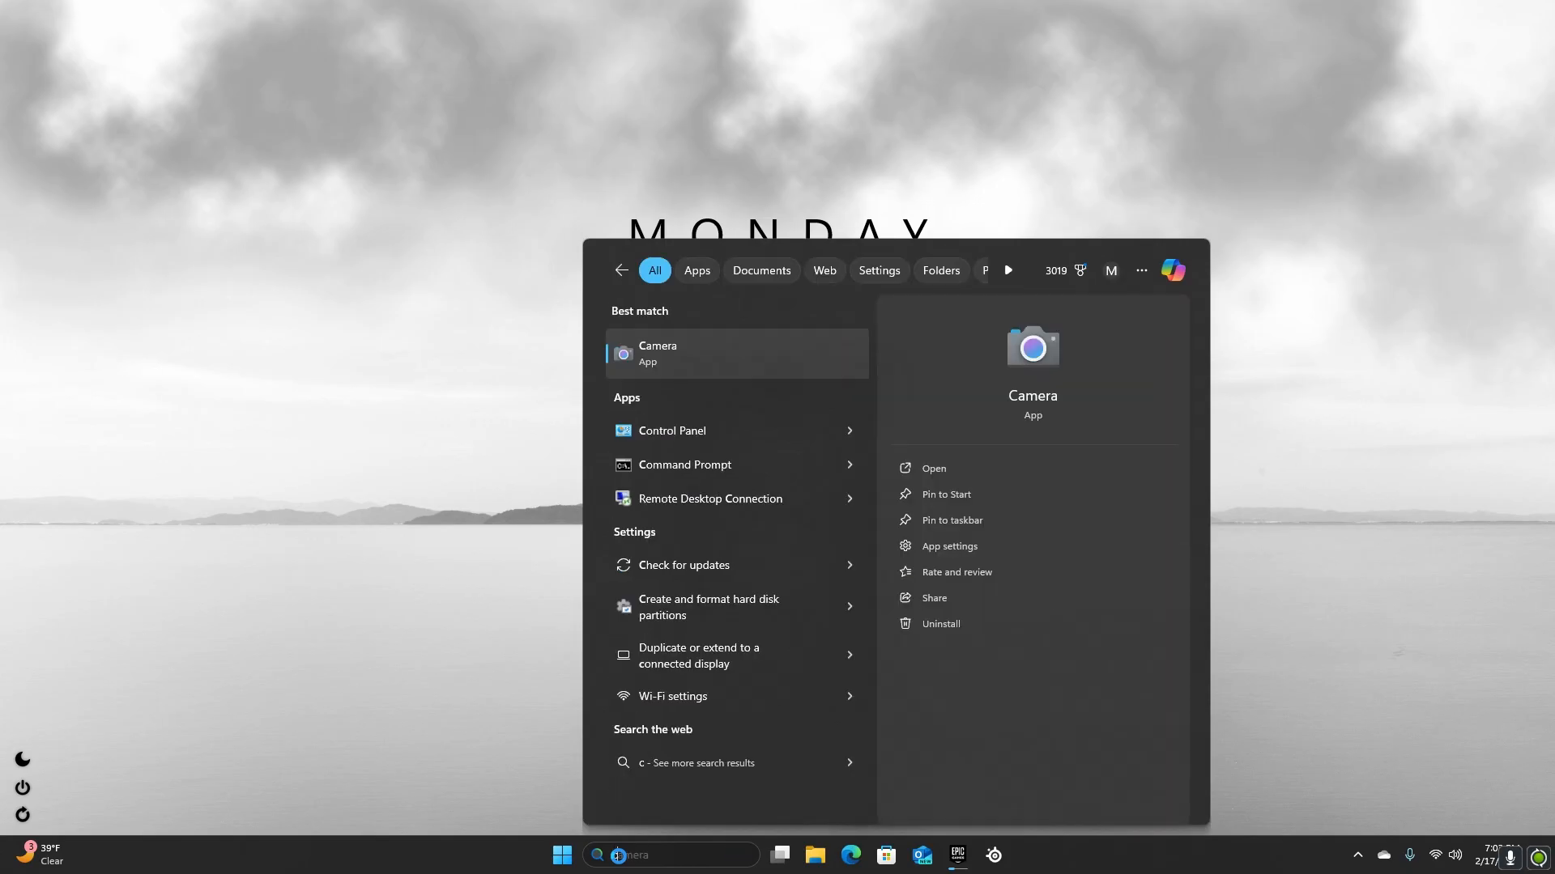
pyautogui.write('rea')
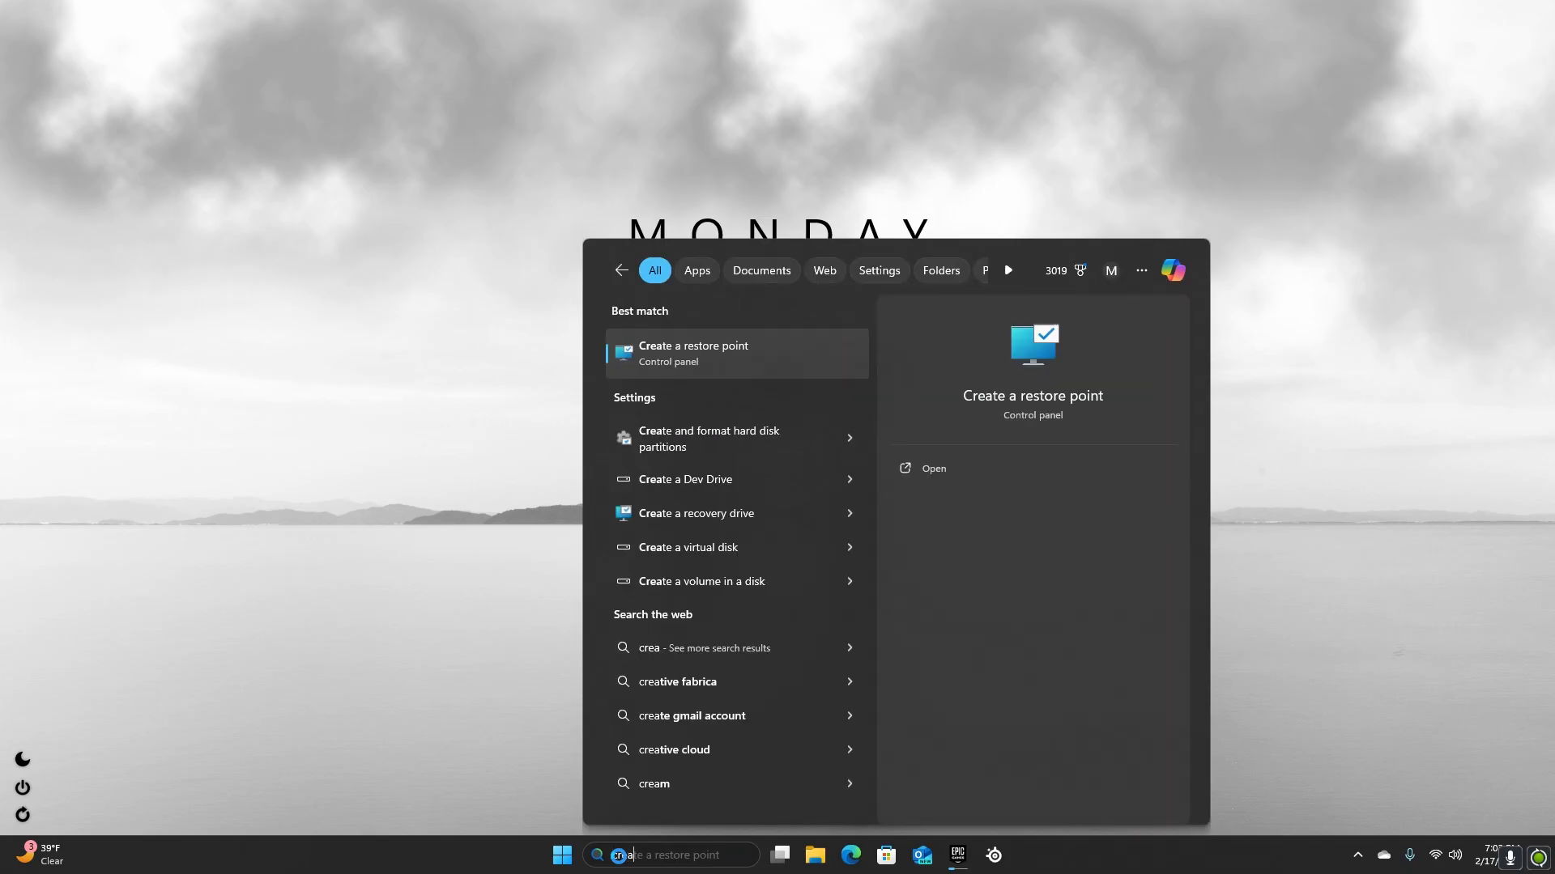
pyautogui.write('te')
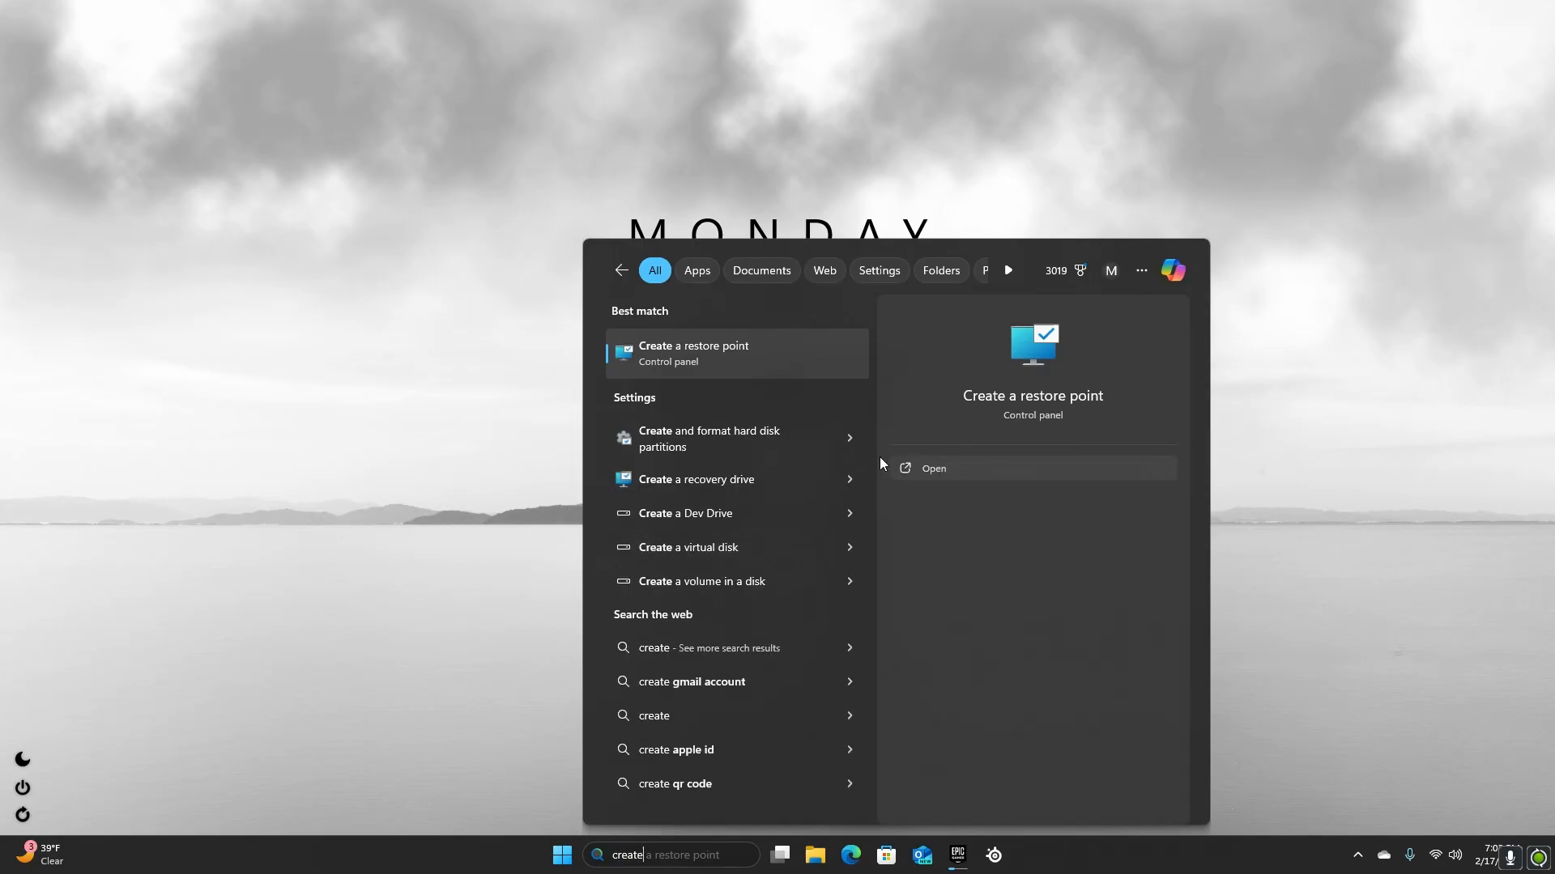
pyautogui.click(936, 466)
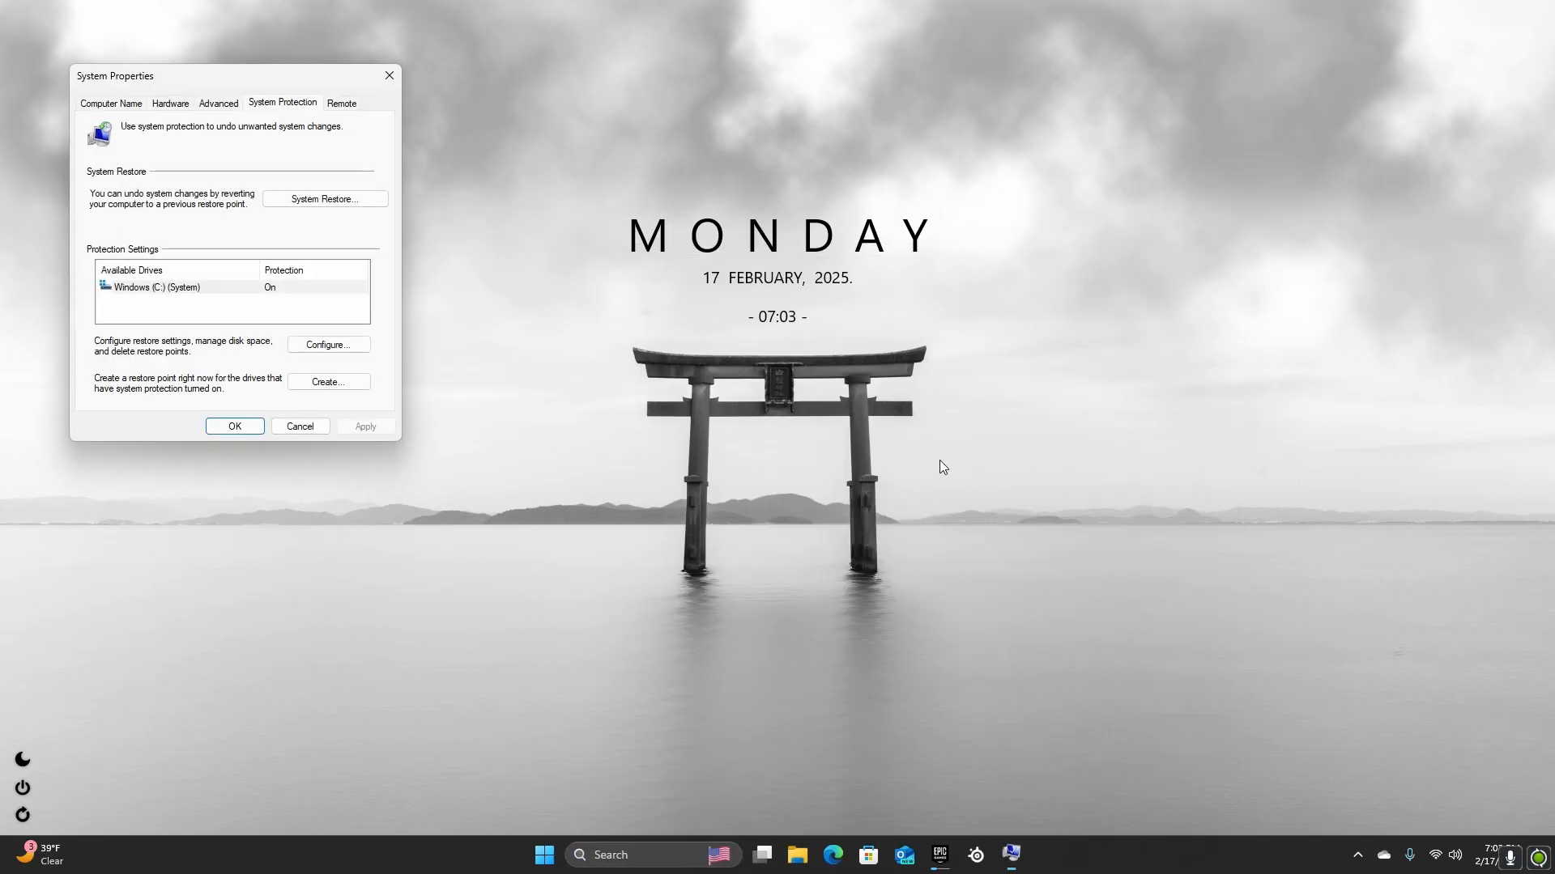
# Create a system restore point described as "before tweaks" and close System Properties
pyautogui.click(315, 383)
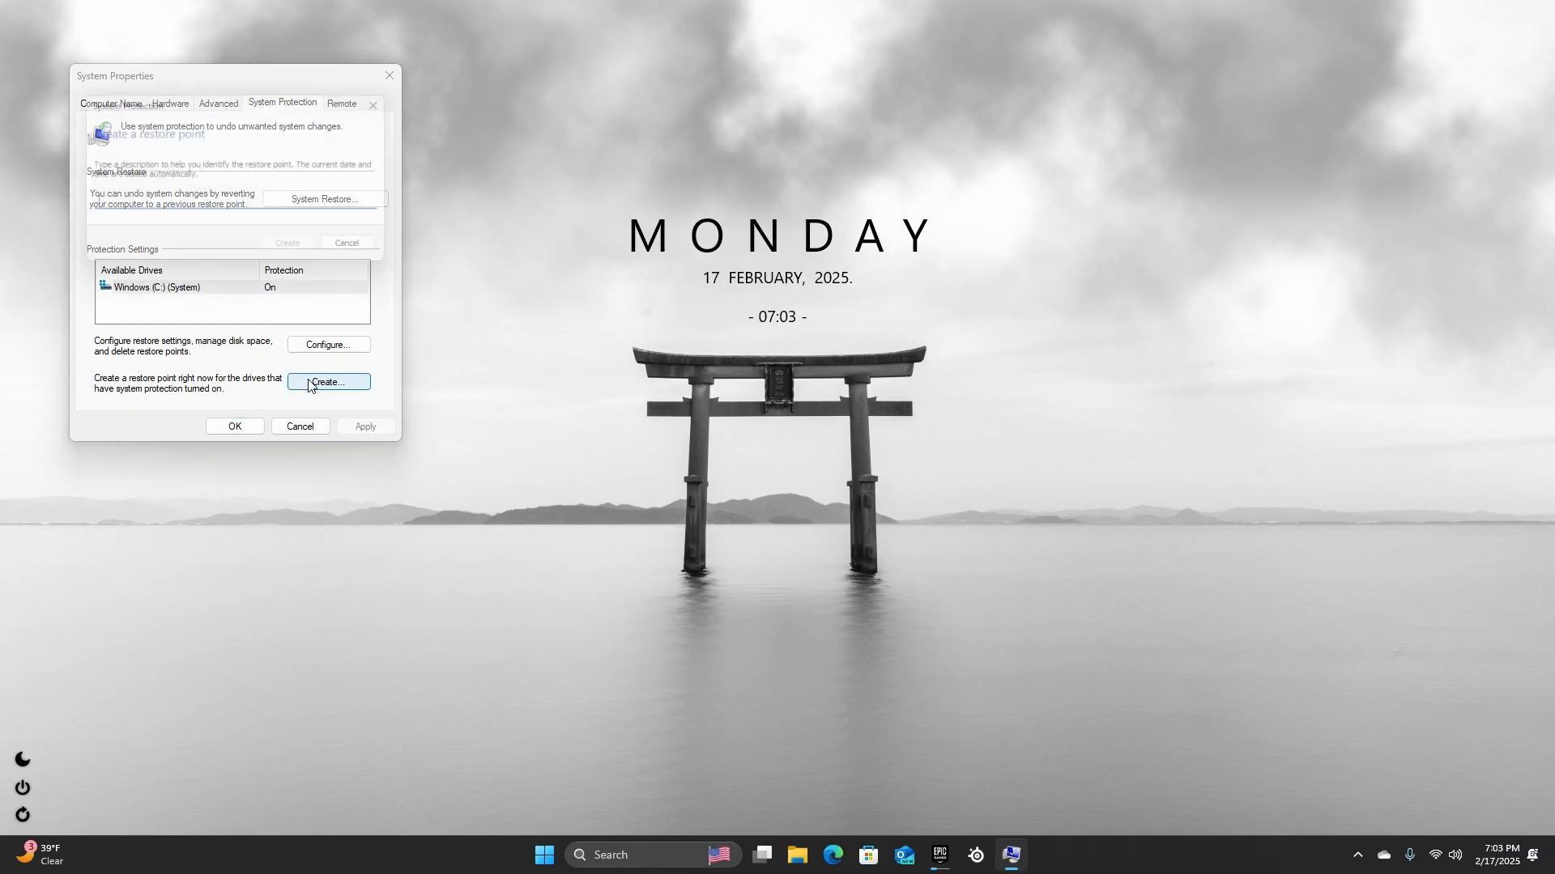
pyautogui.write('before tweaks')
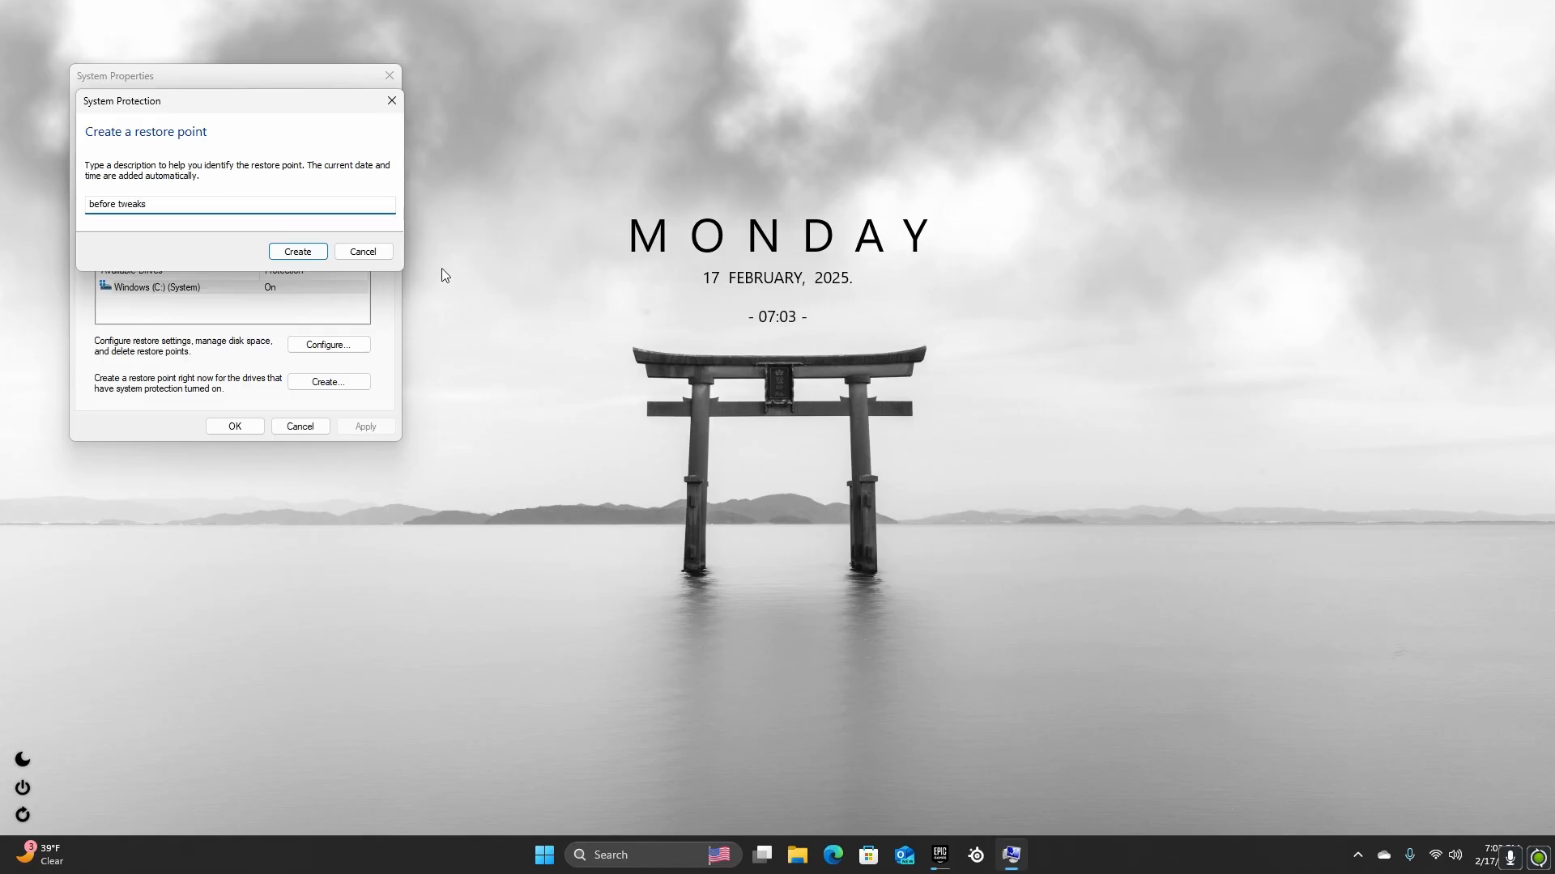
pyautogui.click(296, 252)
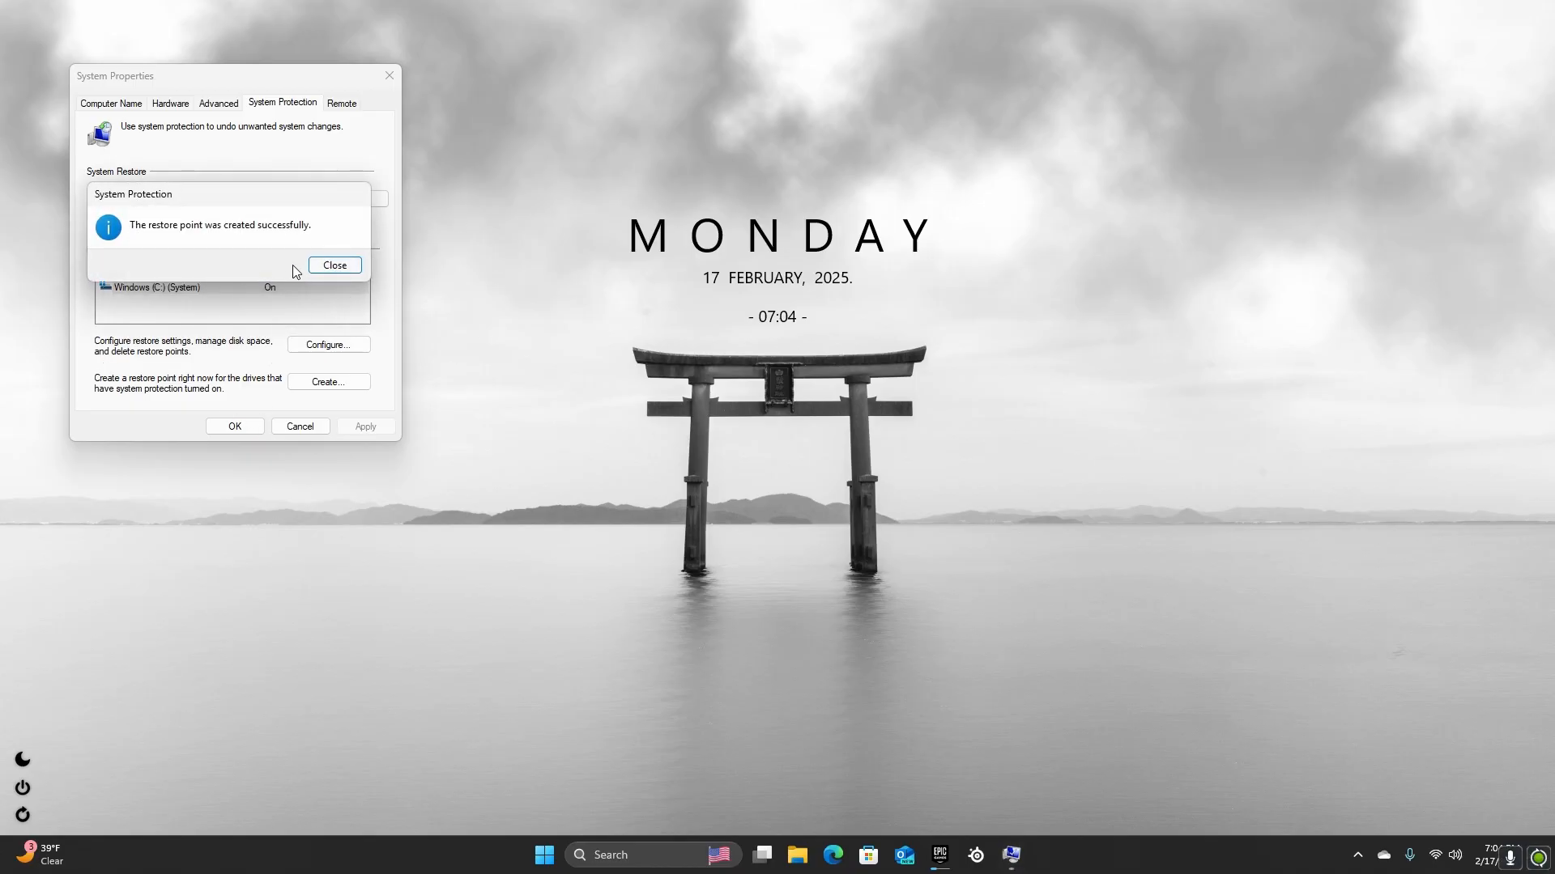
pyautogui.click(341, 265)
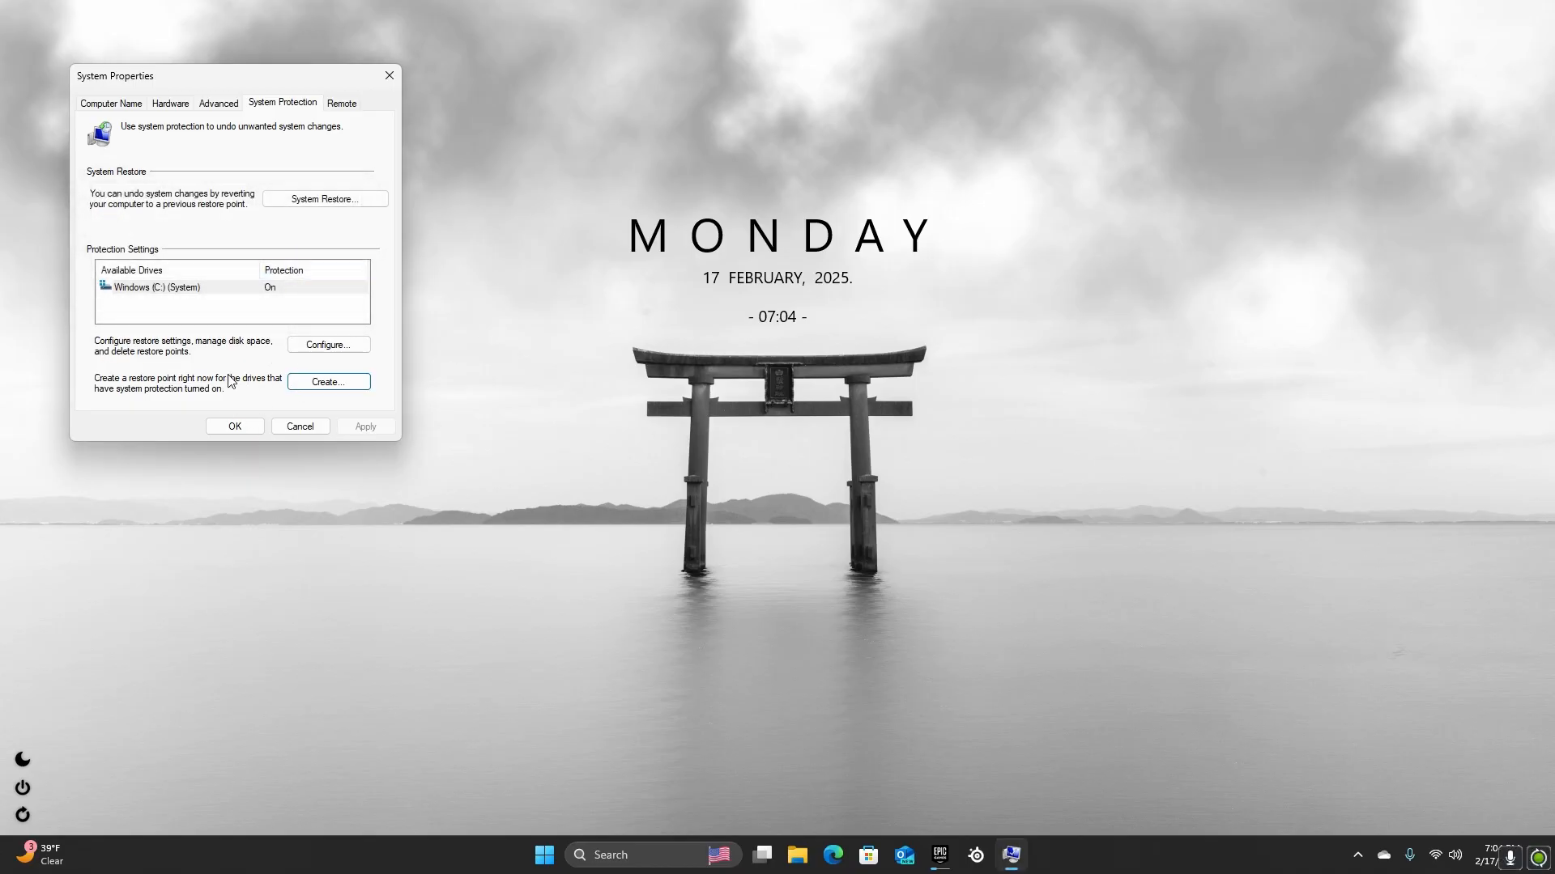
pyautogui.click(247, 425)
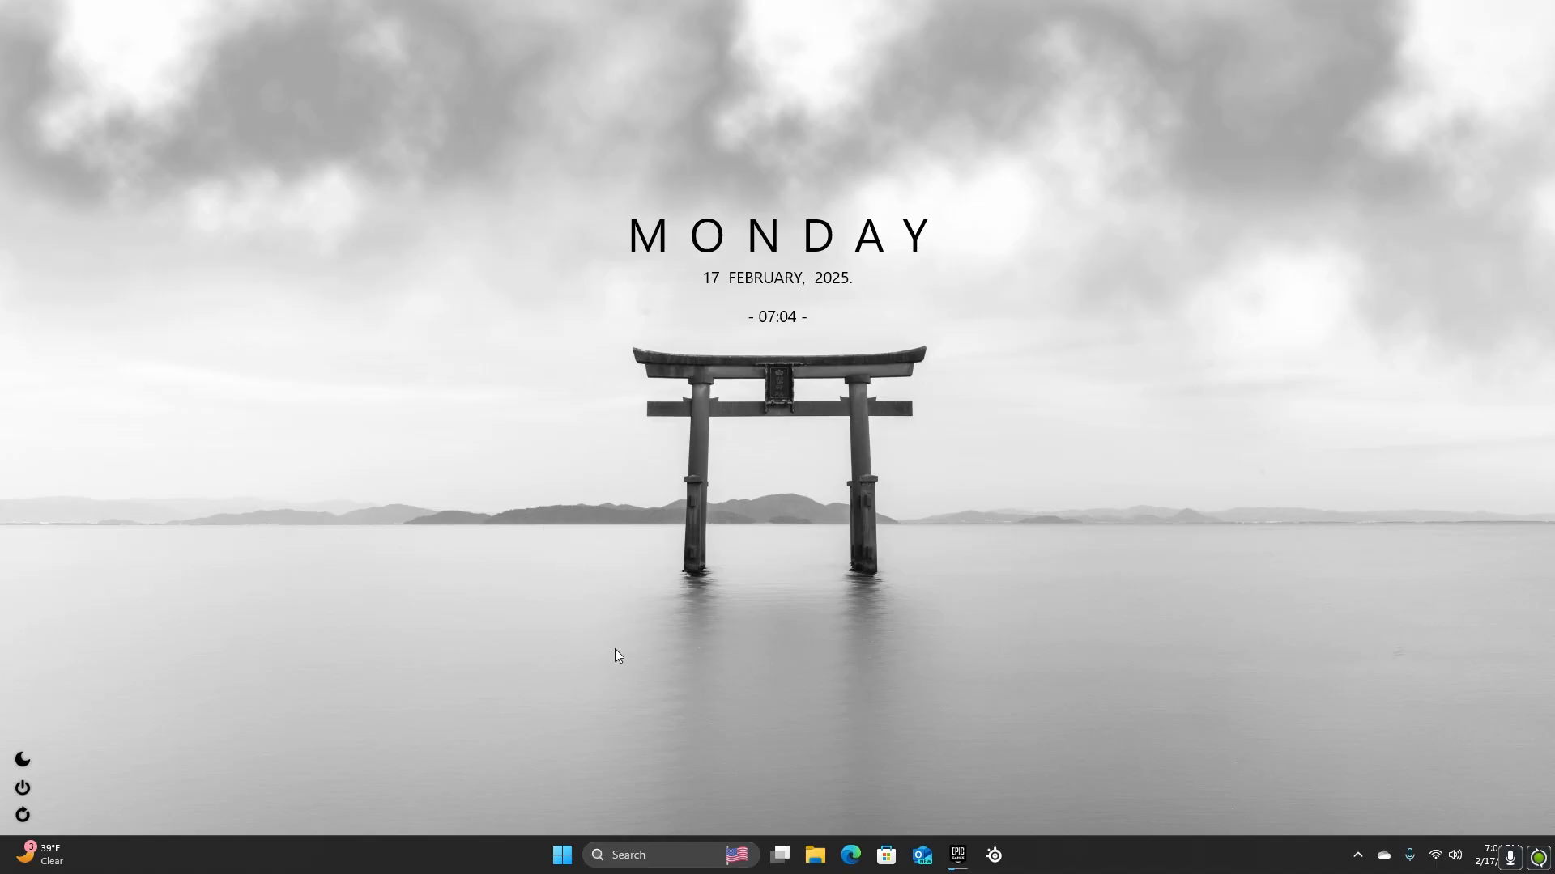
# Reopen the Create a restore point settings from the recent searches to view the system restore options
pyautogui.click(628, 863)
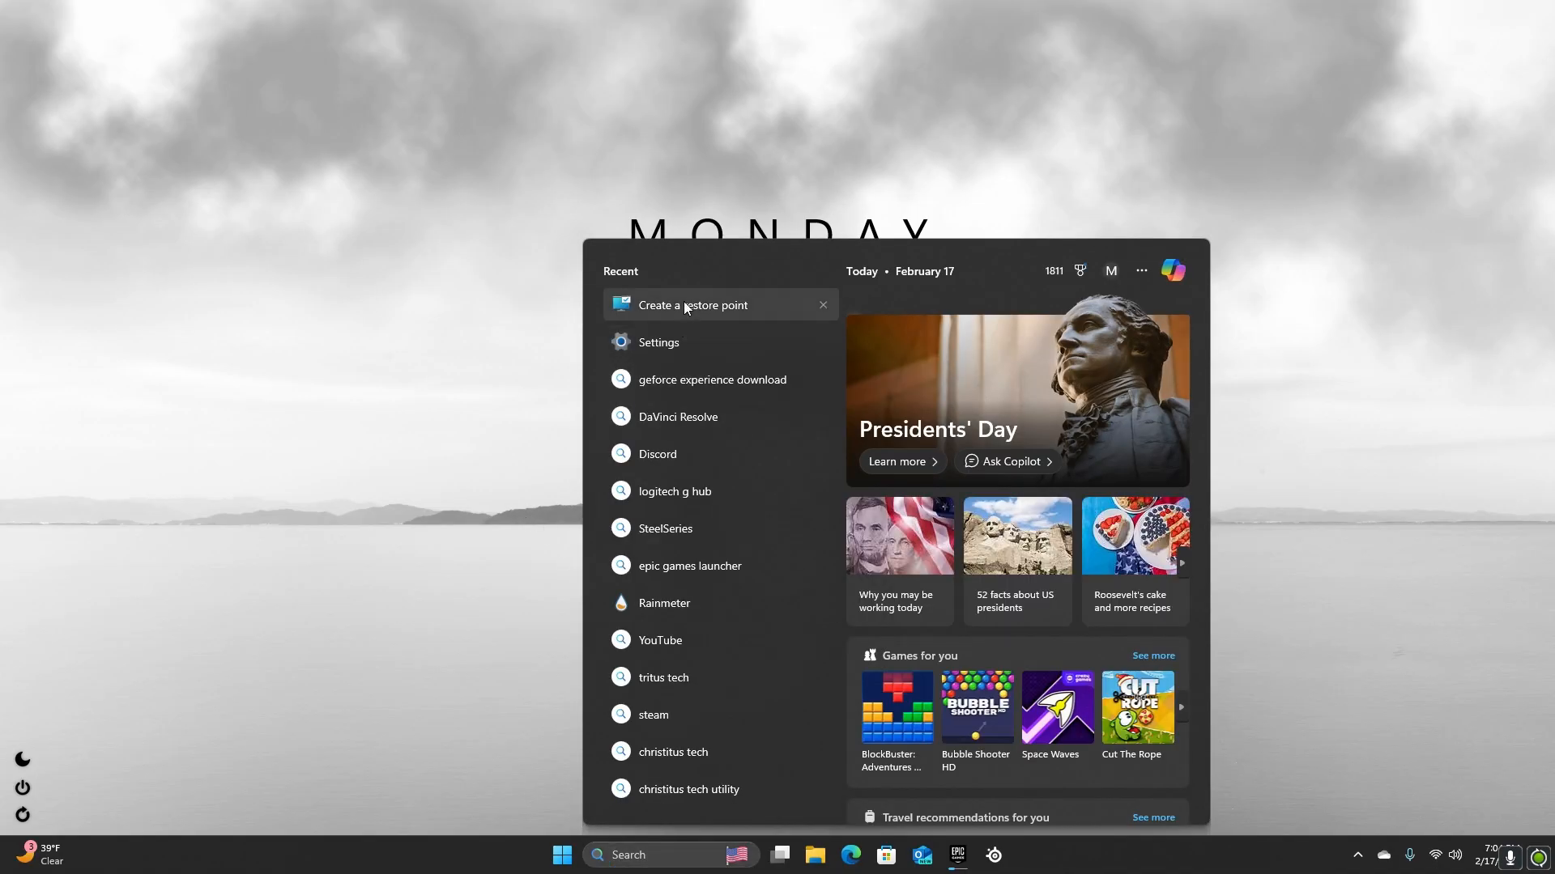
pyautogui.click(682, 303)
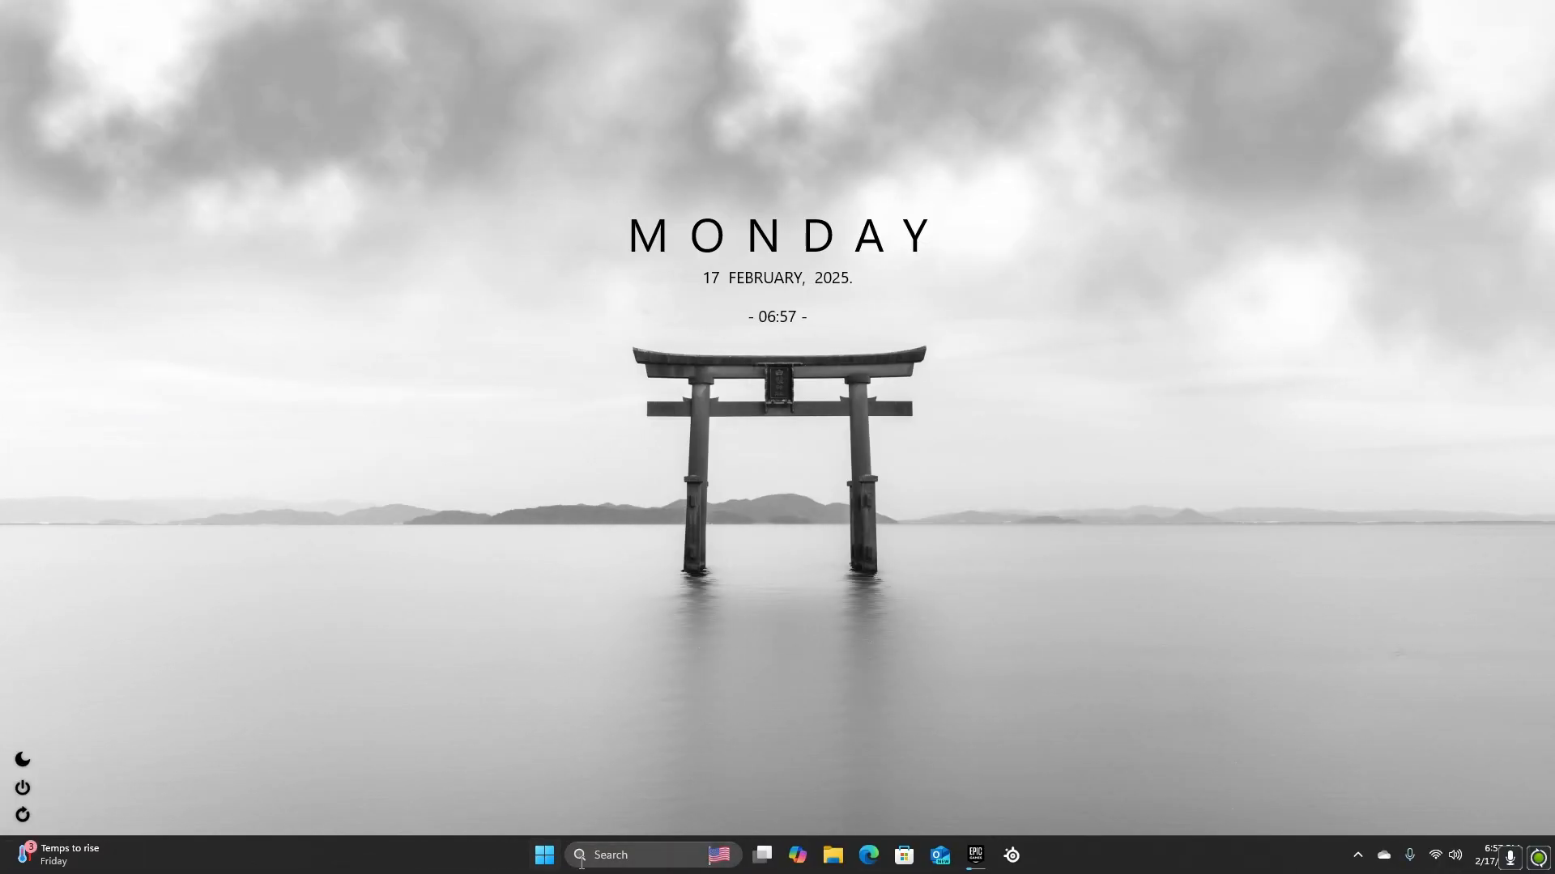
# Open Windows Settings and go to the list of installed apps
pyautogui.click(580, 858)
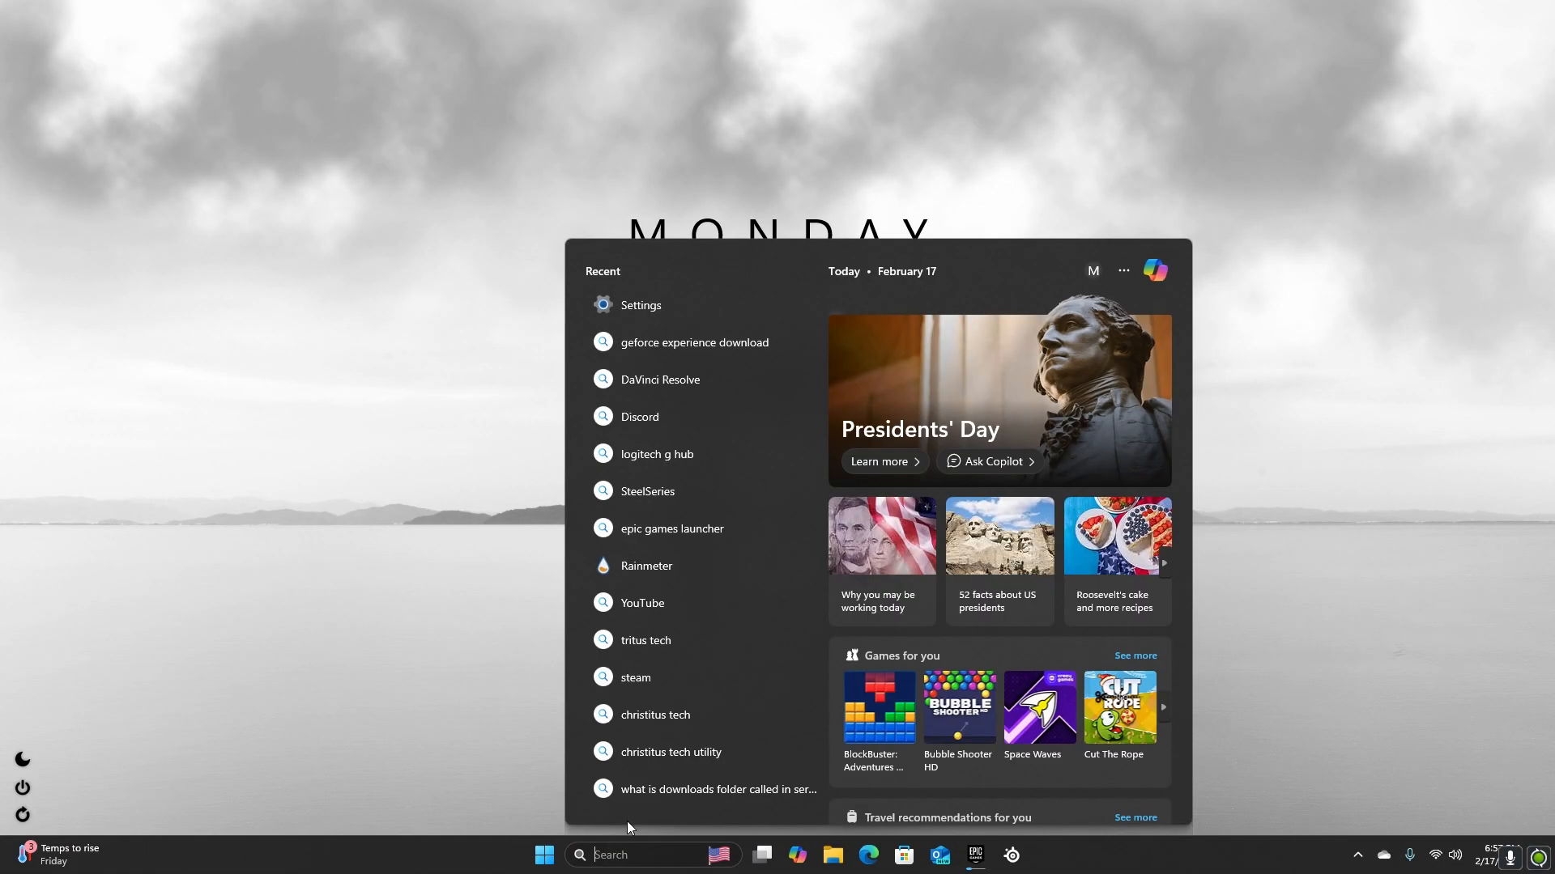
pyautogui.click(680, 306)
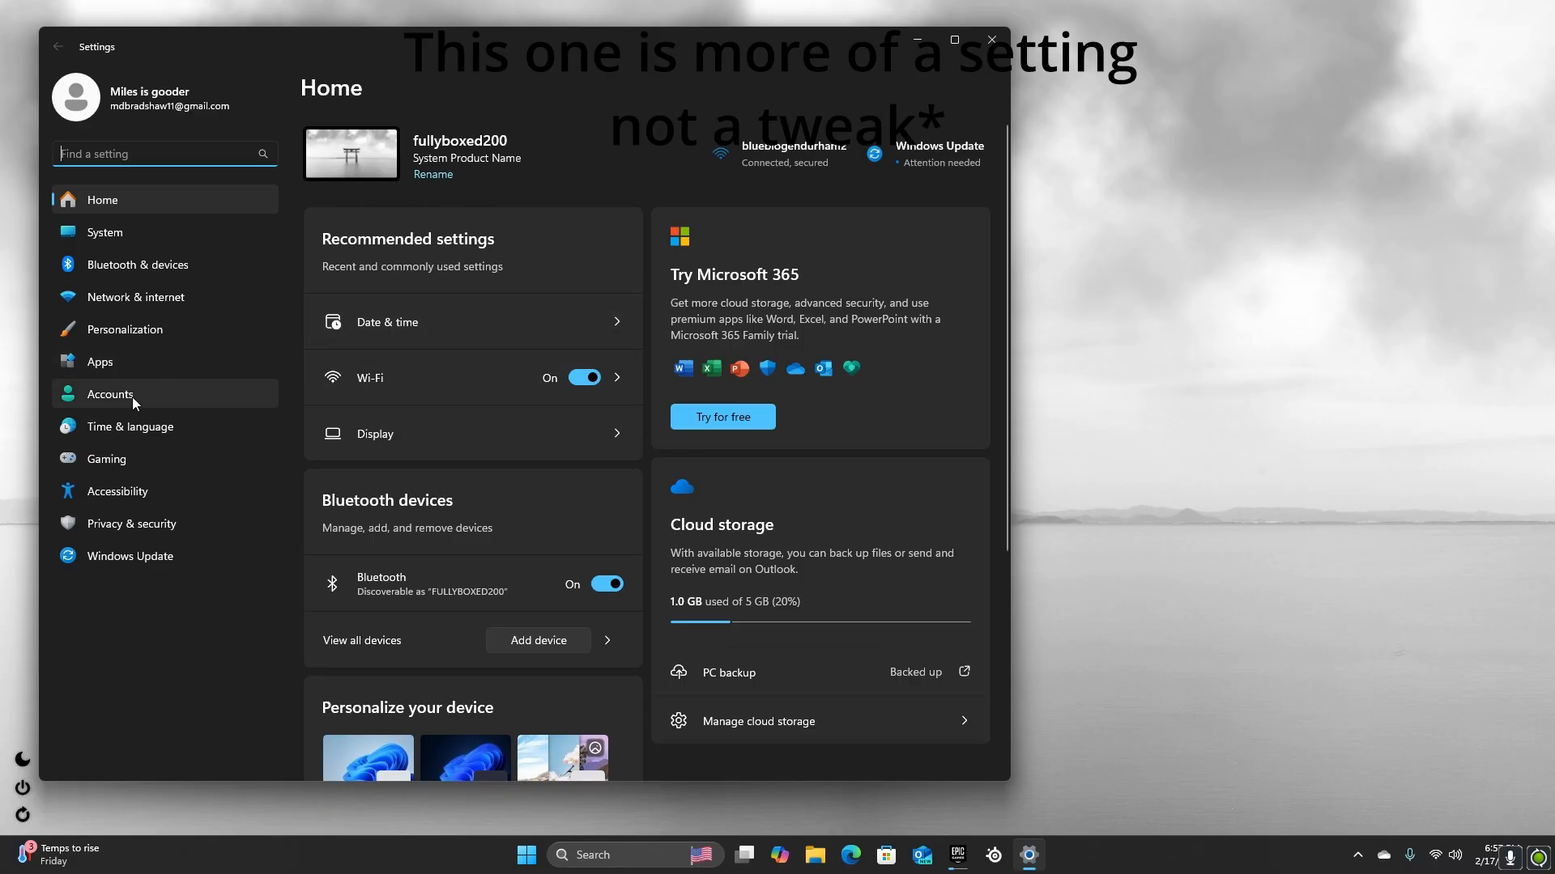
pyautogui.click(106, 362)
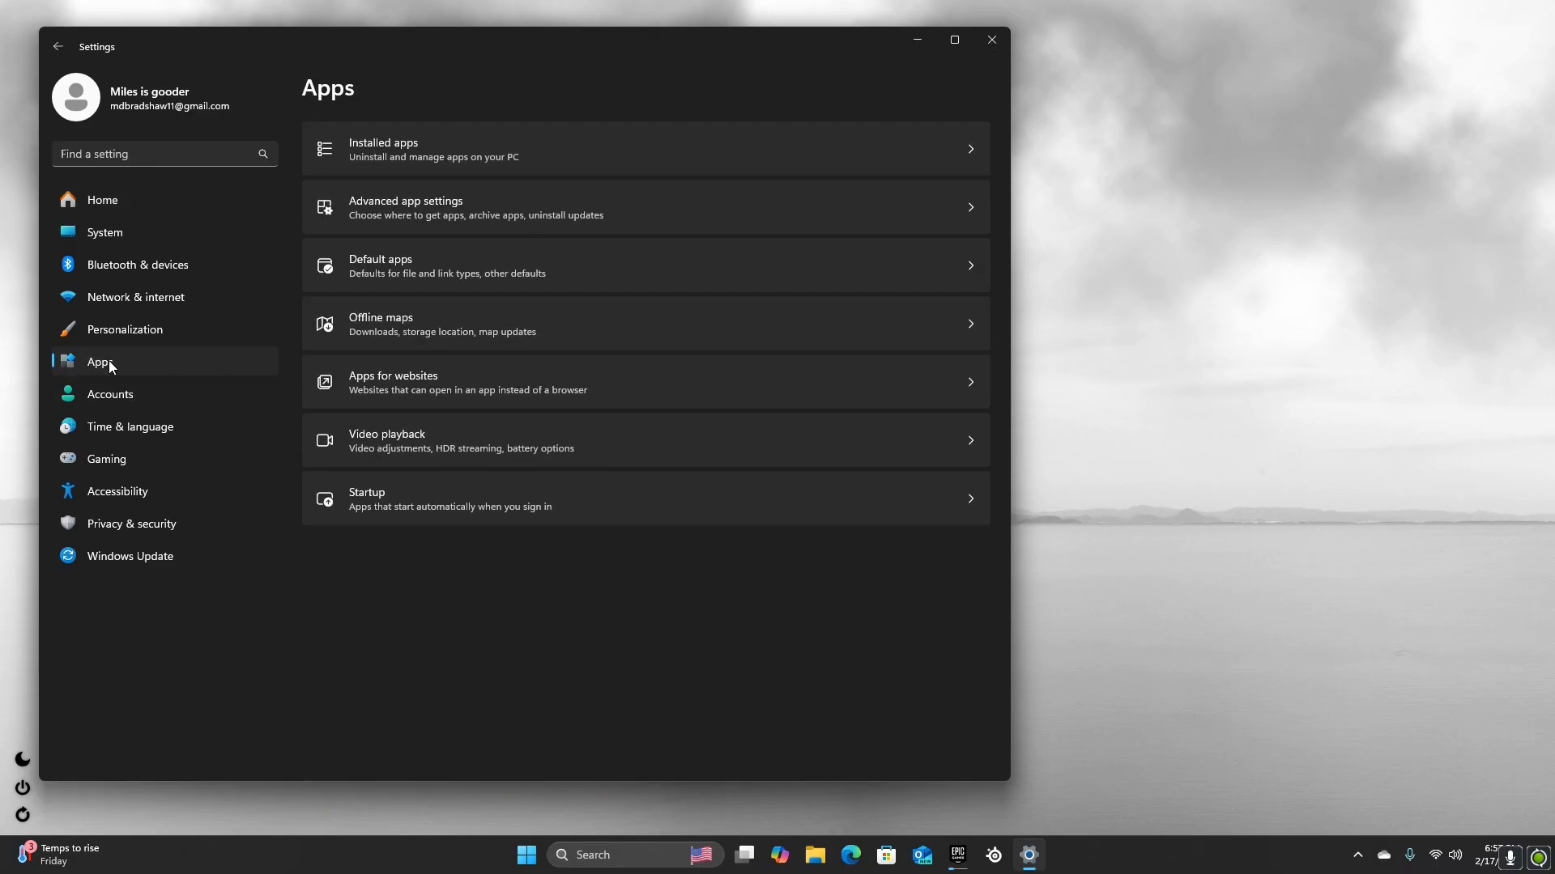
pyautogui.click(392, 144)
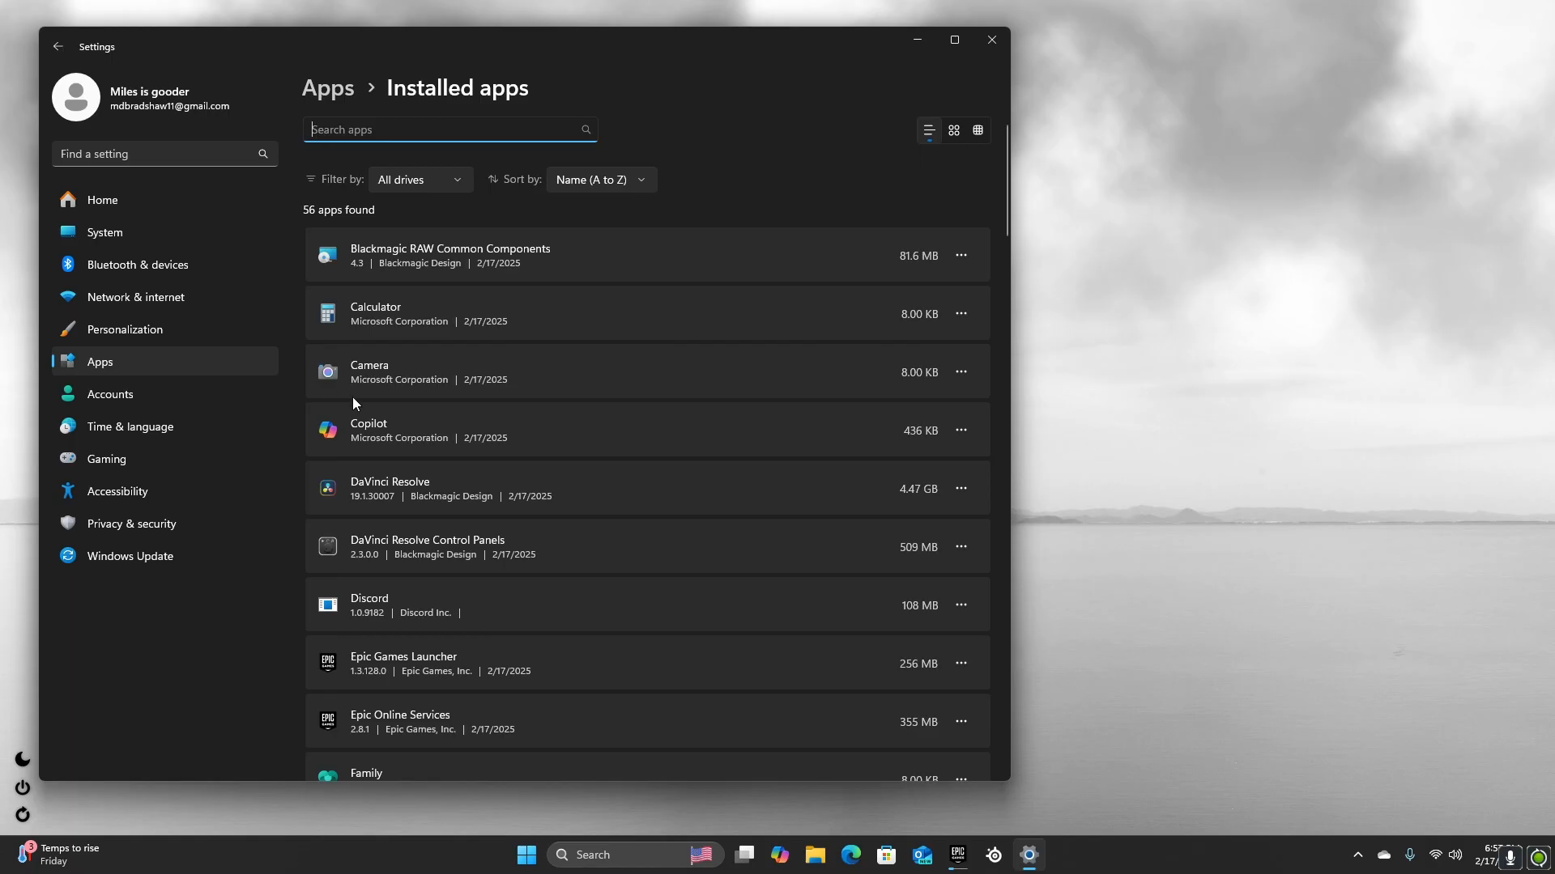
# Uninstall the Calculator app
pyautogui.click(965, 312)
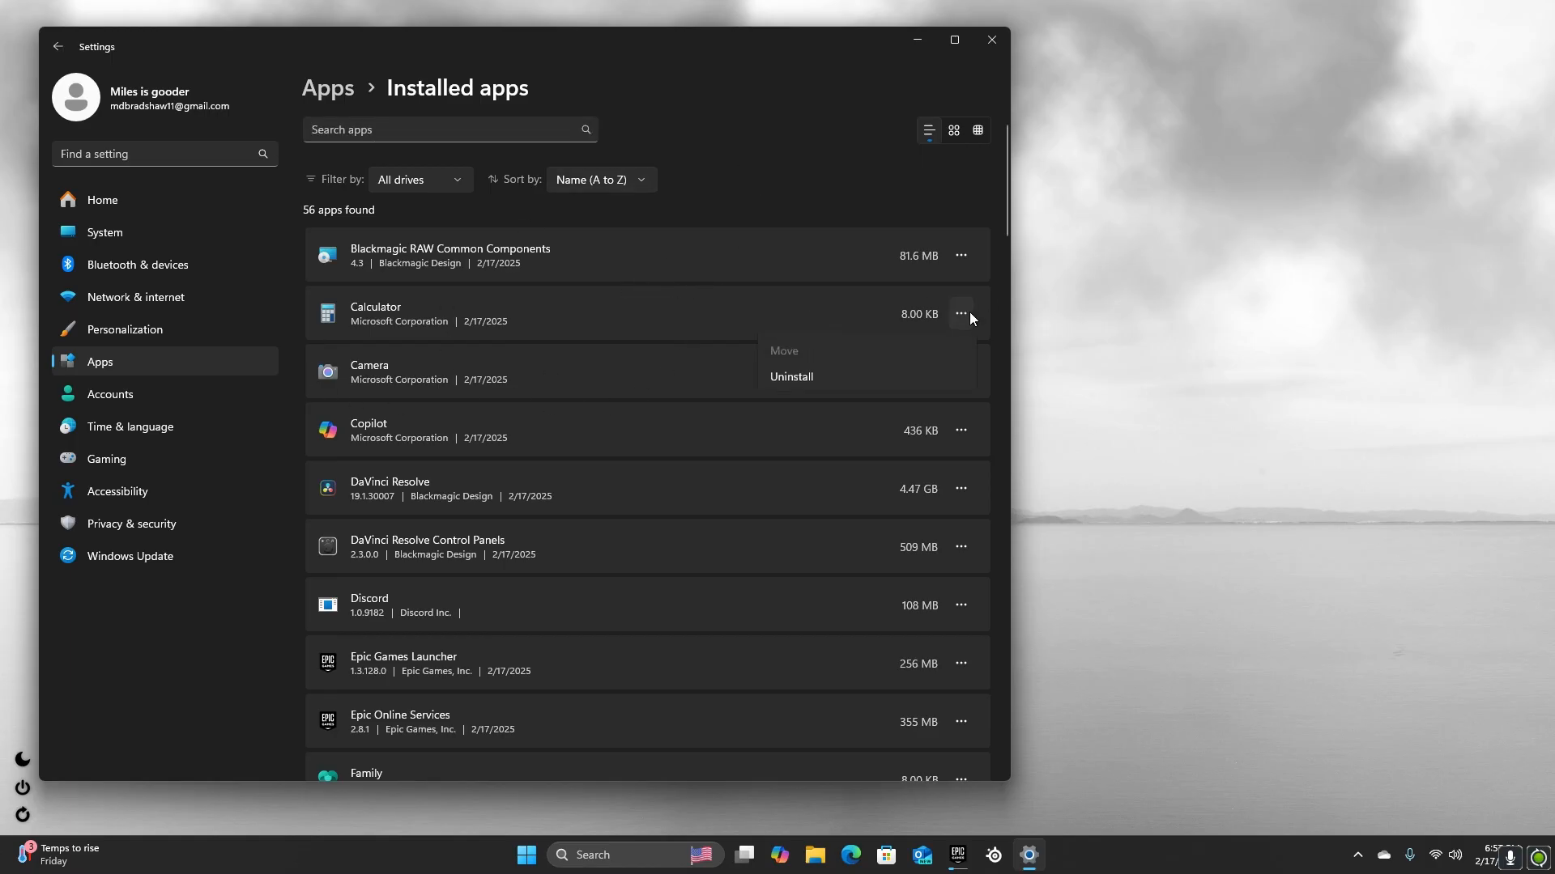
pyautogui.click(795, 396)
pyautogui.click(941, 408)
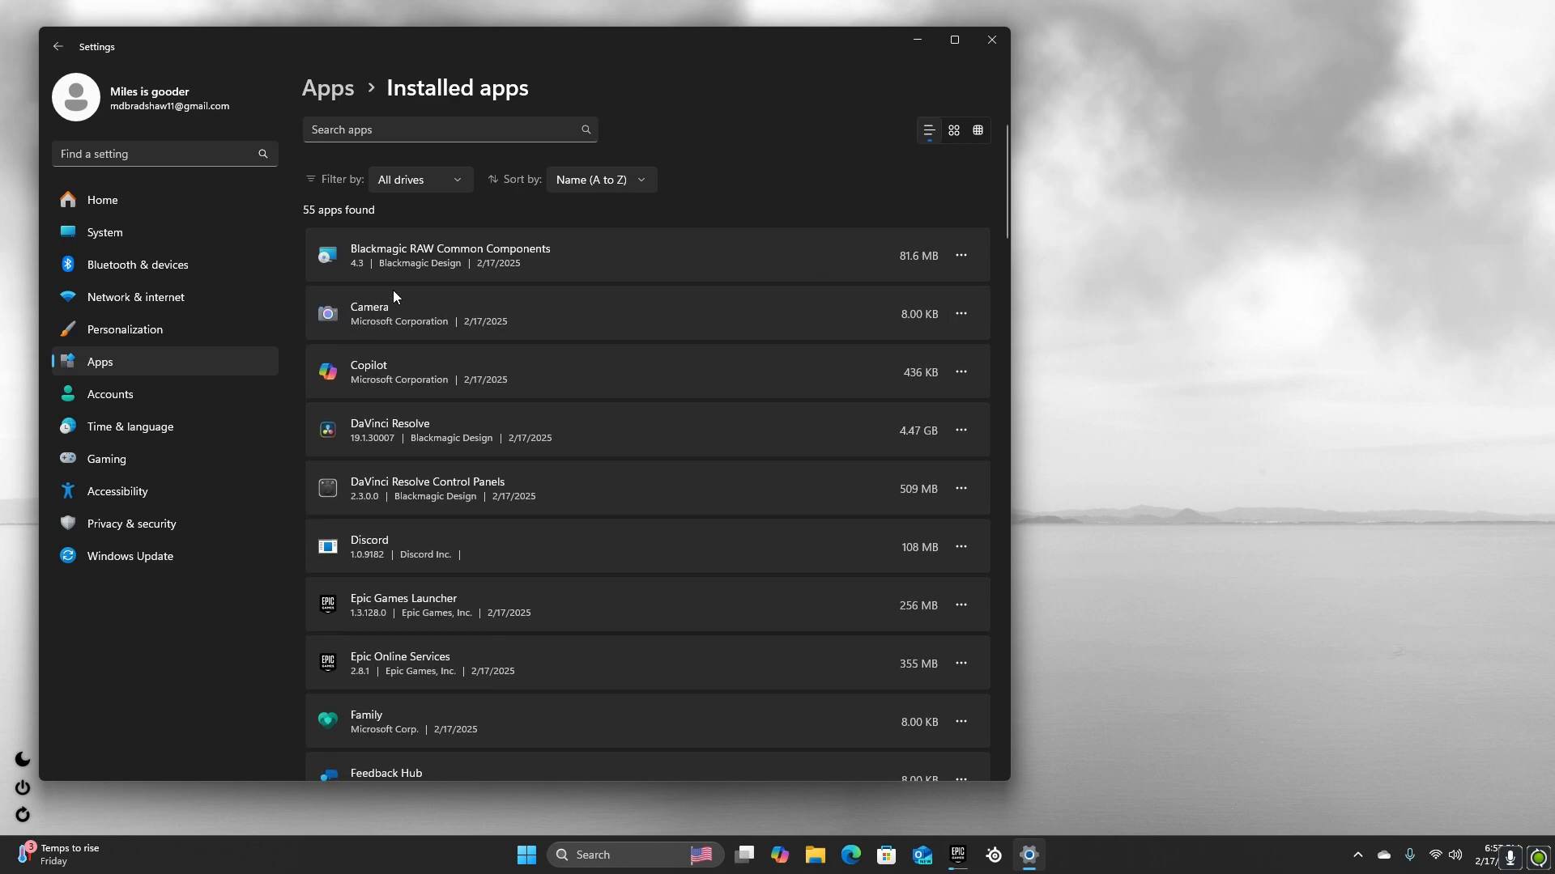
# Uninstall the Copilot app
pyautogui.scroll(-2, 392, 299)
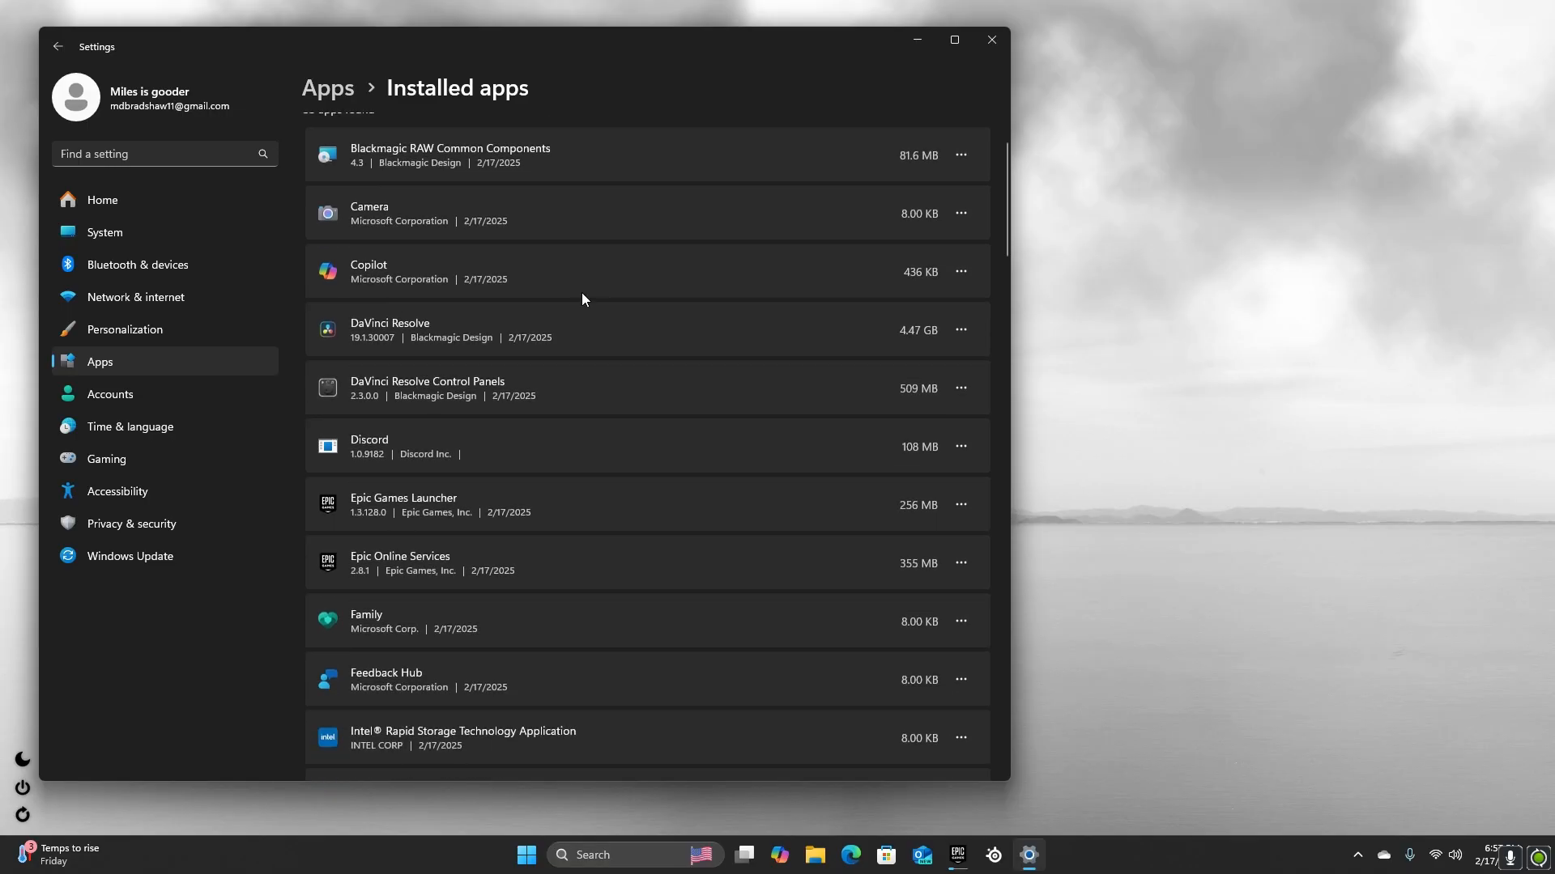
pyautogui.click(963, 275)
pyautogui.click(852, 351)
pyautogui.click(941, 358)
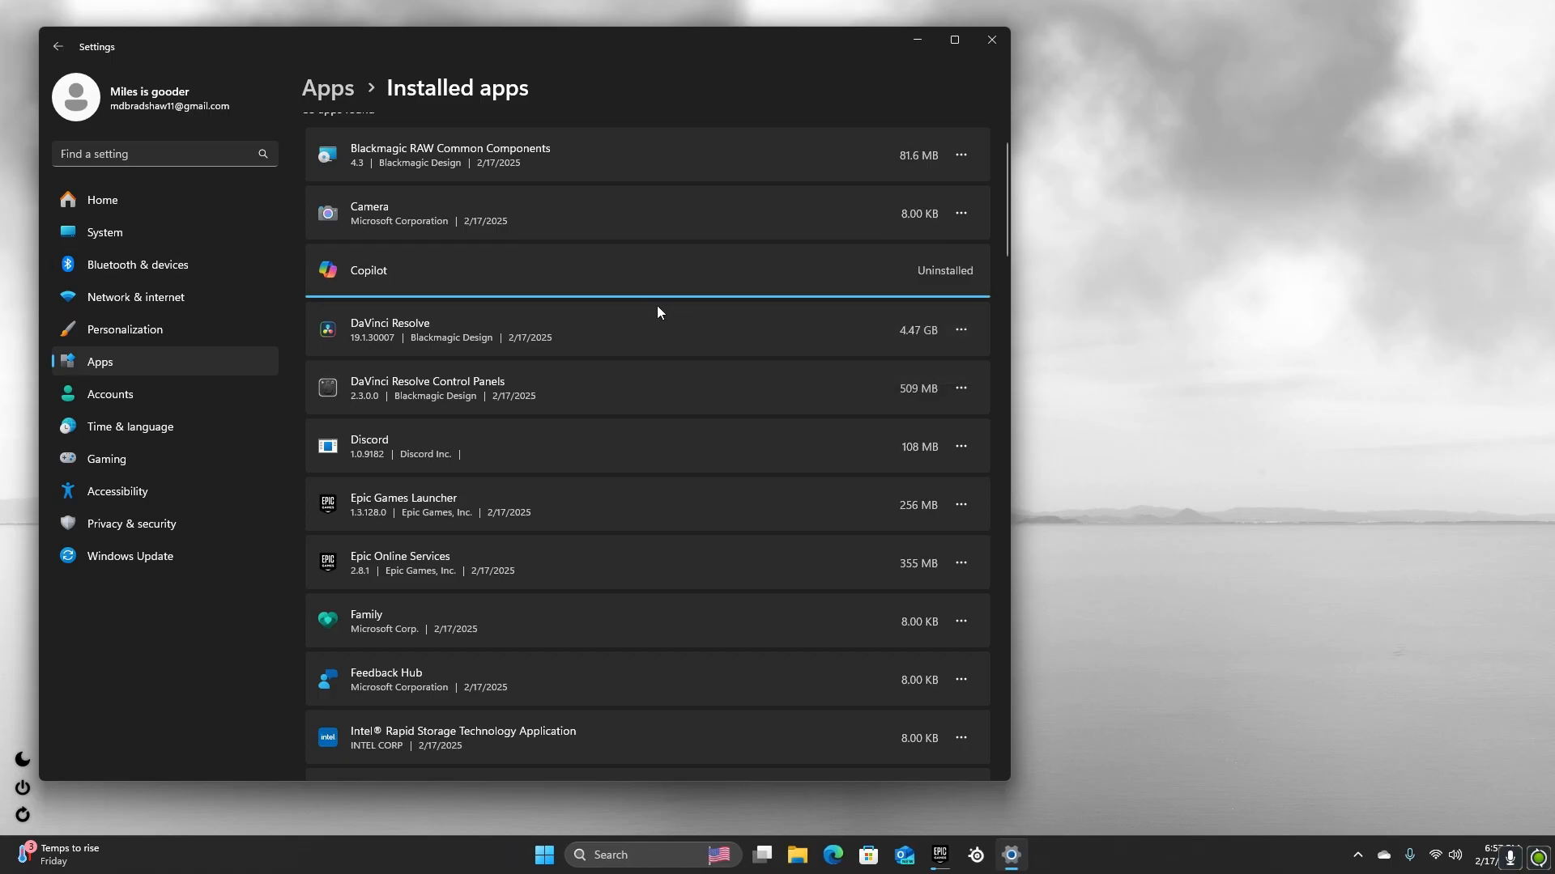
# Look through the rest of the installed apps for other unneeded programs
pyautogui.scroll(-10, 637, 328)
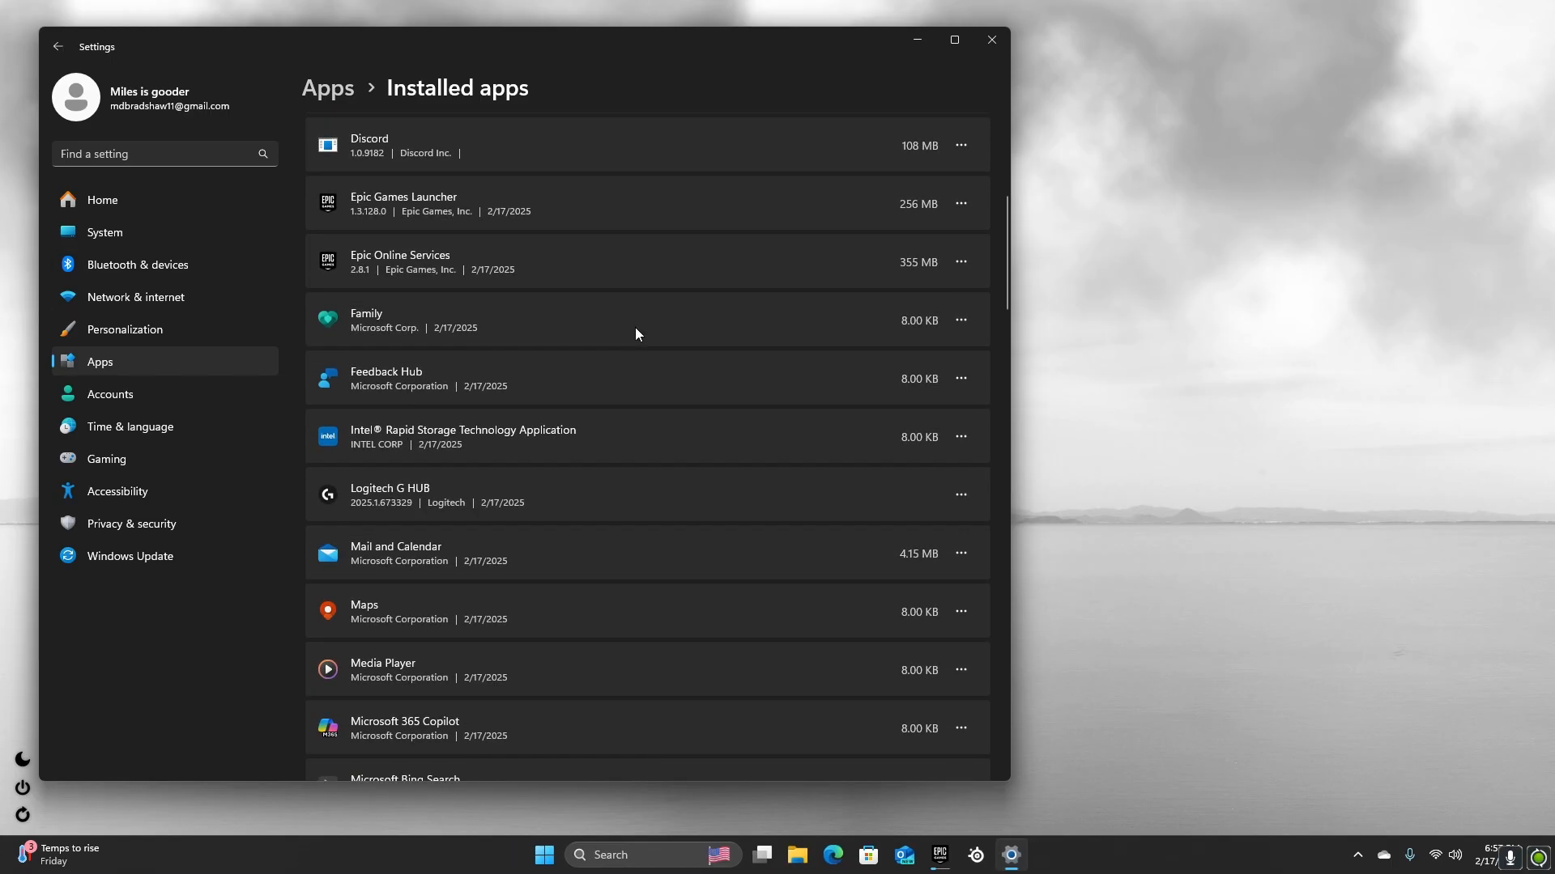
pyautogui.scroll(-6, 410, 426)
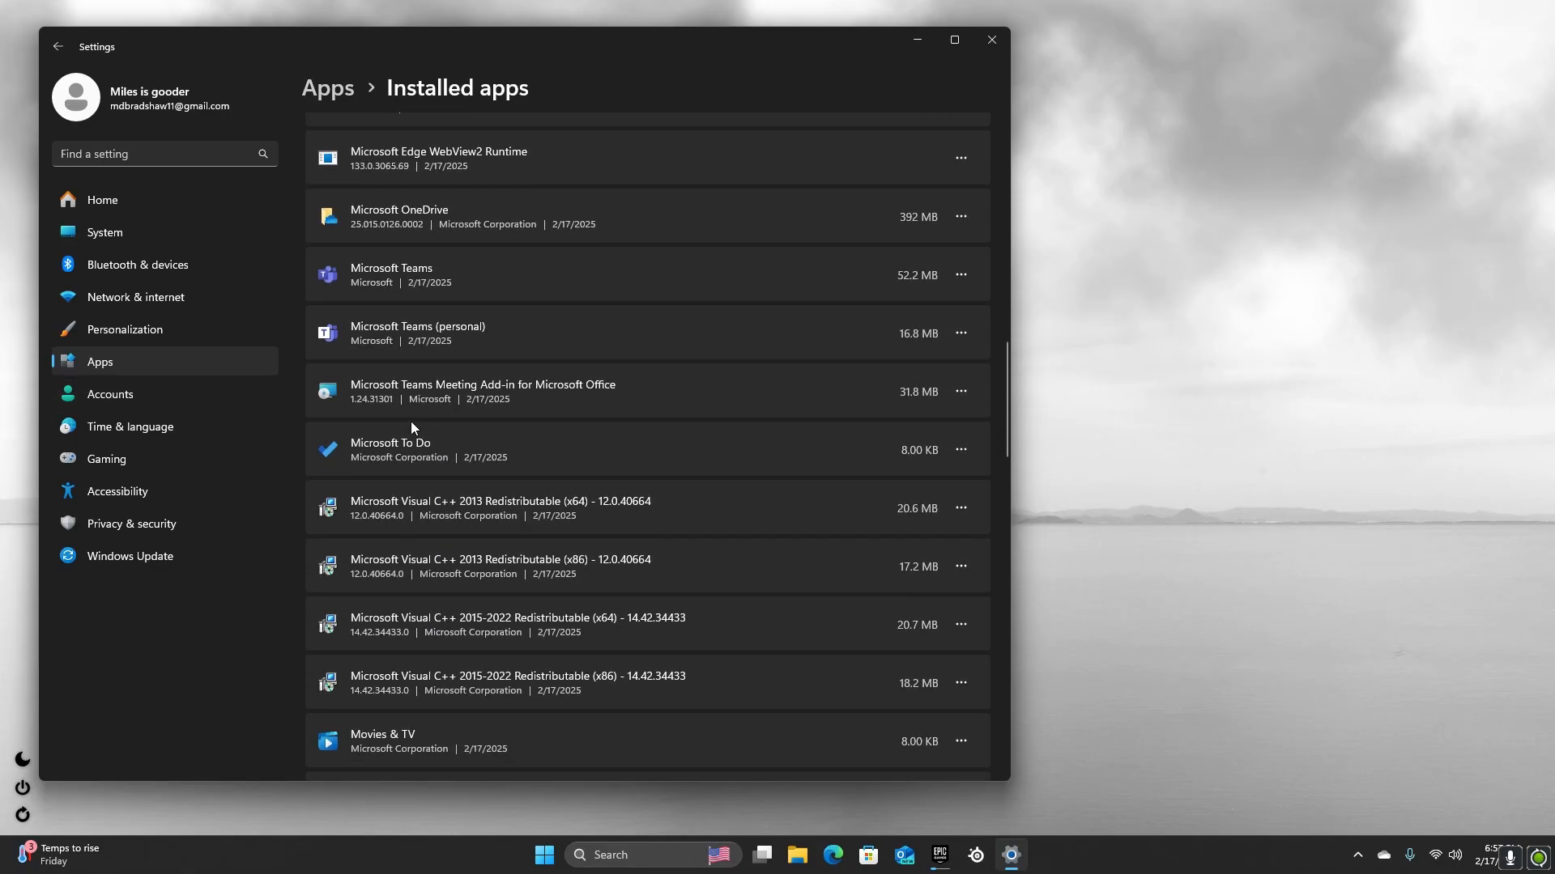
pyautogui.scroll(-10, 327, 587)
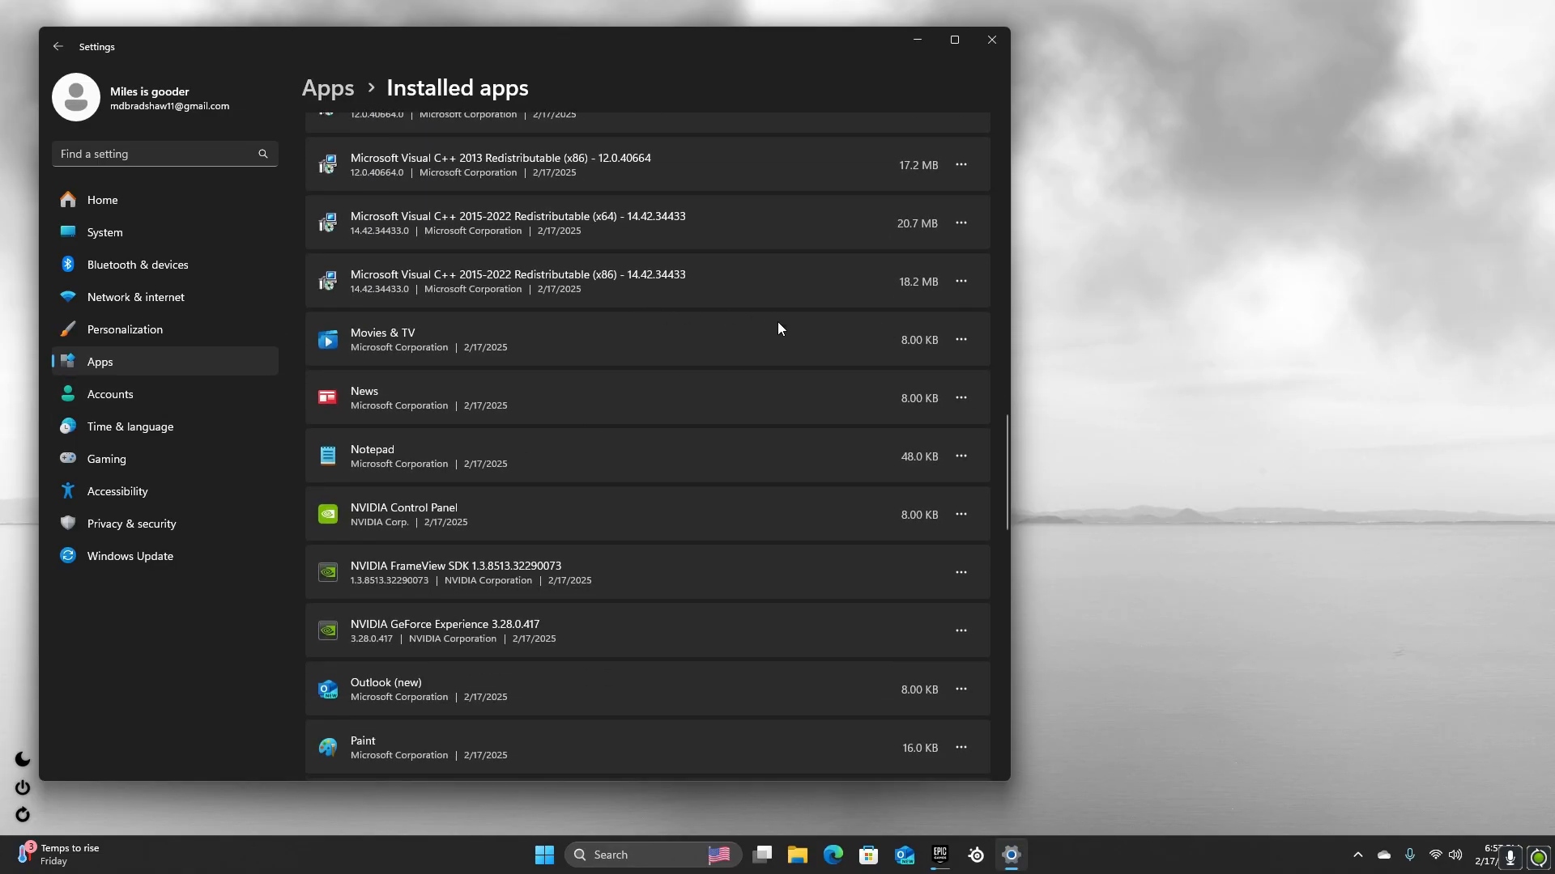
pyautogui.scroll(-8, 664, 386)
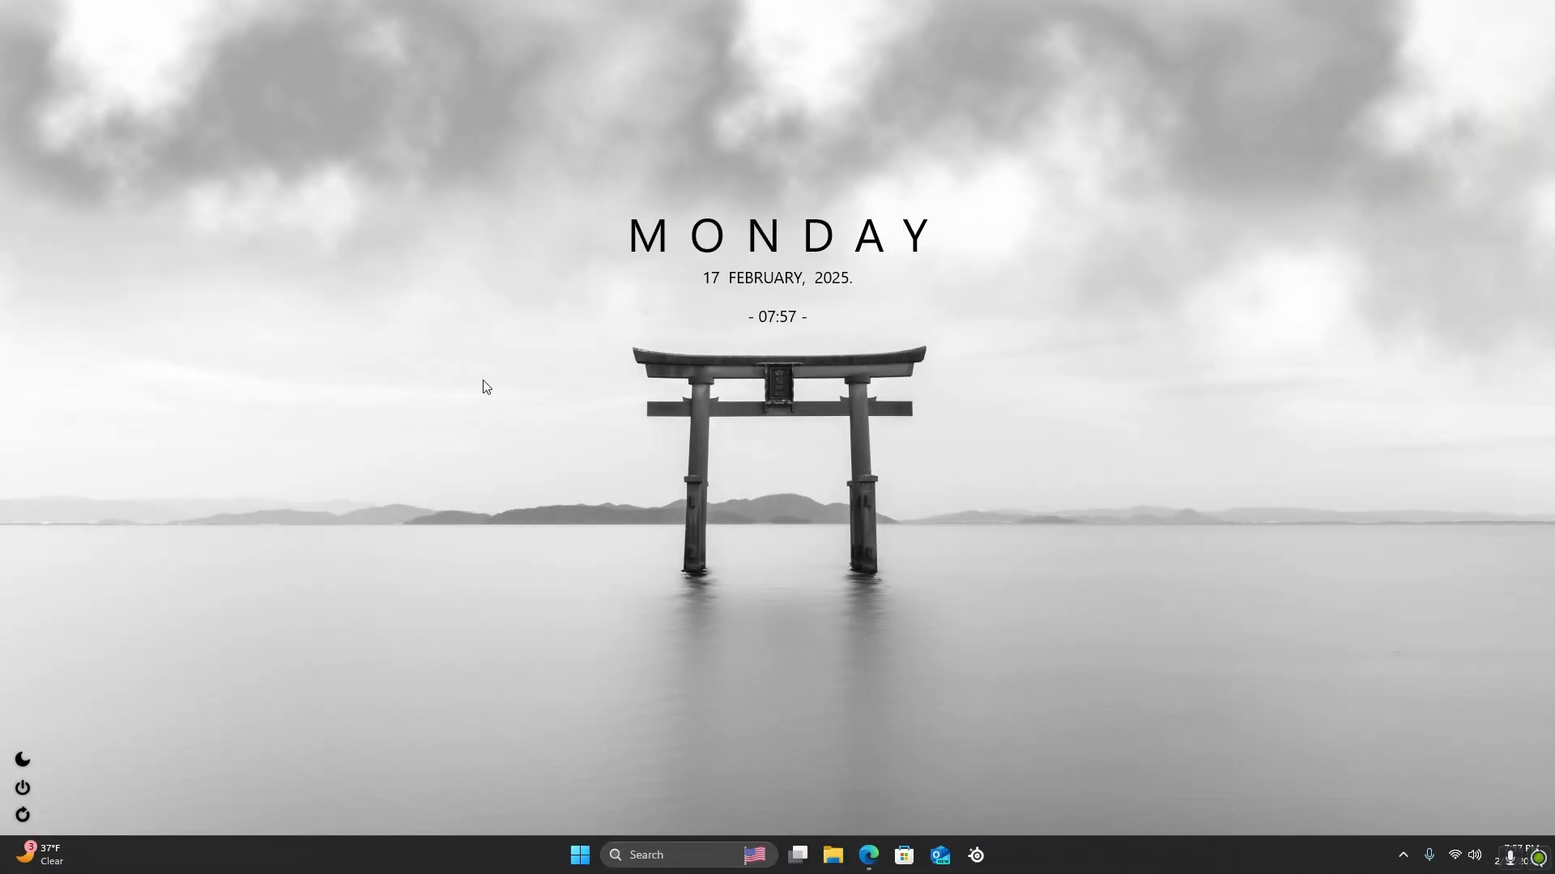
# Switch to the browser and open the Discord invite from the description of the free app FPS boost video
pyautogui.click(868, 856)
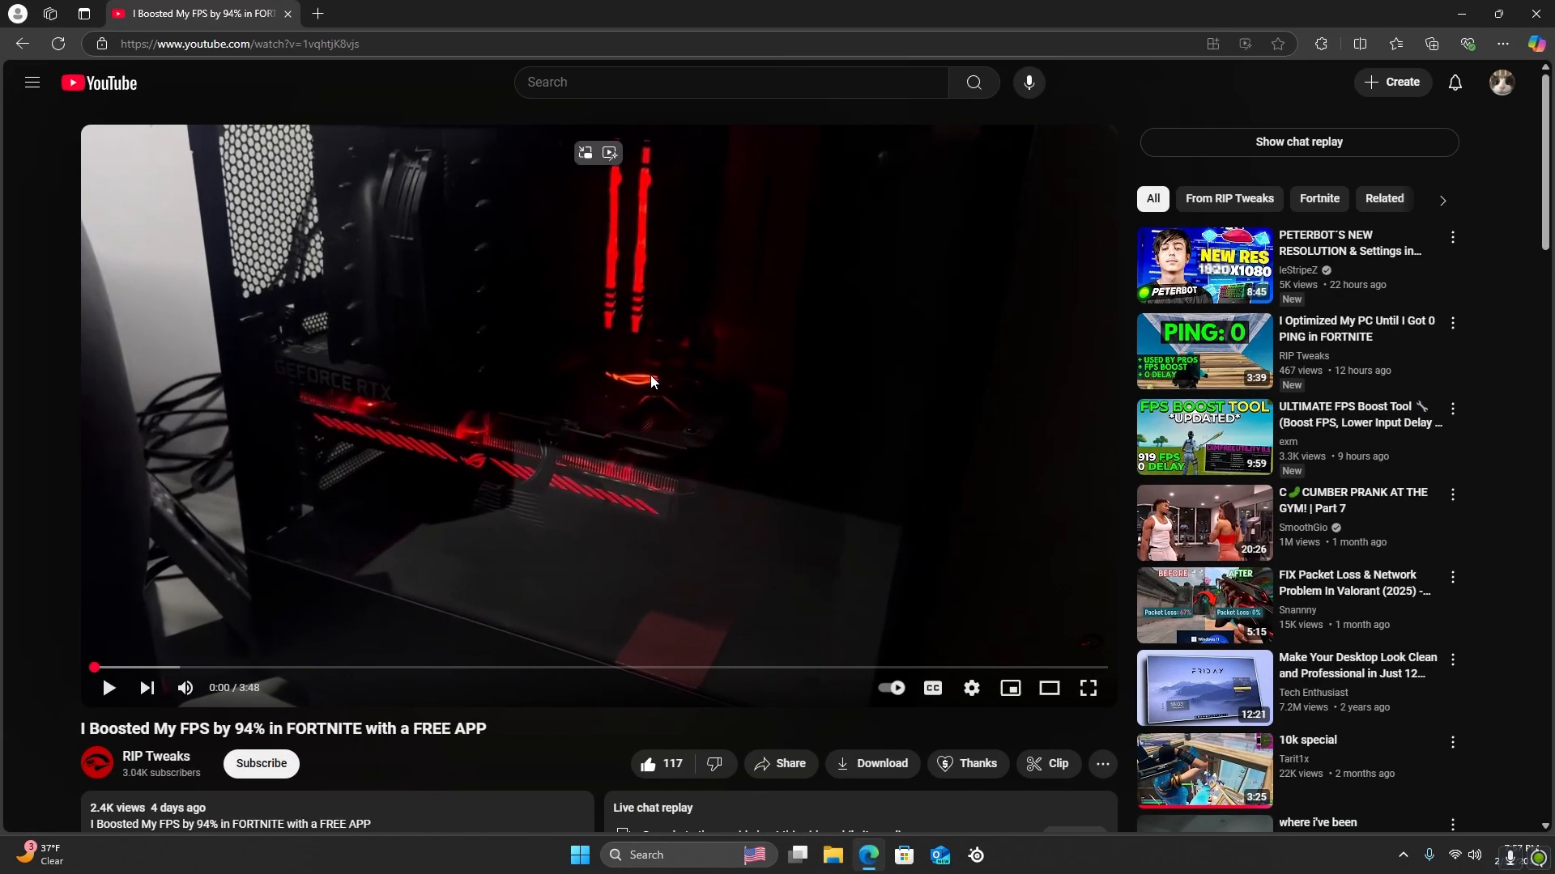
pyautogui.scroll(-2, 600, 536)
pyautogui.scroll(-2, 600, 536)
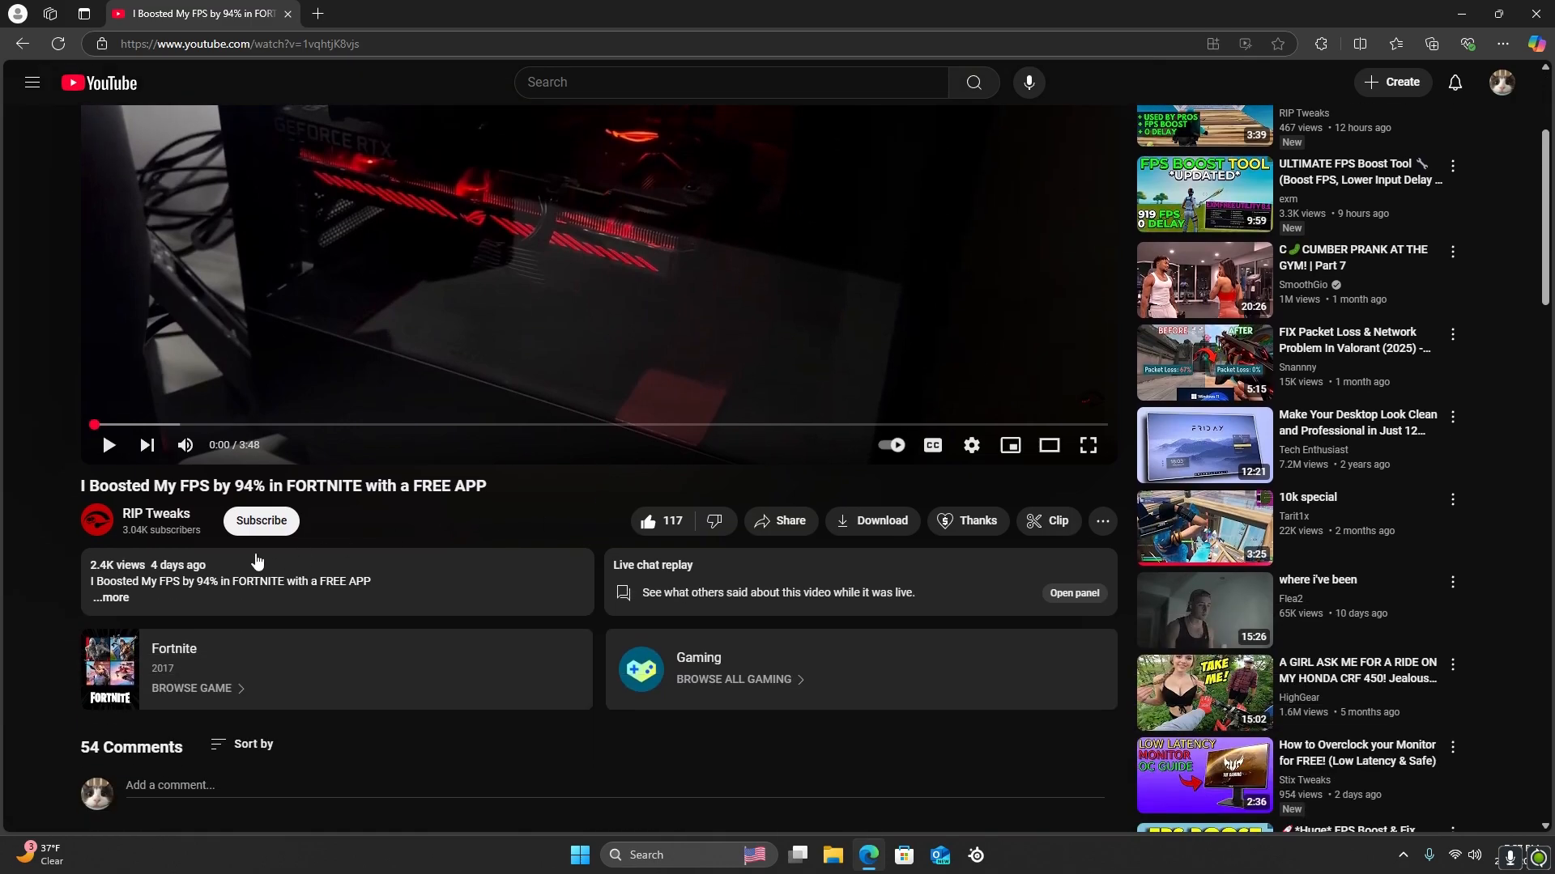
pyautogui.click(126, 610)
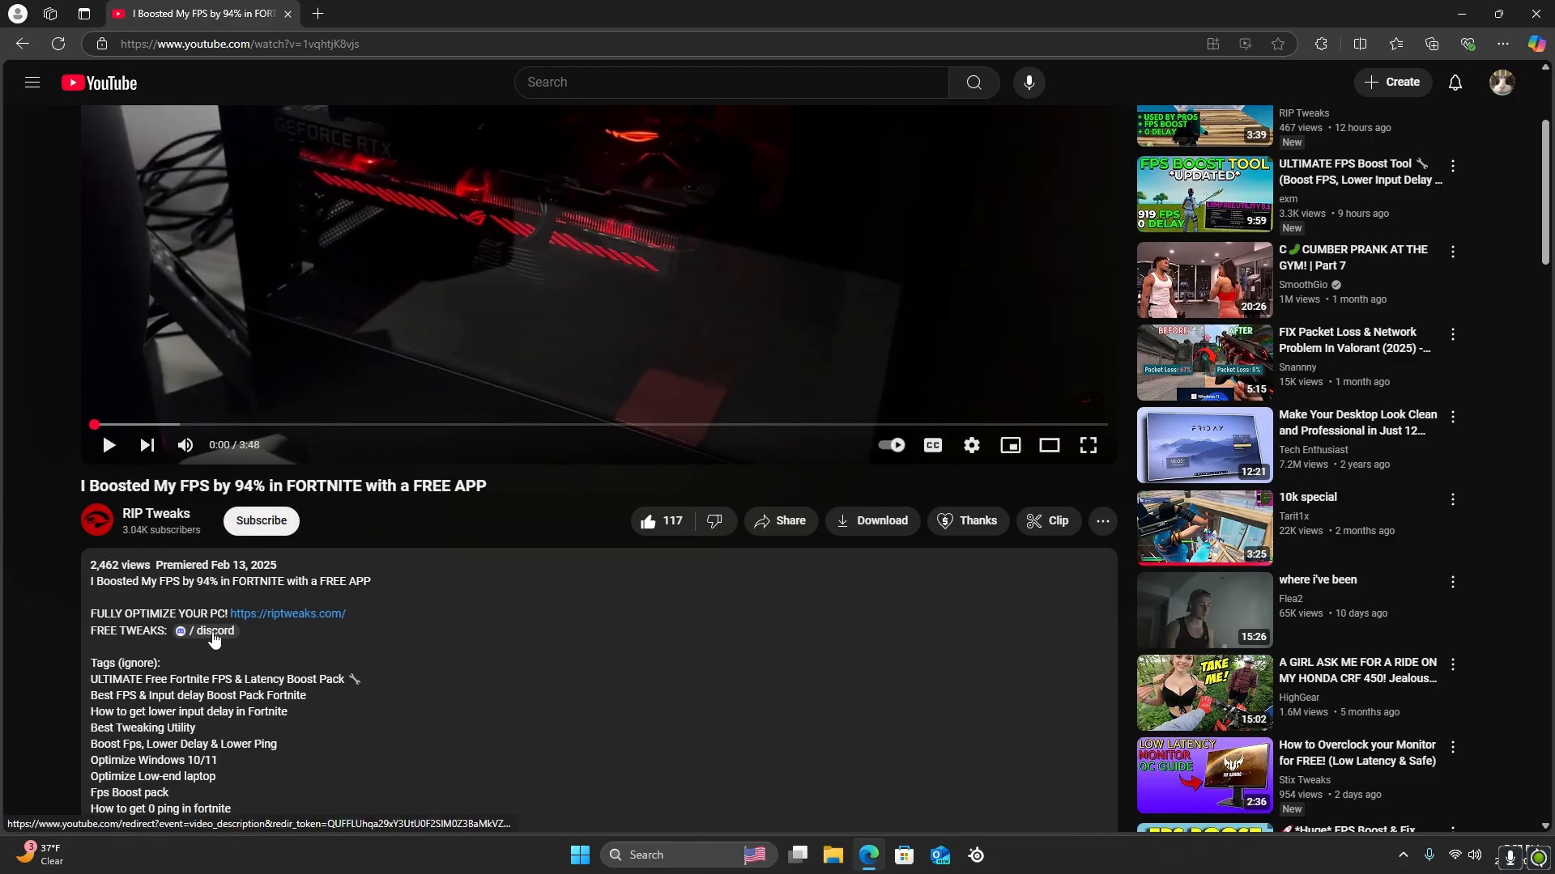
pyautogui.click(184, 637)
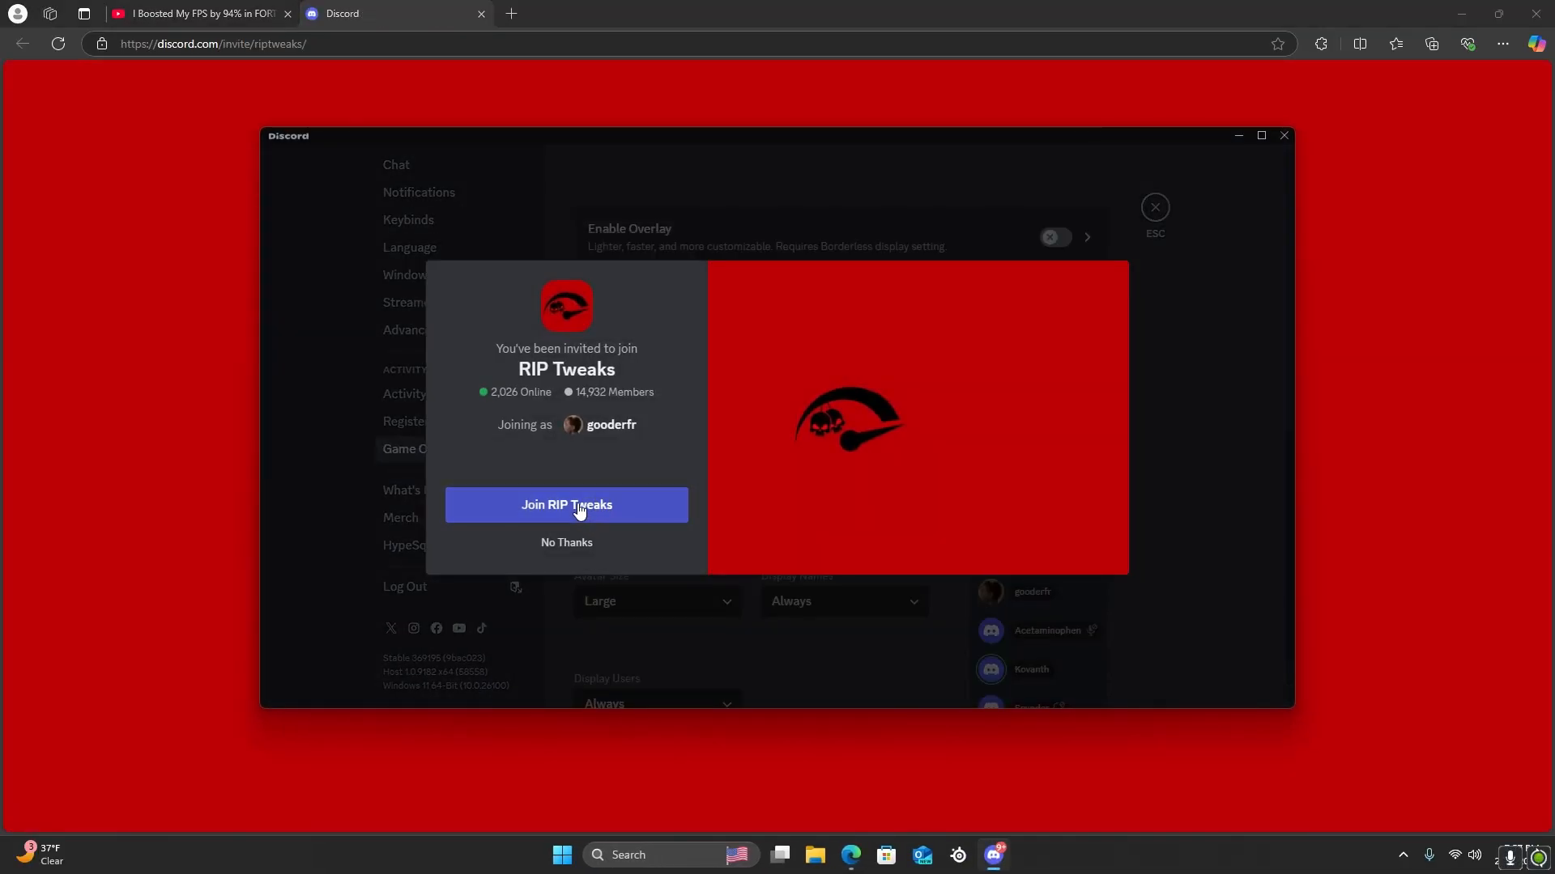
# Accept the invite to the RIP Tweaks server in the Discord app, leave the settings and open the server
pyautogui.click(578, 506)
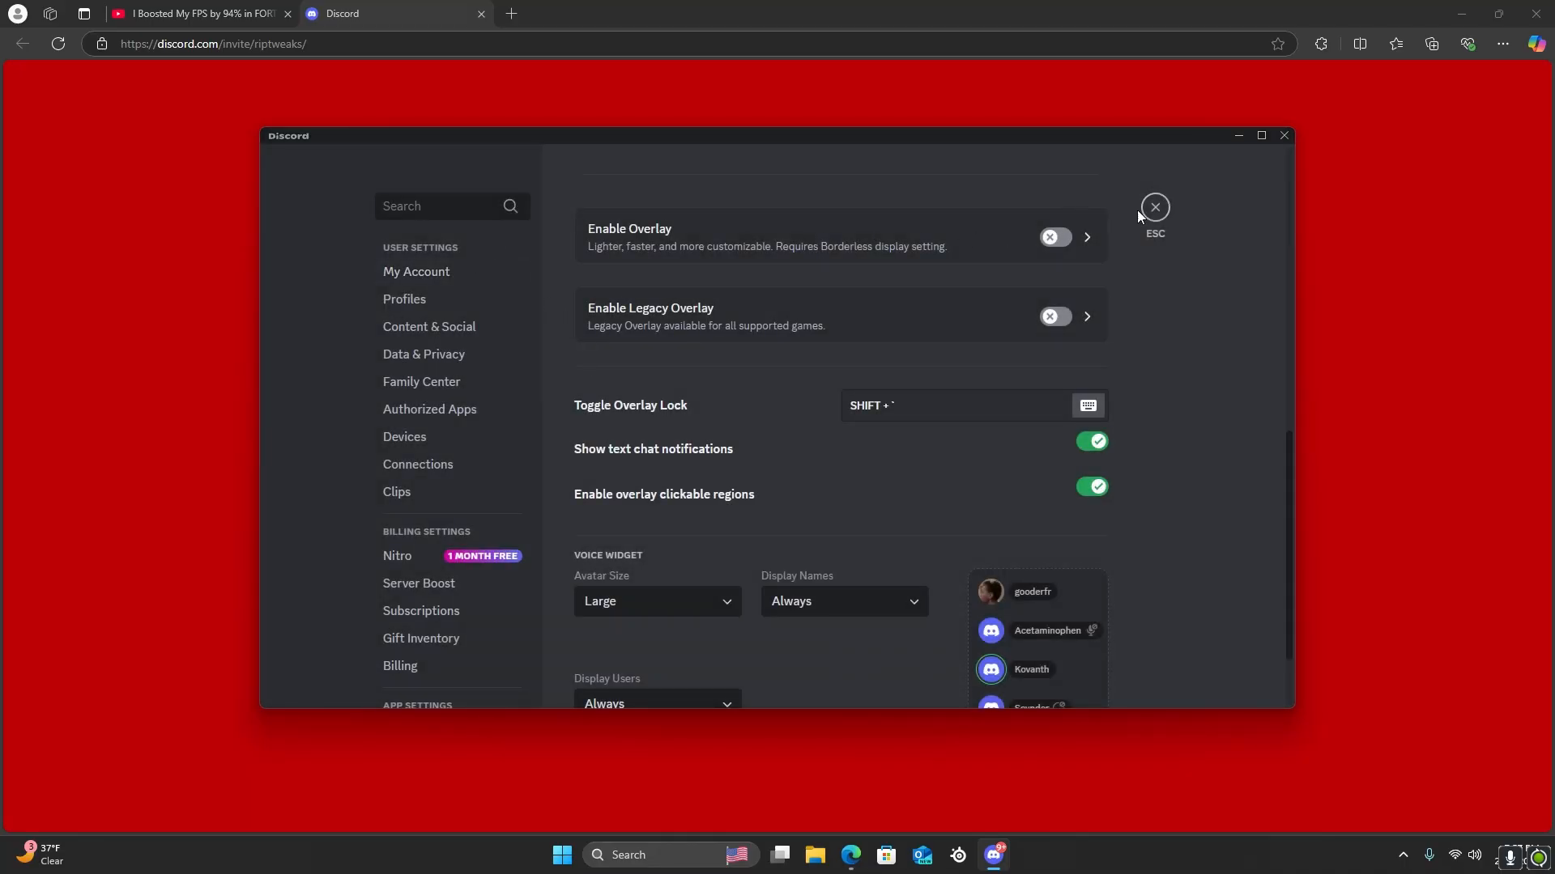
pyautogui.click(1143, 209)
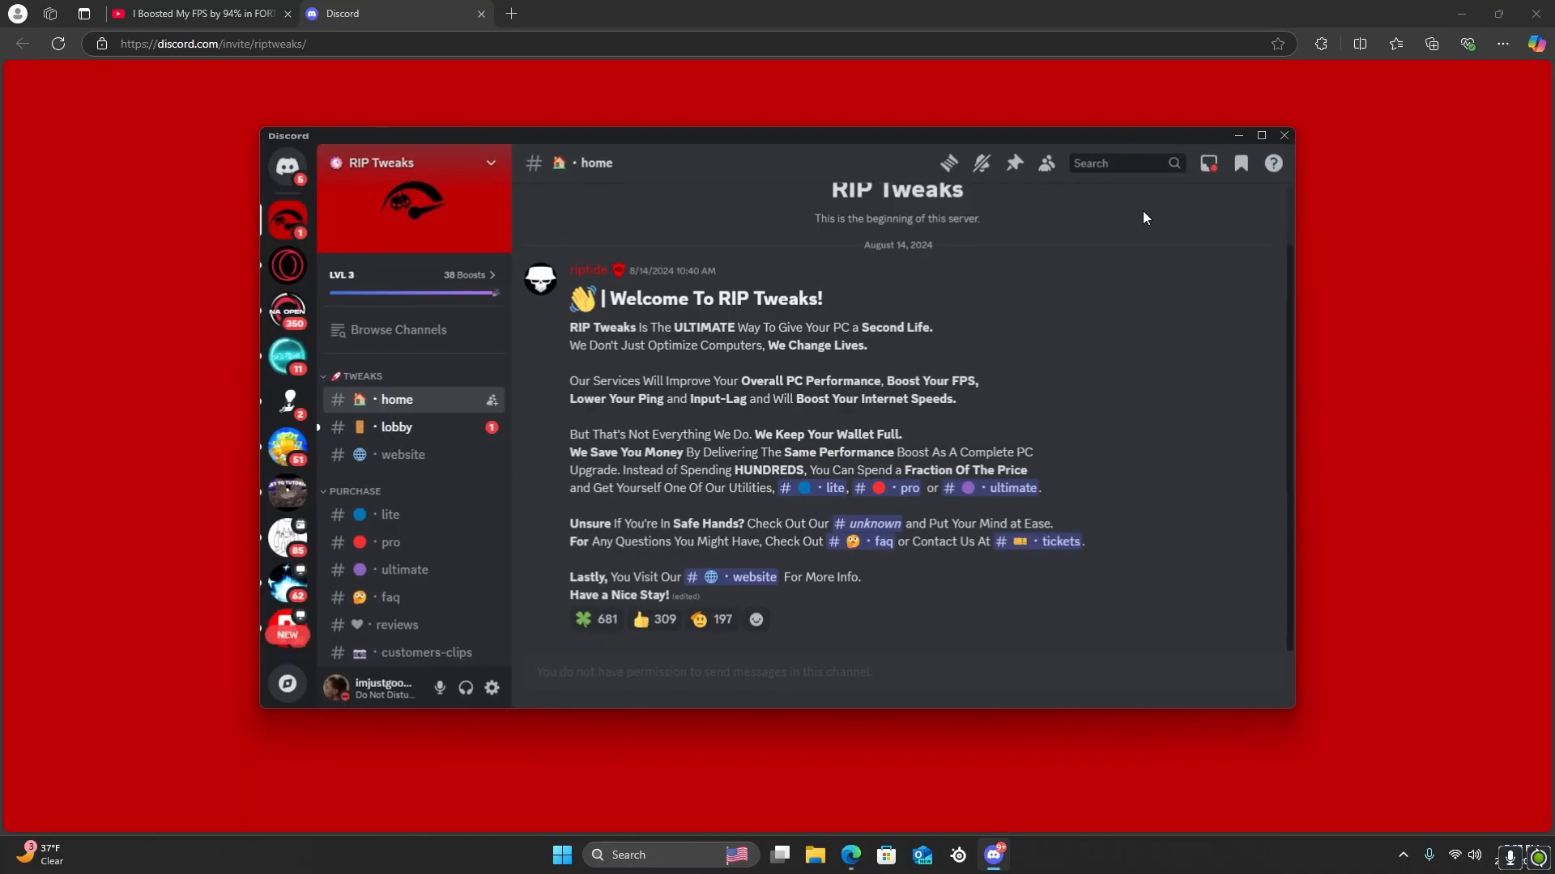
pyautogui.click(287, 166)
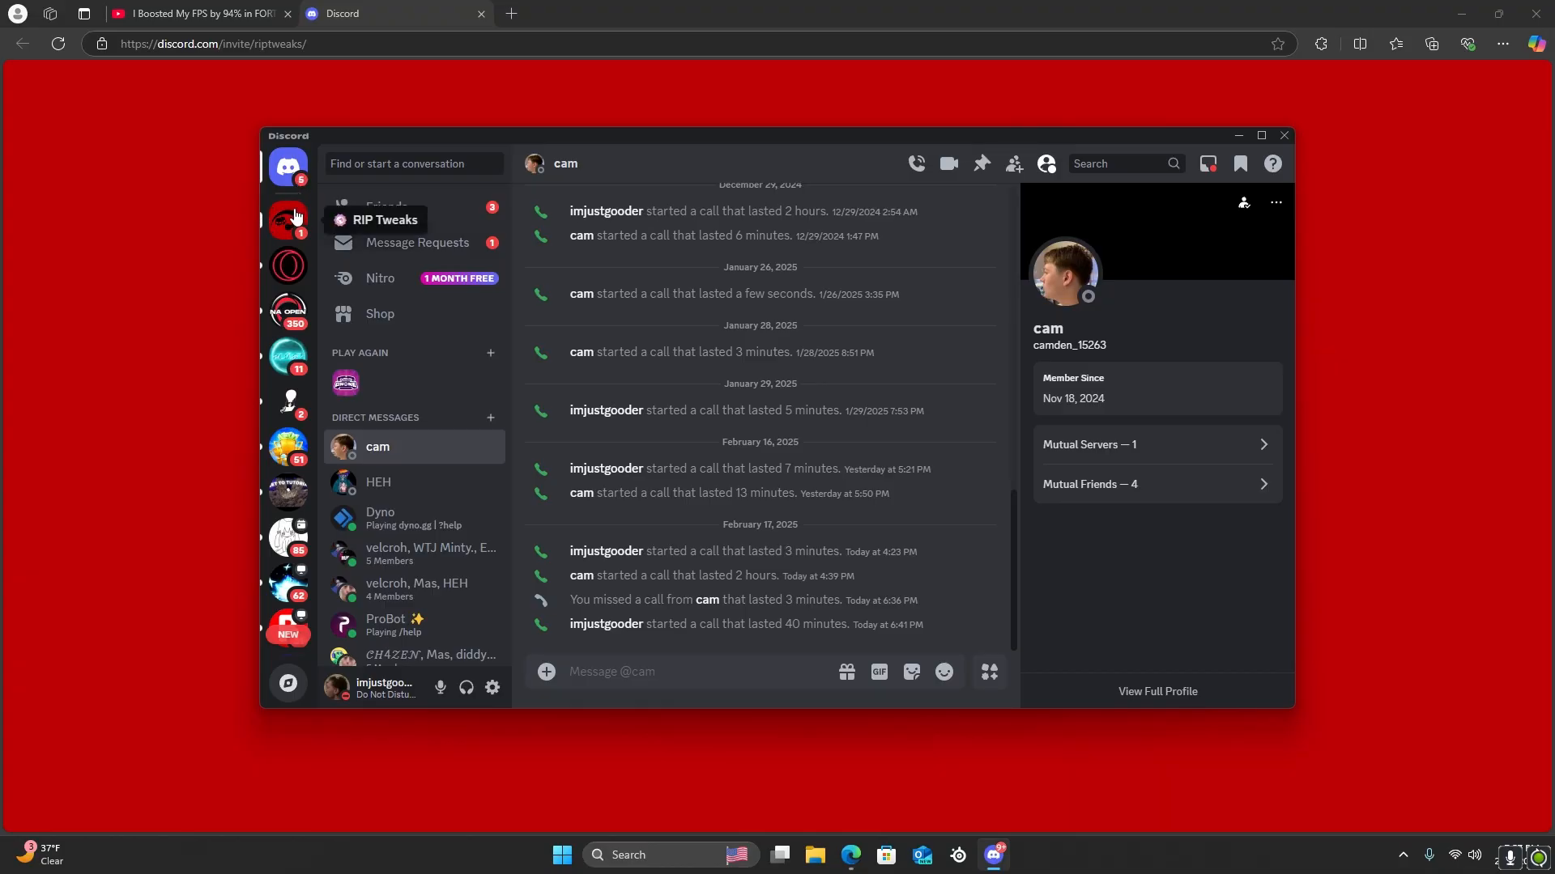
pyautogui.click(288, 219)
# Download RIP Tweaks - Free Pack V7.zip from the server's free-tweaks channel
pyautogui.scroll(-4, 443, 481)
pyautogui.scroll(-2, 444, 482)
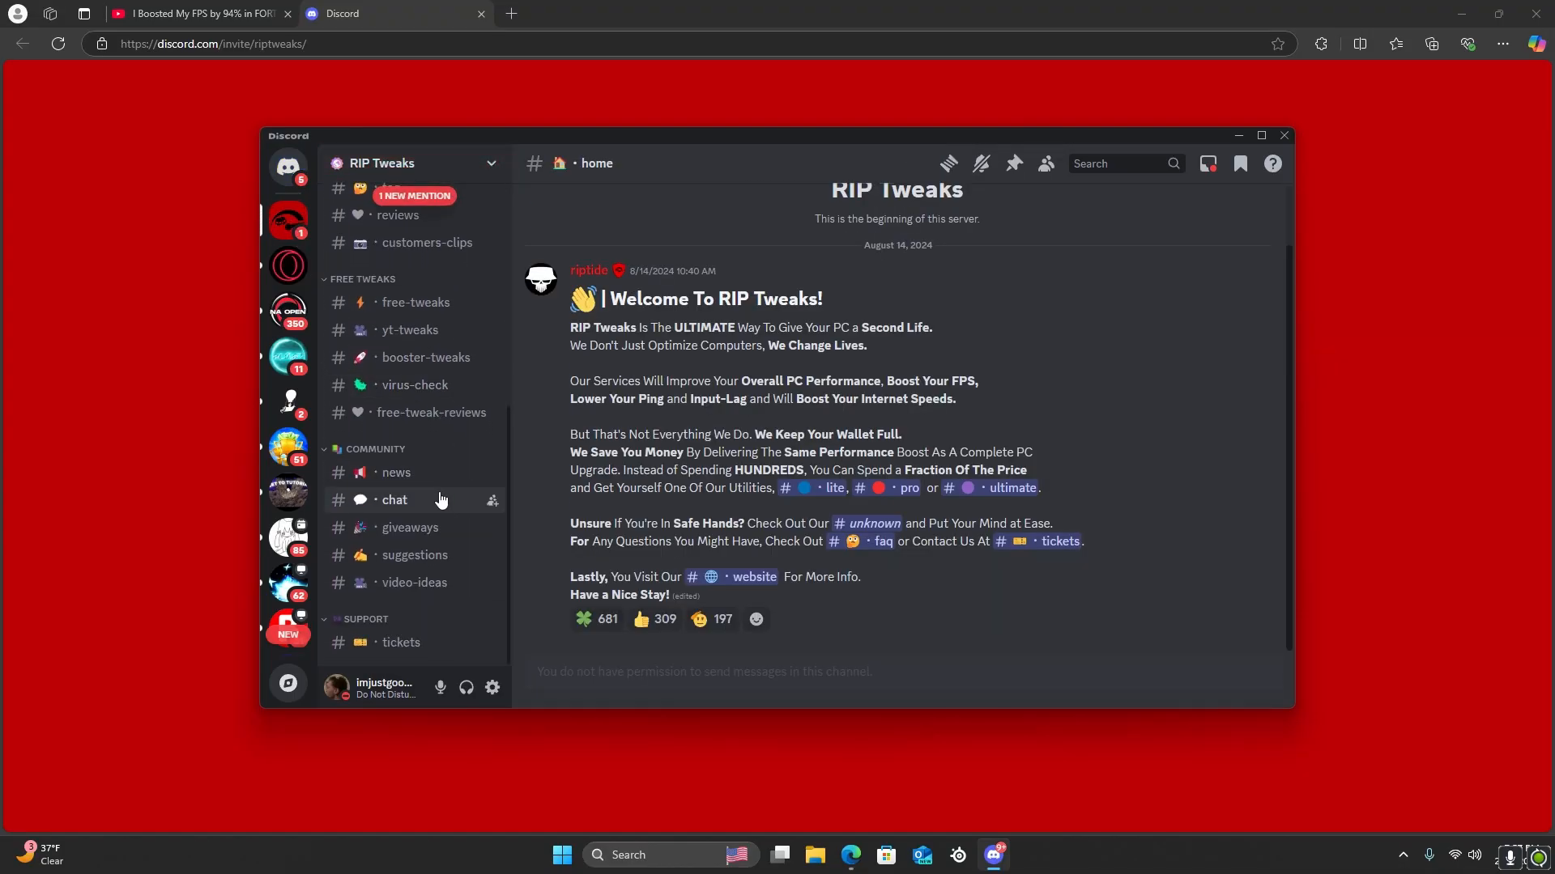
pyautogui.scroll(3, 437, 486)
pyautogui.click(429, 468)
pyautogui.scroll(2, 430, 468)
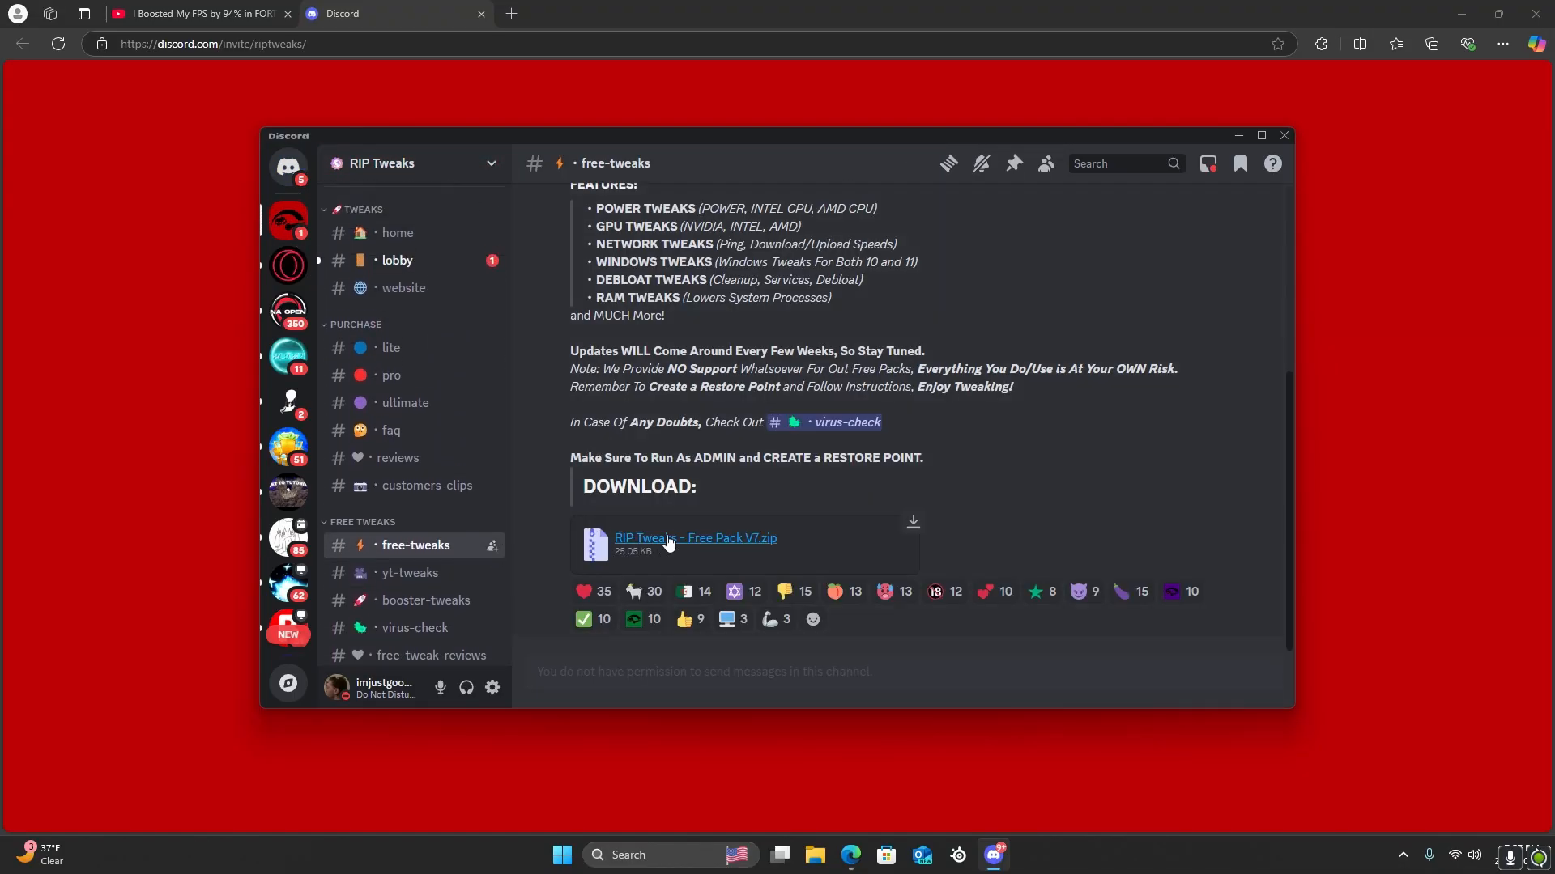
pyautogui.click(670, 538)
pyautogui.click(791, 482)
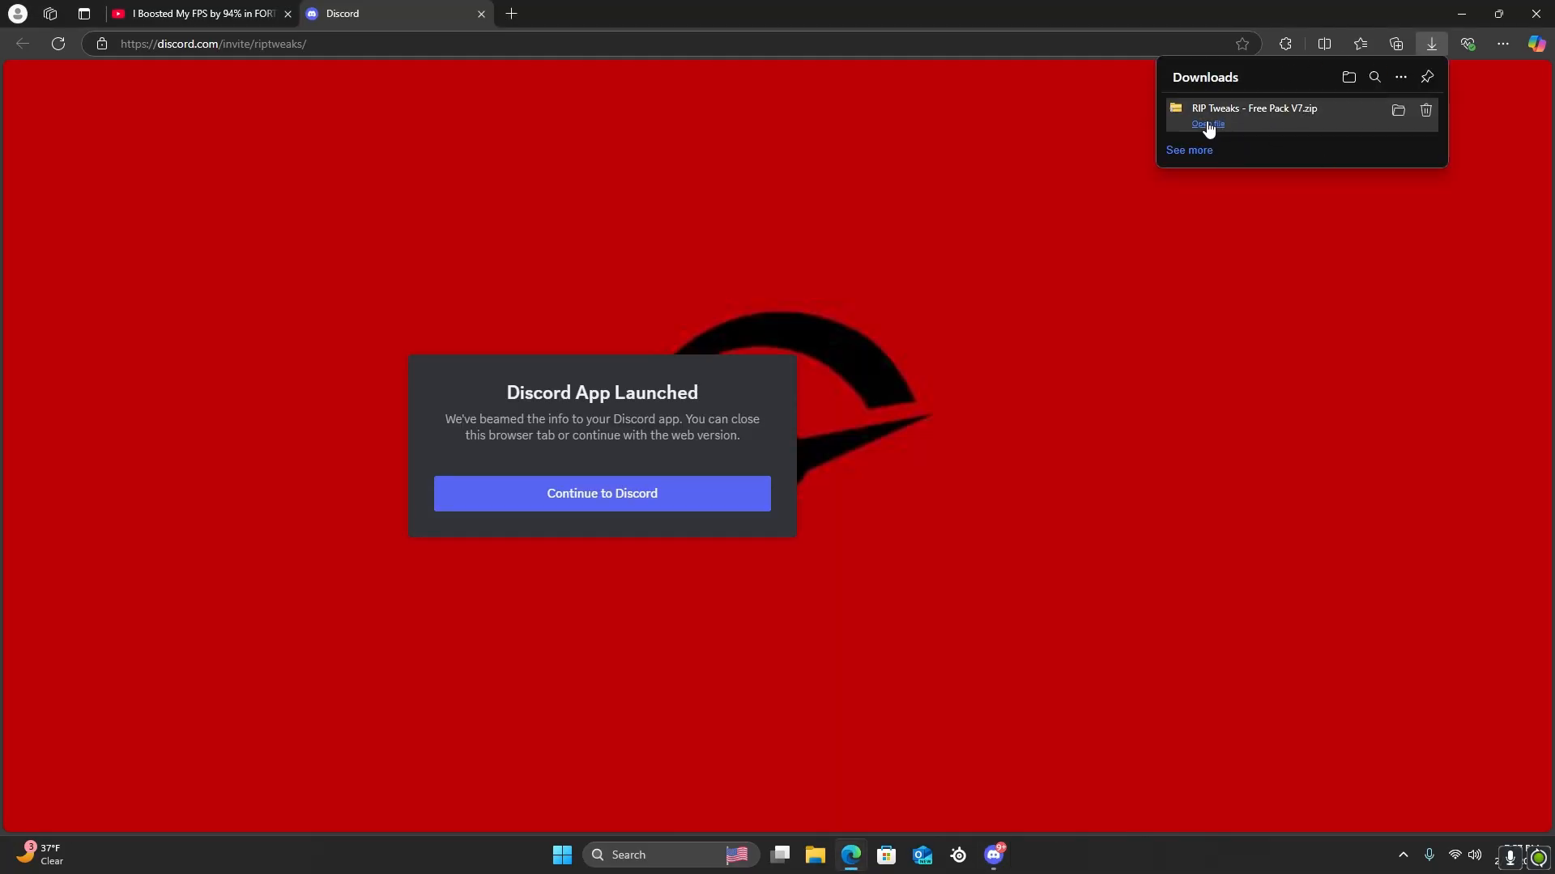
# Show the downloaded RIP Tweaks - Free Pack V7.zip in its folder and extract it there
pyautogui.click(1398, 111)
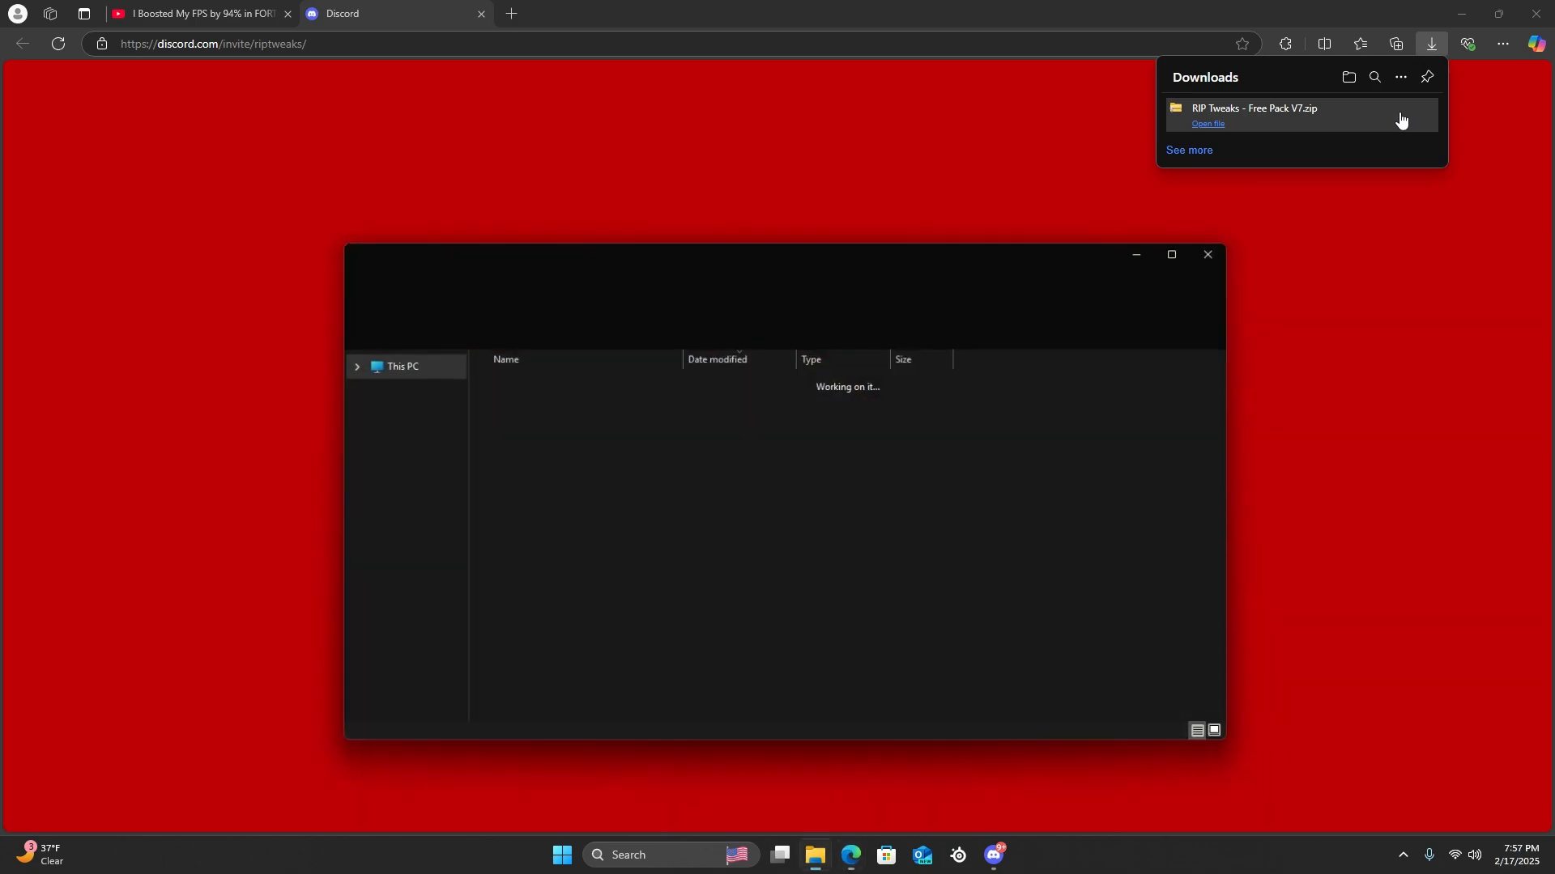
pyautogui.rightClick(593, 402)
pyautogui.click(838, 322)
pyautogui.click(837, 322)
pyautogui.click(924, 581)
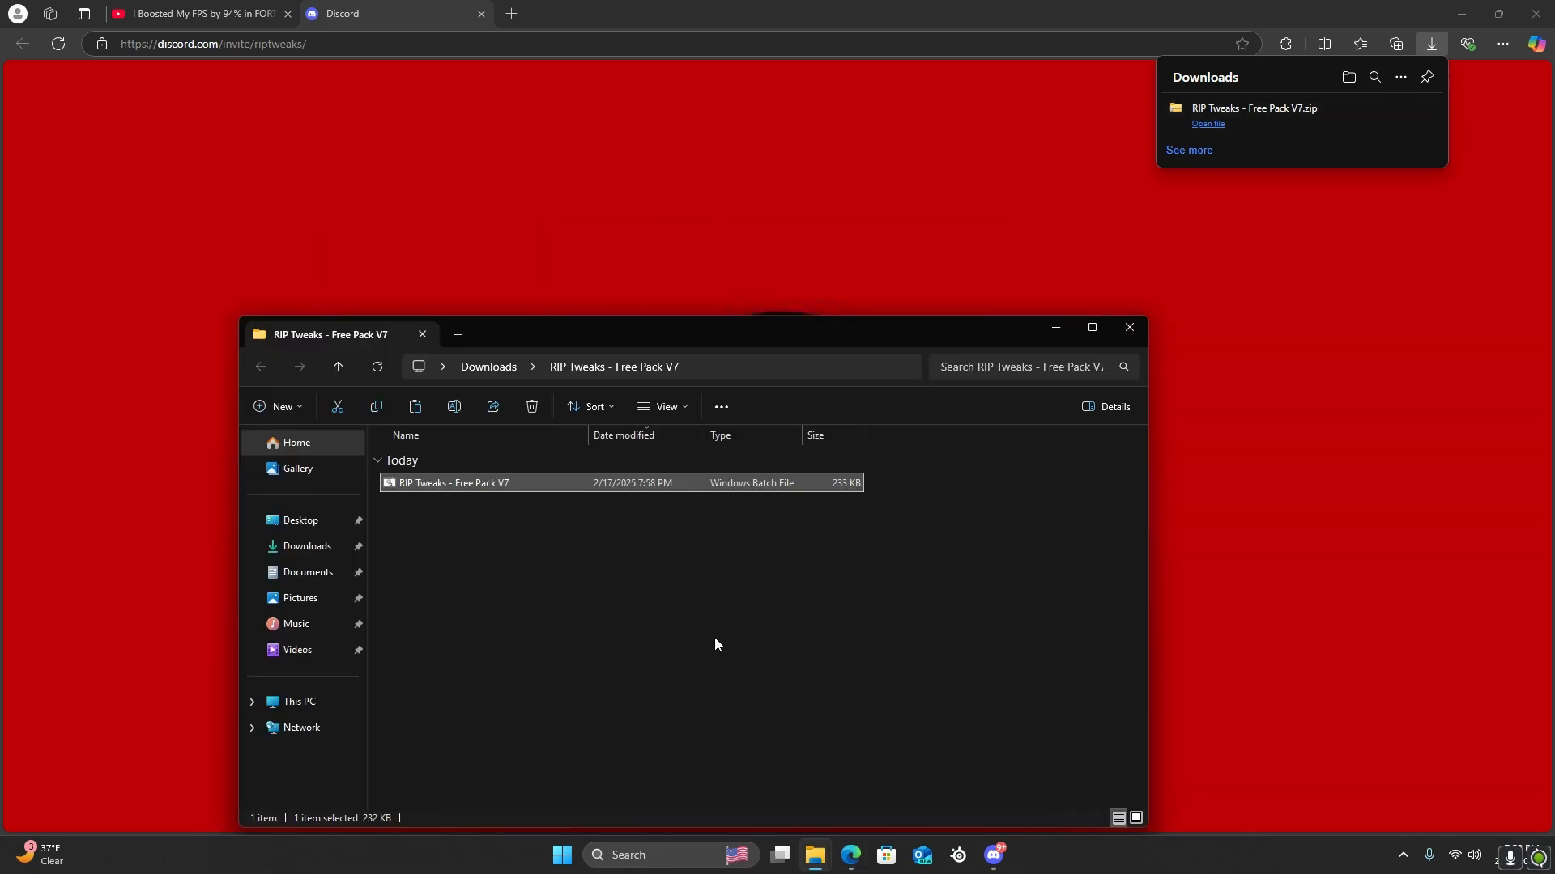
# Run the extracted RIP Tweaks - Free Pack V7 batch file despite the SmartScreen block and allow it administrator rights
pyautogui.doubleClick(486, 483)
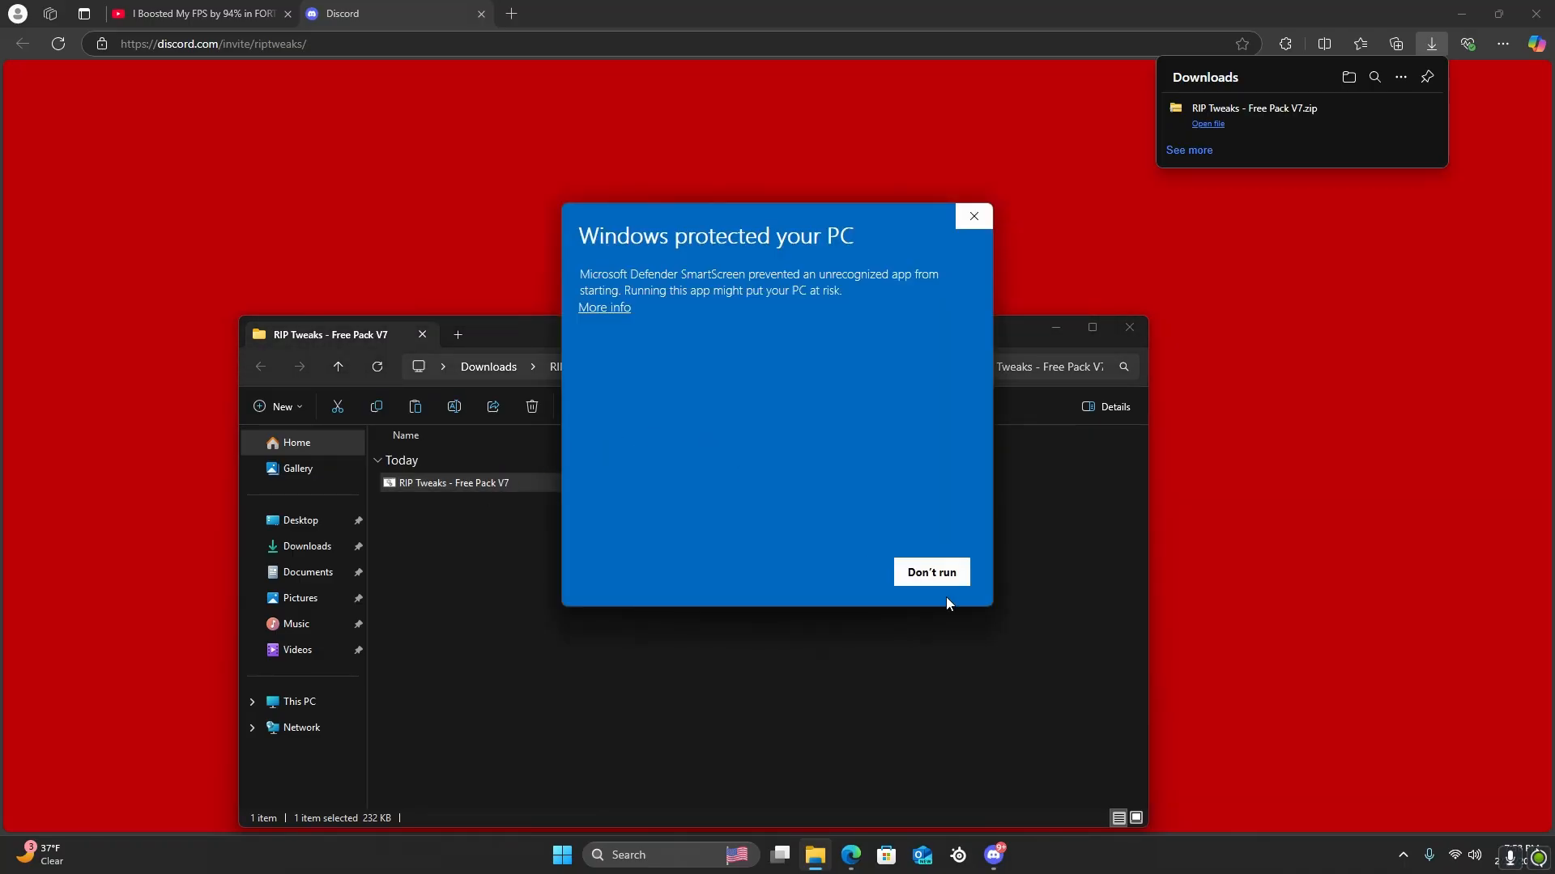
pyautogui.click(619, 310)
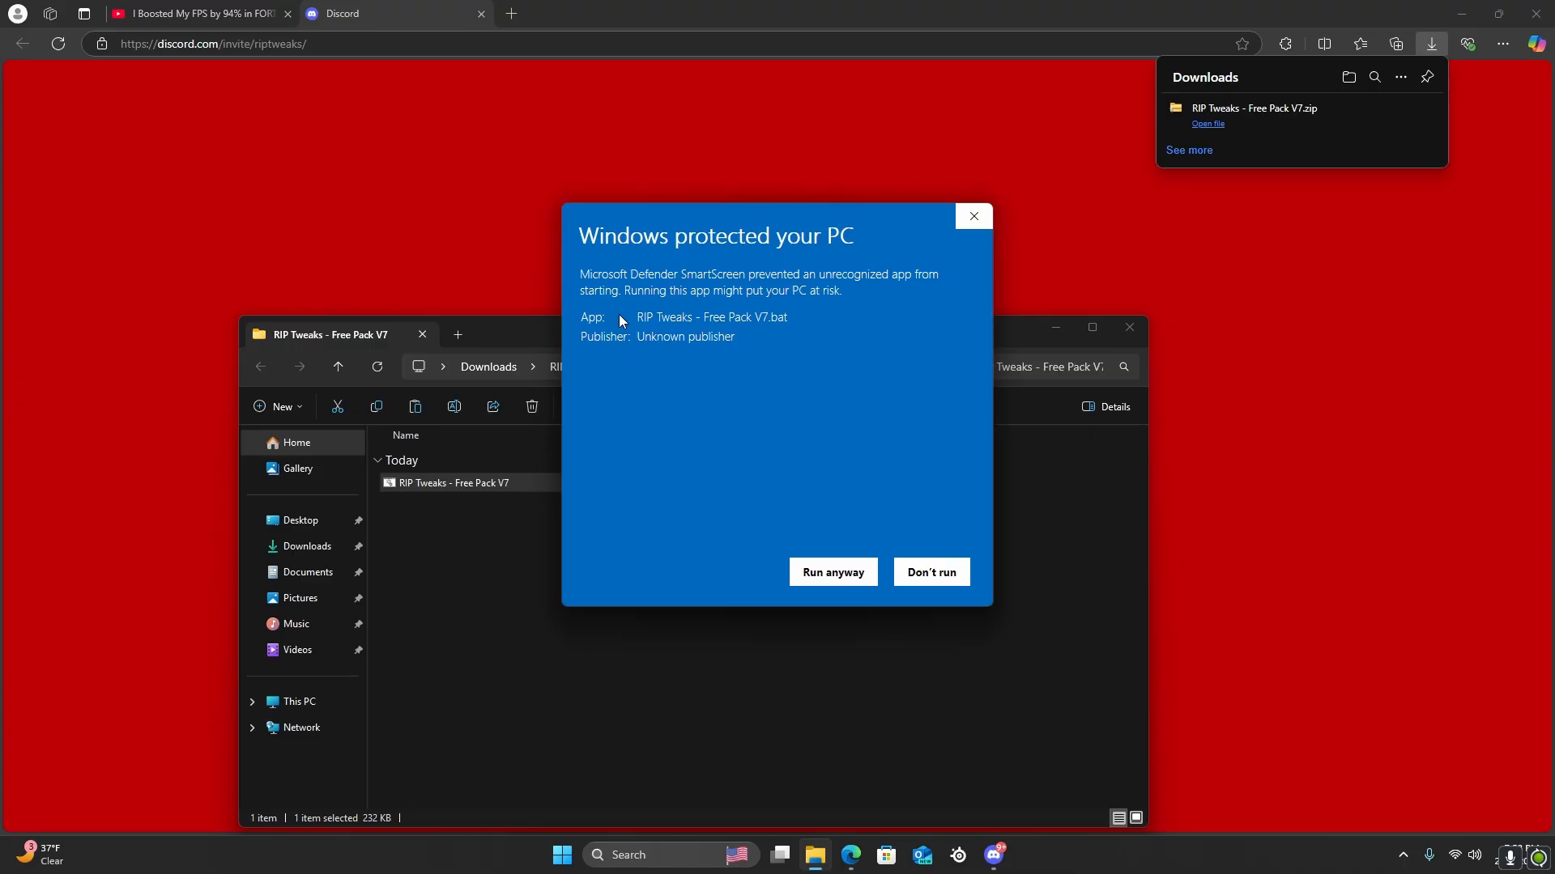
pyautogui.click(818, 571)
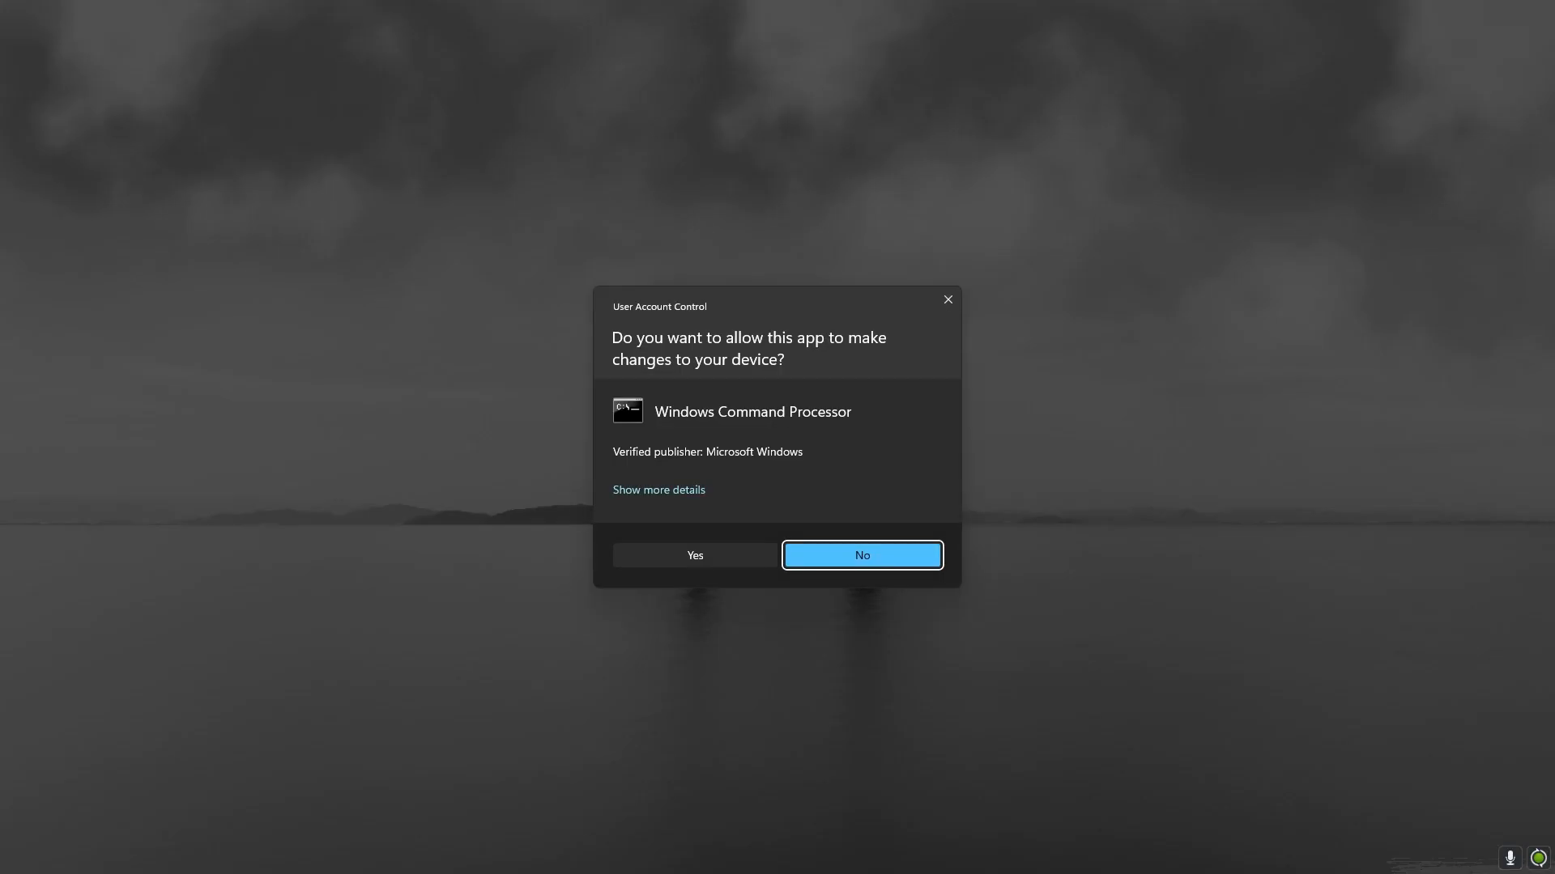
pyautogui.click(694, 555)
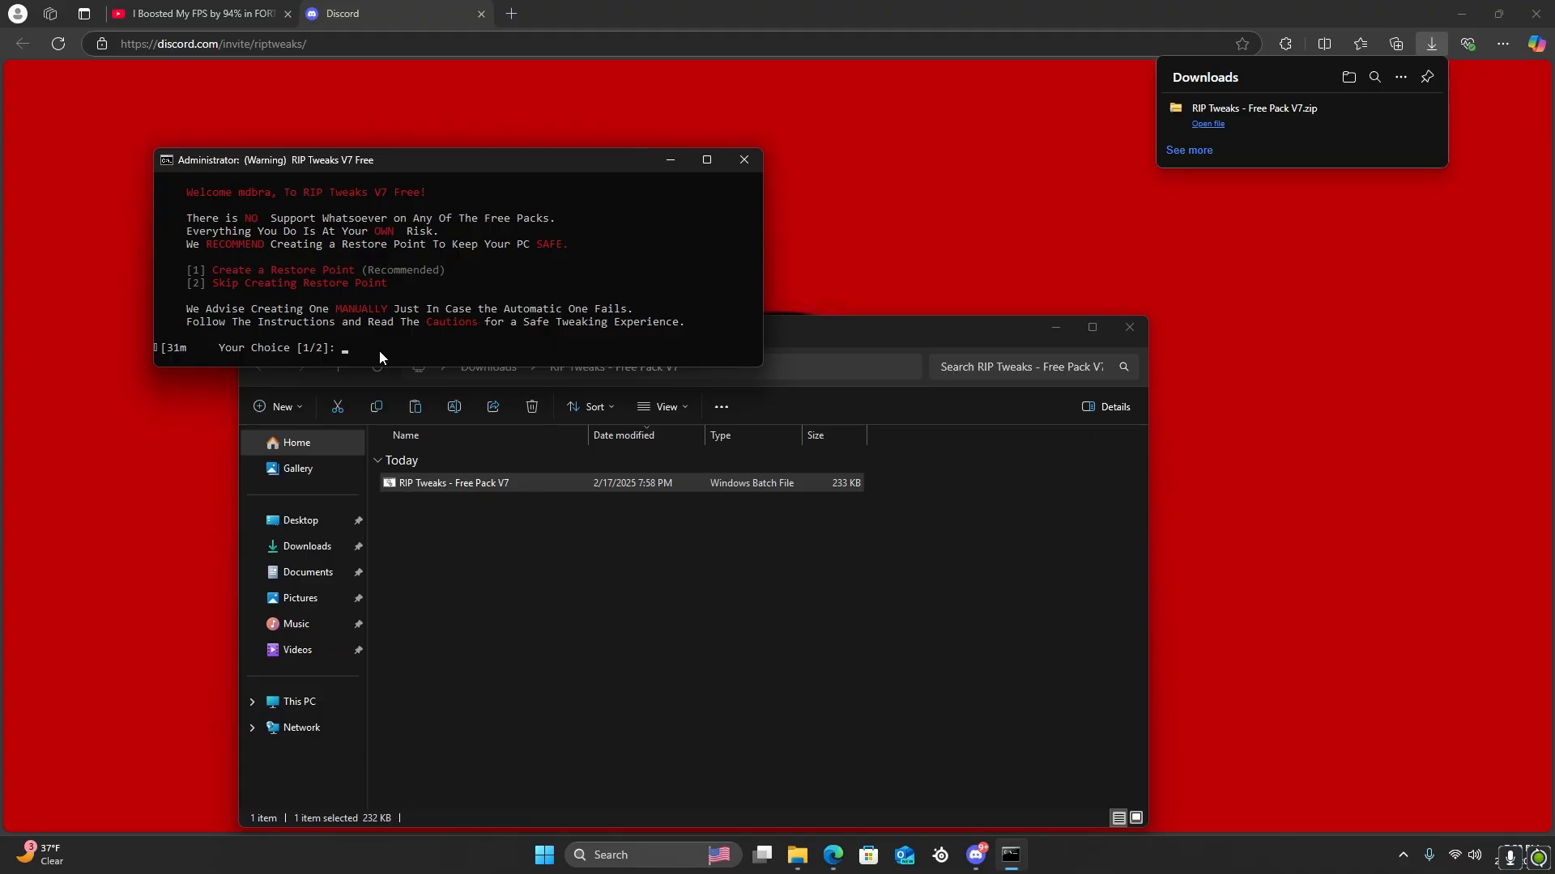
# Choose option 1 to create a restore point, and relaunch the RIP Tweaks batch file with administrator rights
pyautogui.press('Return')
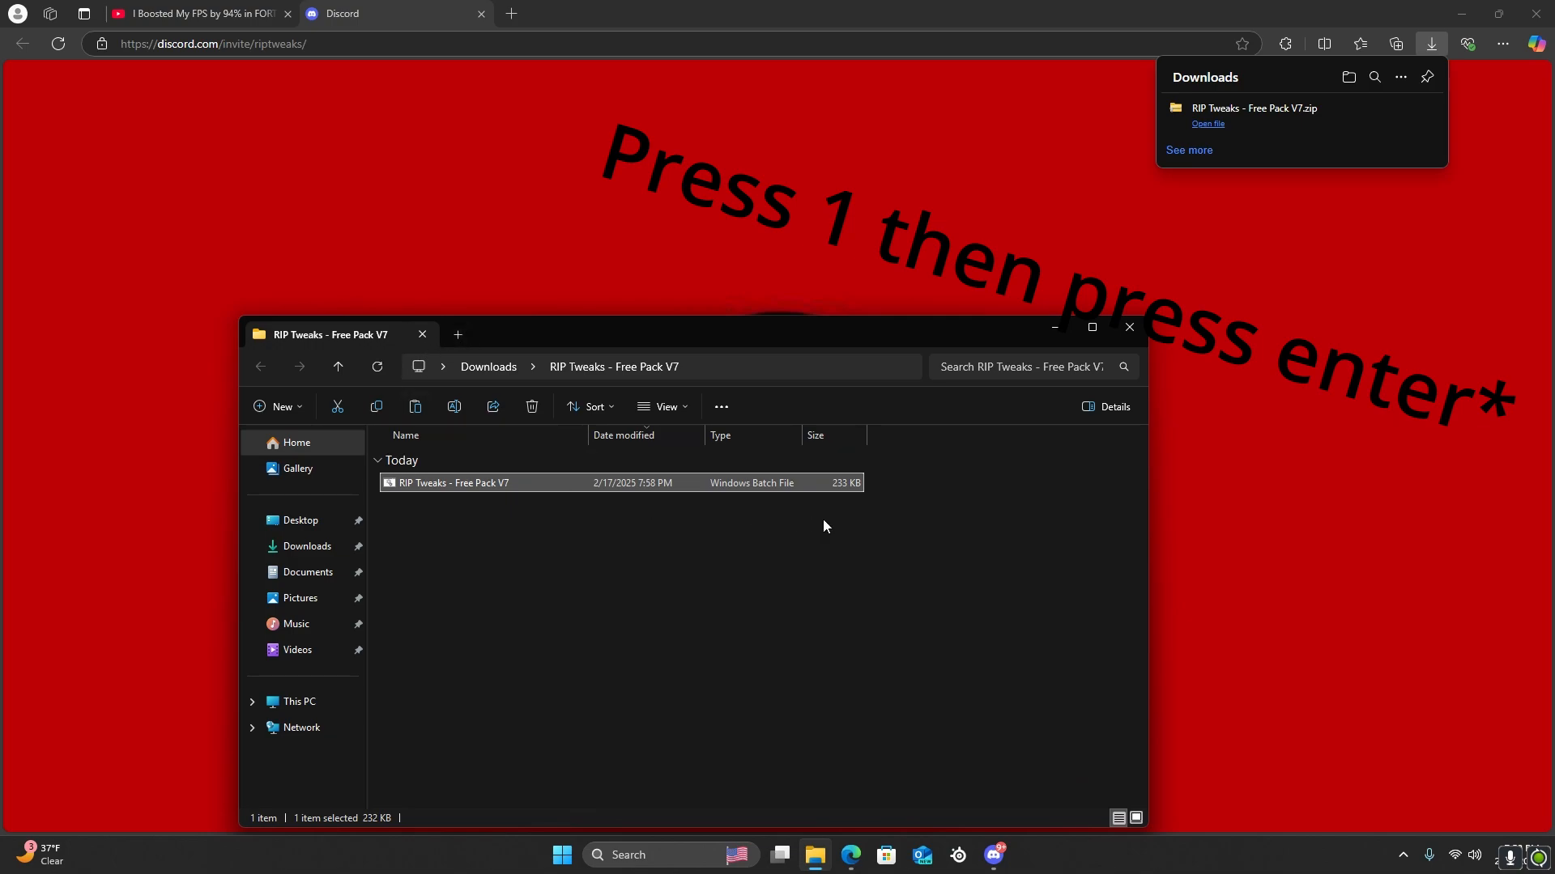
pyautogui.doubleClick(454, 482)
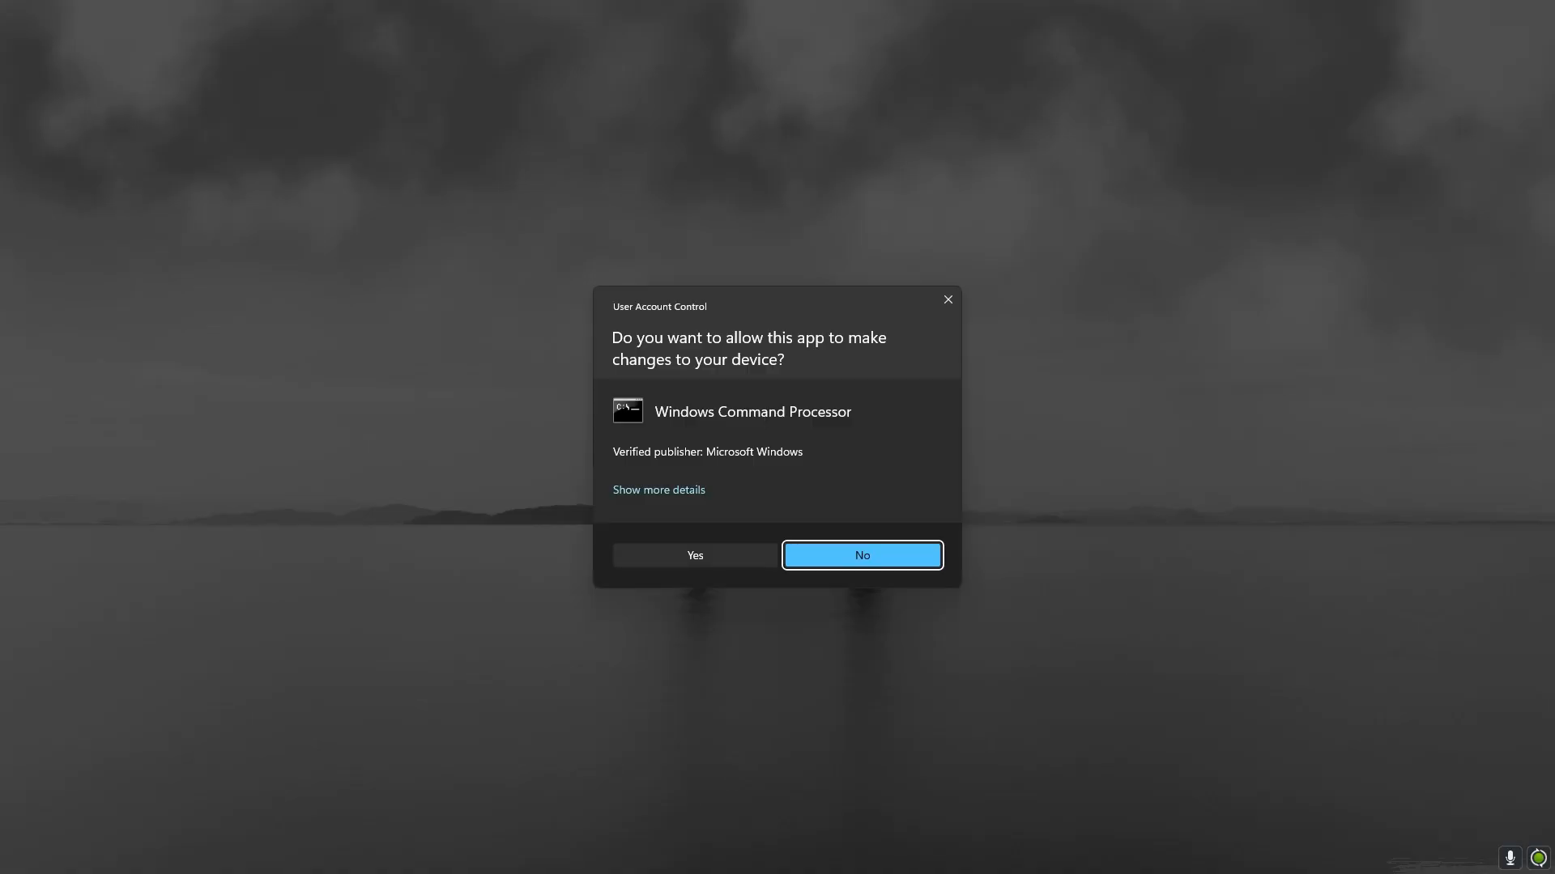
pyautogui.click(643, 554)
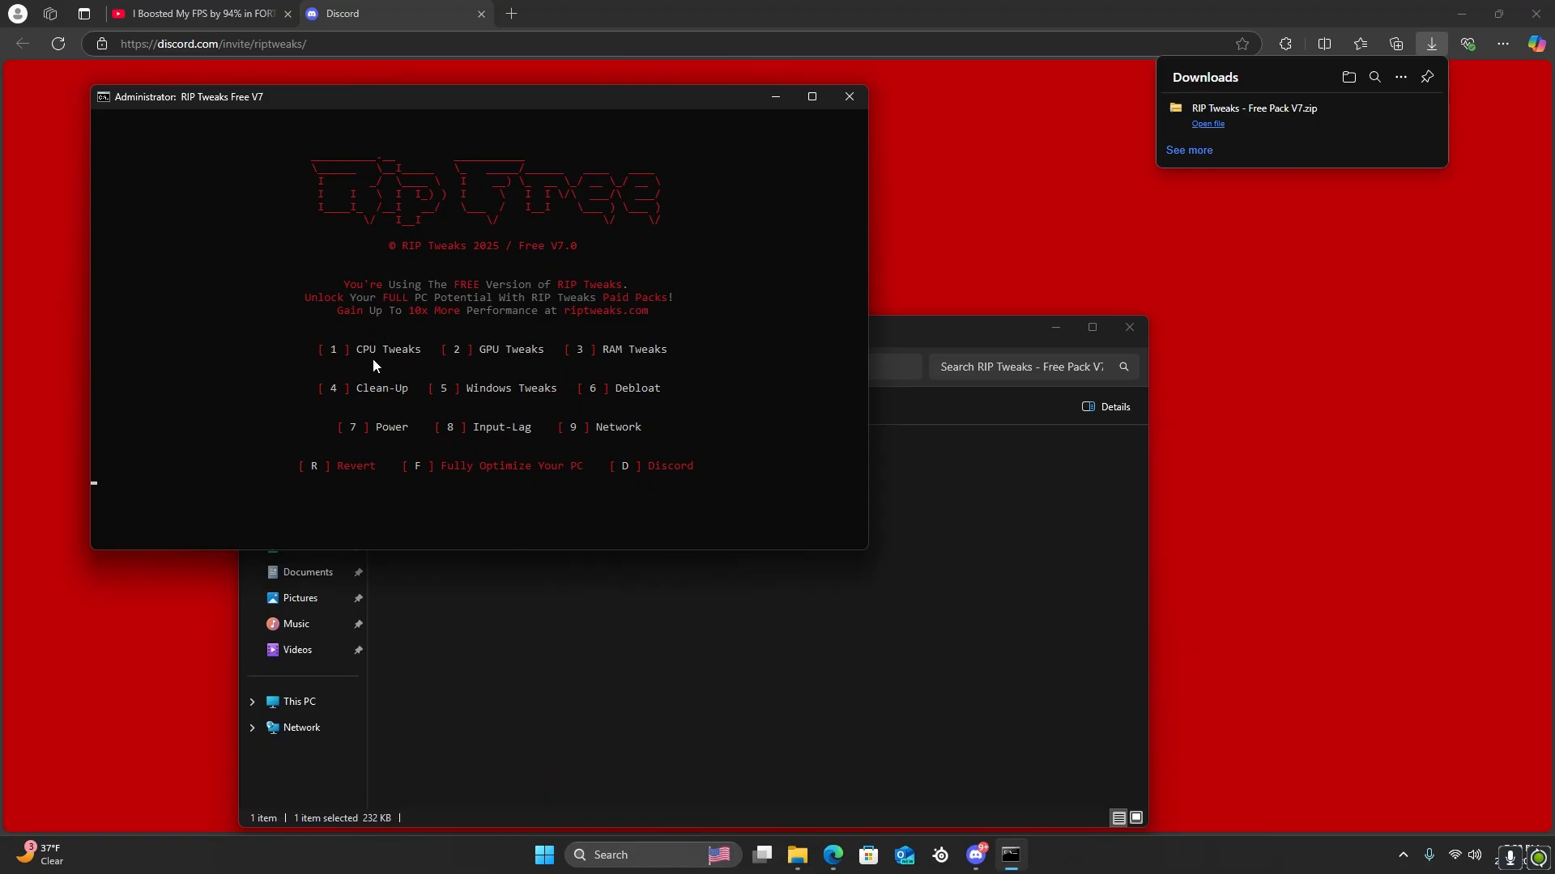
# Apply the Intel CPU optimization from the CPU Tweaks section
pyautogui.press('Return')
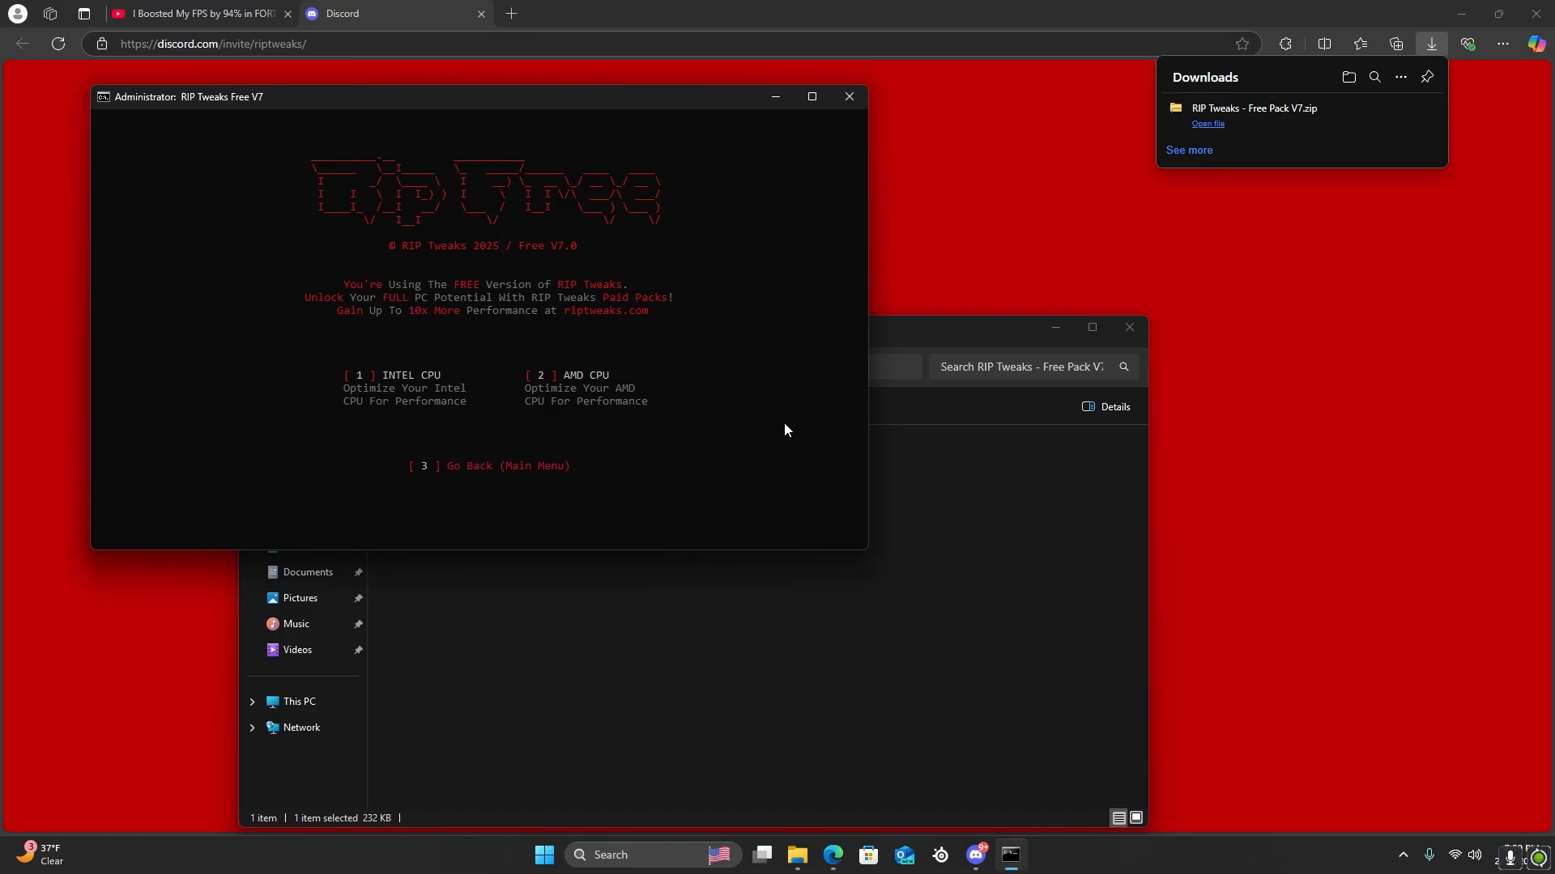
pyautogui.write('1')
pyautogui.press('Return')
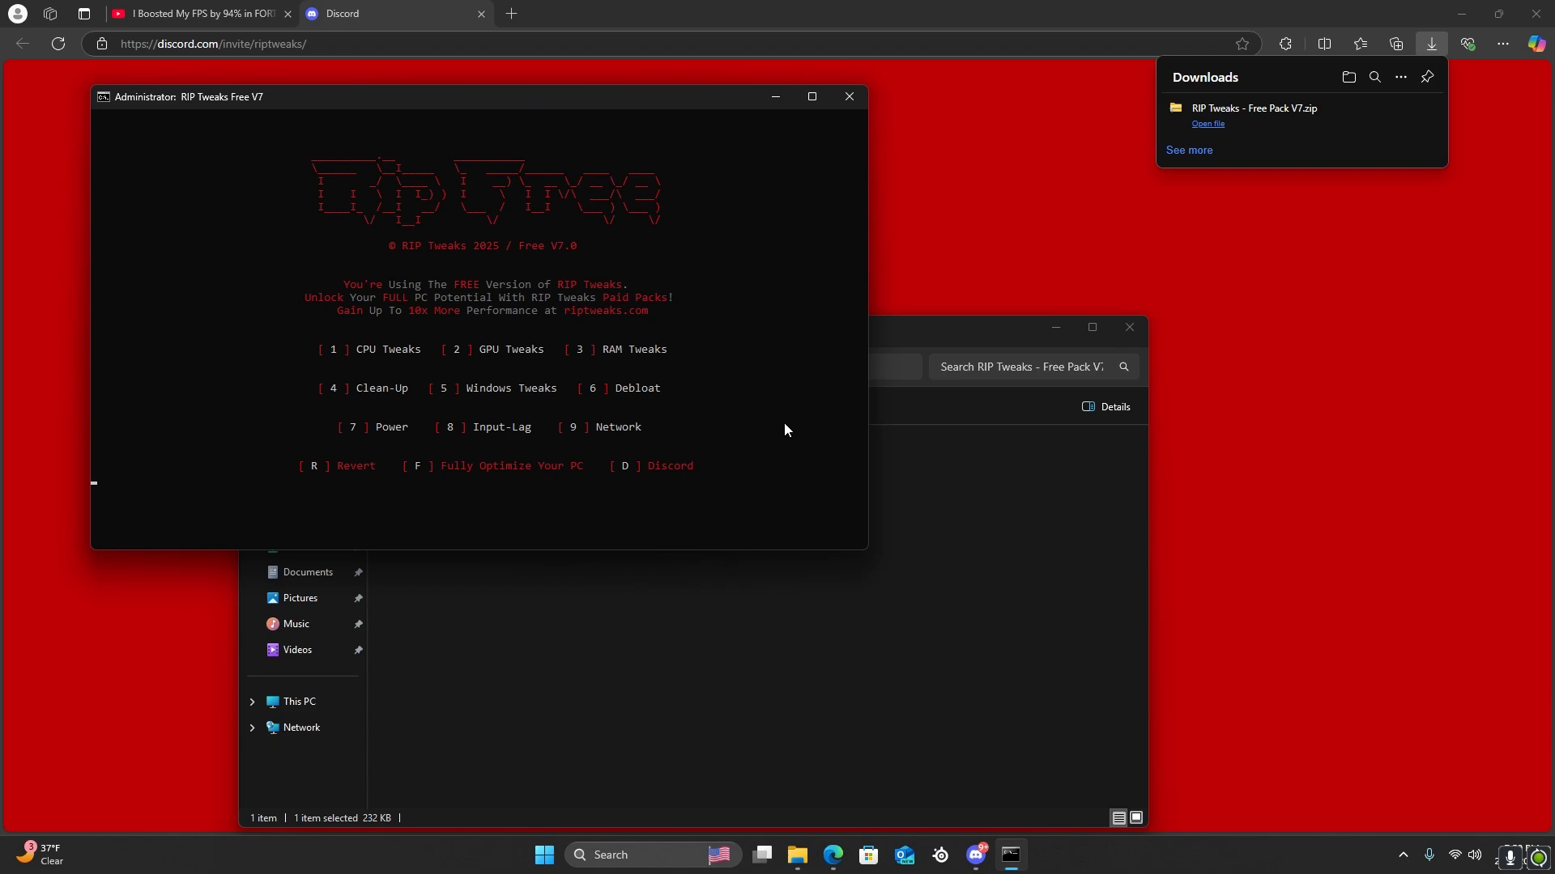
# Apply the NVIDIA GPU optimization from the GPU Tweaks section and return to the main menu
pyautogui.write('2')
pyautogui.press('Return')
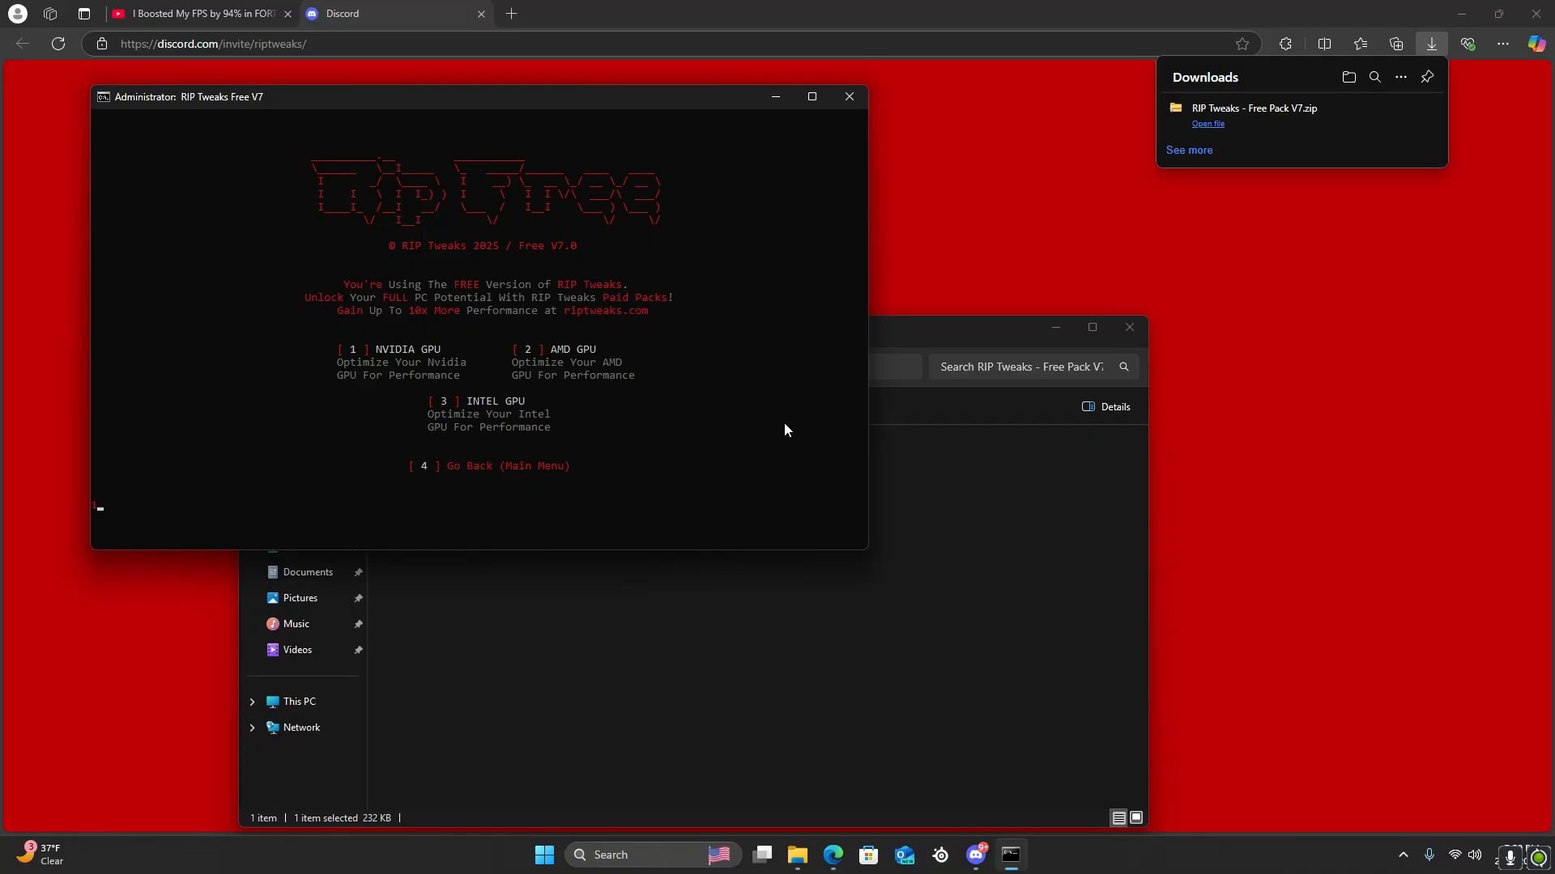
pyautogui.press('Return')
pyautogui.write('4')
pyautogui.press('Return')
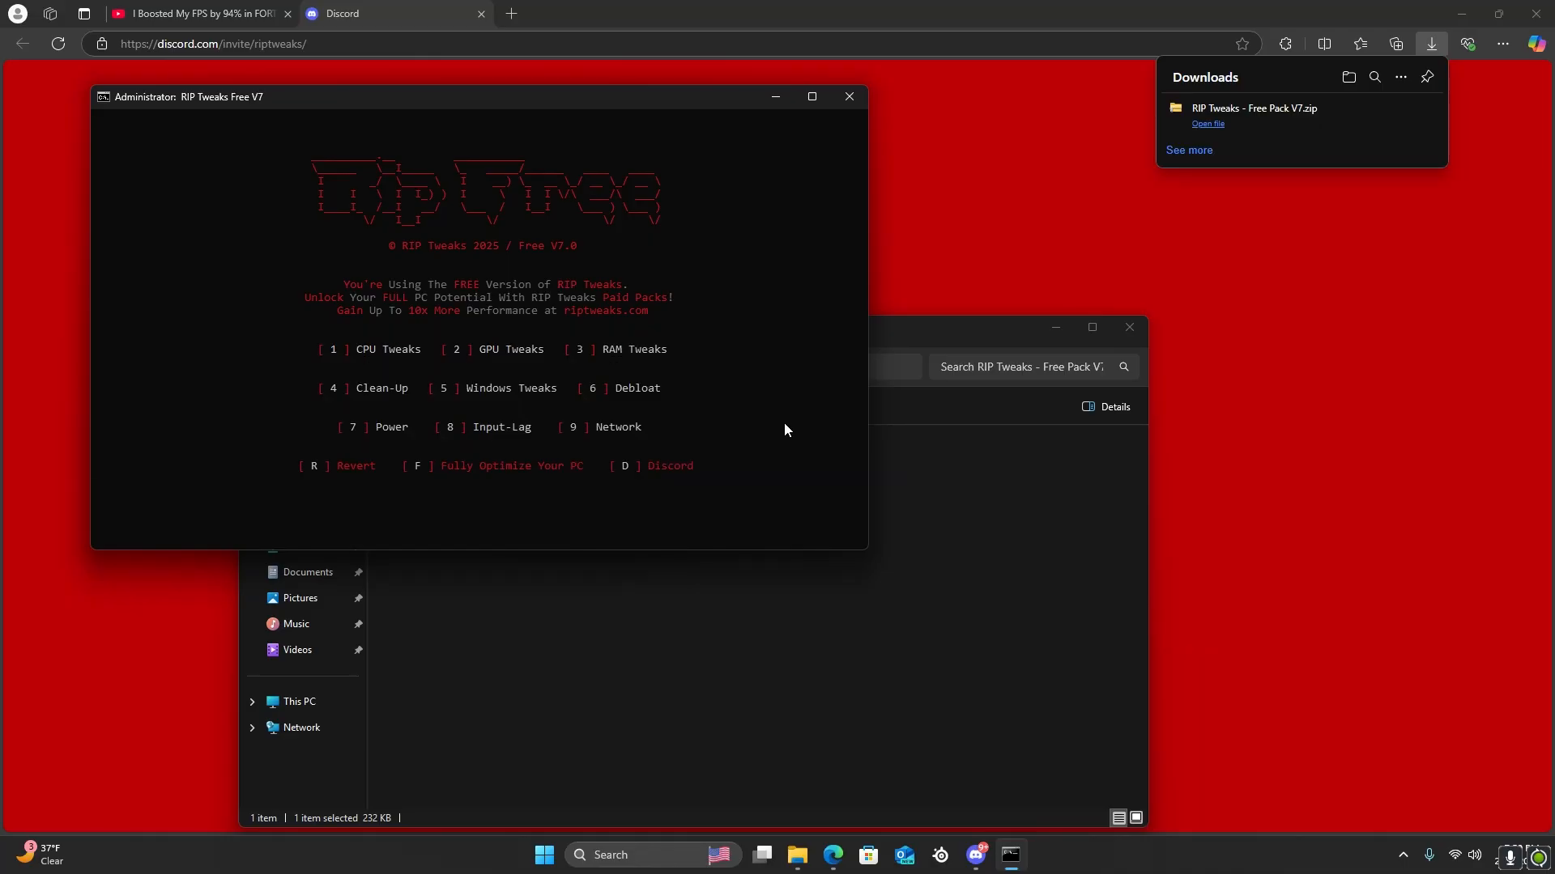
# Open the RAM Tweaks section and check the installed memory capacity in Task Manager
pyautogui.write('3')
pyautogui.press('Return')
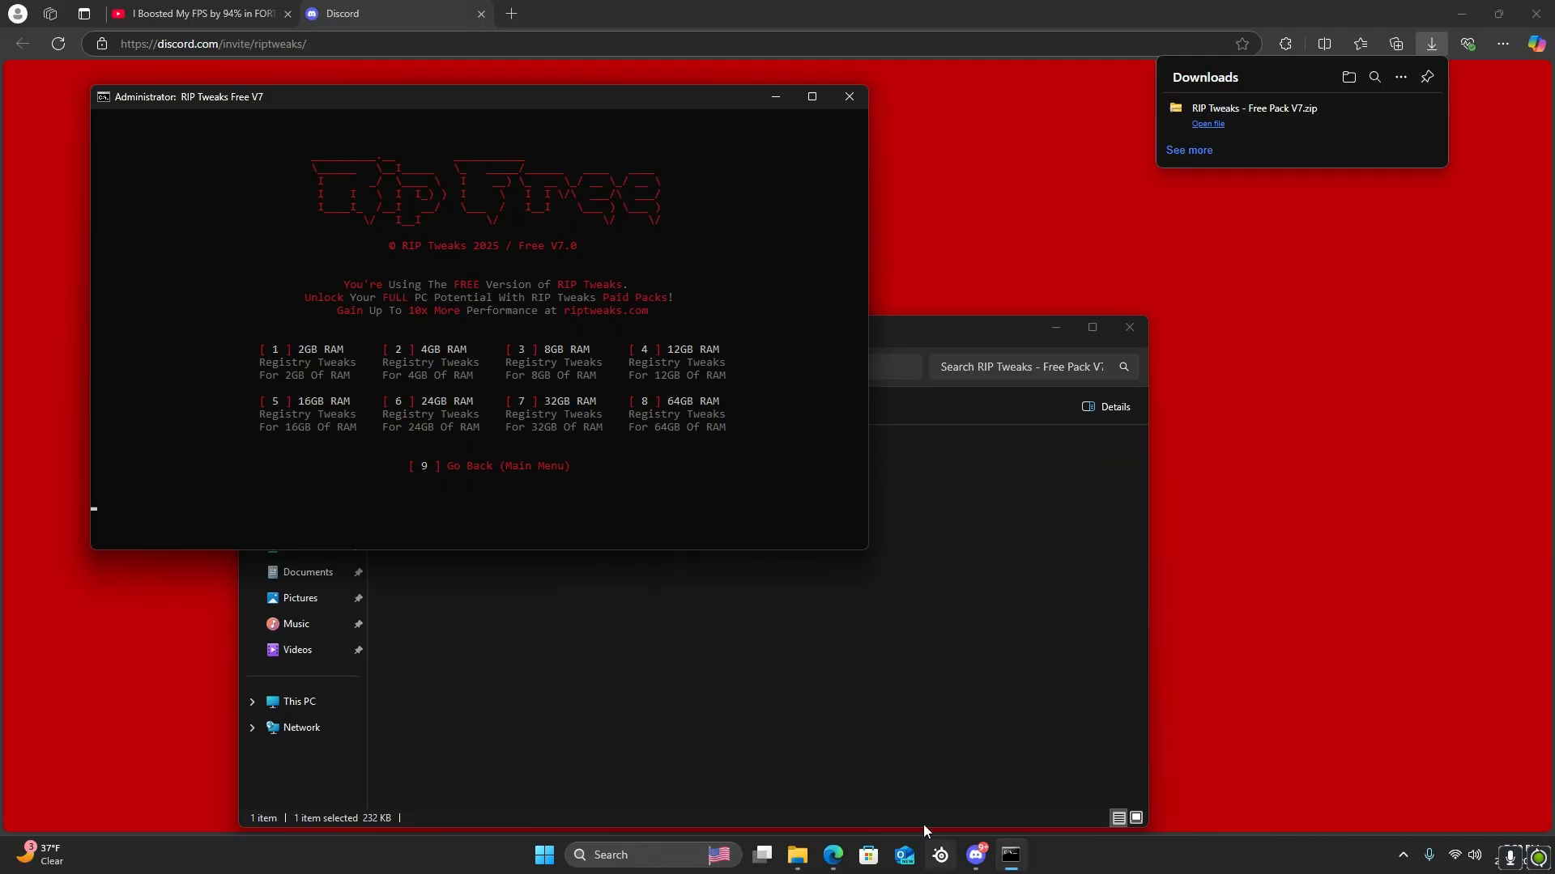
pyautogui.rightClick(1057, 859)
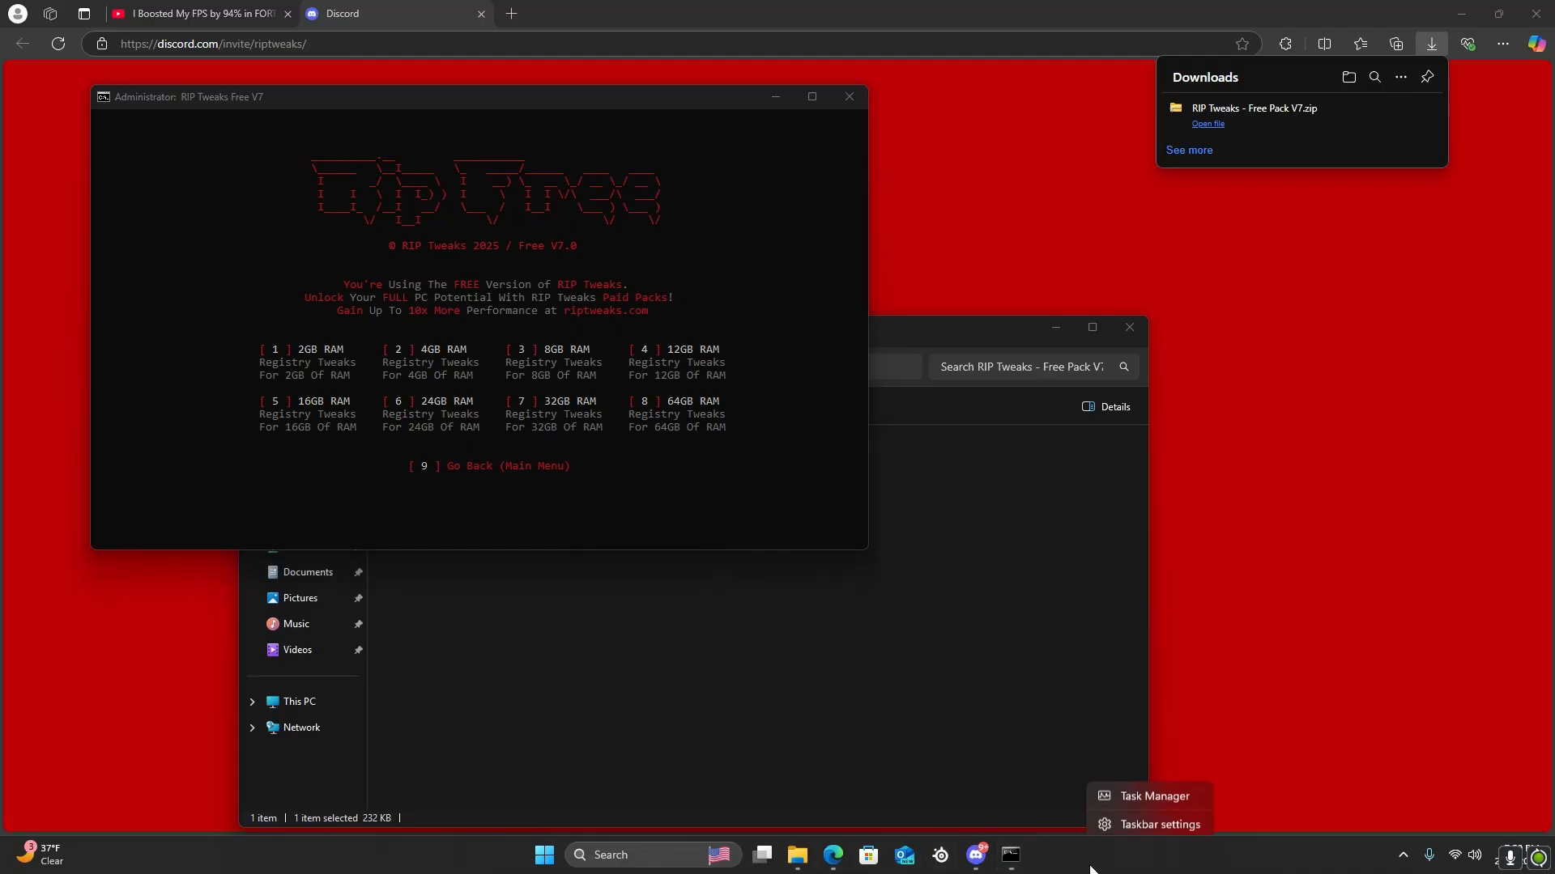
pyautogui.click(1154, 790)
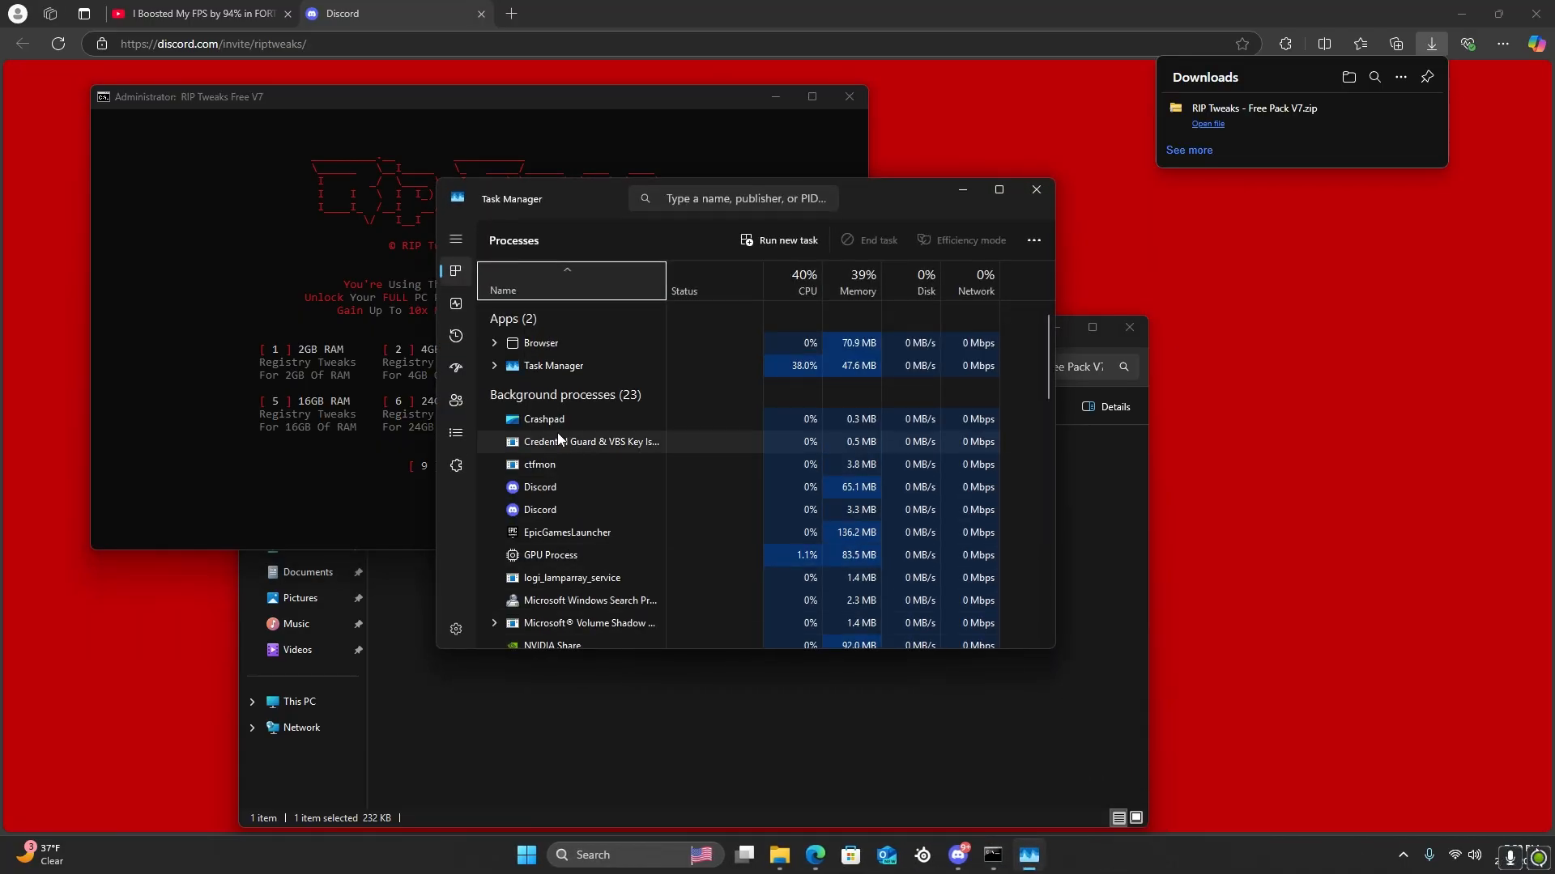
pyautogui.click(455, 303)
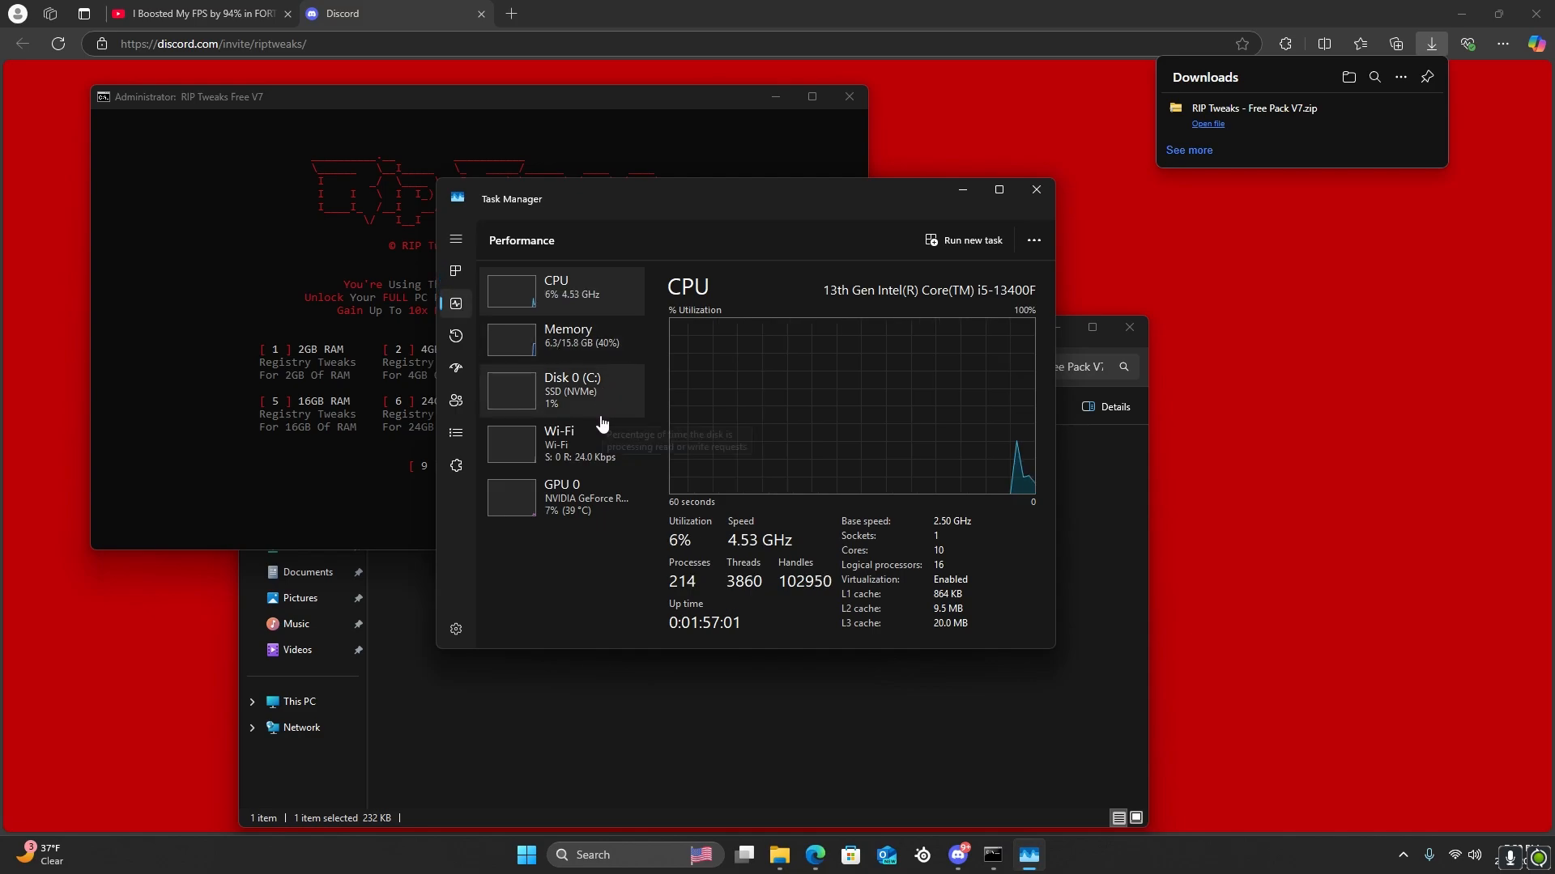
pyautogui.click(572, 344)
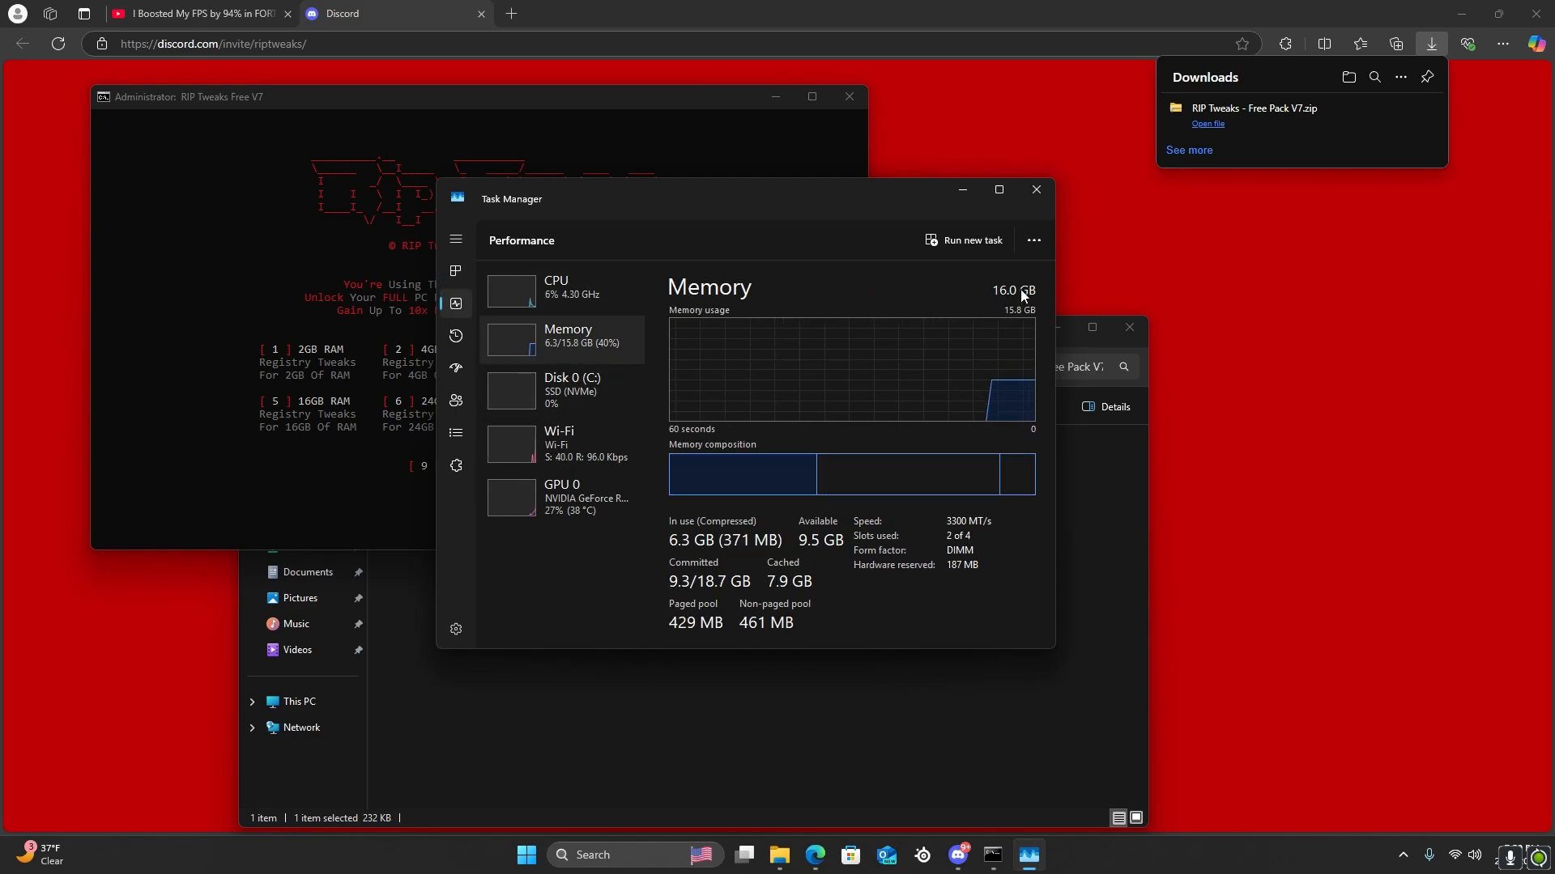
pyautogui.click(1036, 190)
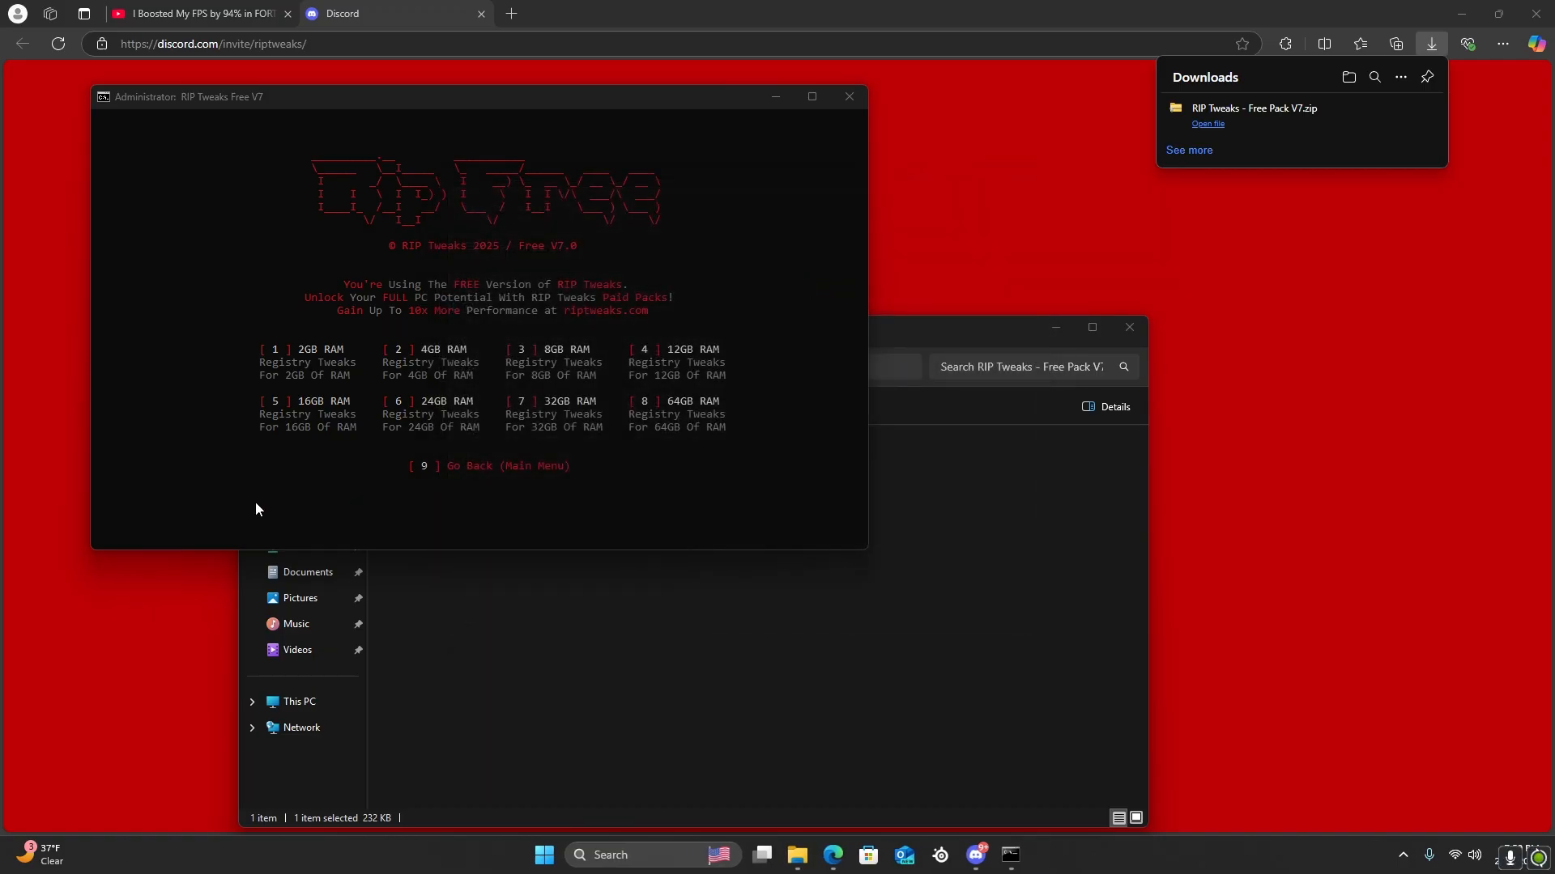
# Go back from the RAM Tweaks section to the RIP Tweaks main menu
pyautogui.click(310, 518)
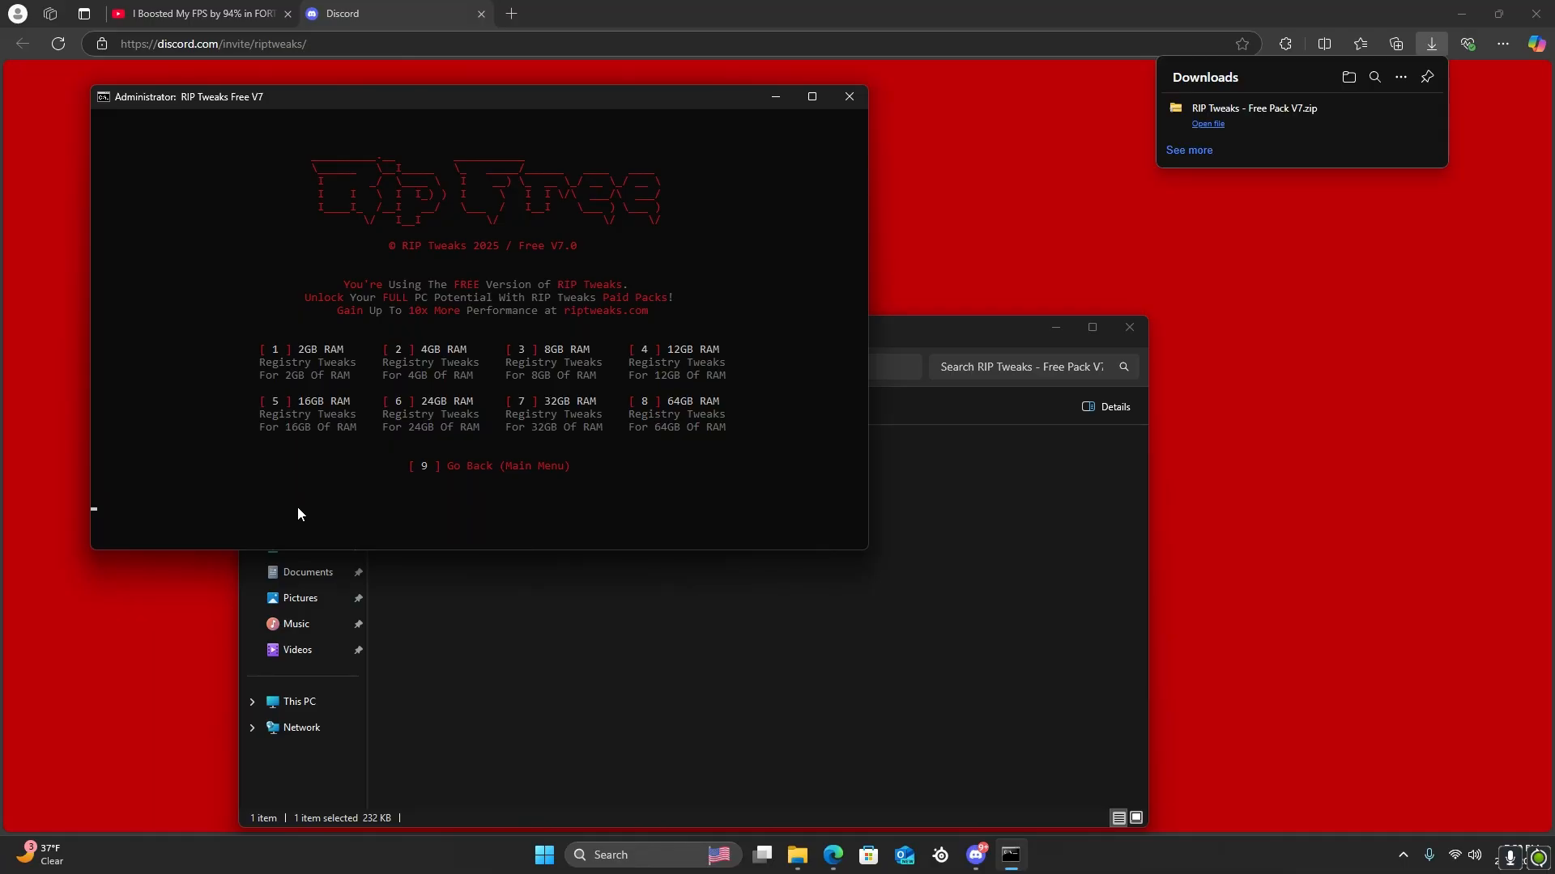
pyautogui.write('9')
pyautogui.press('Return')
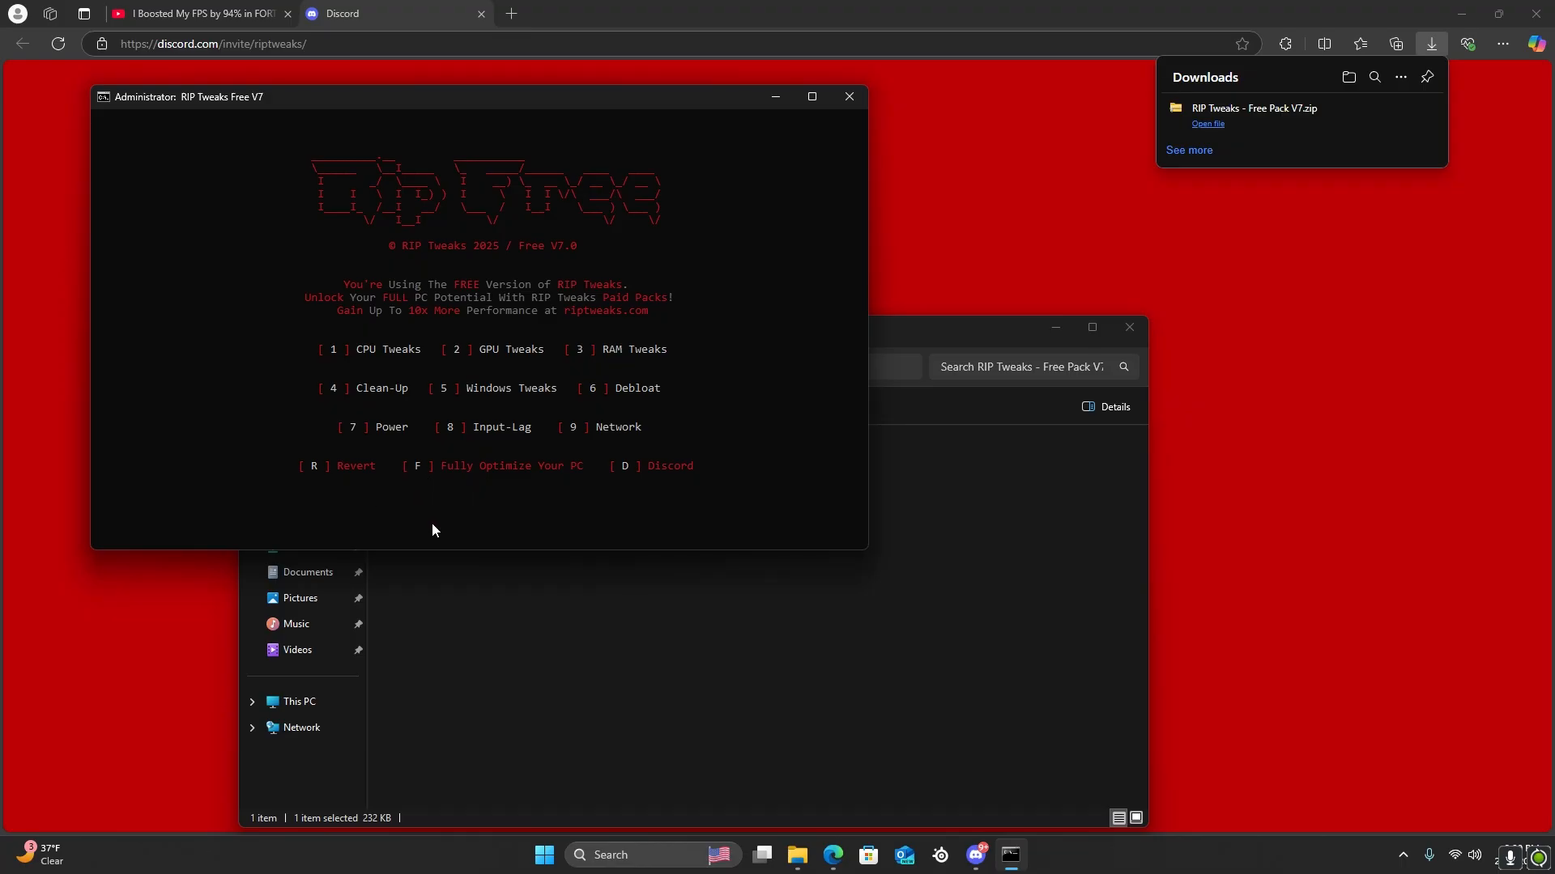
# Apply the Windows 11 optimization from the Windows Tweaks section and return to the main menu
pyautogui.press('Return')
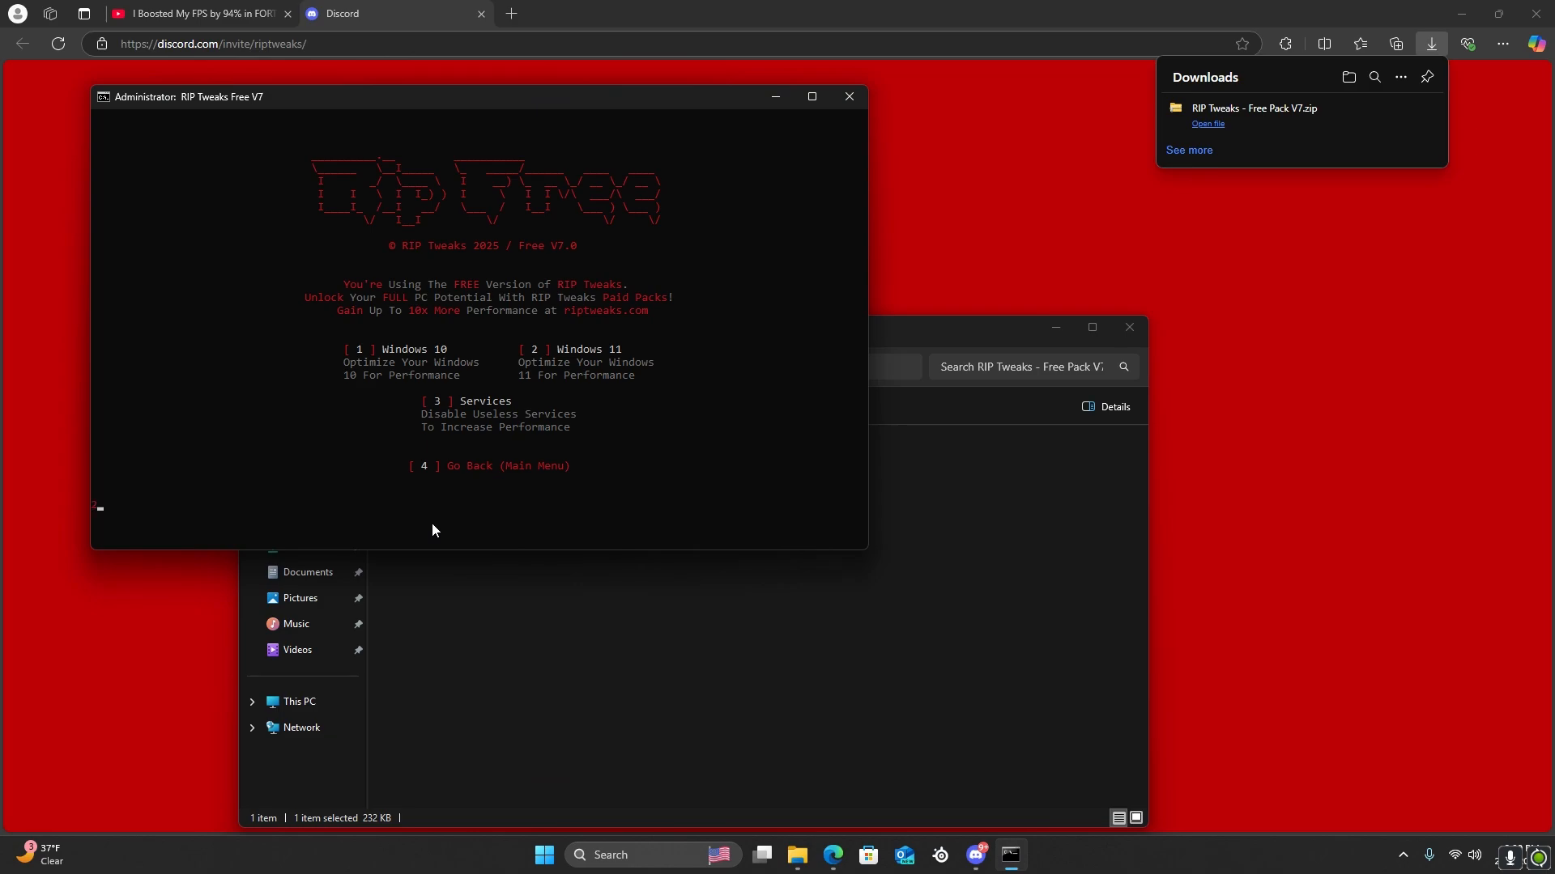
pyautogui.press('Return')
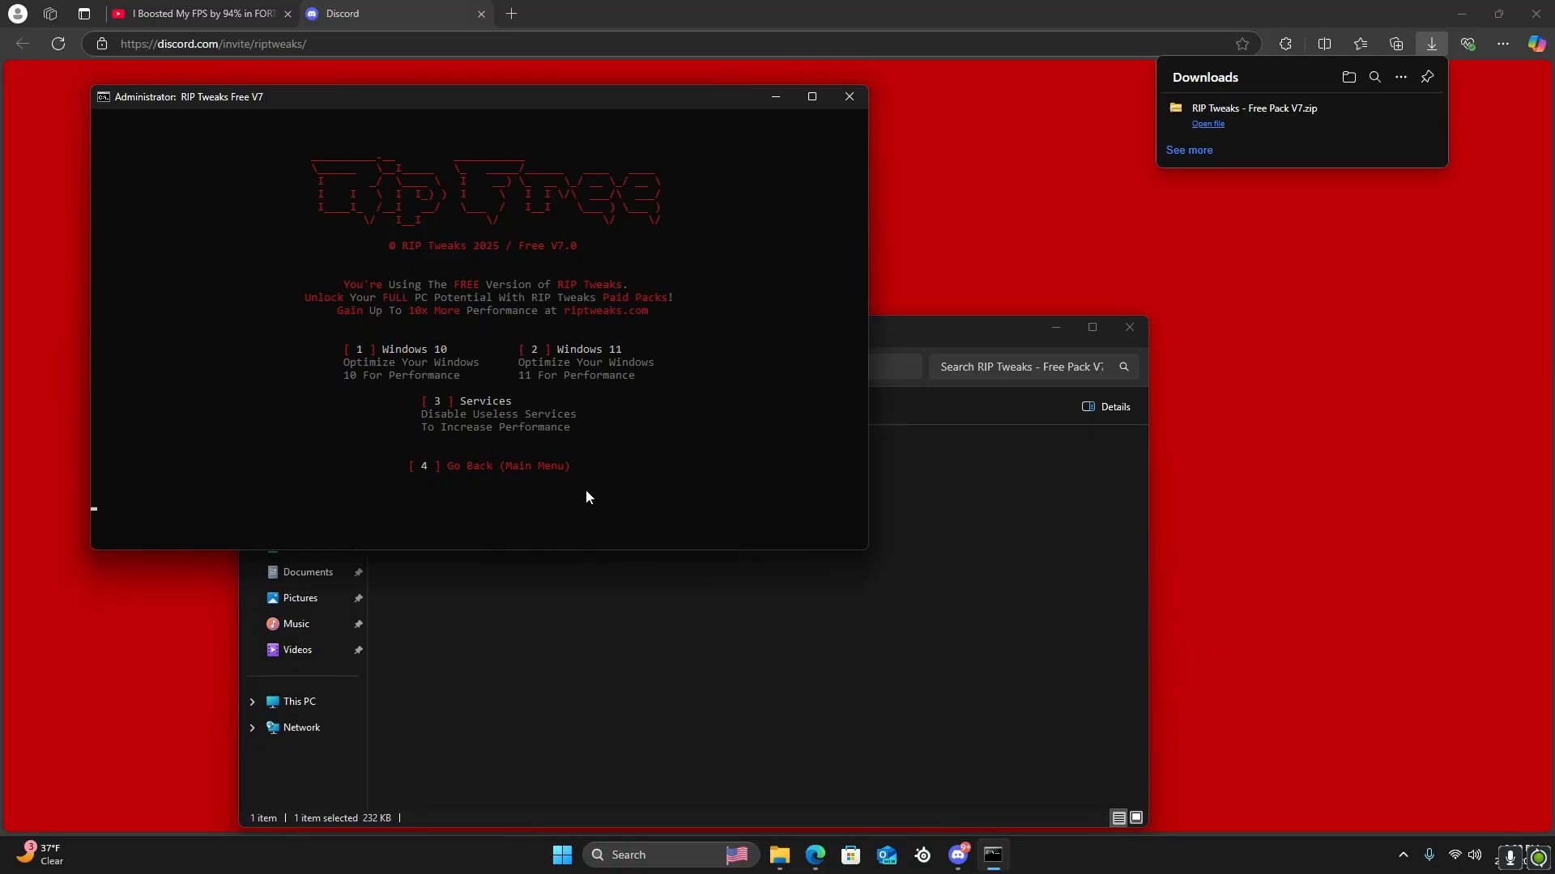
pyautogui.press('Return')
pyautogui.write('4')
pyautogui.press('Return')
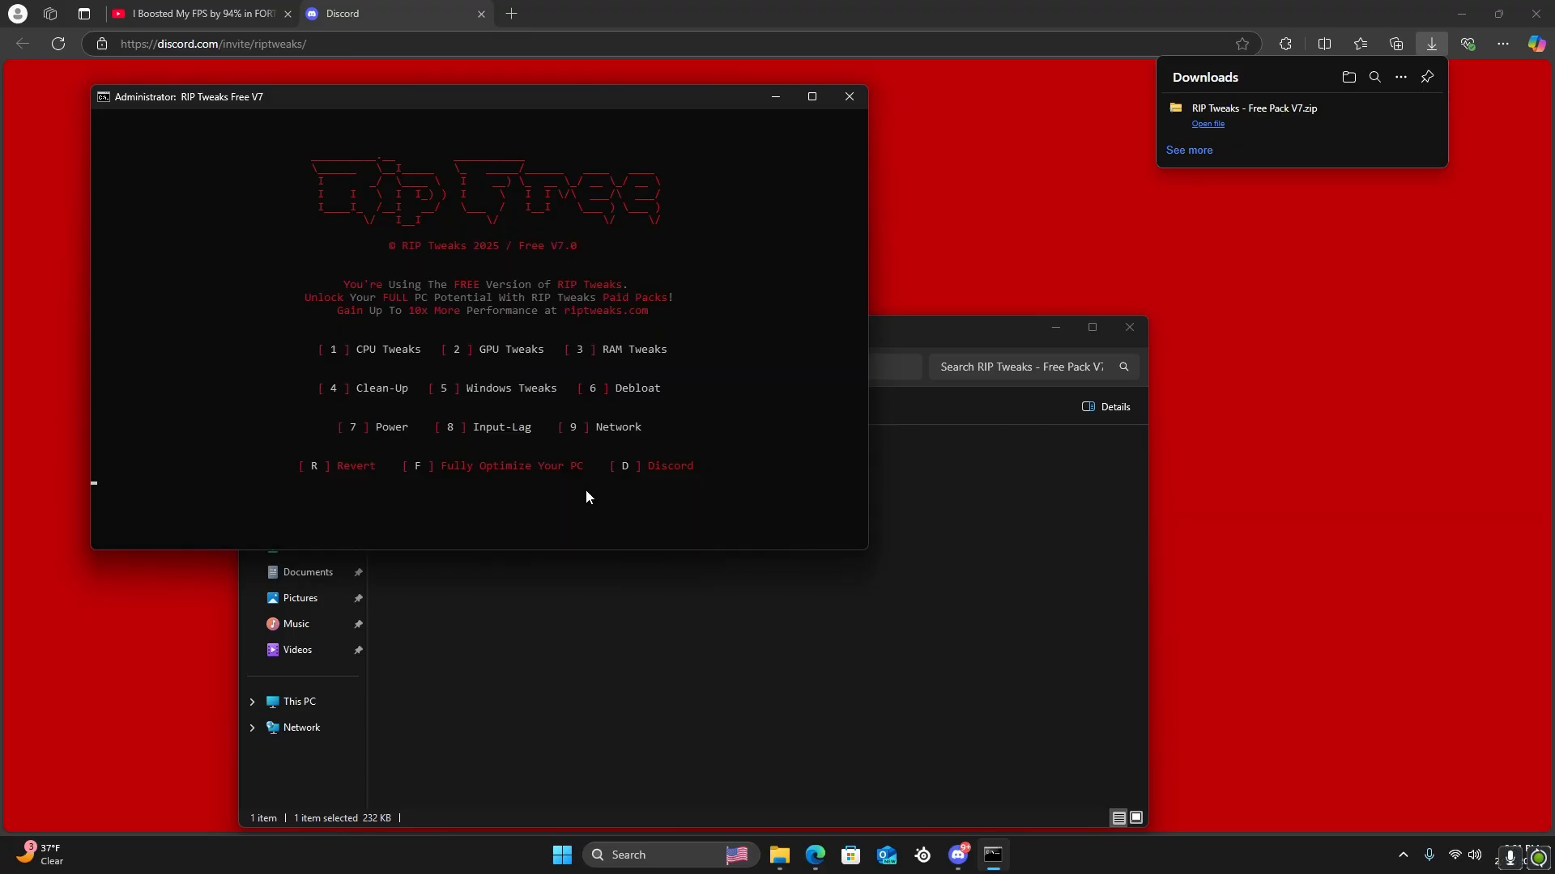
# Run the safe Windows debloat from the Debloat section and return to the main menu
pyautogui.write('6')
pyautogui.press('Return')
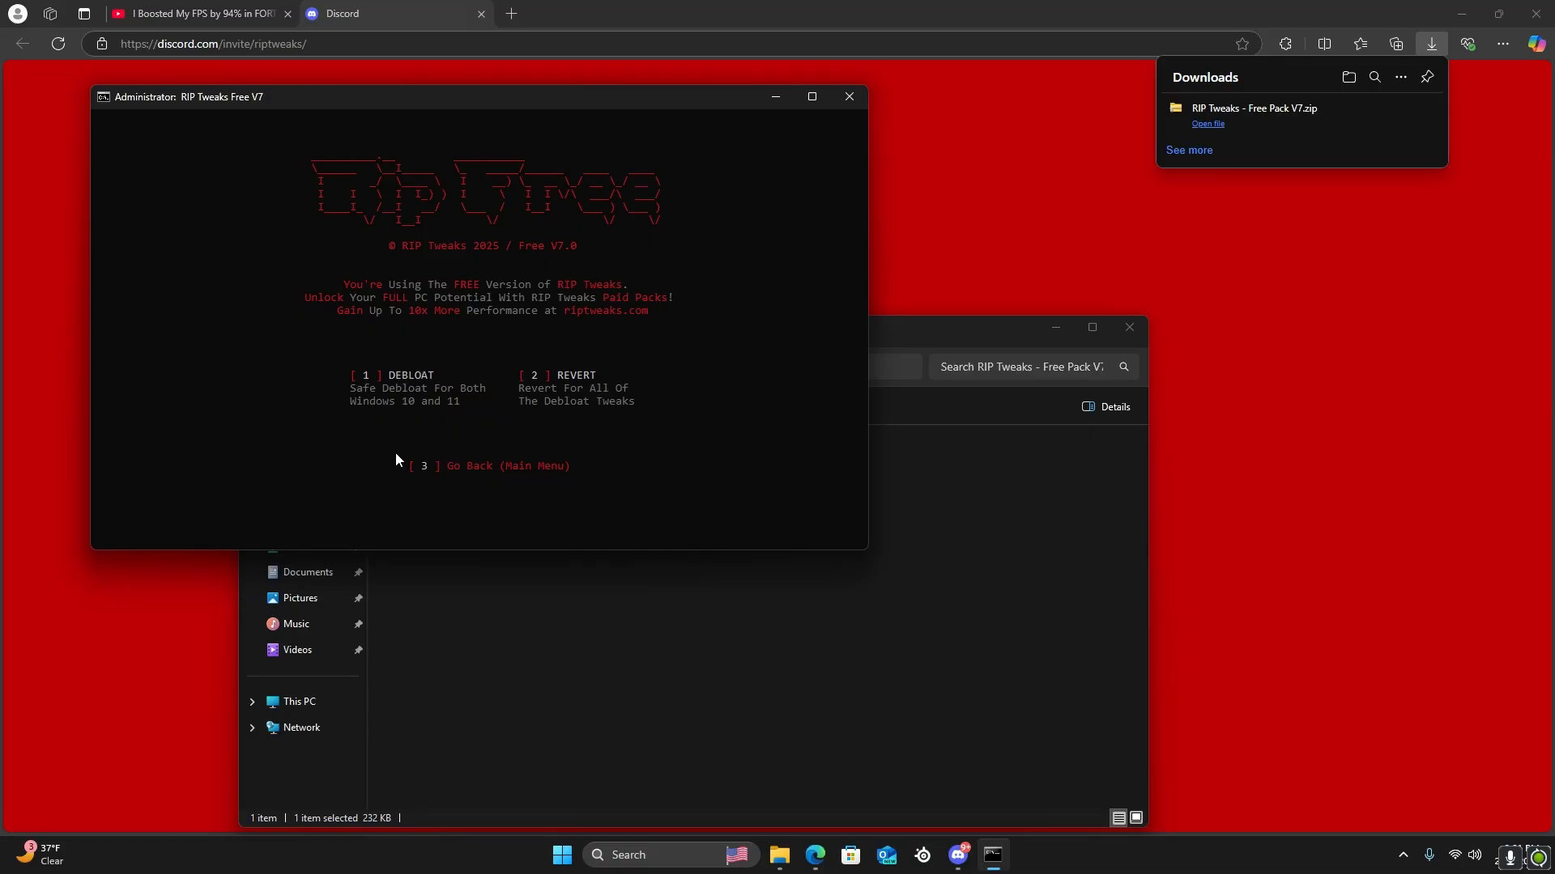
pyautogui.write('1')
pyautogui.press('Return')
pyautogui.press('Return')
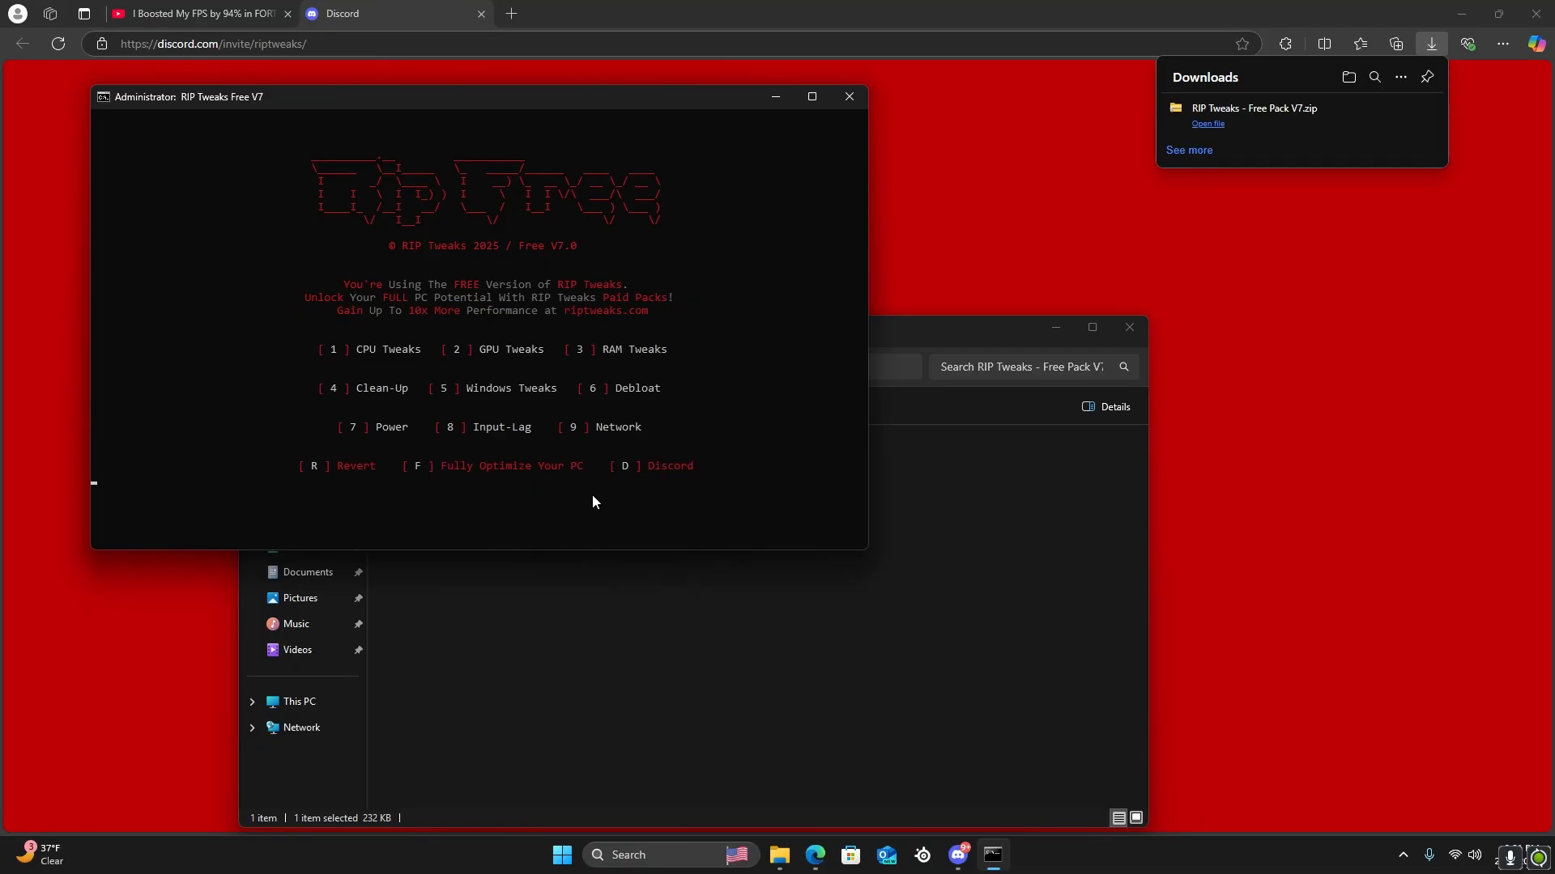
pyautogui.write('3')
pyautogui.press('Return')
# Open the Input-Lag section and apply the Remove Input-Delay tweak
pyautogui.write('8')
pyautogui.press('Return')
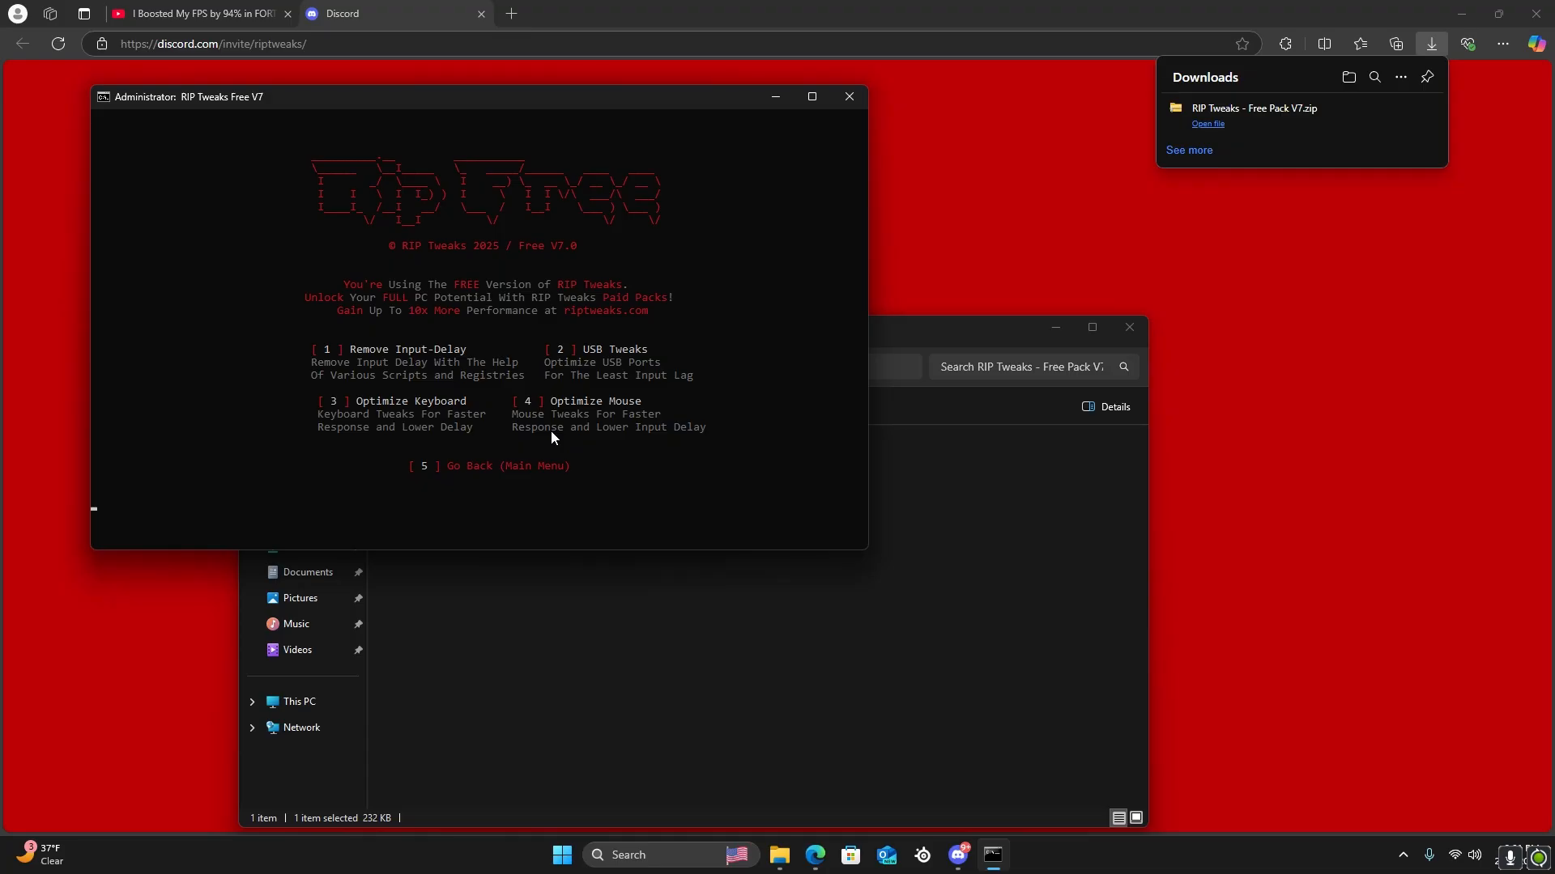
pyautogui.press('Return')
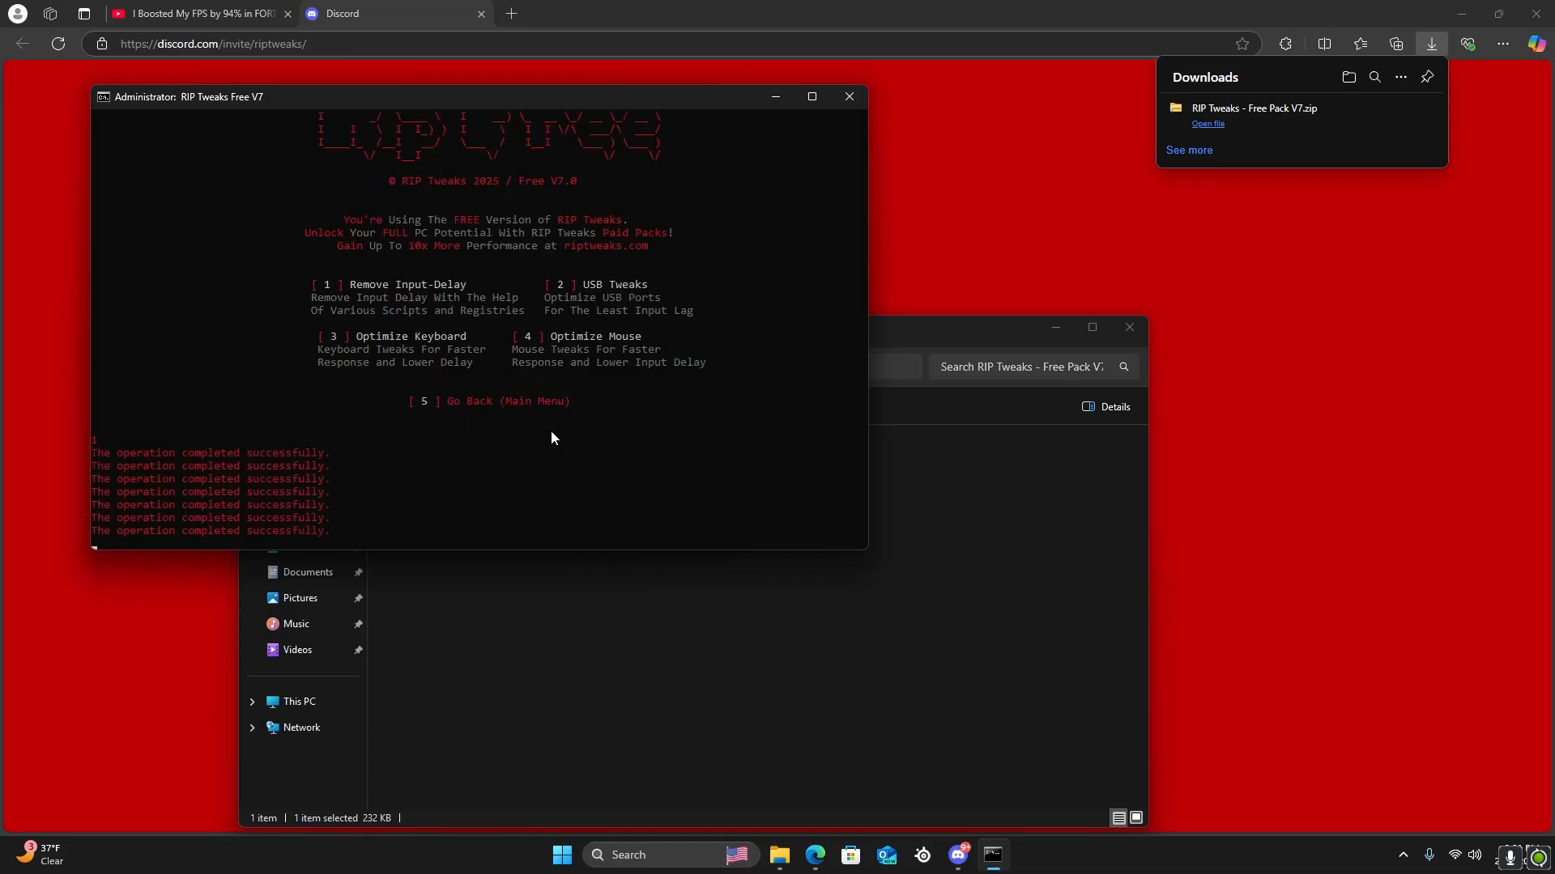
pyautogui.press('Return')
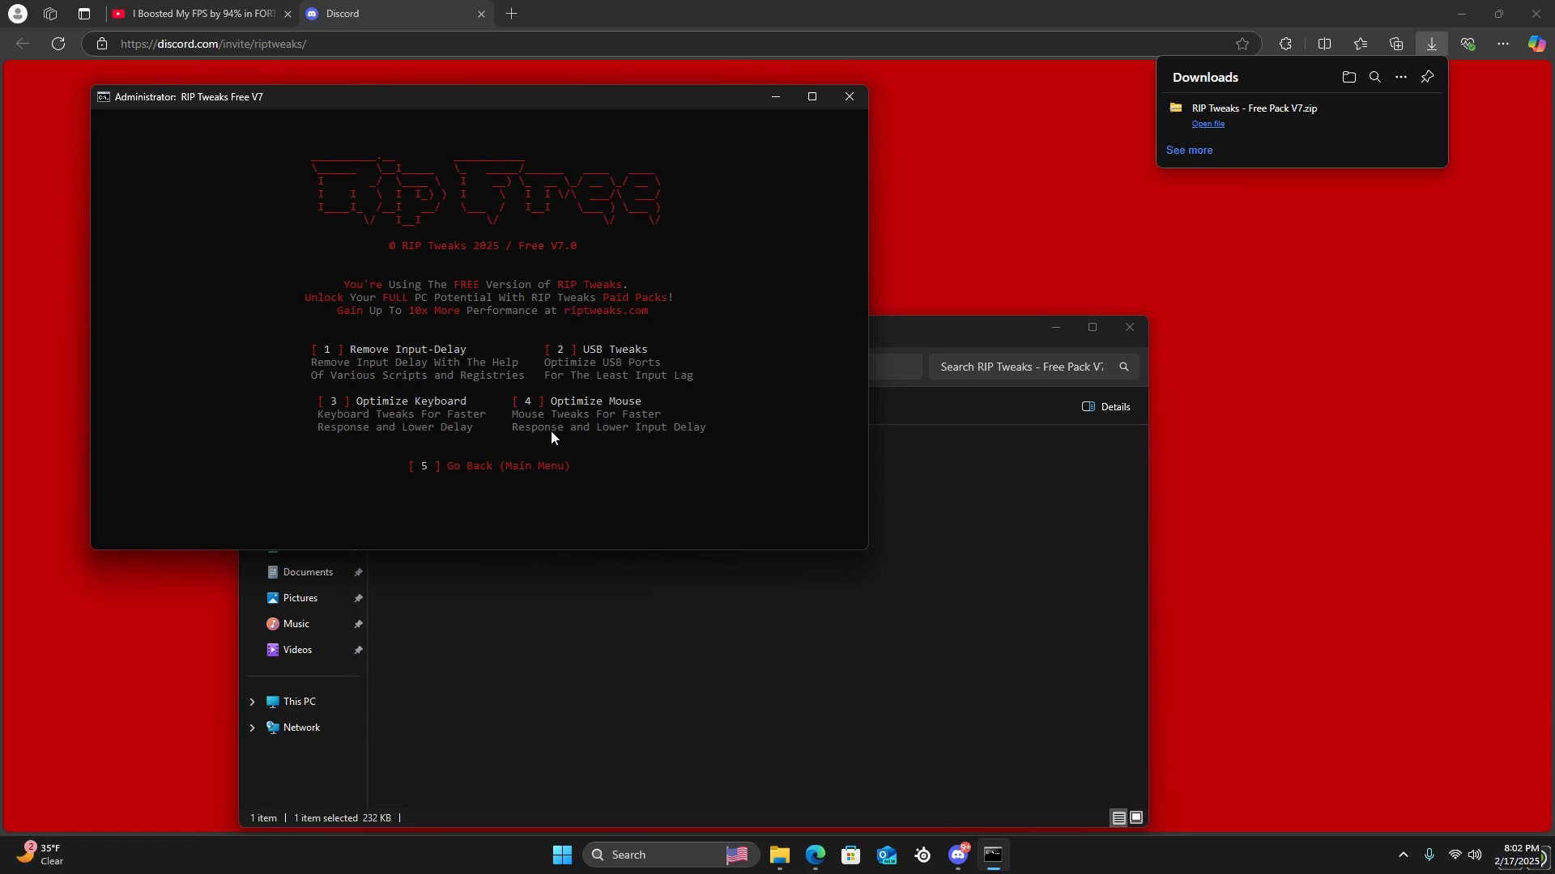
# Apply the Optimize Mouse tweak in the Input-Lag section and return to the main menu
pyautogui.press('Return')
pyautogui.write('4')
pyautogui.press('Return')
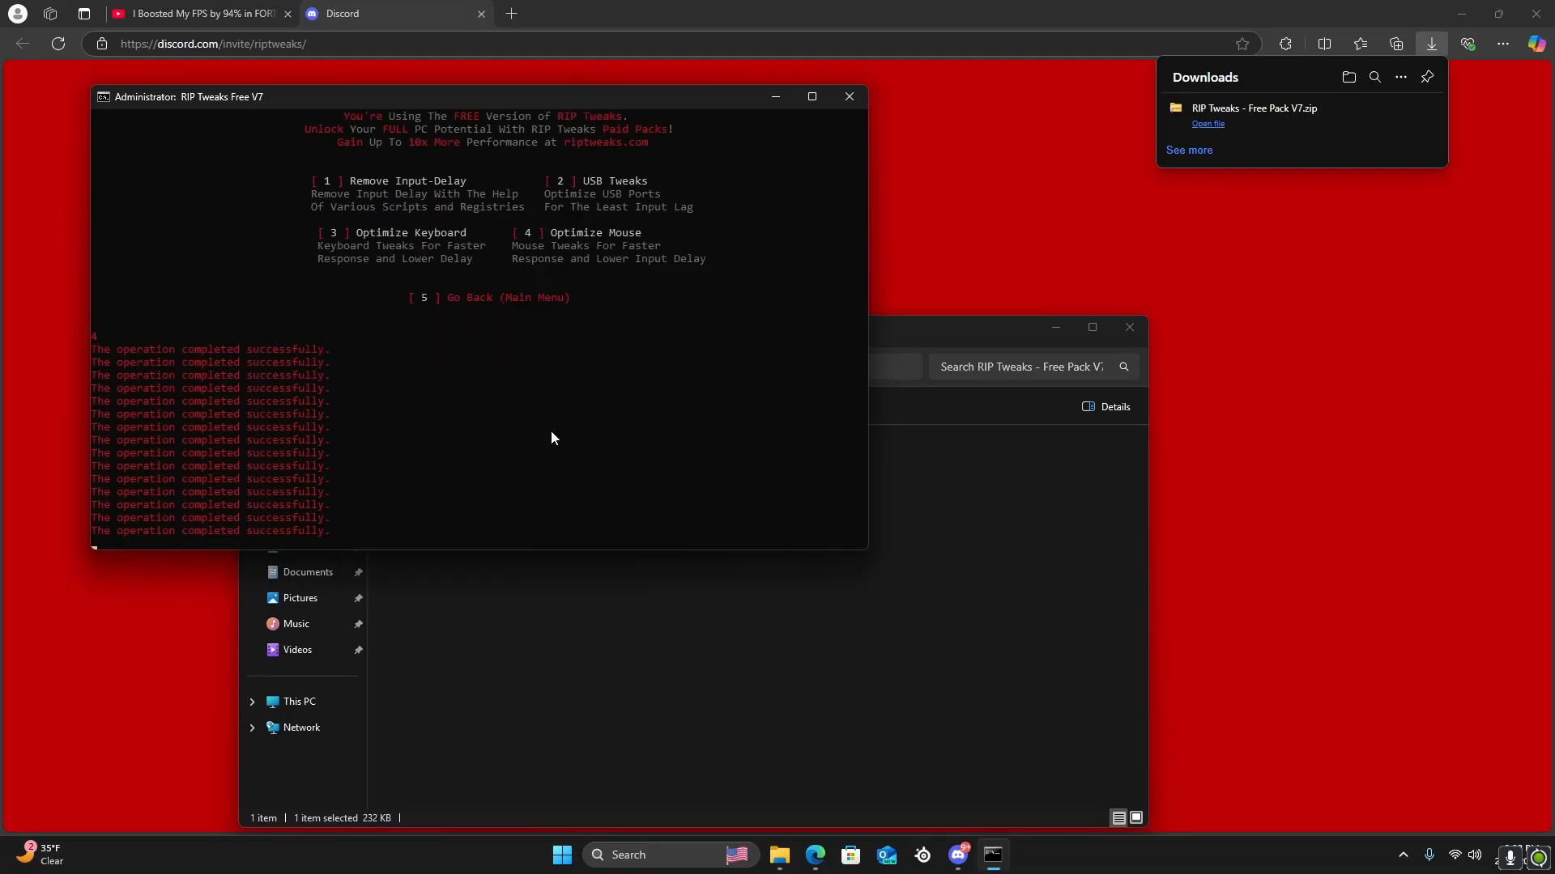
pyautogui.write('5')
pyautogui.press('Return')
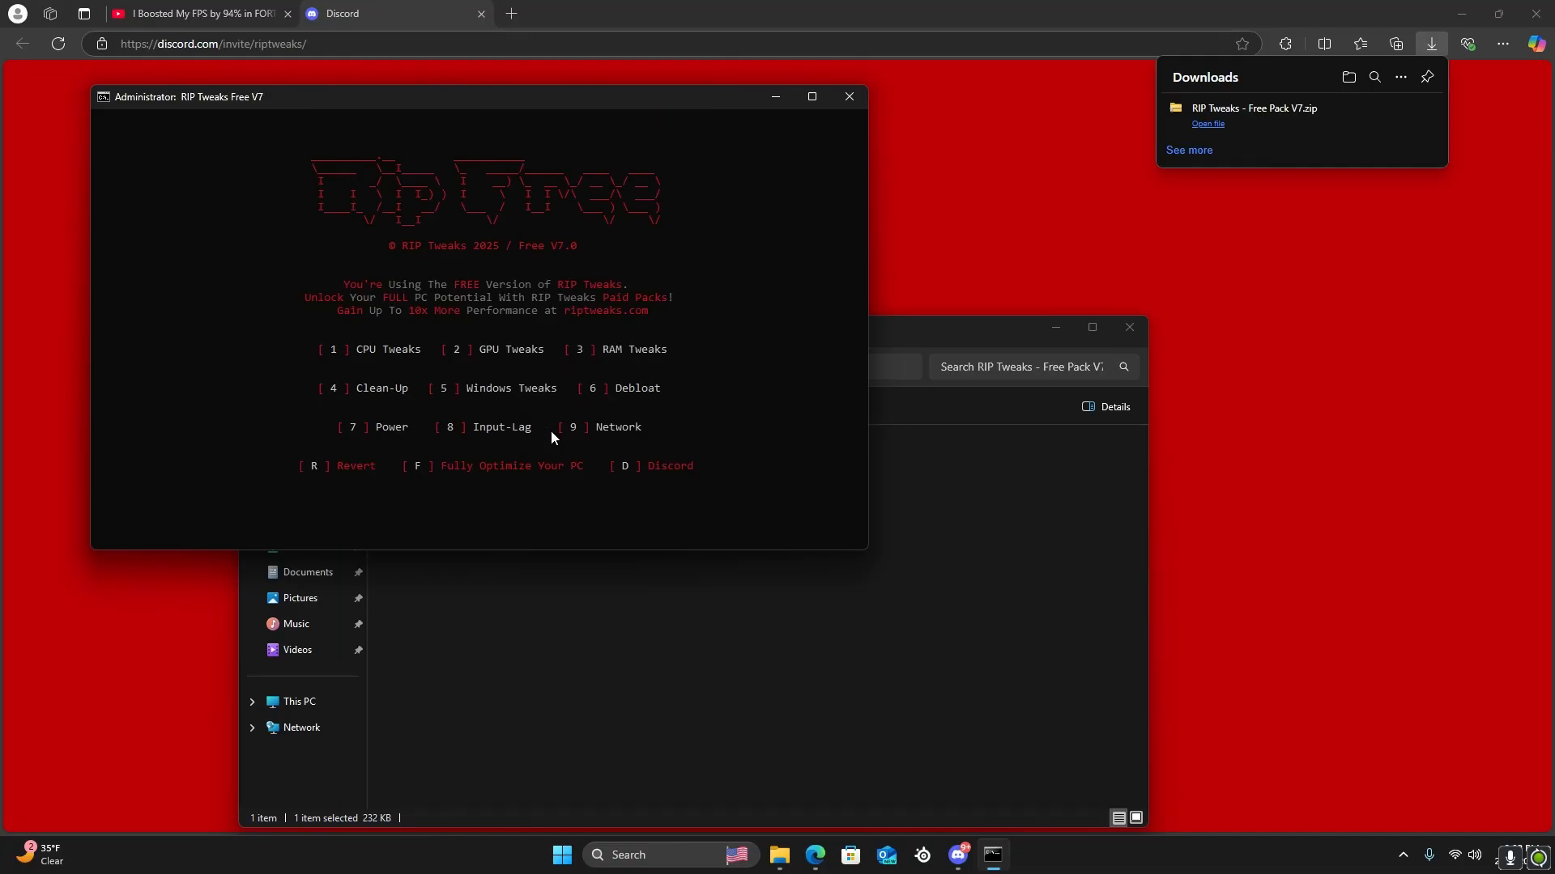
# Apply the Reduce Ping and Boost Internet tweaks from the Network section and return to the main menu
pyautogui.write('9')
pyautogui.press('Return')
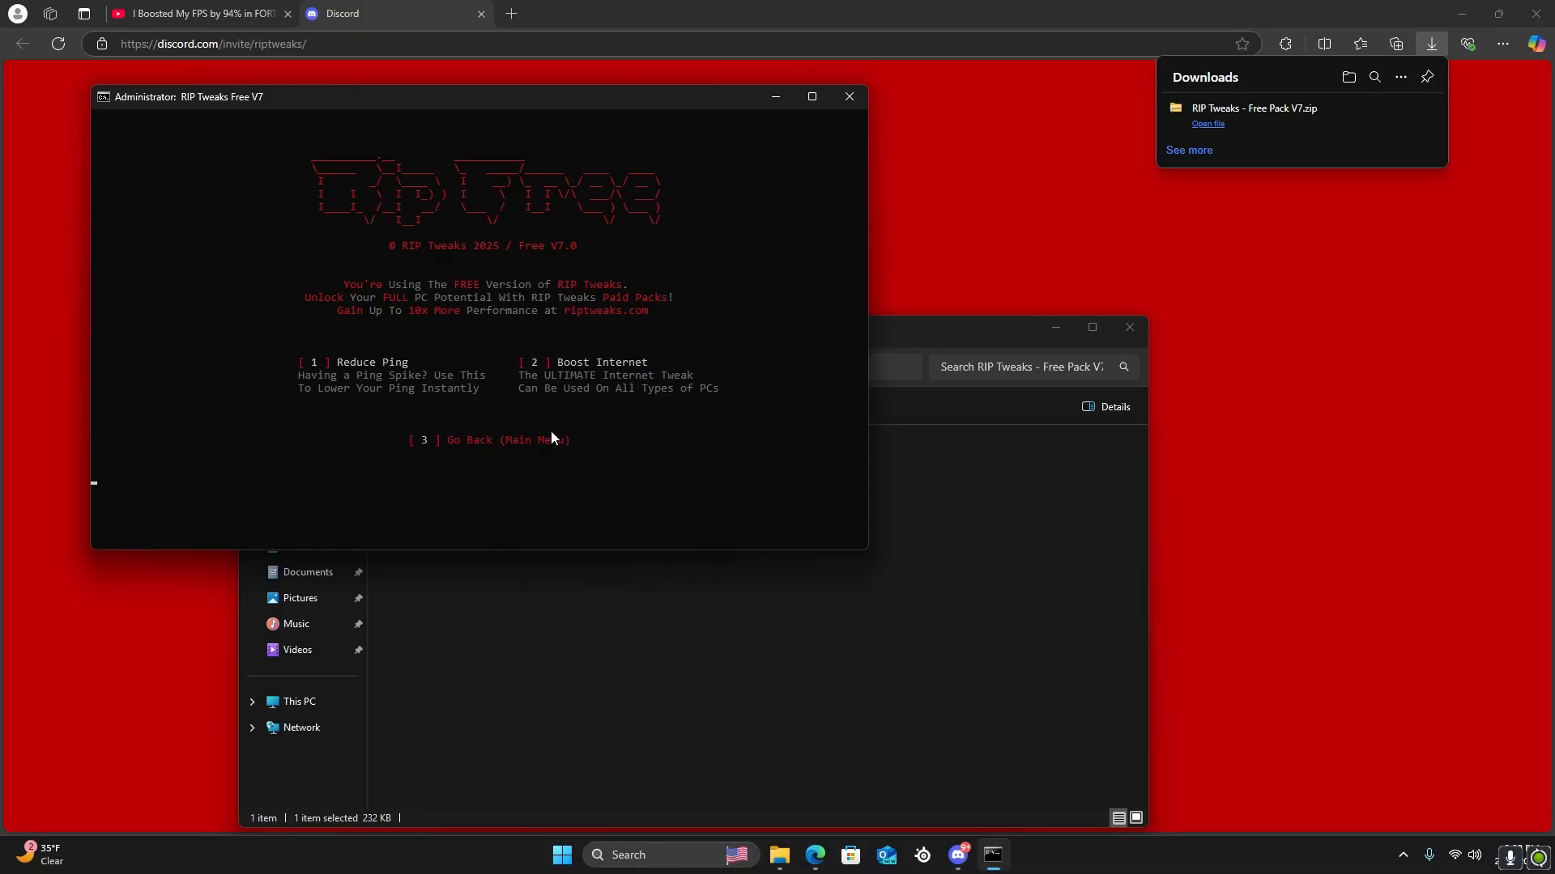
pyautogui.write('1')
pyautogui.press('Return')
pyautogui.write('2')
pyautogui.press('Return')
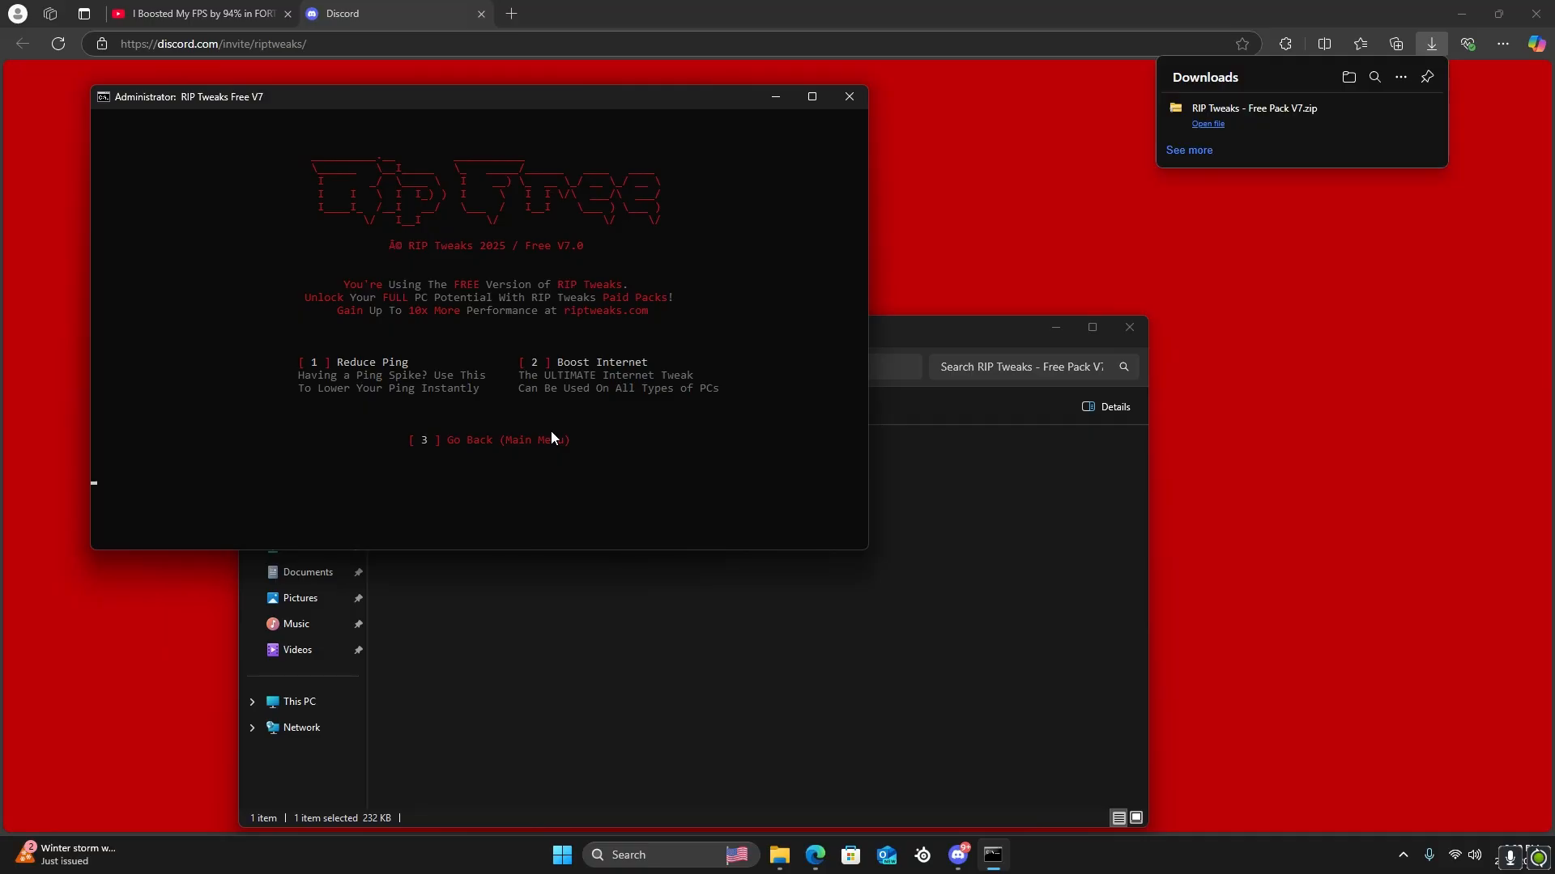
pyautogui.press('Return')
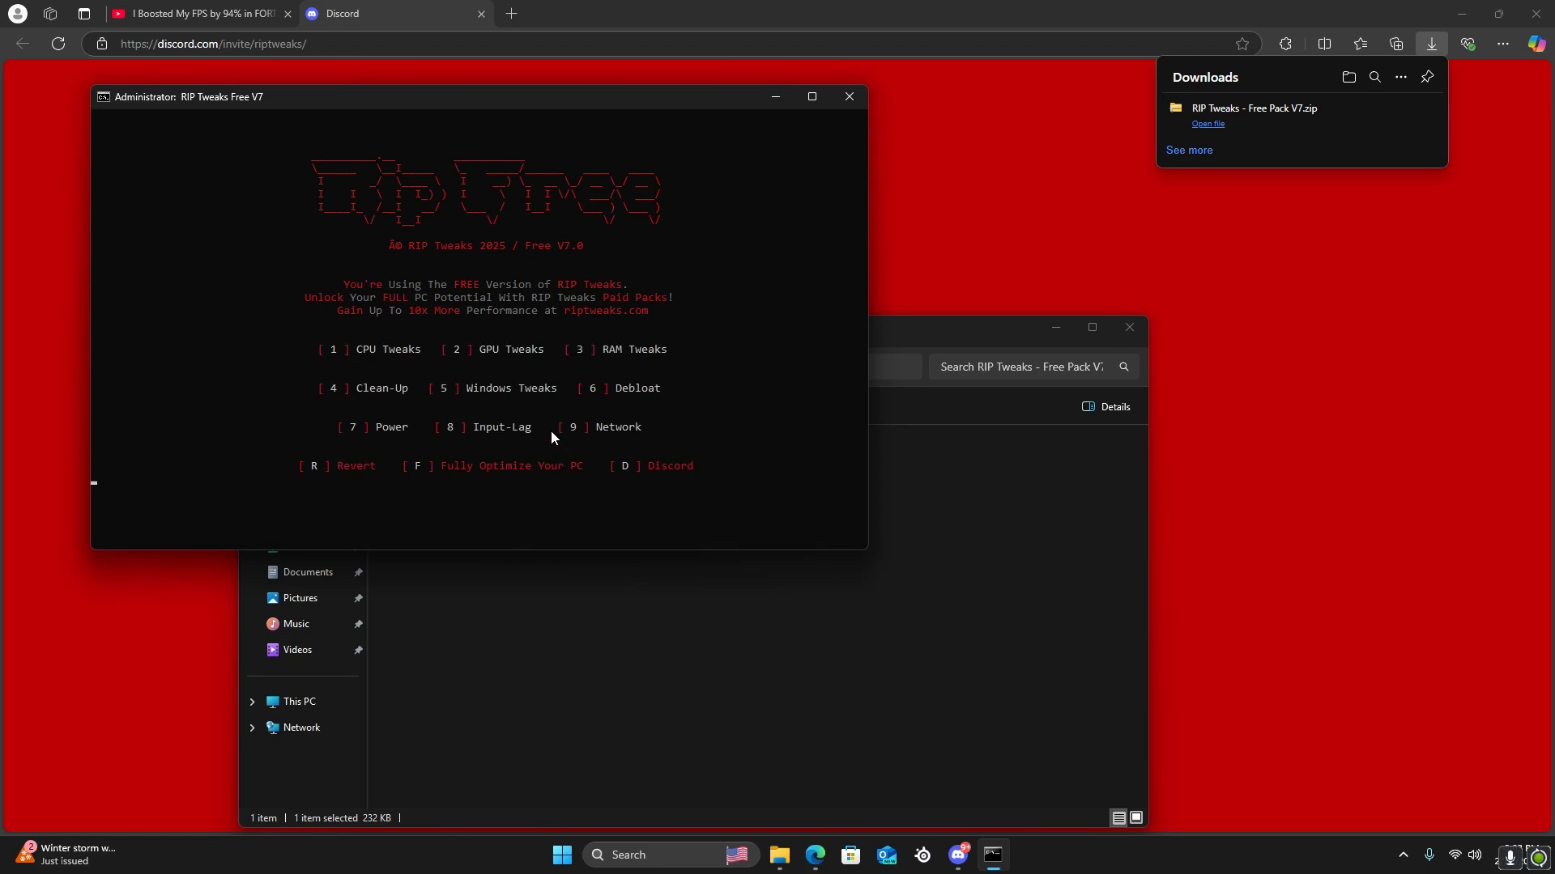
# Close RIP Tweaks, the browser, the Free Pack V7 folder and Discord to clear the desktop
pyautogui.click(848, 96)
pyautogui.click(1536, 14)
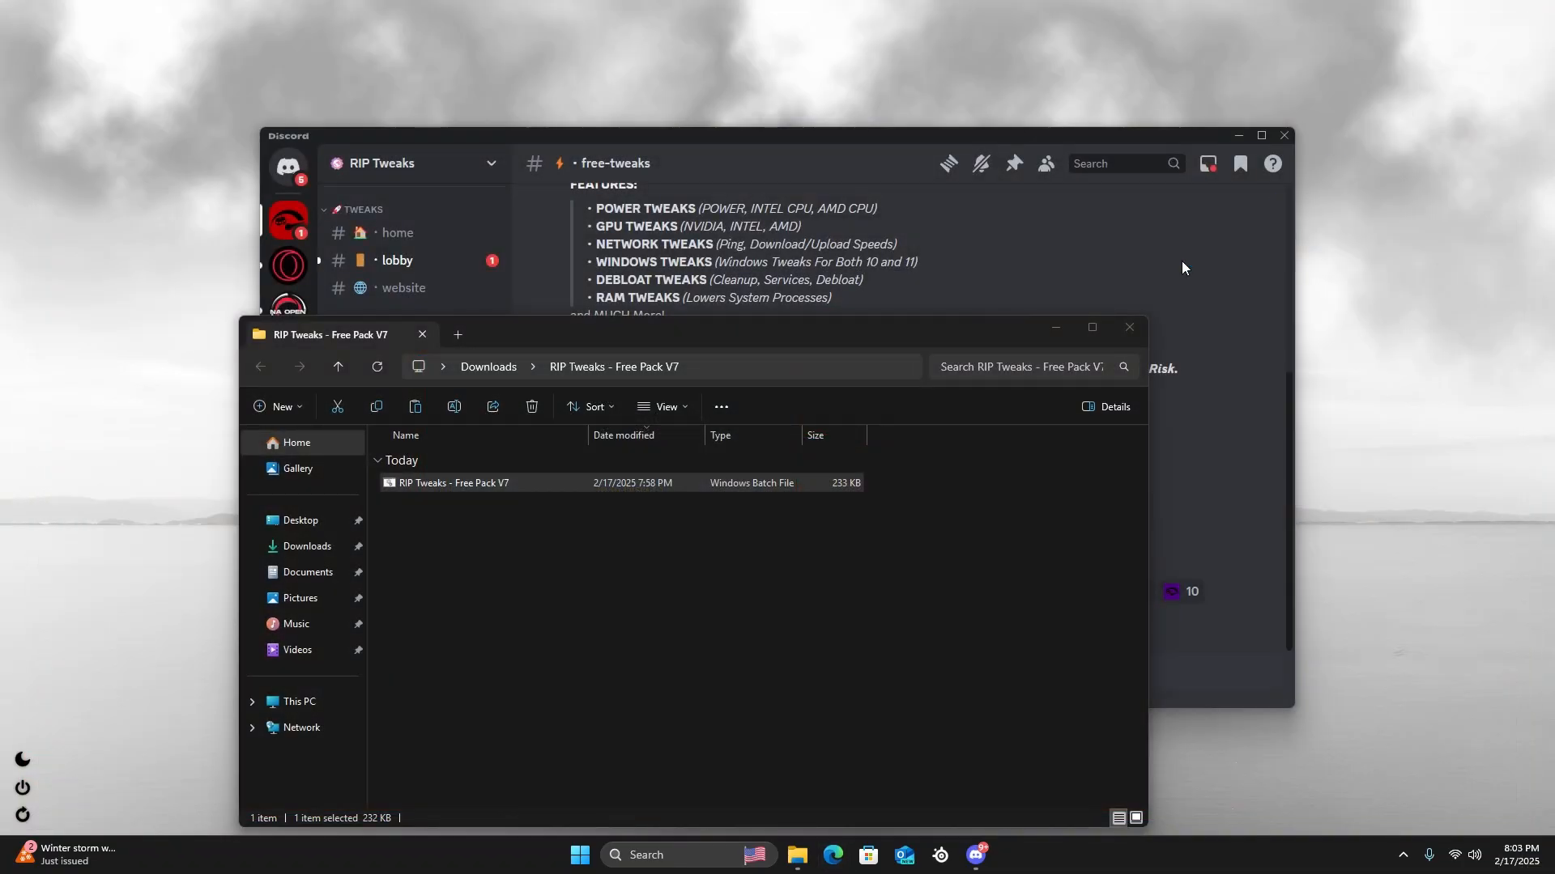
pyautogui.click(1124, 331)
pyautogui.click(1285, 135)
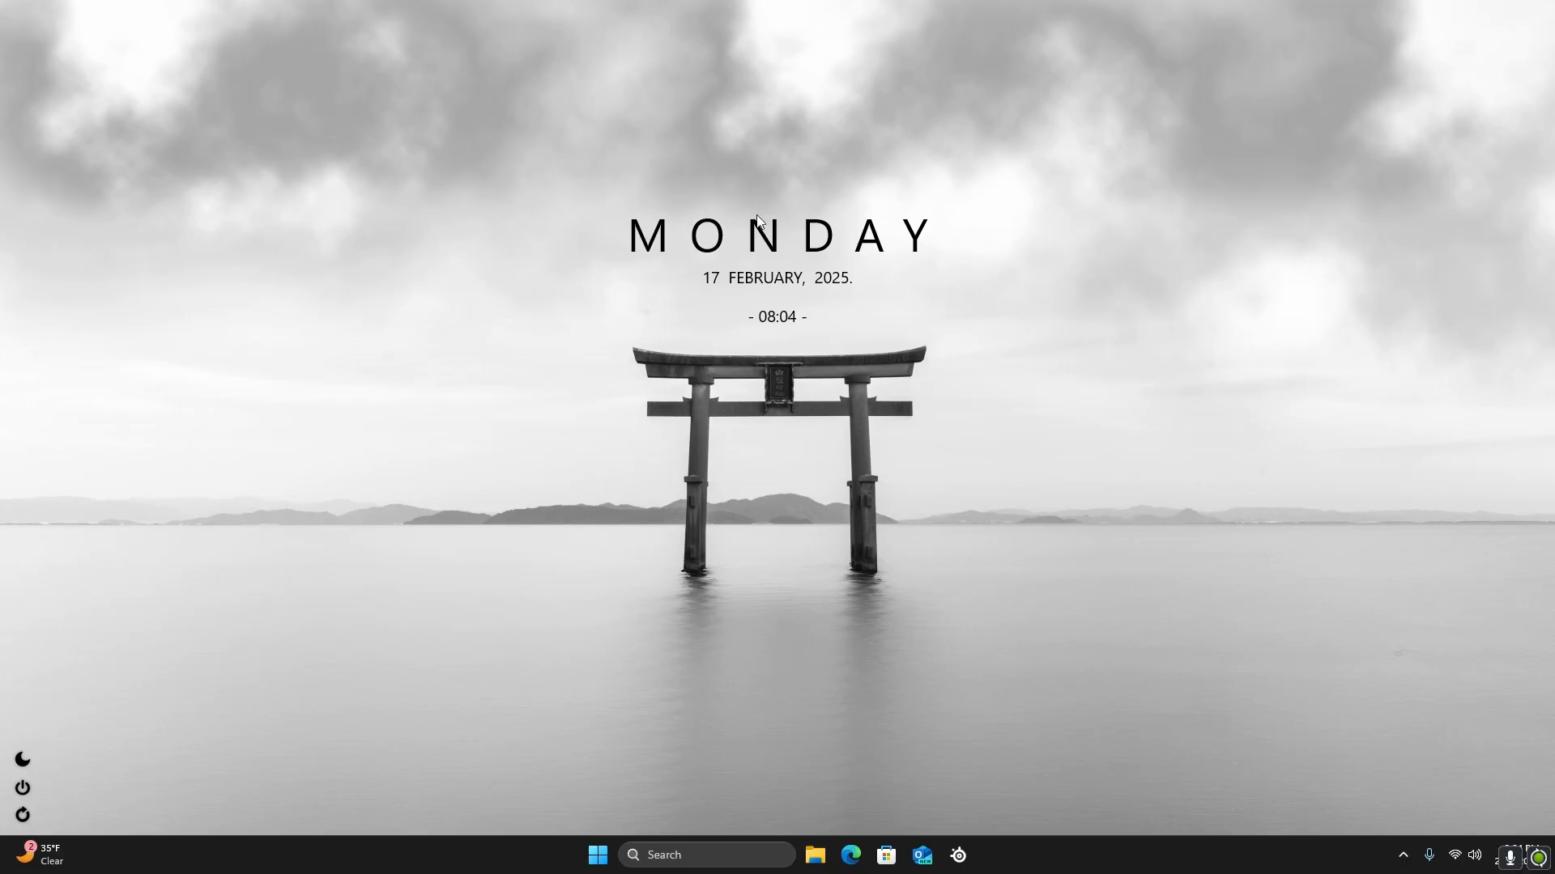
# Check the CPU performance and process count in Task Manager, closing it when done
pyautogui.rightClick(999, 855)
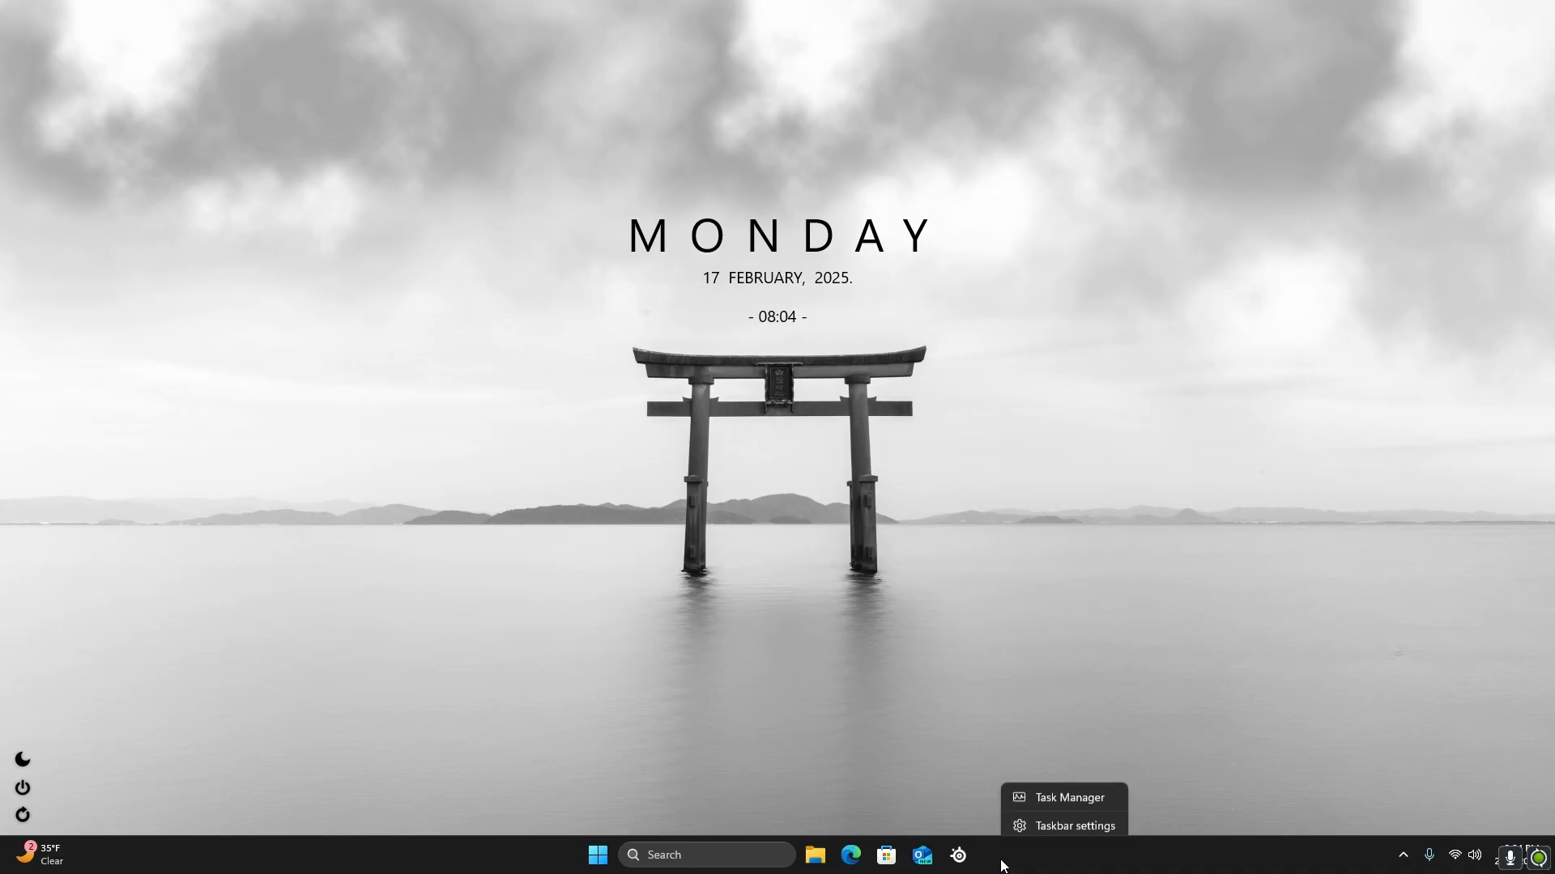
pyautogui.click(1011, 793)
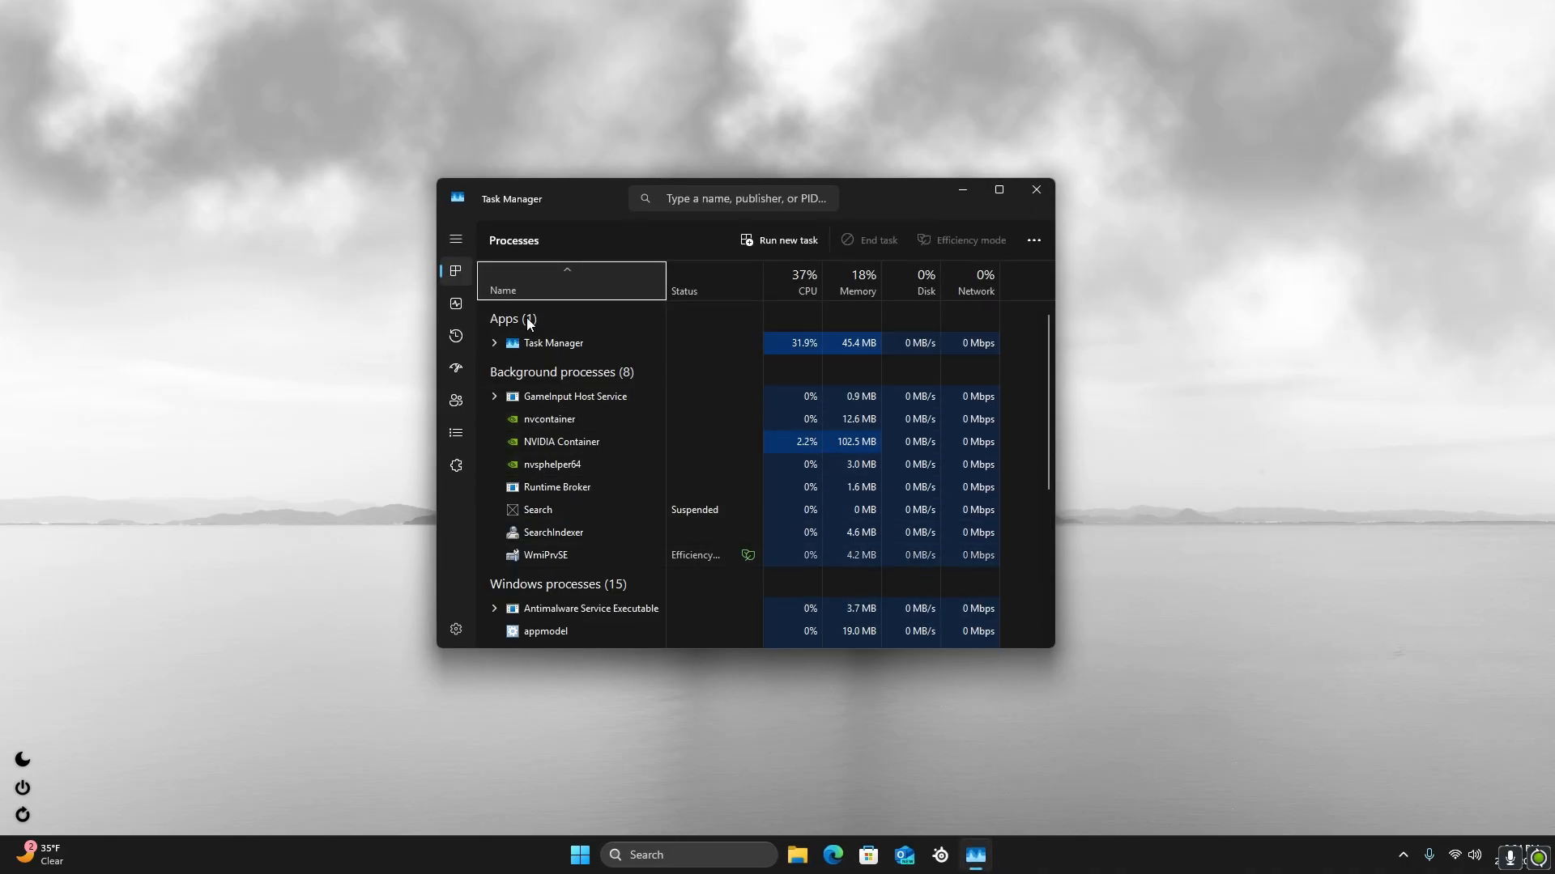
pyautogui.click(453, 304)
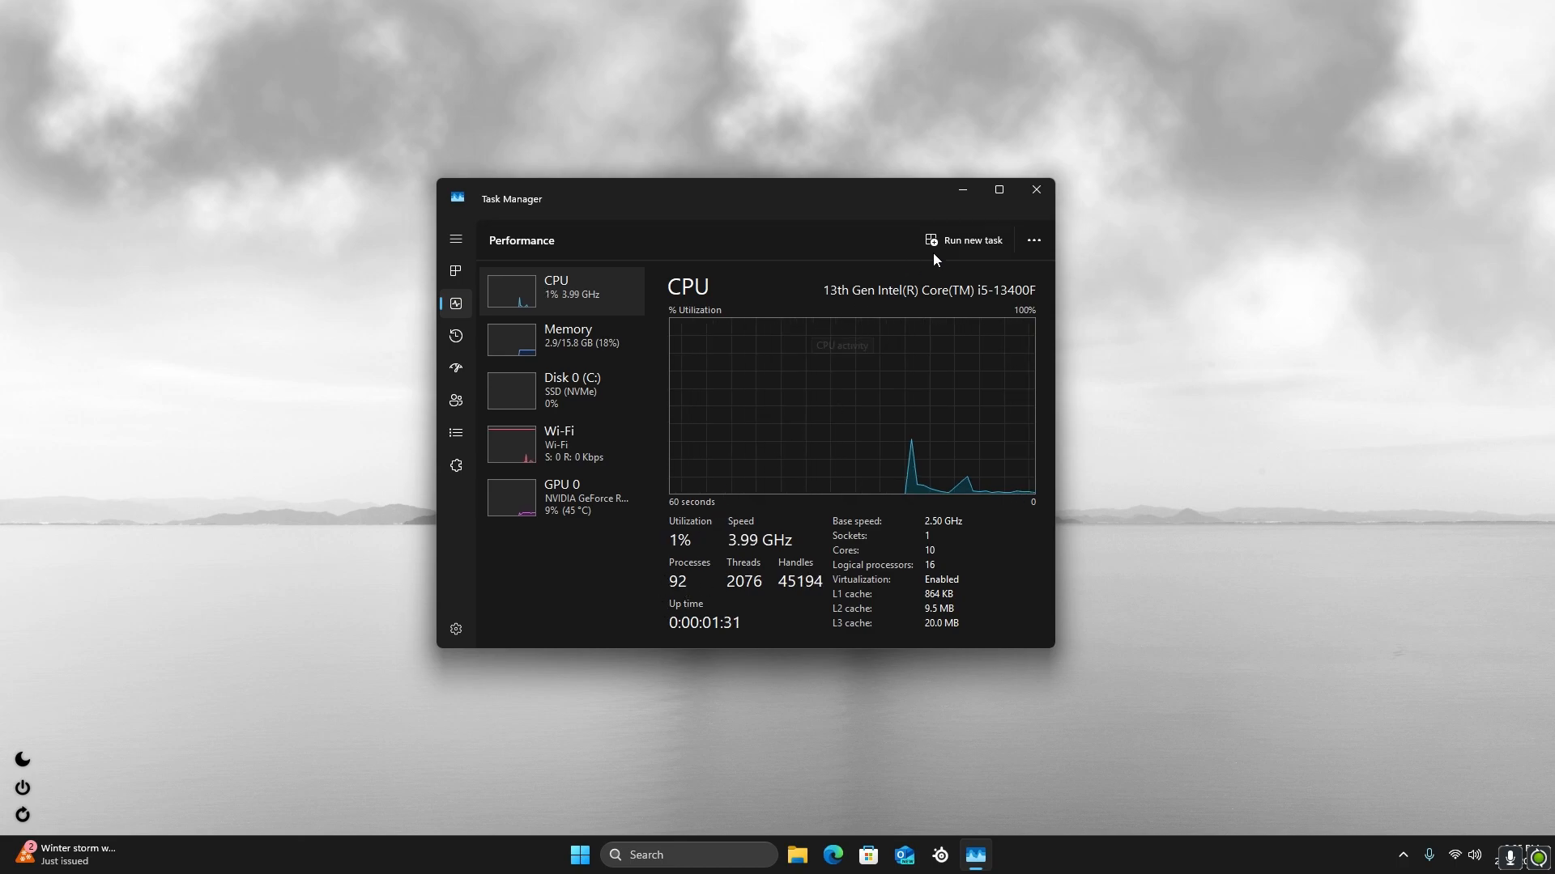
pyautogui.click(1034, 188)
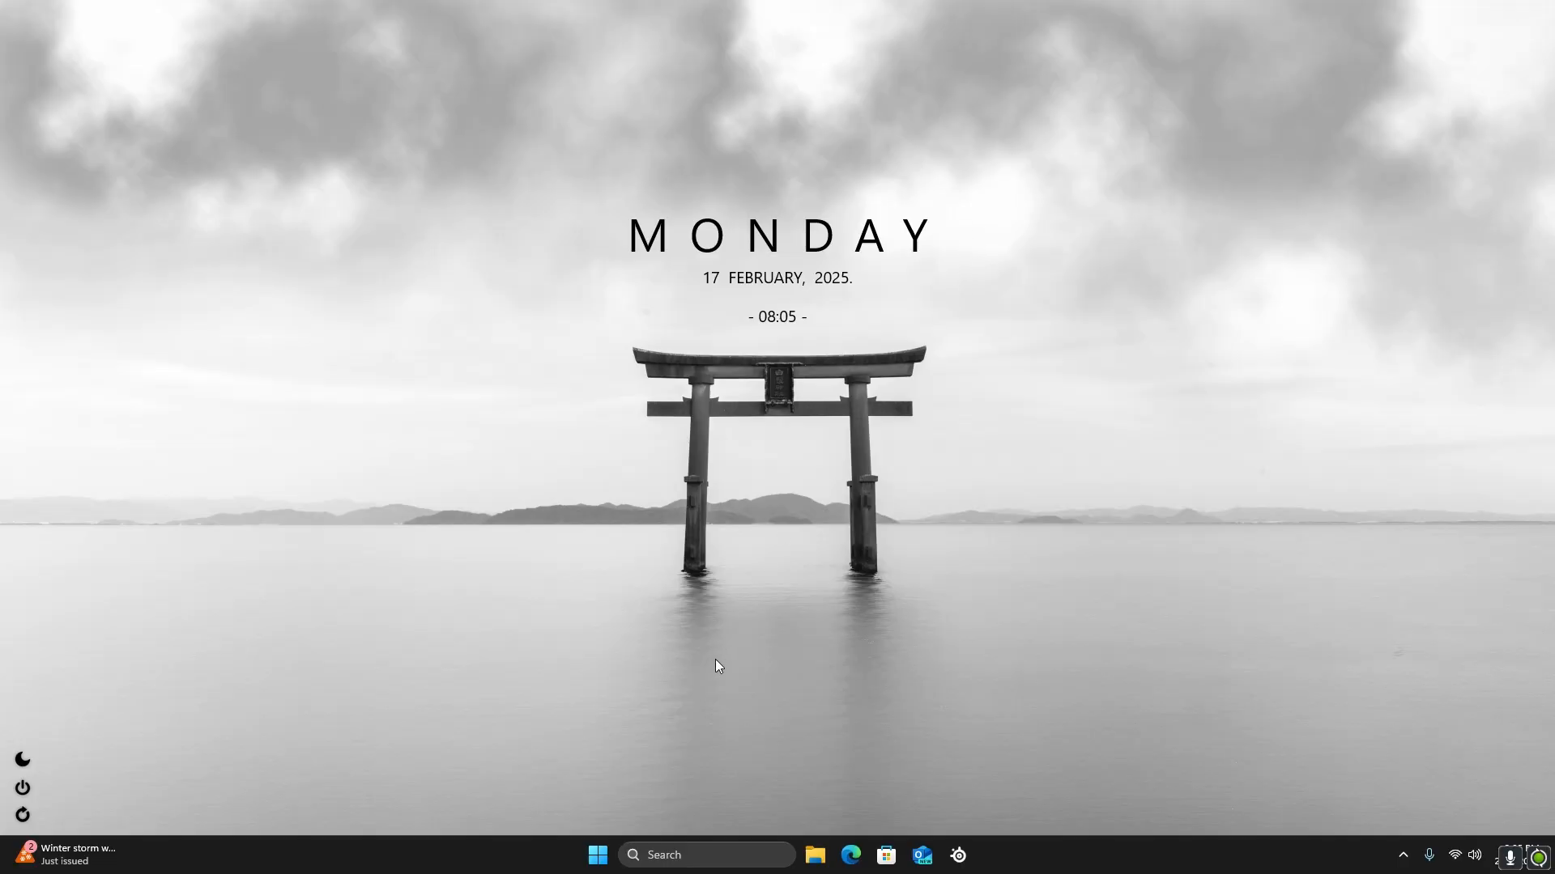
# Search Windows for "create" and open the Create a restore point settings
pyautogui.click(659, 856)
pyautogui.write('res')
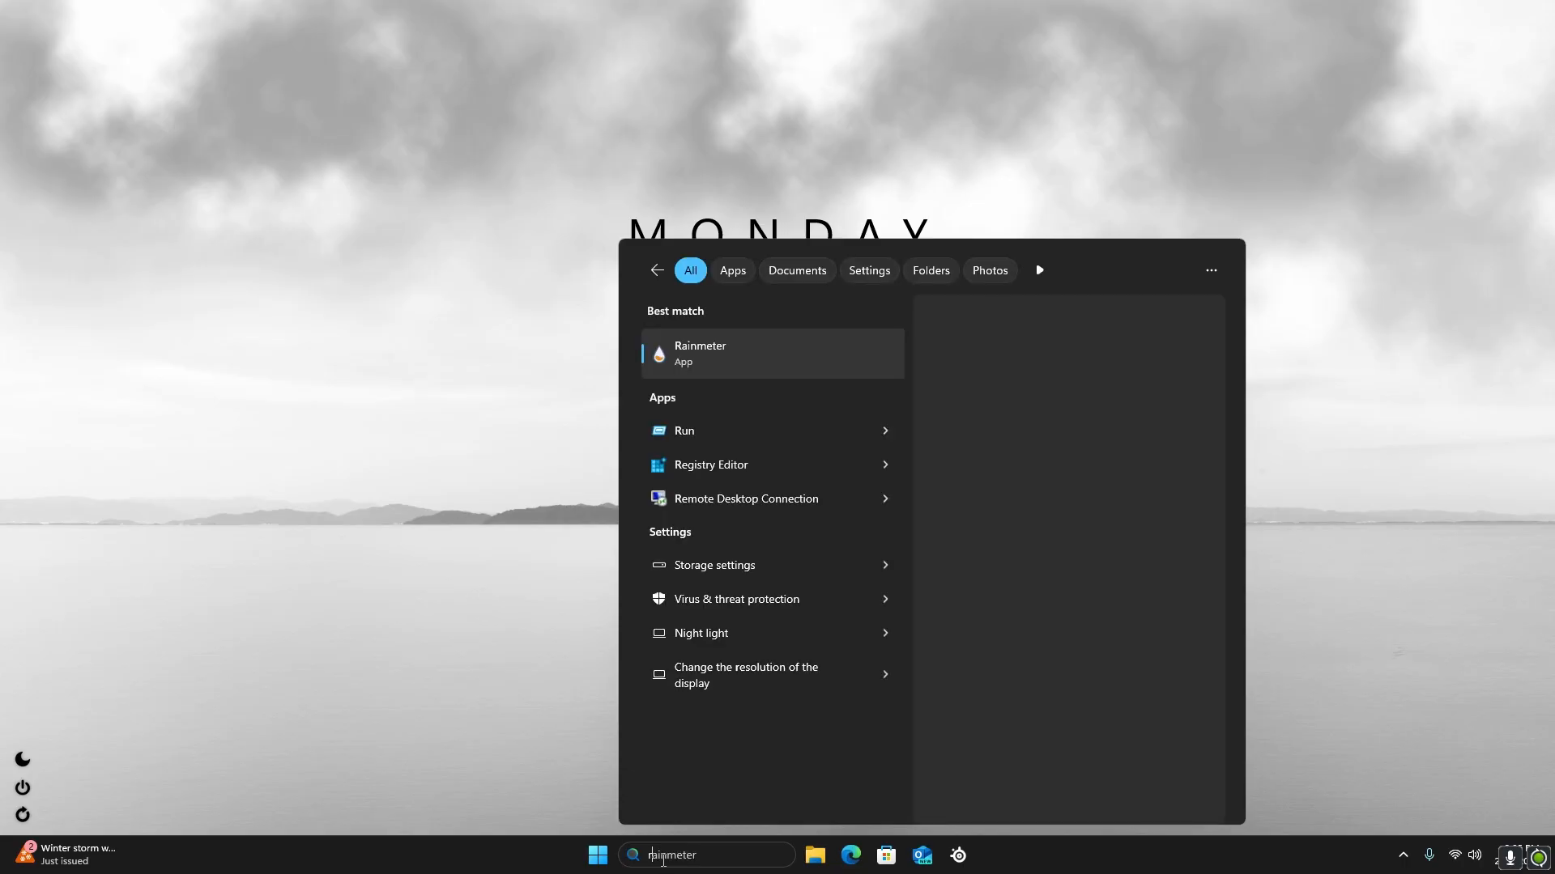
pyautogui.write('t')
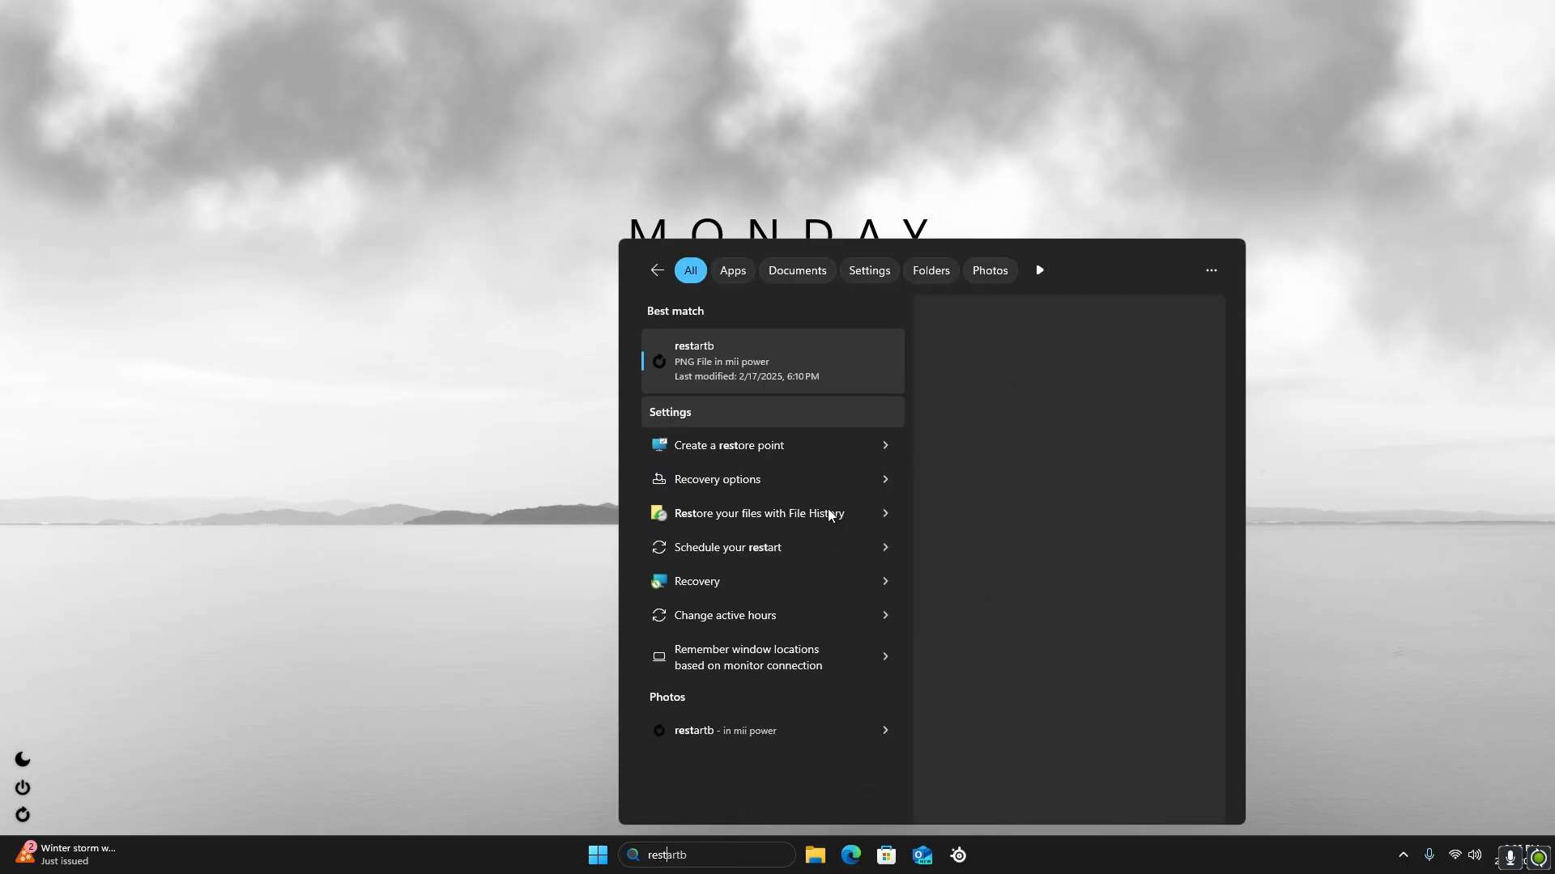
pyautogui.press('BackSpace')
pyautogui.press('BackSpace')
pyautogui.press('BackSpace')
pyautogui.press('BackSpace')
pyautogui.write('cre')
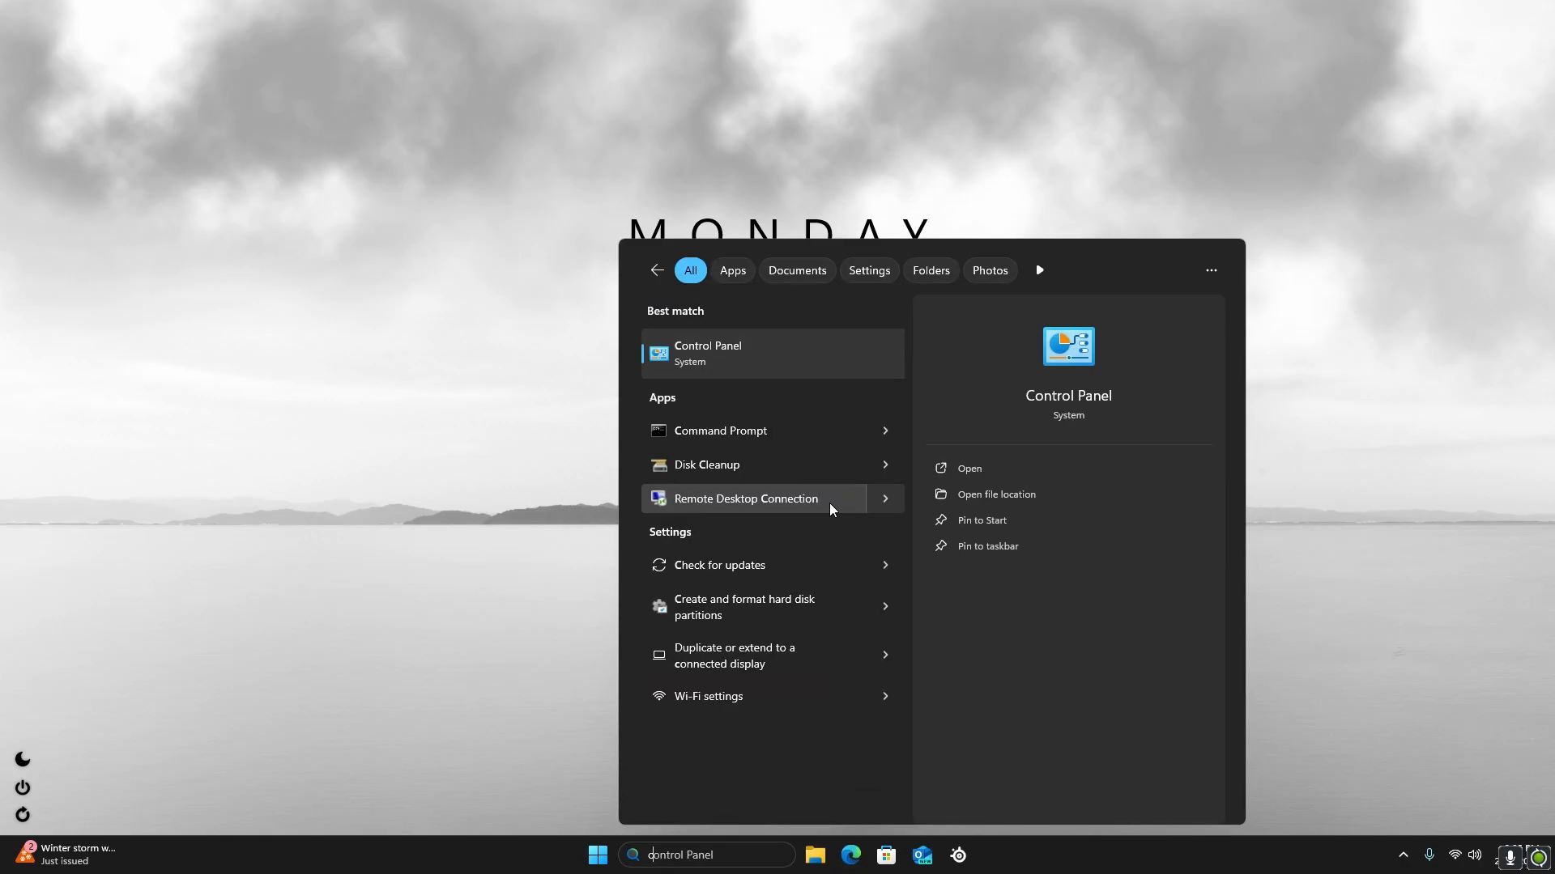
pyautogui.write('qa')
pyautogui.press('BackSpace')
pyautogui.press('BackSpace')
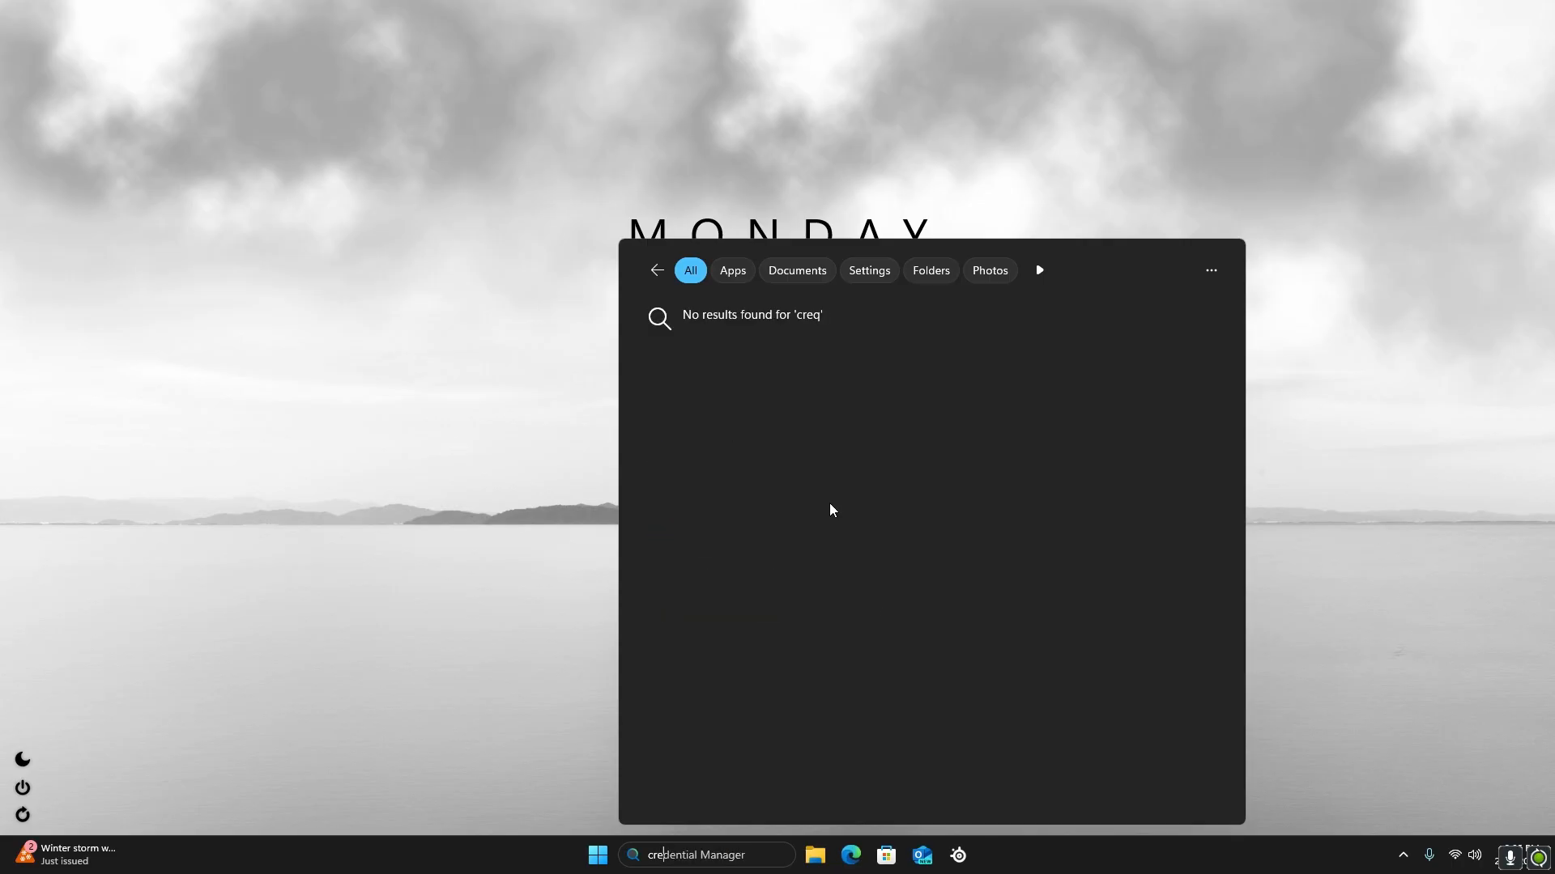
pyautogui.write('ate a restore point')
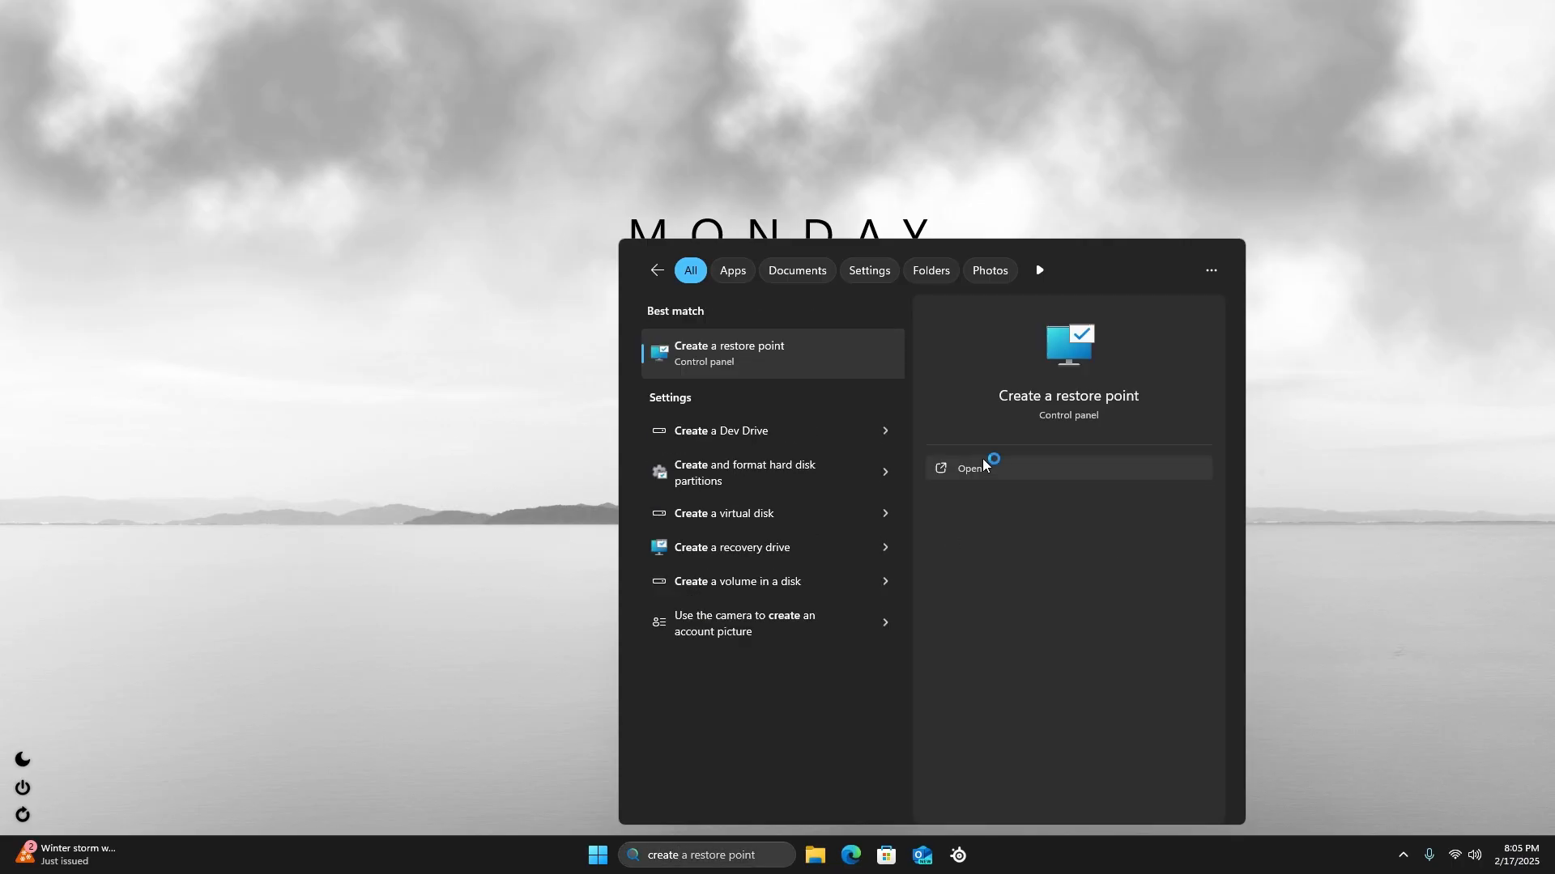
pyautogui.click(981, 466)
# Create a system restore point described as "after rip tweaks" and close System Properties
pyautogui.click(328, 381)
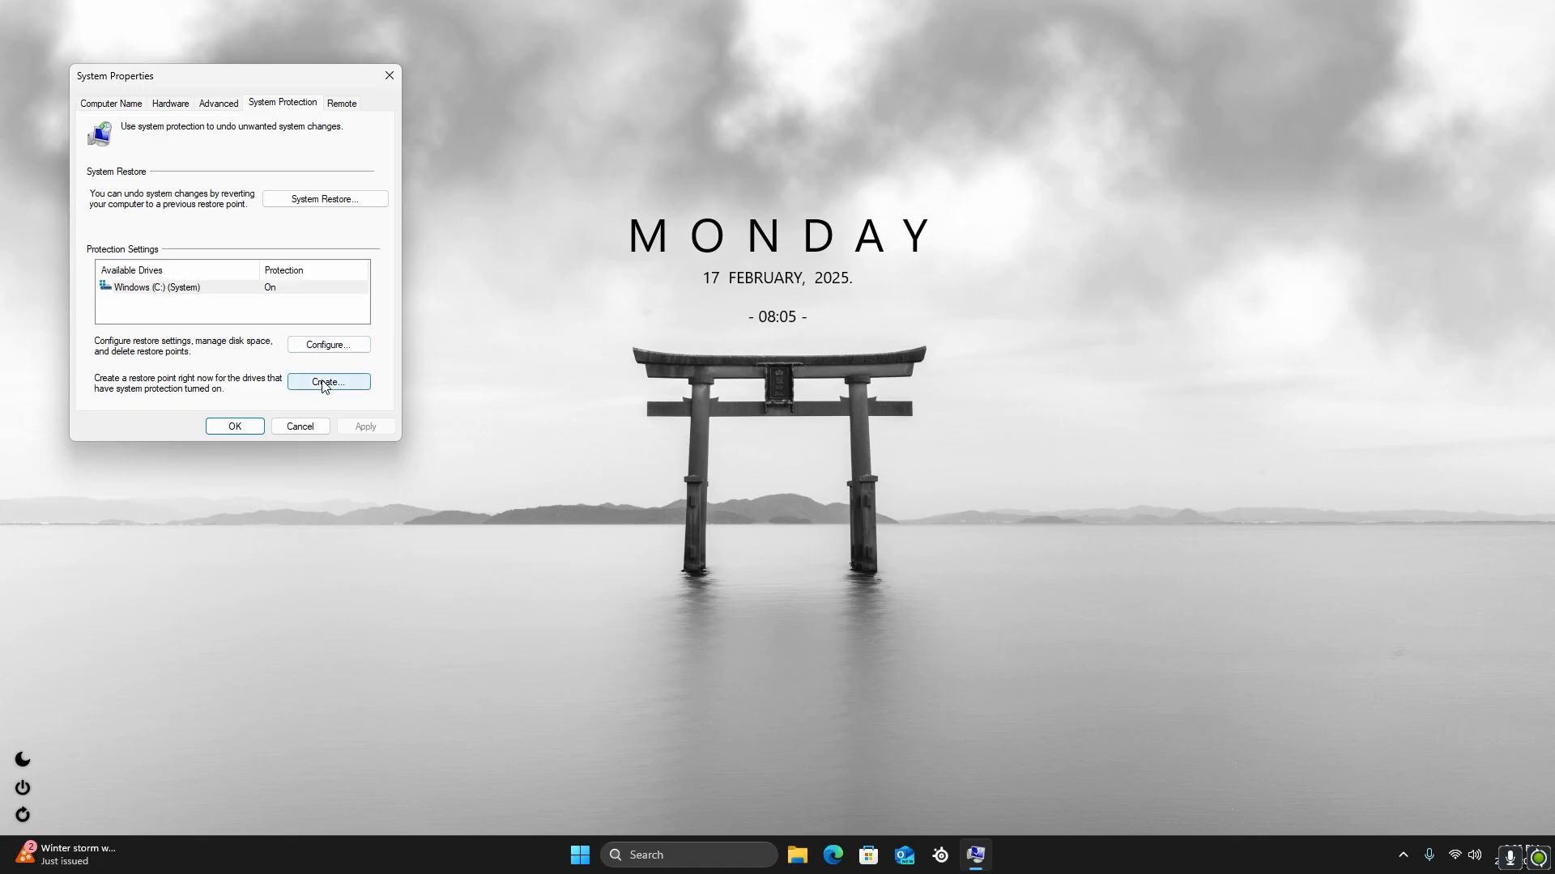
pyautogui.write('afty')
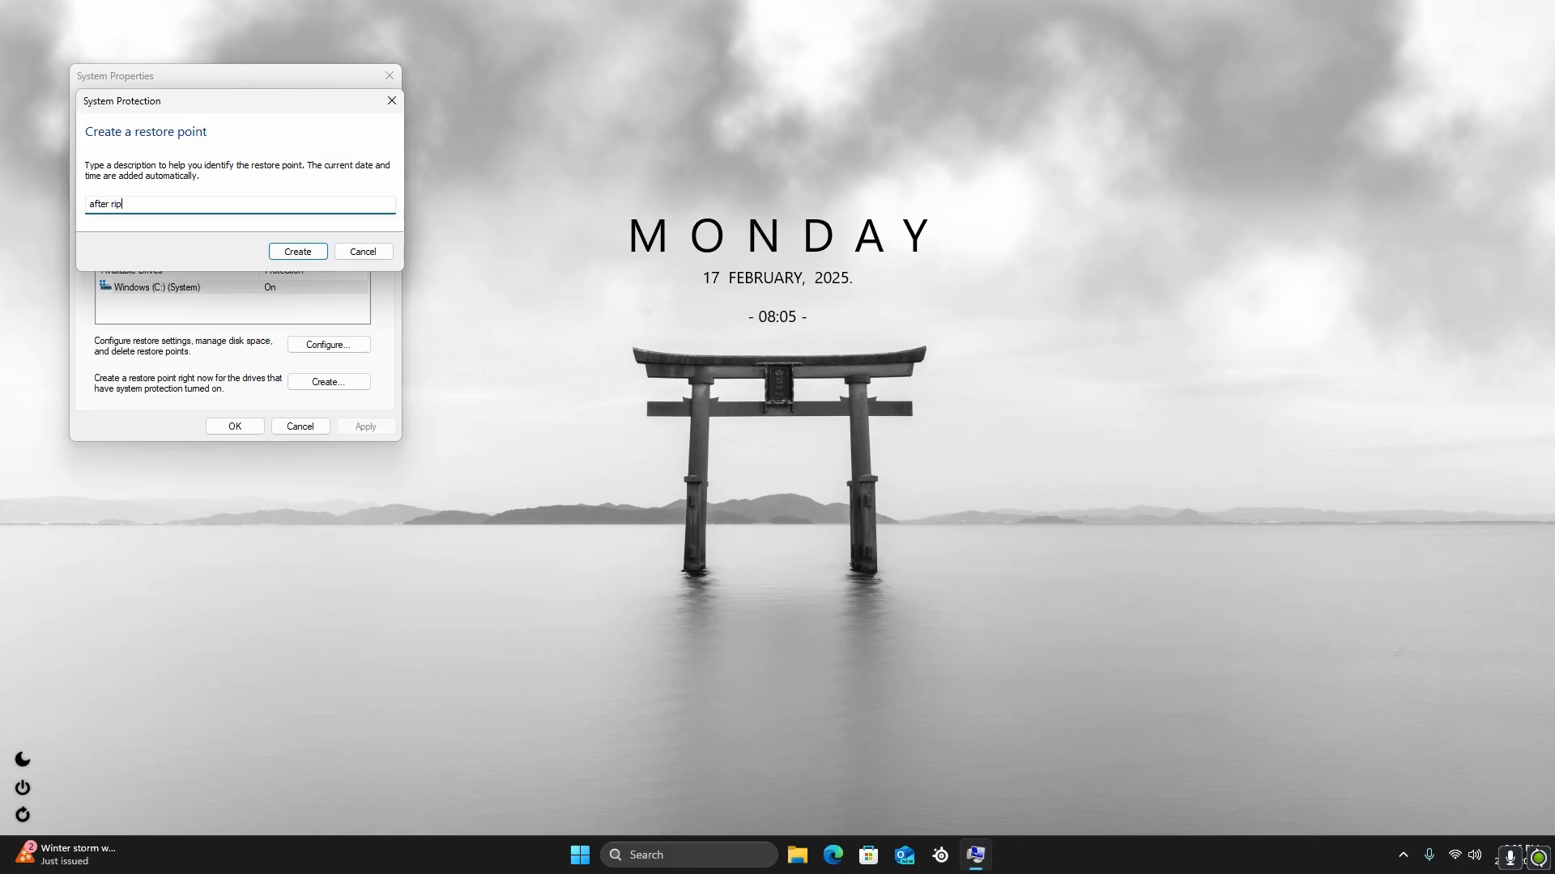
pyautogui.write('r rip tweaks')
pyautogui.click(298, 251)
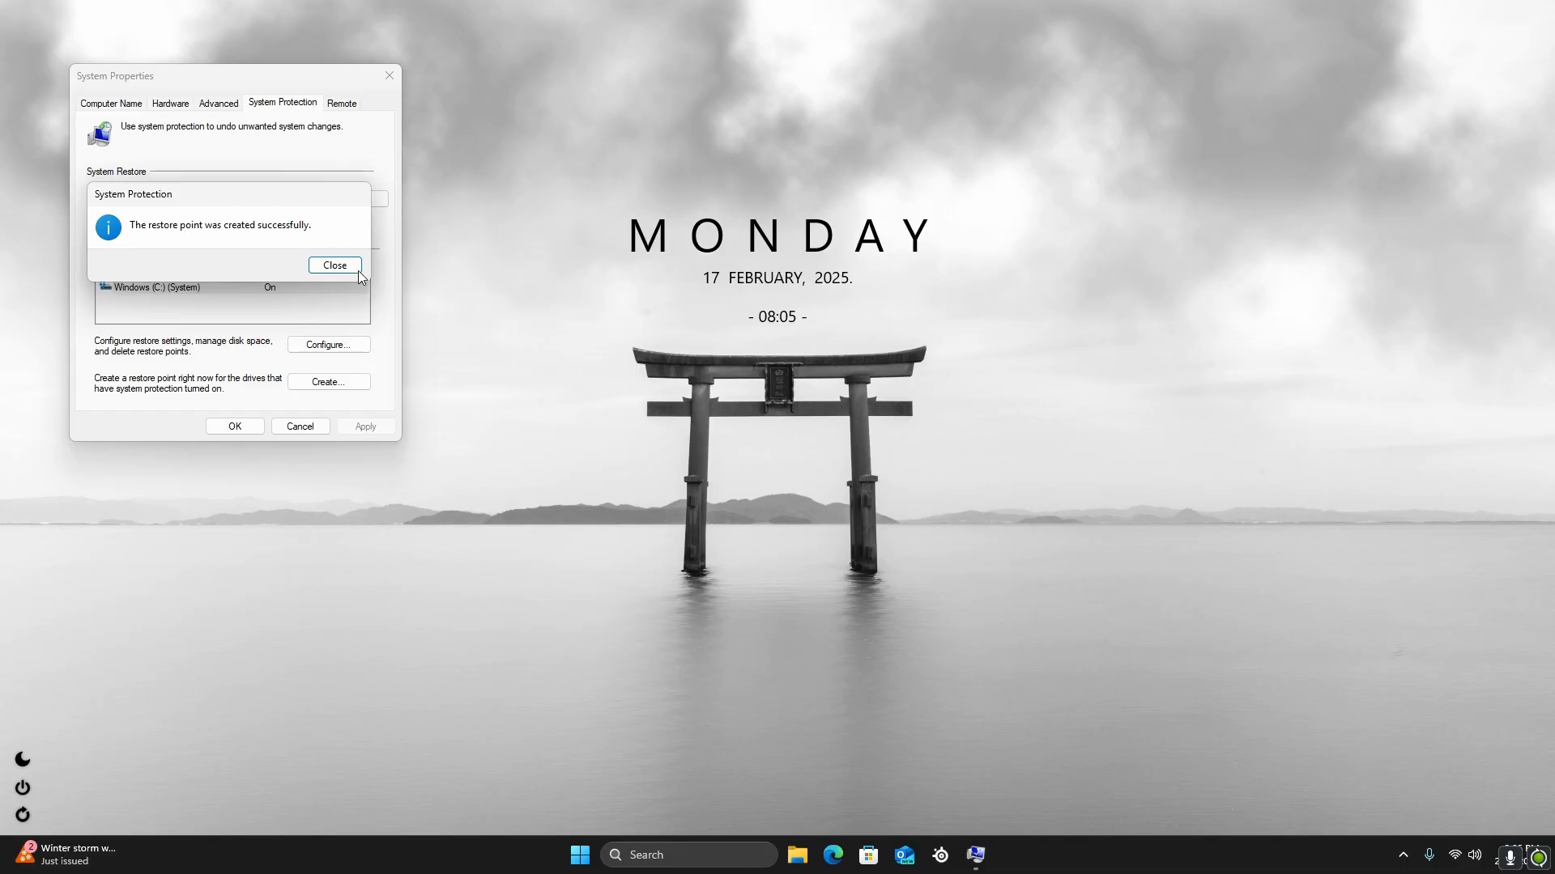
pyautogui.click(334, 266)
pyautogui.click(235, 427)
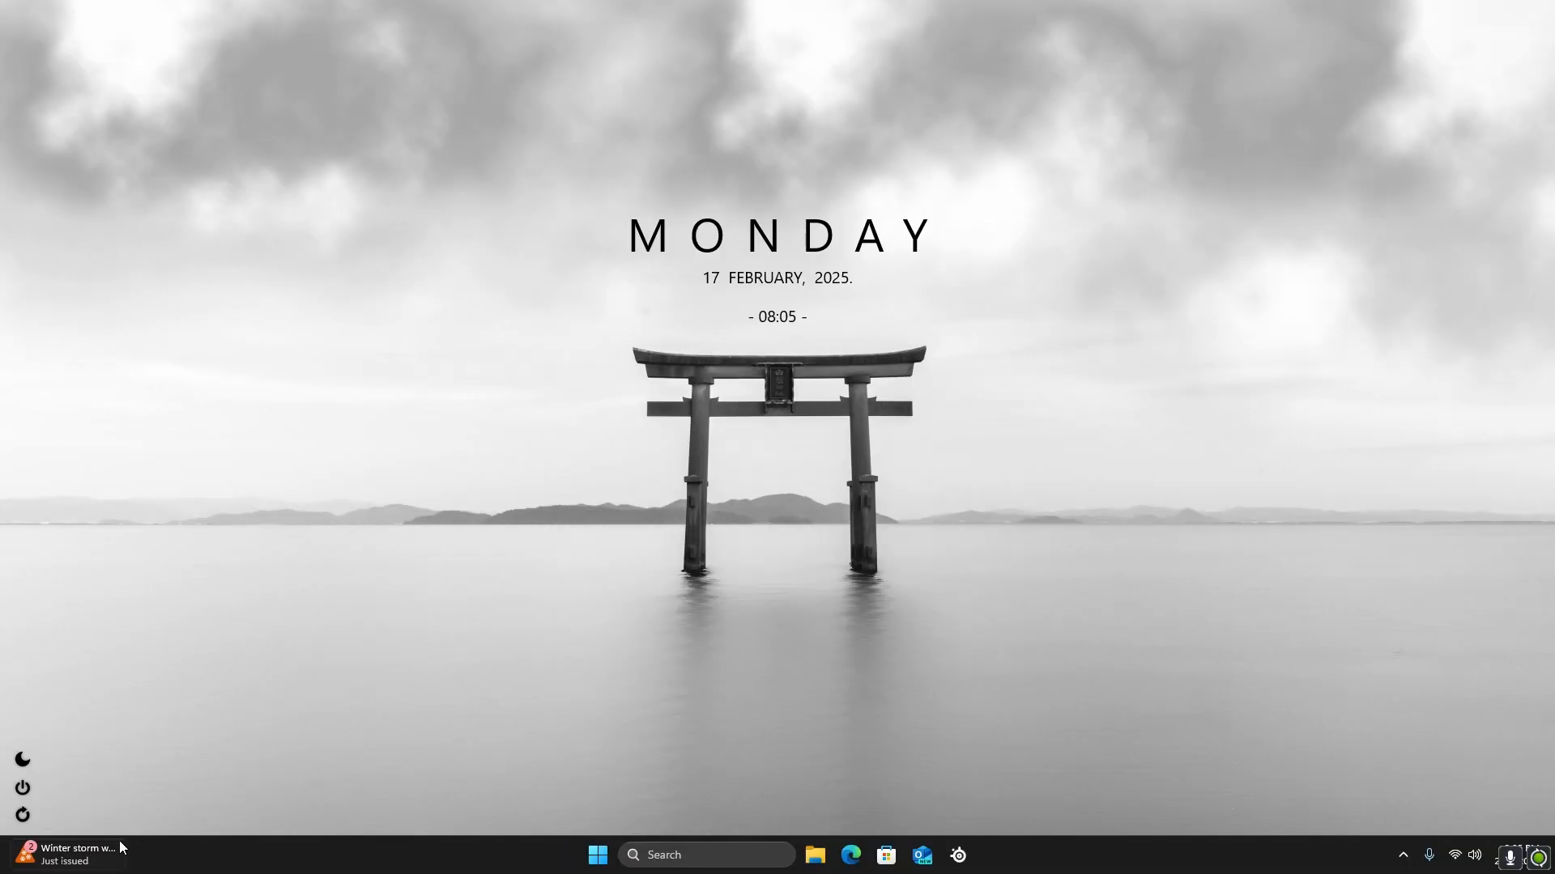
# Open the taskbar settings and turn off Widgets
pyautogui.moveTo(81, 852)
pyautogui.rightClick(444, 851)
pyautogui.click(432, 864)
pyautogui.rightClick(439, 856)
pyautogui.click(483, 822)
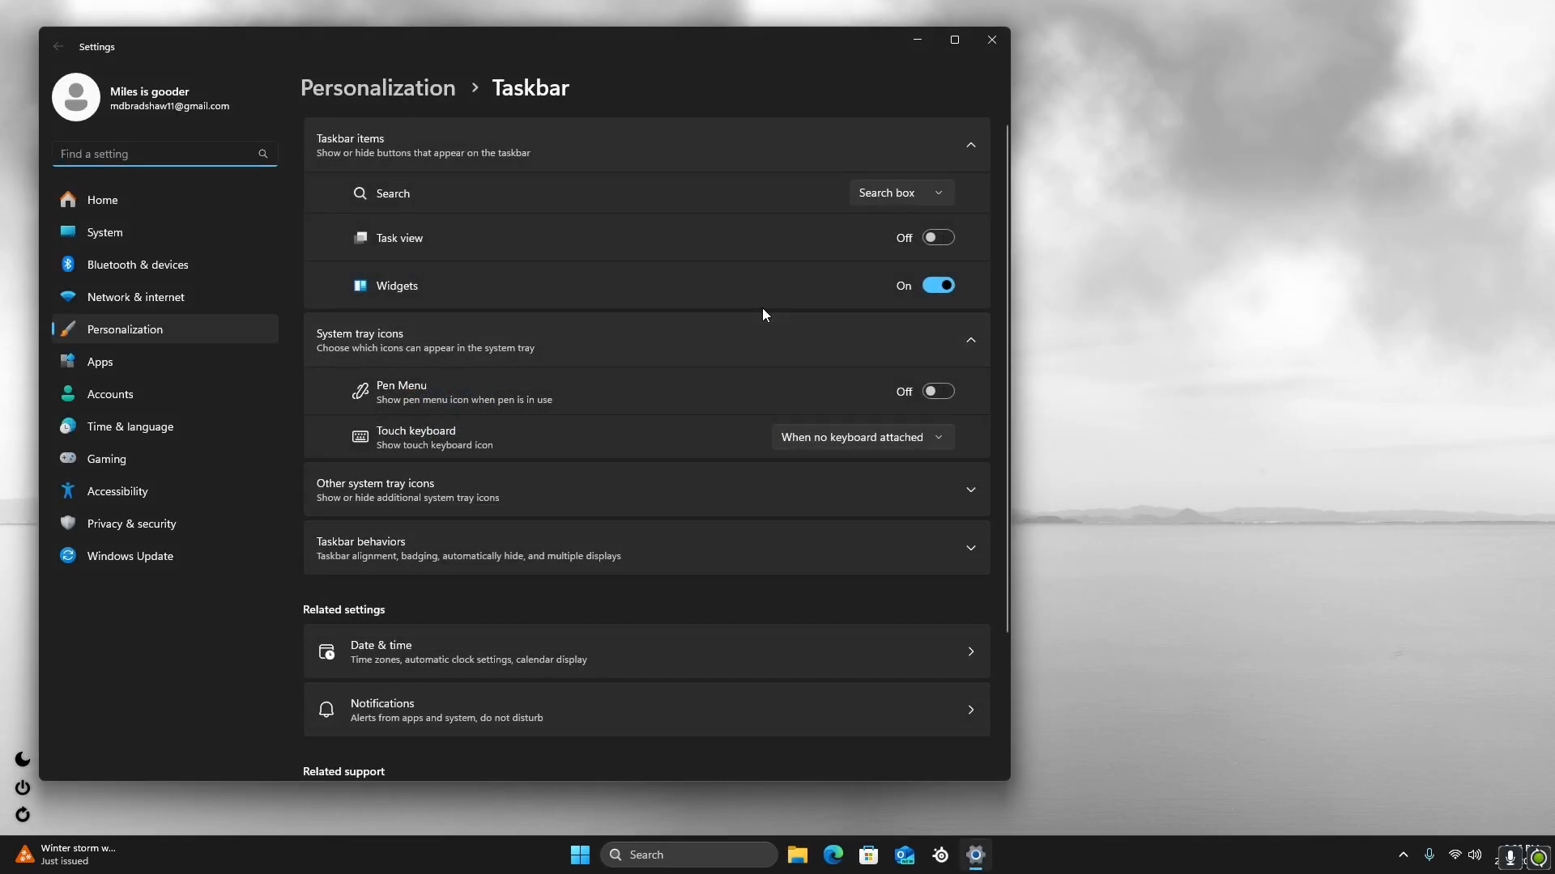
pyautogui.click(940, 288)
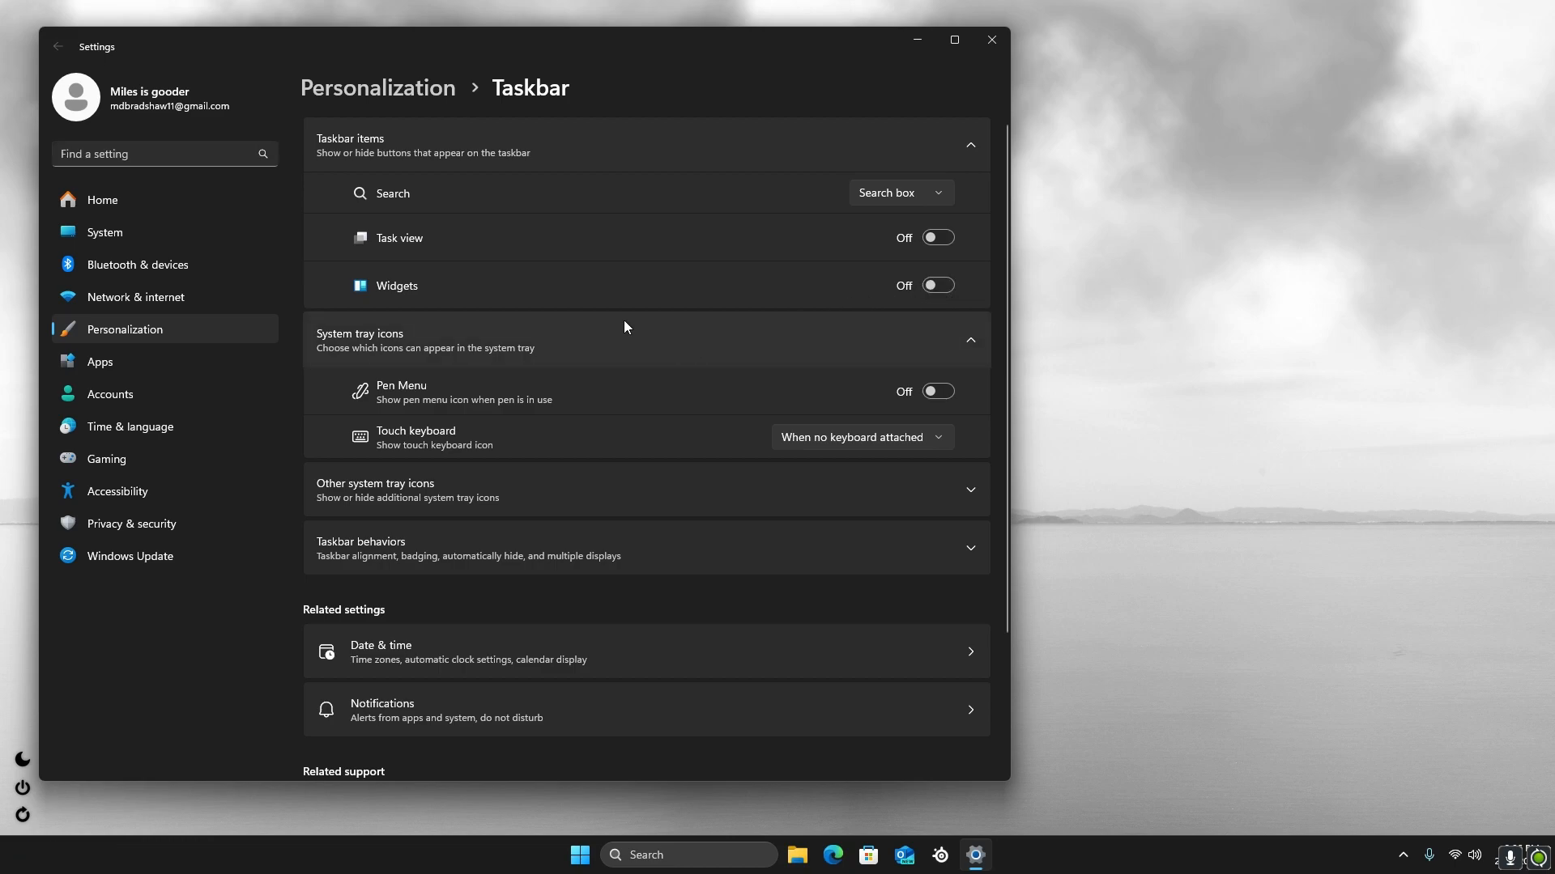
# Set the taskbar's Search item to "Search icon and label"
pyautogui.scroll(-3, 853, 279)
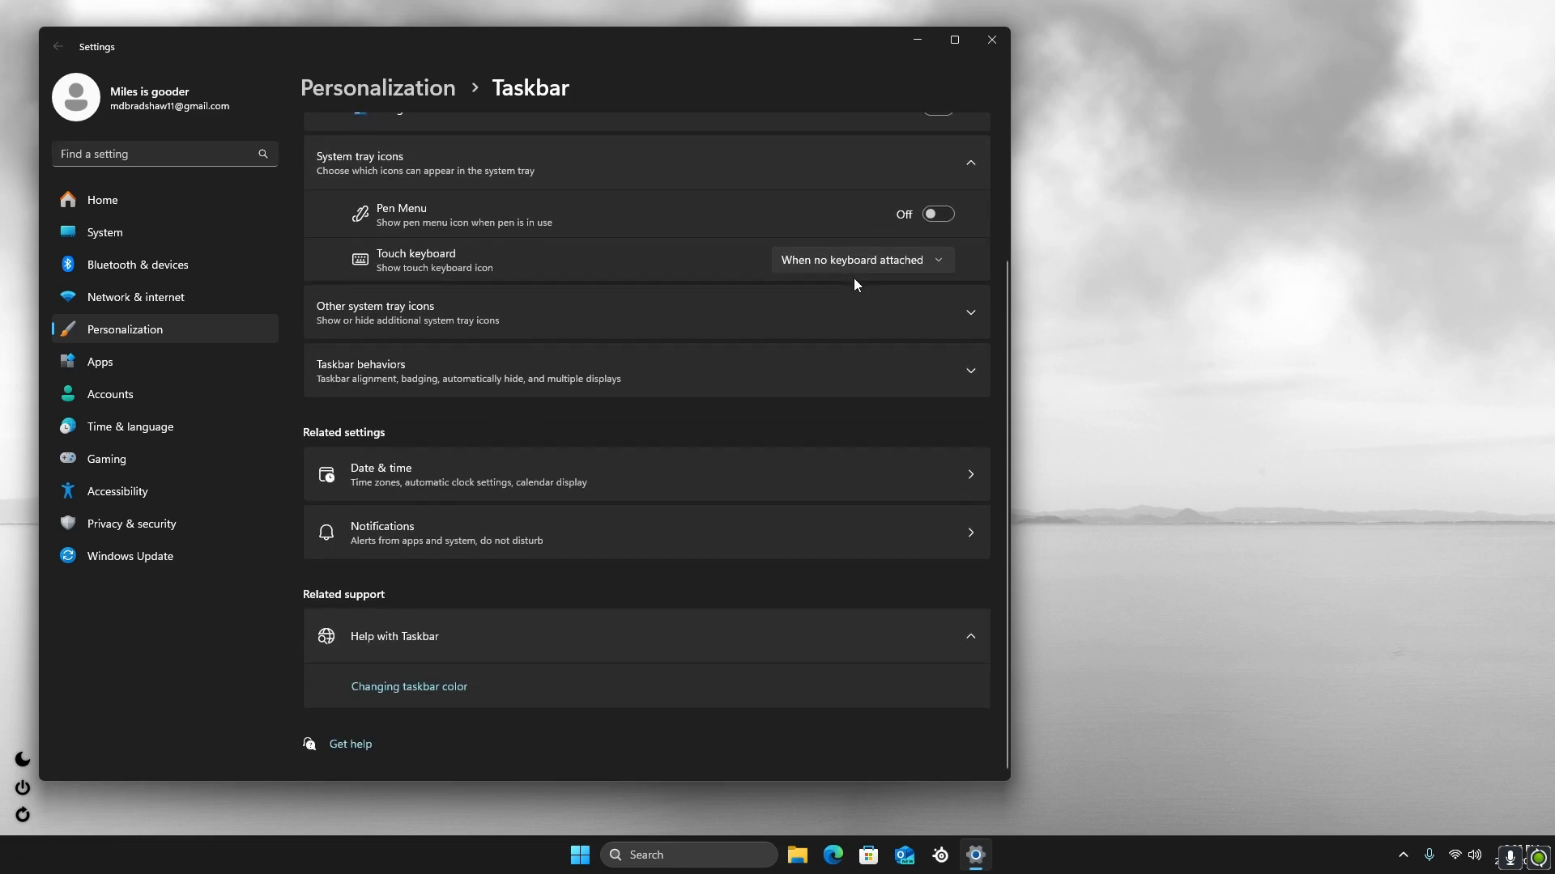
pyautogui.click(570, 294)
pyautogui.click(606, 313)
pyautogui.scroll(3, 615, 320)
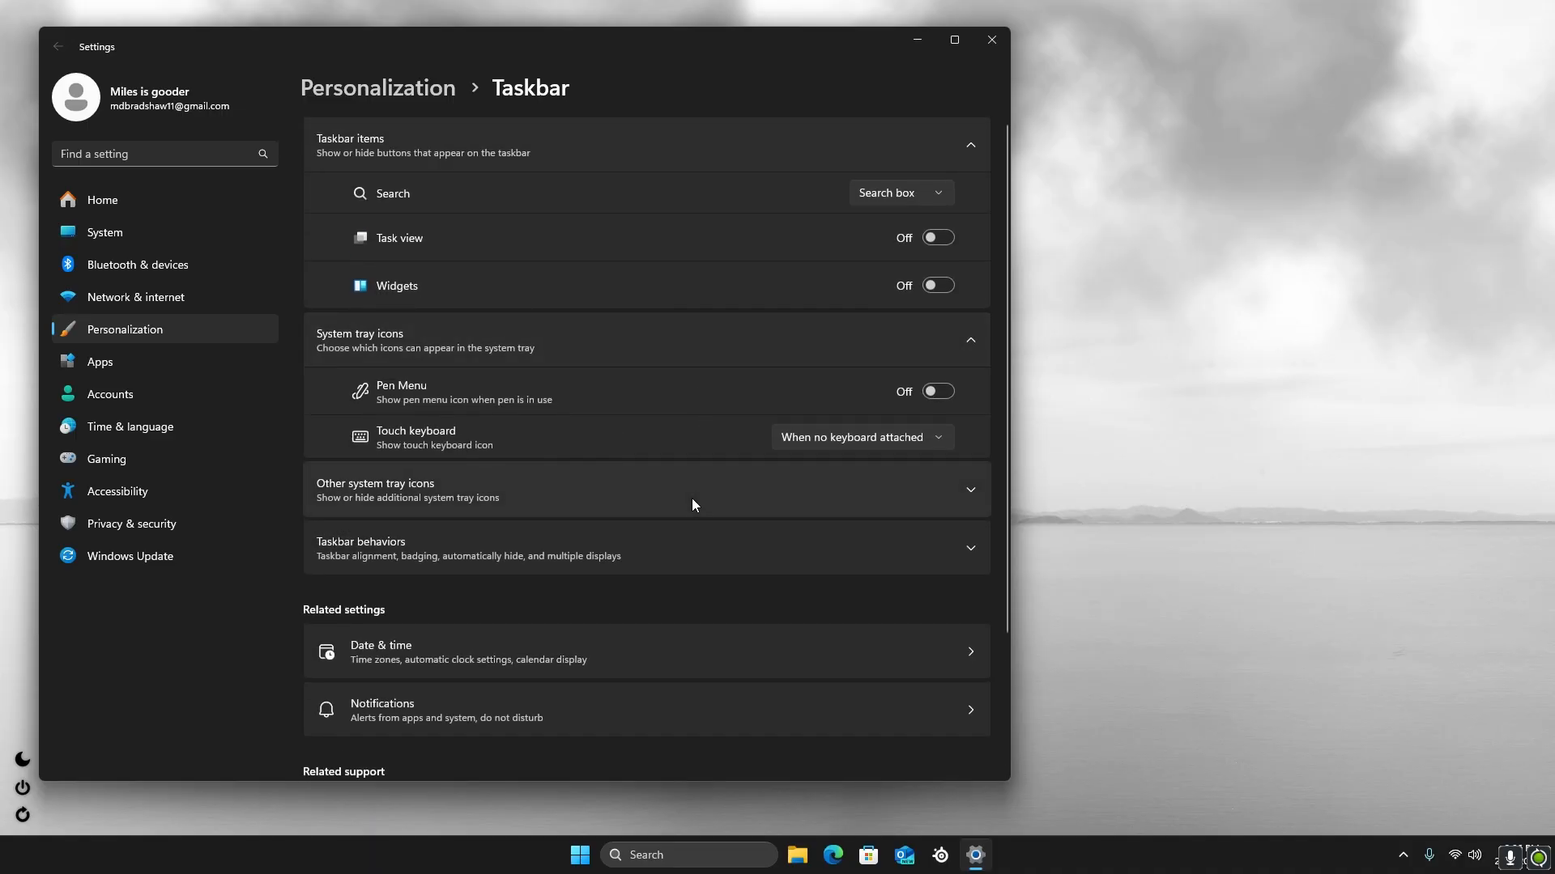
pyautogui.click(888, 194)
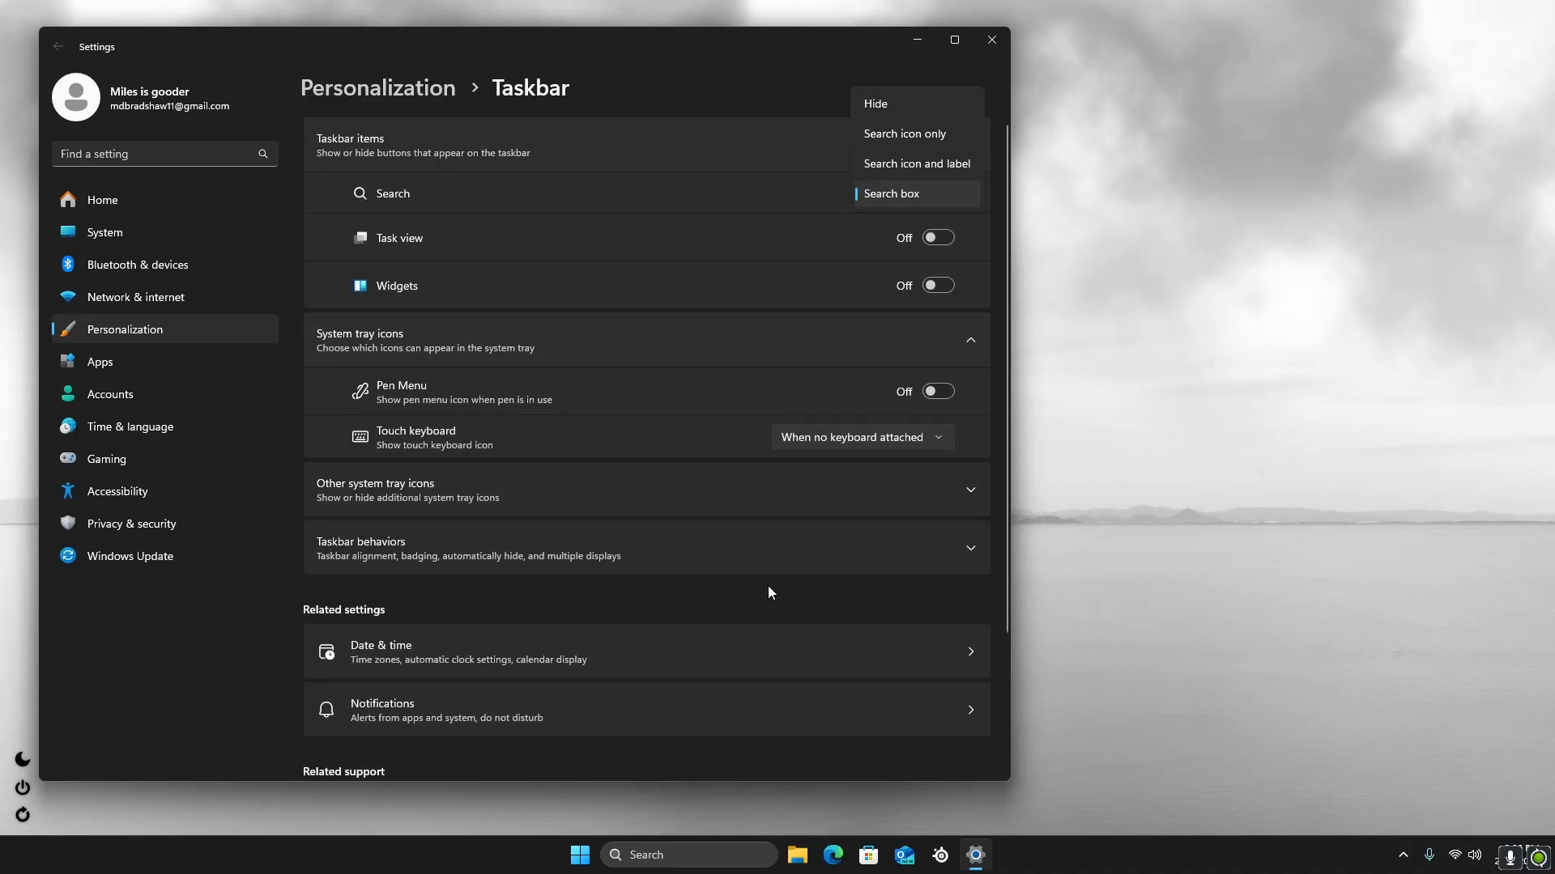
pyautogui.click(901, 164)
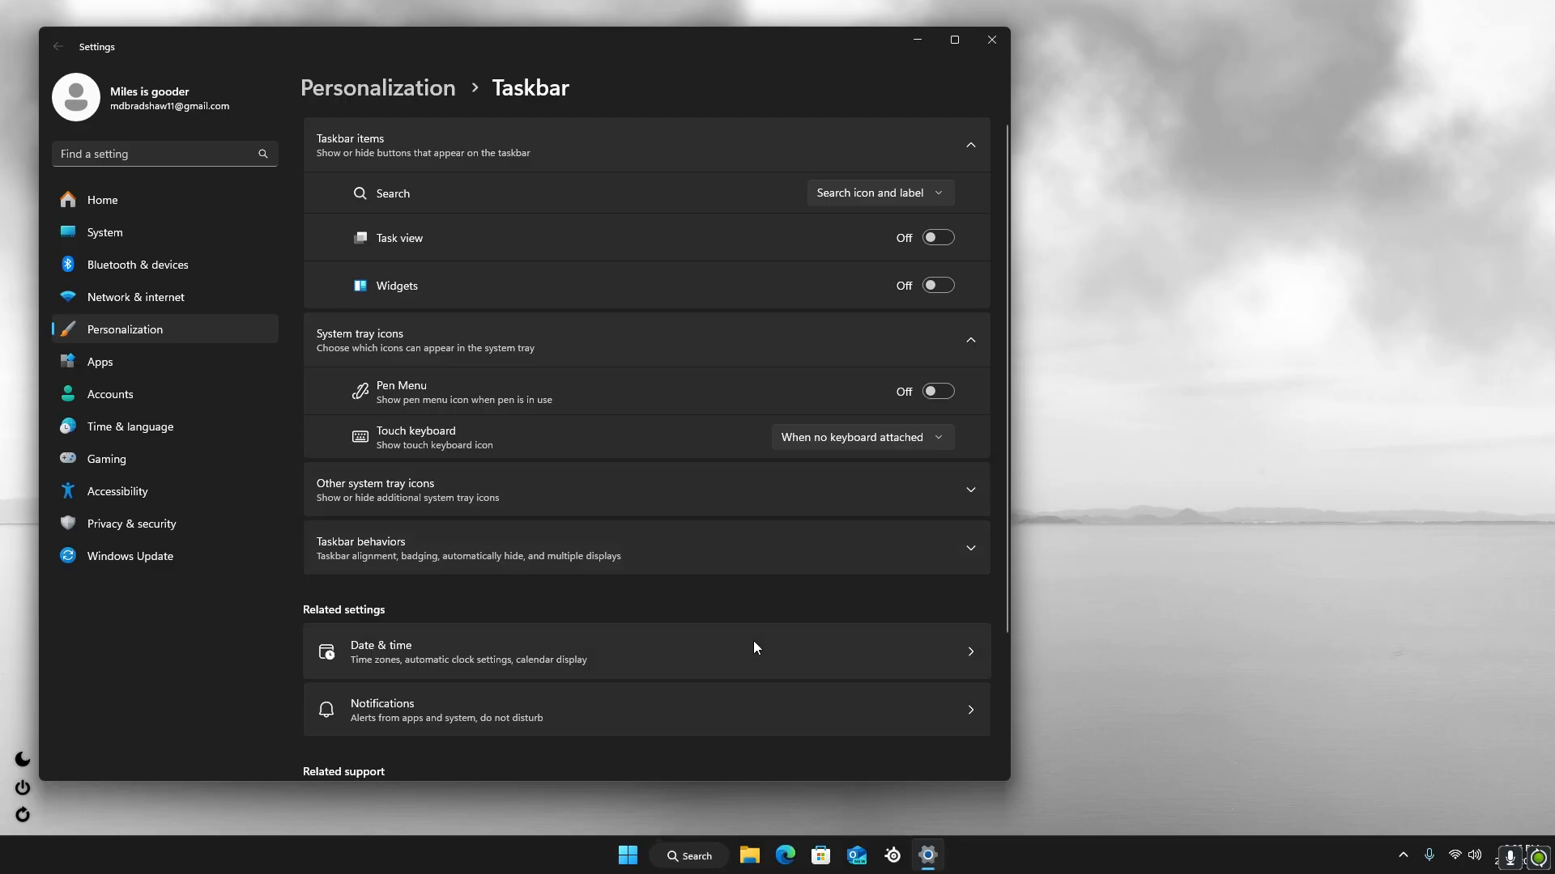
# Set the taskbar alignment to Left in the taskbar behaviors
pyautogui.click(468, 552)
pyautogui.scroll(-3, 727, 634)
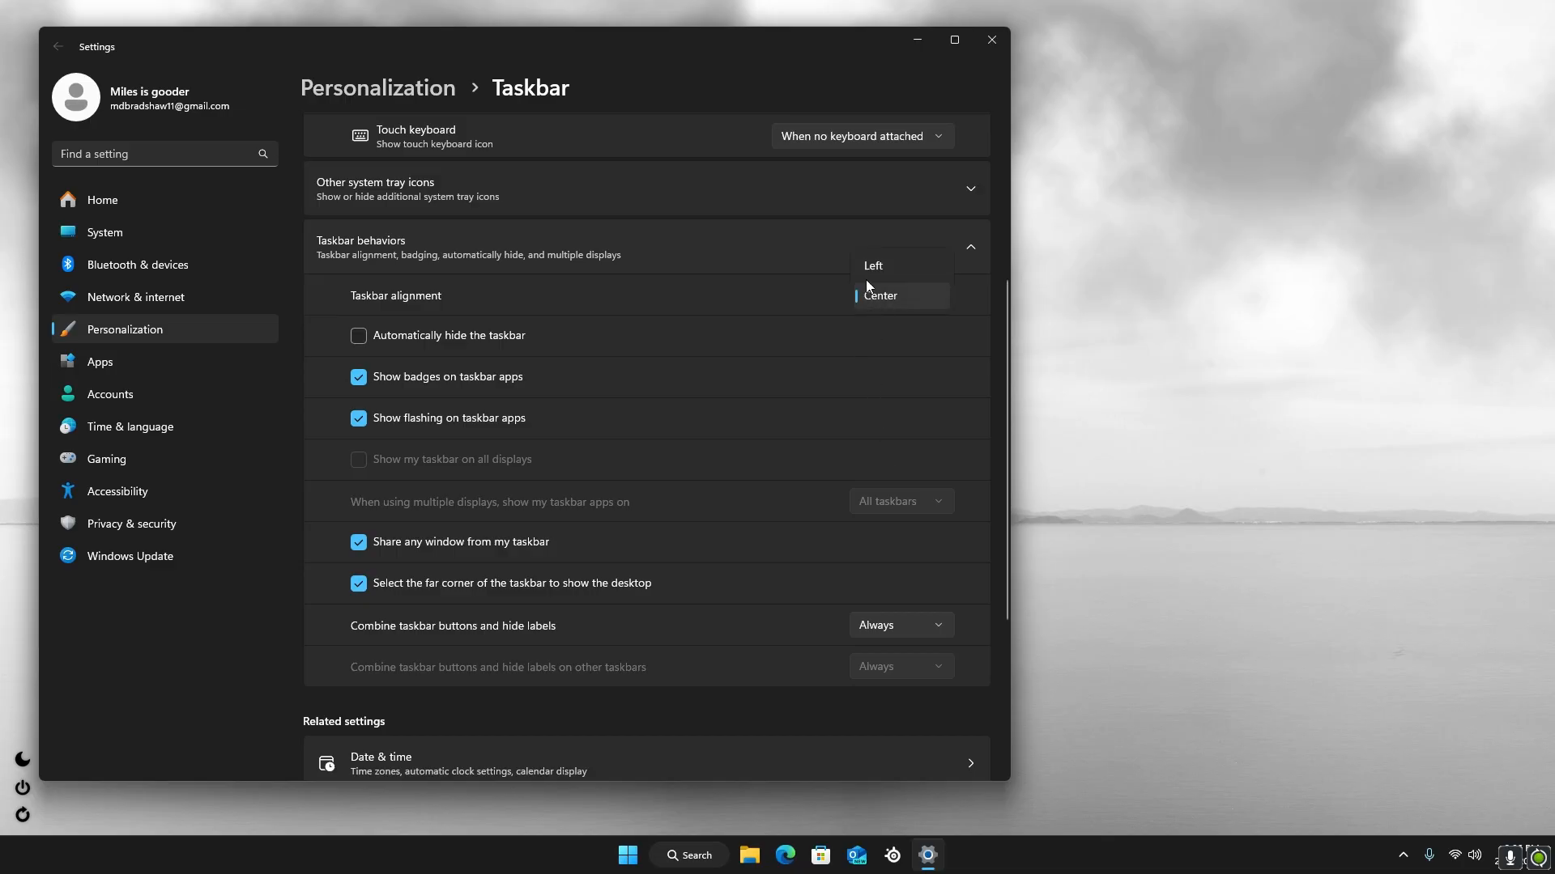
pyautogui.click(873, 266)
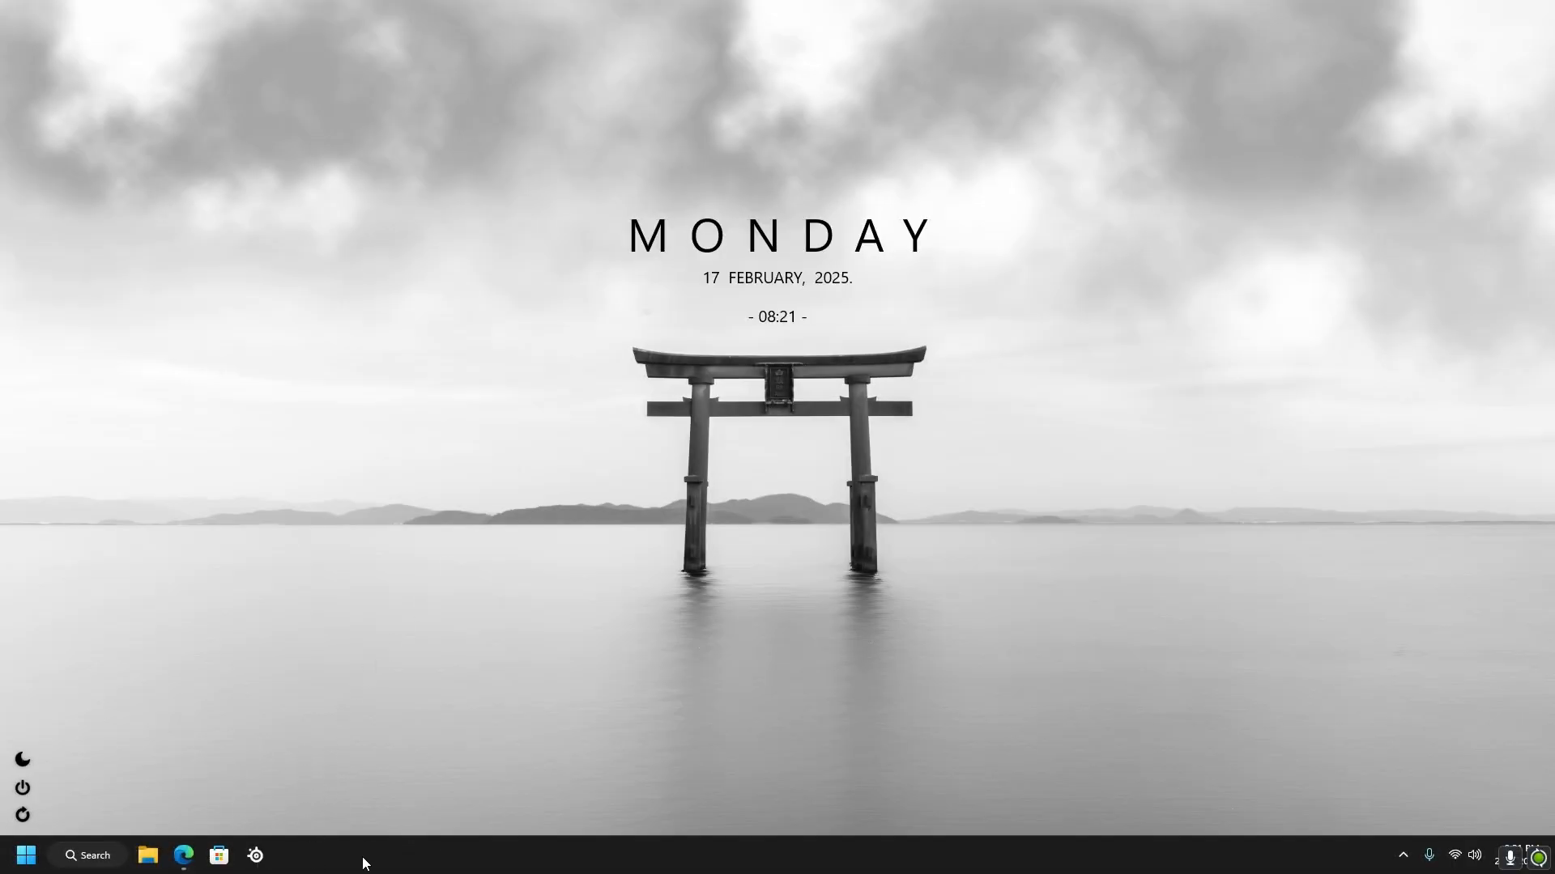
# Open Task Manager and review the list of running background processes
pyautogui.rightClick(364, 863)
pyautogui.click(394, 788)
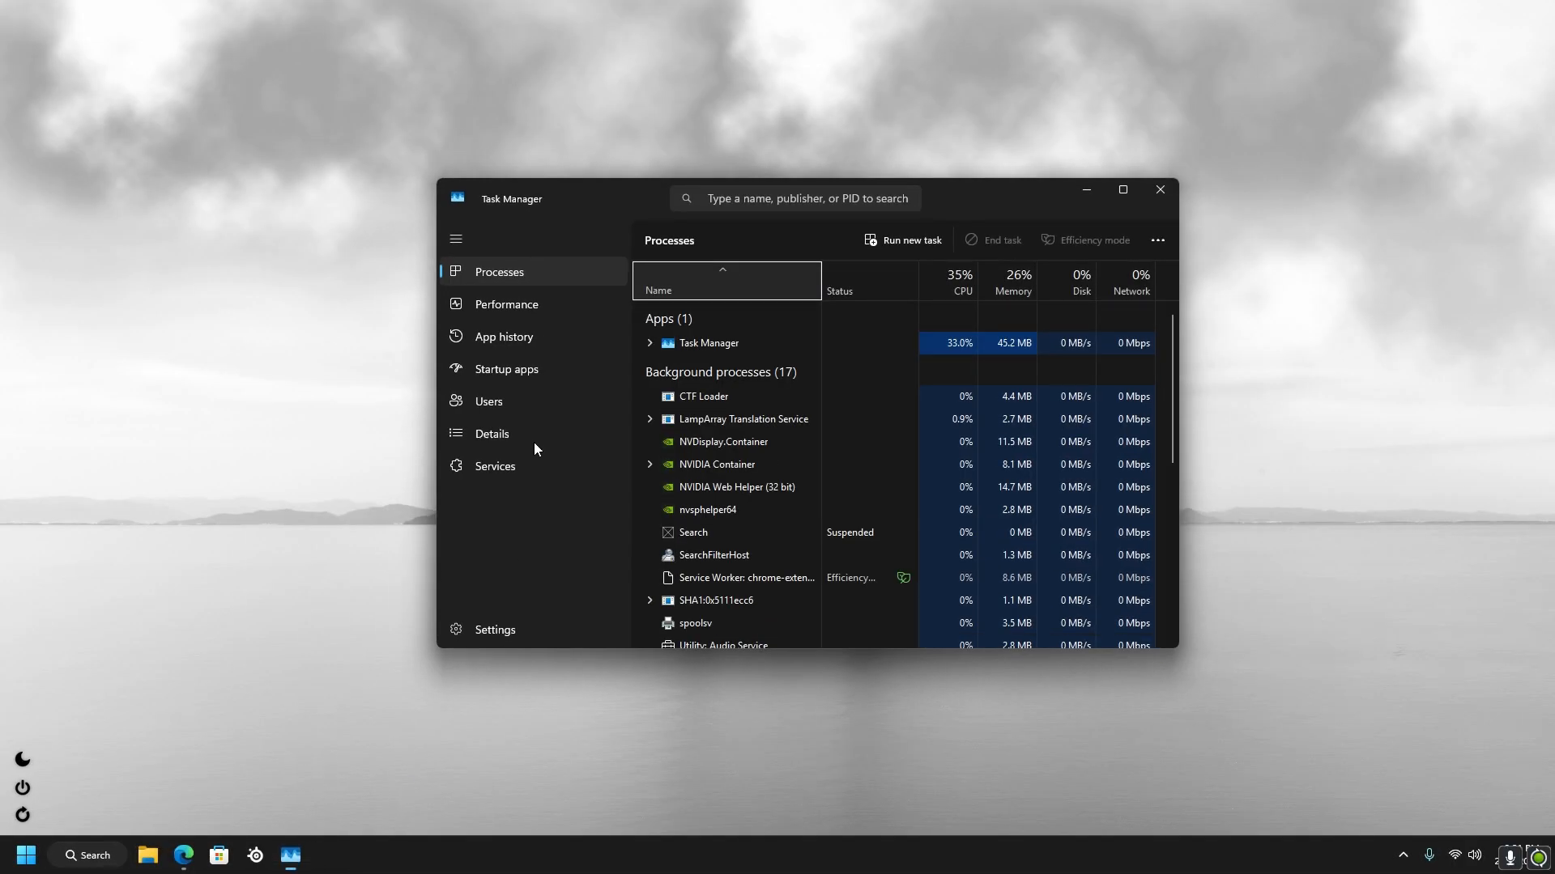
pyautogui.scroll(-3, 780, 519)
pyautogui.scroll(-10, 767, 532)
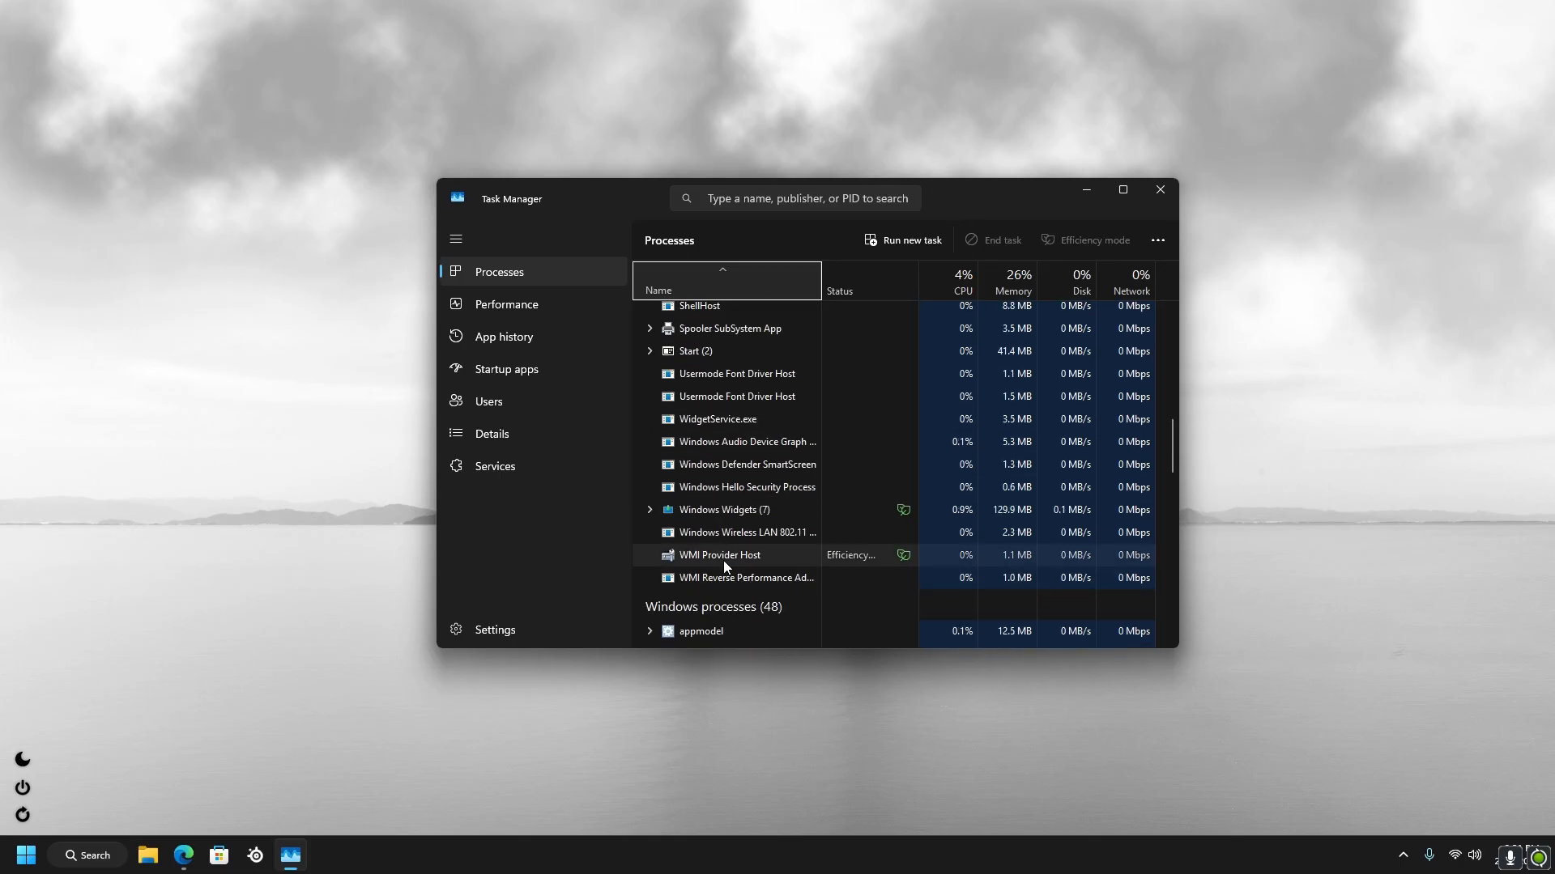
# Locate the Windows Widgets process among the background processes and bring up its options
pyautogui.scroll(1, 737, 551)
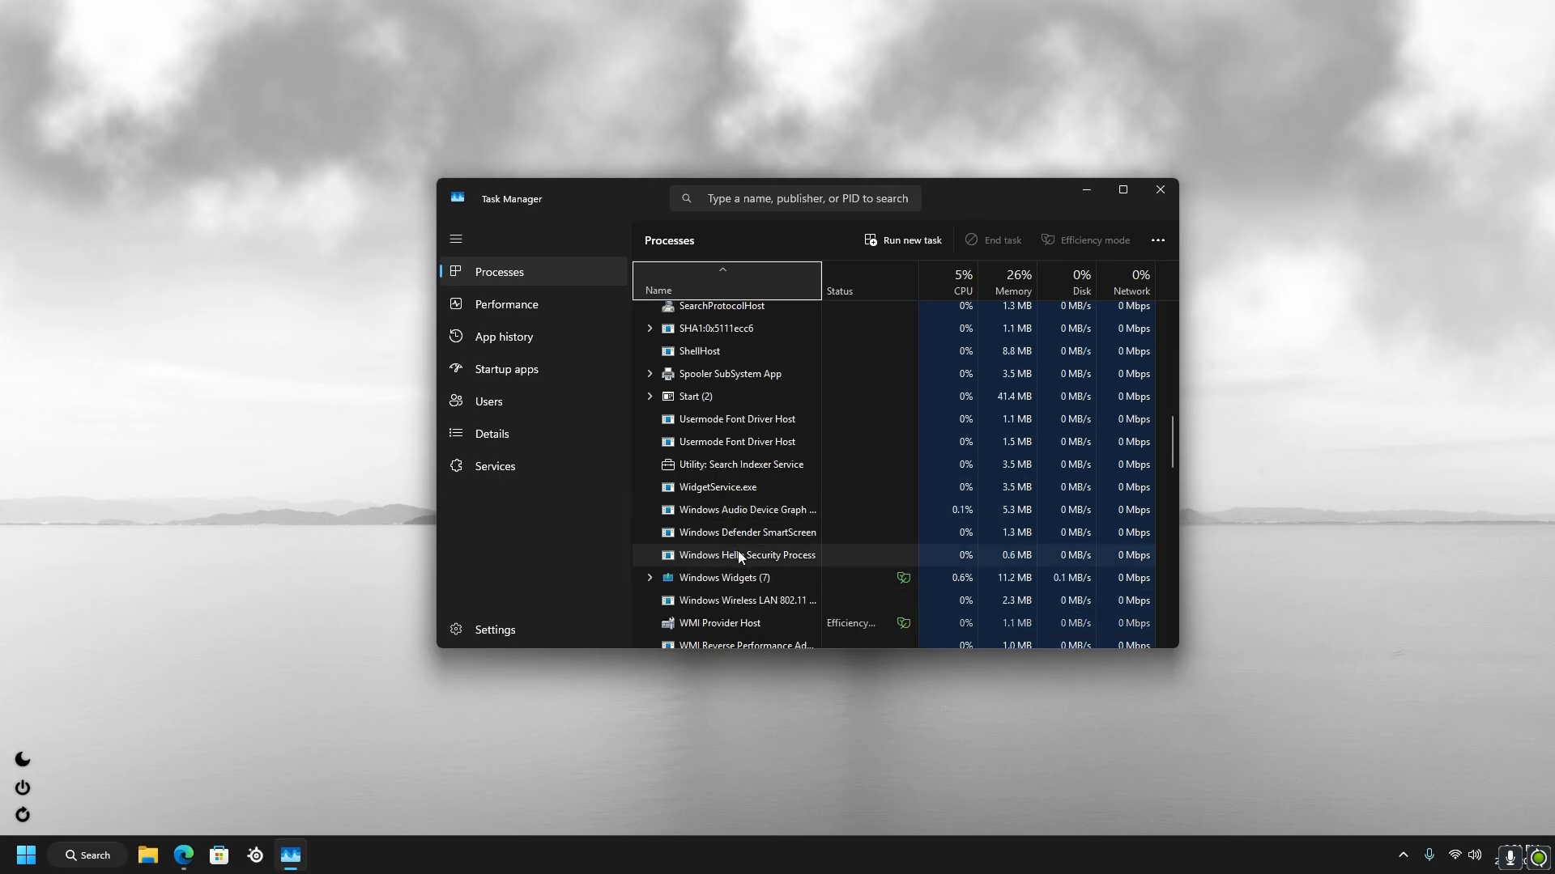
pyautogui.scroll(-1, 737, 551)
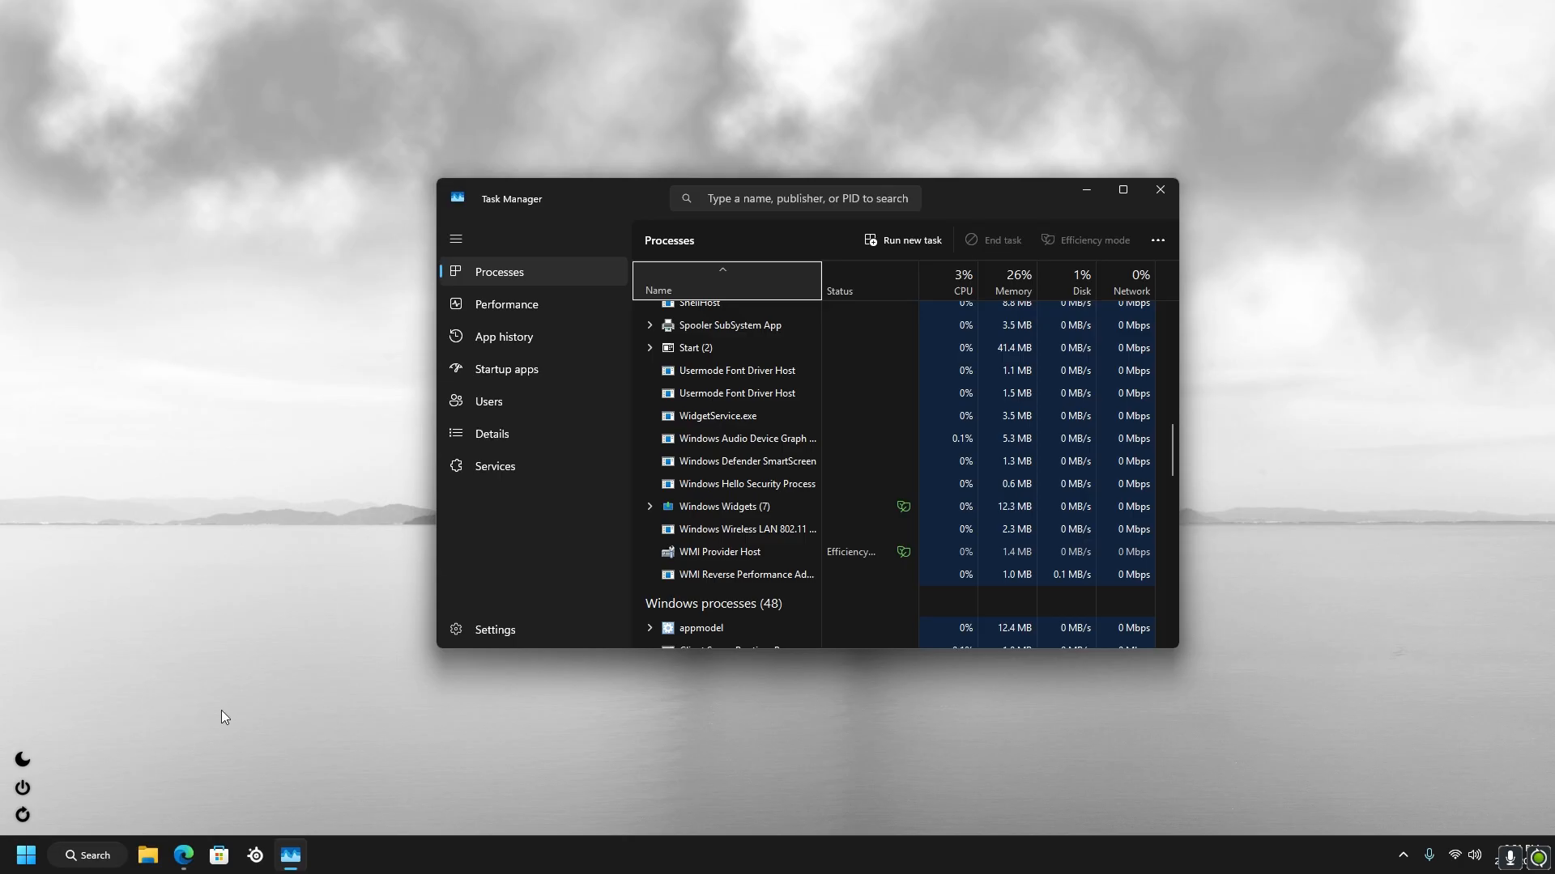
pyautogui.rightClick(750, 509)
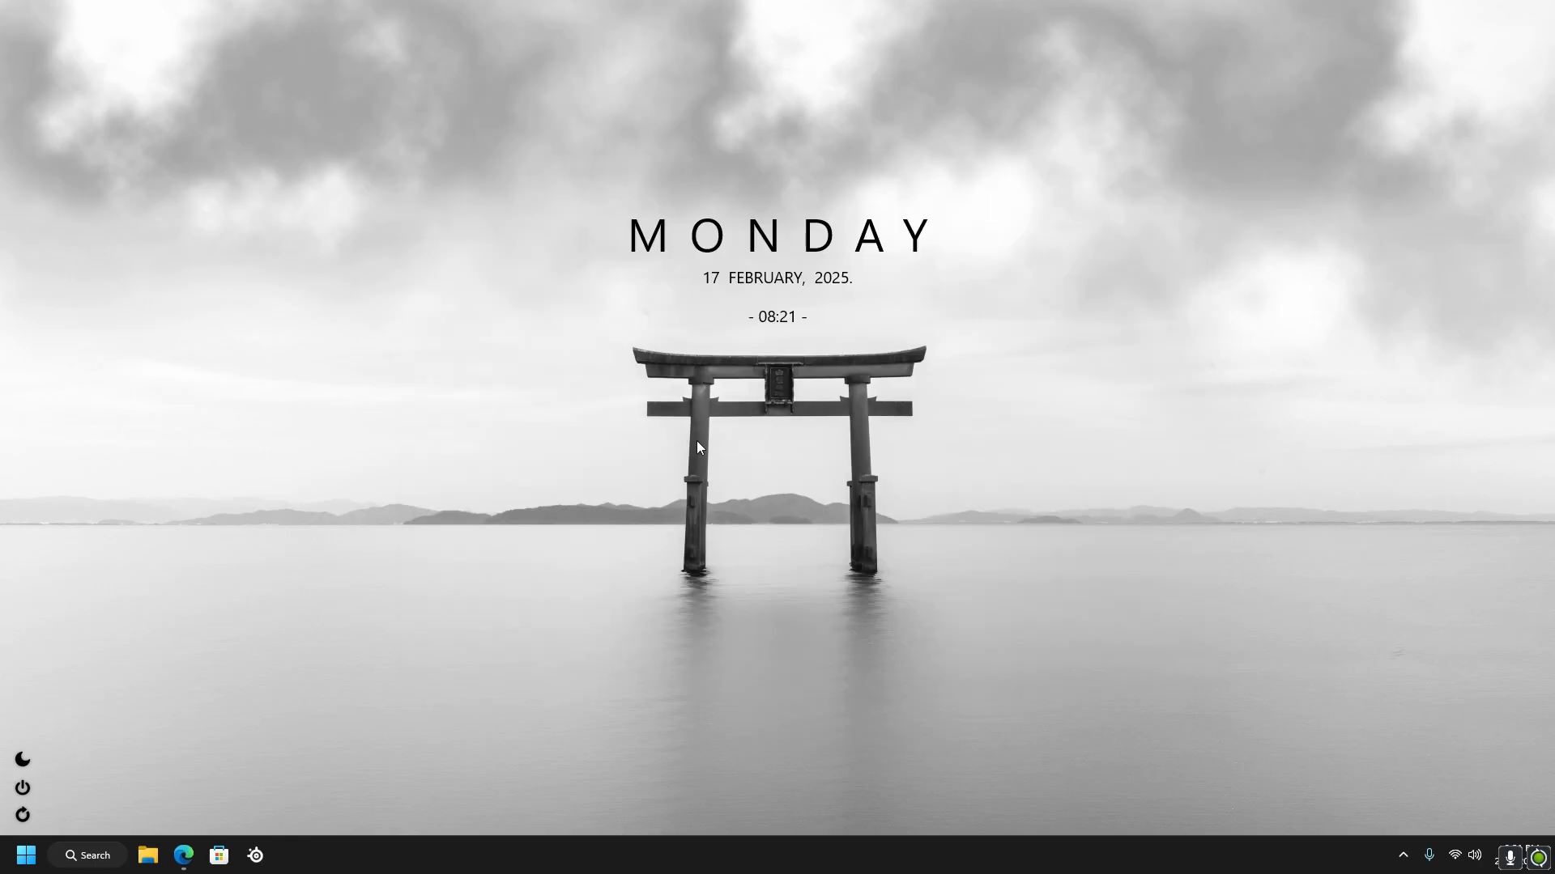
# Switch to Edge and paste the command winget uninstall "windows web experience pack" into the address bar for viewing, closing the browser when done
pyautogui.click(179, 853)
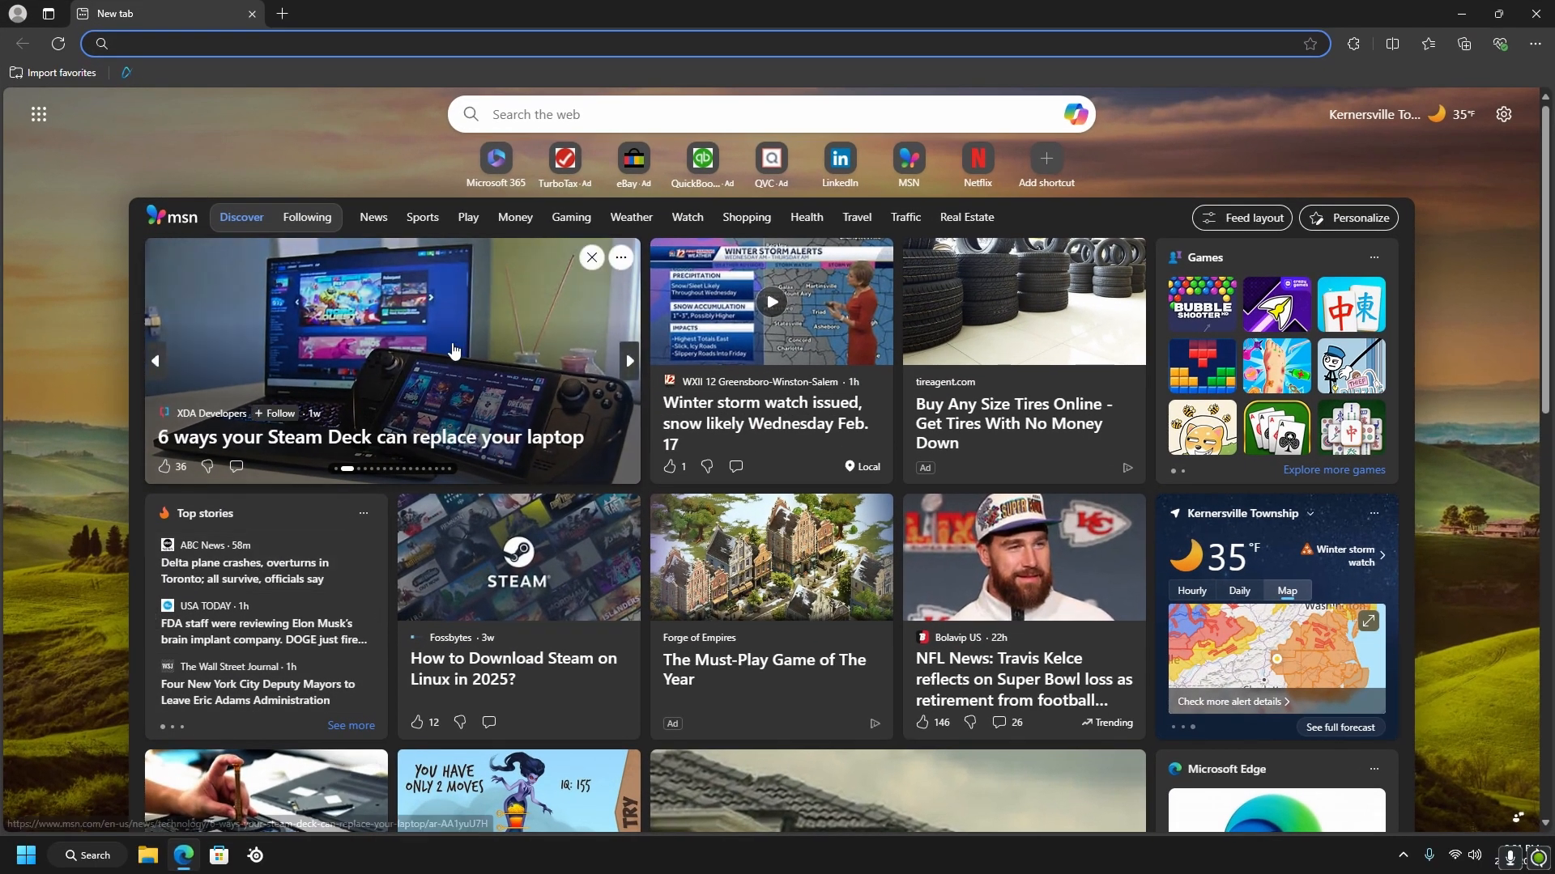
pyautogui.write('winget uninstall "windows web experience pack"')
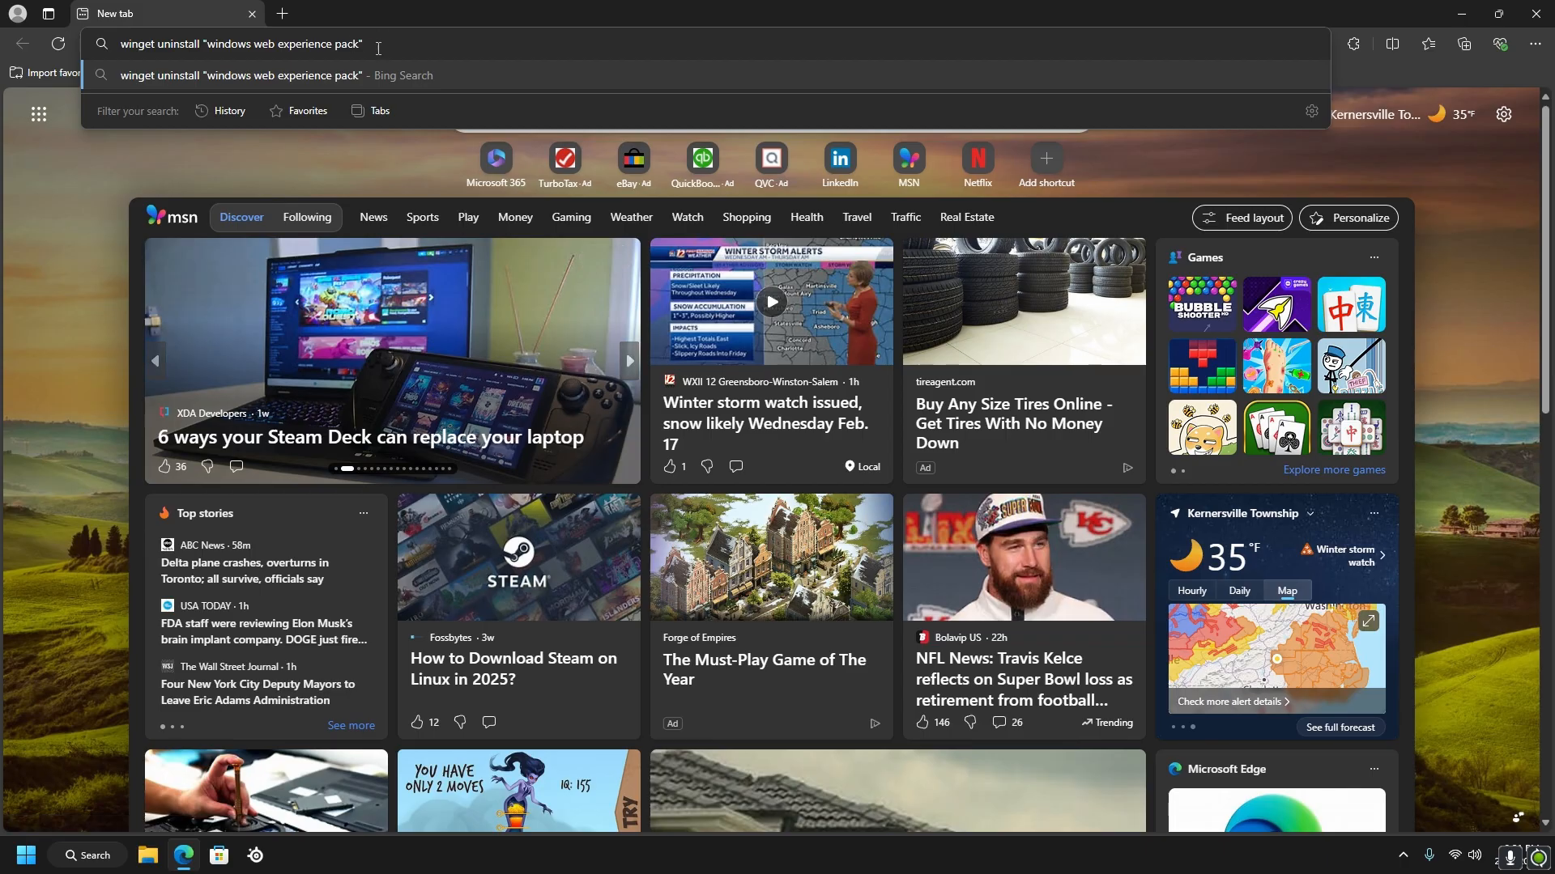
pyautogui.moveTo(424, 51); pyautogui.dragTo(120, 47)
pyautogui.moveTo(427, 49); pyautogui.dragTo(113, 51)
pyautogui.hotkey('ctrl', 'c')
pyautogui.click(402, 49)
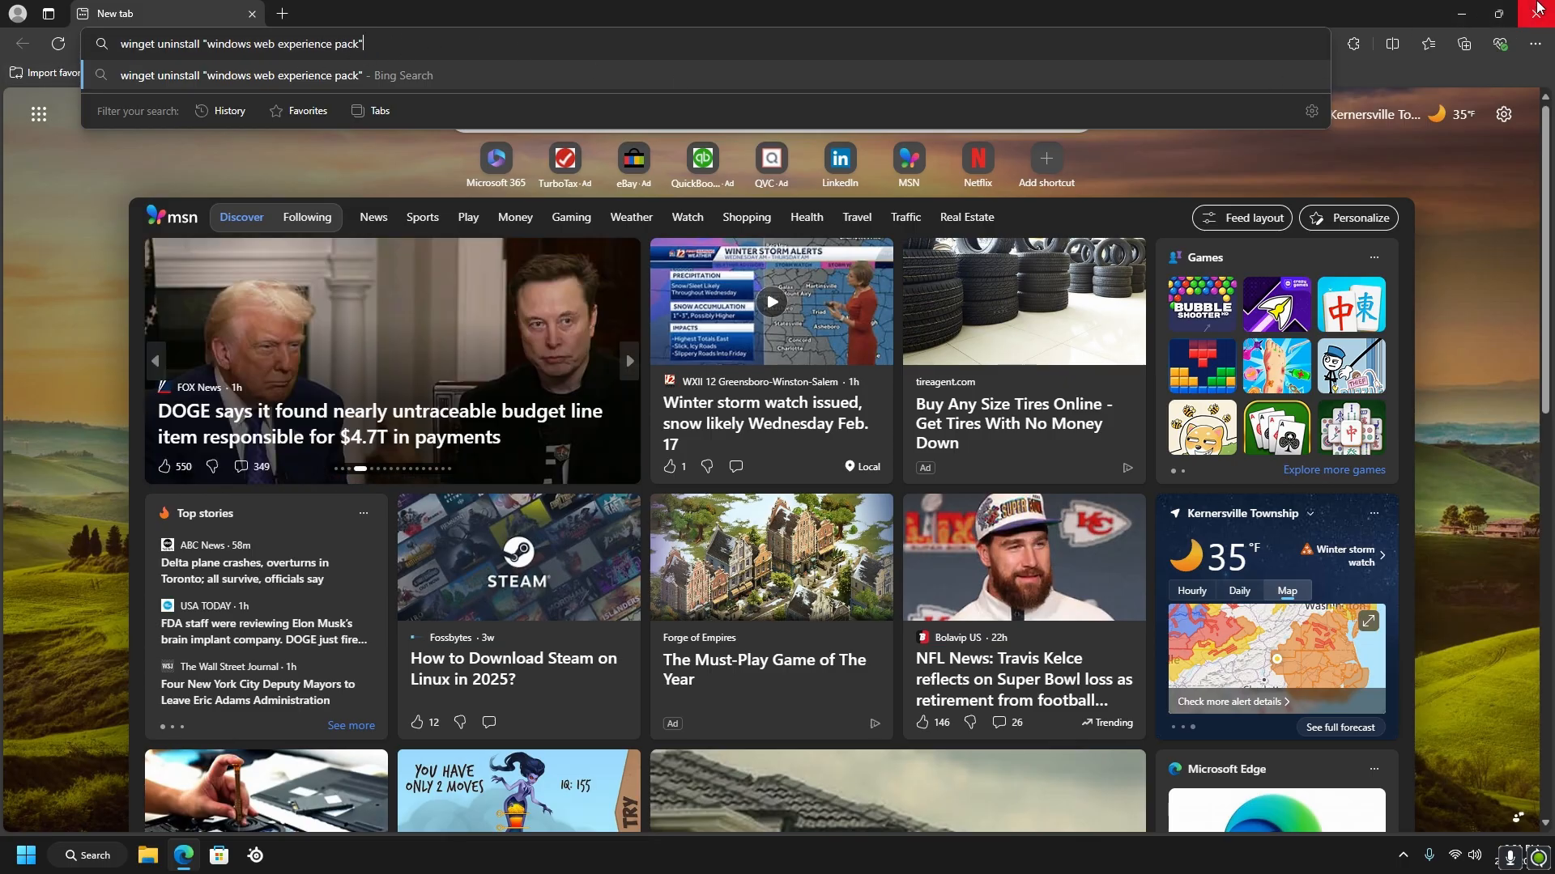
pyautogui.click(1535, 14)
# Run winget uninstall "windows web experience pack" in Terminal and accept the source agreements with y, closing Terminal when done
pyautogui.click(91, 857)
pyautogui.write('terminal')
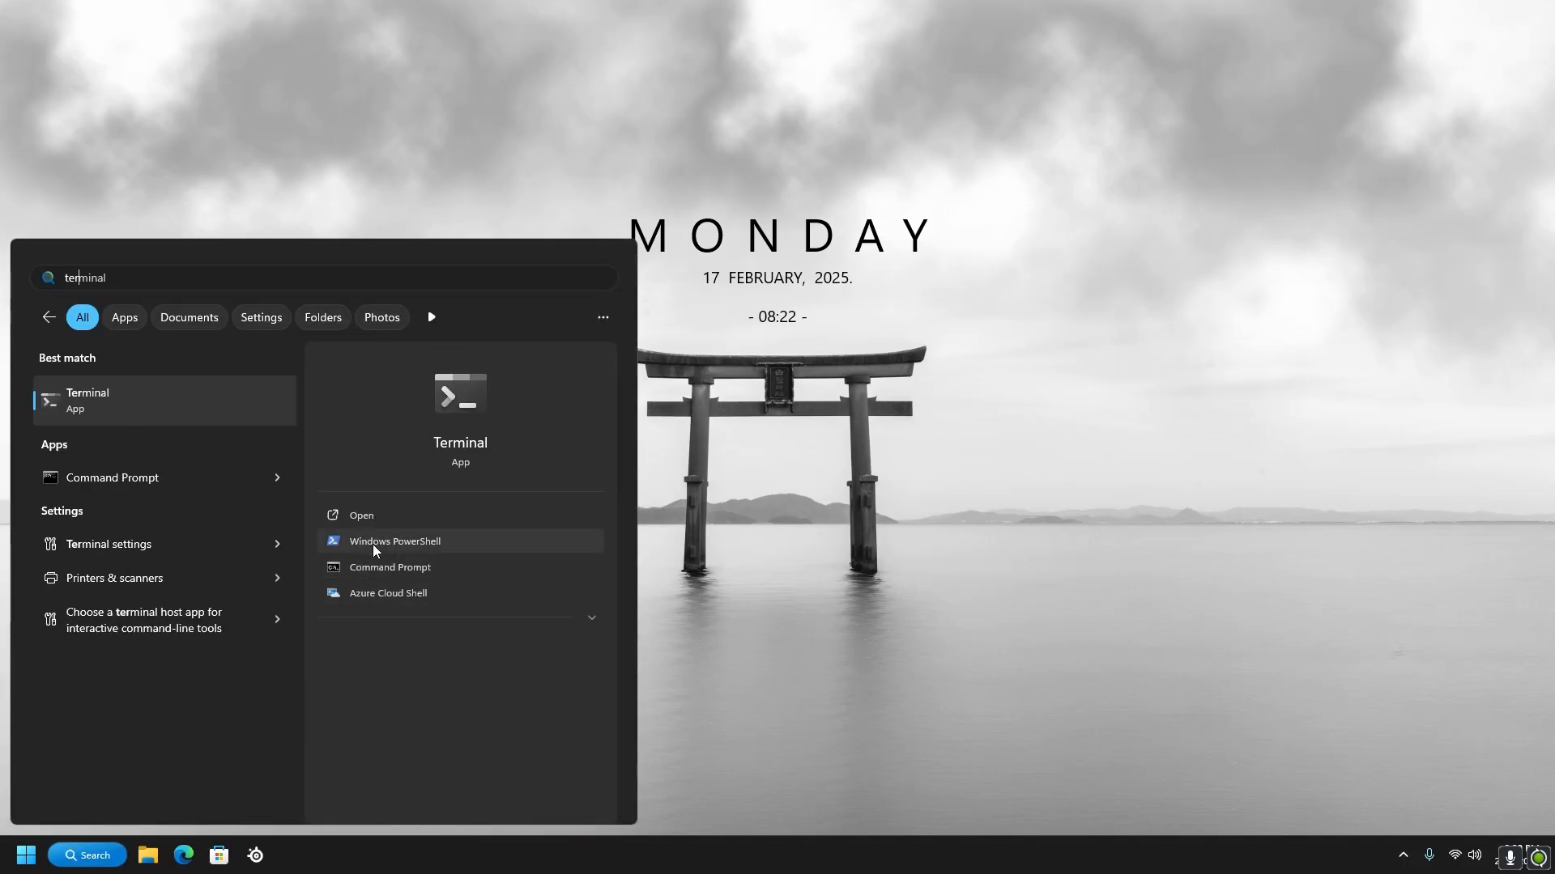
pyautogui.click(383, 516)
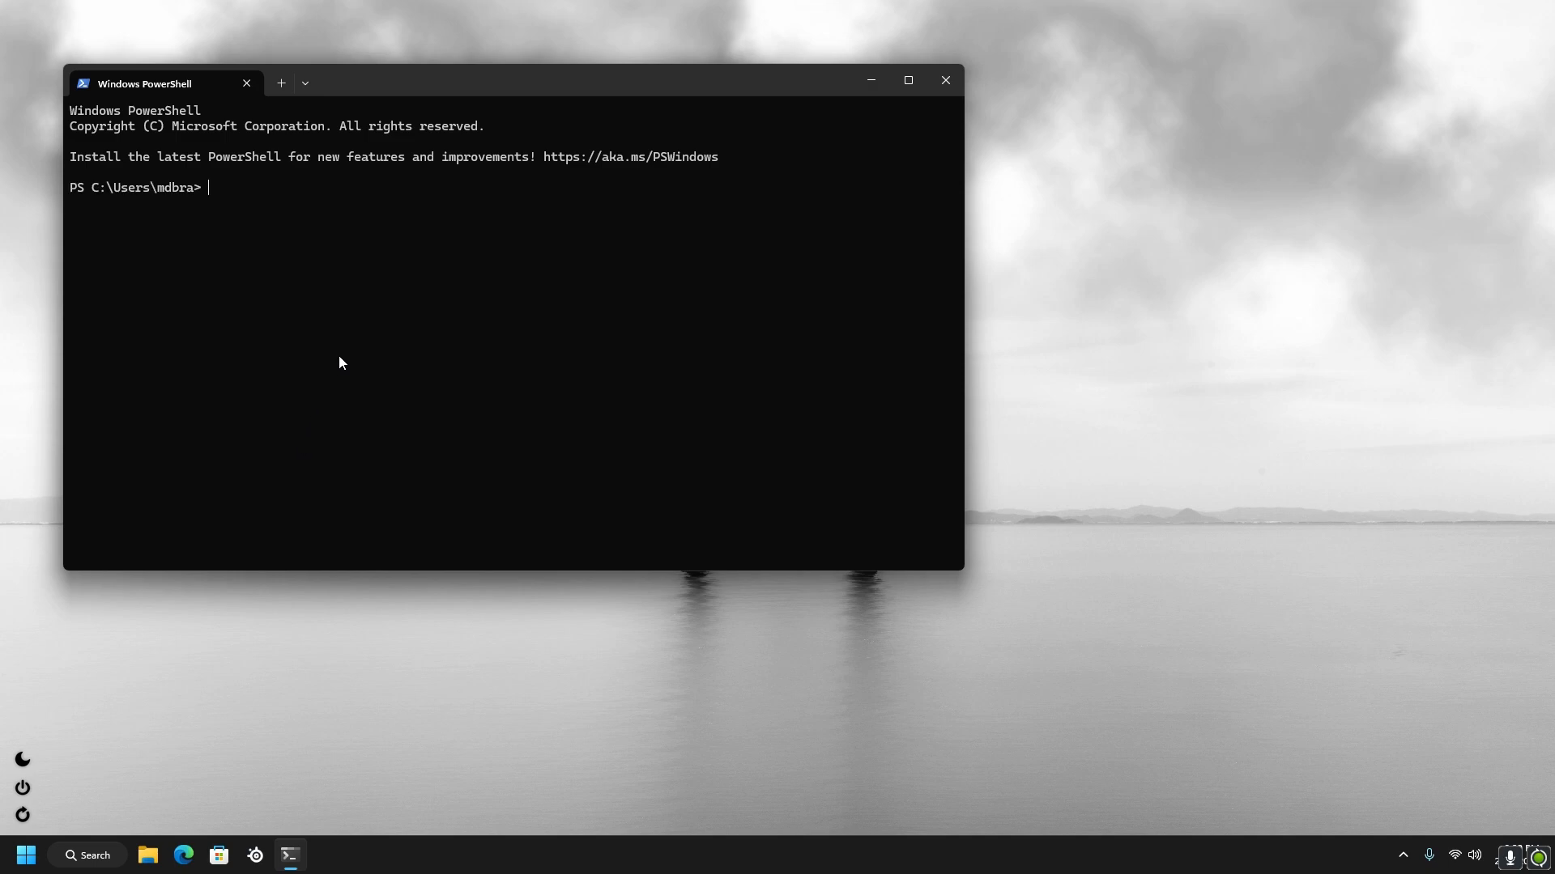
pyautogui.hotkey('ctrl', 'v')
pyautogui.press('Return')
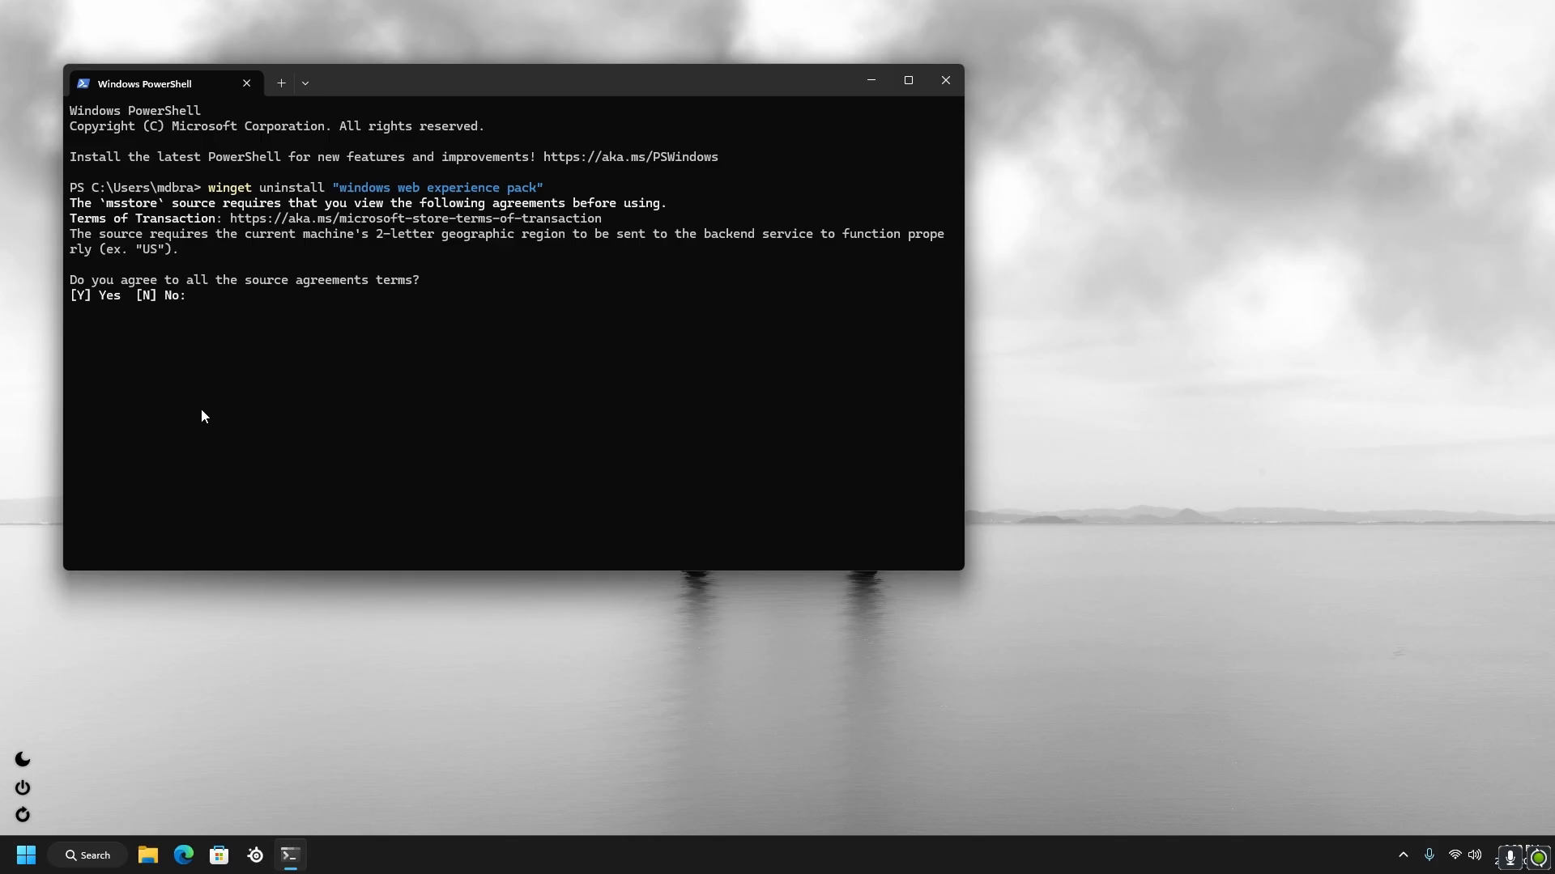
pyautogui.write('y')
pyautogui.press('Return')
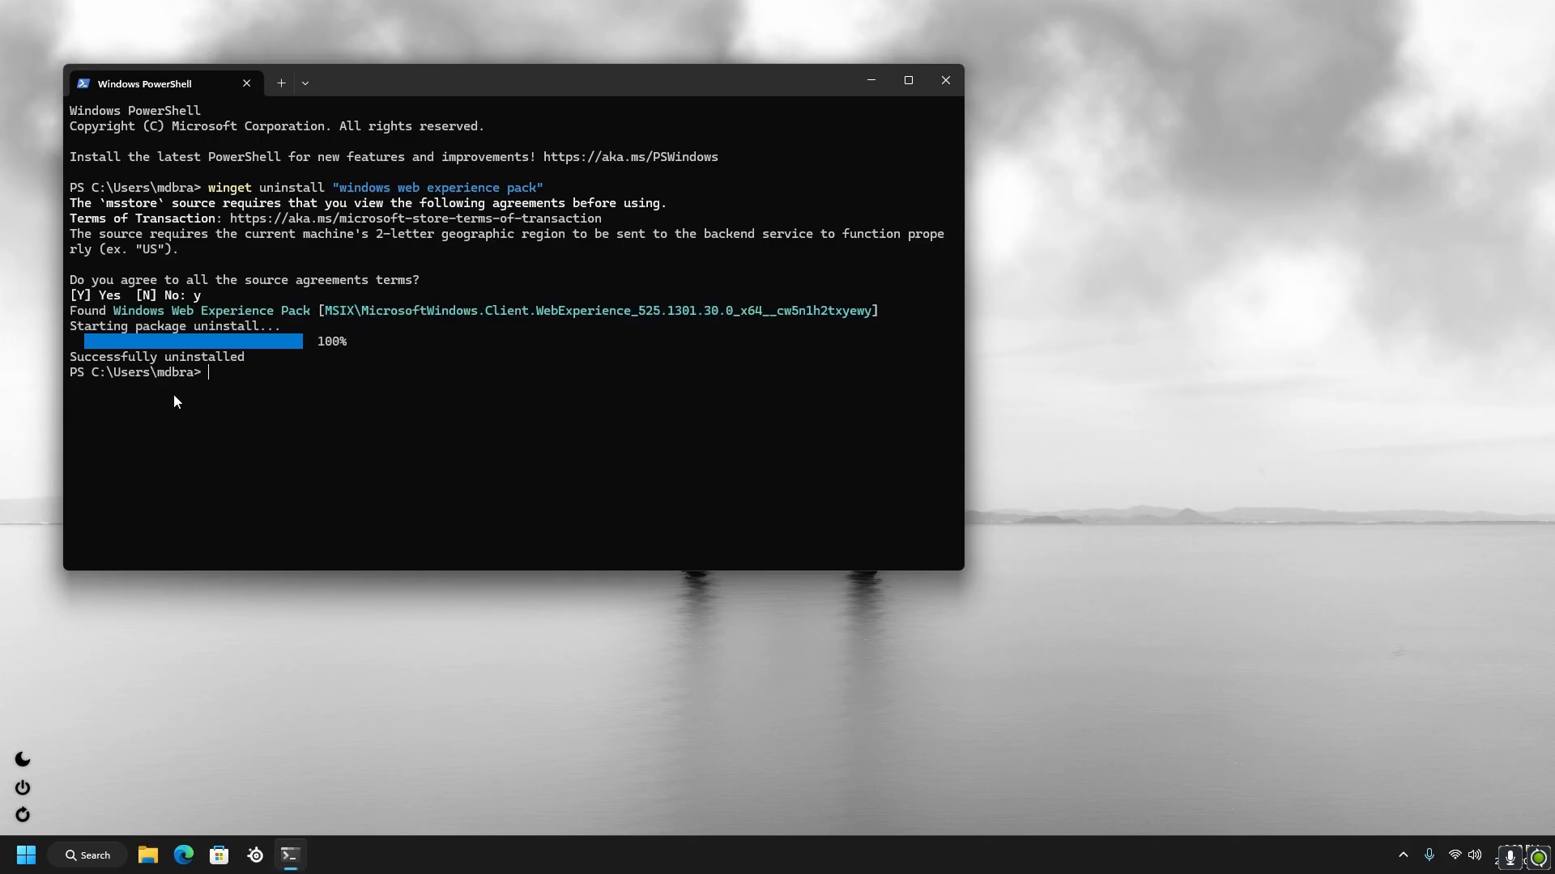
pyautogui.click(947, 78)
# Reopen Task Manager and check the background processes for any remaining Widgets entries
pyautogui.rightClick(344, 855)
pyautogui.click(358, 793)
pyautogui.scroll(-3, 798, 458)
pyautogui.scroll(-5, 799, 458)
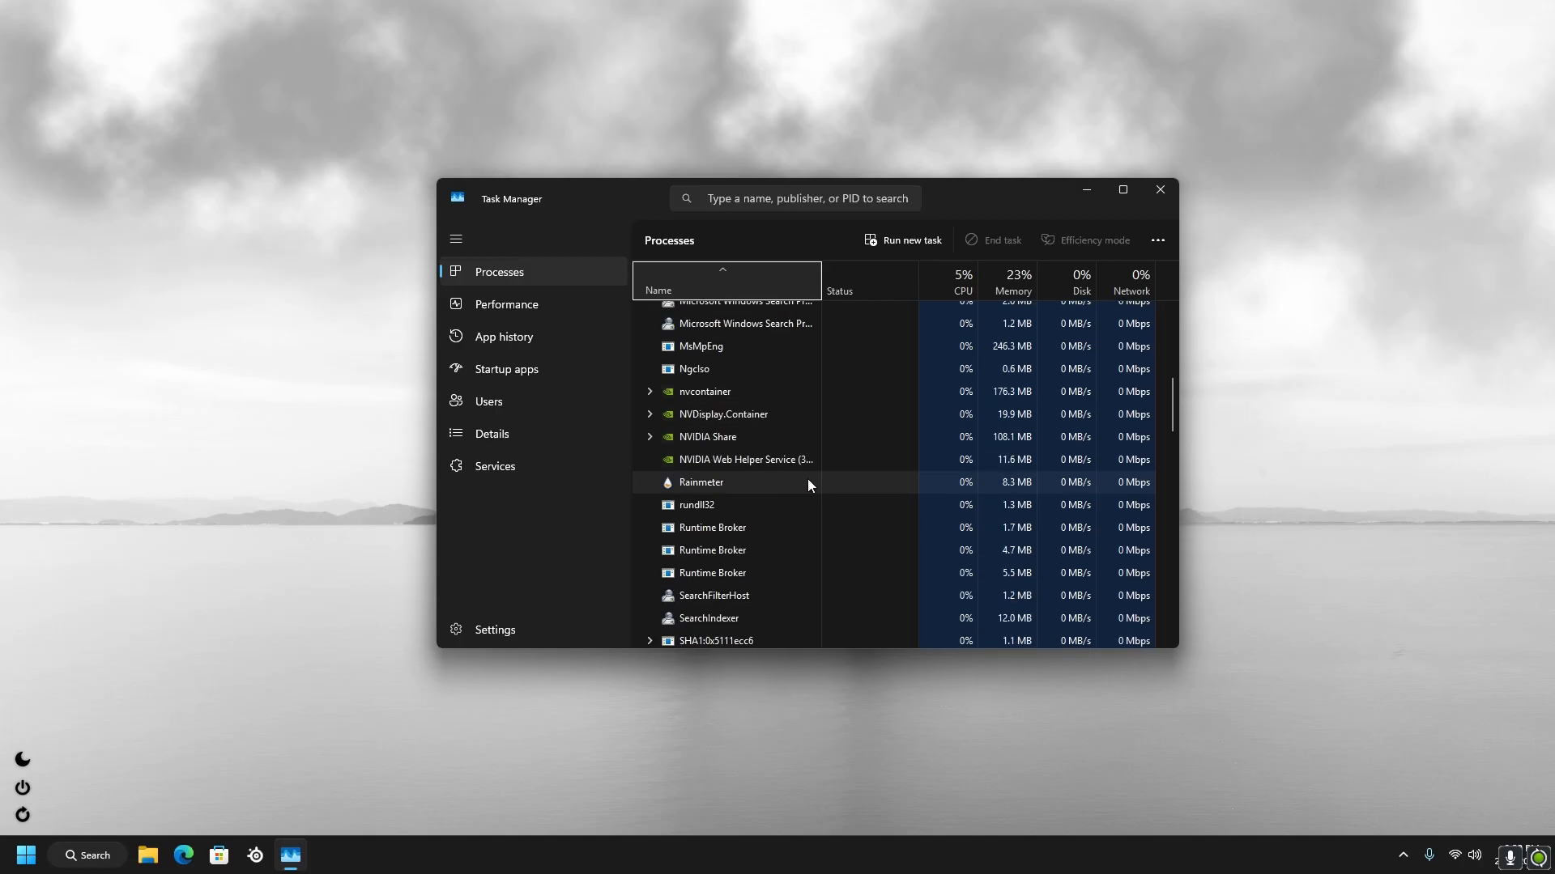
pyautogui.scroll(-3, 803, 488)
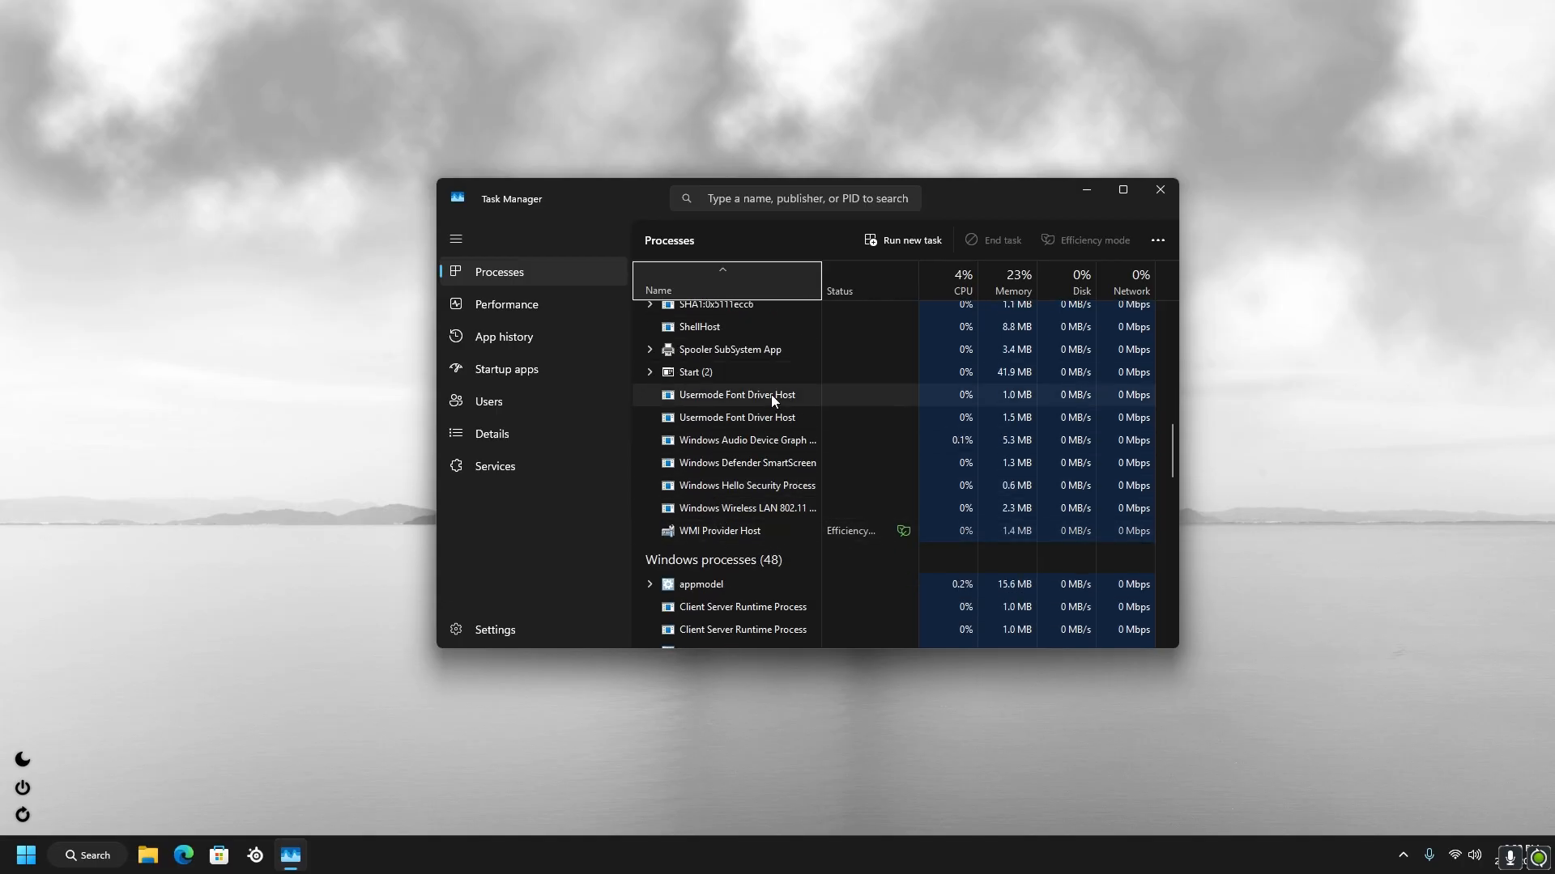
pyautogui.scroll(3, 694, 506)
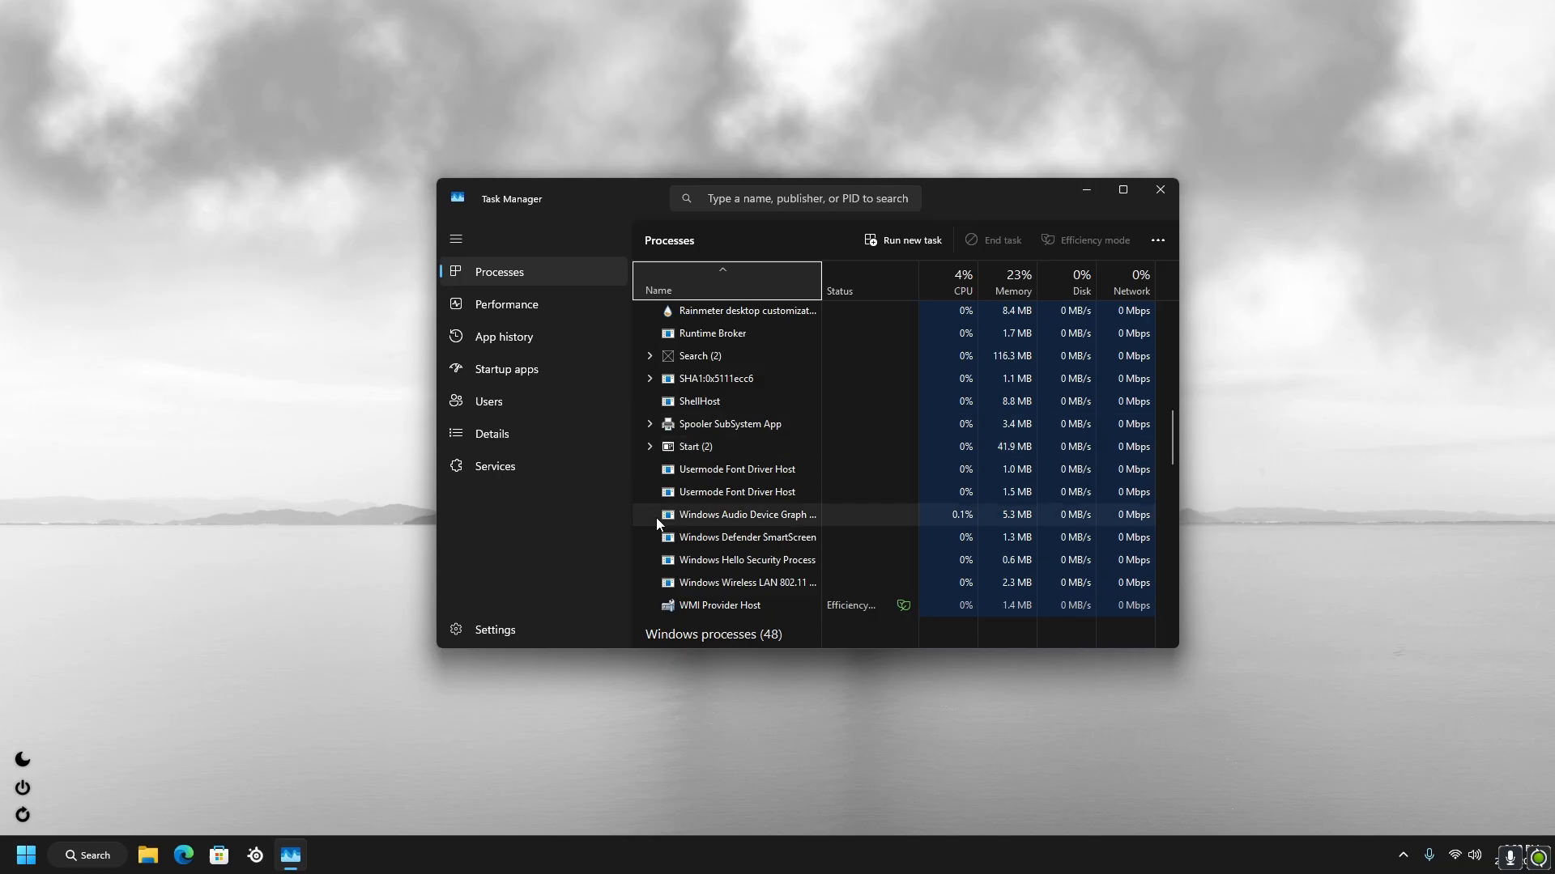
pyautogui.scroll(4, 764, 514)
pyautogui.scroll(-4, 818, 534)
pyautogui.scroll(5, 826, 527)
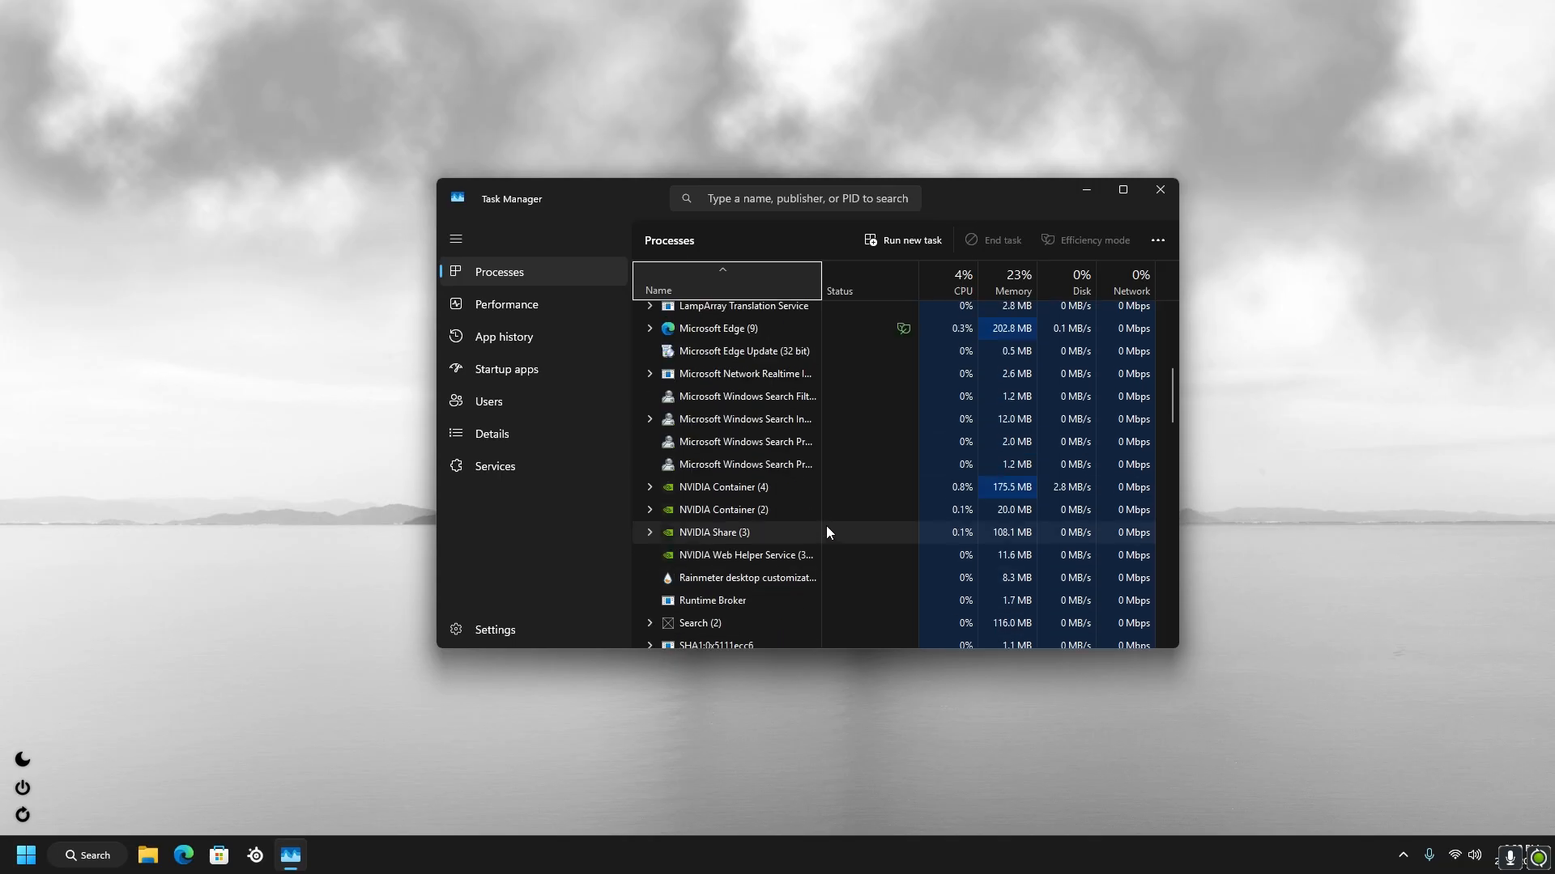
pyautogui.rightClick(743, 474)
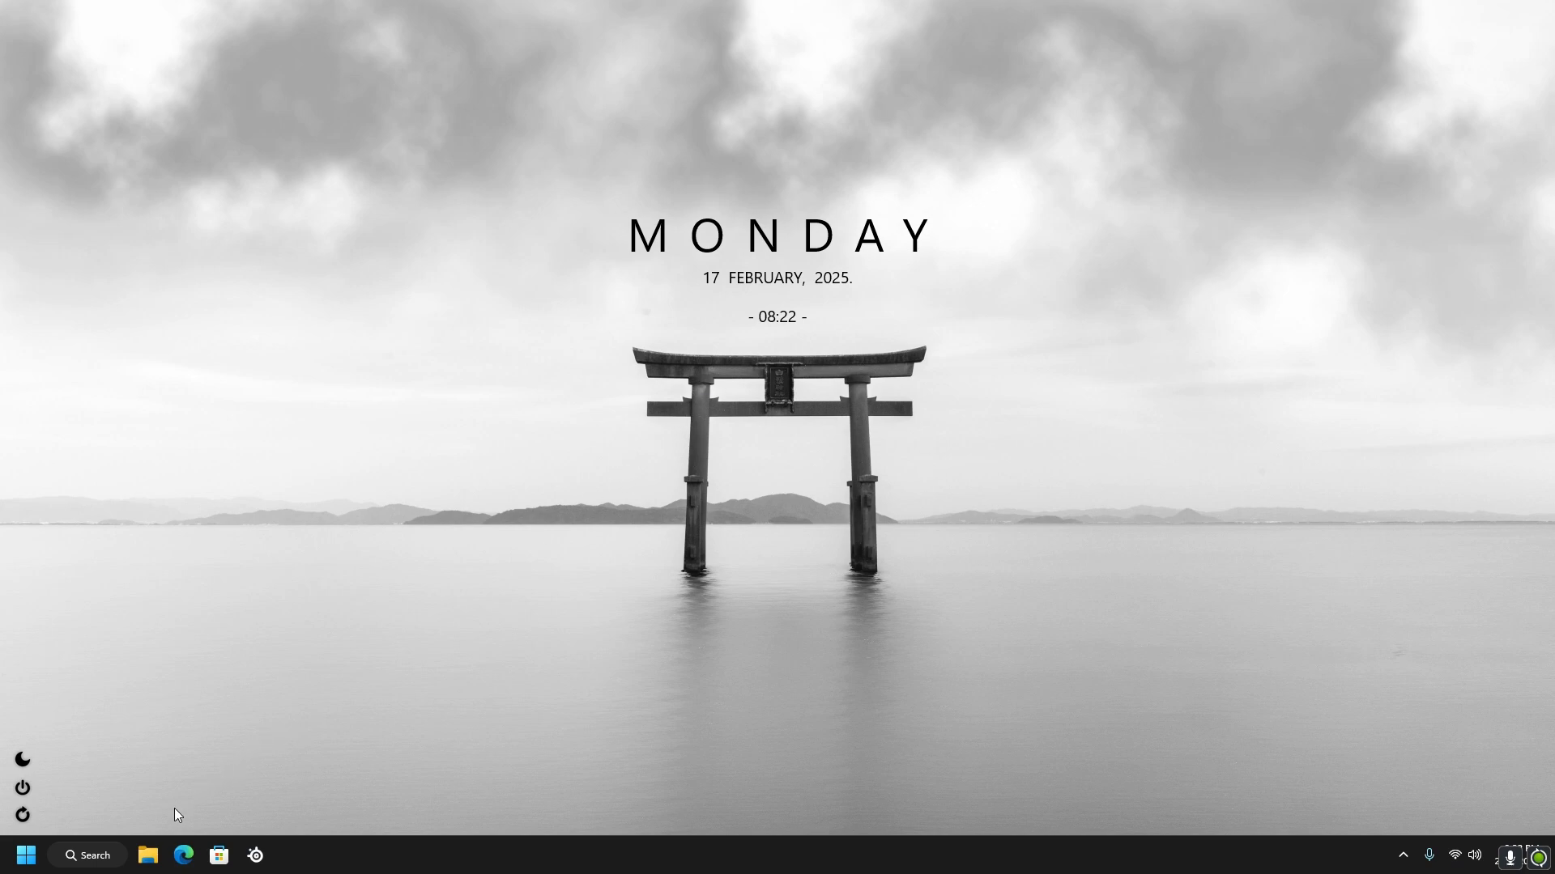
# Create a system restore point described as "after widgets uninstall"
pyautogui.click(111, 857)
pyautogui.write('cre')
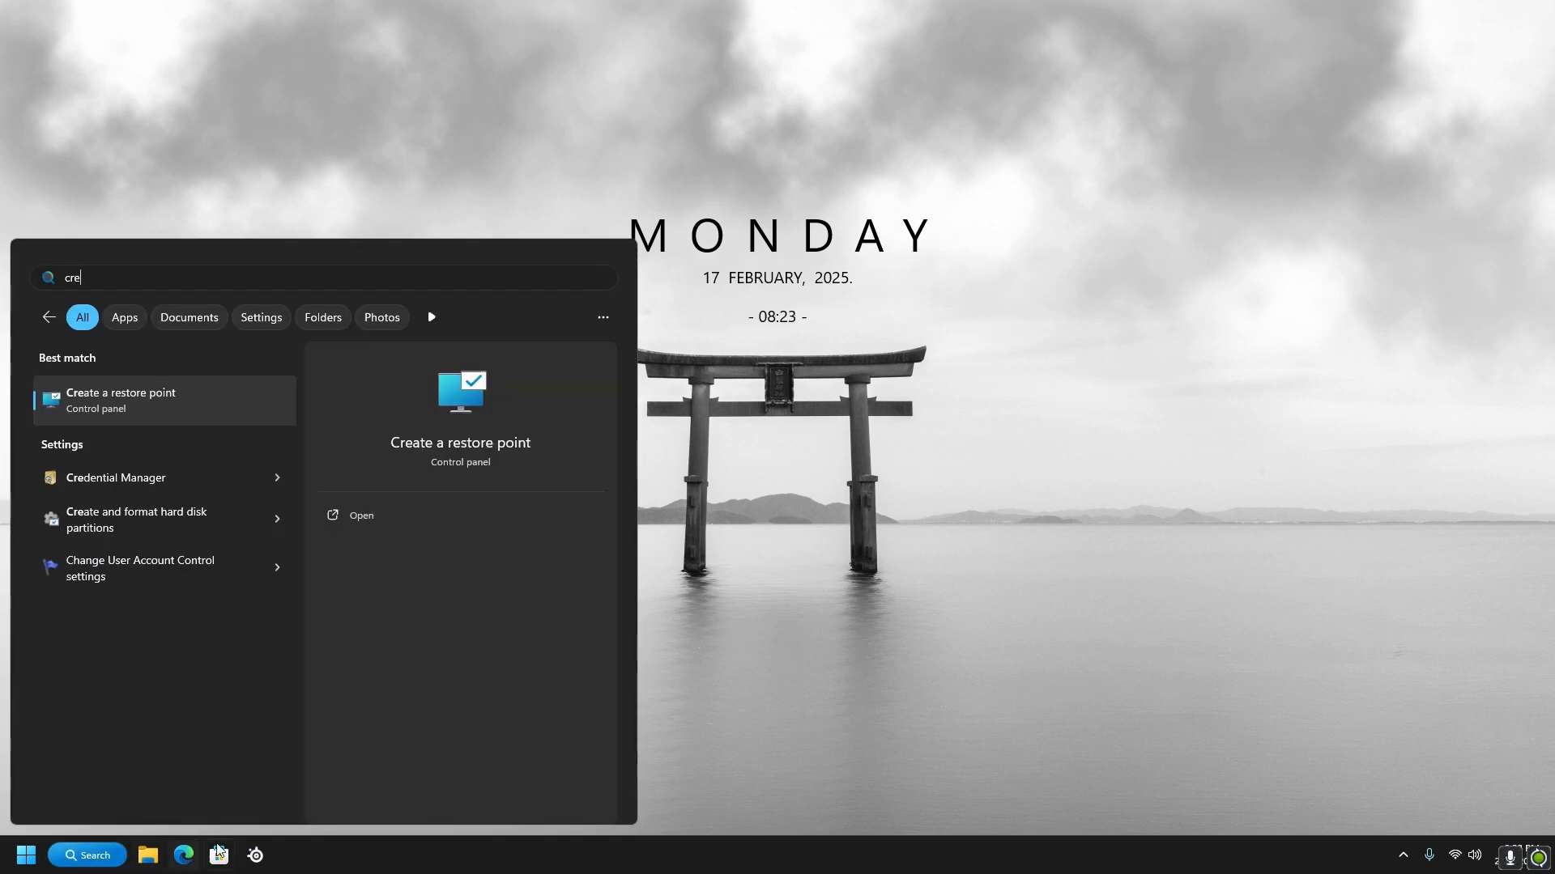
pyautogui.click(332, 515)
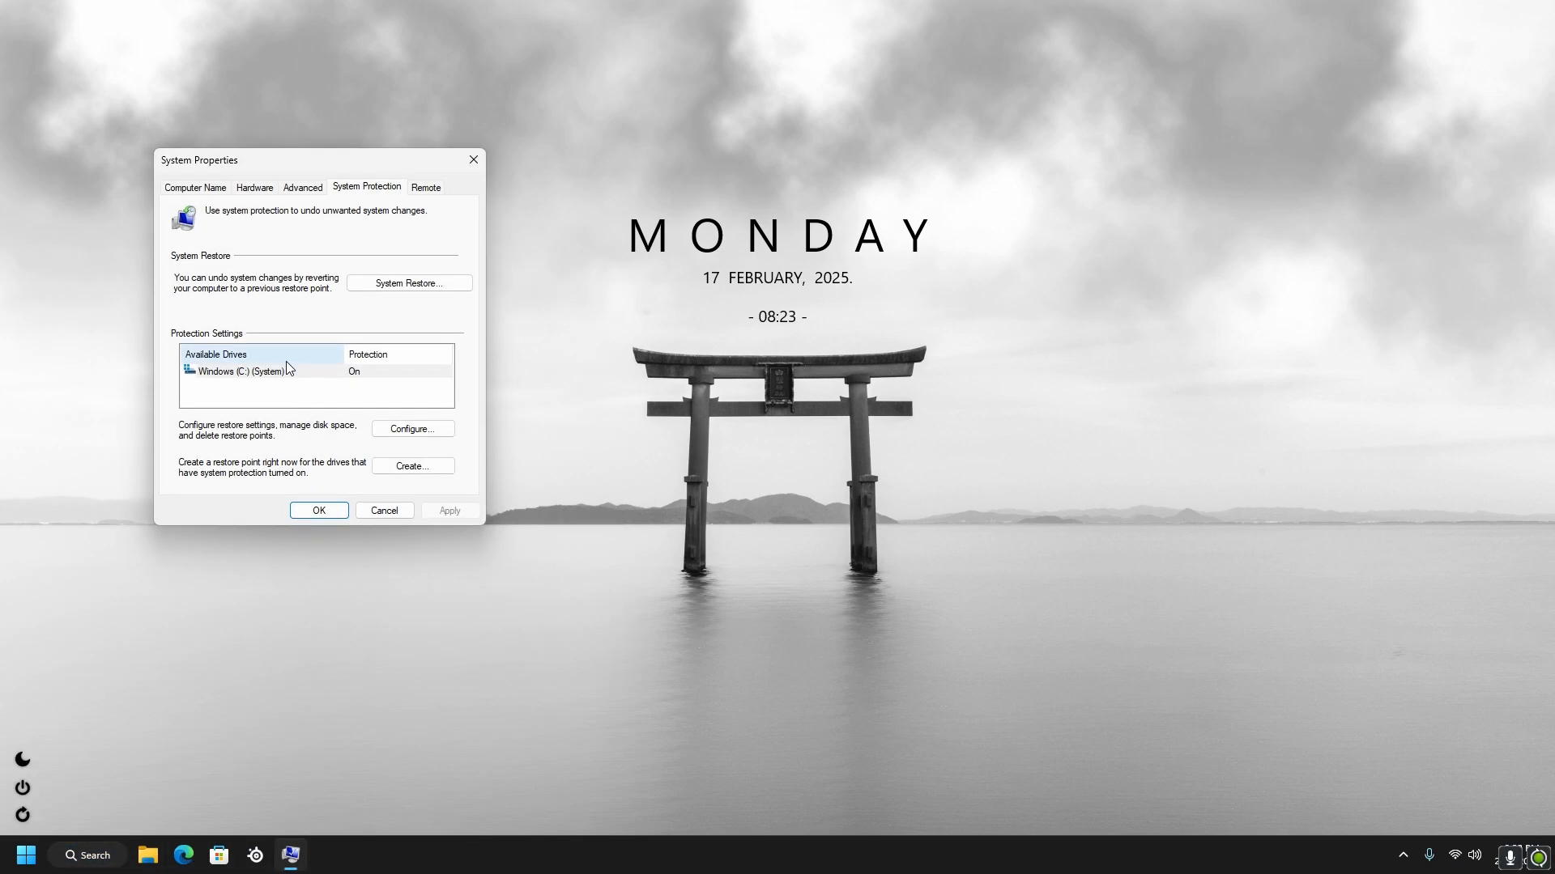
pyautogui.click(409, 468)
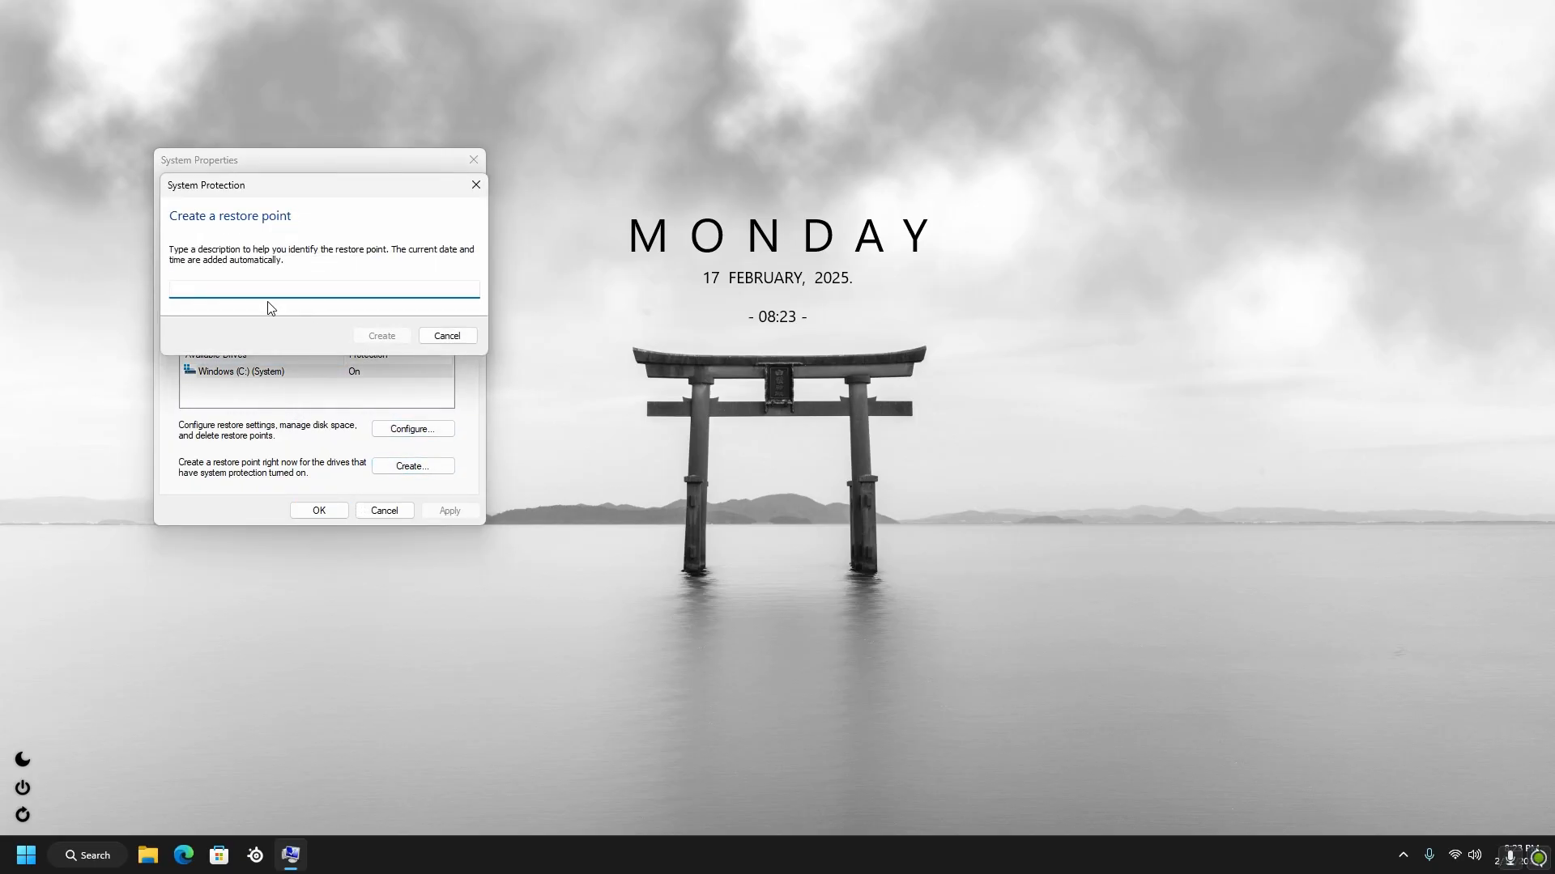
pyautogui.write('after widgets uninstall')
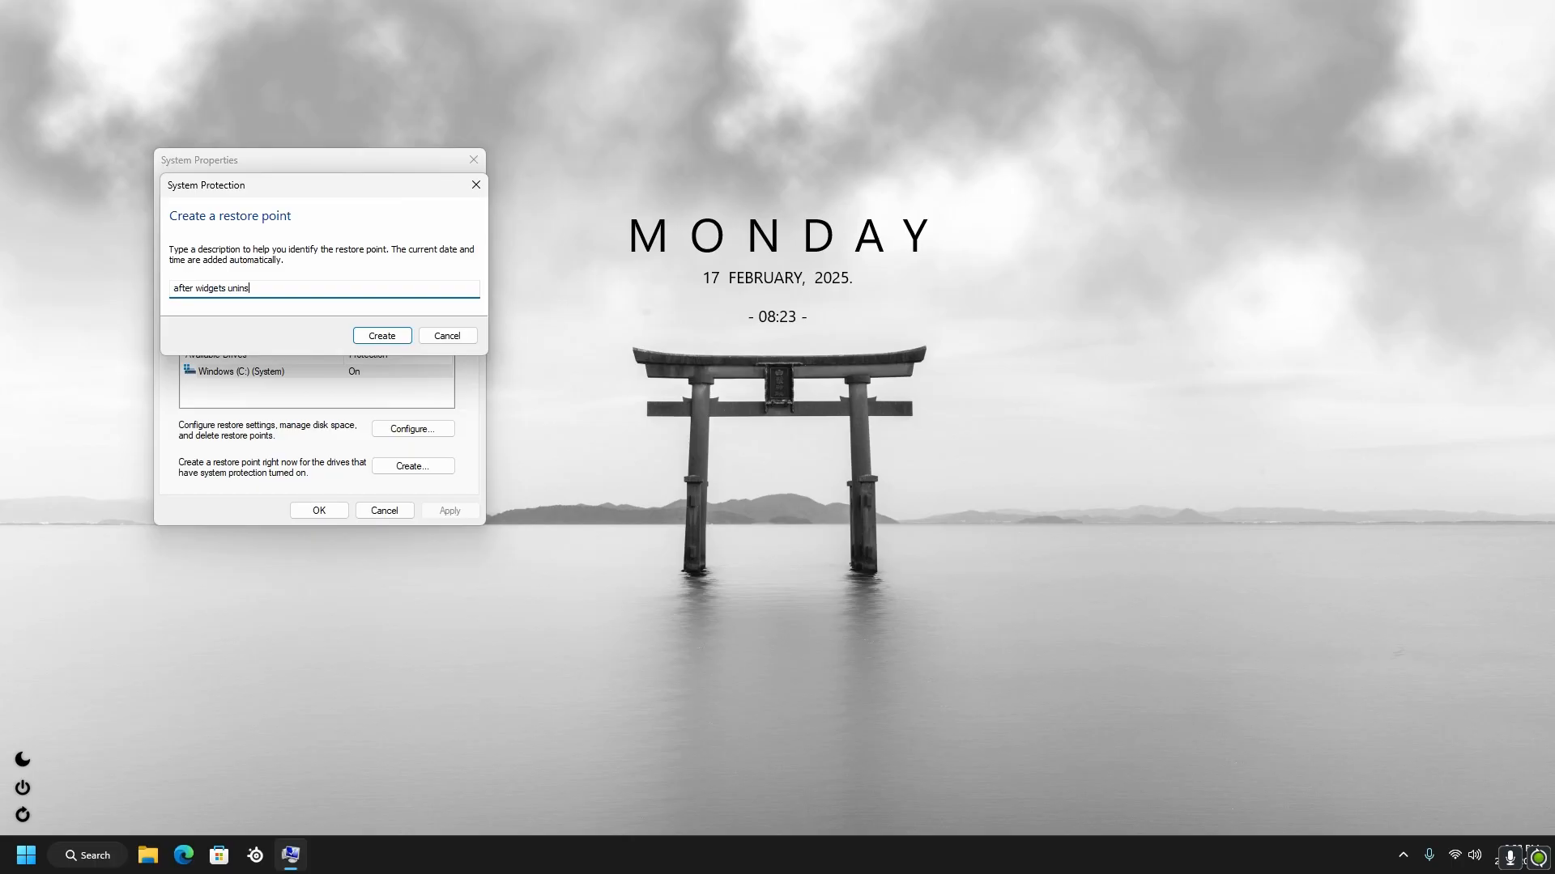
pyautogui.click(385, 336)
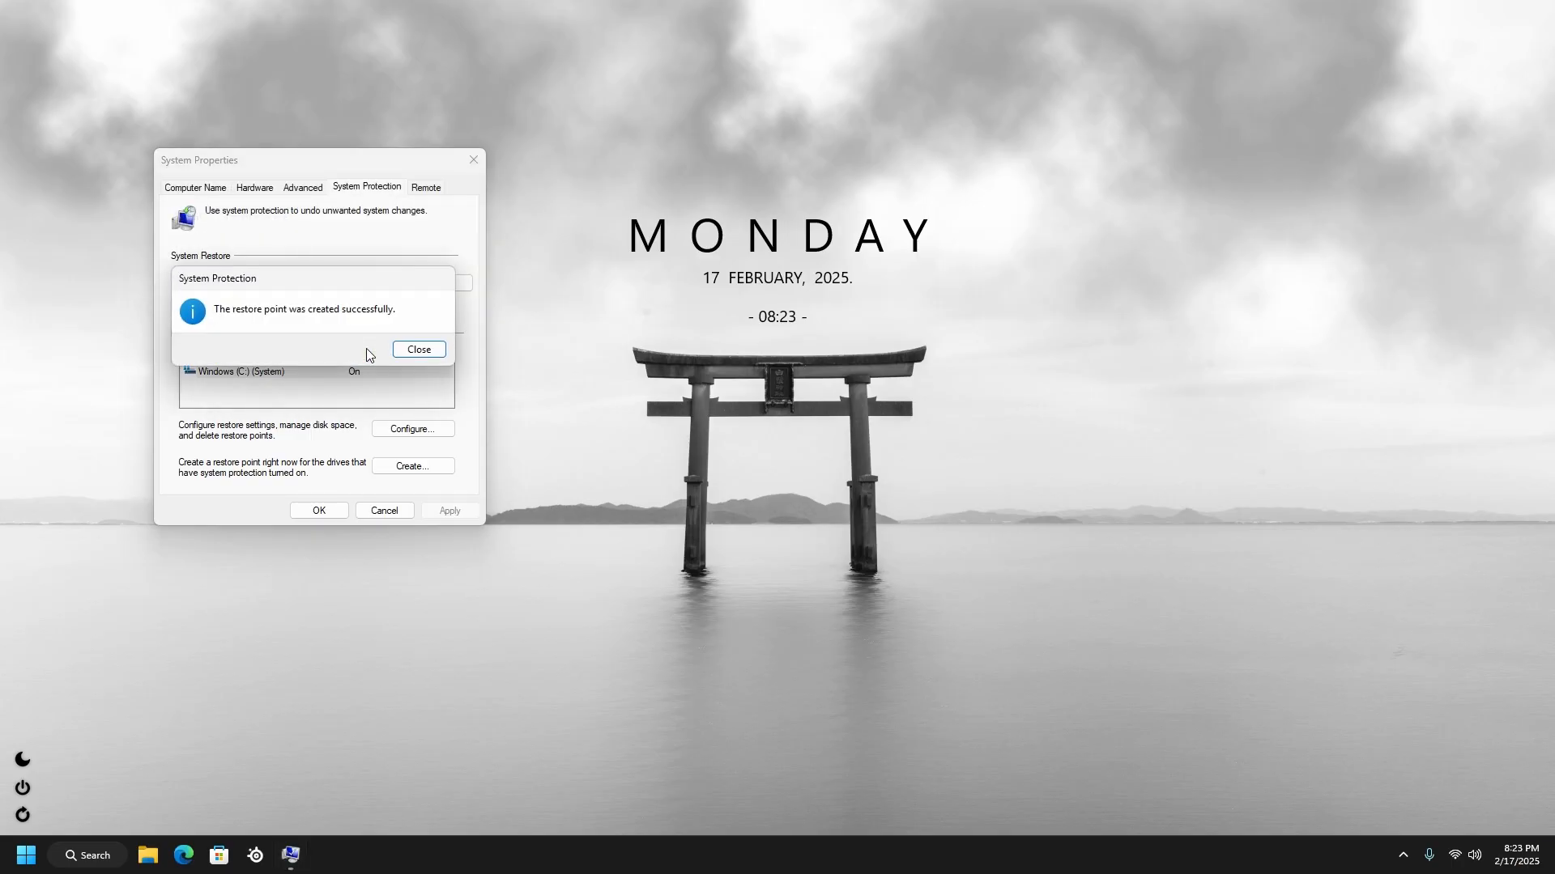
pyautogui.click(433, 351)
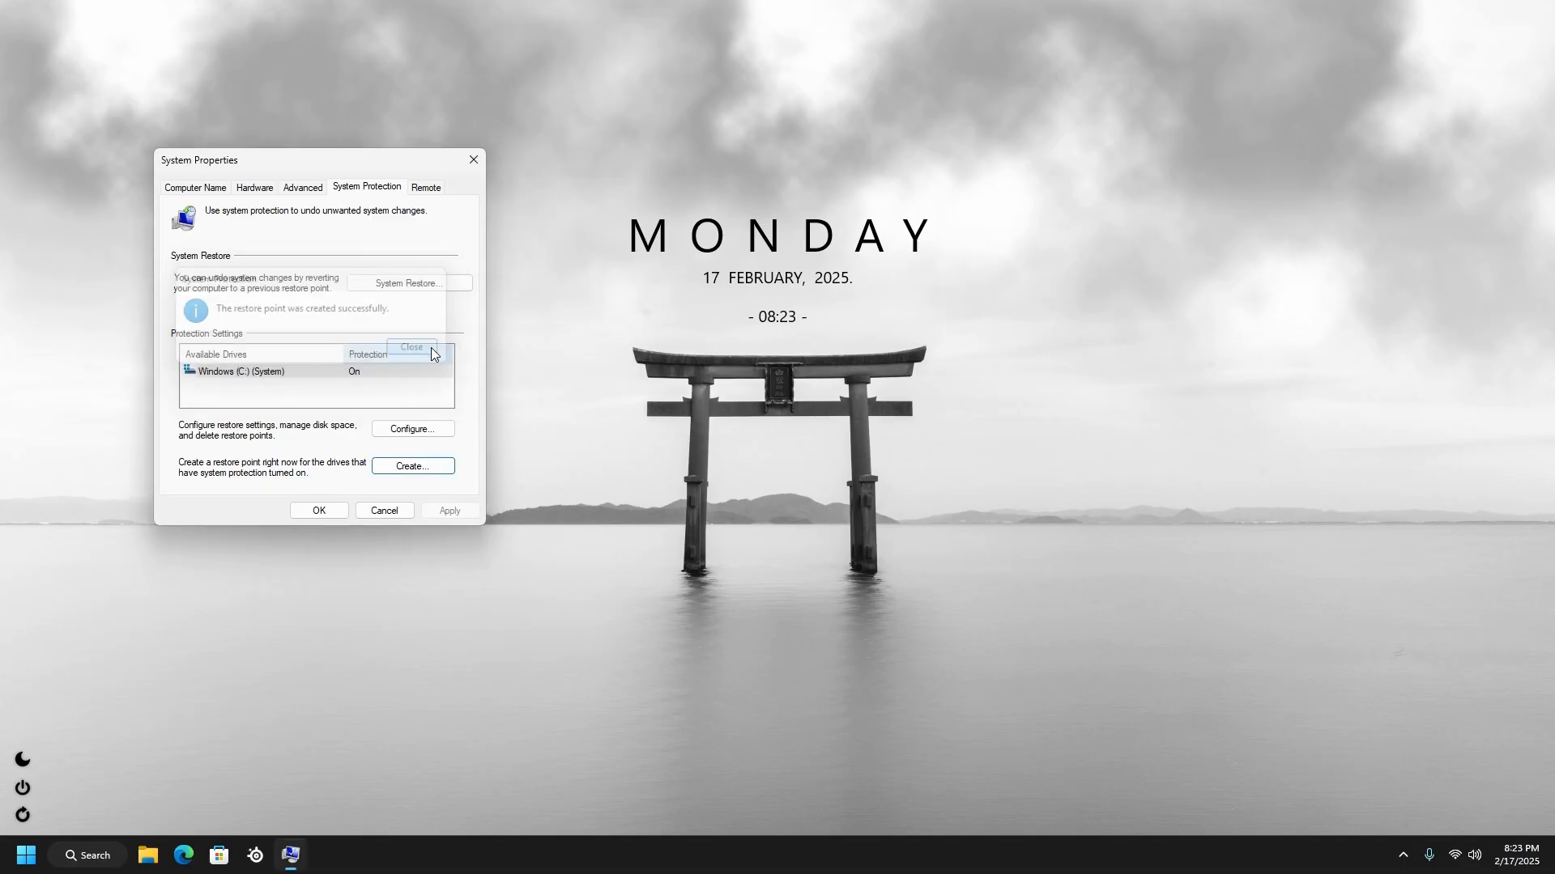
pyautogui.click(325, 509)
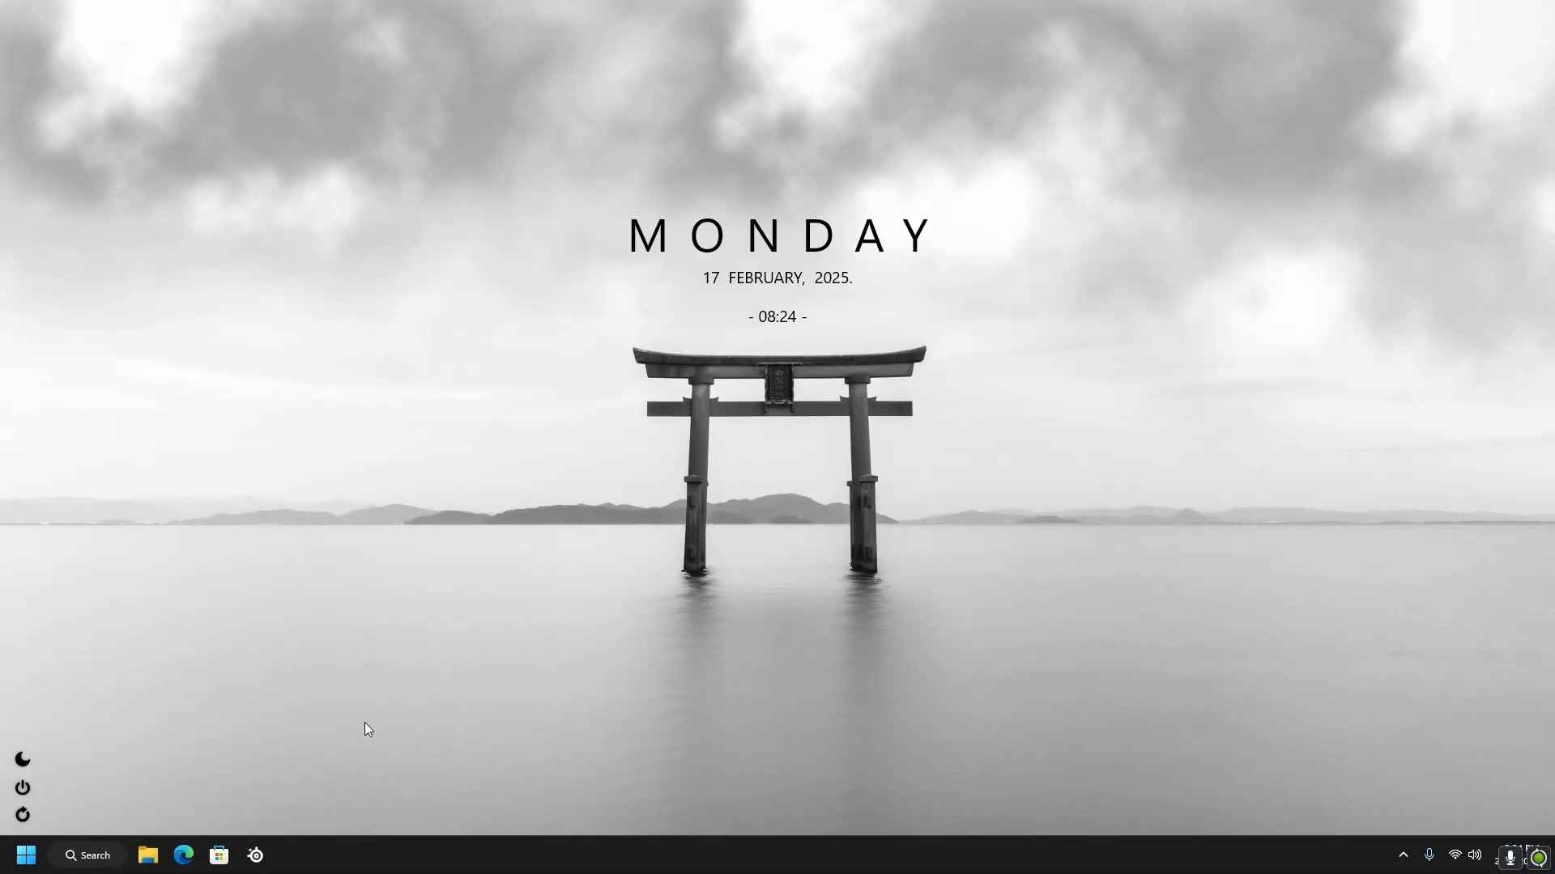
# Open Task Manager and display the list of startup apps
pyautogui.rightClick(357, 842)
pyautogui.click(358, 793)
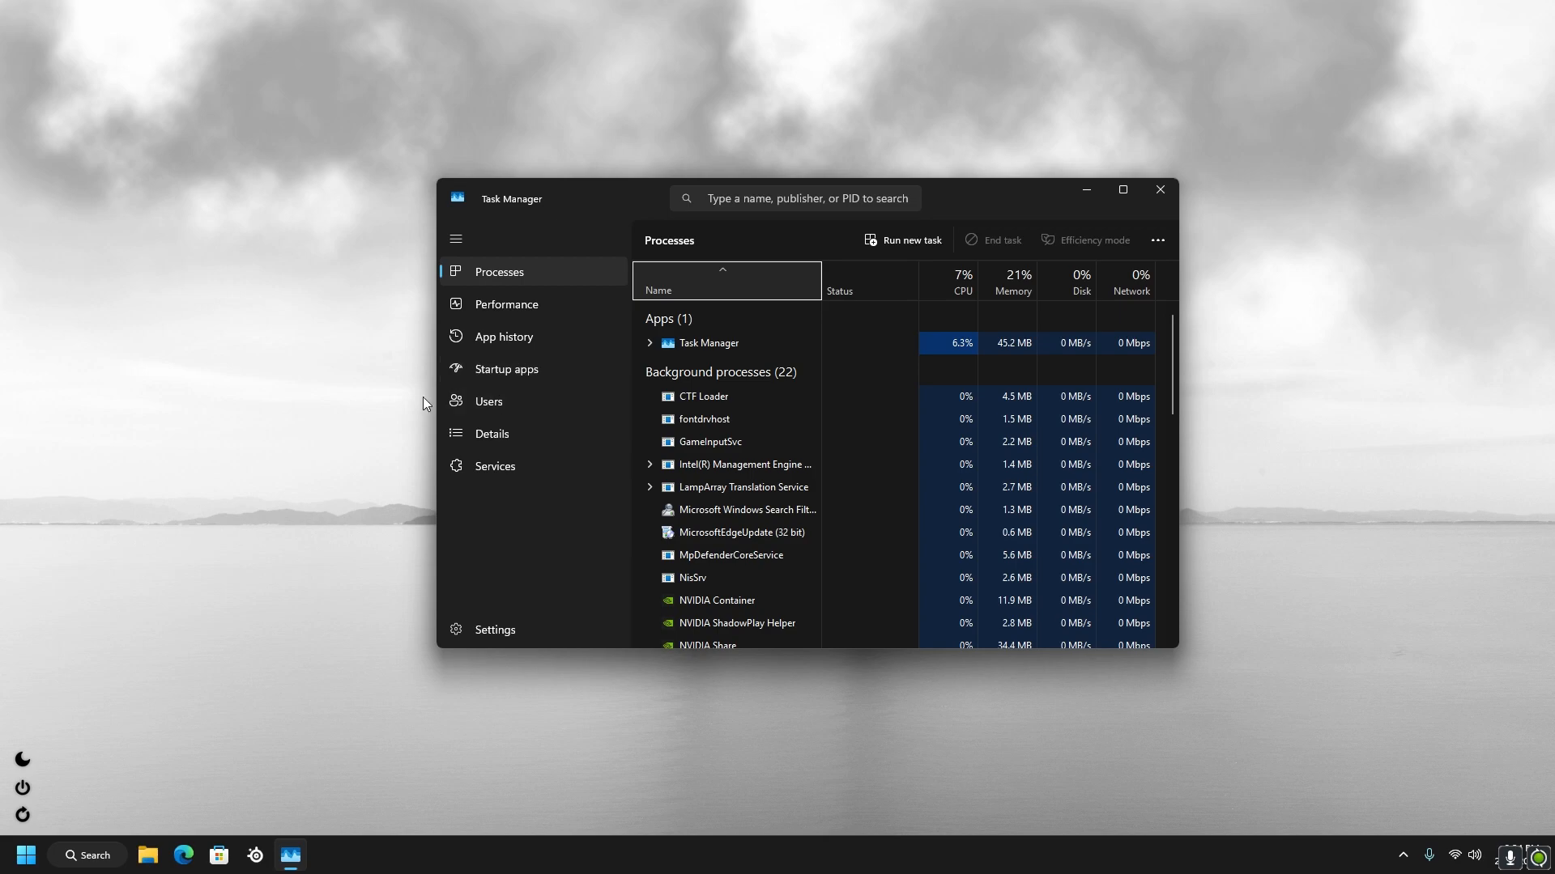
pyautogui.rightClick(375, 857)
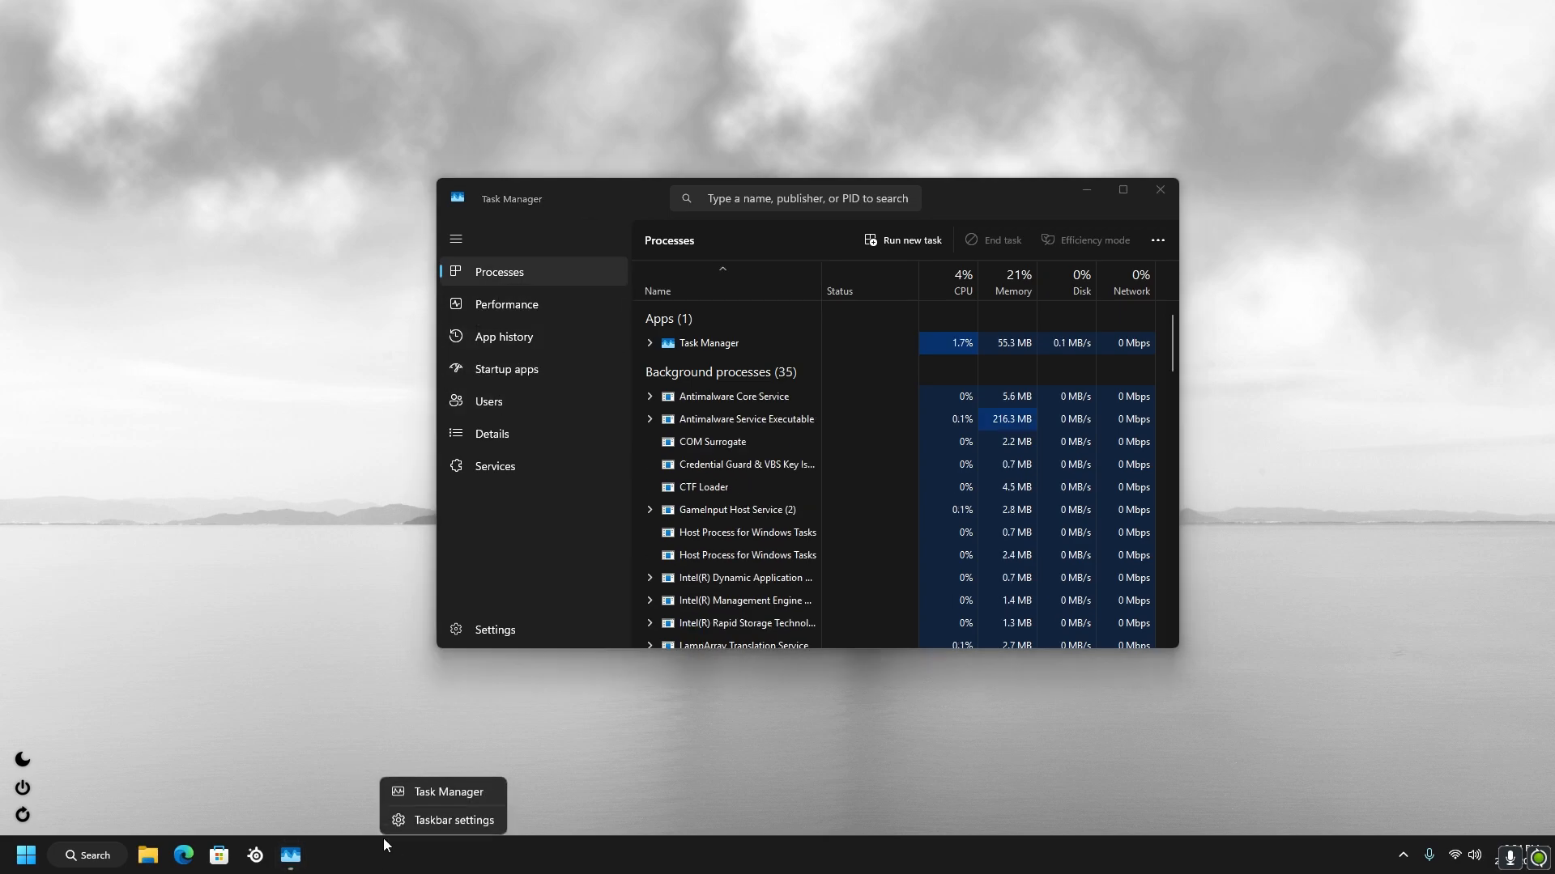
pyautogui.click(495, 365)
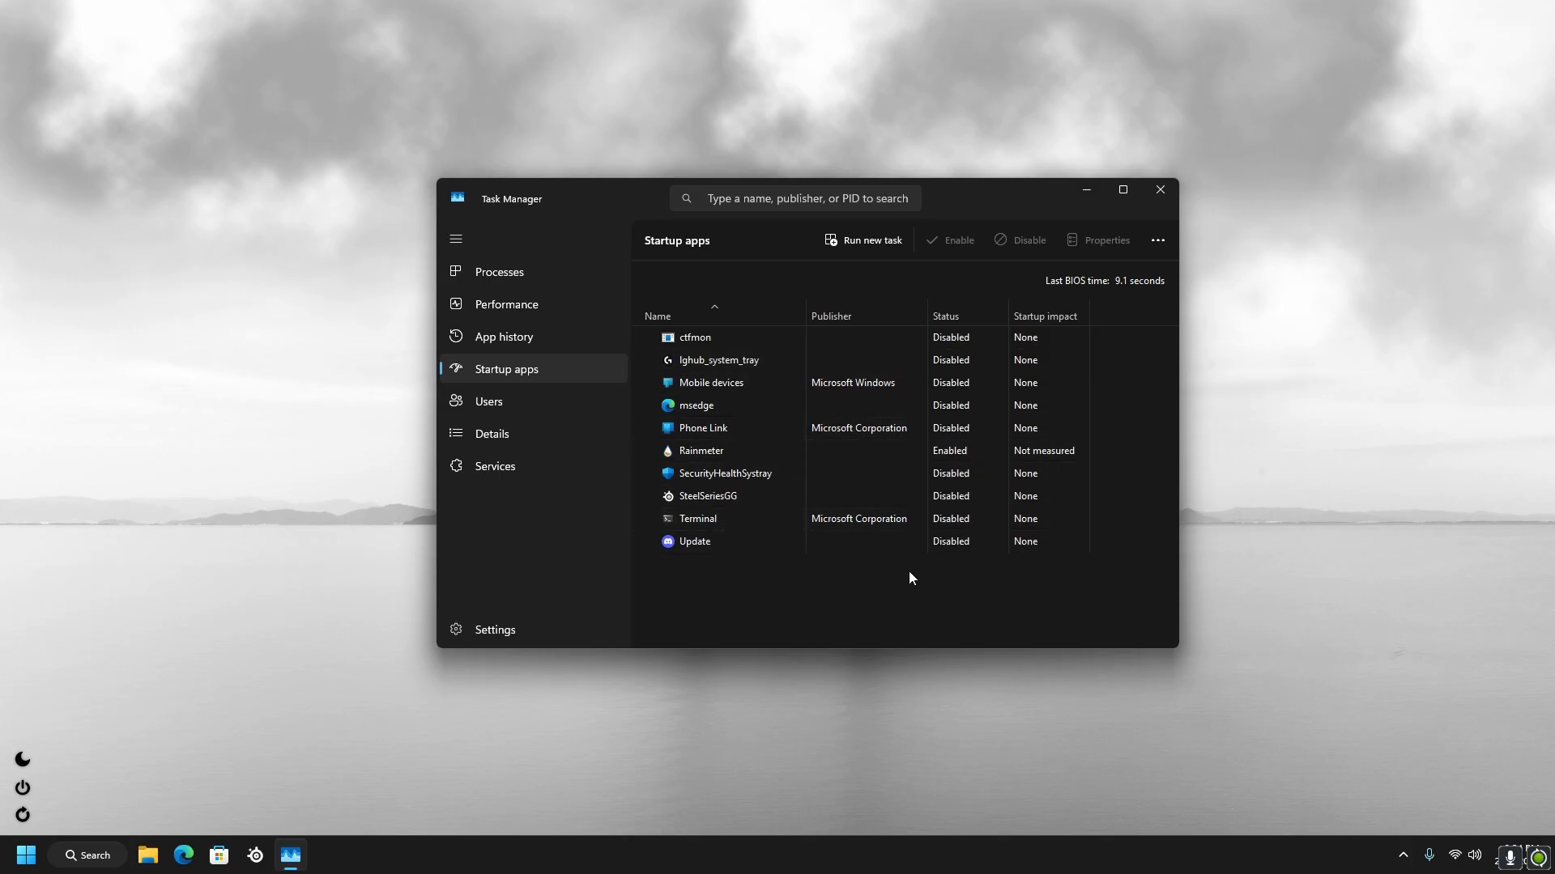
# Examine the status and available options of the Update, msedge, ctfmon and Rainmeter startup apps
pyautogui.rightClick(969, 534)
pyautogui.rightClick(968, 409)
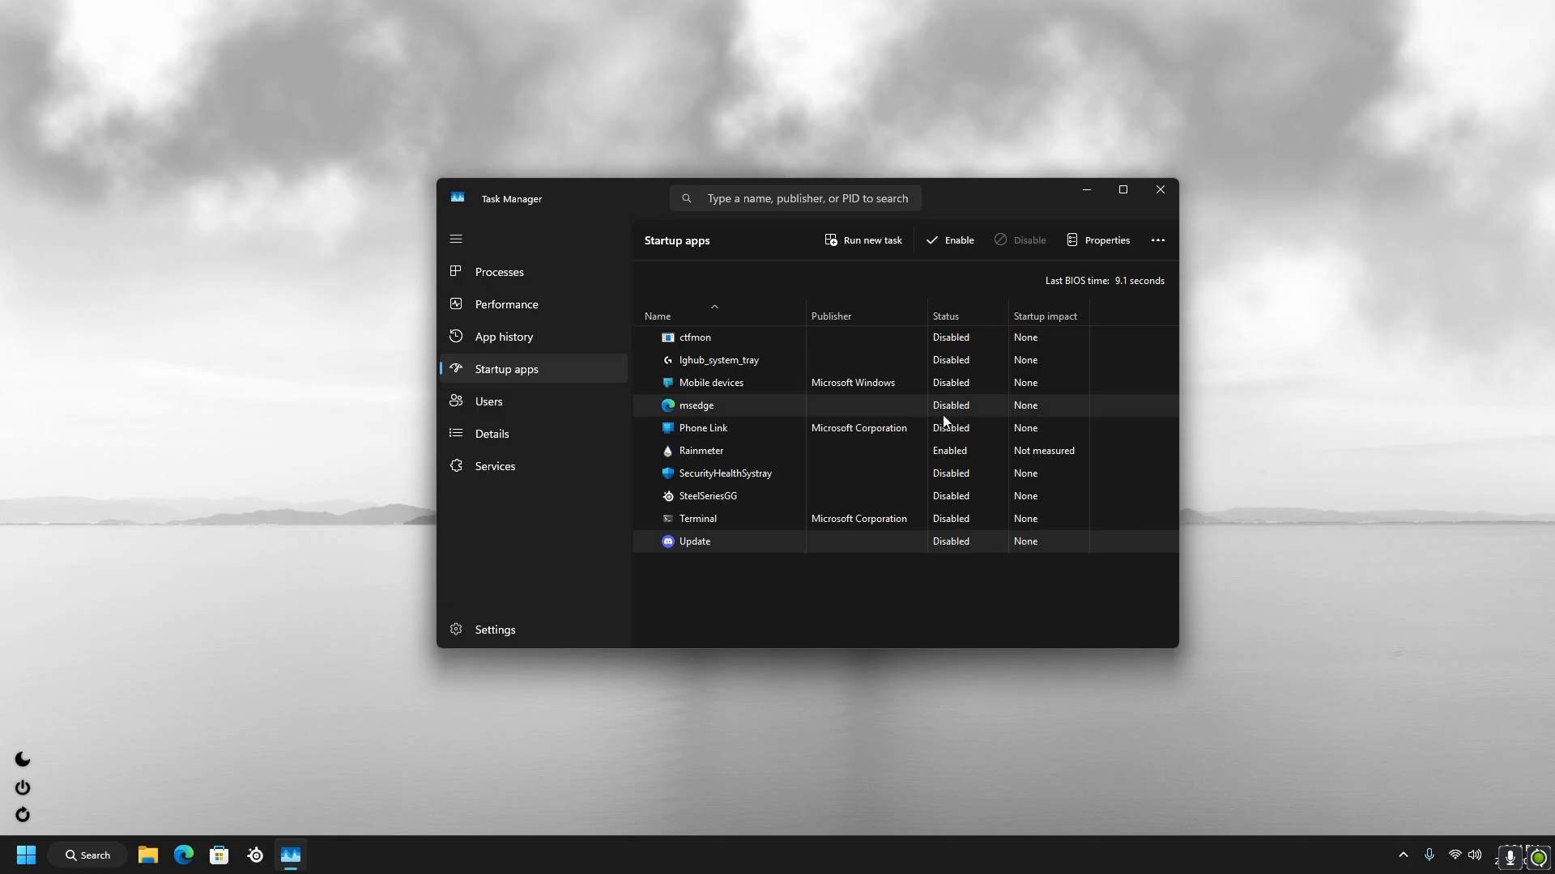
pyautogui.click(842, 605)
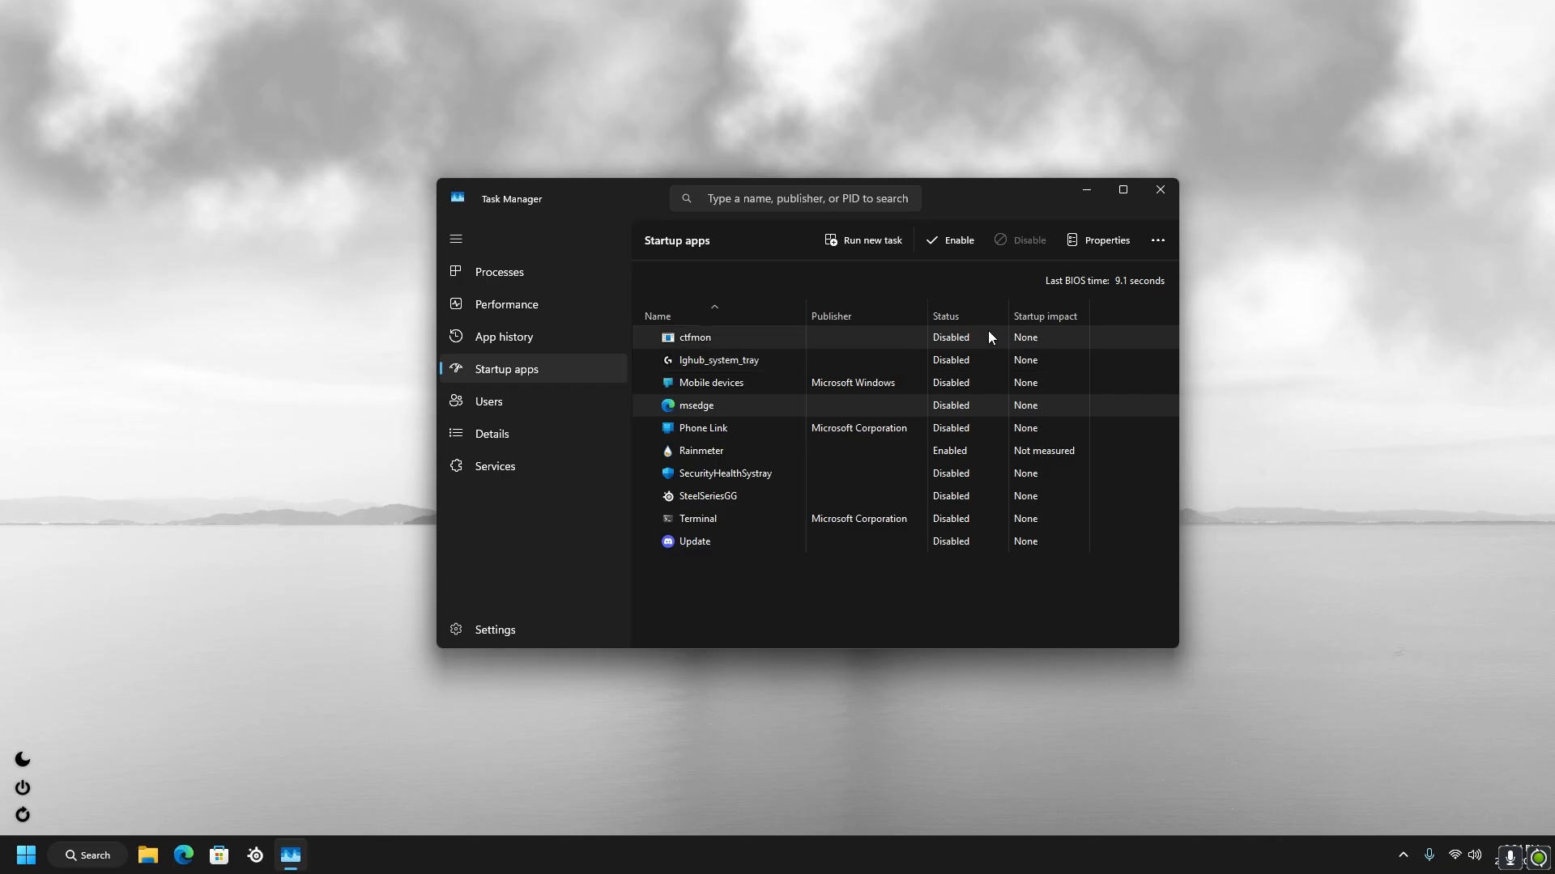
pyautogui.rightClick(951, 332)
pyautogui.rightClick(928, 337)
pyautogui.click(921, 286)
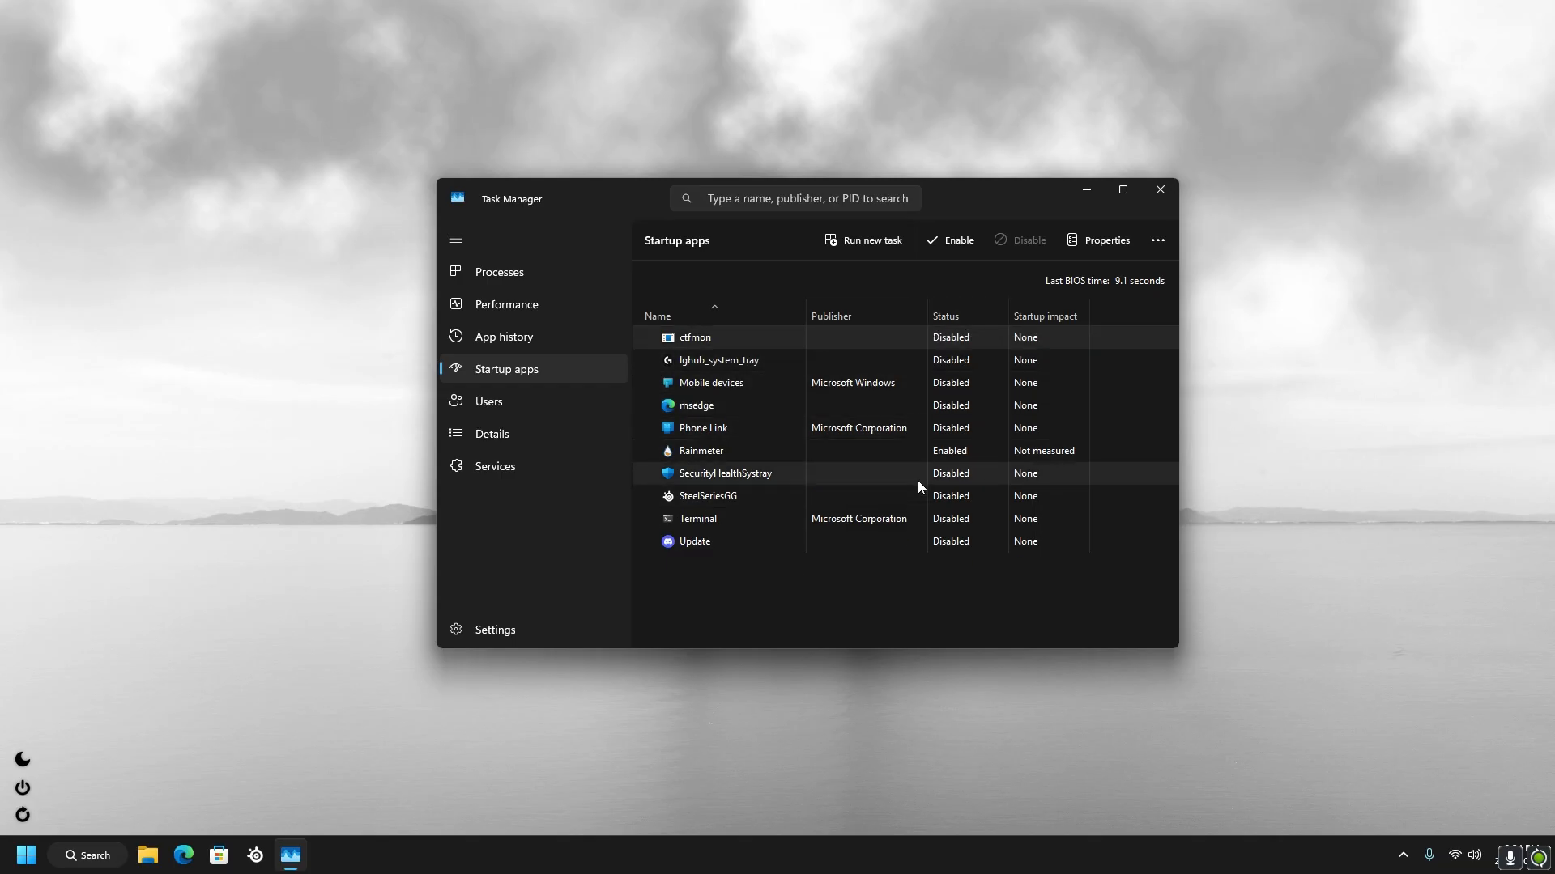
pyautogui.rightClick(954, 457)
pyautogui.click(784, 615)
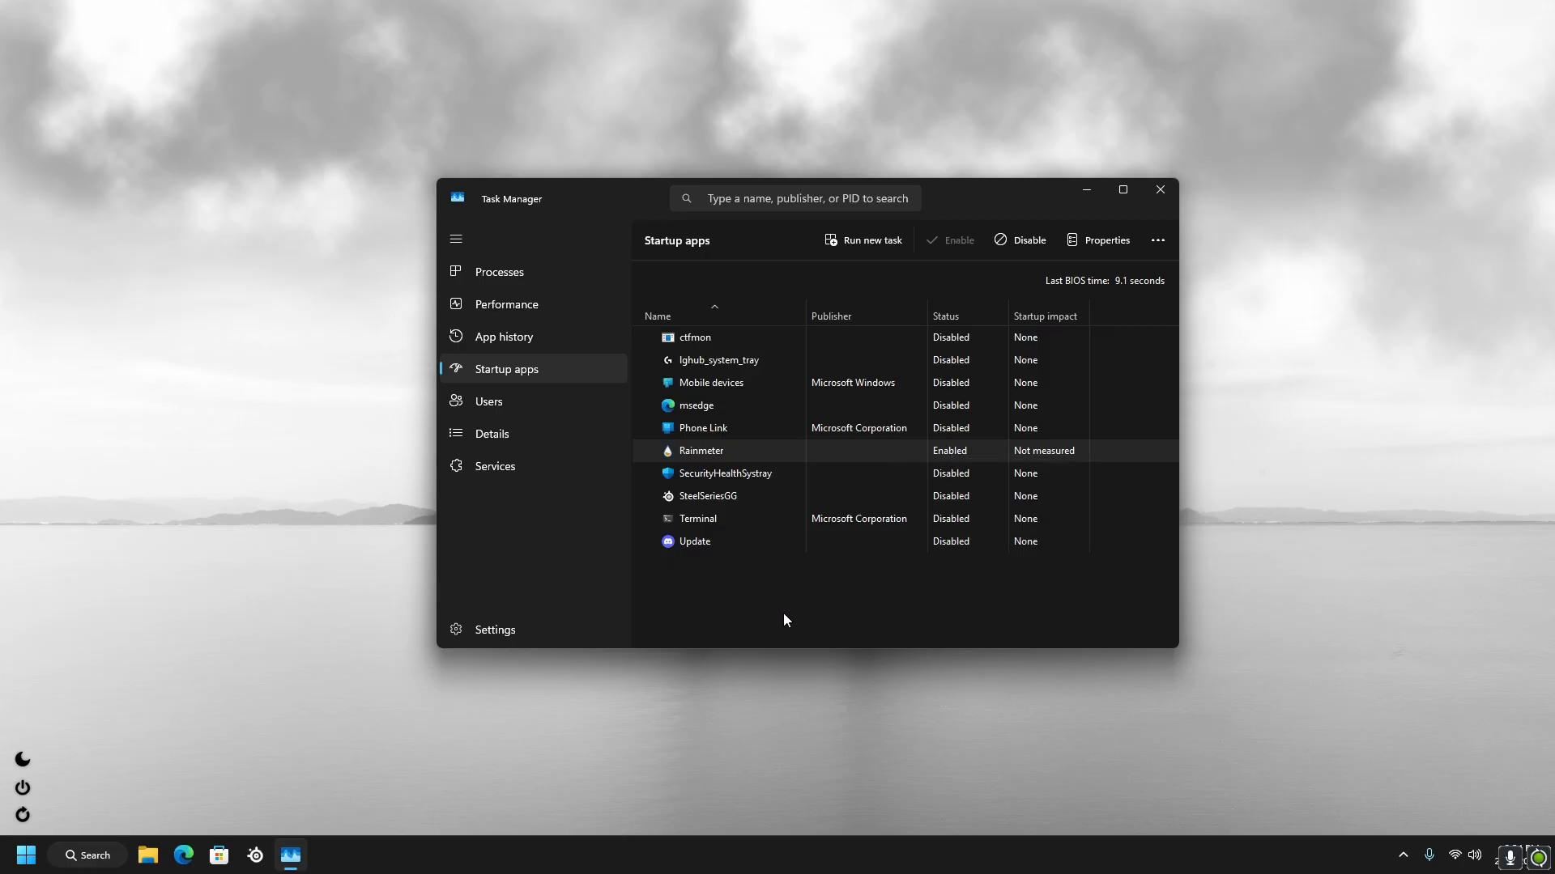
pyautogui.click(1087, 191)
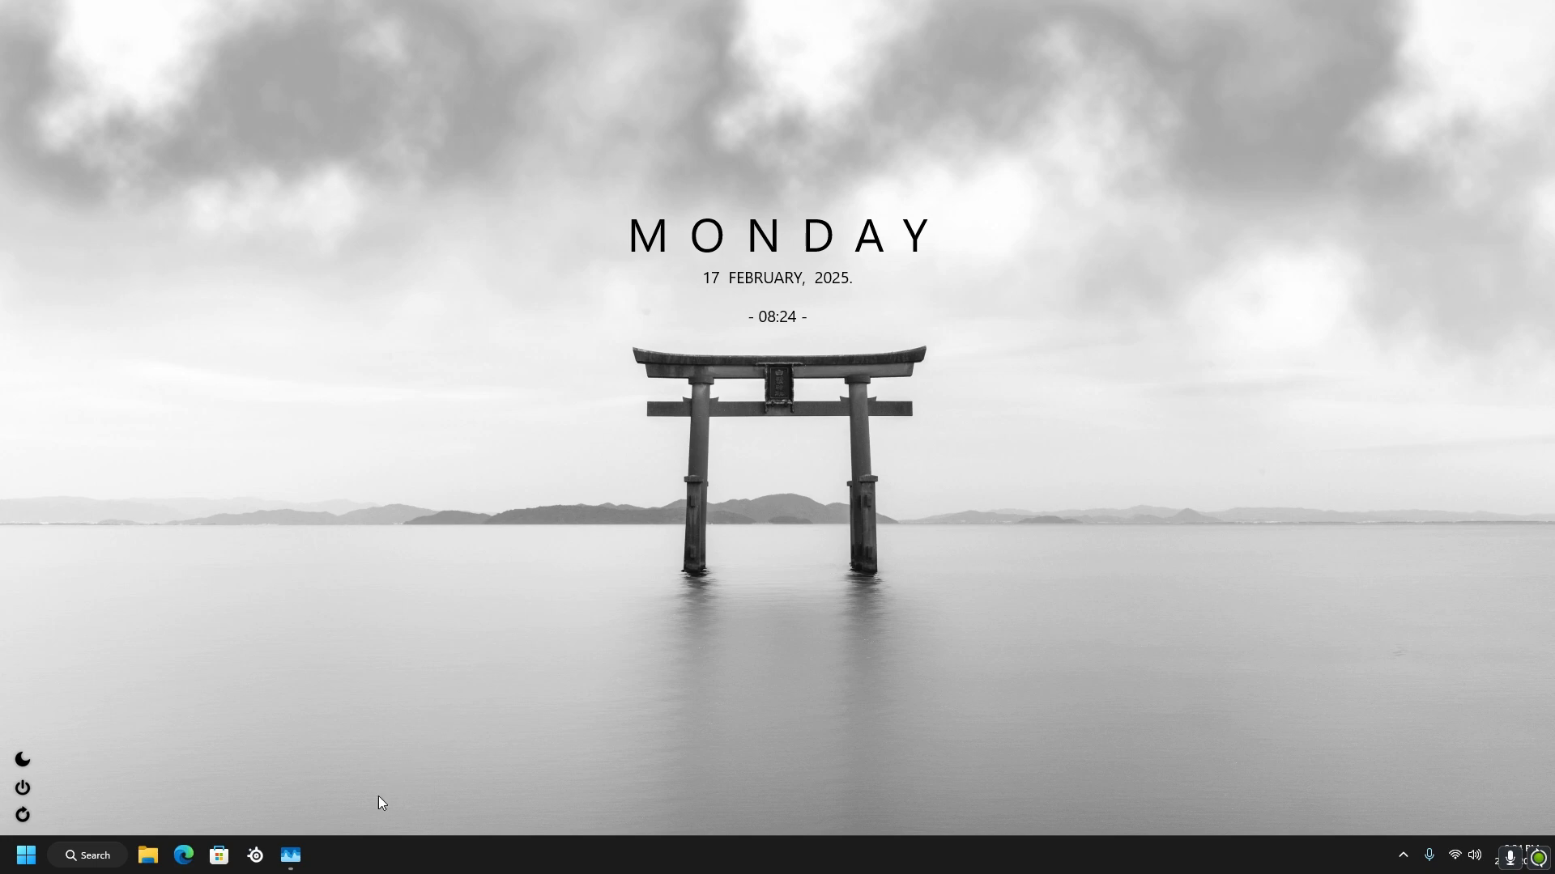
pyautogui.click(289, 857)
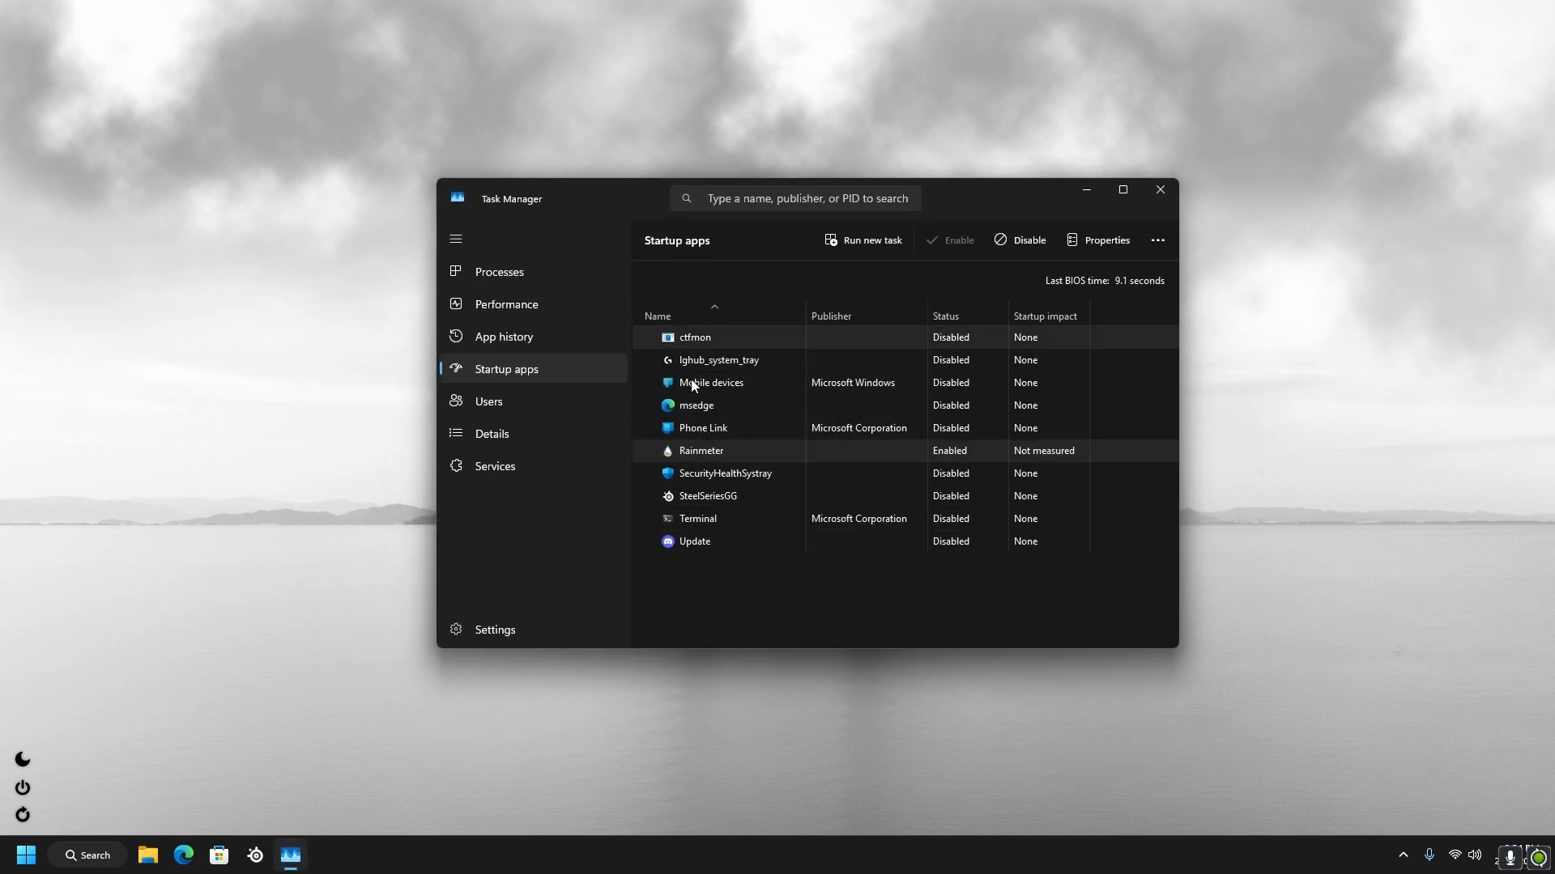
pyautogui.rightClick(799, 551)
pyautogui.click(704, 582)
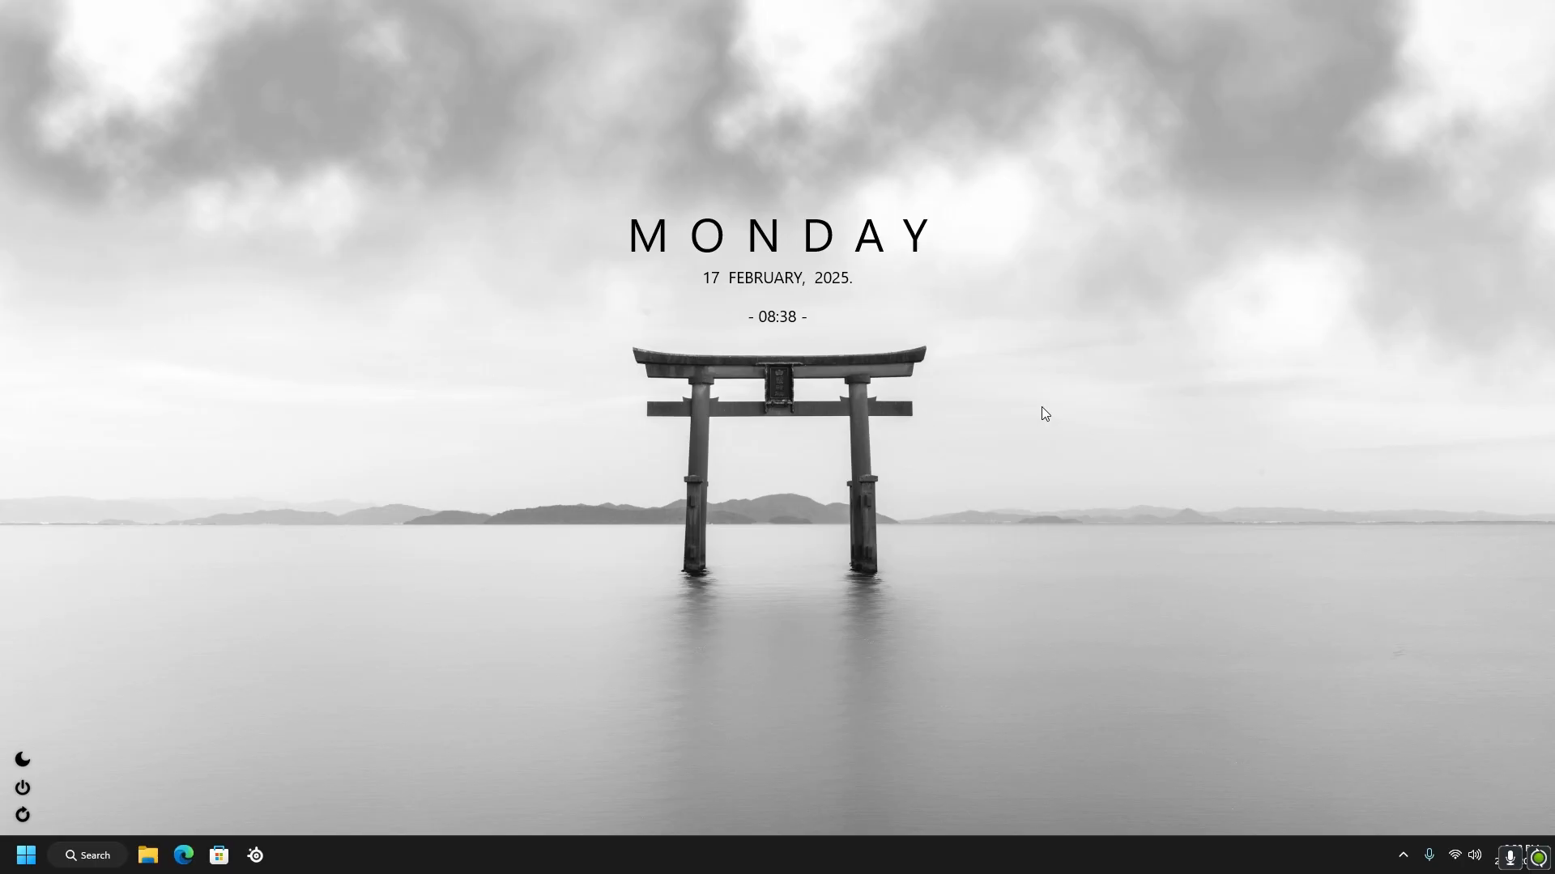
# Open the Windows Services console by running services.msc
pyautogui.press('super+r')
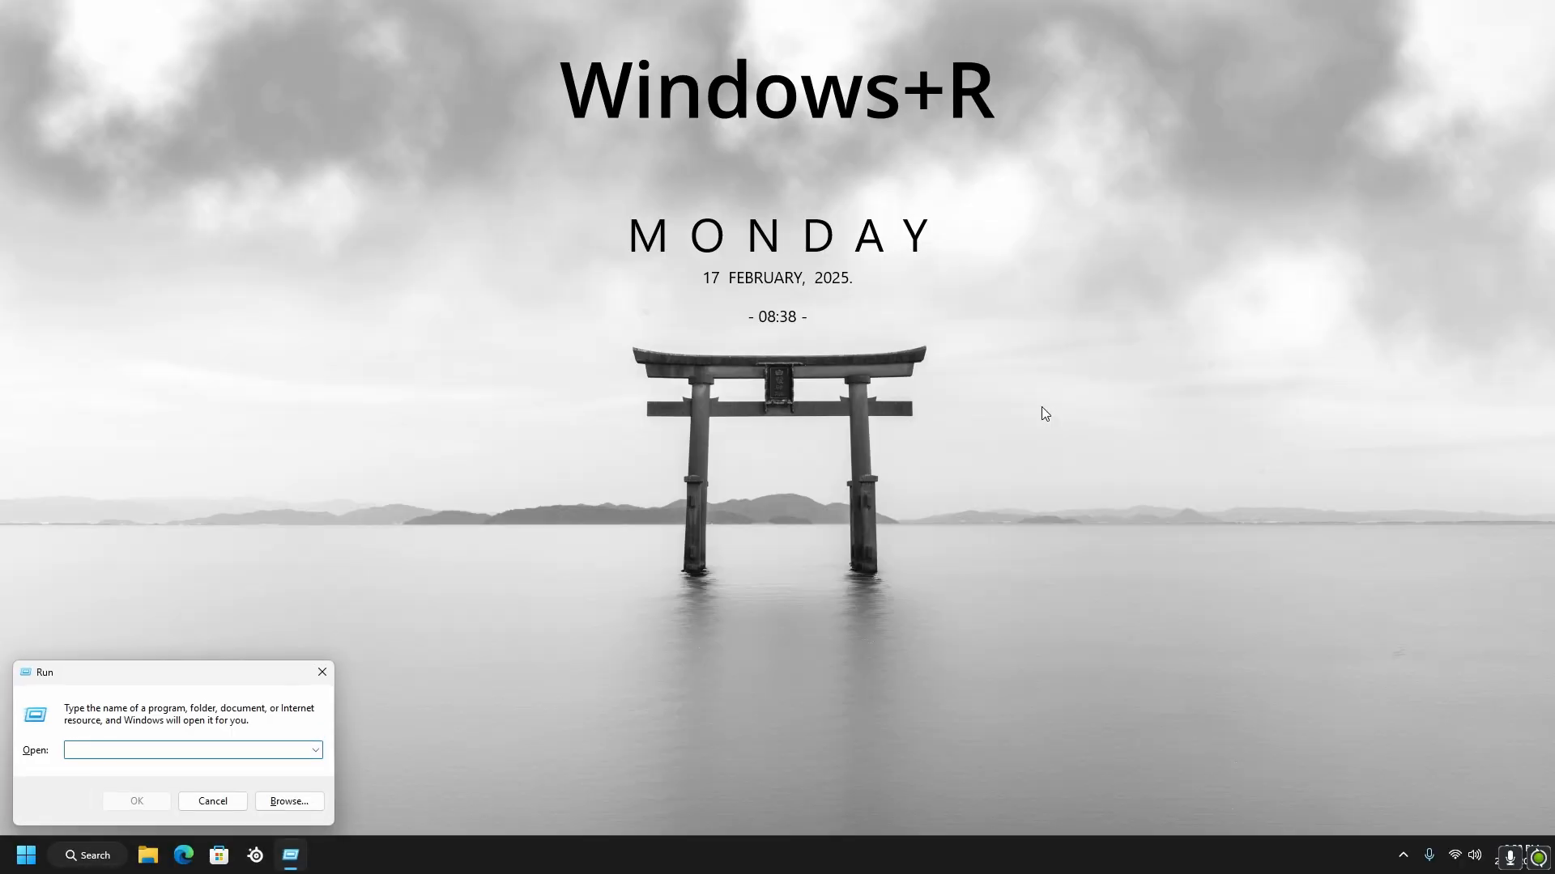
pyautogui.write('services')
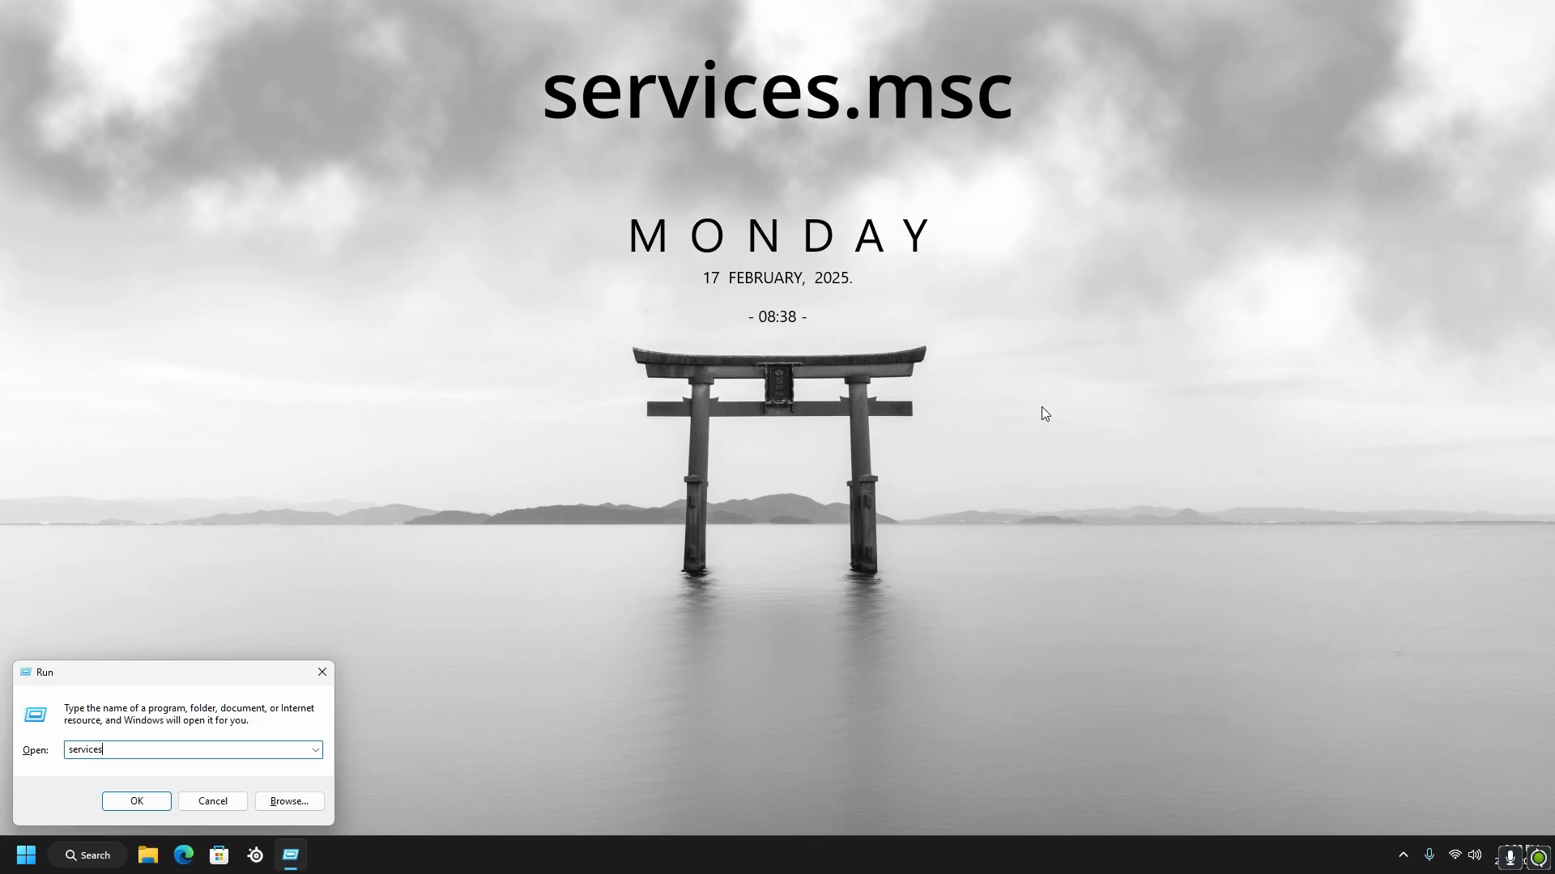
pyautogui.write('.msc')
pyautogui.click(170, 803)
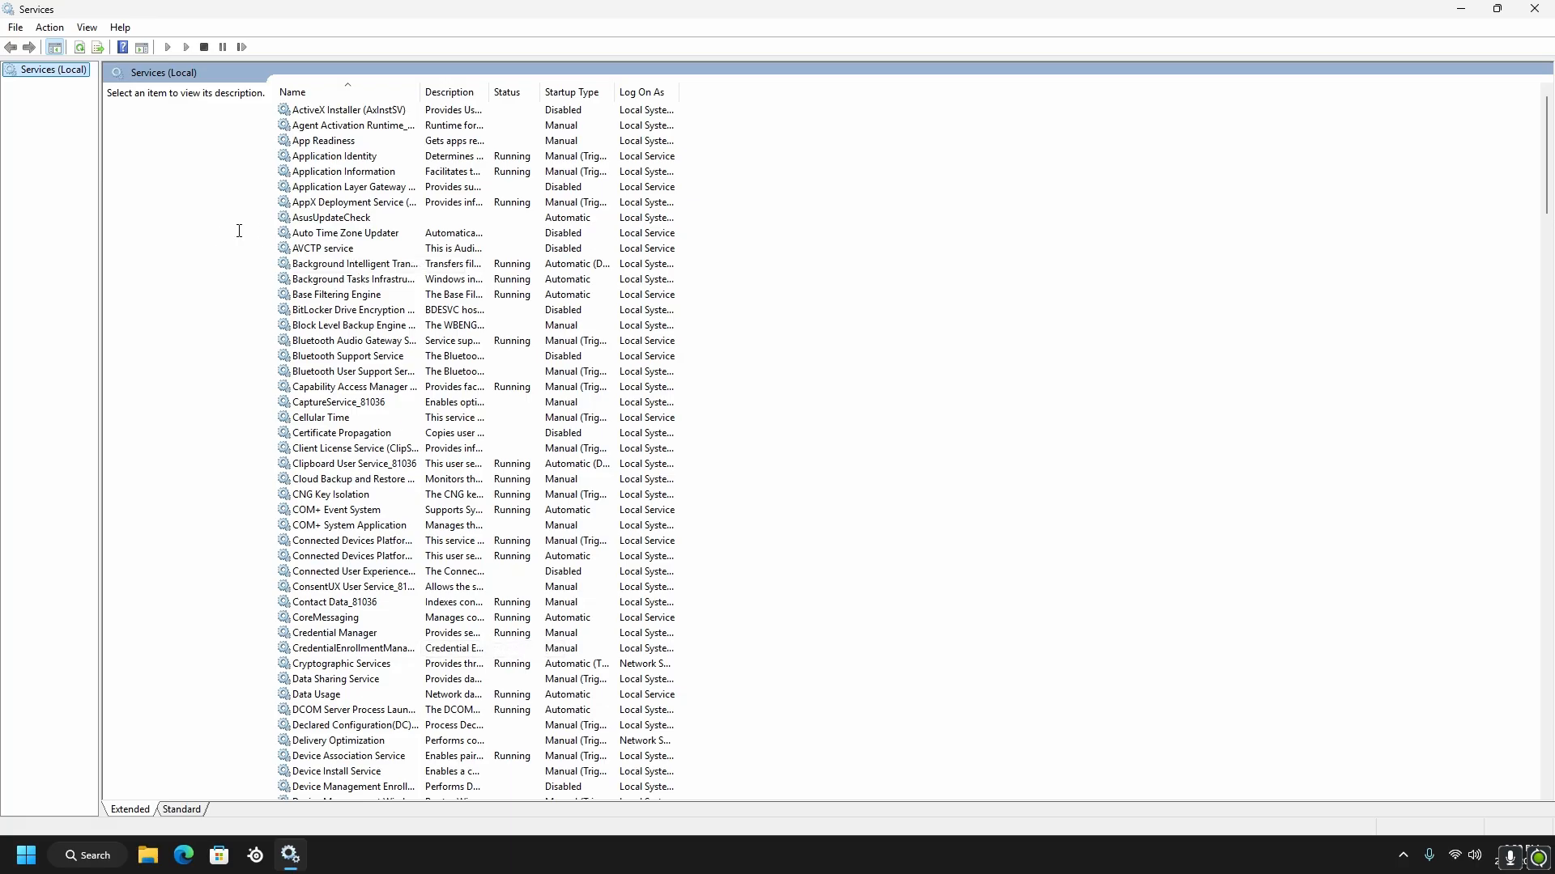
pyautogui.scroll(-4, 427, 371)
pyautogui.scroll(4, 365, 324)
pyautogui.scroll(-3, 409, 484)
pyautogui.scroll(3, 408, 484)
pyautogui.scroll(-1, 409, 486)
pyautogui.scroll(1, 421, 518)
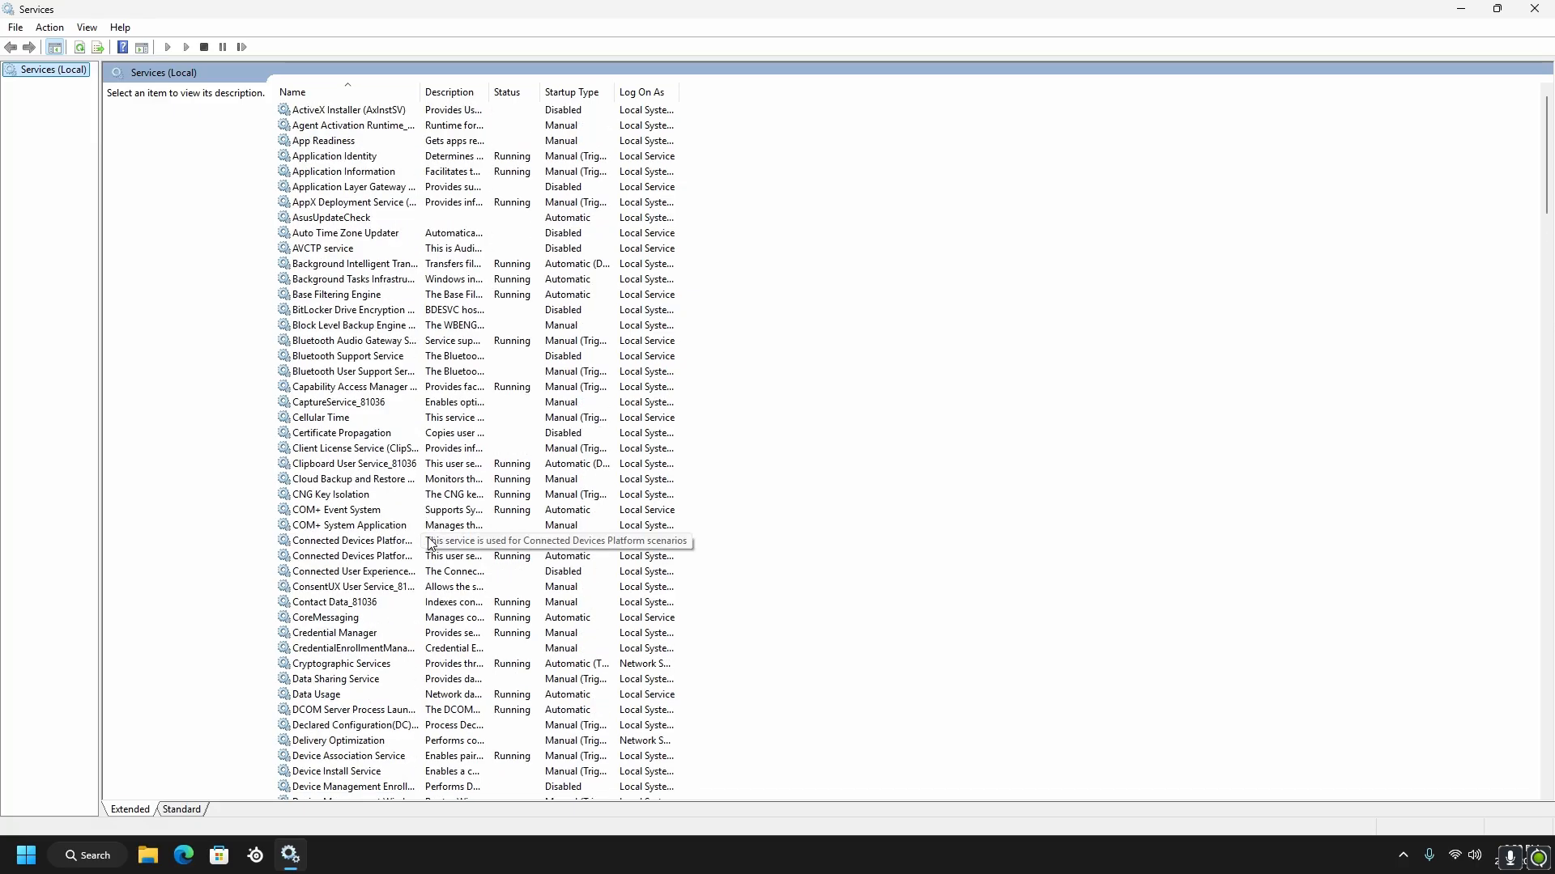
# Set the startup type of the Xbox Live Networking Service to Disabled and apply it
pyautogui.press('End')
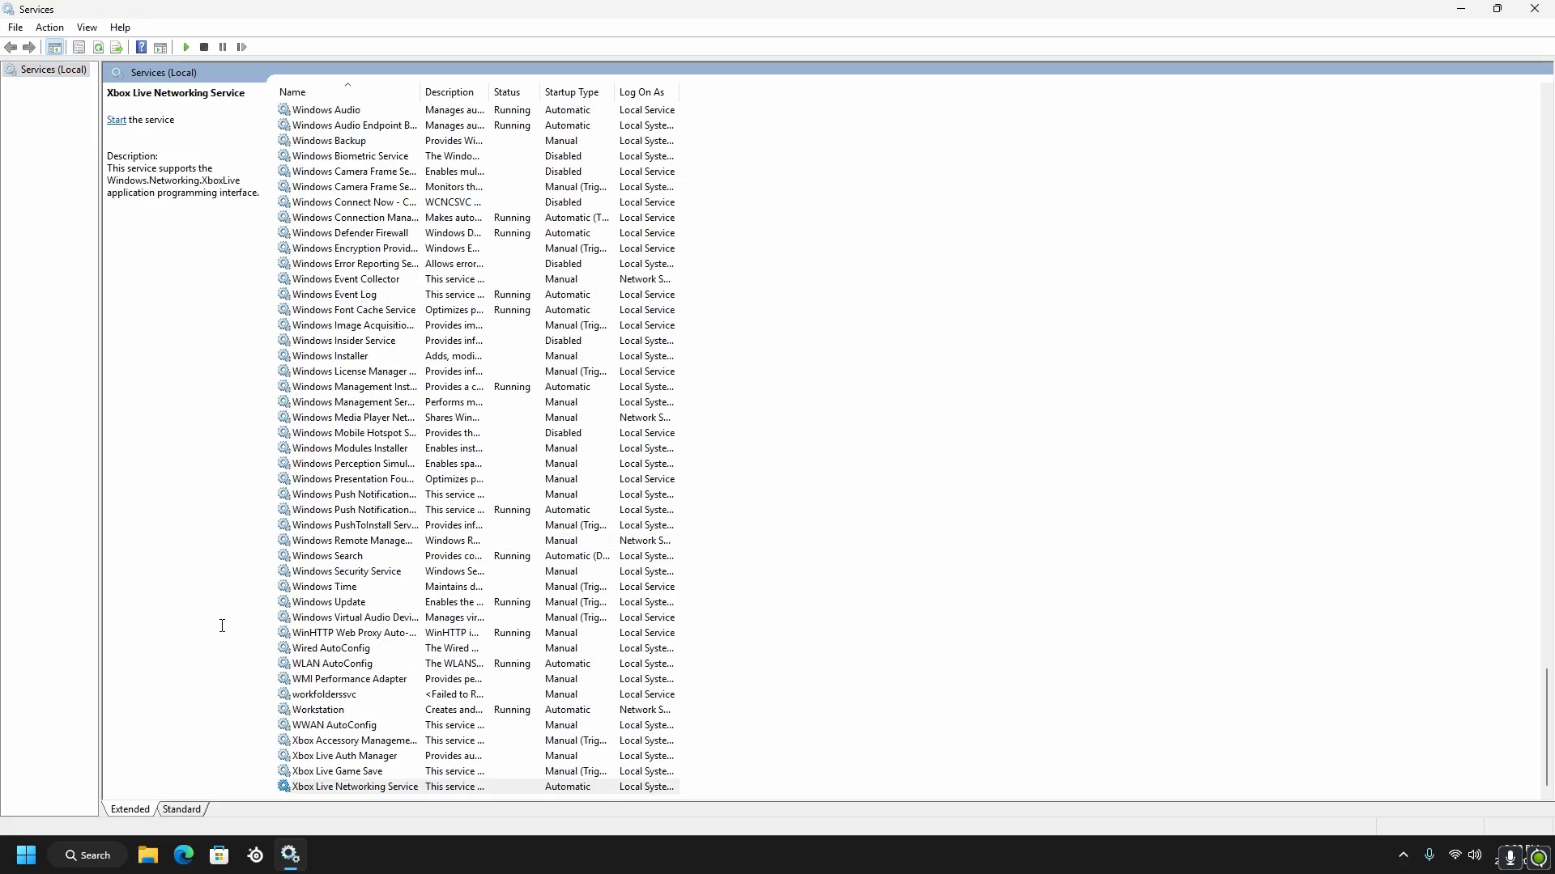
pyautogui.rightClick(307, 796)
pyautogui.click(374, 754)
pyautogui.click(733, 407)
pyautogui.click(733, 455)
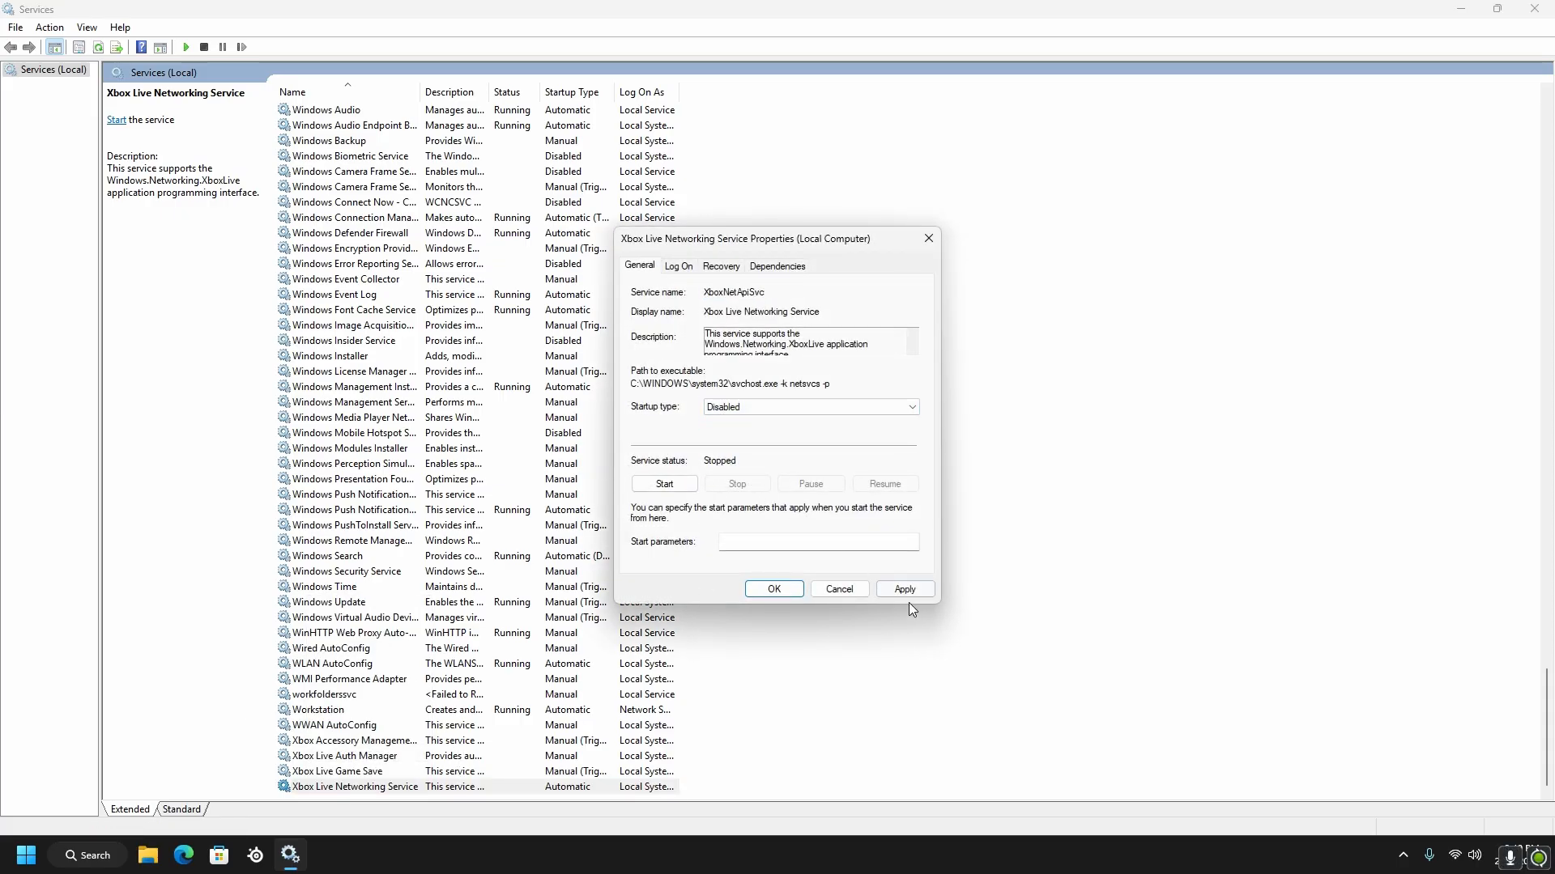
pyautogui.click(904, 590)
pyautogui.click(774, 589)
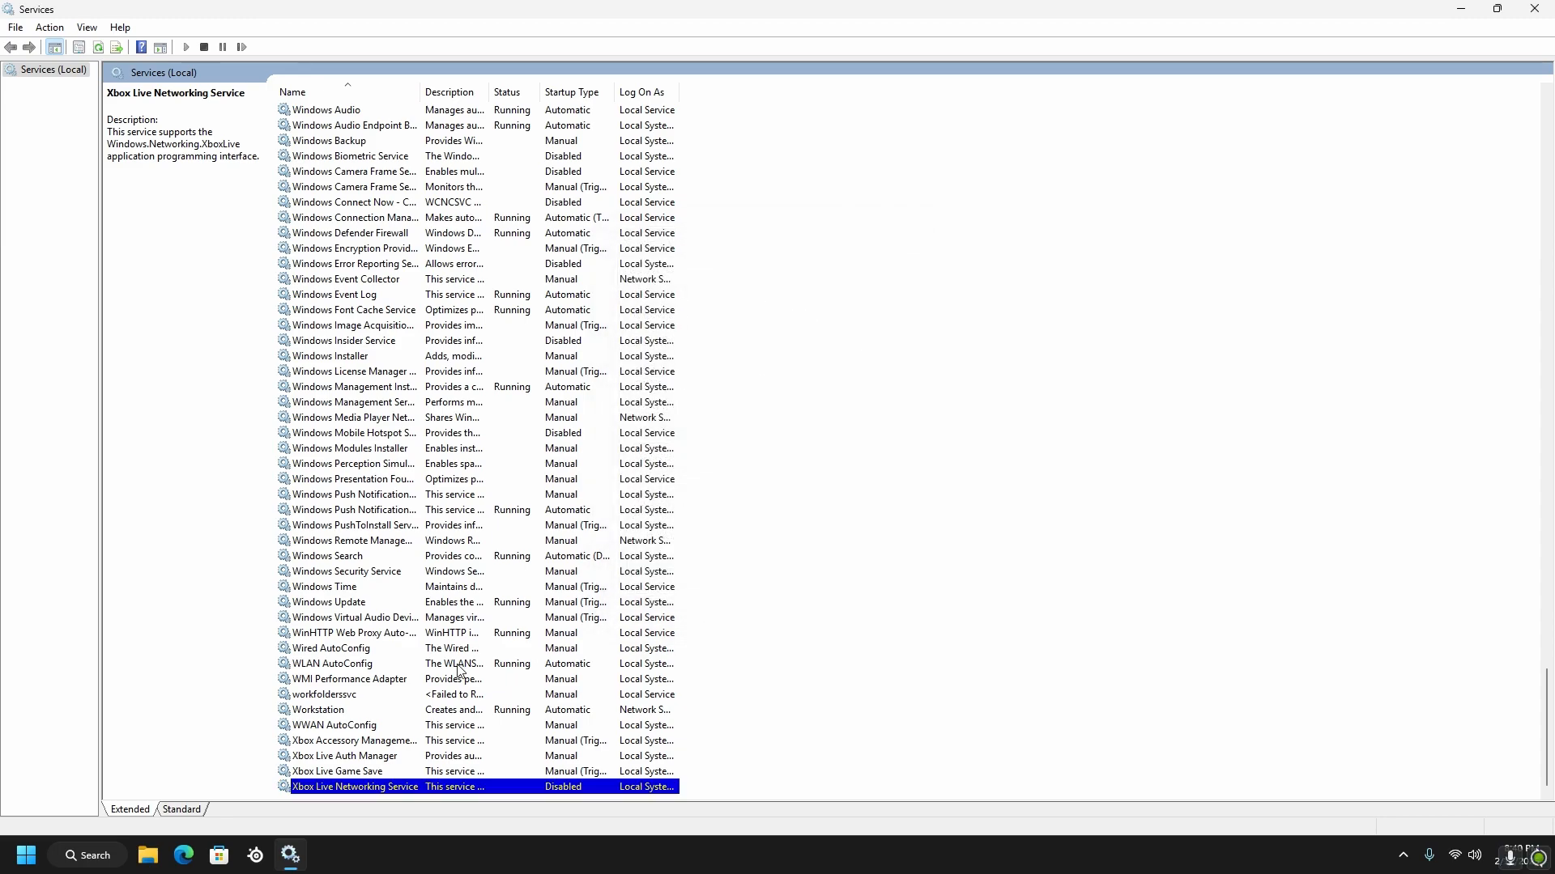
# Set the startup type of the Xbox Live Game Save service to Disabled and apply it
pyautogui.rightClick(328, 776)
pyautogui.click(372, 734)
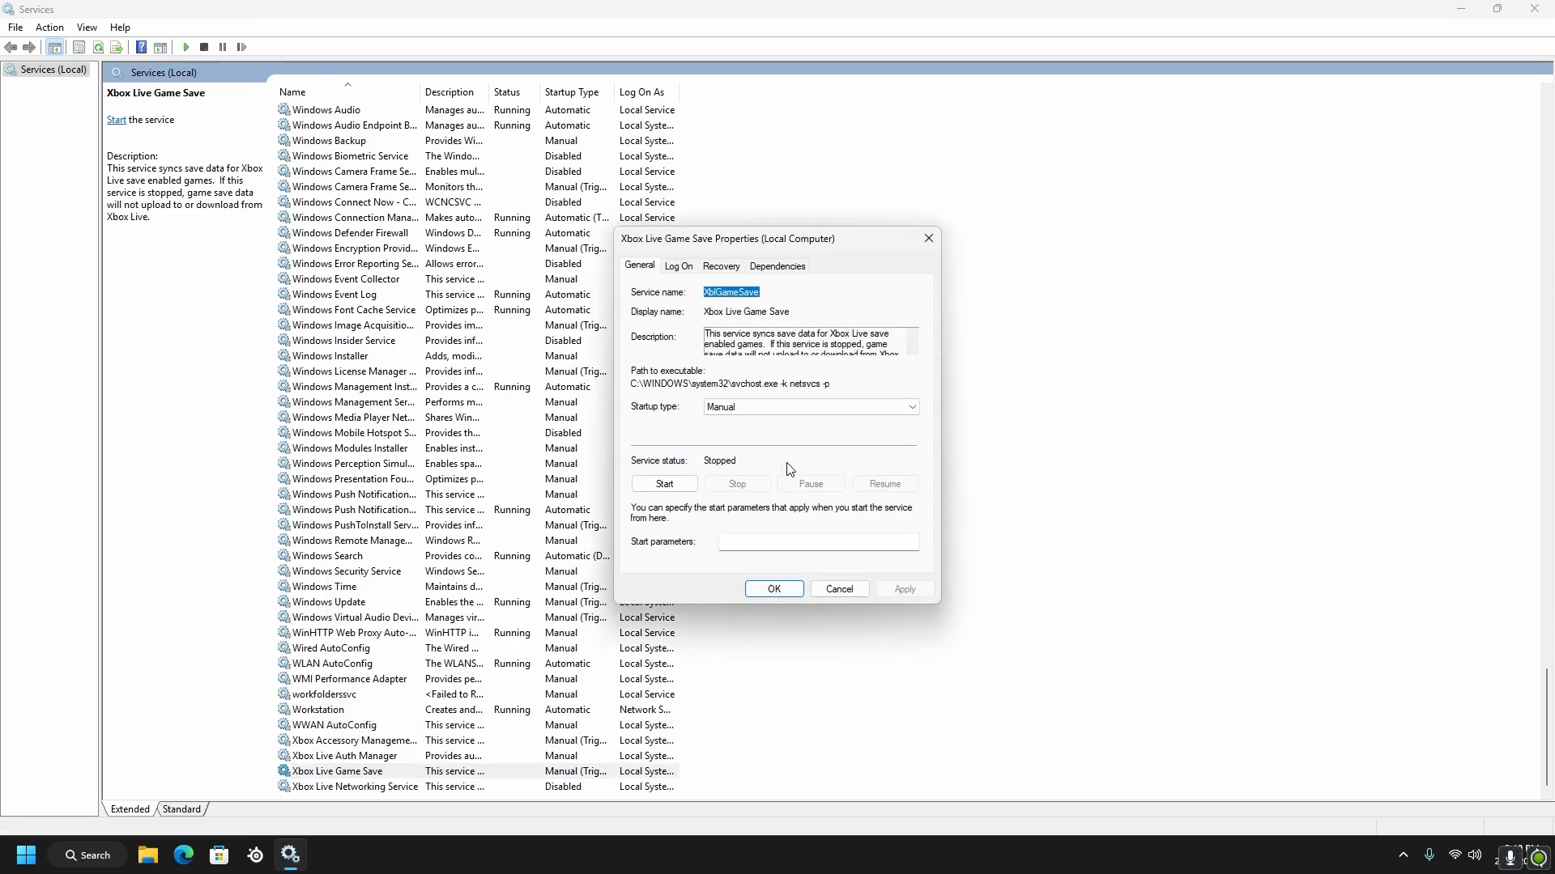
pyautogui.click(751, 408)
pyautogui.click(751, 455)
pyautogui.click(904, 590)
pyautogui.click(774, 590)
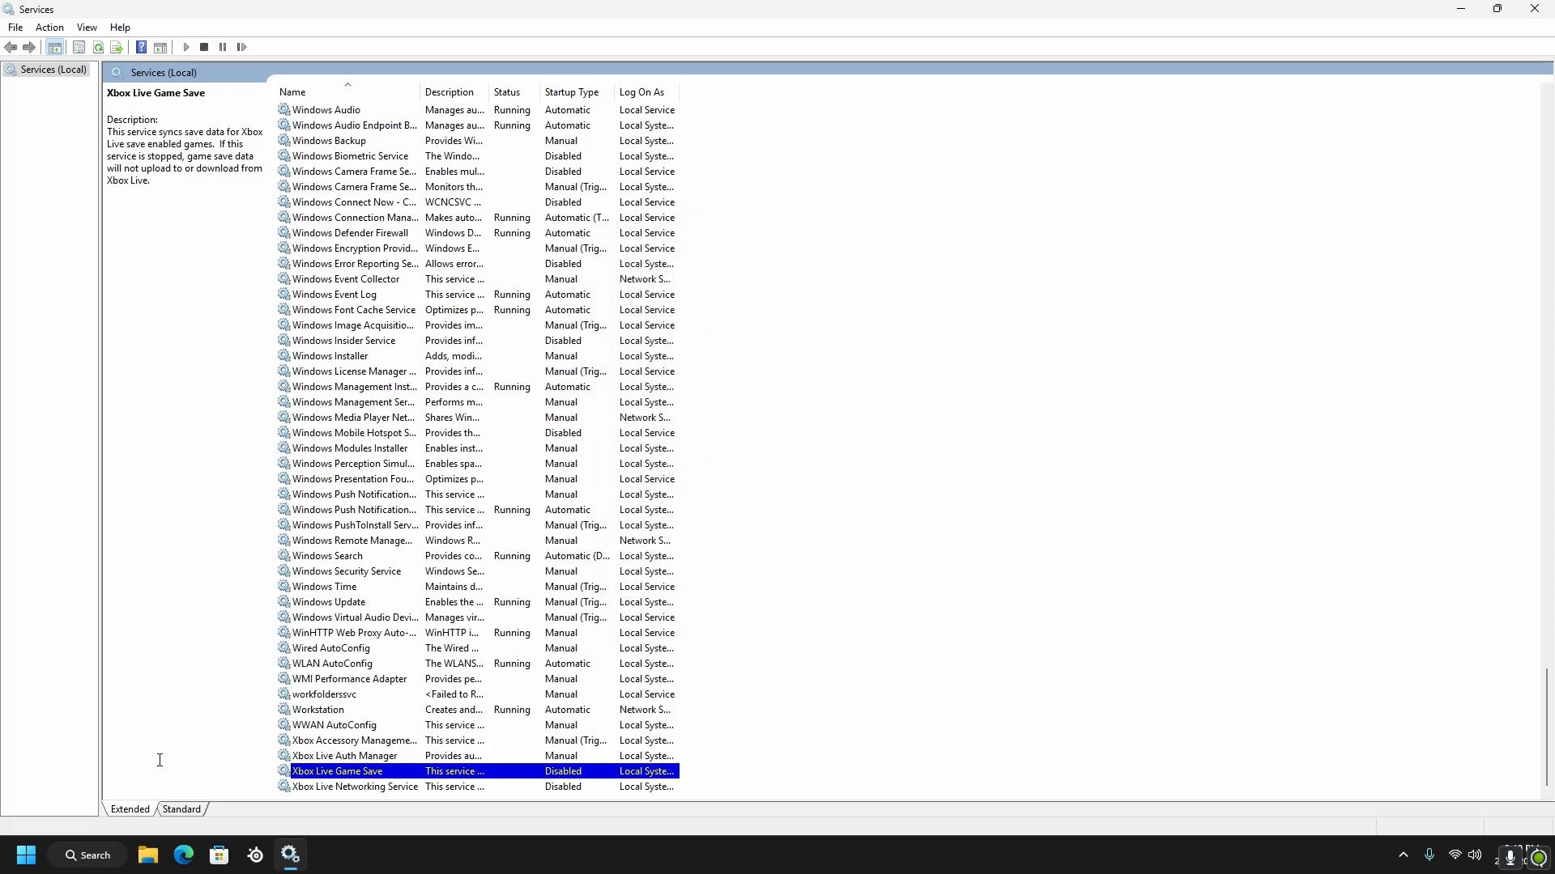
# Set the startup type of the Xbox Live Auth Manager service to Disabled and apply it
pyautogui.rightClick(319, 760)
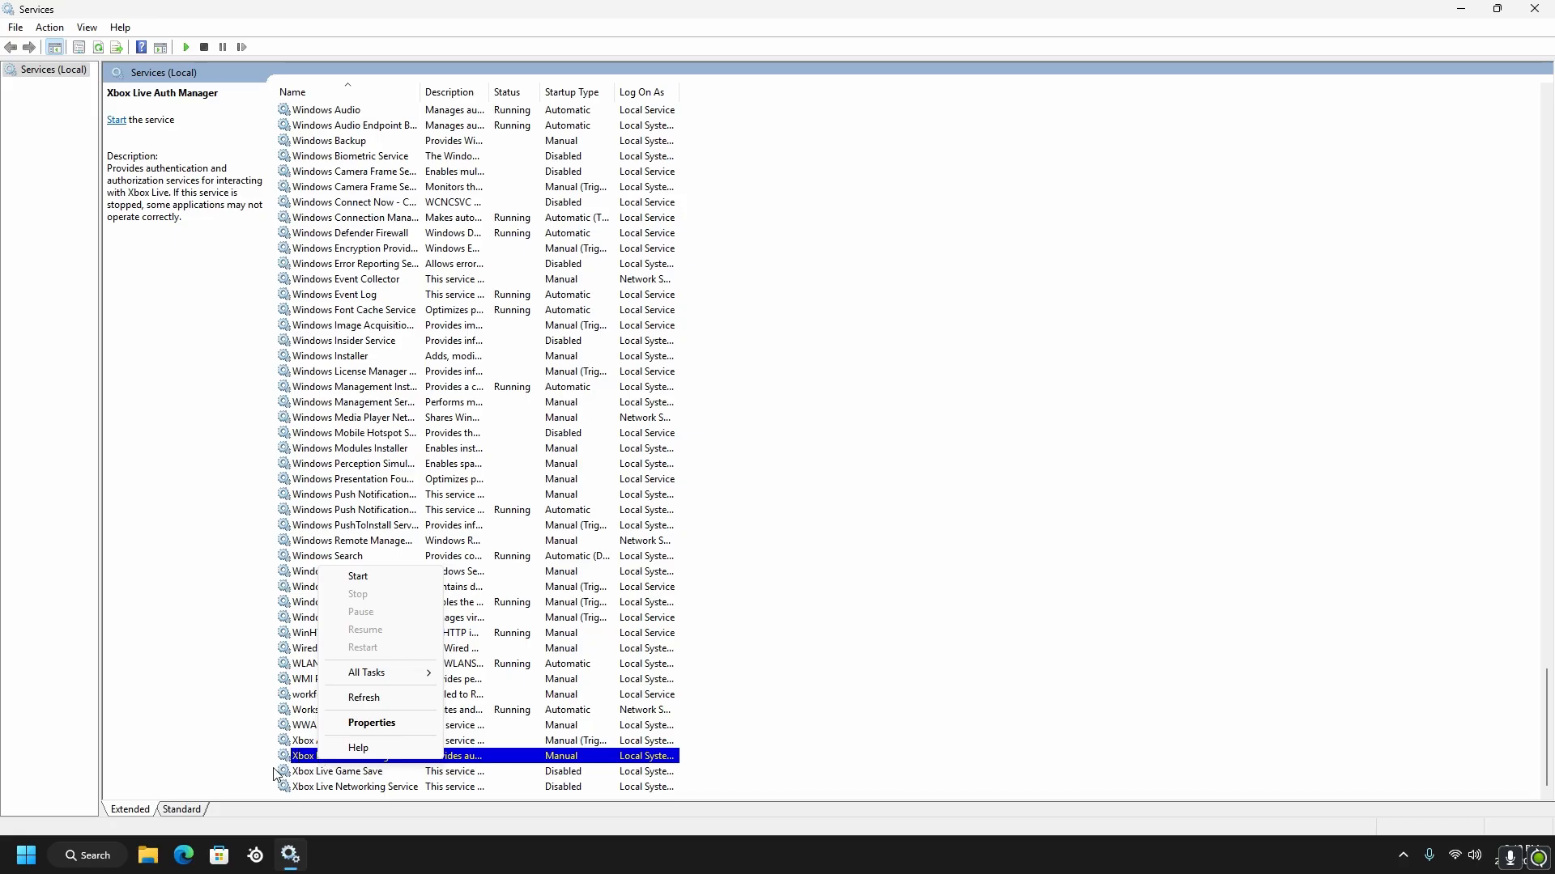
pyautogui.click(351, 725)
pyautogui.click(766, 410)
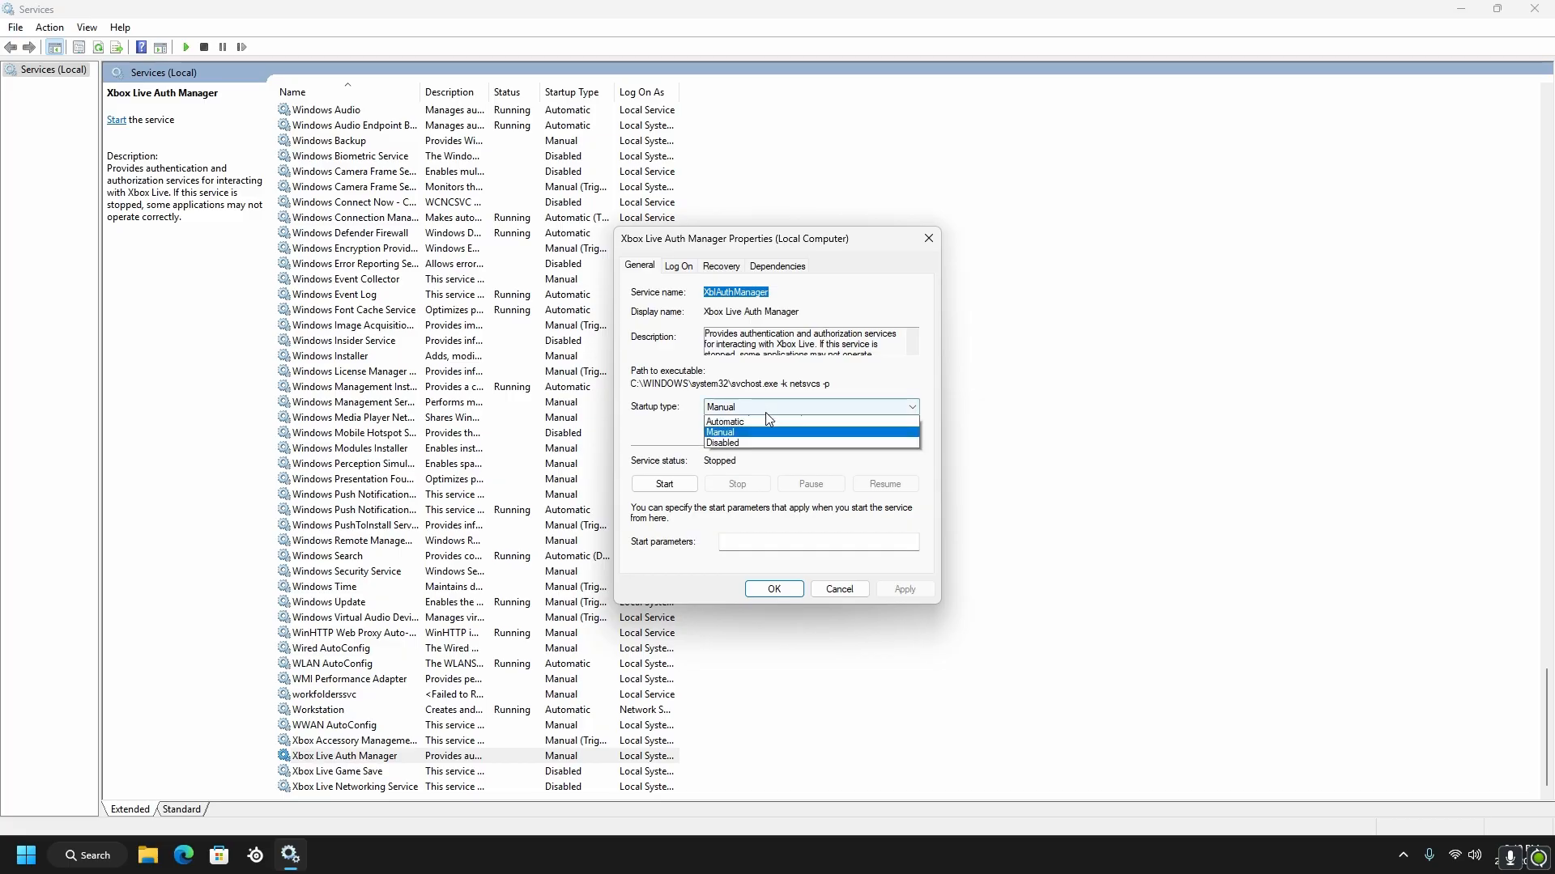
pyautogui.click(761, 462)
pyautogui.click(899, 589)
pyautogui.click(774, 589)
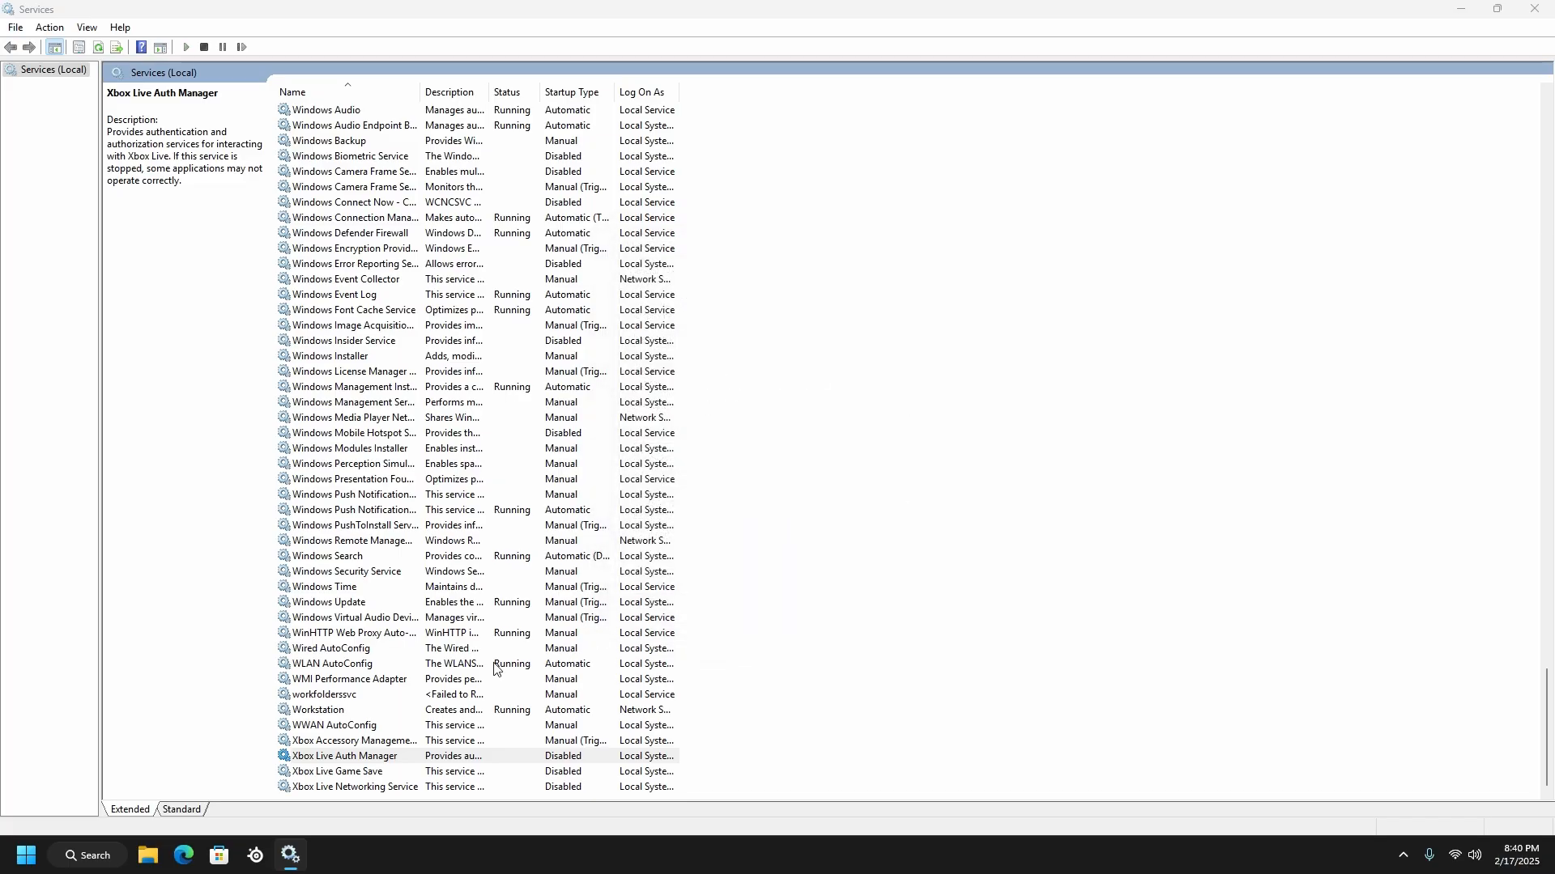
# Set the startup type of the Xbox Accessory Management Service to Disabled and apply it
pyautogui.rightClick(365, 742)
pyautogui.click(416, 705)
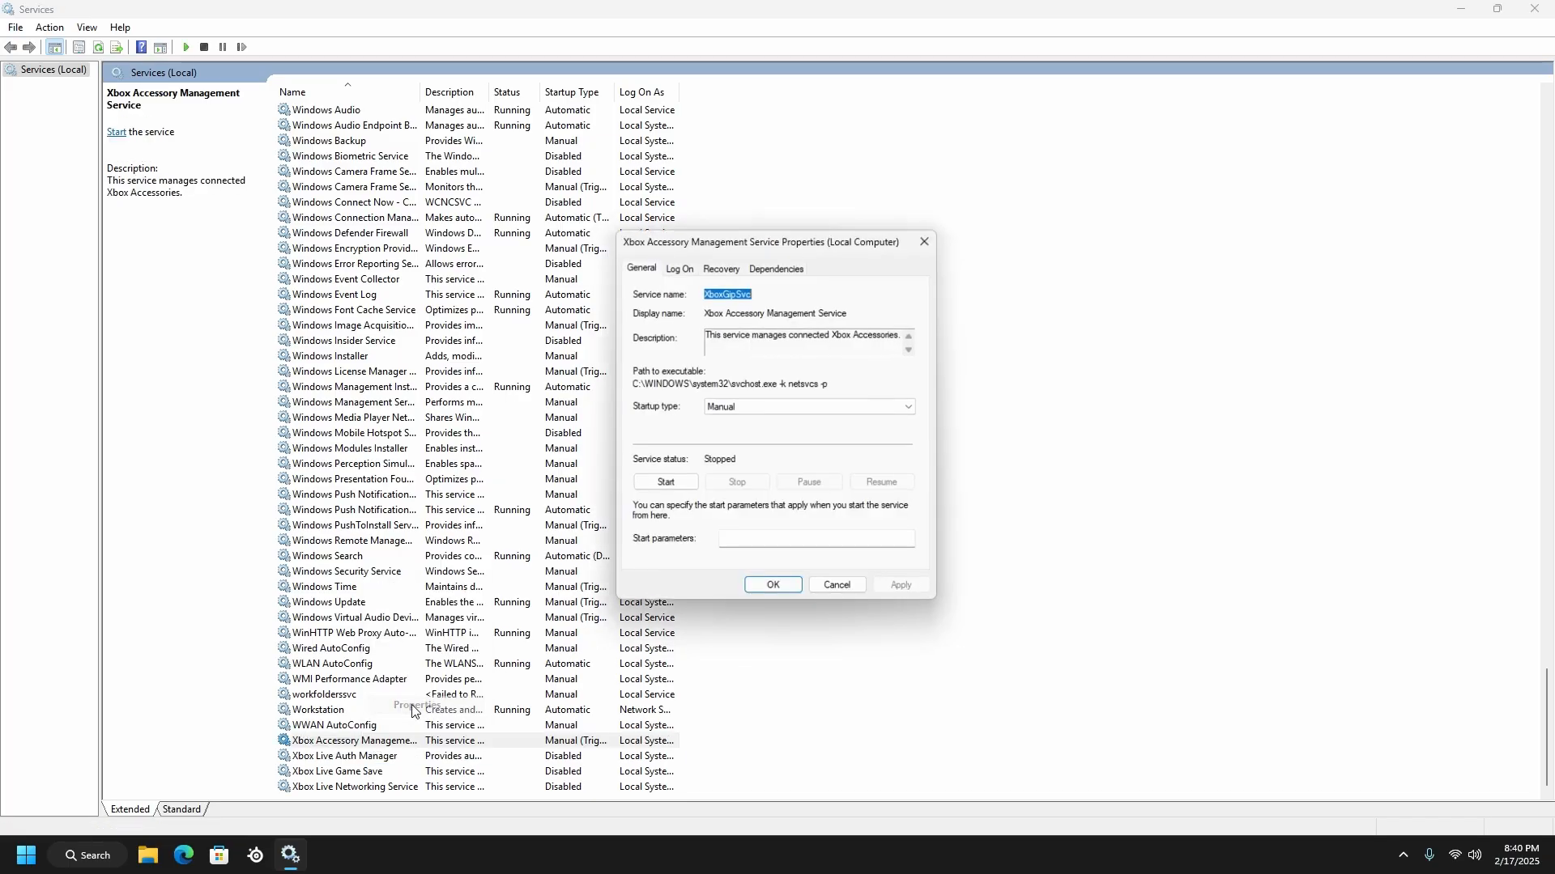
pyautogui.click(747, 409)
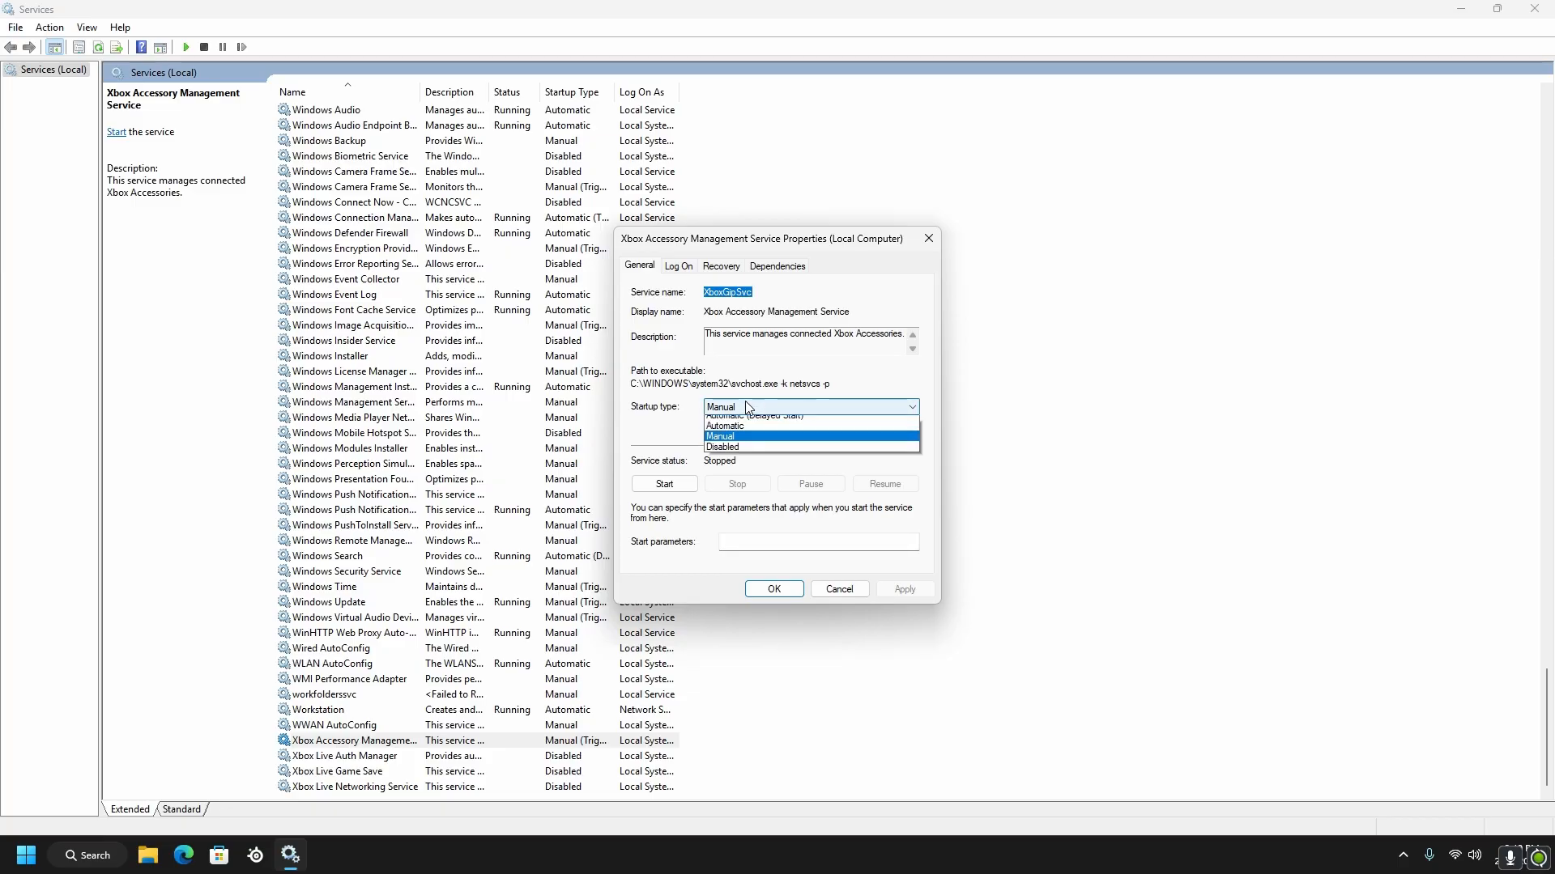
pyautogui.click(725, 455)
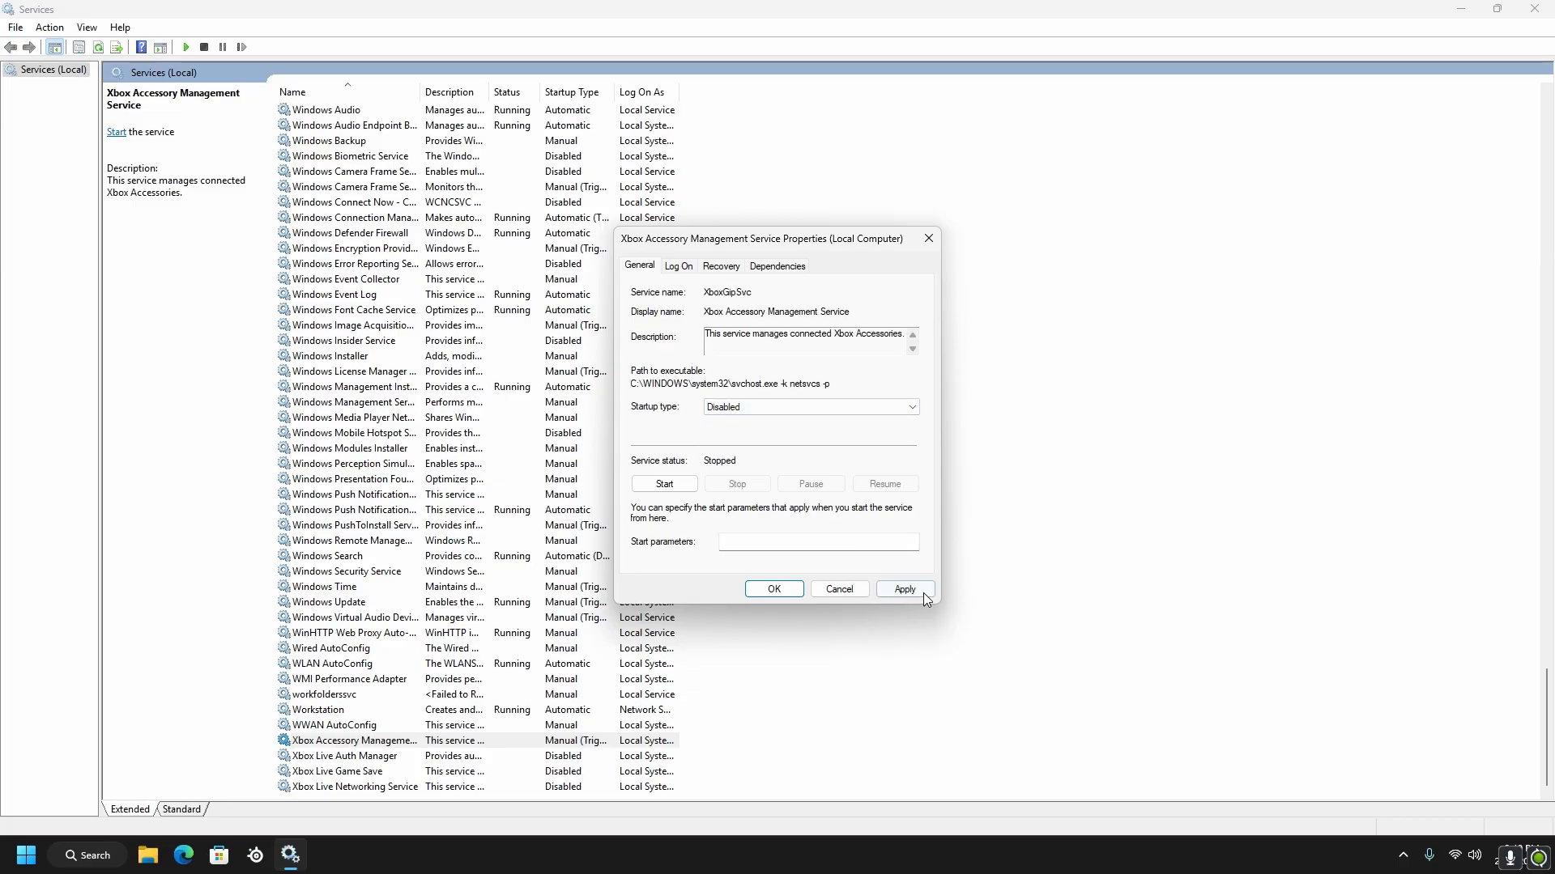
pyautogui.click(923, 594)
pyautogui.click(773, 590)
pyautogui.click(435, 741)
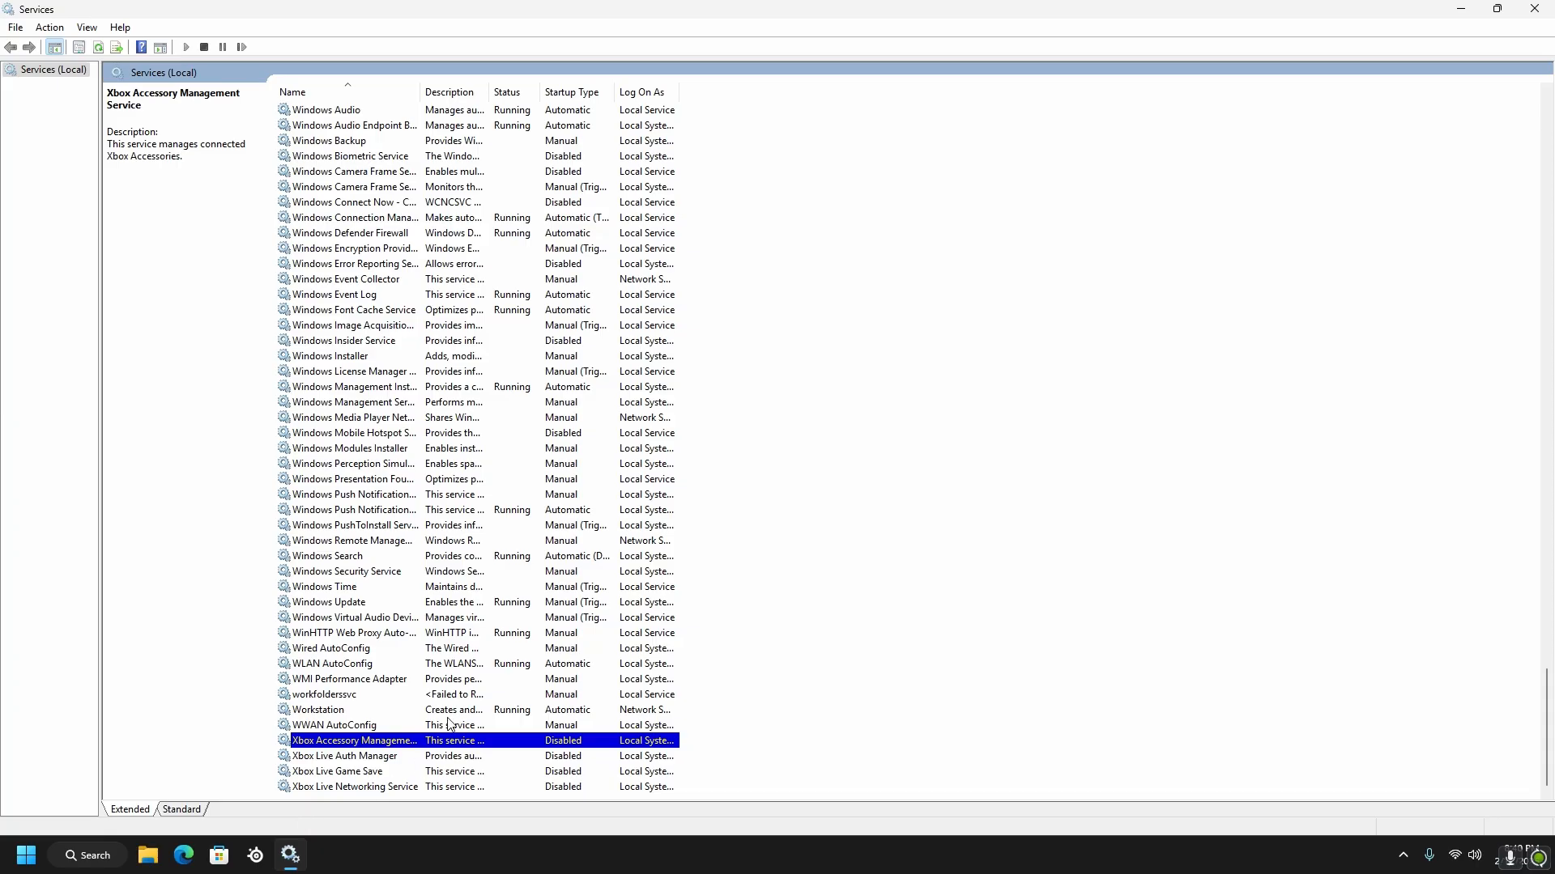
pyautogui.click(87, 663)
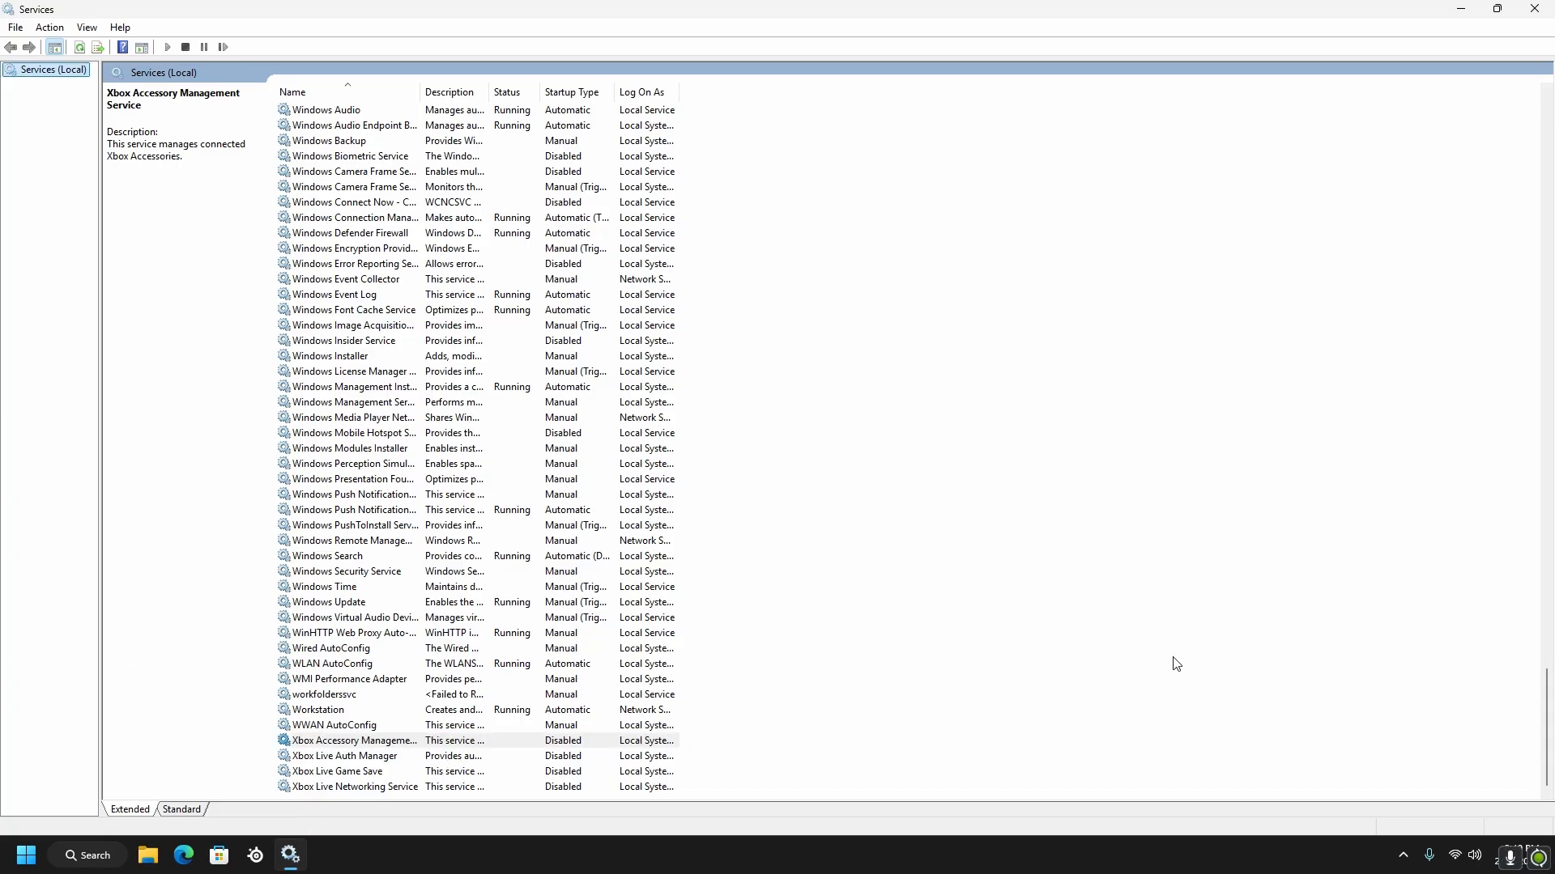
# Choose Disabled as the startup type of the AVCTP service and accept its properties
pyautogui.scroll(20, 340, 251)
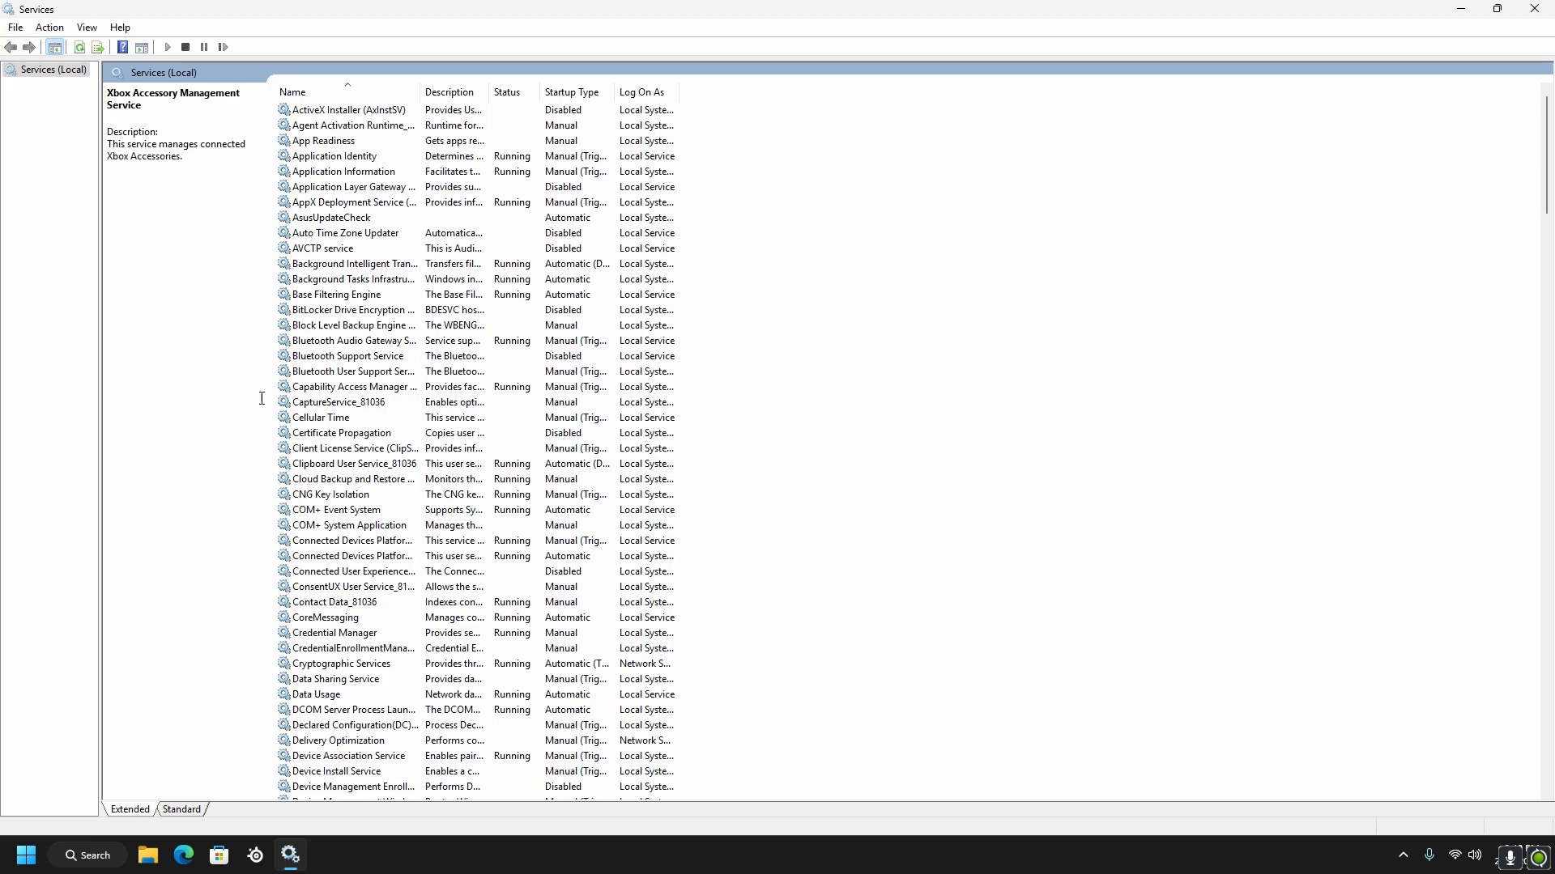
pyautogui.rightClick(333, 252)
pyautogui.click(381, 409)
pyautogui.click(741, 407)
pyautogui.click(742, 454)
pyautogui.click(769, 588)
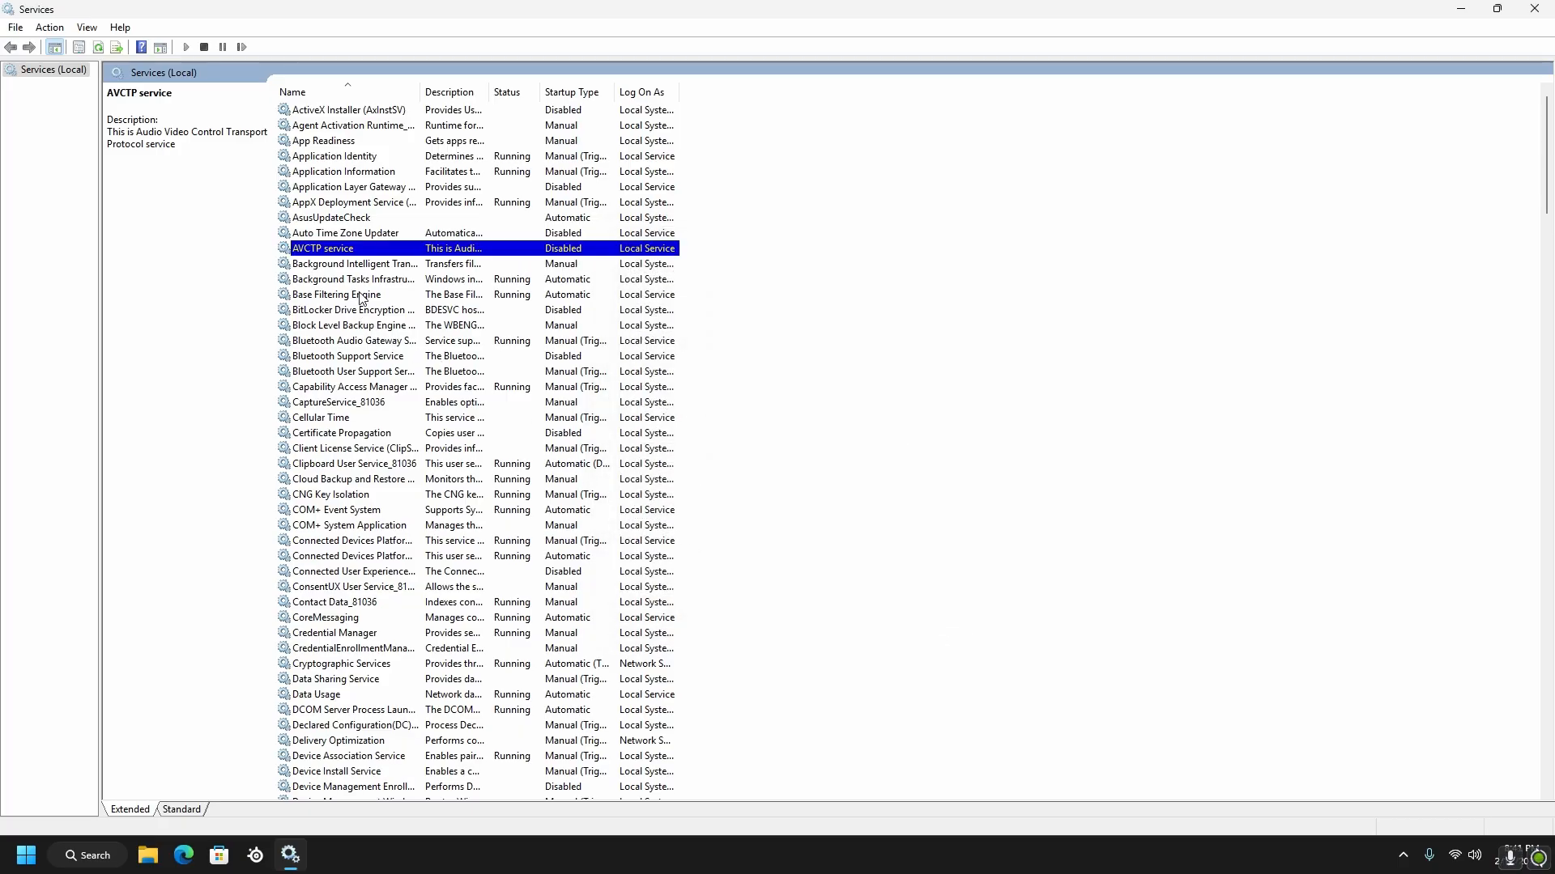
# Choose Disabled as the startup type of the BitLocker Drive Encryption Service and accept its properties
pyautogui.rightClick(362, 309)
pyautogui.click(375, 465)
pyautogui.click(741, 407)
pyautogui.click(728, 455)
pyautogui.click(769, 589)
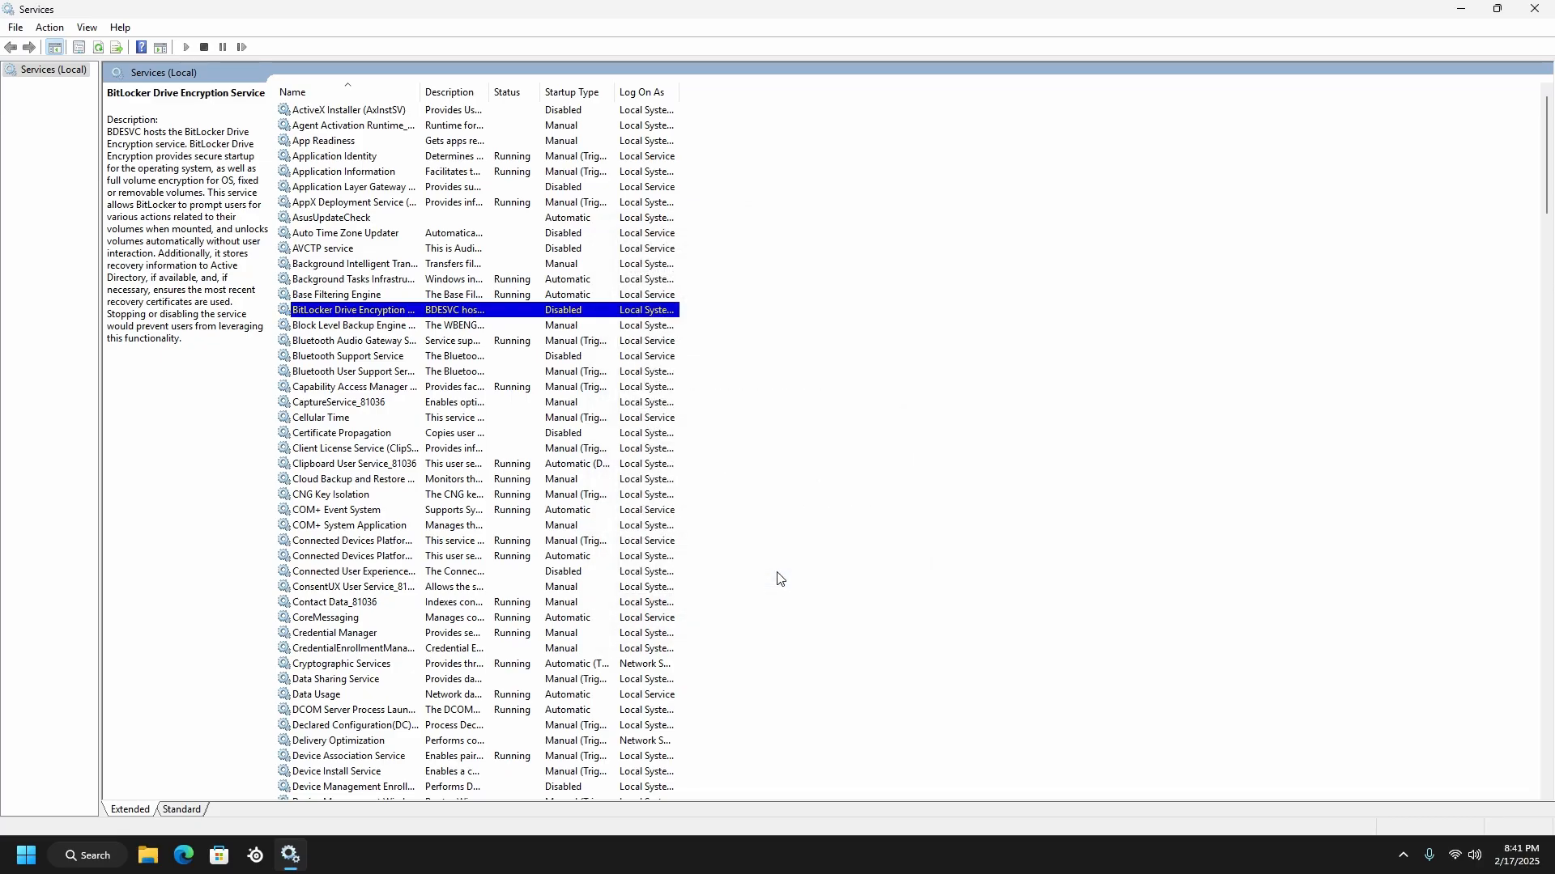
# Choose Disabled as the startup type of the Connected User Experiences and Telemetry service and accept its properties
pyautogui.scroll(-2, 778, 578)
pyautogui.click(369, 478)
pyautogui.rightClick(371, 478)
pyautogui.click(385, 635)
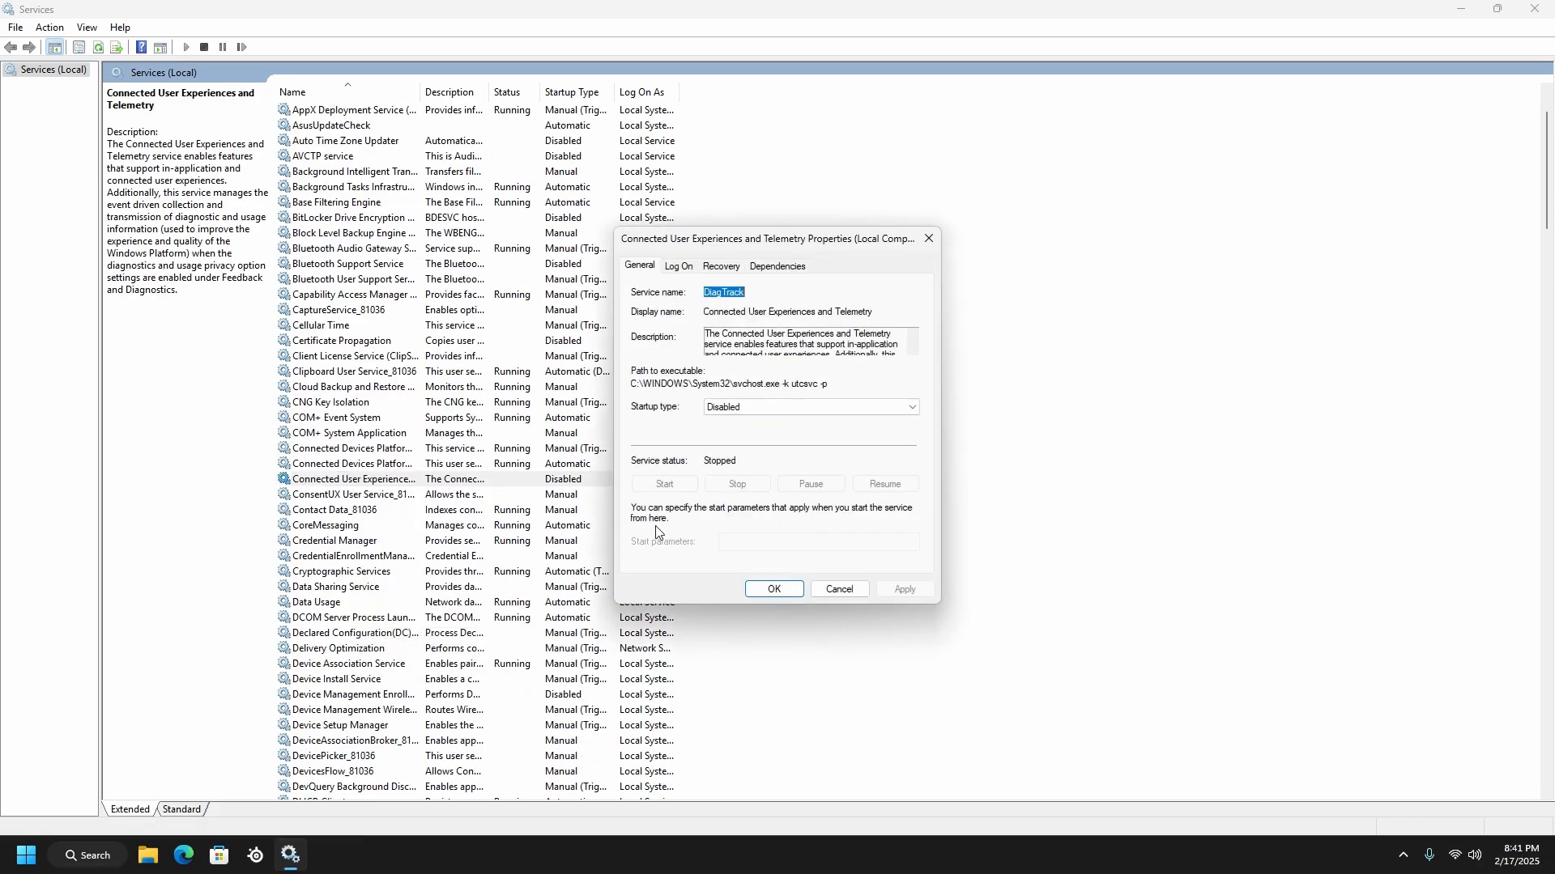
pyautogui.click(729, 407)
pyautogui.click(726, 454)
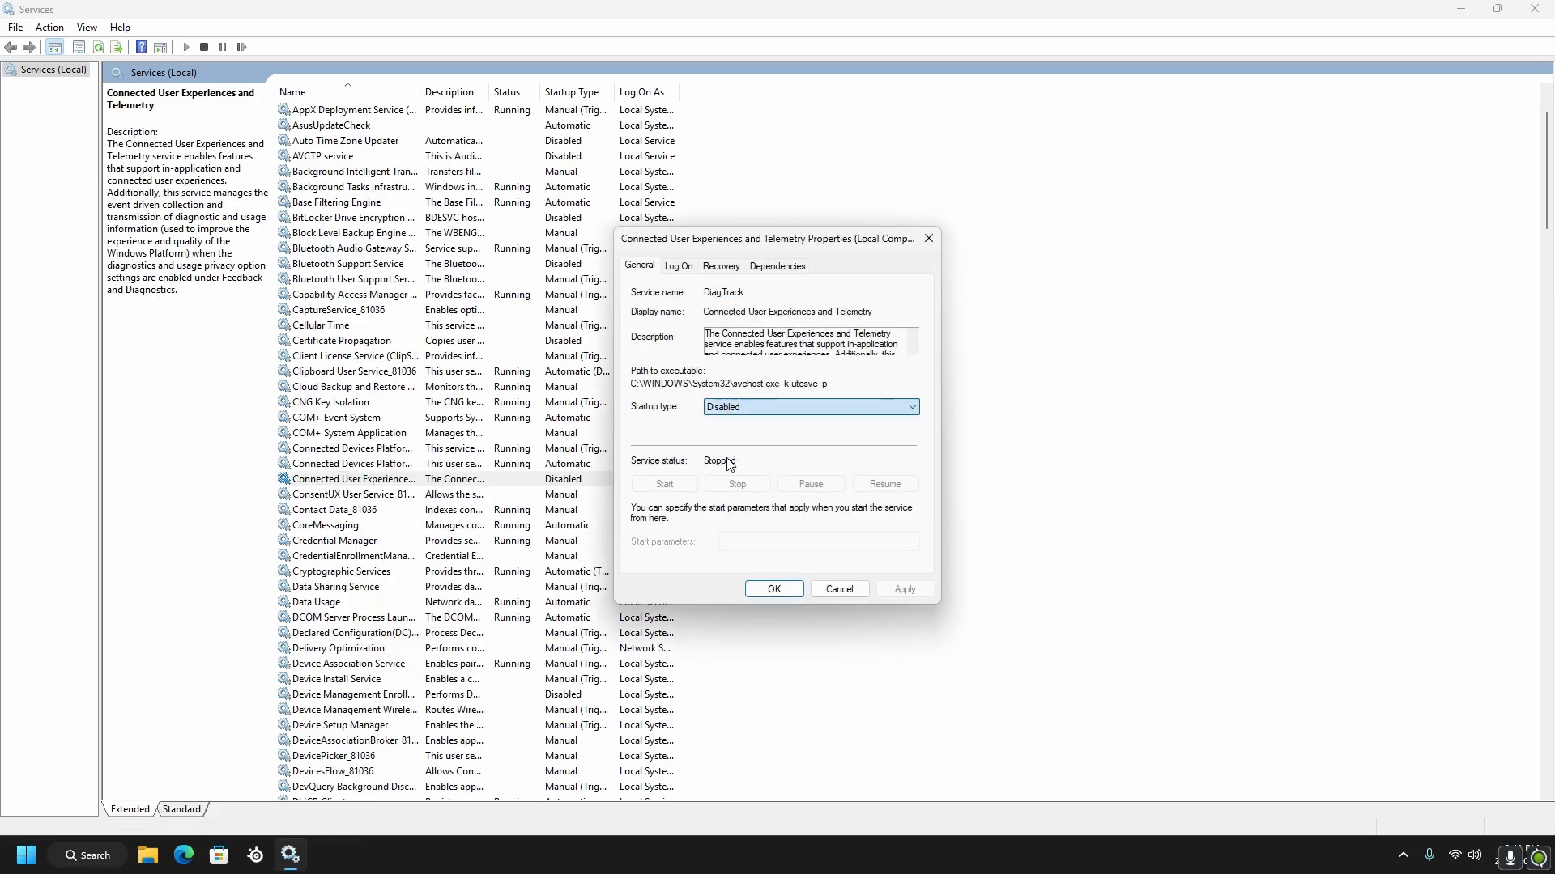
pyautogui.click(770, 589)
# Choose Disabled as the startup type of the Distributed Link Tracking Client service and accept its properties
pyautogui.scroll(-8, 486, 567)
pyautogui.rightClick(368, 541)
pyautogui.click(407, 697)
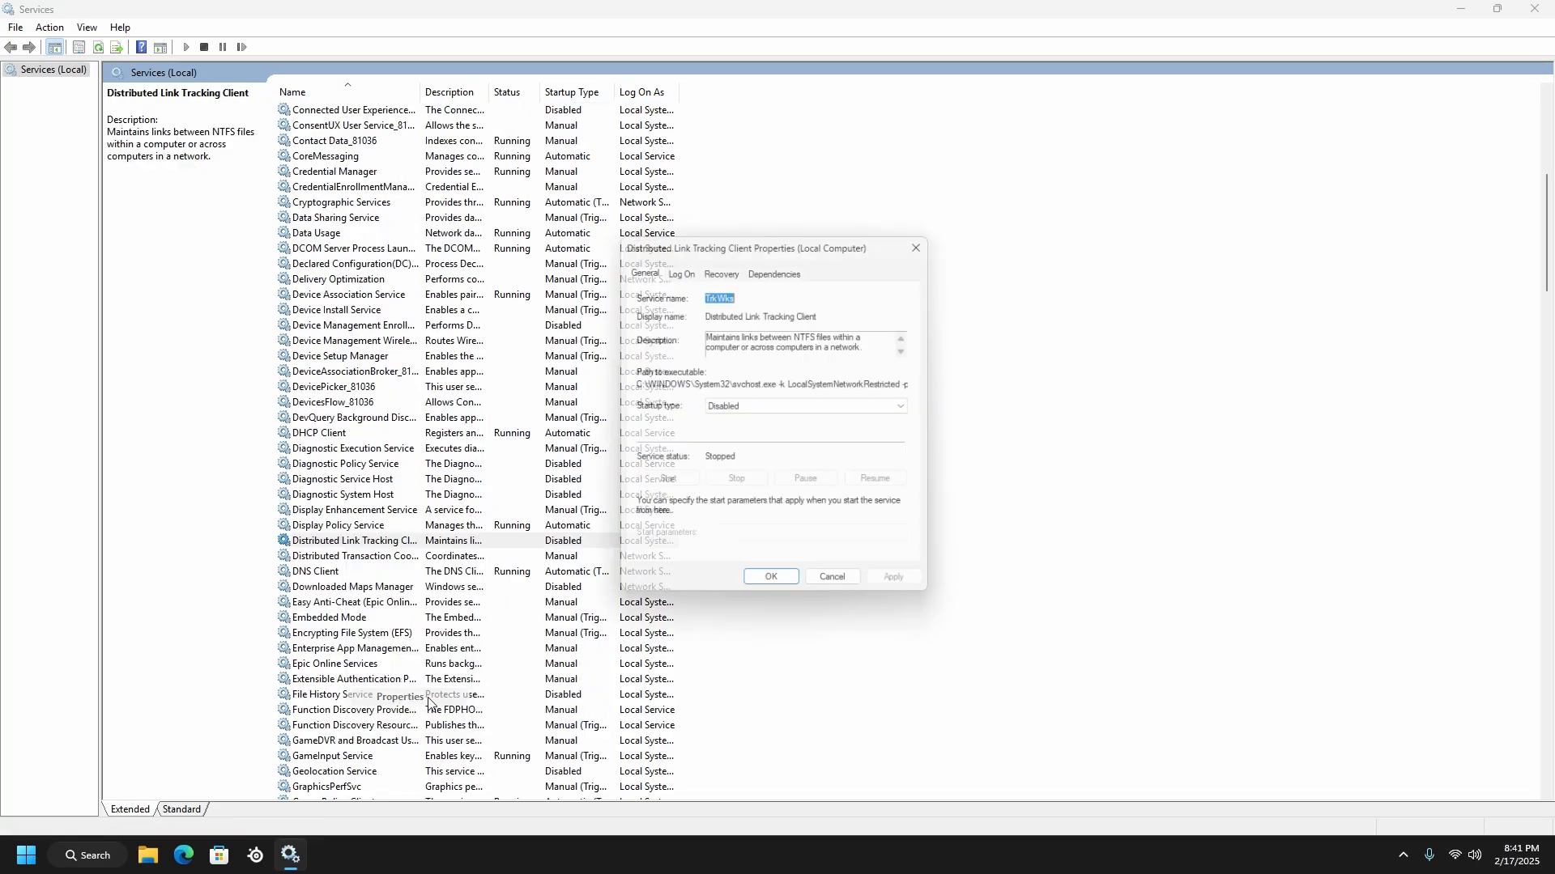
pyautogui.click(736, 407)
pyautogui.click(729, 452)
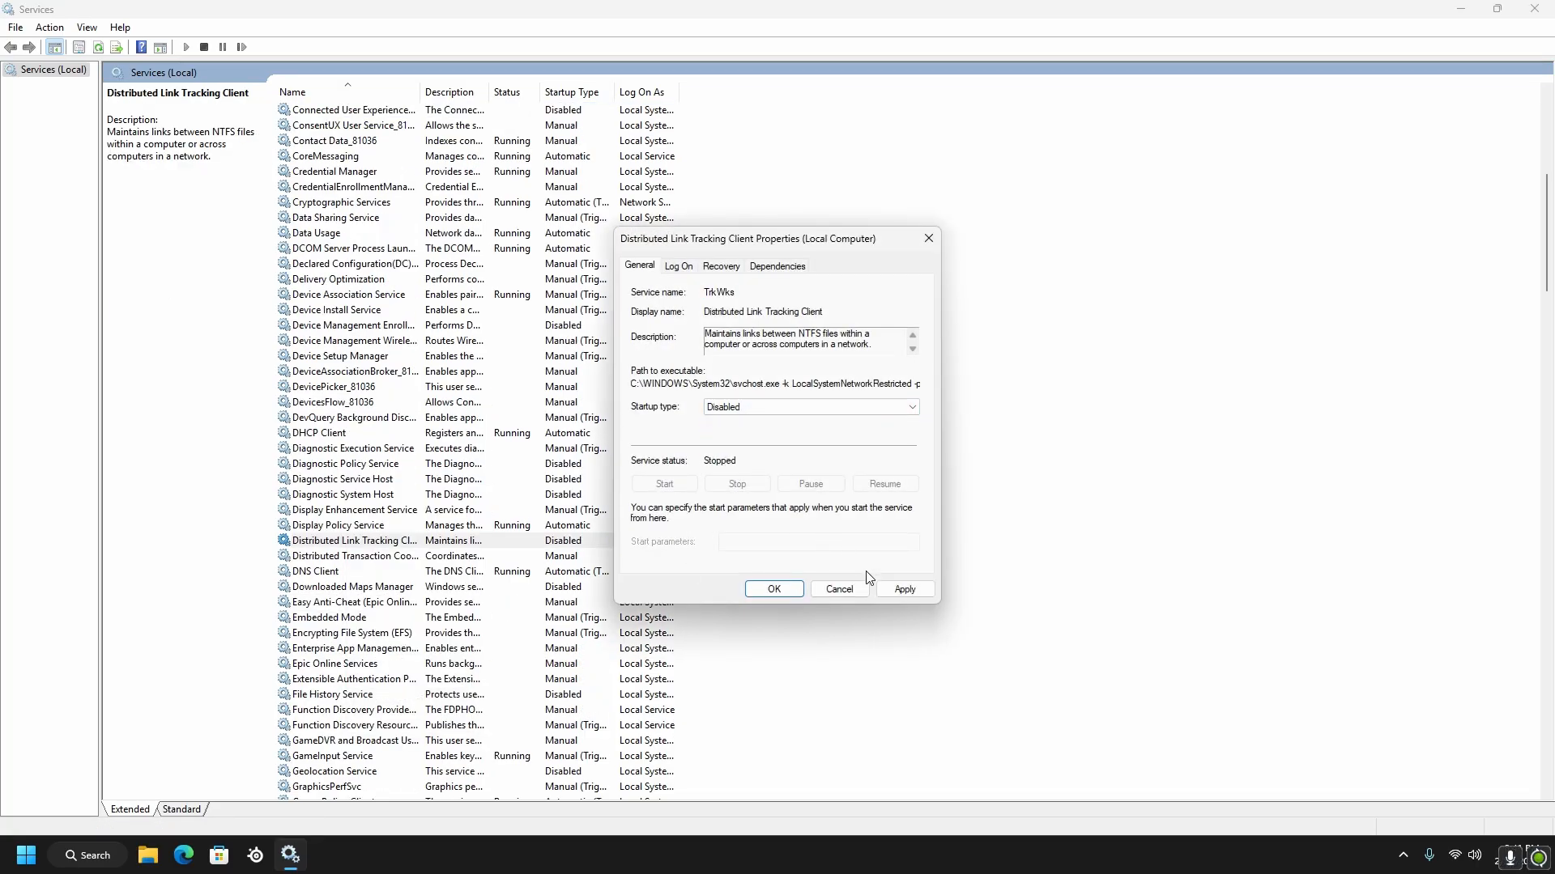
pyautogui.click(774, 589)
# Set the startup type of the Internet Connection Sharing (ICS) service to Disabled and apply it
pyautogui.scroll(-12, 486, 583)
pyautogui.click(401, 510)
pyautogui.rightClick(401, 510)
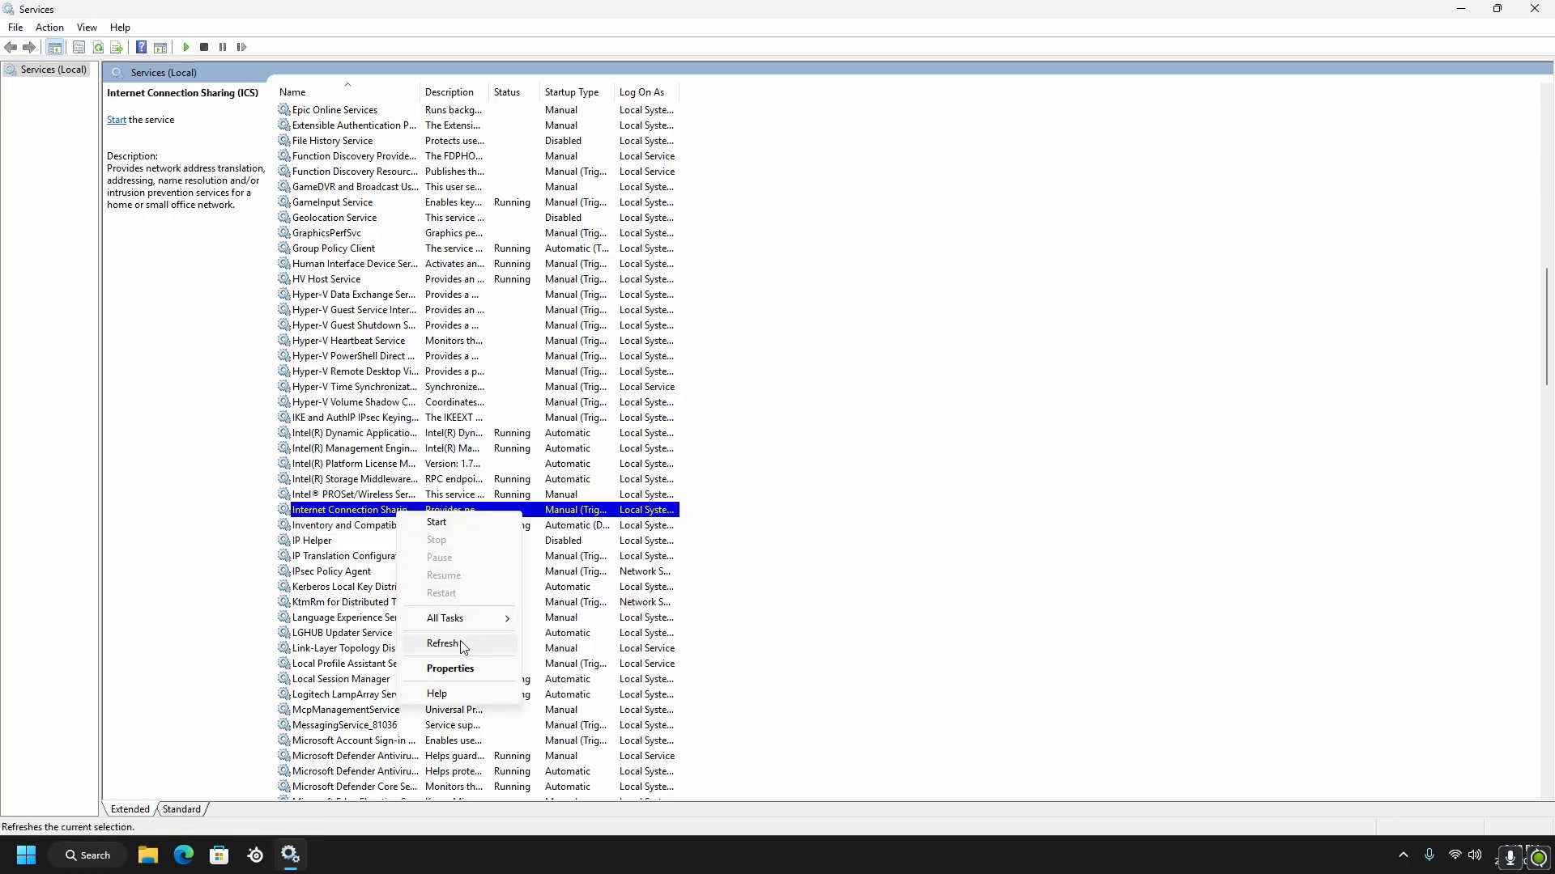
pyautogui.click(450, 668)
pyautogui.click(809, 407)
pyautogui.click(729, 452)
pyautogui.click(773, 589)
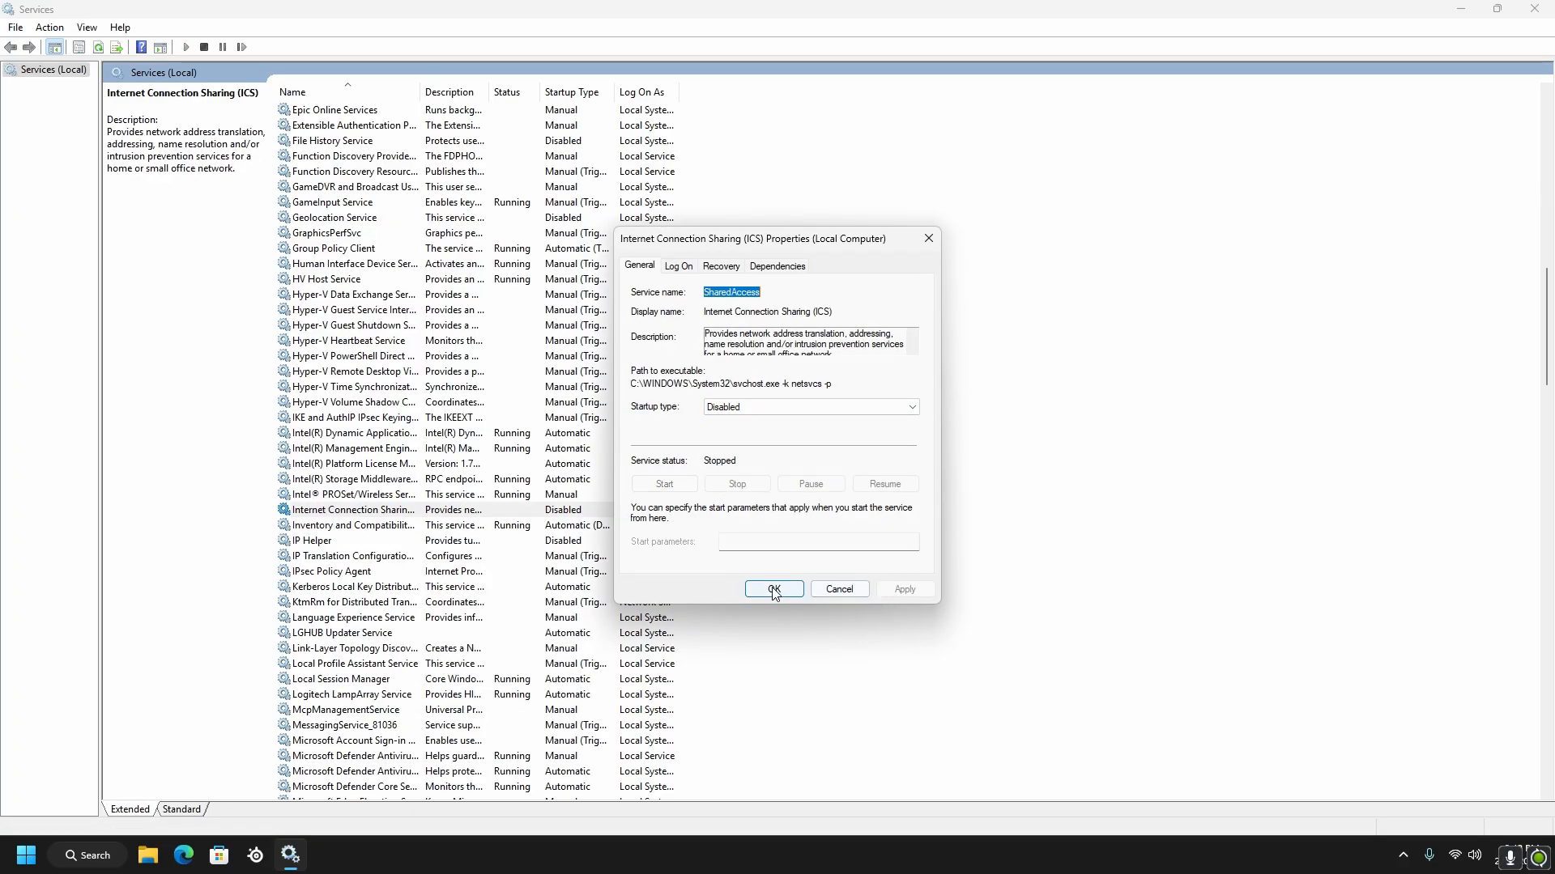
# Set the startup type of the Netlogon service to Disabled and accept its properties
pyautogui.scroll(-9, 486, 583)
pyautogui.rightClick(388, 572)
pyautogui.click(429, 734)
pyautogui.click(775, 406)
pyautogui.click(729, 451)
pyautogui.click(777, 591)
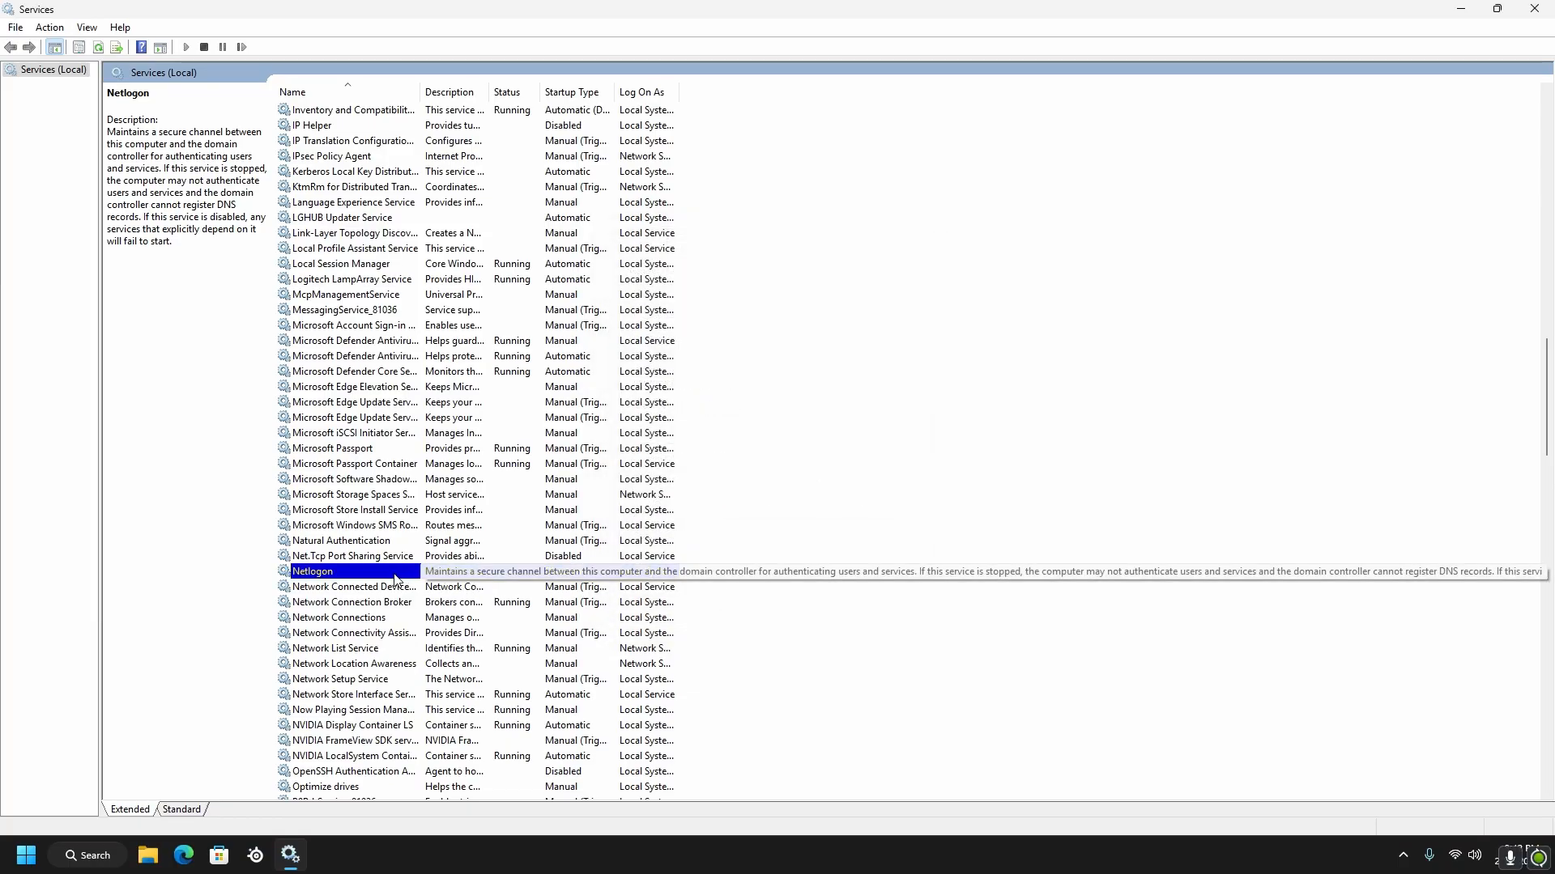
# Choose Disabled as the startup type of the Parental Controls service and accept its properties
pyautogui.scroll(-7, 397, 580)
pyautogui.rightClick(361, 495)
pyautogui.click(396, 650)
pyautogui.click(737, 406)
pyautogui.click(749, 447)
pyautogui.click(774, 589)
# Set the startup type of the Plug and Play service to Disabled and apply it
pyautogui.scroll(-2, 397, 566)
pyautogui.click(356, 495)
pyautogui.rightClick(356, 494)
pyautogui.click(412, 652)
pyautogui.click(809, 407)
pyautogui.click(749, 447)
pyautogui.click(904, 589)
pyautogui.click(774, 589)
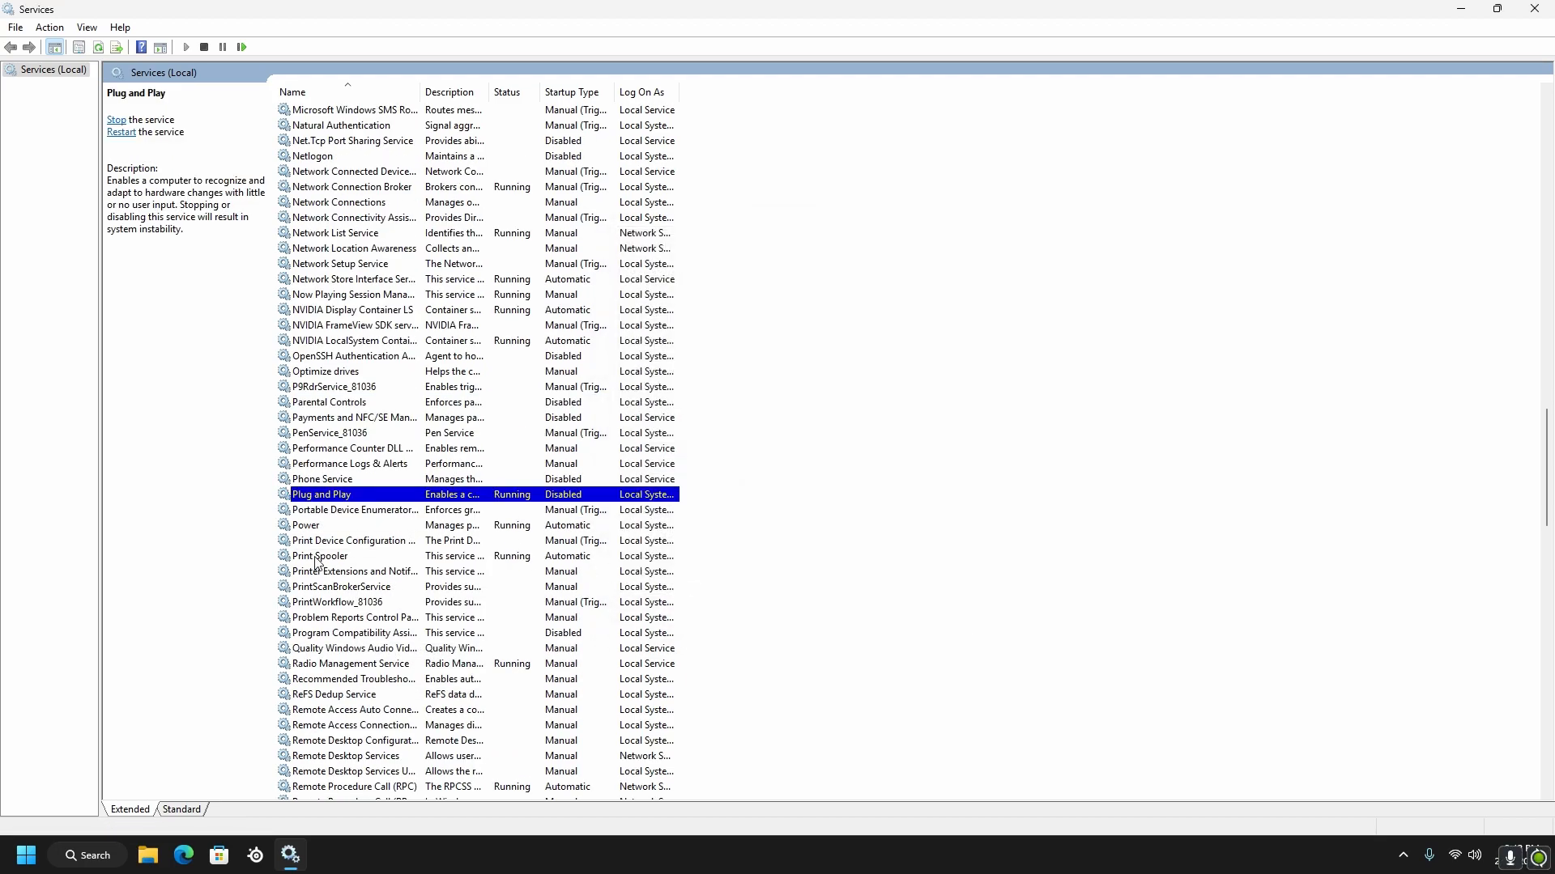
# Set the startup type of the Print Spooler service to Disabled and apply it
pyautogui.rightClick(317, 561)
pyautogui.click(385, 714)
pyautogui.click(738, 407)
pyautogui.click(749, 447)
pyautogui.click(905, 589)
pyautogui.click(774, 588)
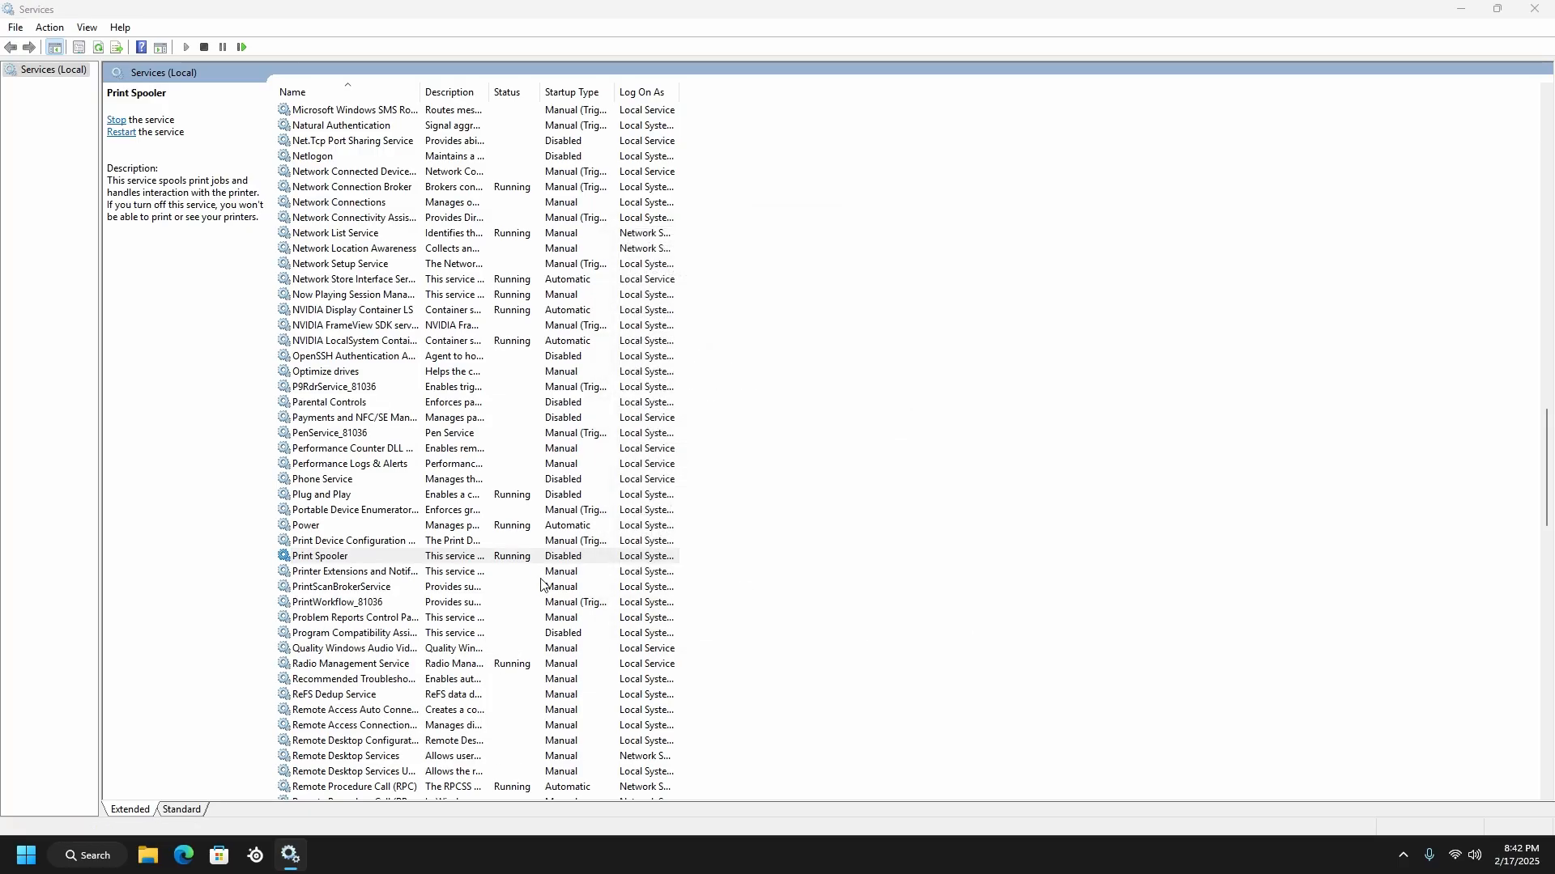
# Choose Disabled as the startup type of the Program Compatibility Assistant Service and accept its properties
pyautogui.scroll(-2, 557, 583)
pyautogui.click(394, 544)
pyautogui.rightClick(394, 544)
pyautogui.click(451, 693)
pyautogui.click(765, 407)
pyautogui.click(753, 454)
pyautogui.click(771, 589)
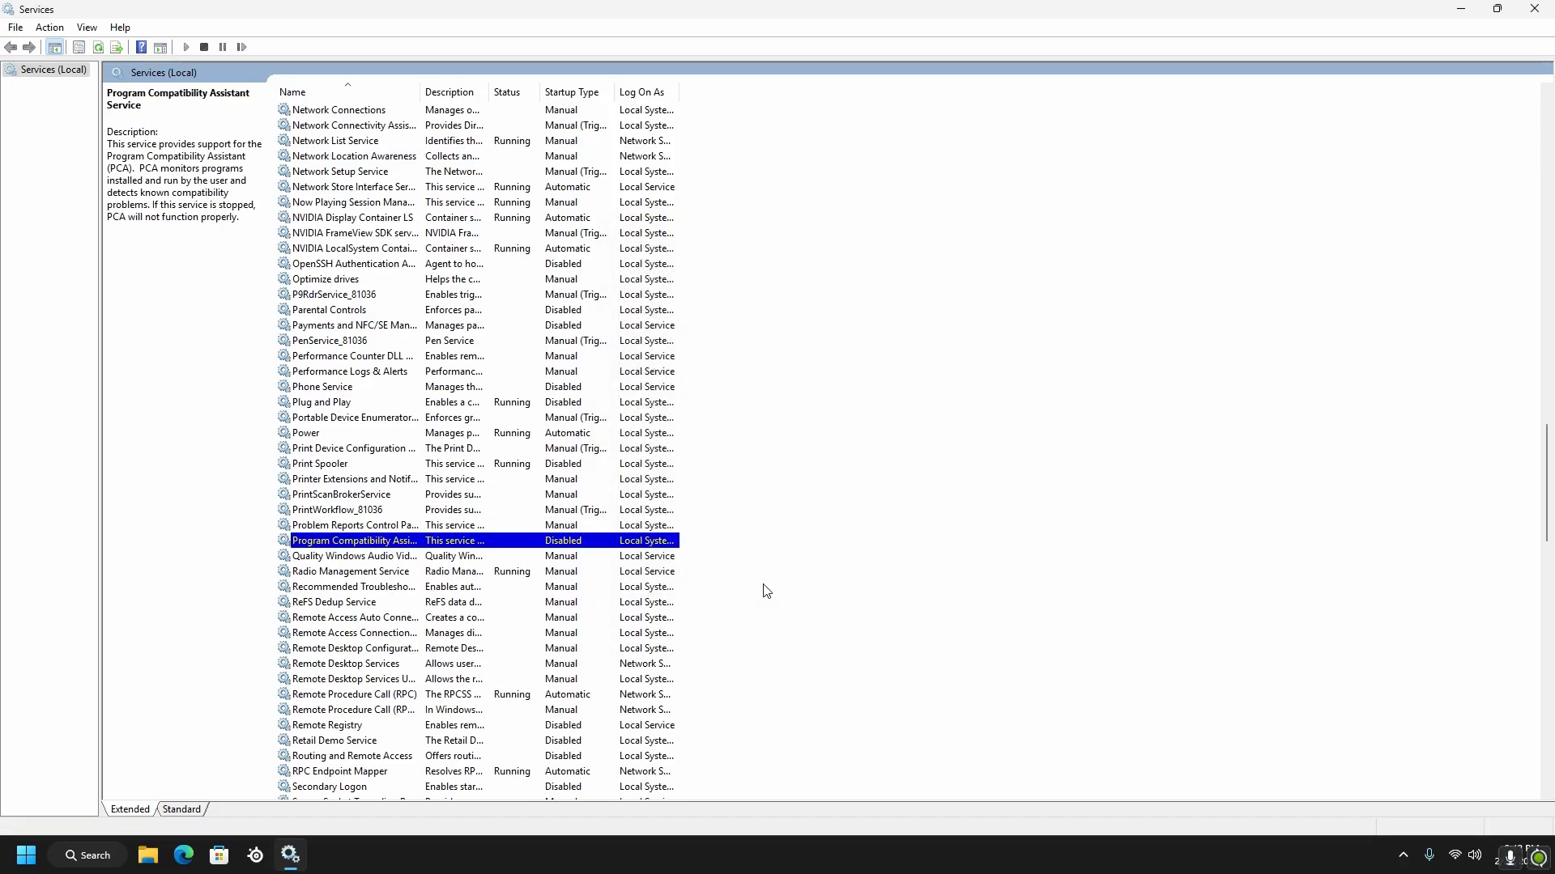
# Choose Disabled as the startup type of the Remote Registry service and accept its properties
pyautogui.scroll(-4, 721, 583)
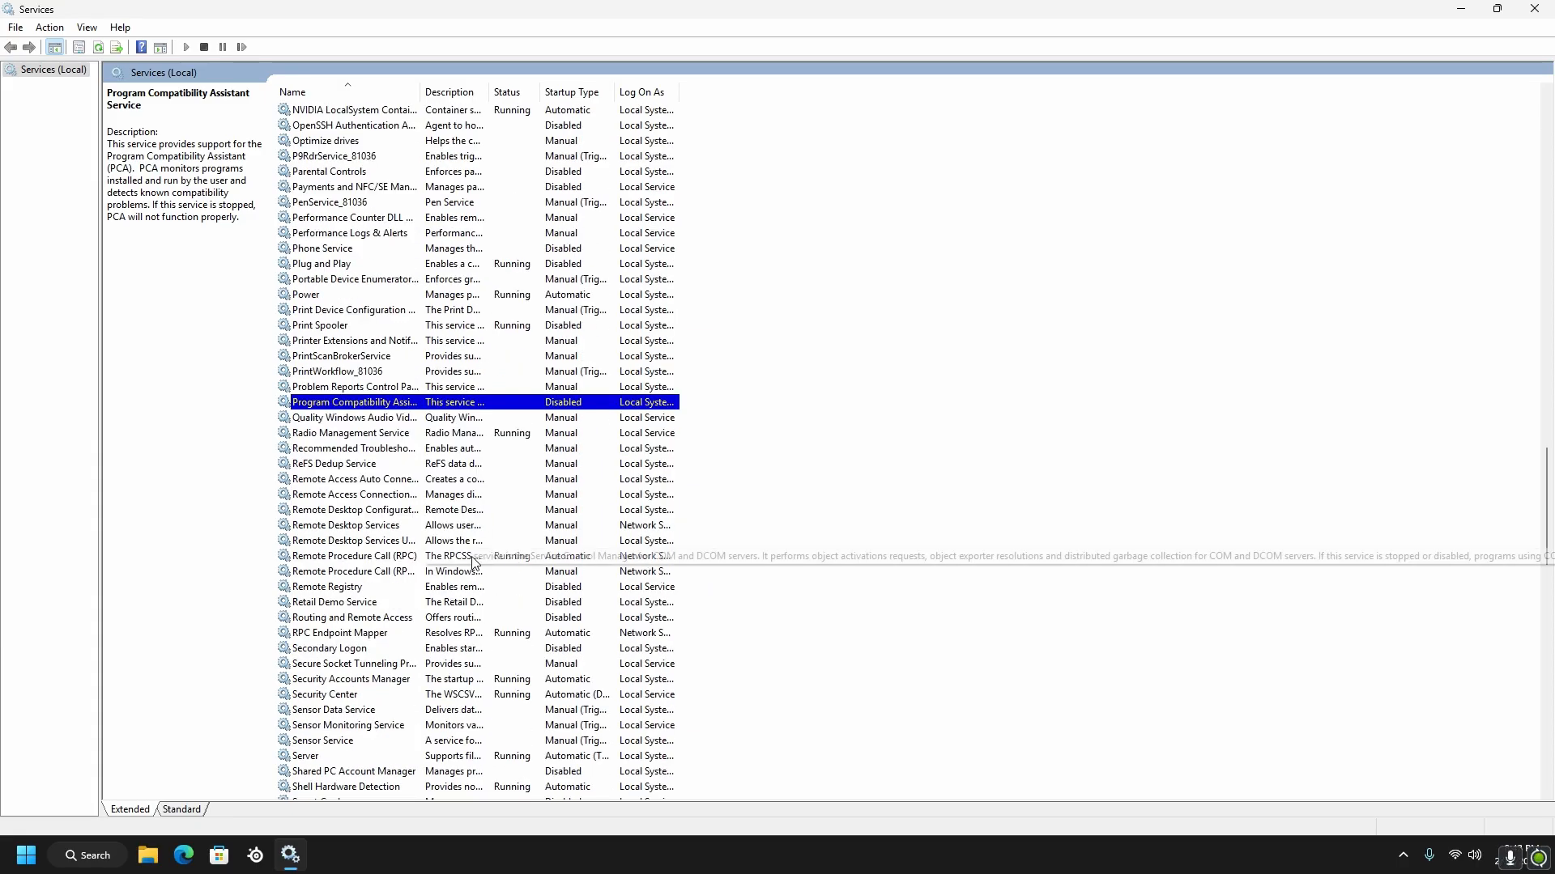
pyautogui.rightClick(368, 541)
pyautogui.click(404, 710)
pyautogui.click(777, 406)
pyautogui.click(770, 468)
pyautogui.click(779, 593)
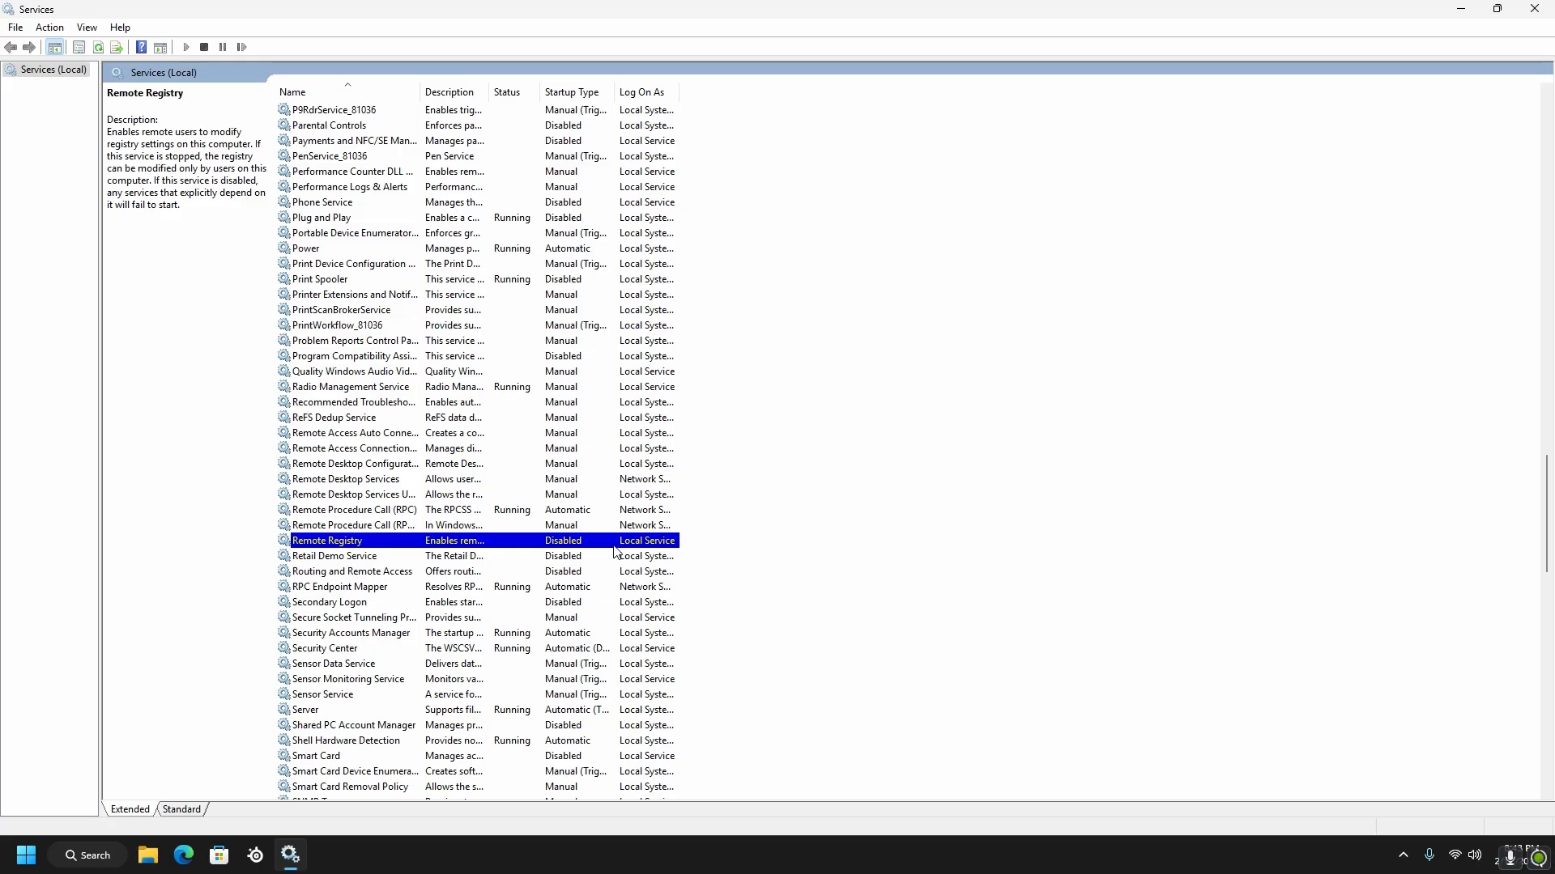
# Choose Disabled as the startup type of the Windows Error Reporting Service and accept its properties
pyautogui.scroll(-20, 616, 553)
pyautogui.rightClick(365, 470)
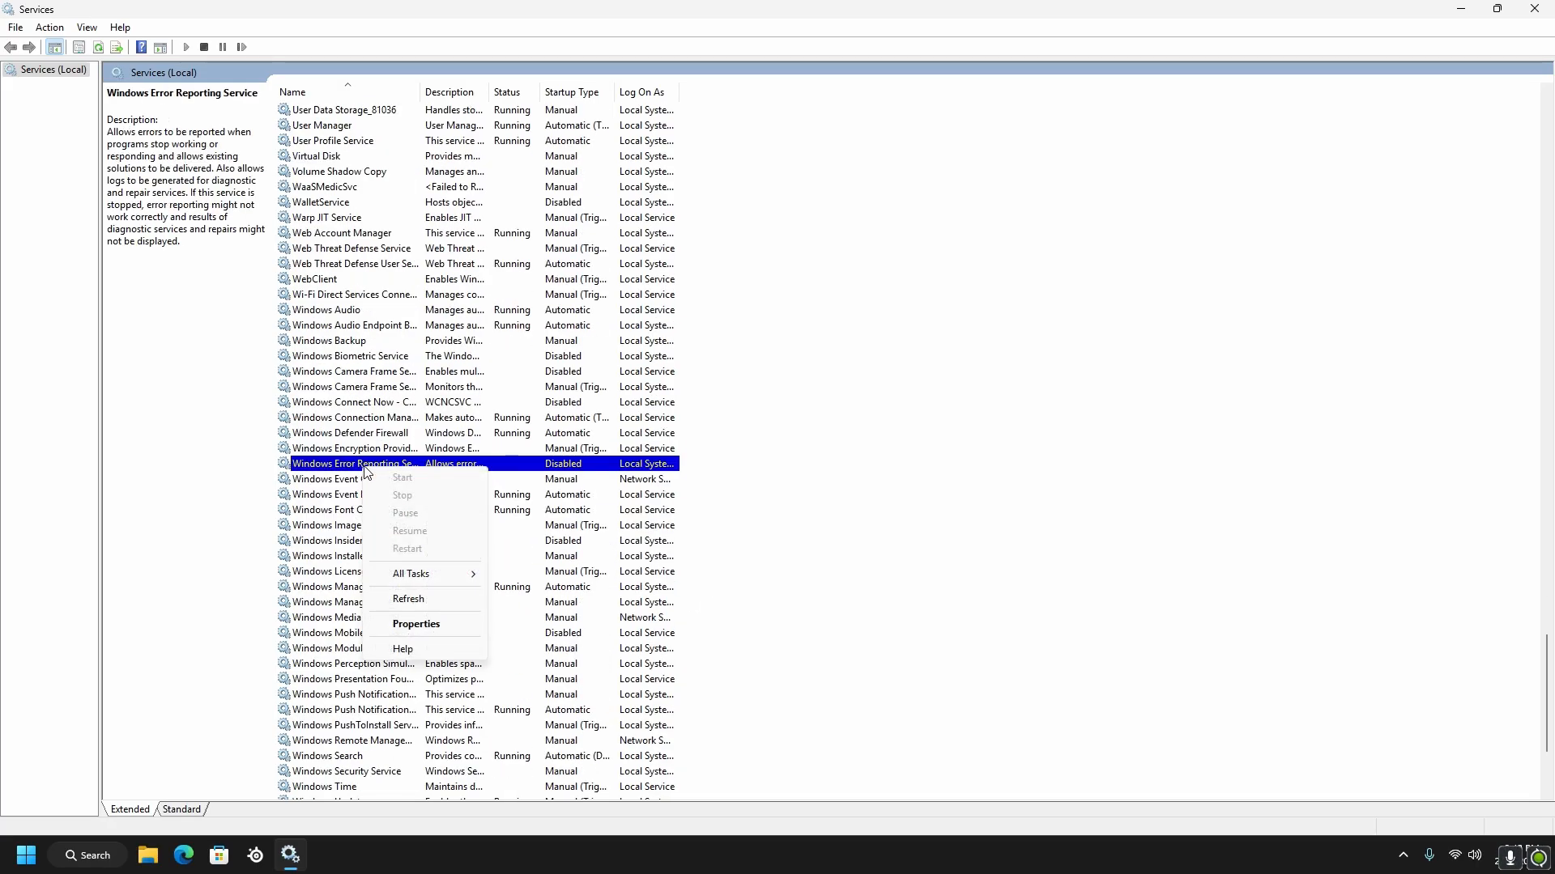
pyautogui.click(416, 625)
pyautogui.click(810, 406)
pyautogui.click(770, 468)
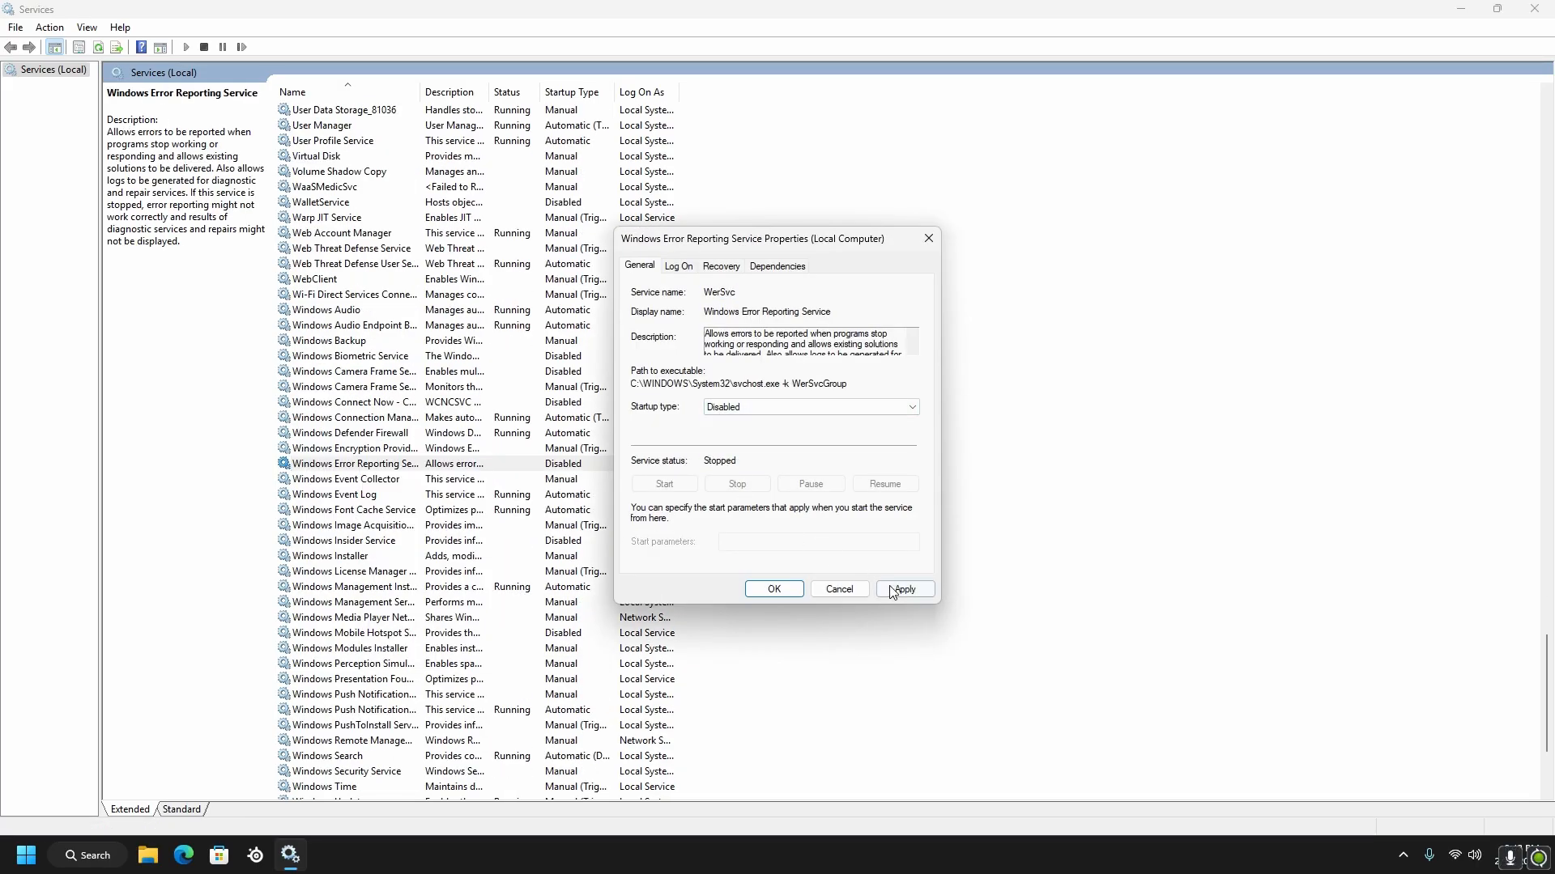
pyautogui.click(774, 589)
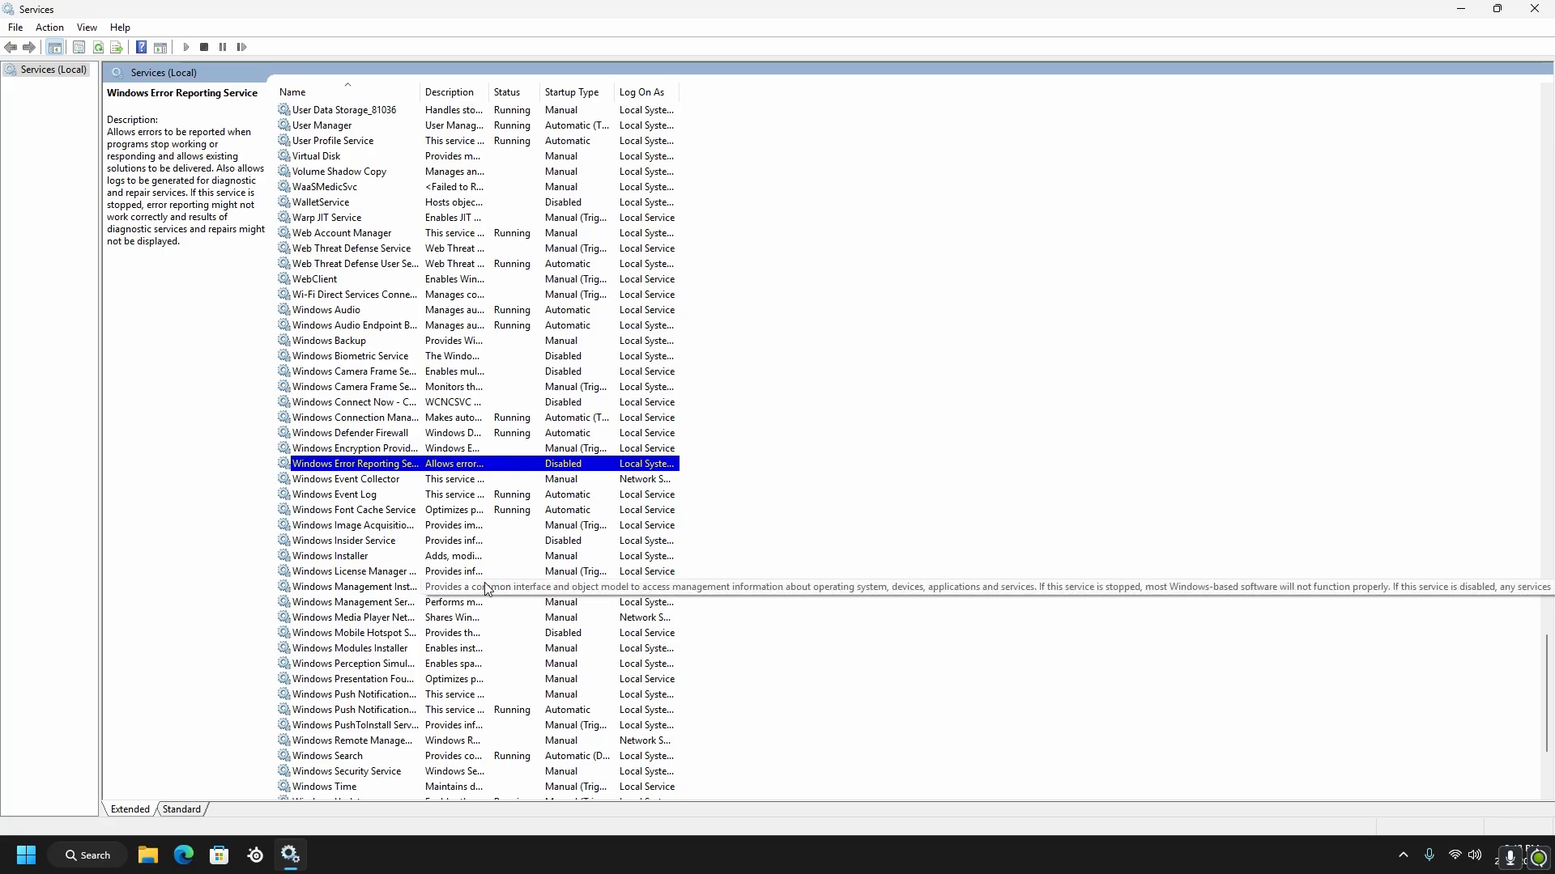
# Set the startup type of the Windows Image Acquisition (WIA) service to Disabled and apply it
pyautogui.scroll(-1, 501, 574)
pyautogui.rightClick(378, 480)
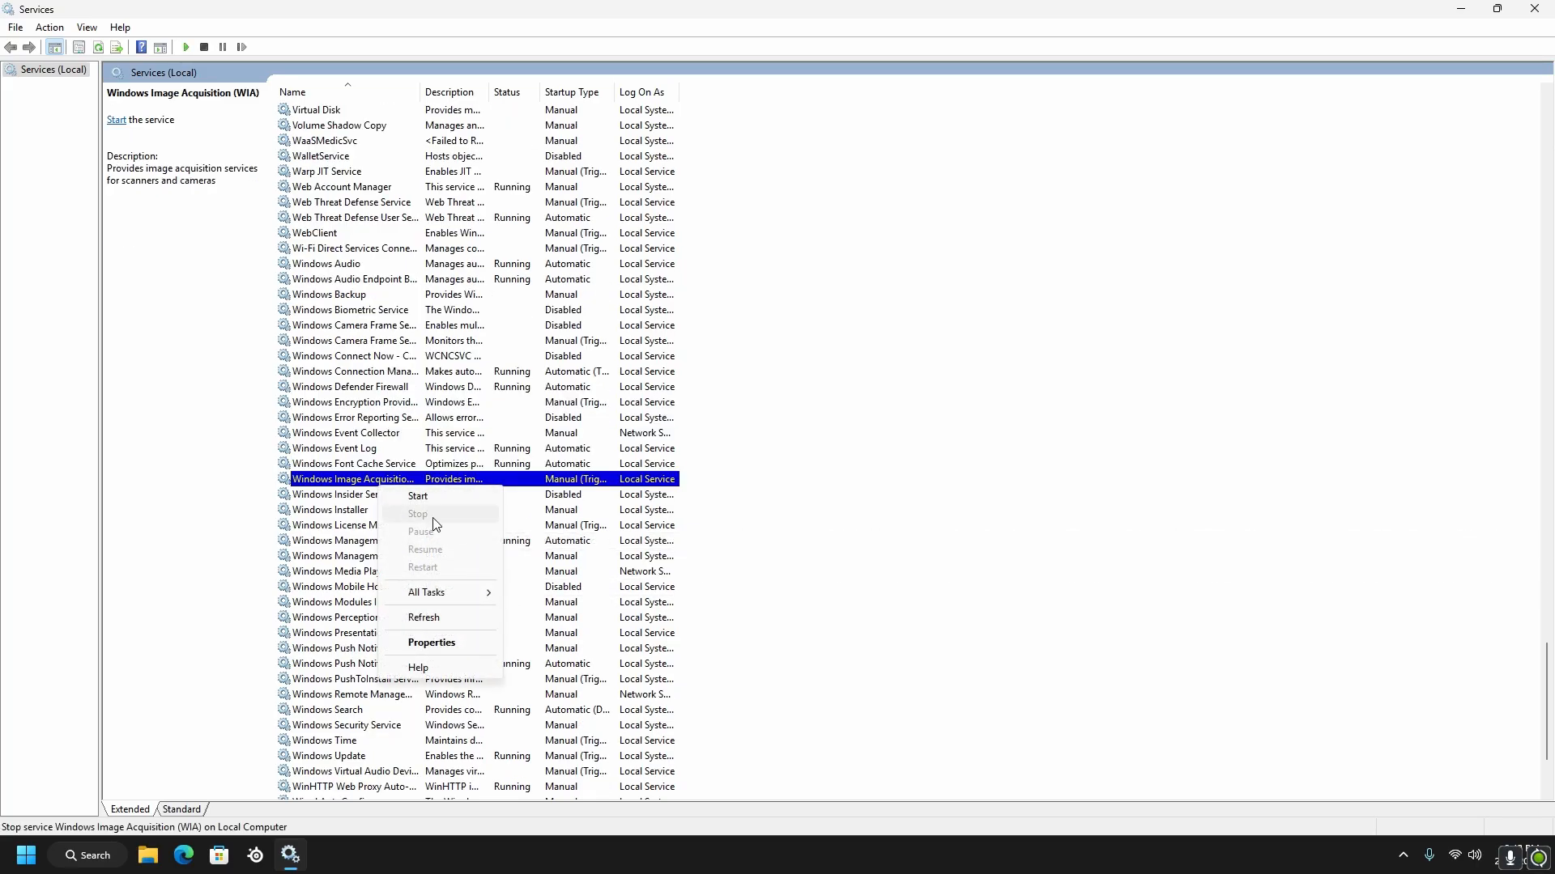
pyautogui.click(431, 646)
pyautogui.click(753, 407)
pyautogui.click(742, 409)
pyautogui.click(741, 409)
pyautogui.click(739, 454)
pyautogui.click(898, 590)
pyautogui.click(776, 589)
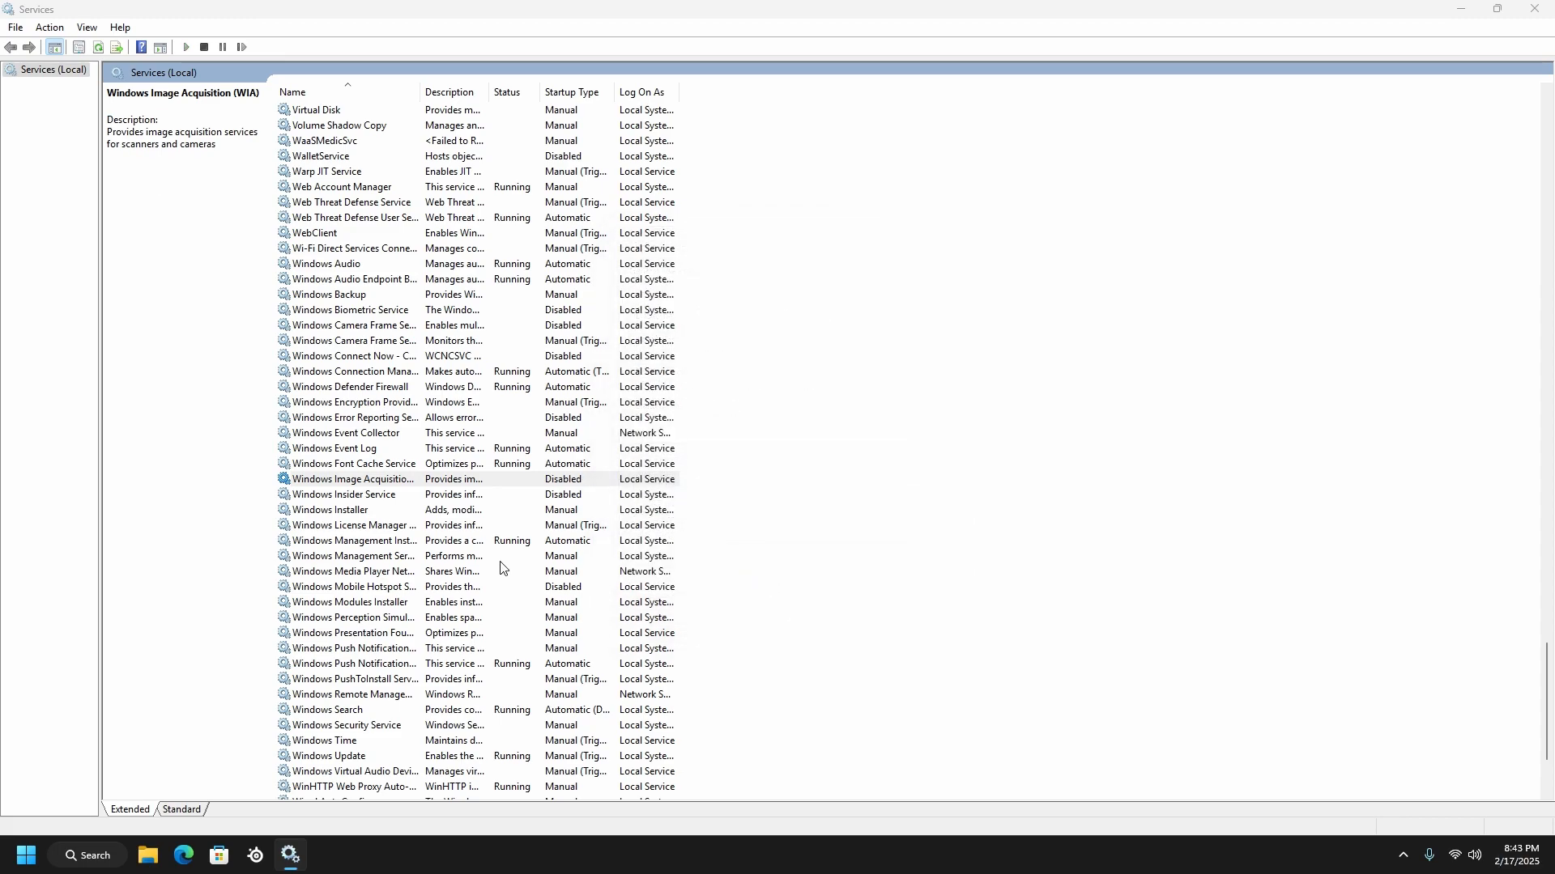
# Choose Disabled as the startup type of the Windows Camera Frame Server service and accept its properties
pyautogui.scroll(2, 378, 408)
pyautogui.rightClick(378, 407)
pyautogui.click(430, 561)
pyautogui.click(753, 407)
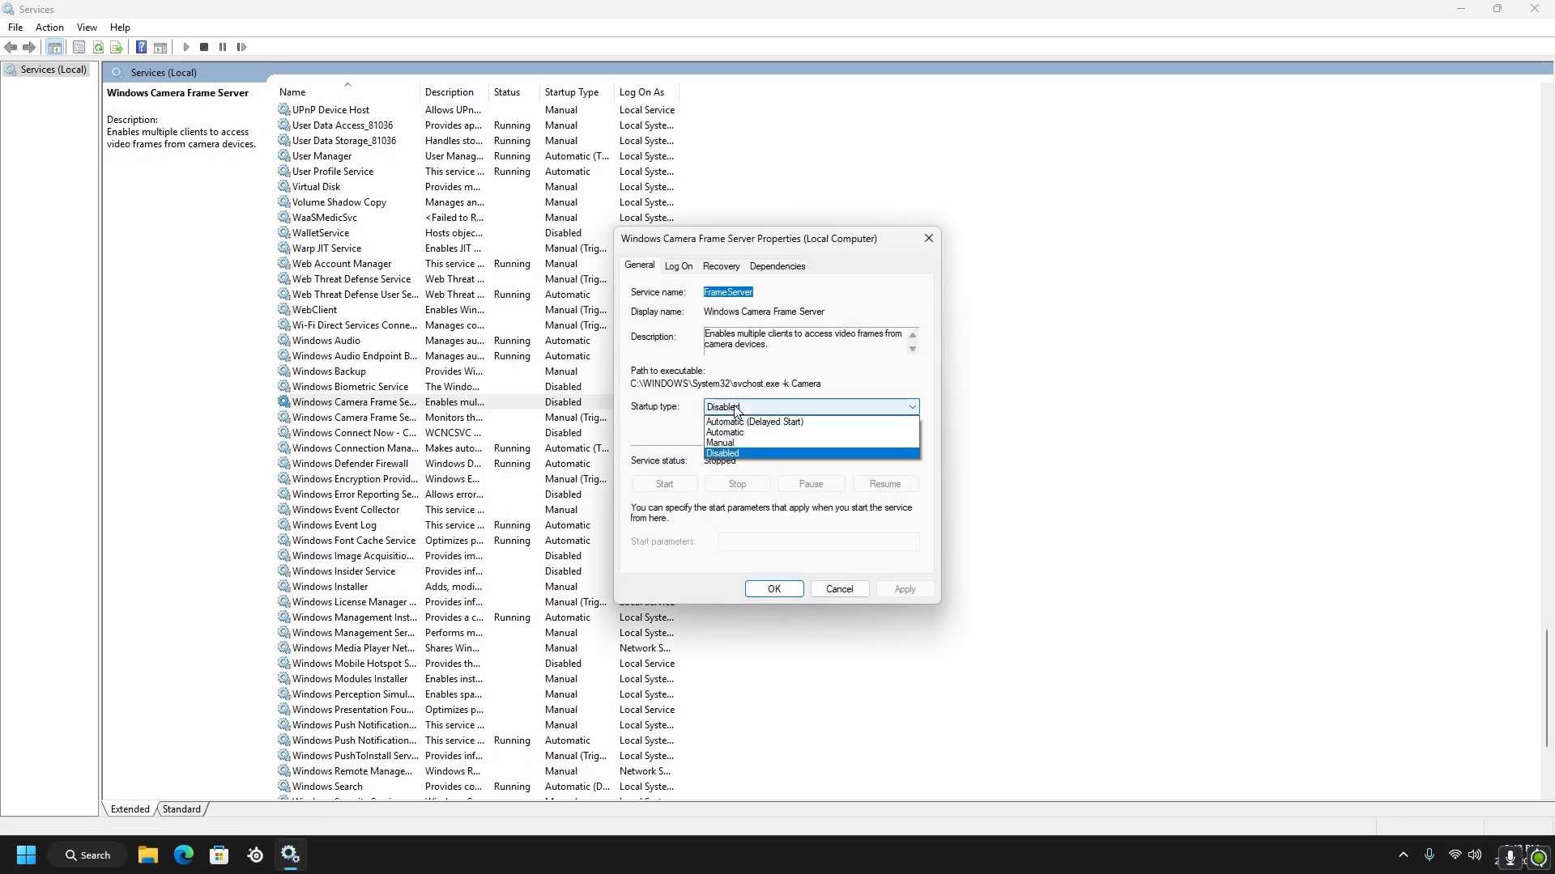
pyautogui.click(736, 455)
pyautogui.click(888, 595)
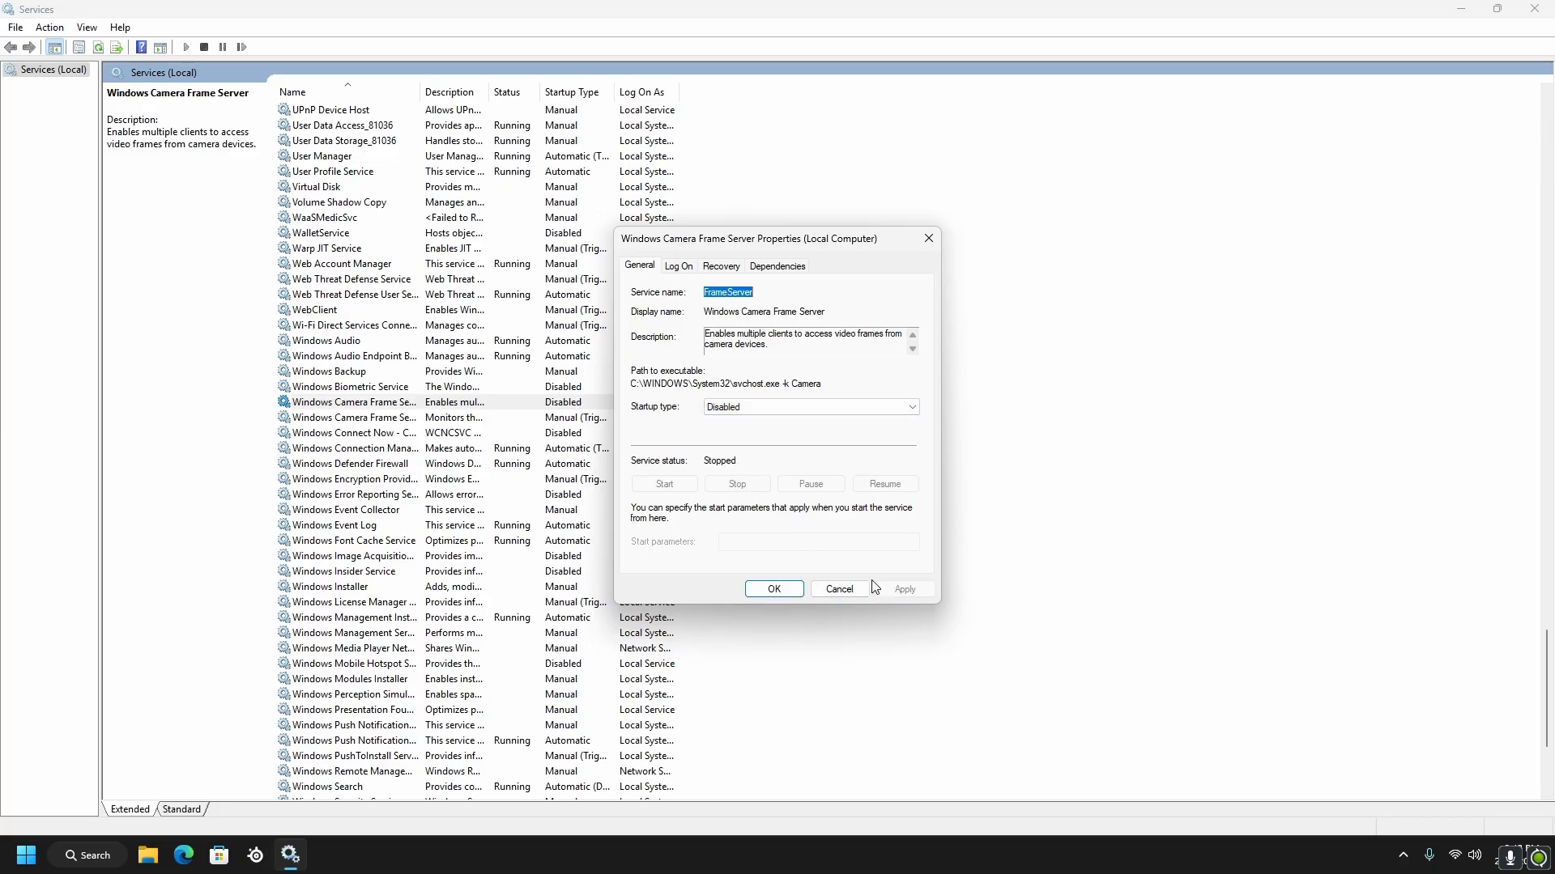
pyautogui.click(772, 591)
# Set the startup type of the Windows Camera Frame Server Monitor service to Disabled, apply it and accept its properties
pyautogui.rightClick(366, 418)
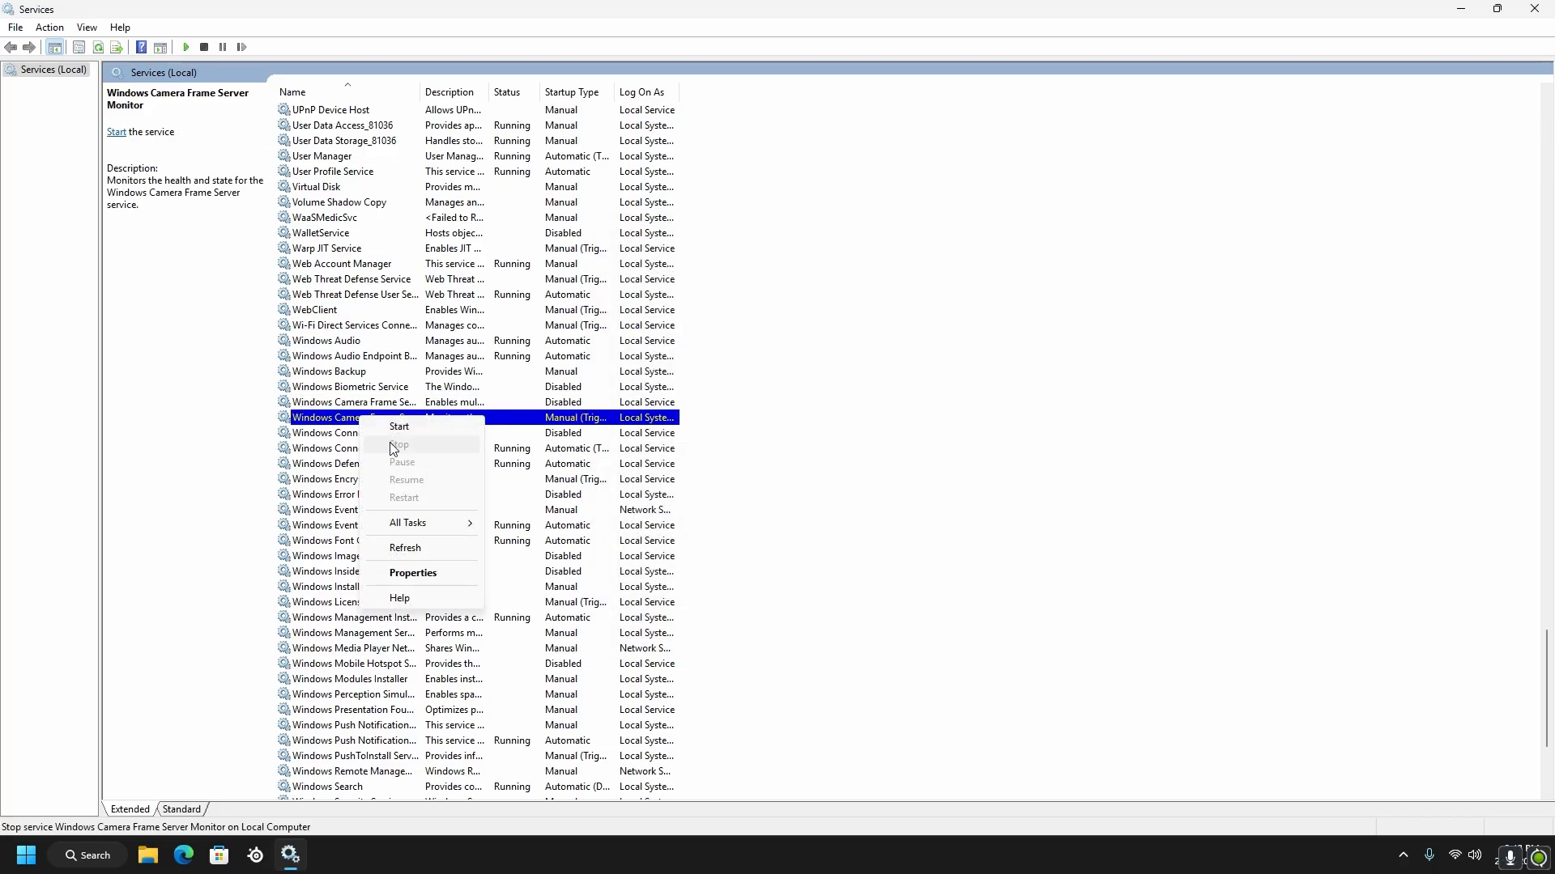
pyautogui.click(453, 574)
pyautogui.click(810, 407)
pyautogui.click(737, 456)
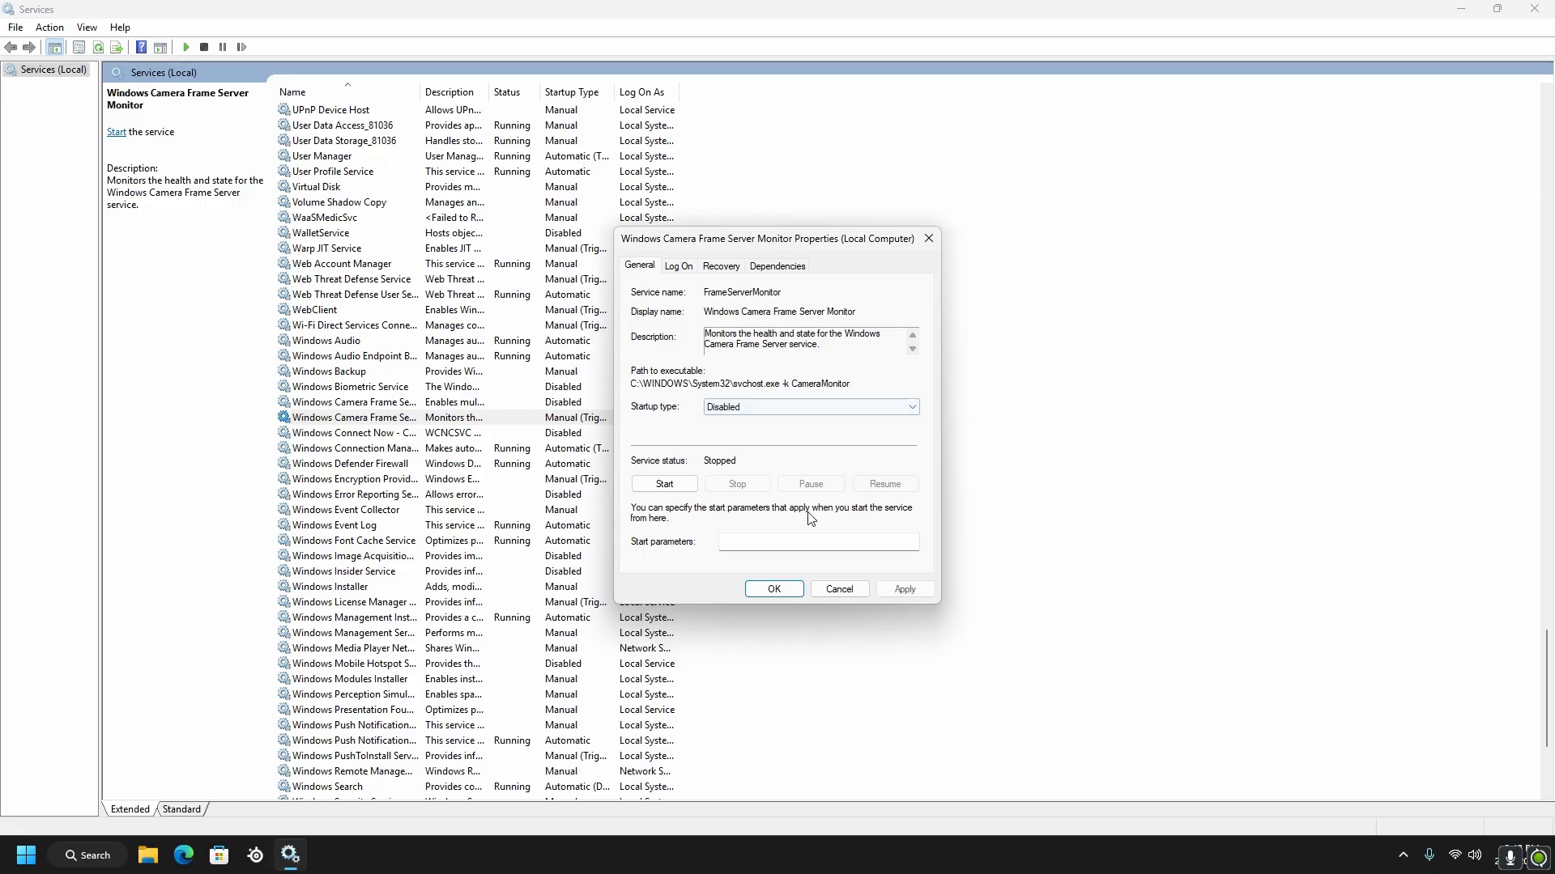
pyautogui.click(904, 590)
pyautogui.click(774, 590)
# Choose Disabled as the startup type of the Windows Insider Service and accept its properties
pyautogui.scroll(-2, 486, 486)
pyautogui.rightClick(360, 480)
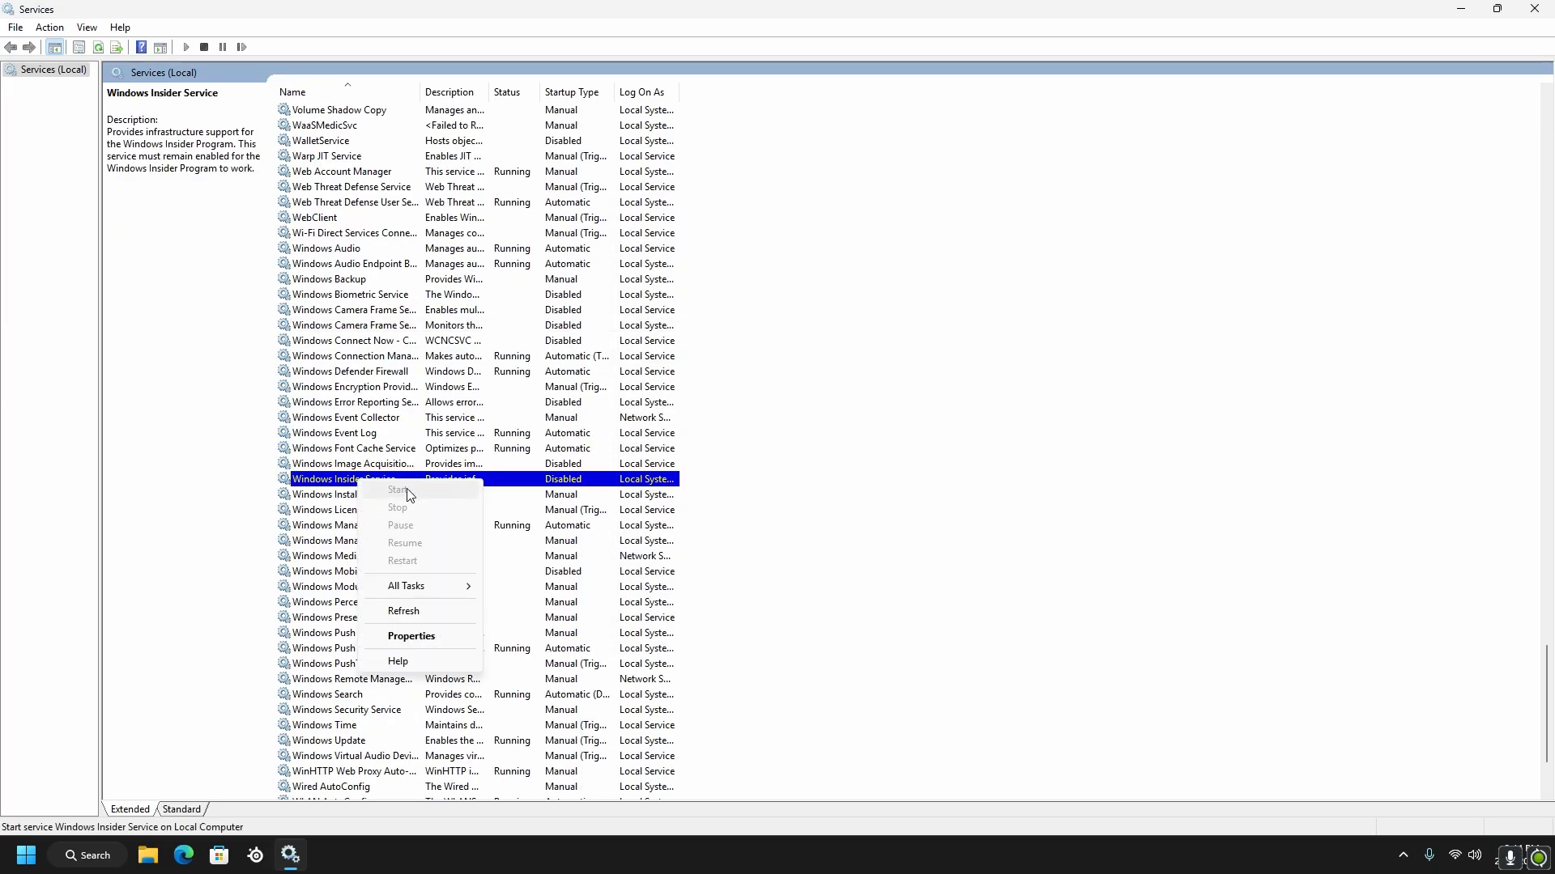
pyautogui.click(420, 638)
pyautogui.click(810, 413)
pyautogui.click(736, 456)
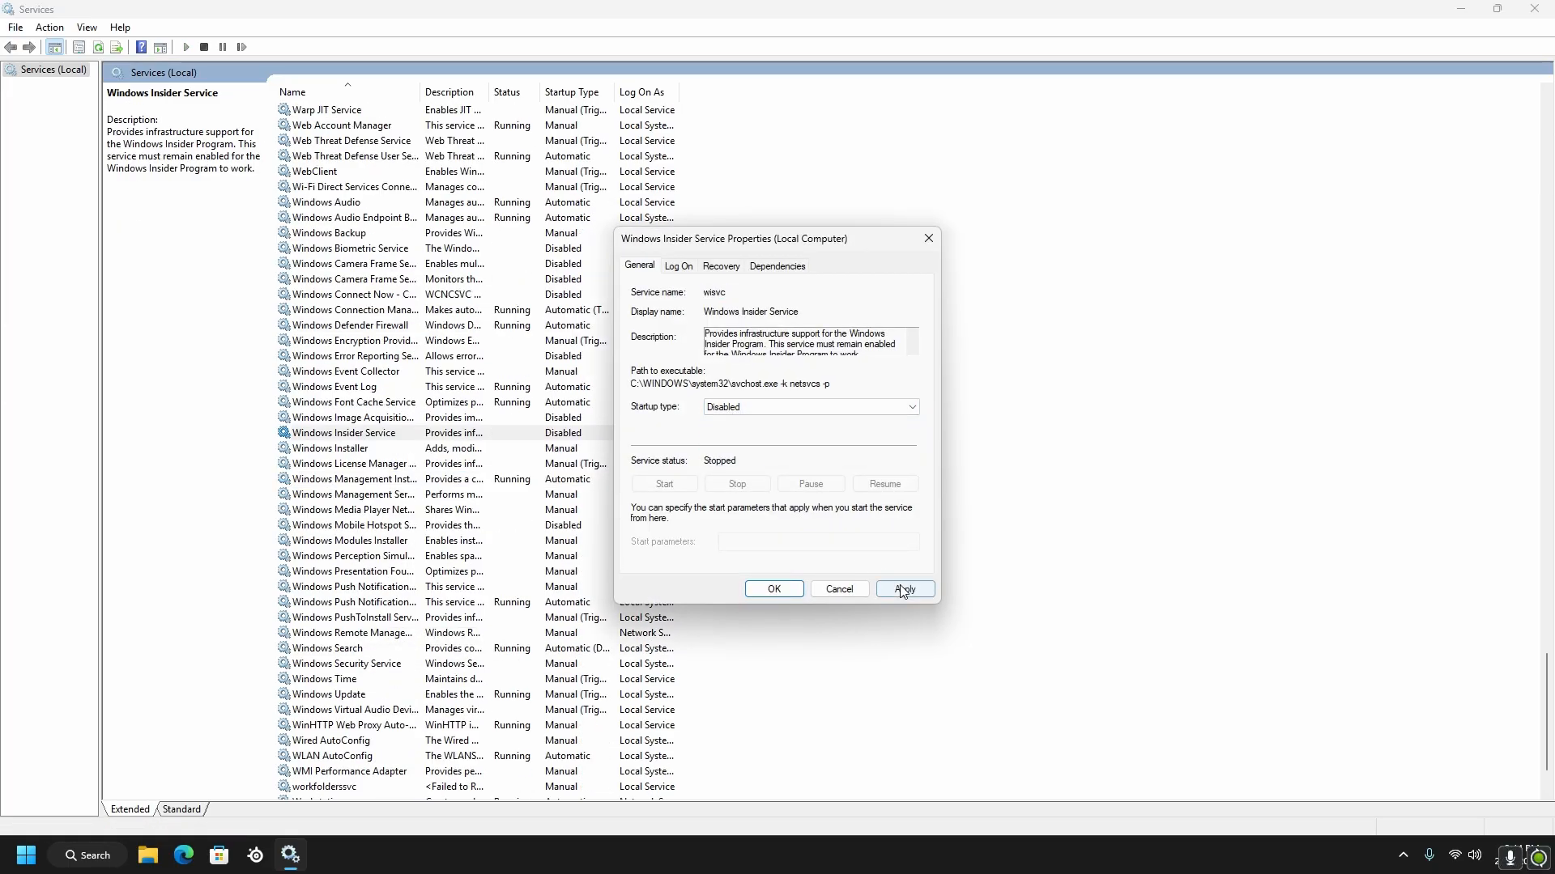
pyautogui.click(757, 590)
# Set the startup type of the Windows Search service to Disabled, apply the change and accept its properties
pyautogui.scroll(-1, 742, 592)
pyautogui.scroll(-2, 742, 592)
pyautogui.click(356, 556)
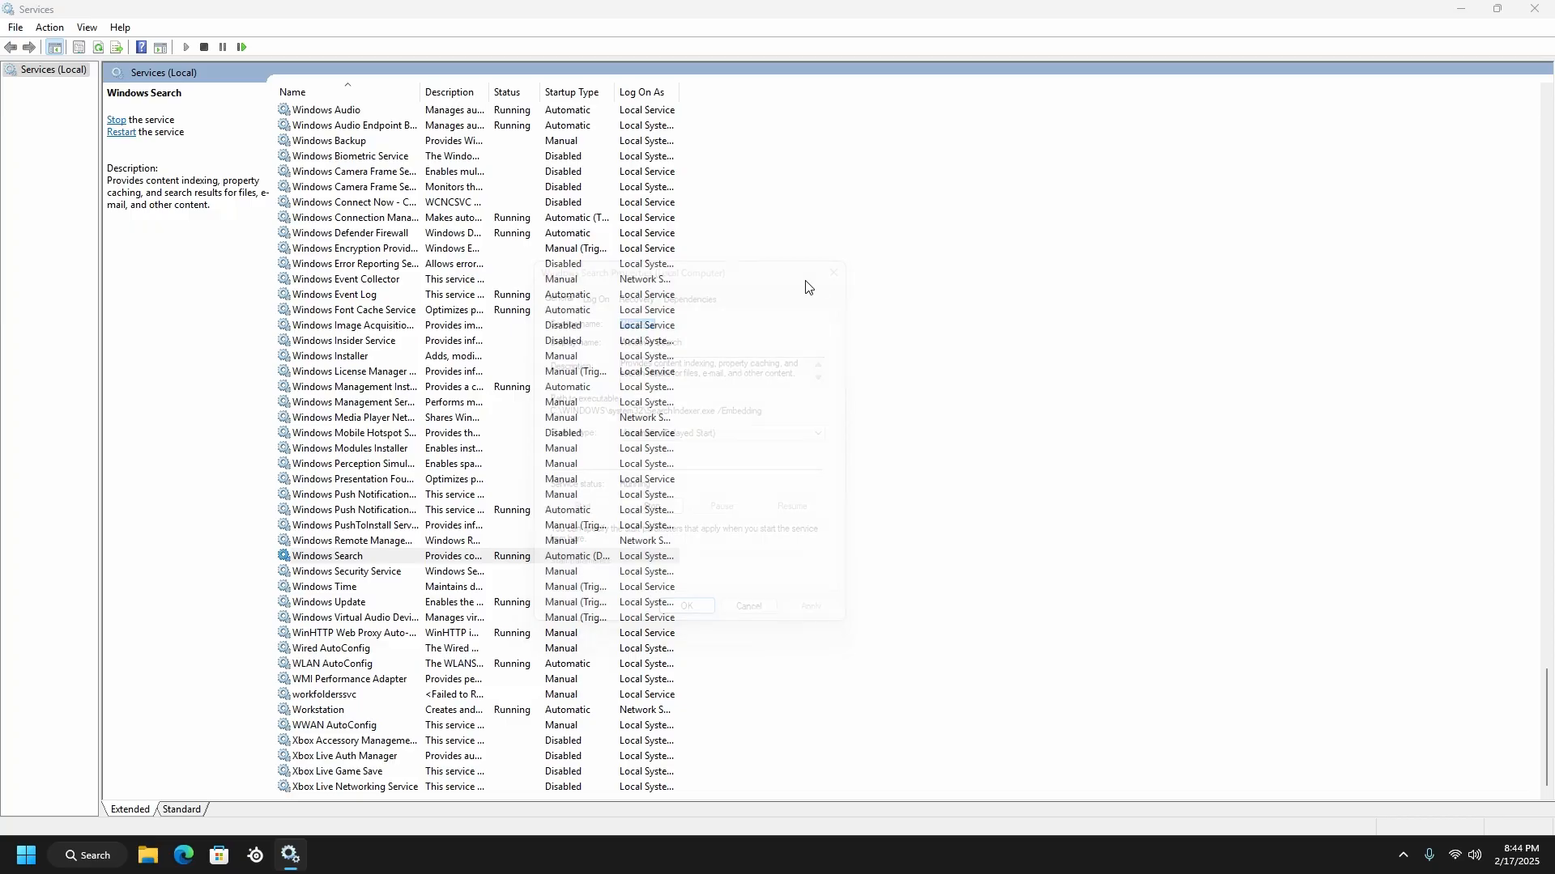
pyautogui.rightClick(365, 560)
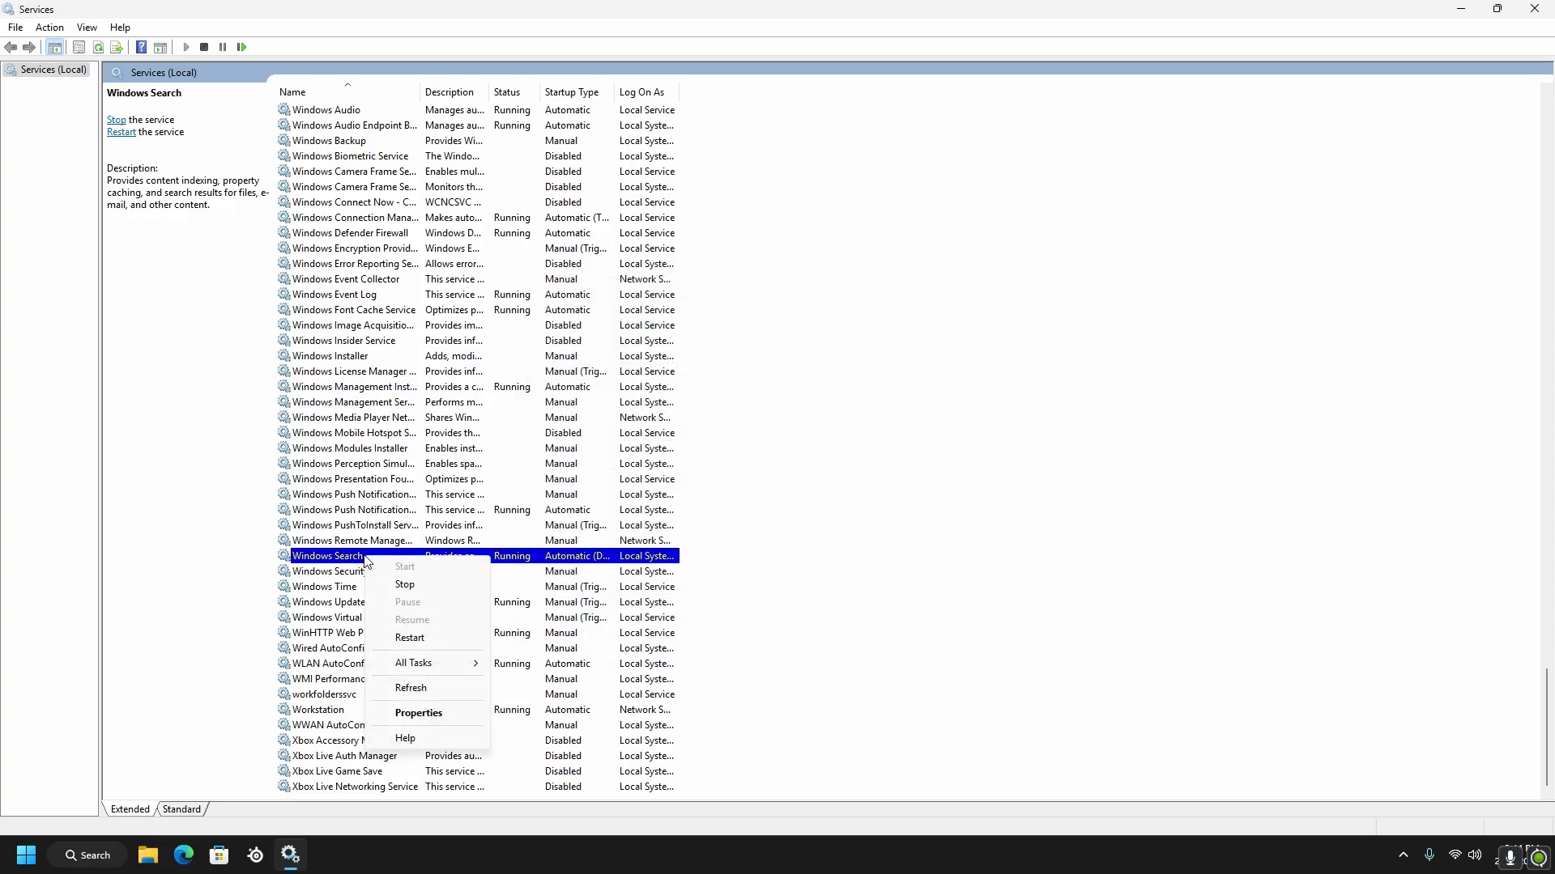
pyautogui.click(418, 714)
pyautogui.moveTo(629, 275); pyautogui.dragTo(567, 299)
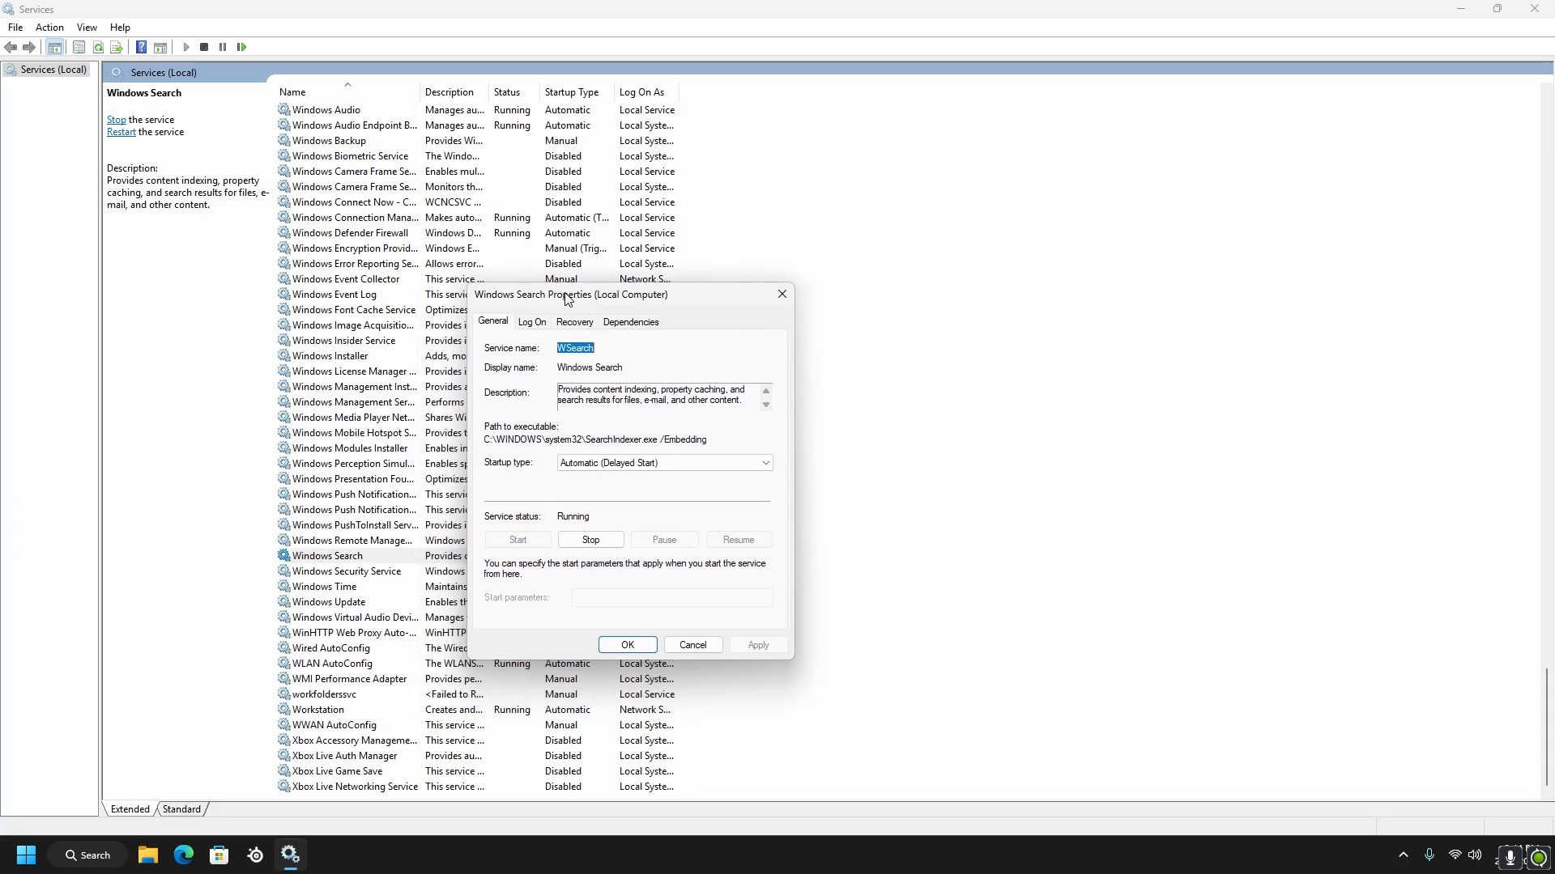
pyautogui.click(662, 463)
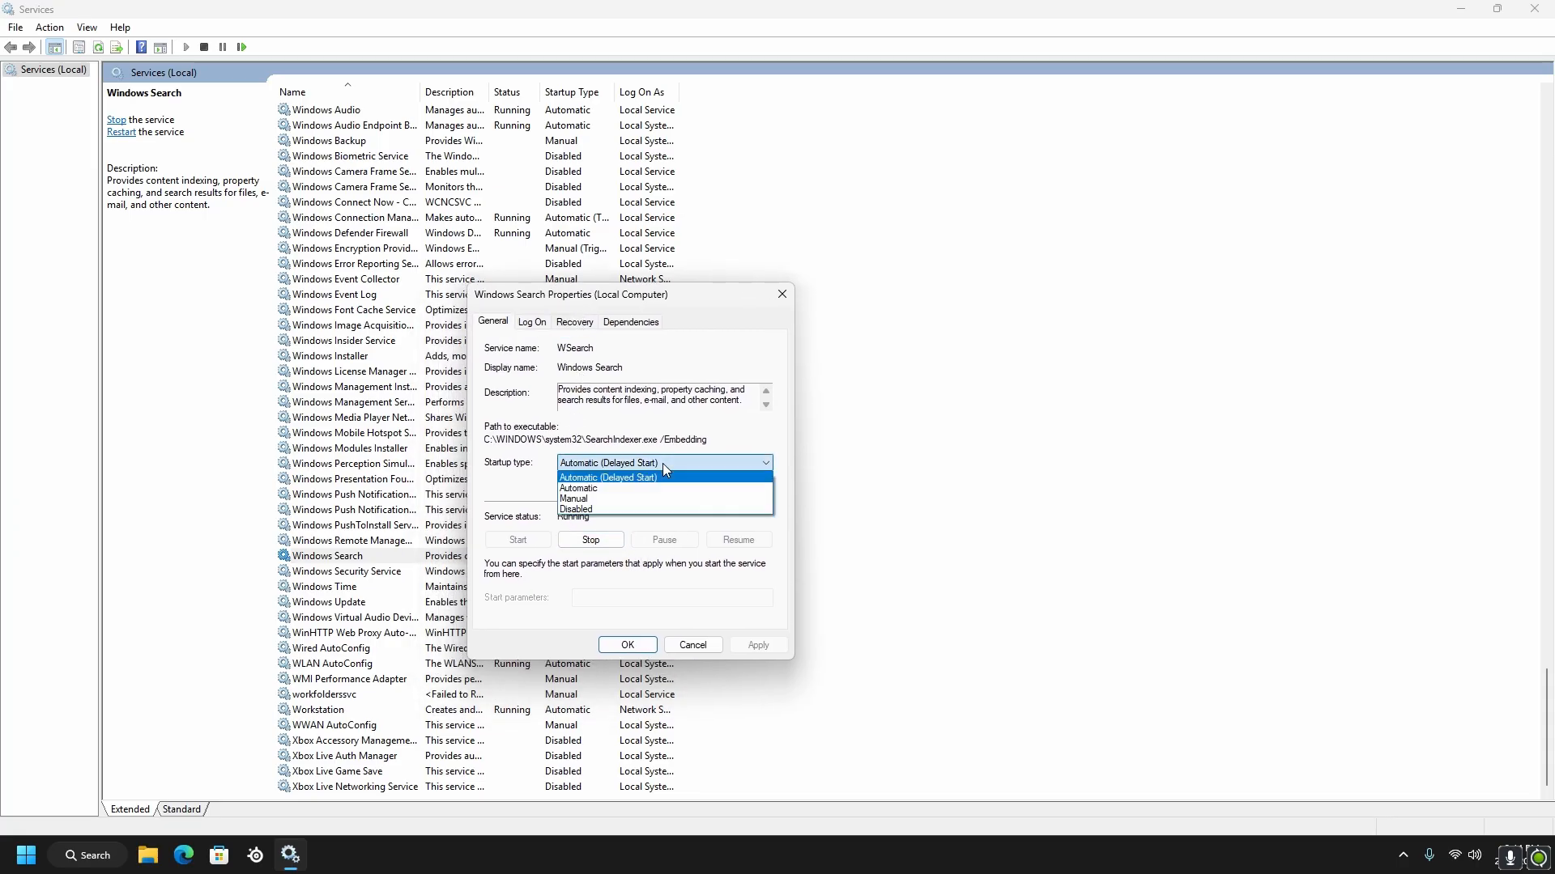
pyautogui.click(577, 511)
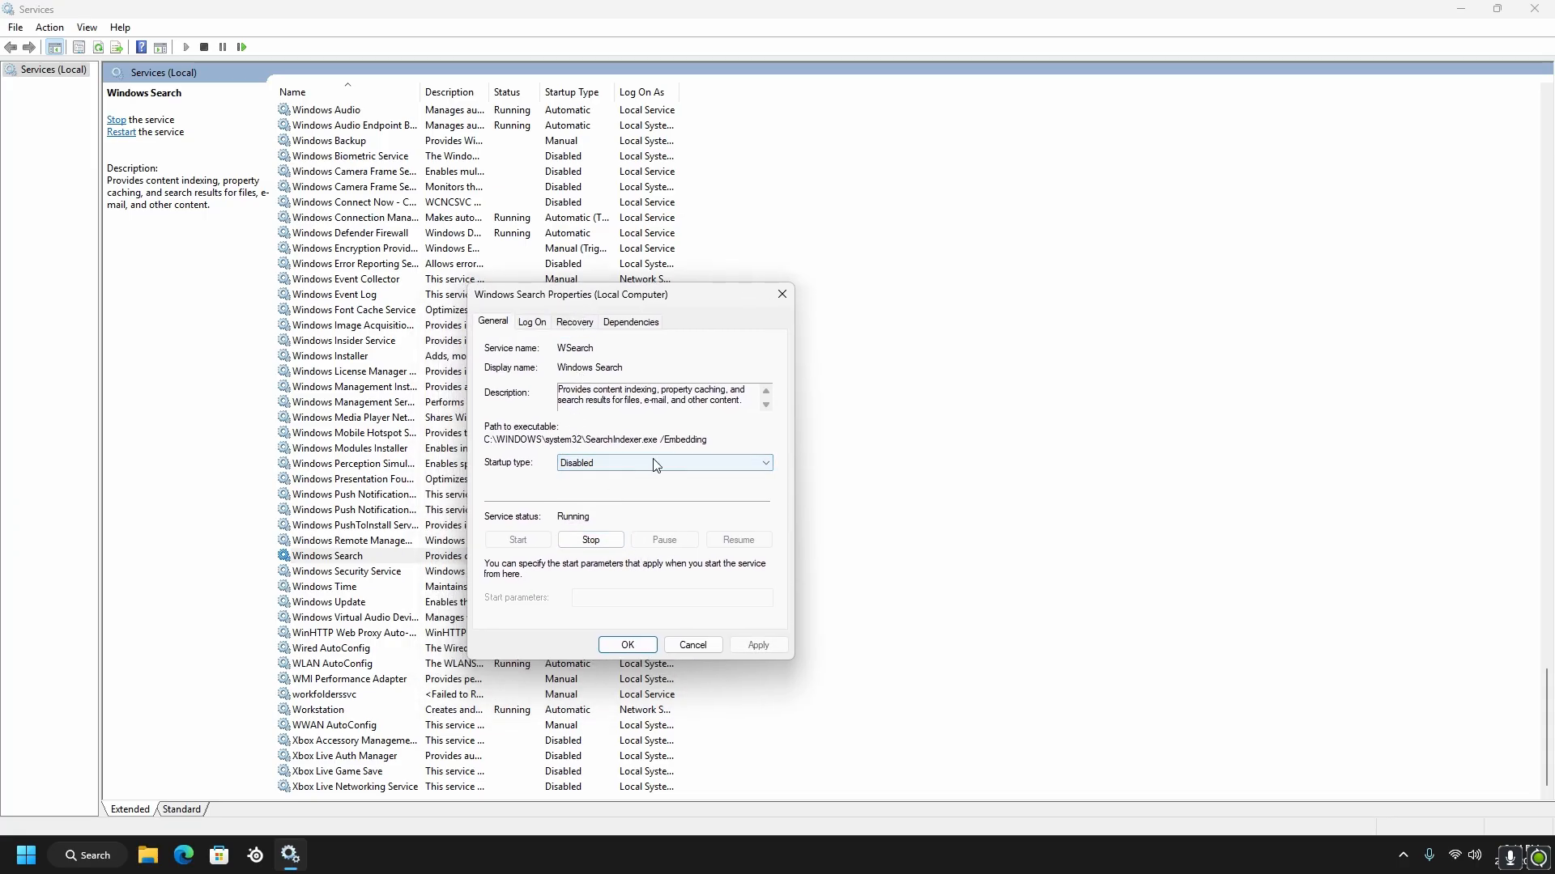
pyautogui.moveTo(602, 308)
pyautogui.mouseDown()
pyautogui.moveTo(793, 318)
pyautogui.moveTo(576, 300)
pyautogui.mouseUp()
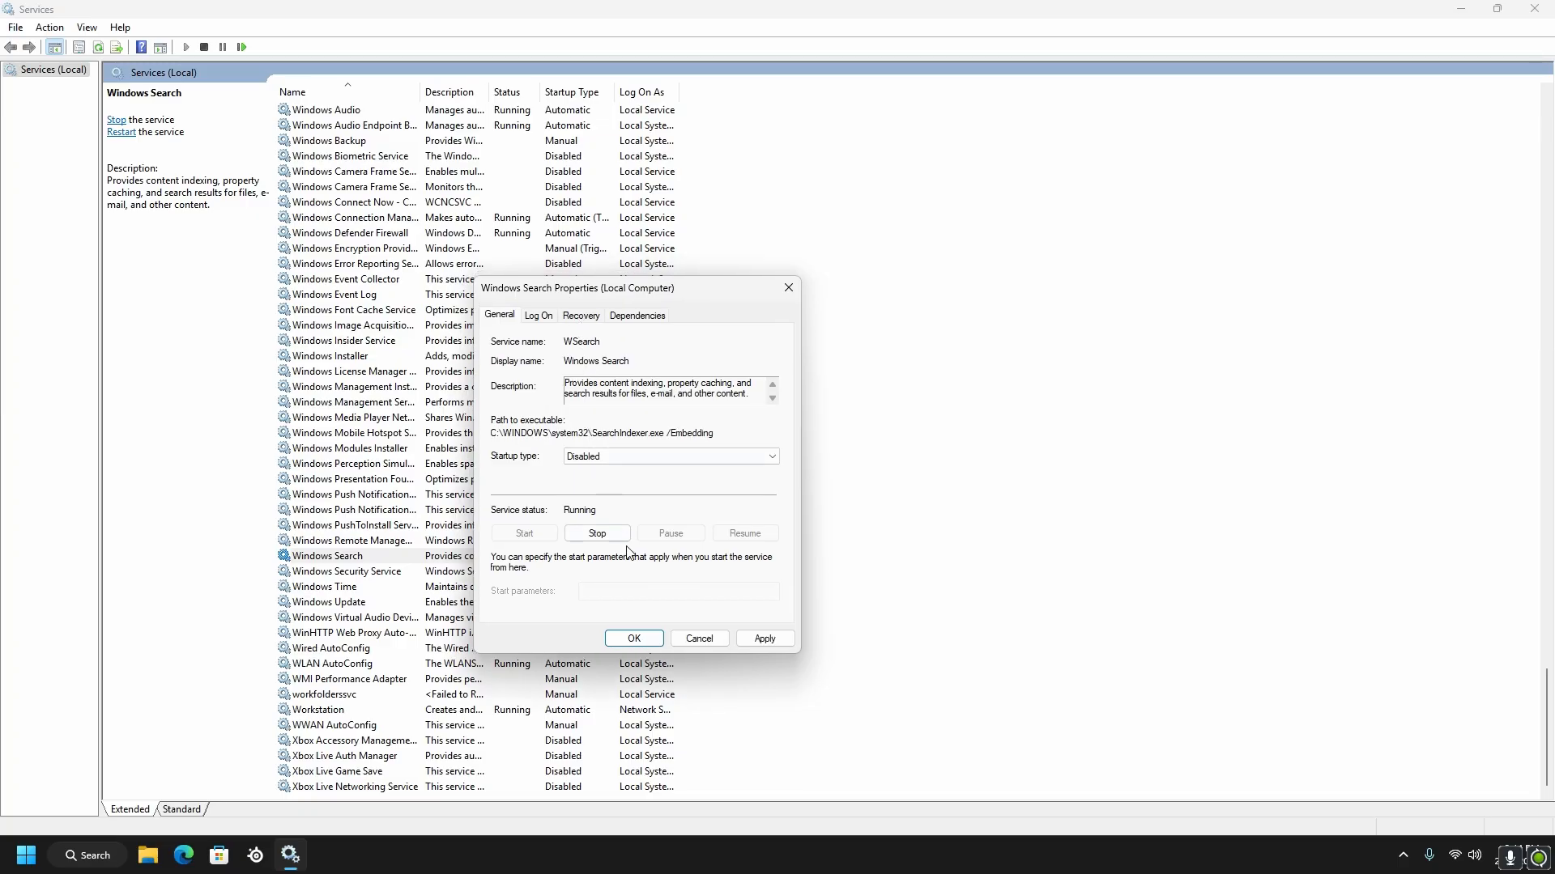
pyautogui.click(770, 640)
pyautogui.click(634, 639)
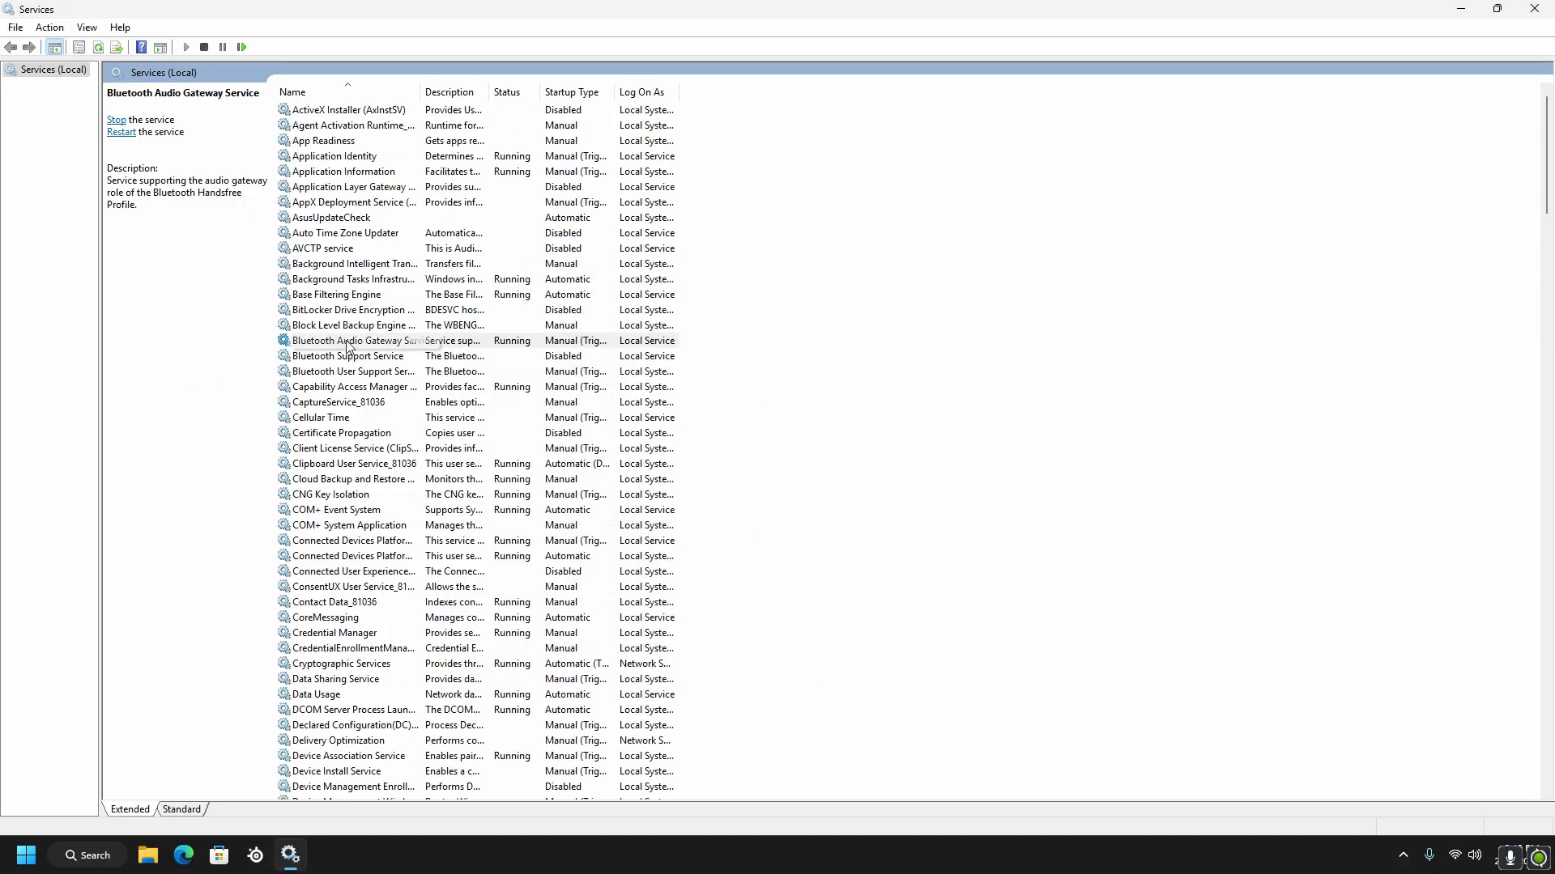
# Set the startup type of the Bluetooth Audio Gateway Service to Disabled and accept its properties
pyautogui.rightClick(366, 346)
pyautogui.click(418, 497)
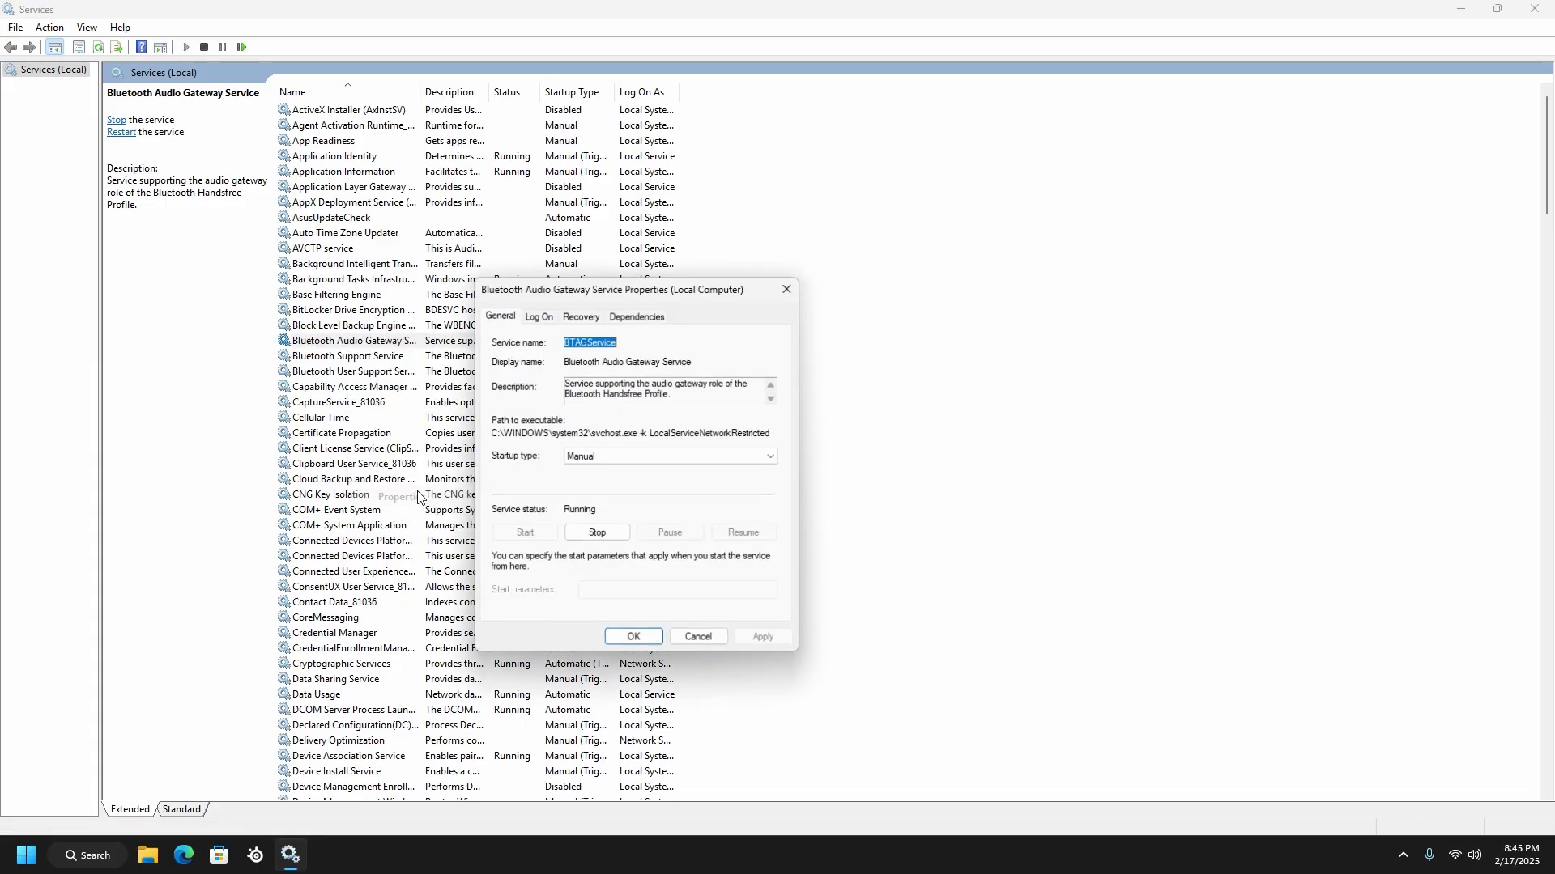
pyautogui.click(656, 458)
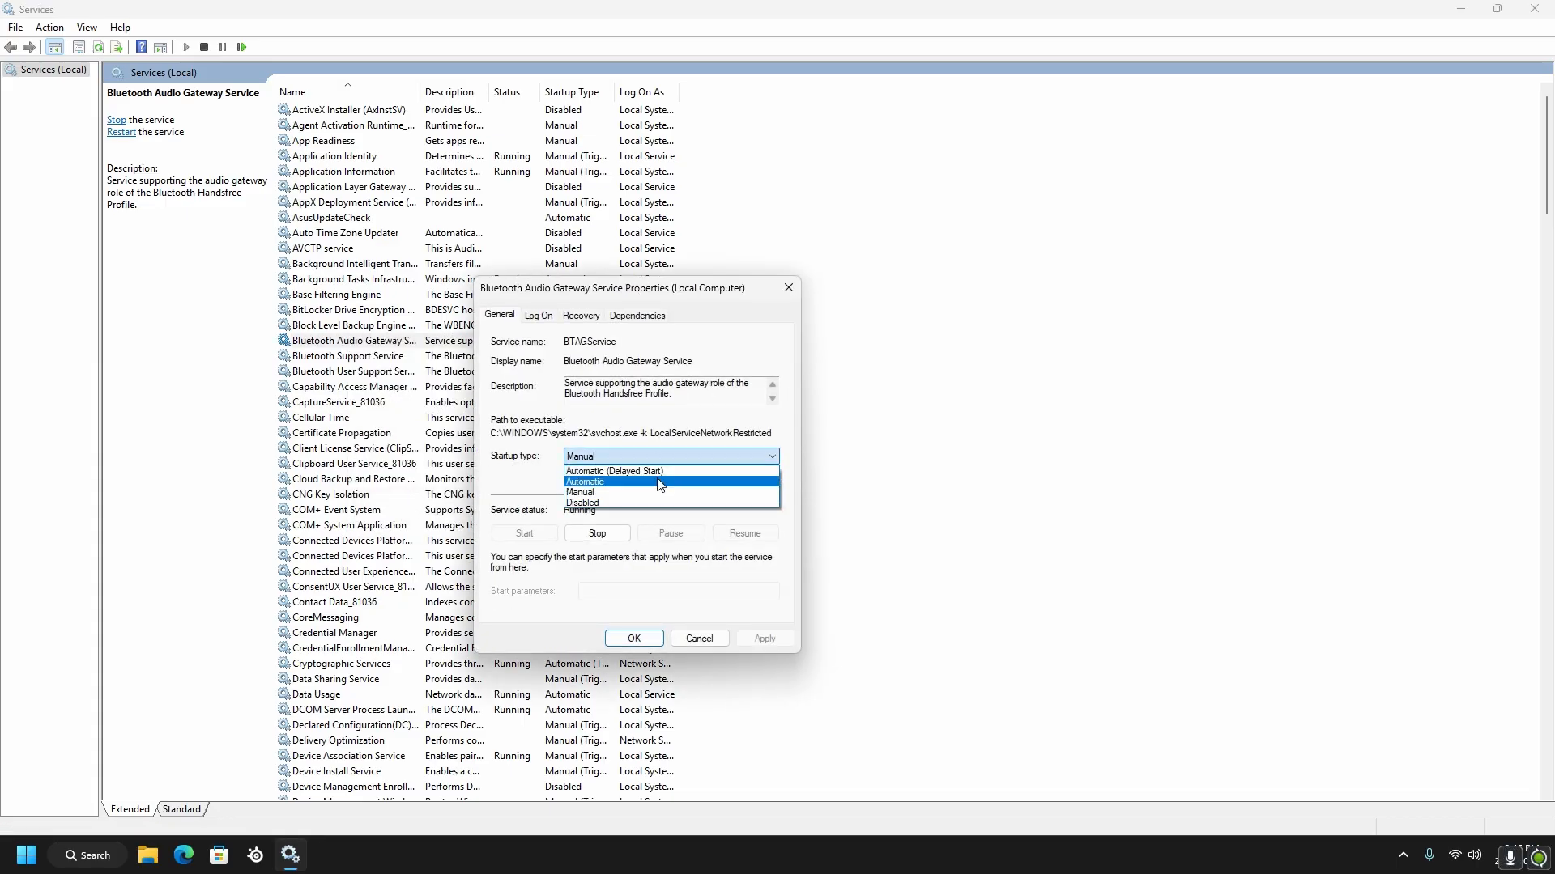
pyautogui.click(623, 508)
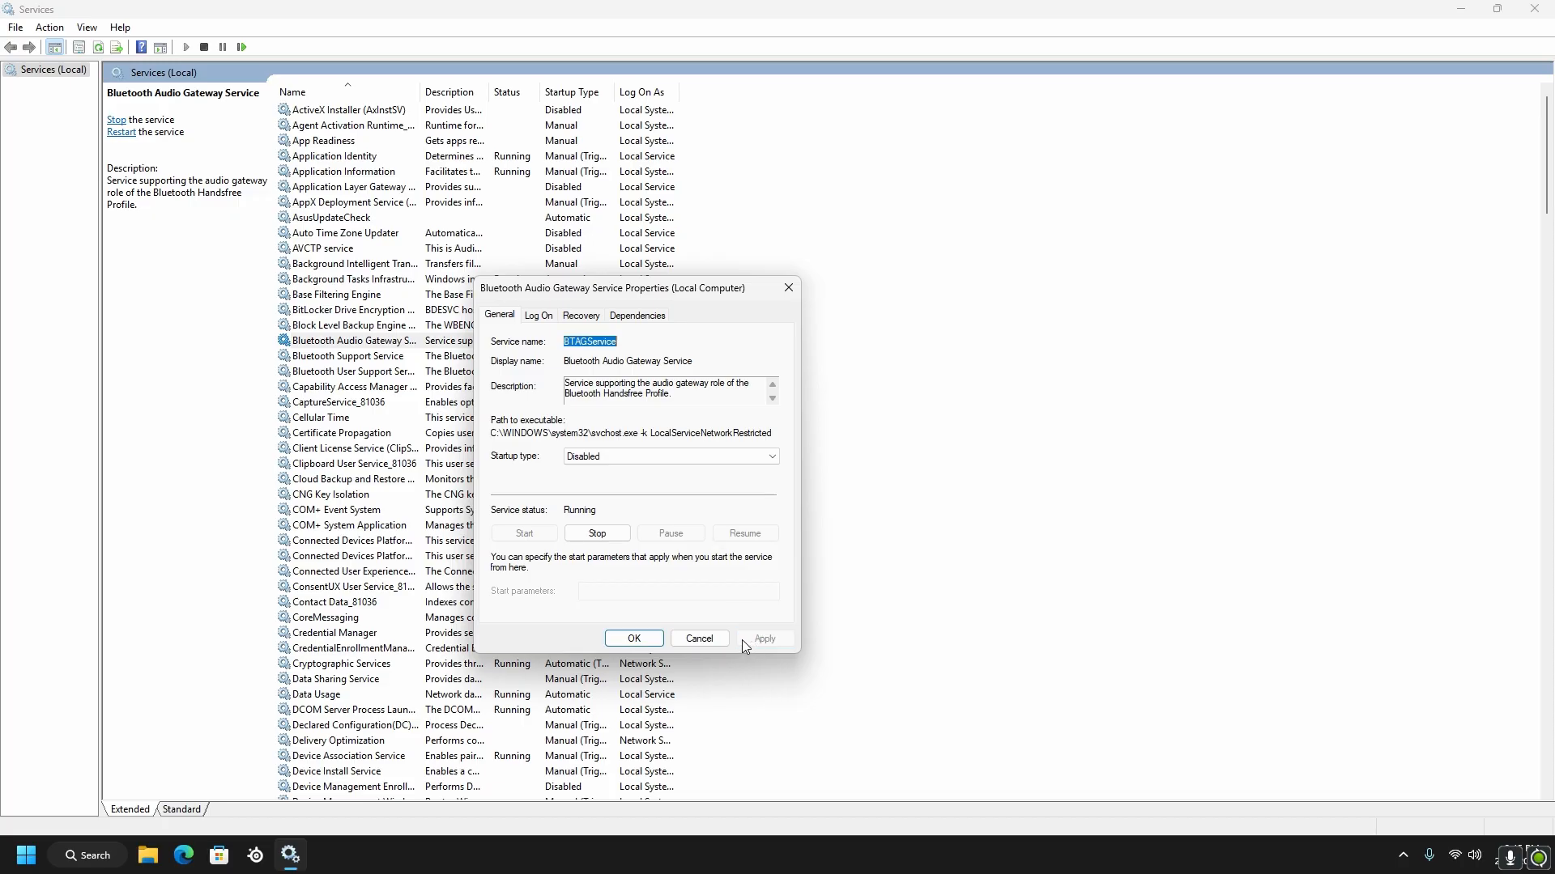
pyautogui.click(634, 638)
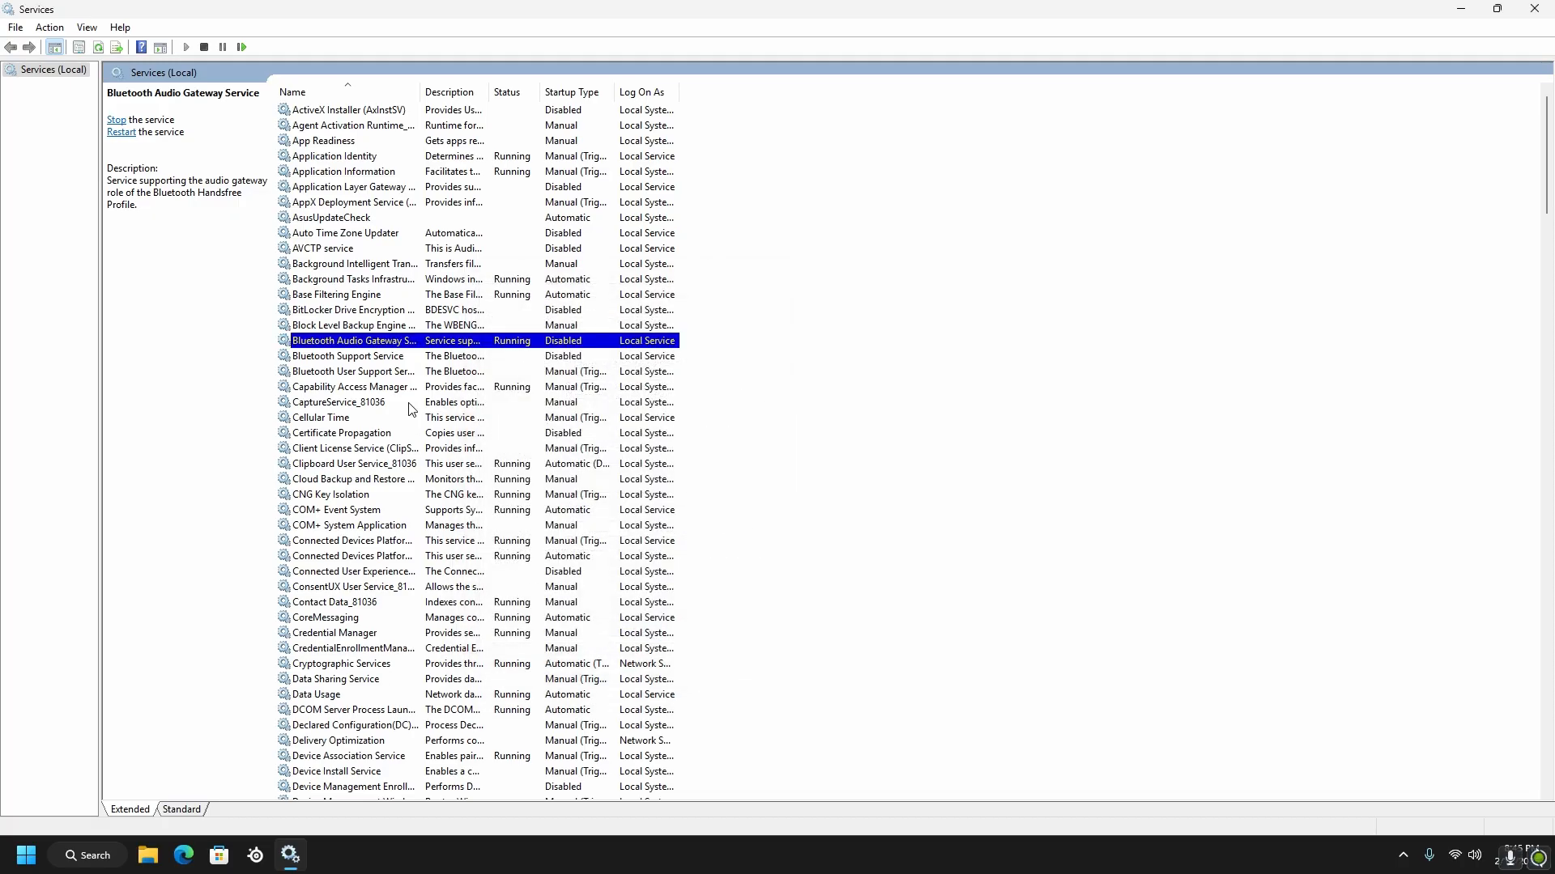
# Choose Disabled as the startup type of the Bluetooth Support Service and accept its properties
pyautogui.rightClick(360, 359)
pyautogui.click(413, 513)
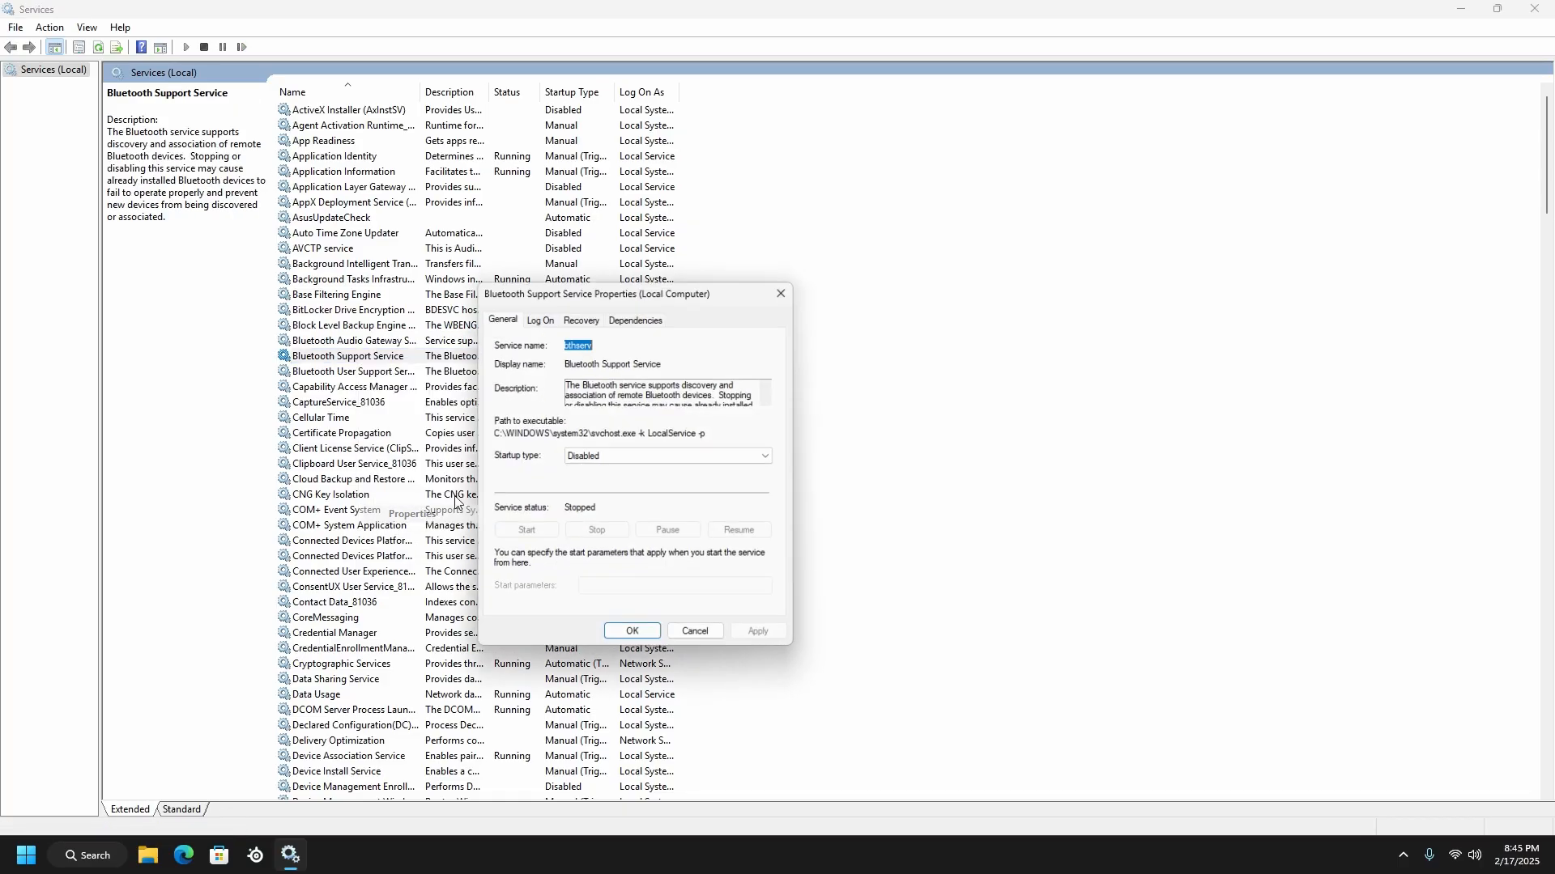
pyautogui.click(613, 459)
pyautogui.click(644, 508)
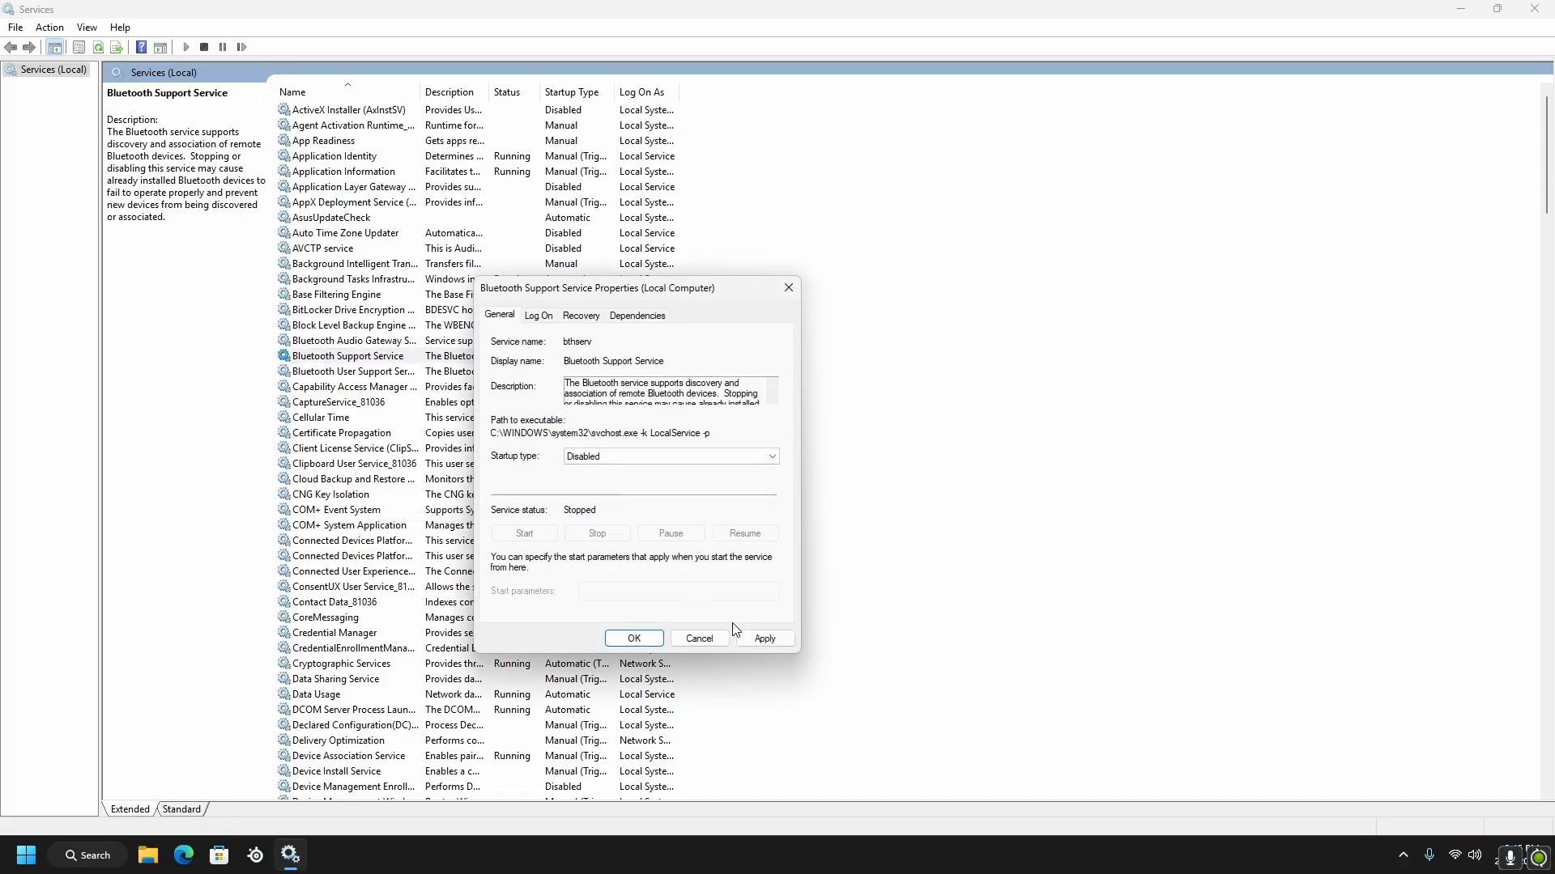
pyautogui.click(639, 639)
# Set the startup type of the AsusUpdateCheck service to Manual, apply the change and accept its properties
pyautogui.click(365, 463)
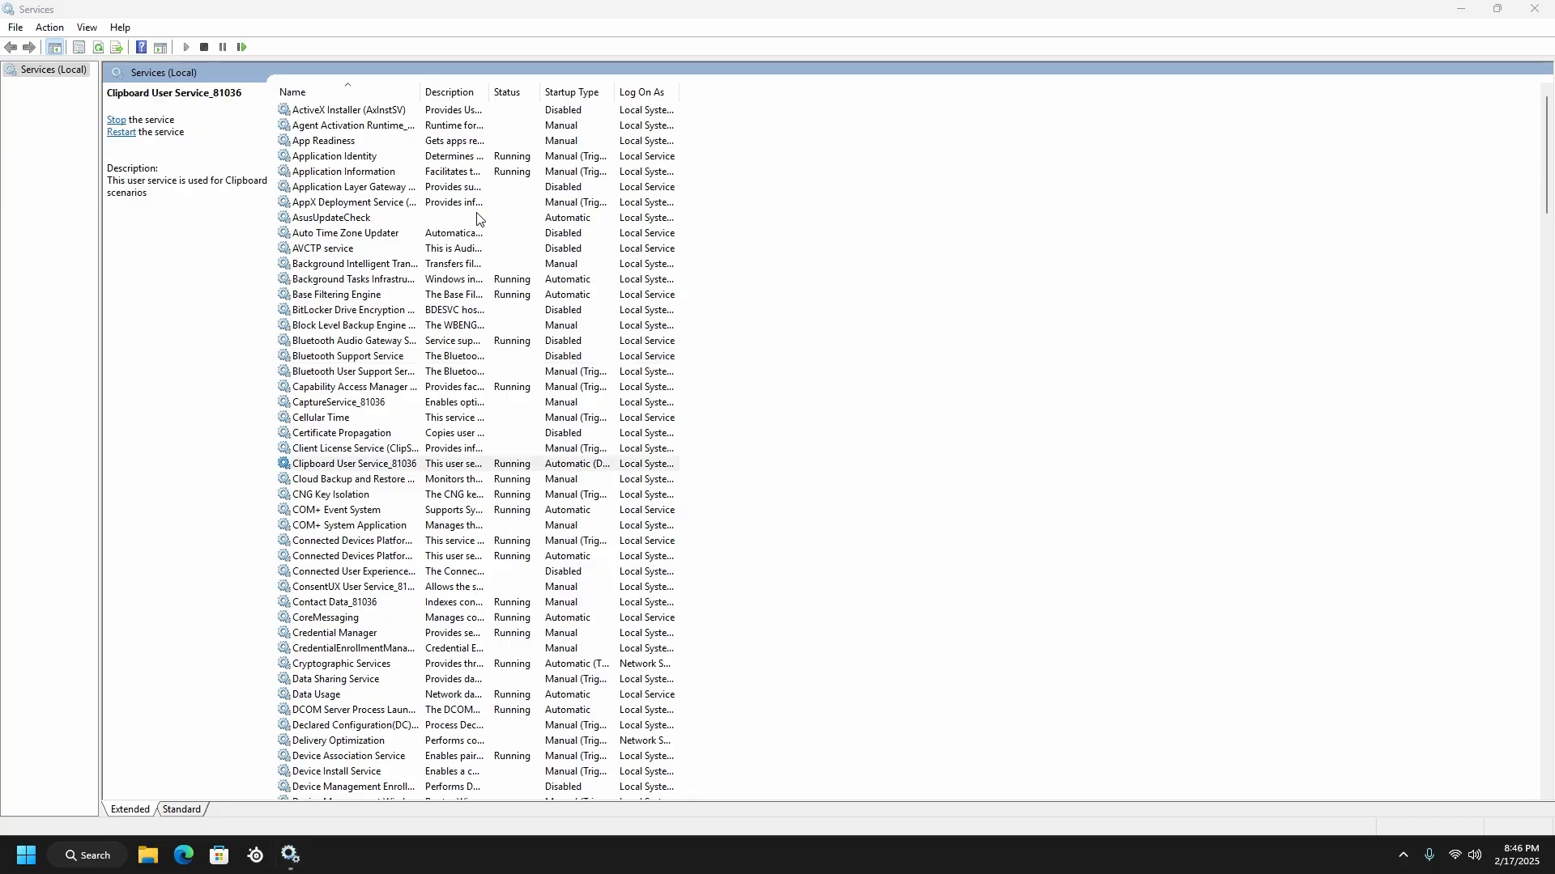
pyautogui.rightClick(546, 220)
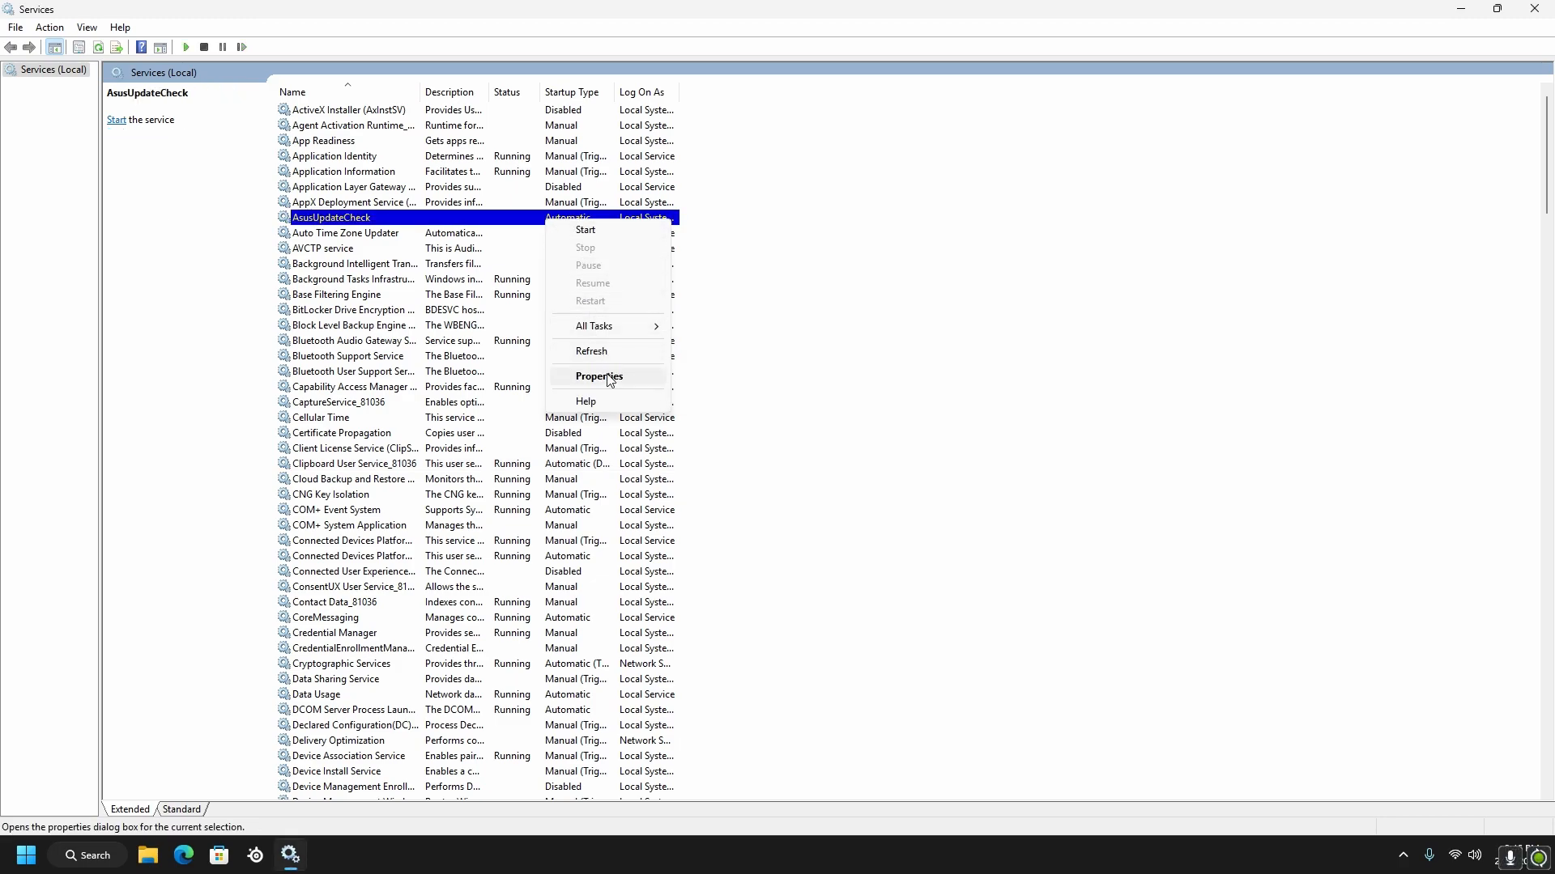
pyautogui.click(619, 378)
pyautogui.click(642, 455)
pyautogui.click(584, 493)
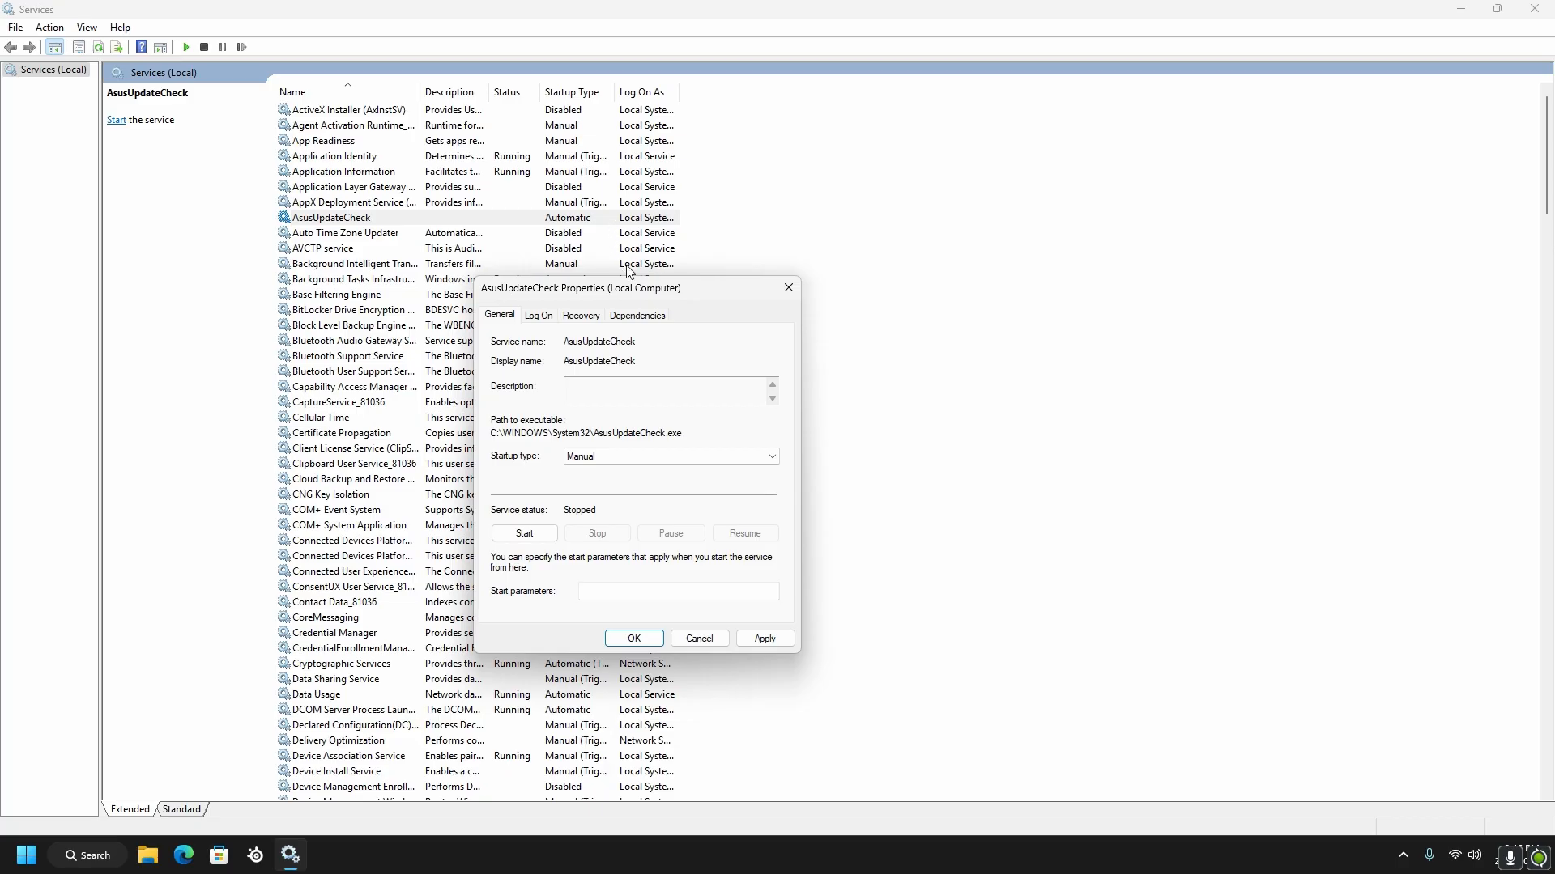
pyautogui.click(763, 638)
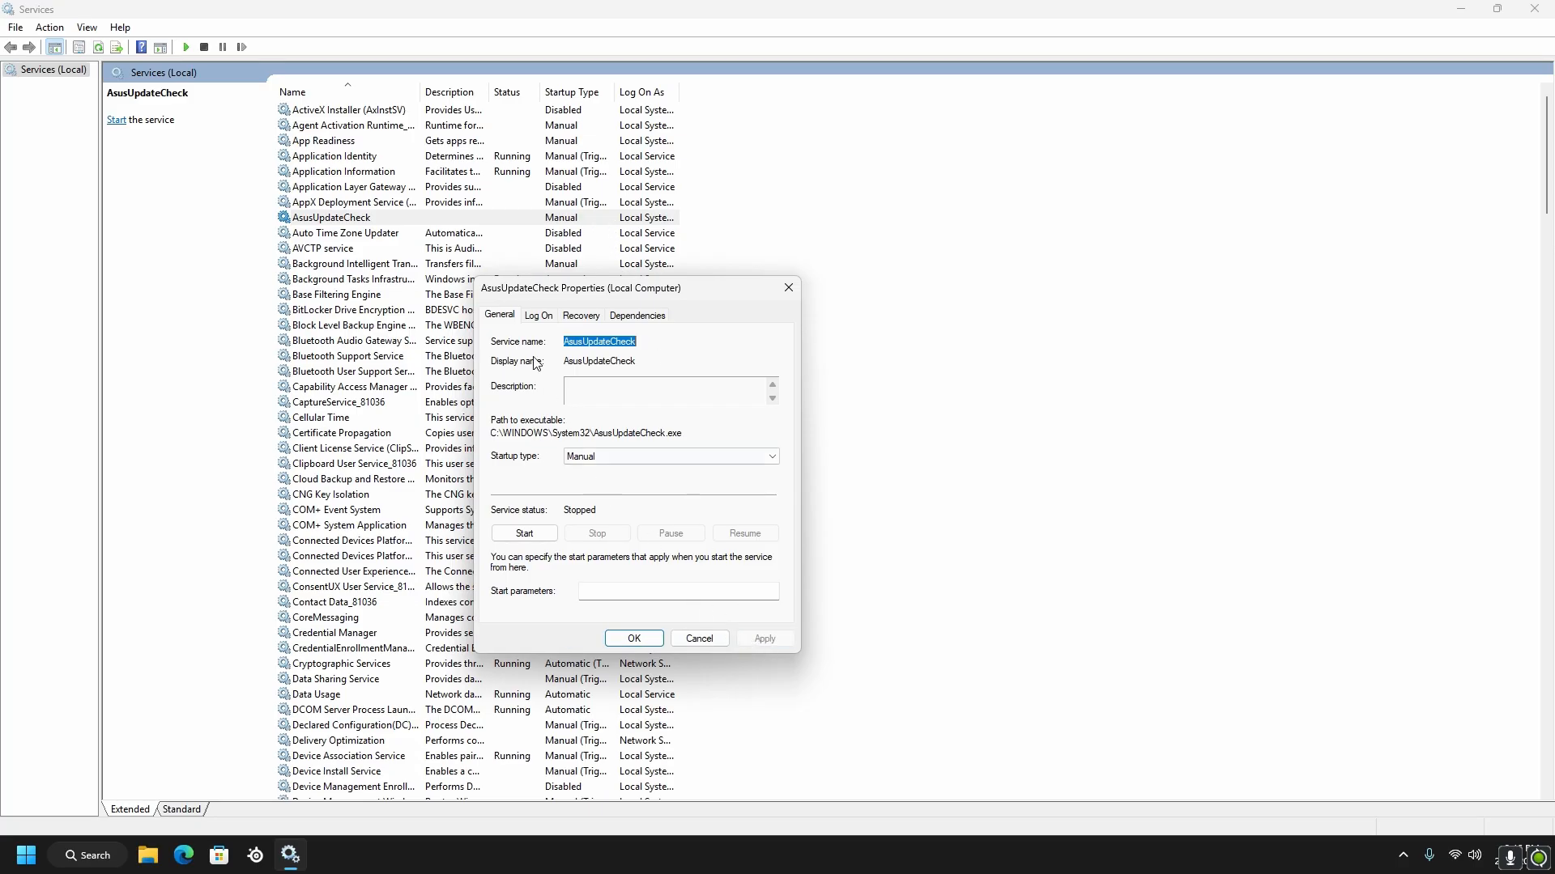
pyautogui.click(634, 639)
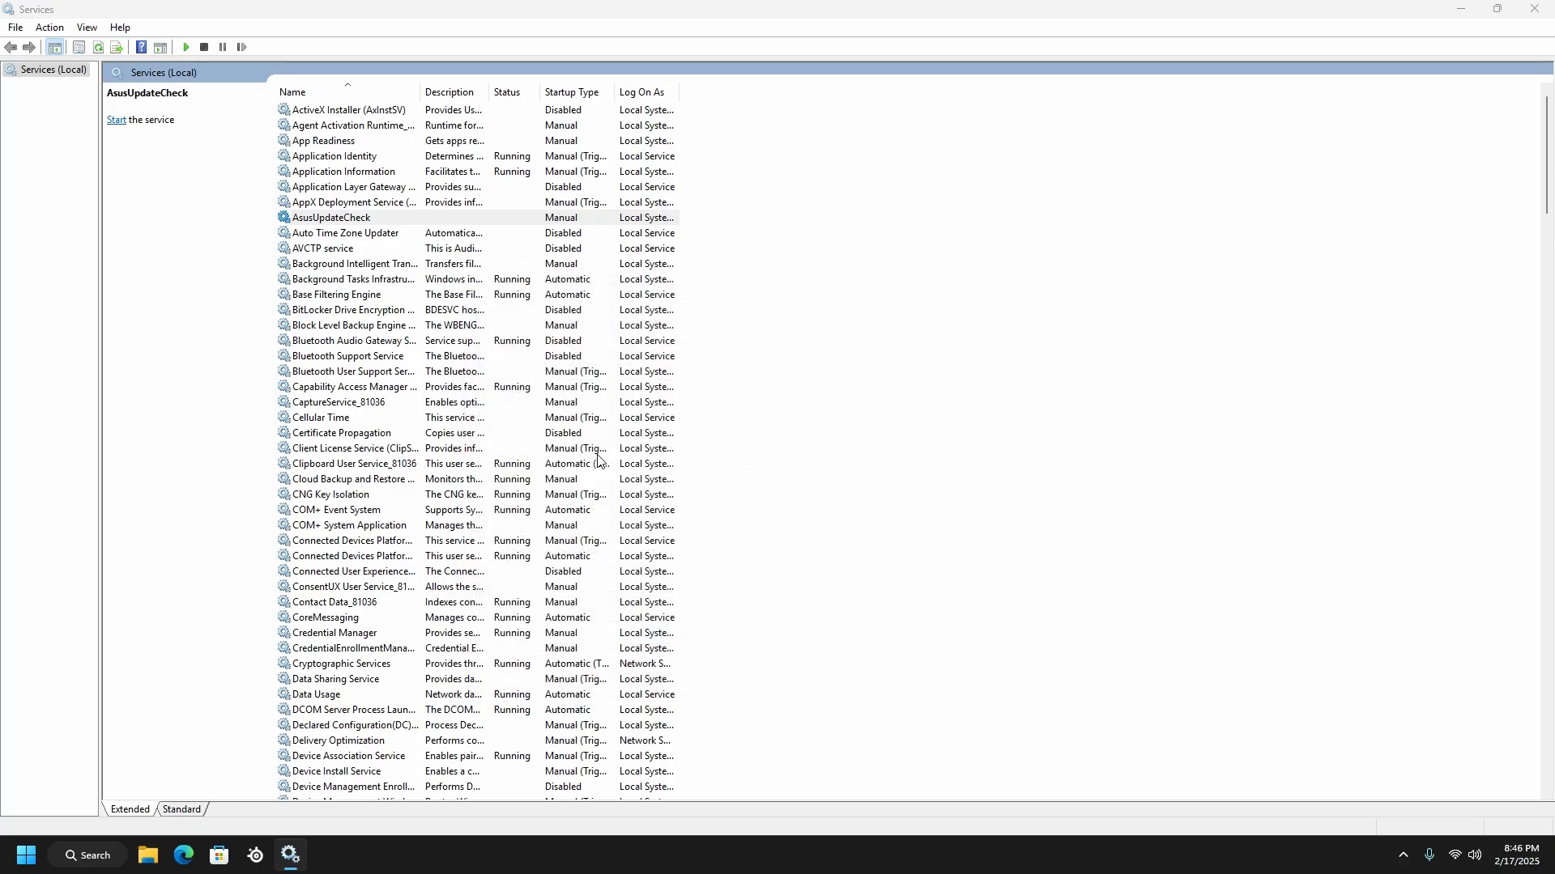
# Check in the properties of the Base Filtering Engine service whether its startup type can be changed
pyautogui.scroll(-2, 622, 304)
pyautogui.click(572, 208)
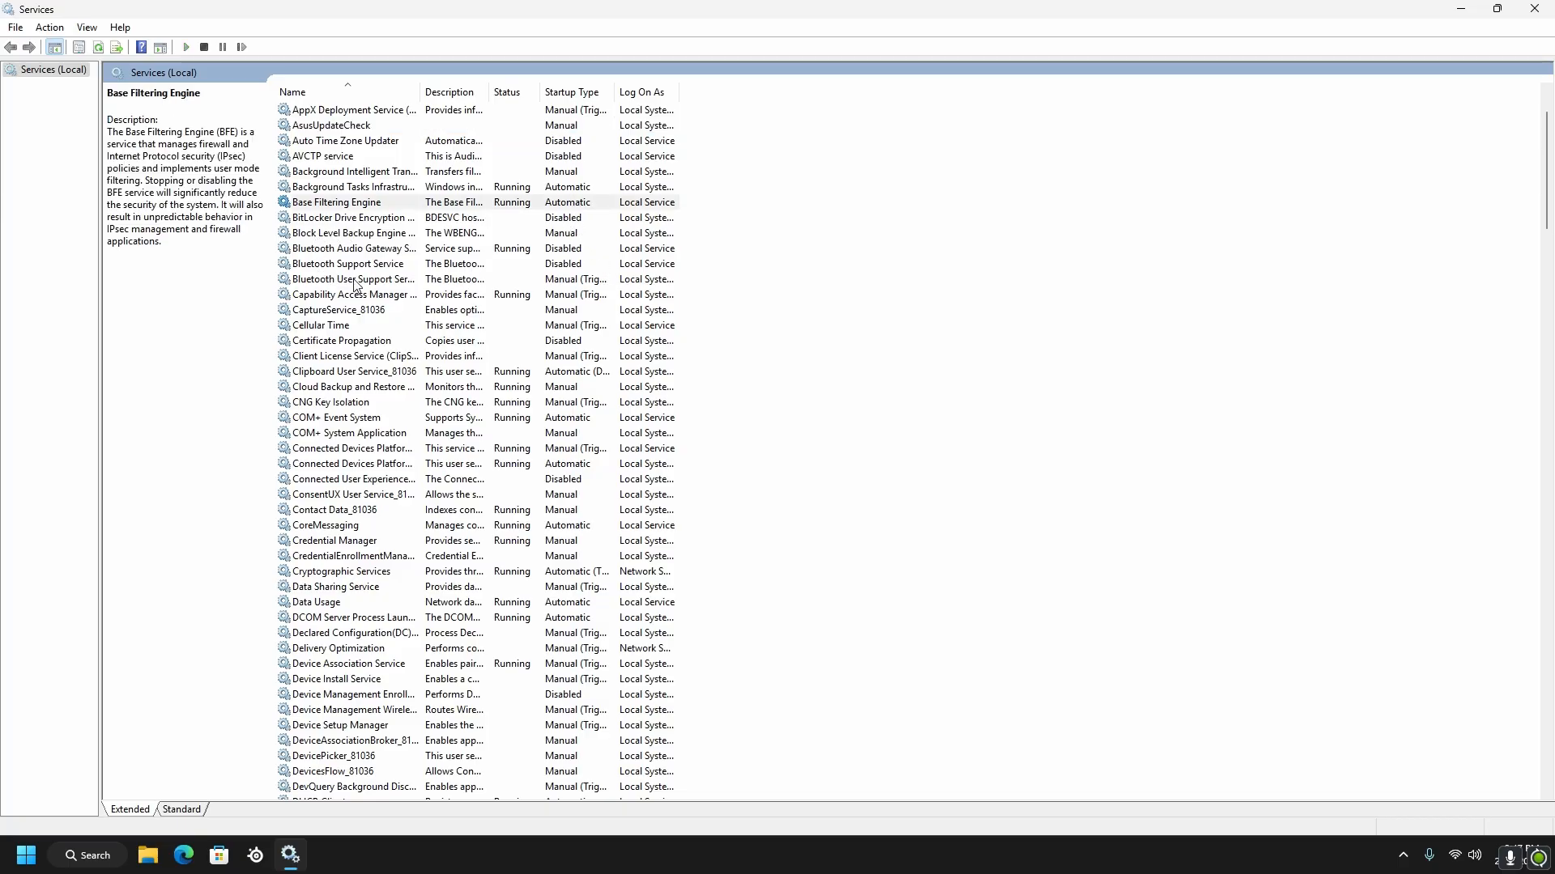
pyautogui.rightClick(451, 187)
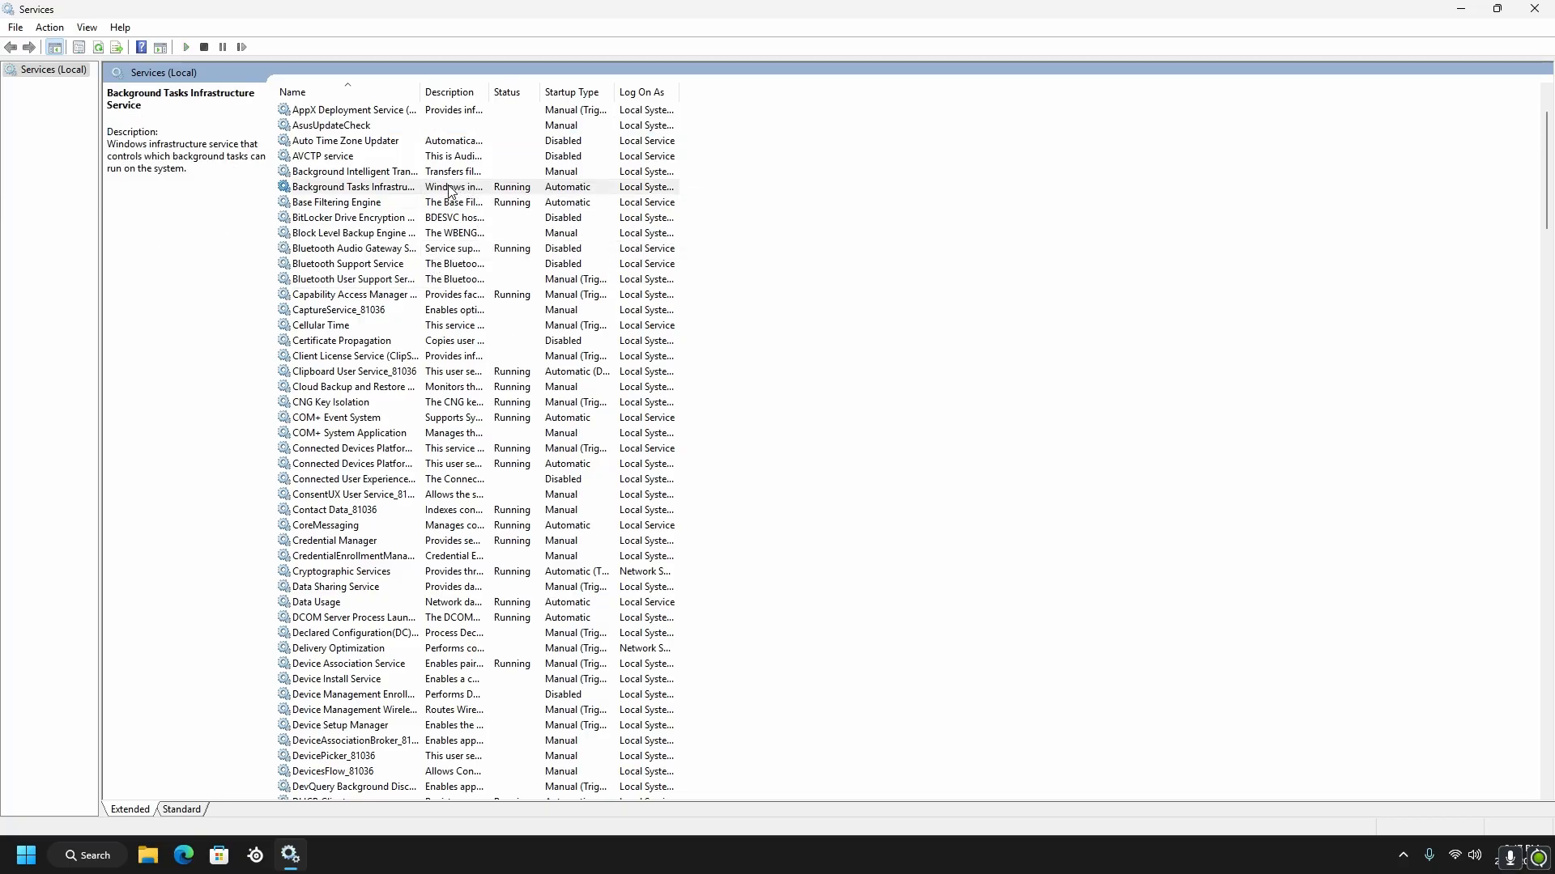
pyautogui.click(405, 202)
pyautogui.rightClick(399, 203)
pyautogui.scroll(1, 399, 203)
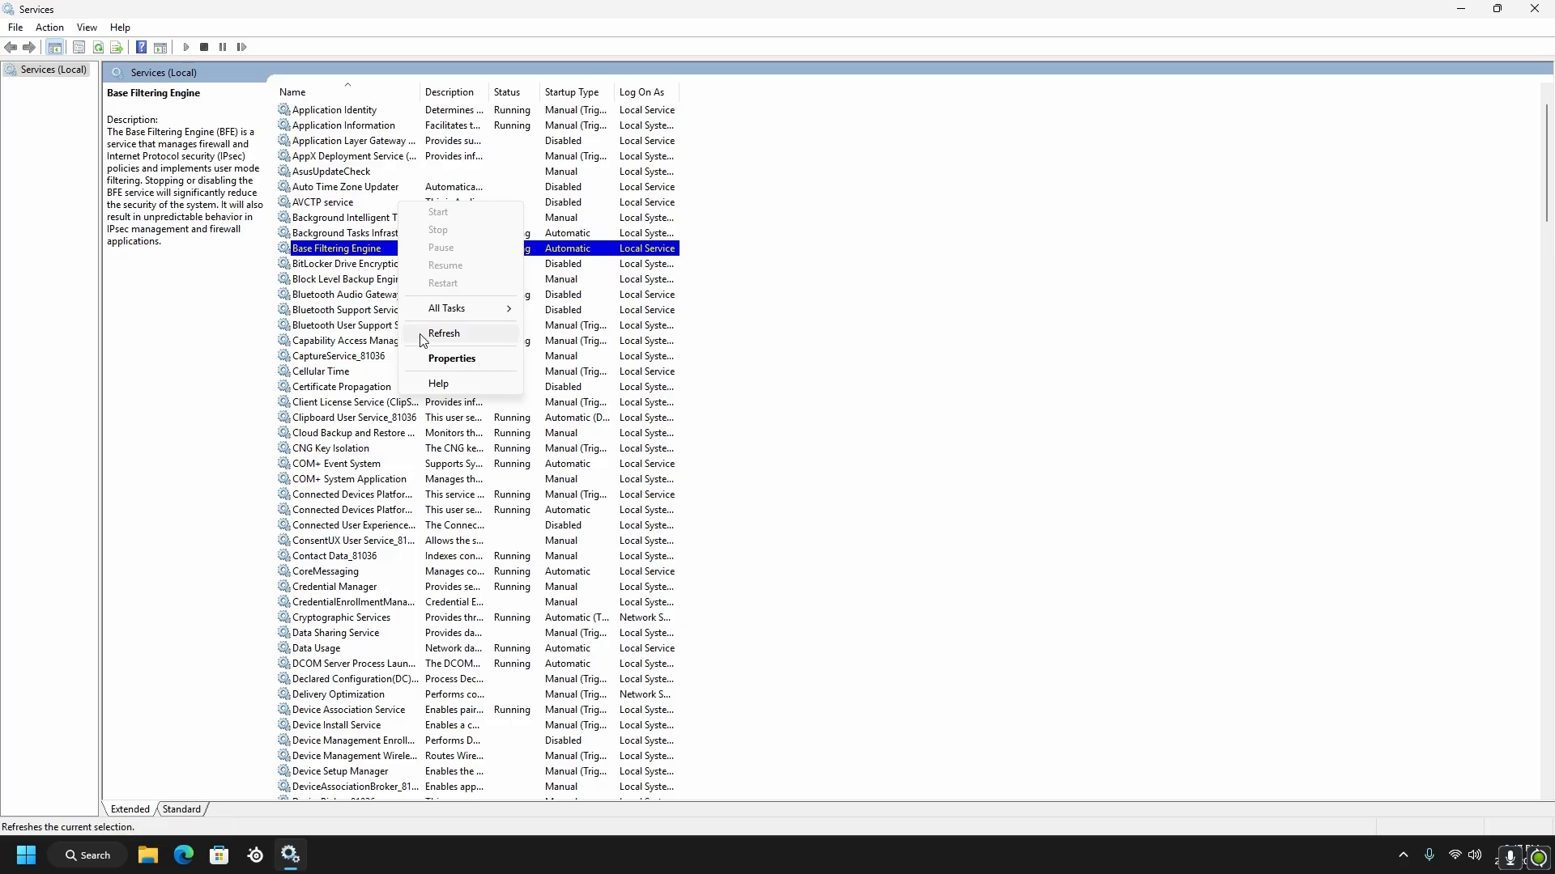
pyautogui.click(456, 361)
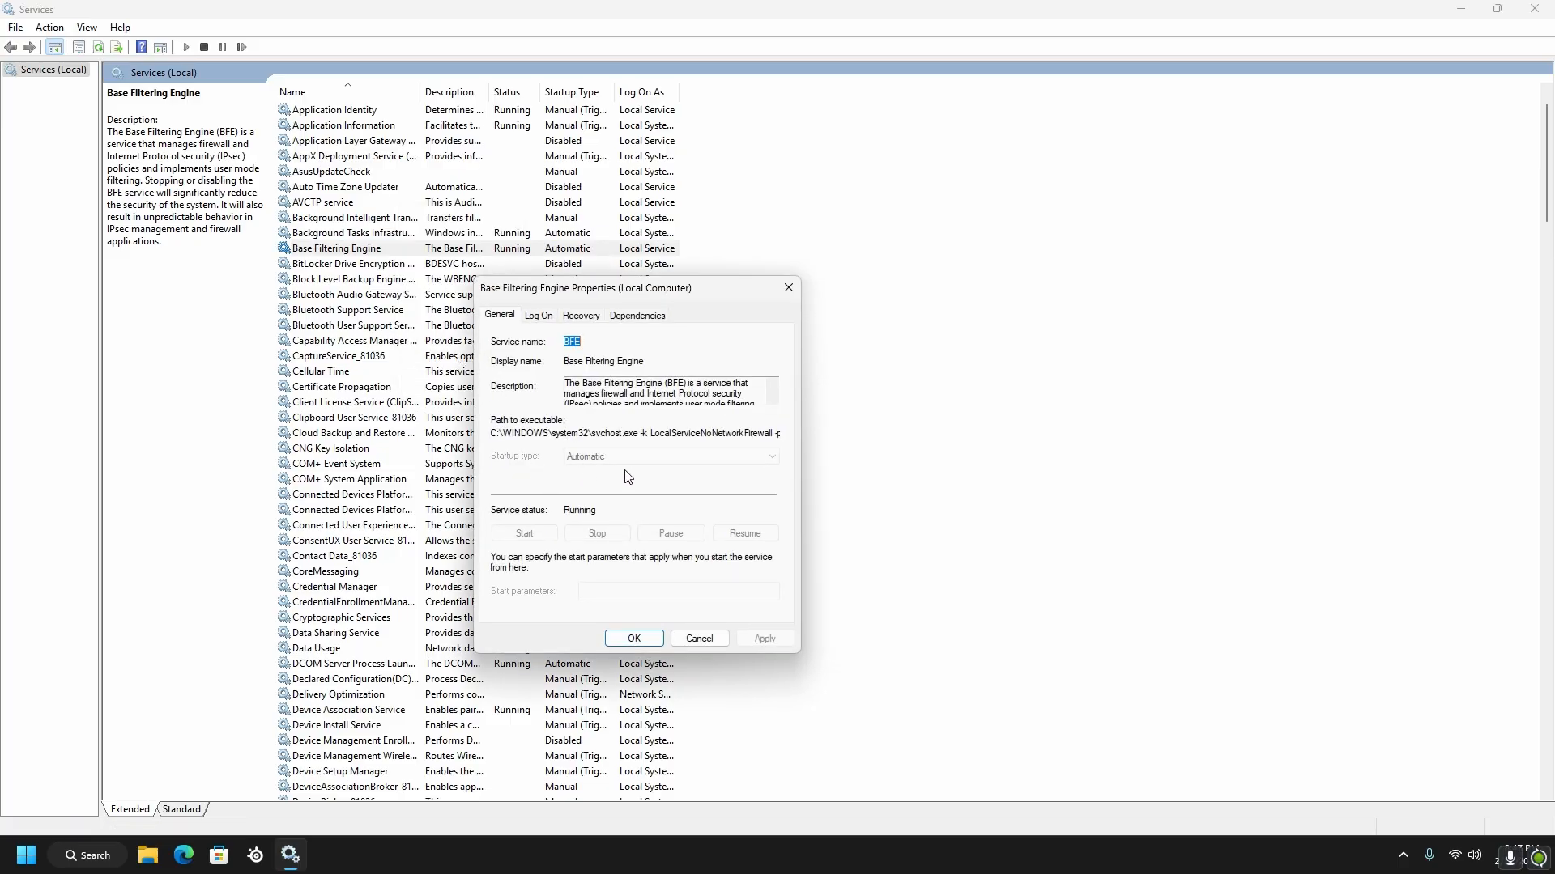
pyautogui.click(634, 638)
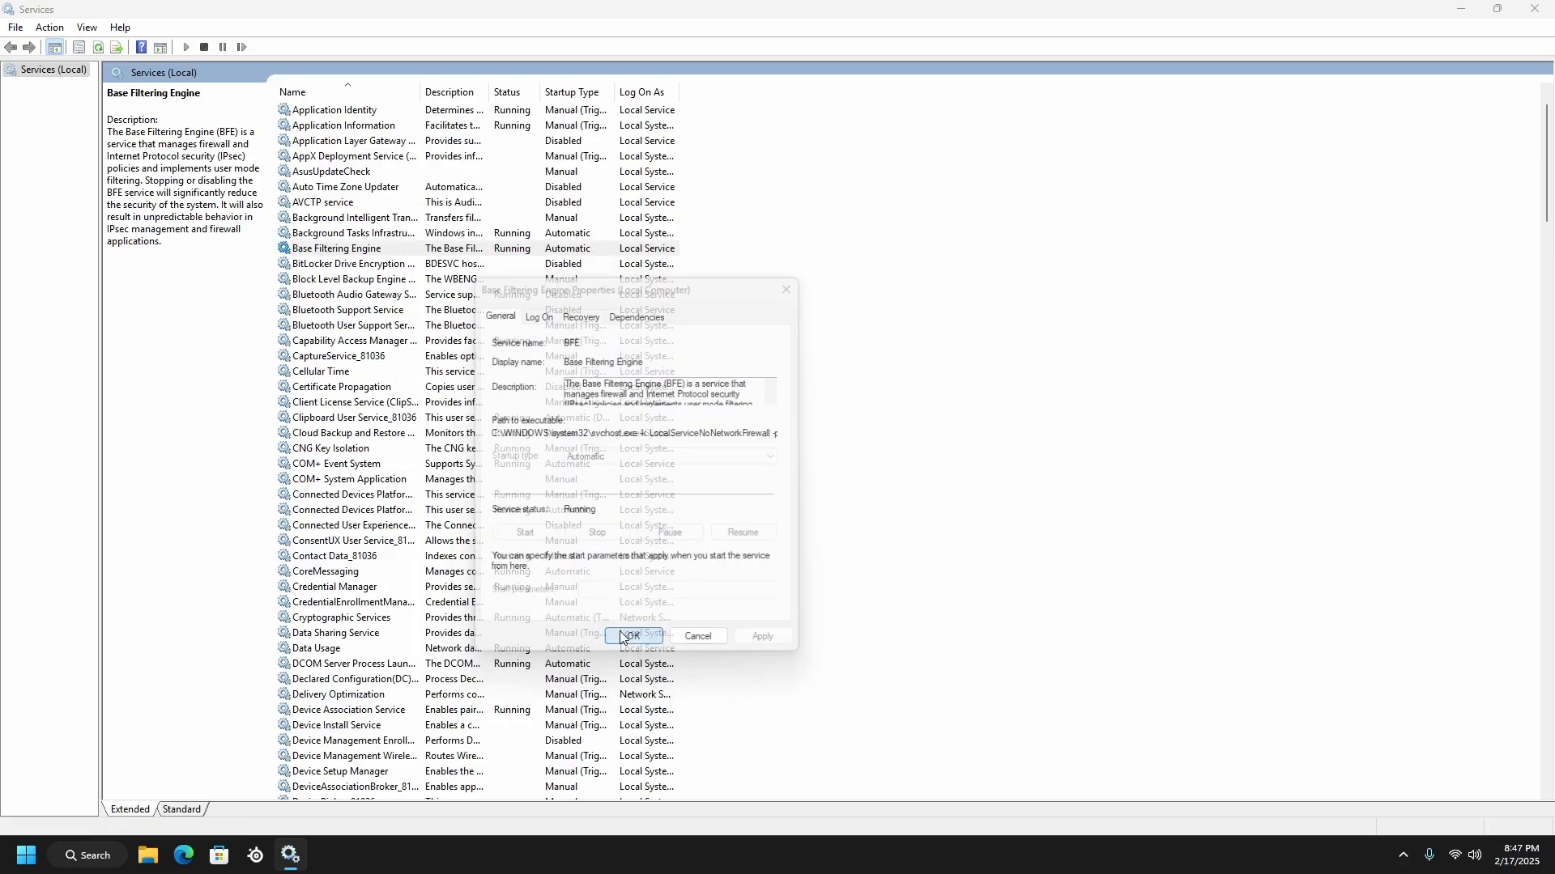
# Check in the properties of the Background Tasks Infrastructure Service whether its startup type can be changed
pyautogui.rightClick(571, 247)
pyautogui.click(561, 234)
pyautogui.rightClick(561, 235)
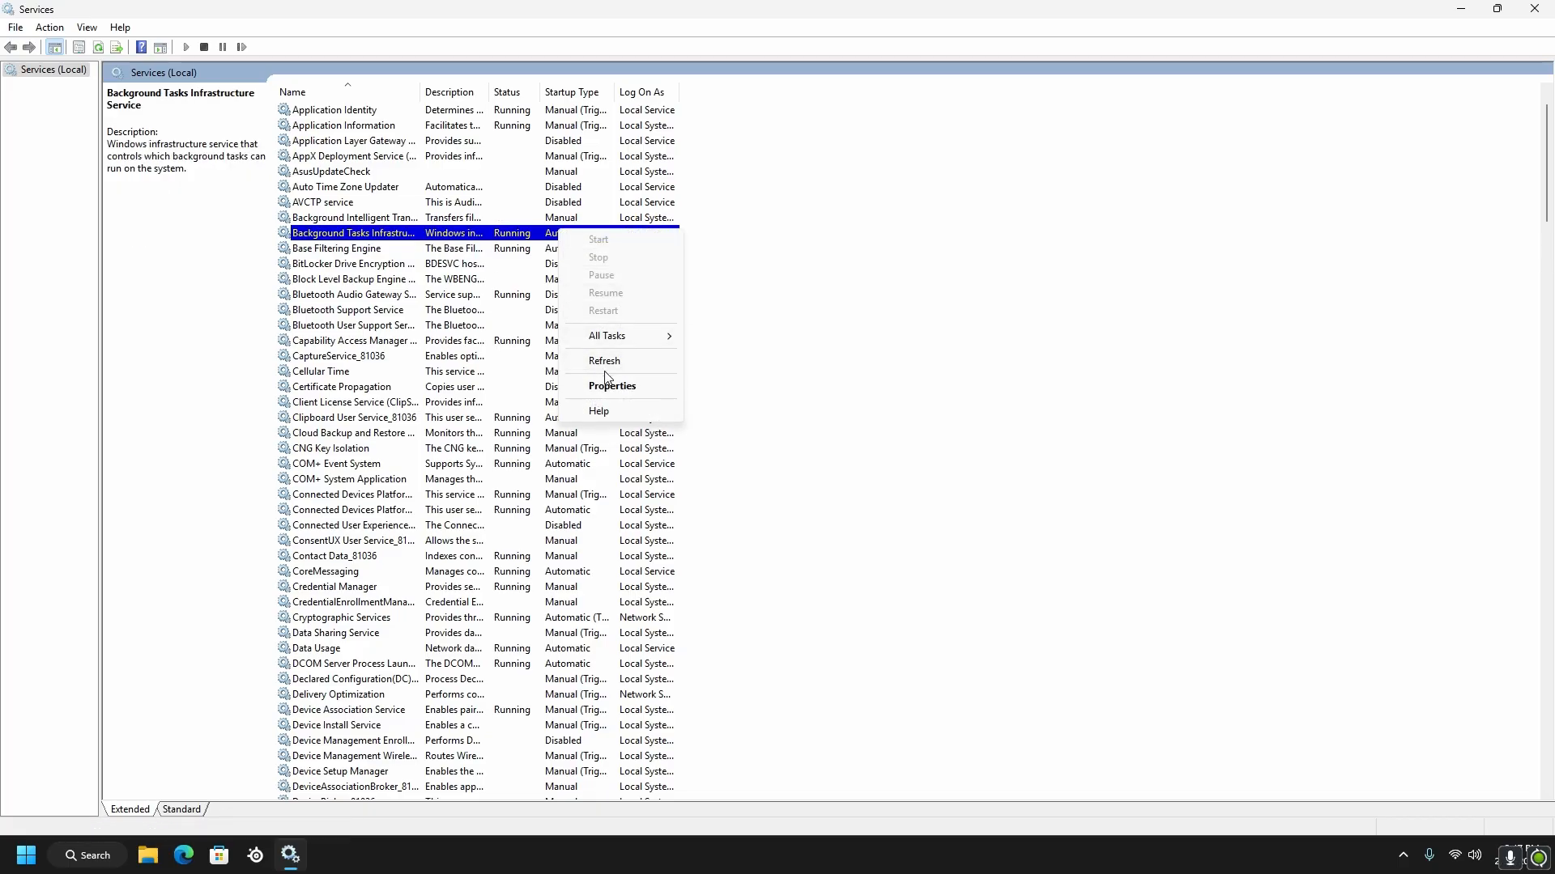
pyautogui.click(614, 386)
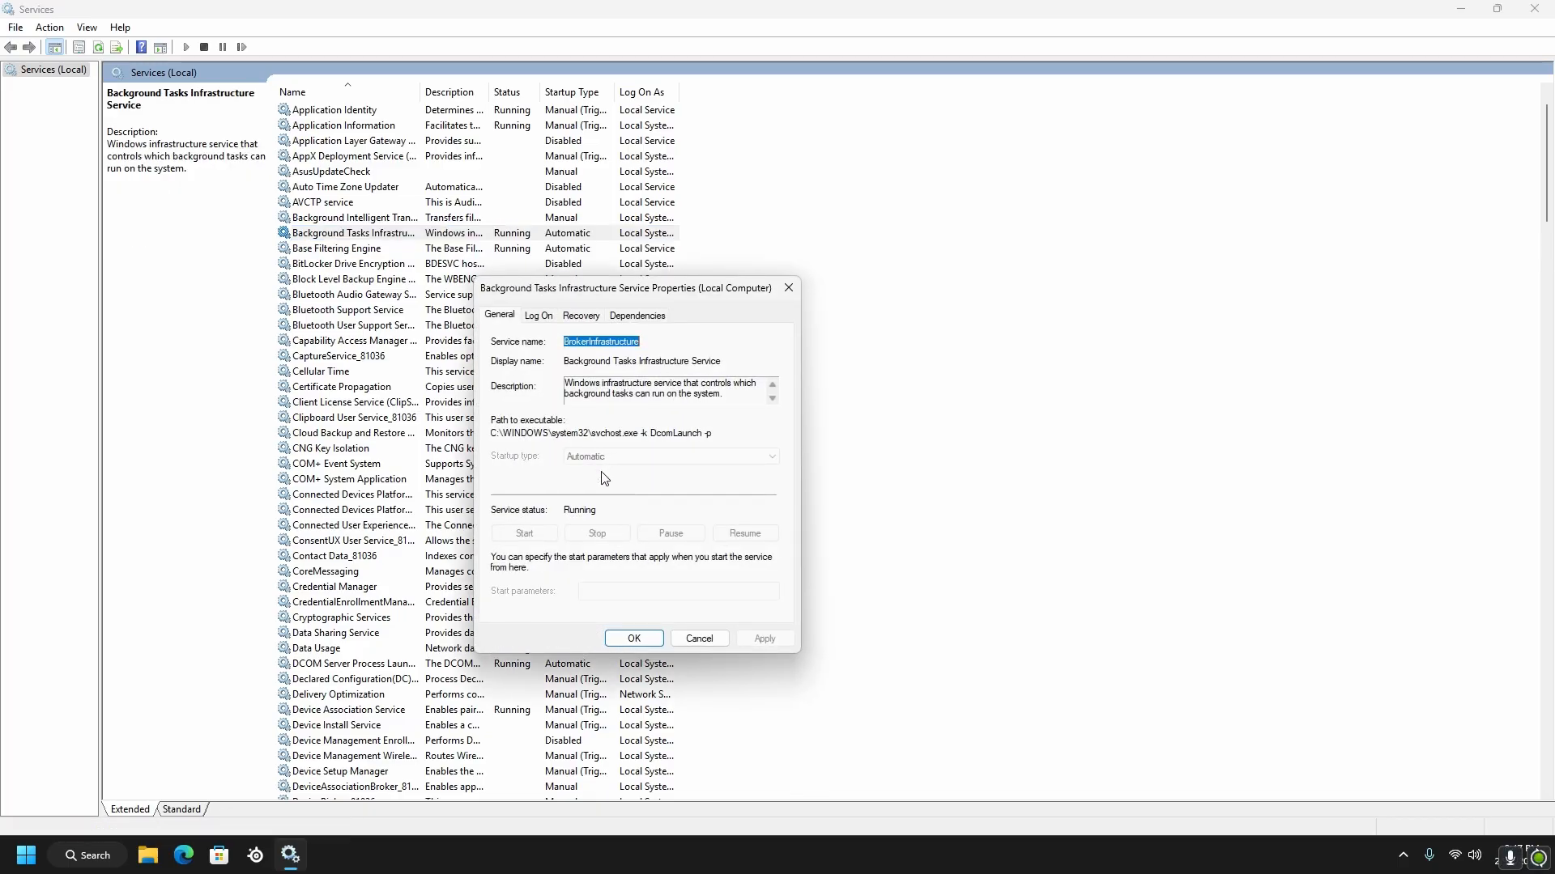
pyautogui.click(630, 639)
pyautogui.scroll(-1, 590, 368)
pyautogui.scroll(2, 590, 369)
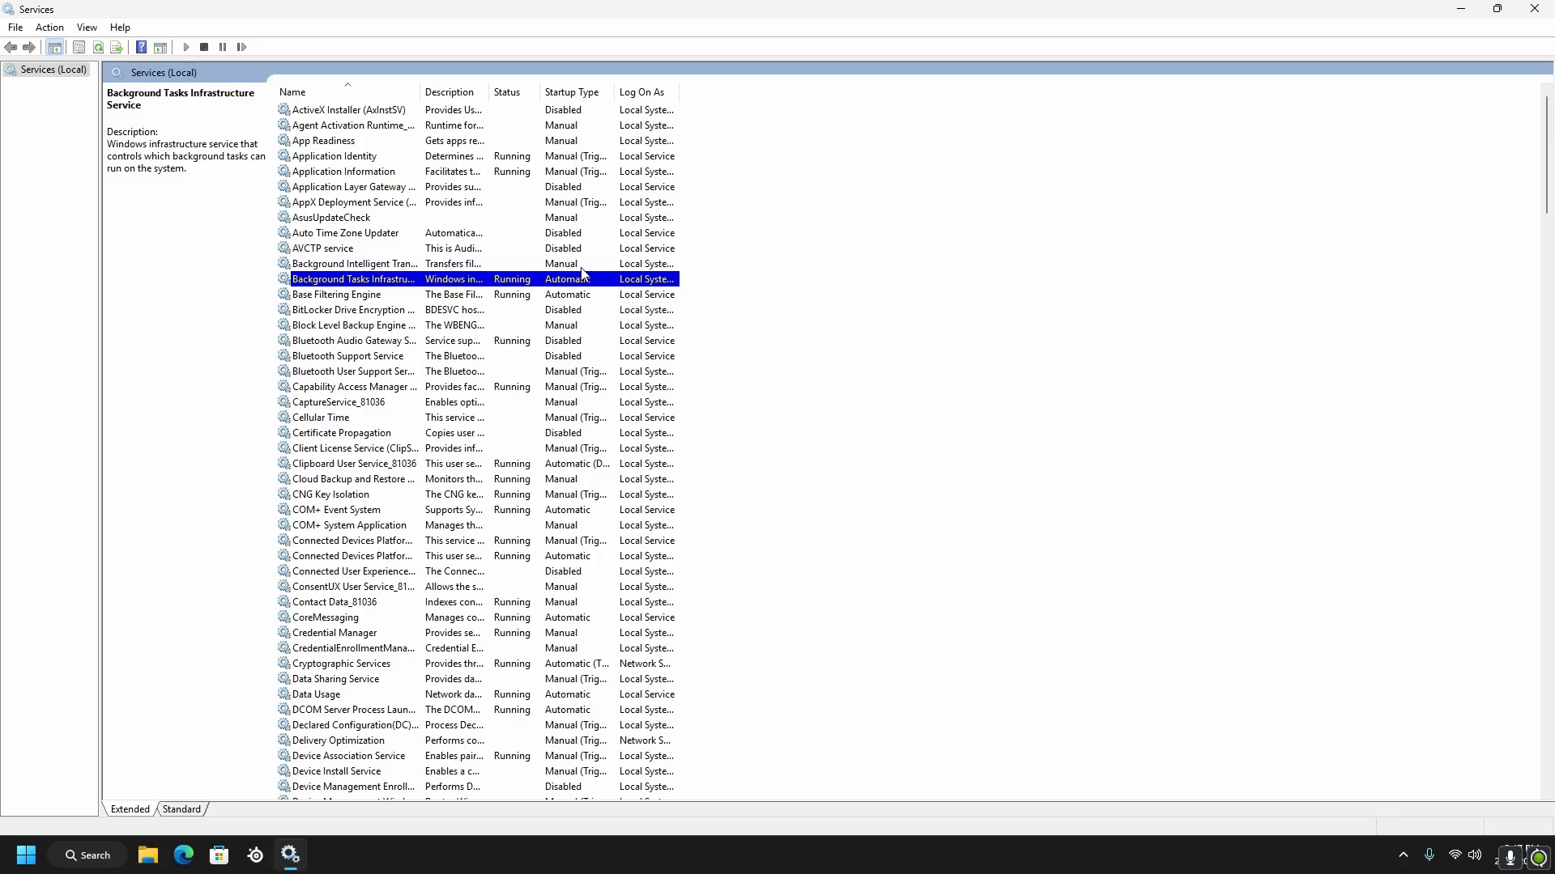
# Set the startup type of the COM+ Event System service to Manual and accept its properties
pyautogui.scroll(-4, 587, 275)
pyautogui.rightClick(621, 325)
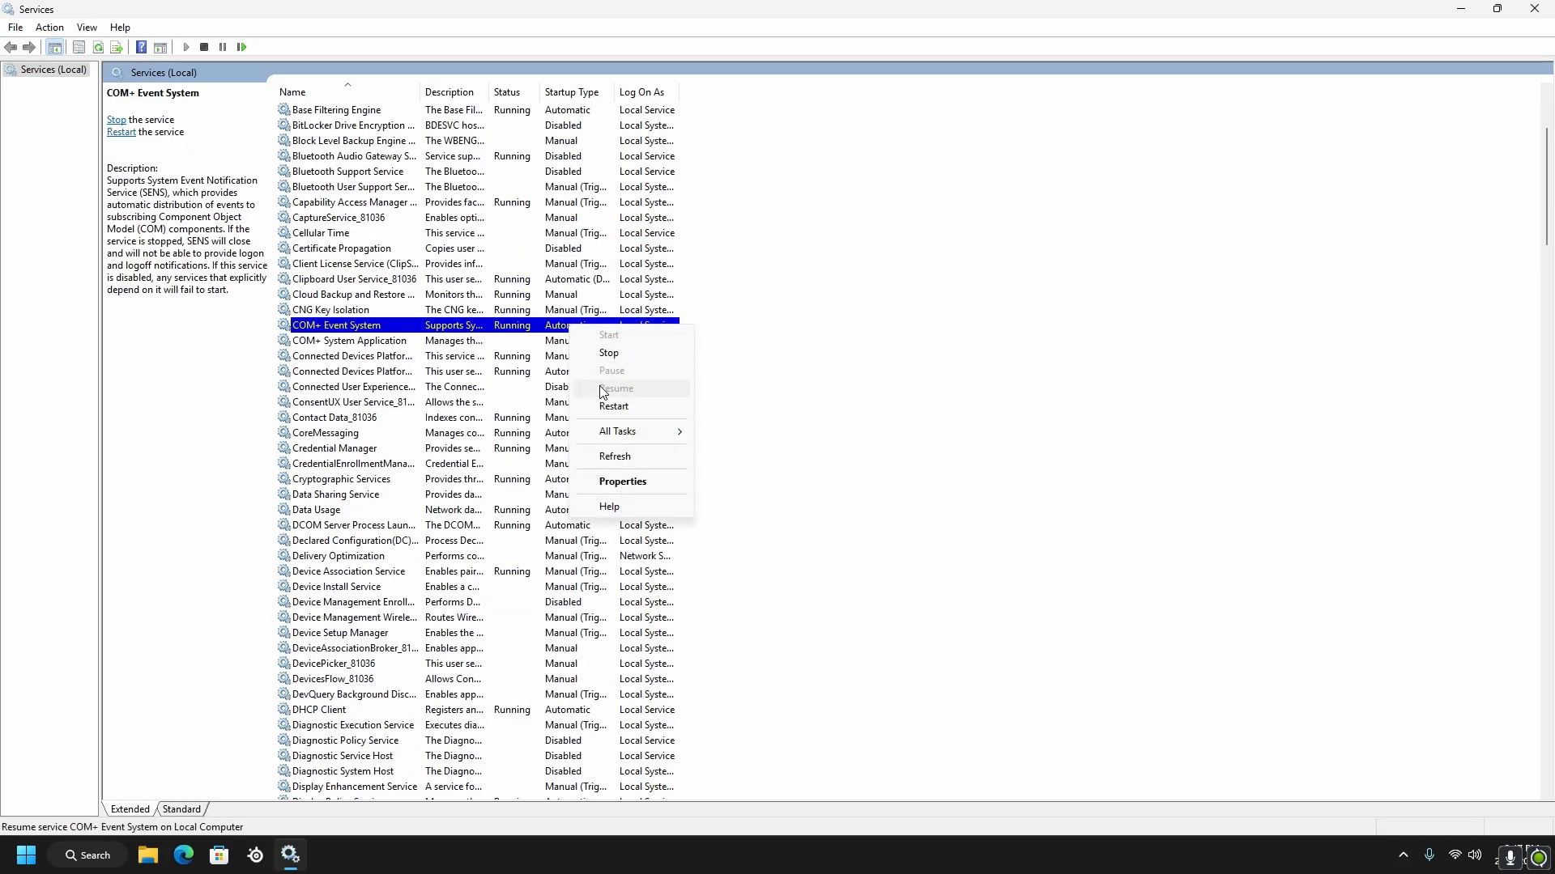
pyautogui.click(624, 482)
pyautogui.click(640, 457)
pyautogui.click(600, 494)
pyautogui.click(634, 639)
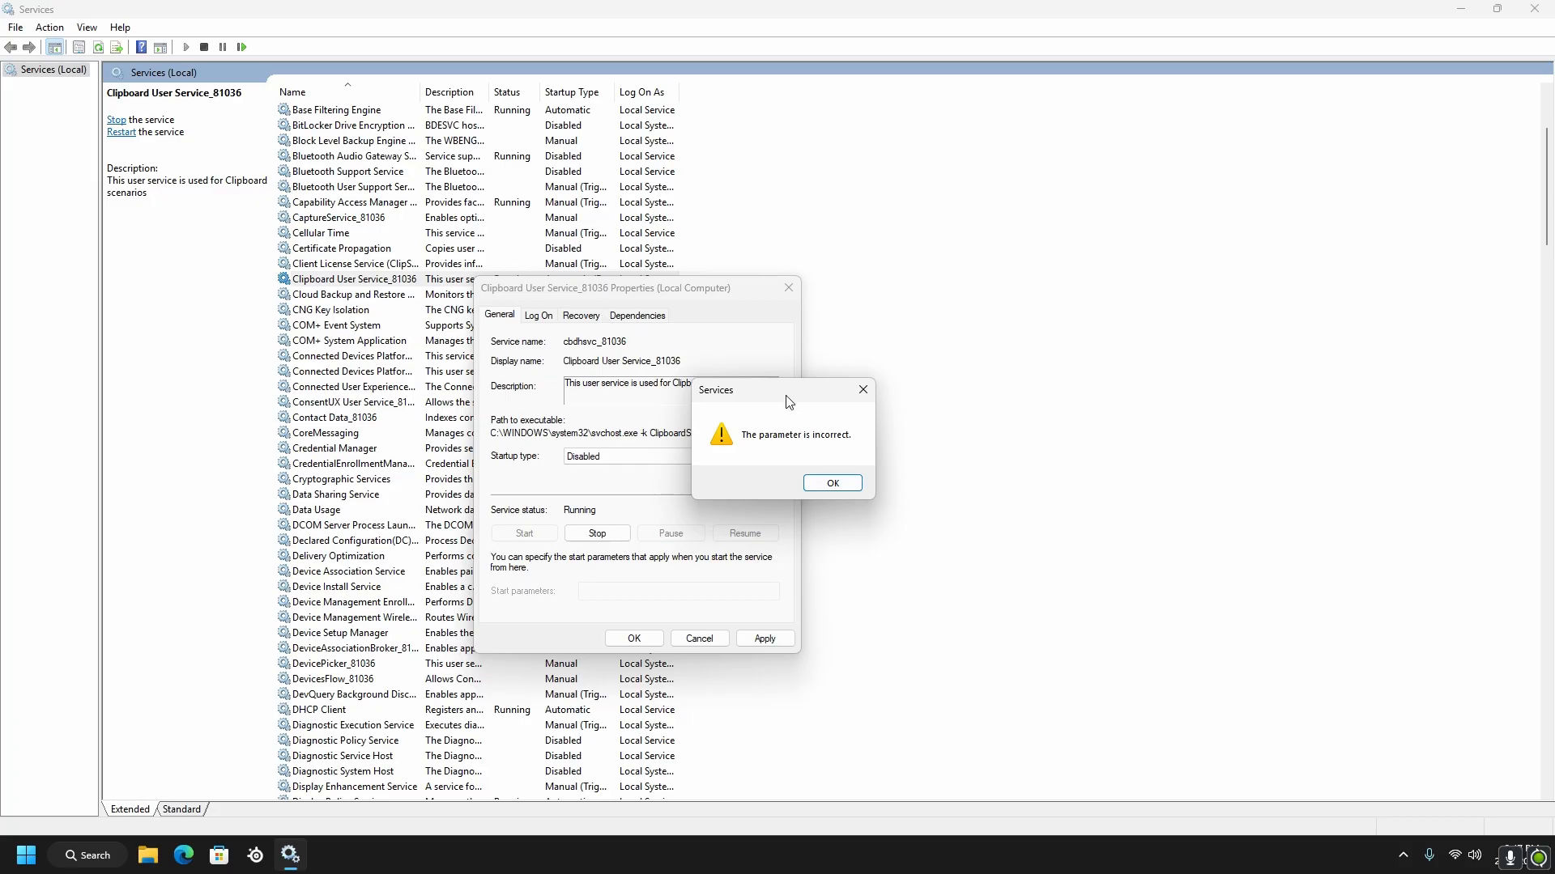
# Dismiss the warning and close the Clipboard User Service properties without keeping the startup type change
pyautogui.click(863, 391)
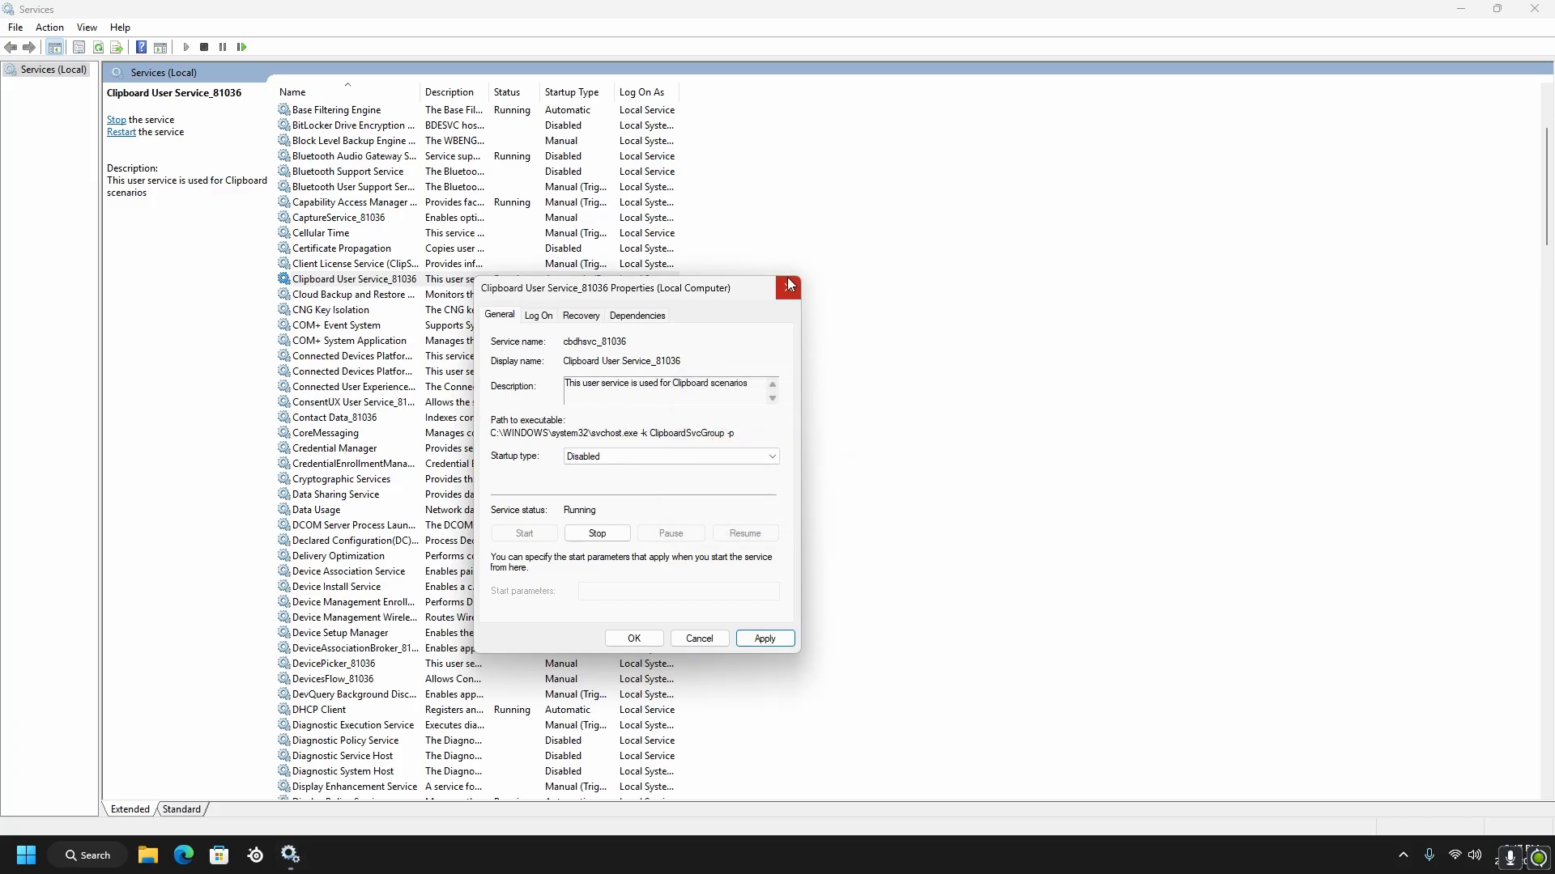
pyautogui.click(789, 285)
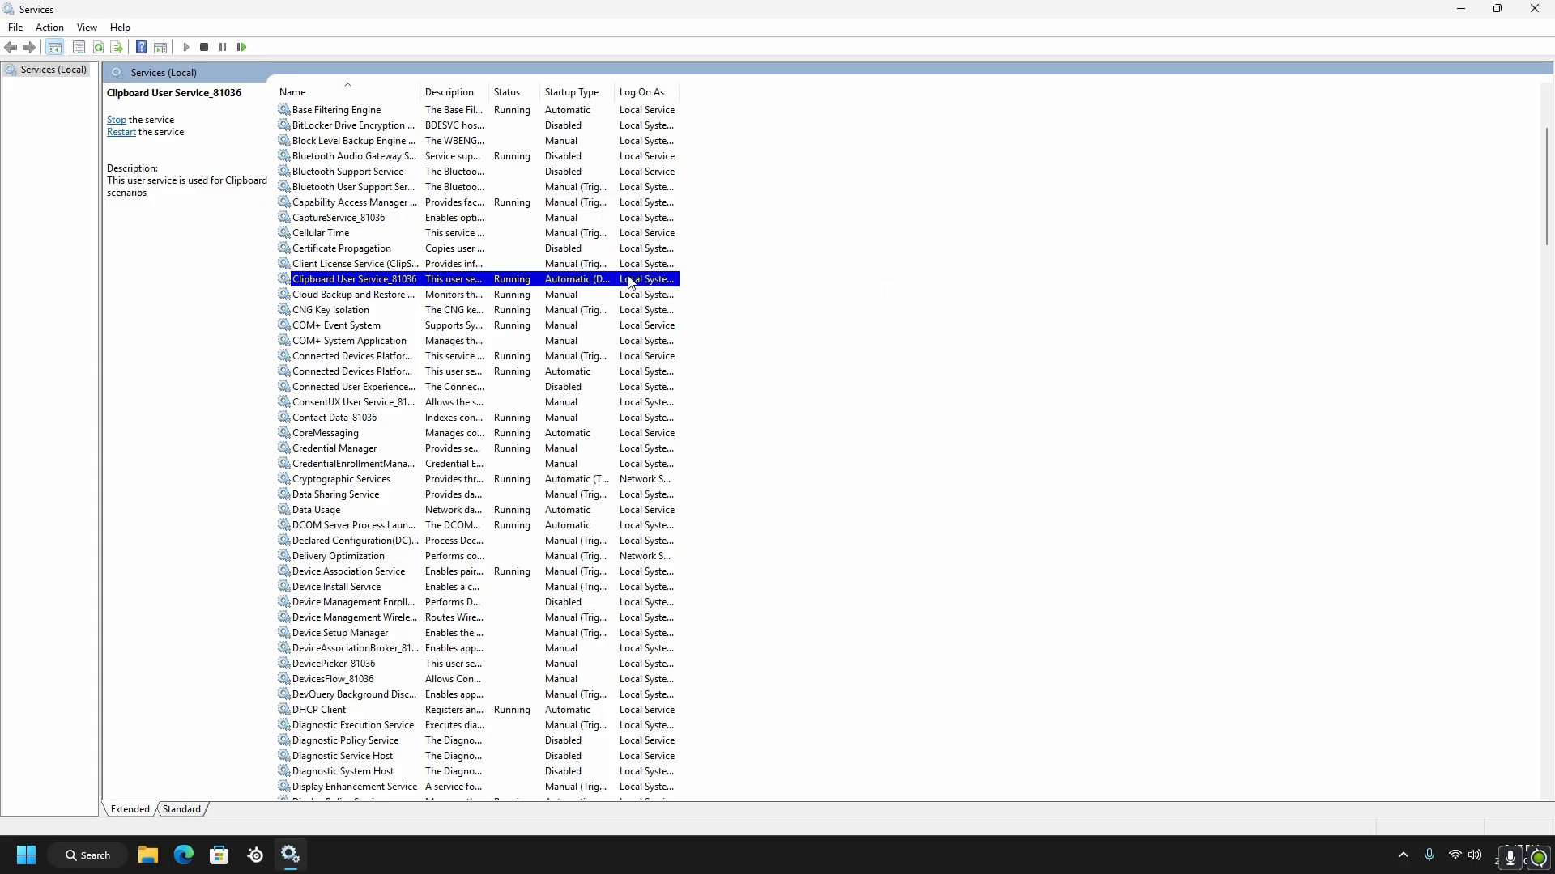
# Try to set the startup type of the Connected Devices Platform User Service to Manual, then close its properties
pyautogui.scroll(-2, 583, 338)
pyautogui.rightClick(556, 280)
pyautogui.click(619, 435)
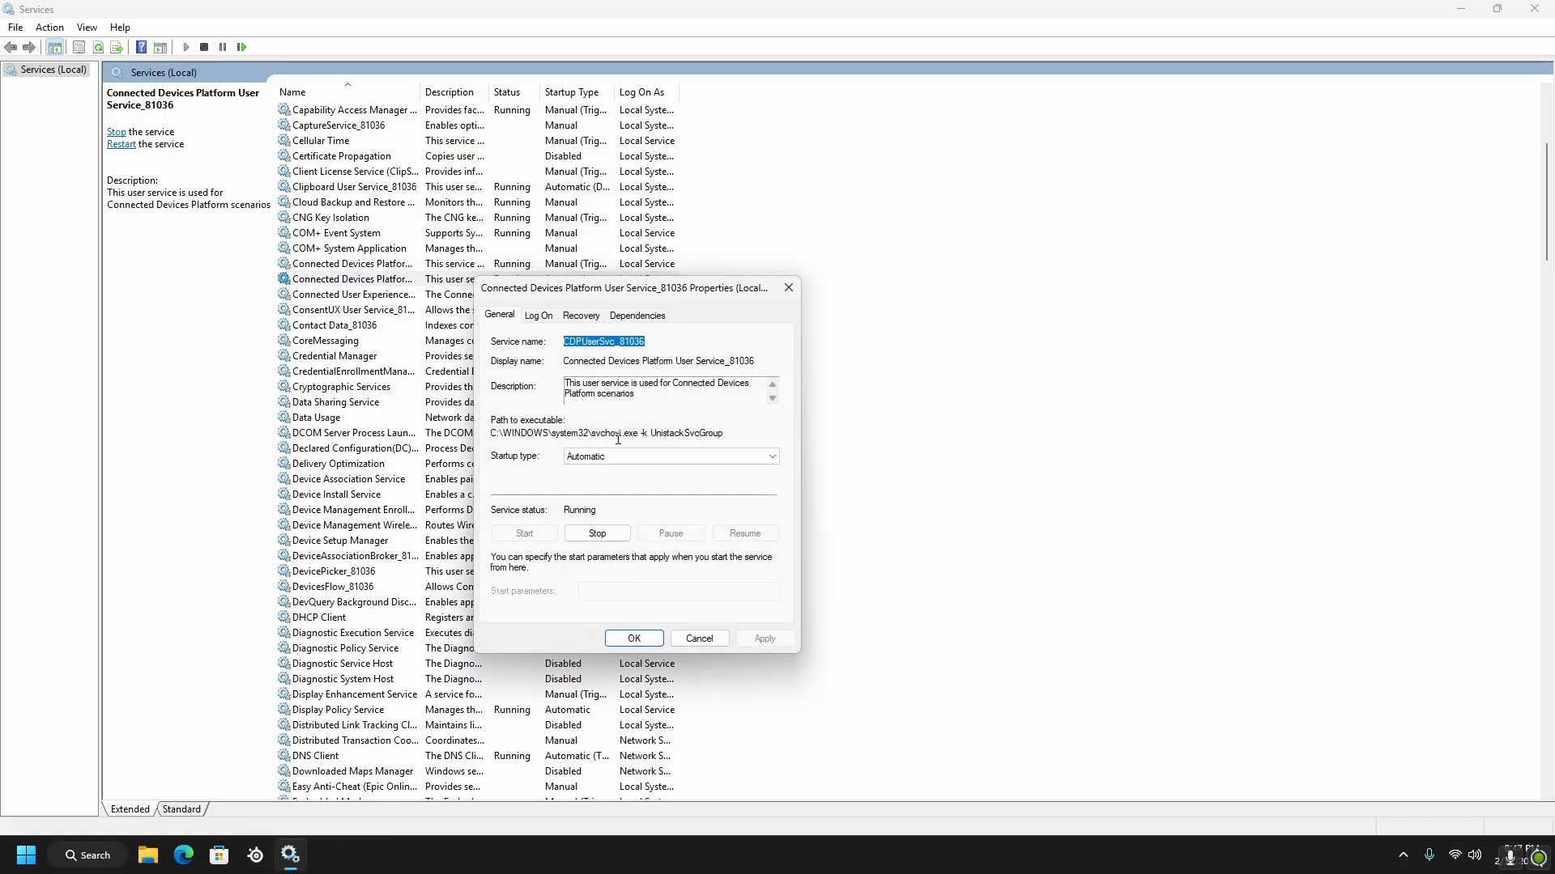
pyautogui.press('Escape')
pyautogui.click(275, 330)
pyautogui.rightClick(376, 279)
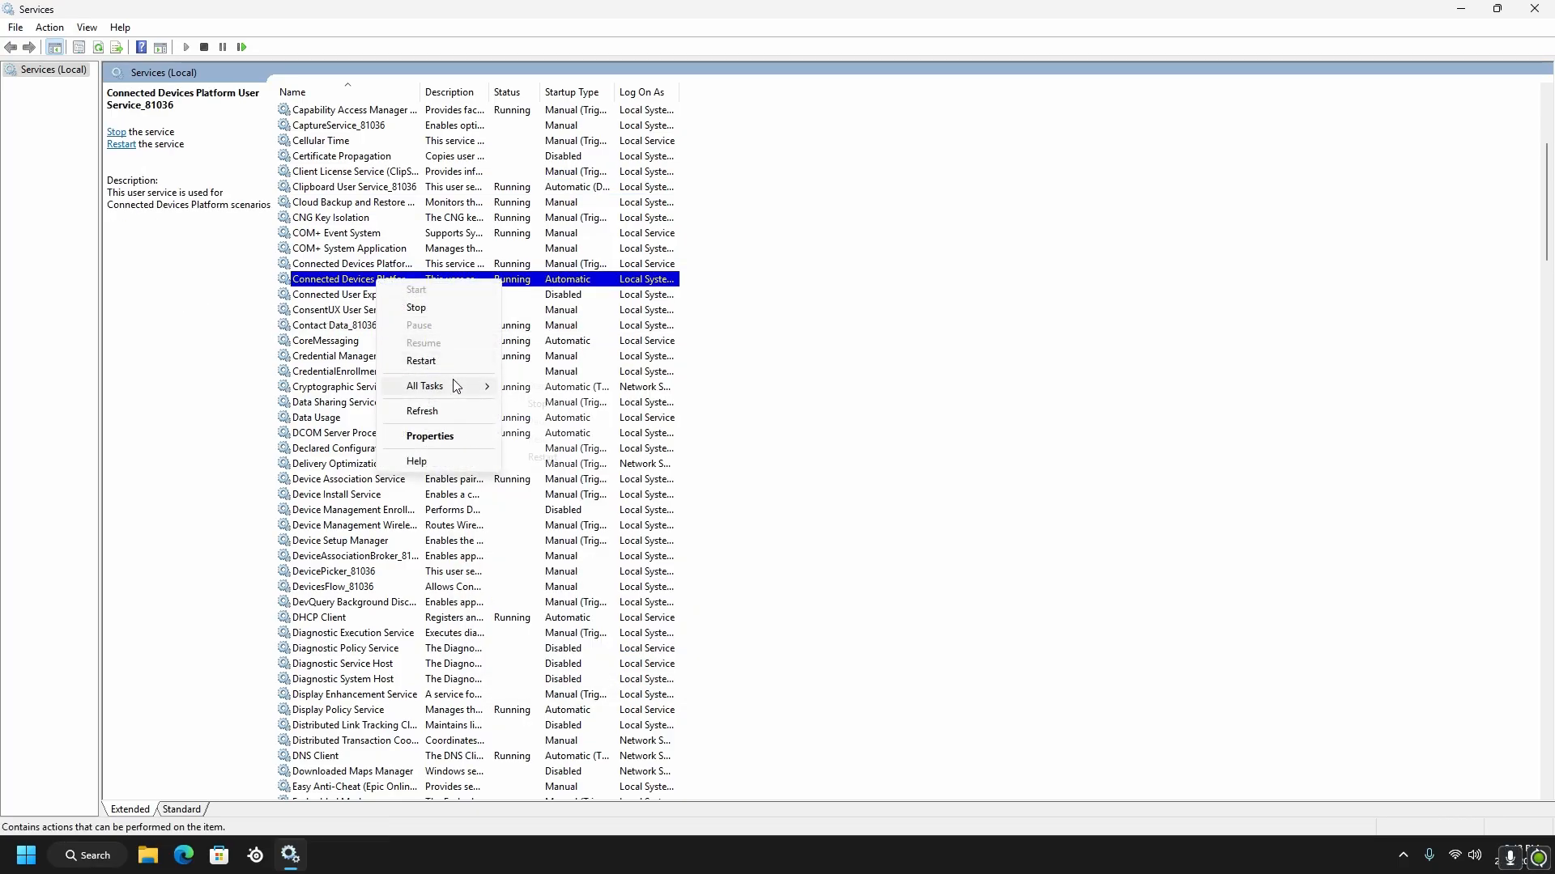
pyautogui.click(445, 429)
pyautogui.click(636, 456)
pyautogui.click(598, 498)
pyautogui.click(664, 456)
pyautogui.click(604, 489)
pyautogui.click(635, 639)
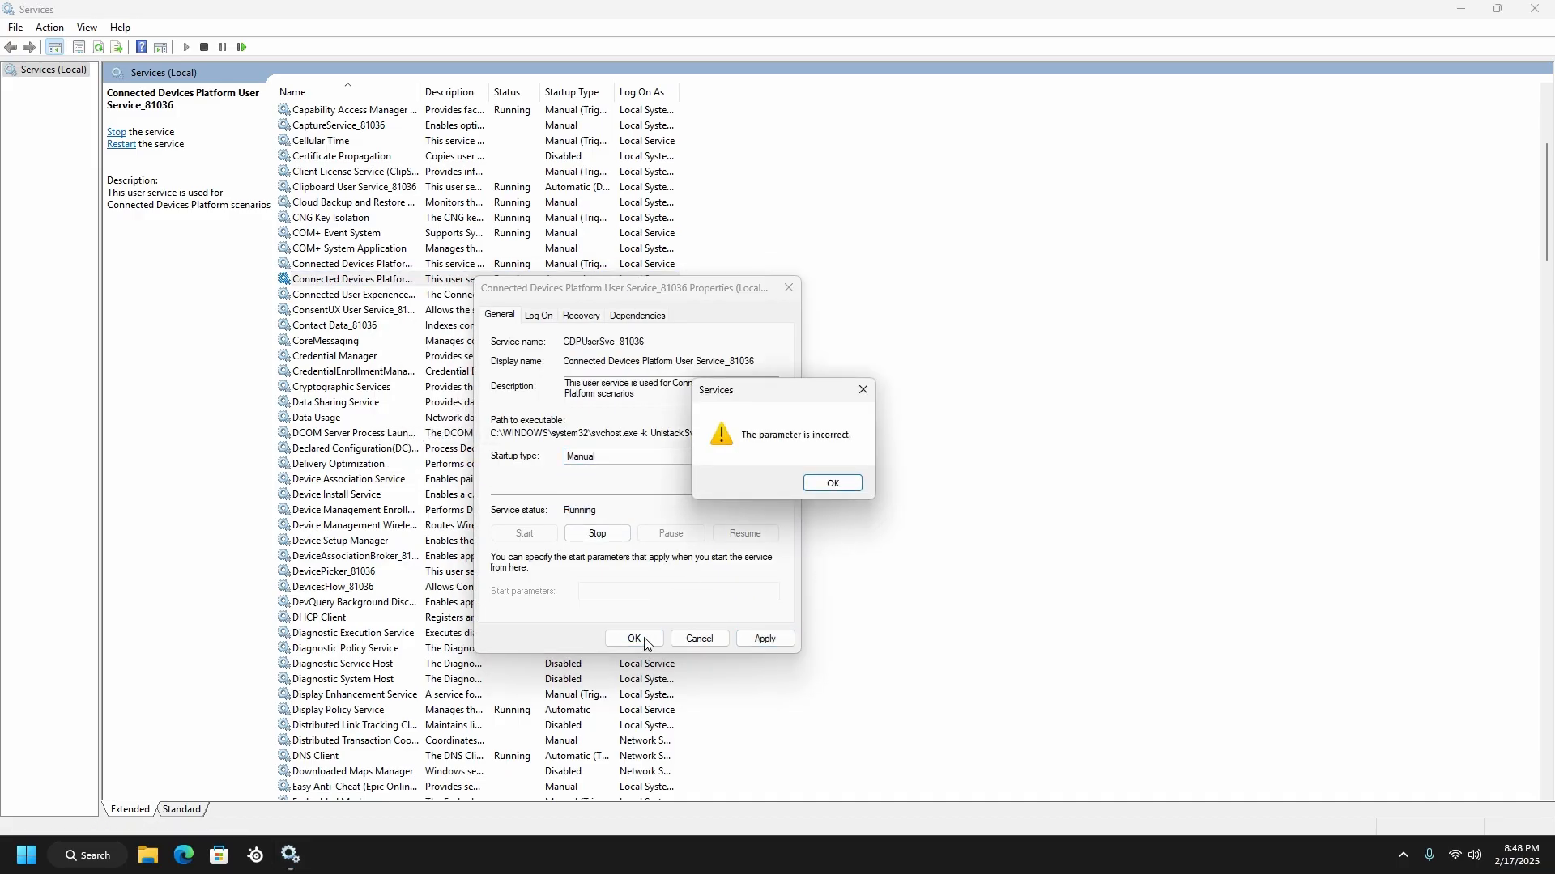
pyautogui.click(864, 391)
pyautogui.click(788, 288)
# Check in the properties of the CoreMessaging service whether its startup type can be changed
pyautogui.scroll(-2, 548, 324)
pyautogui.rightClick(548, 252)
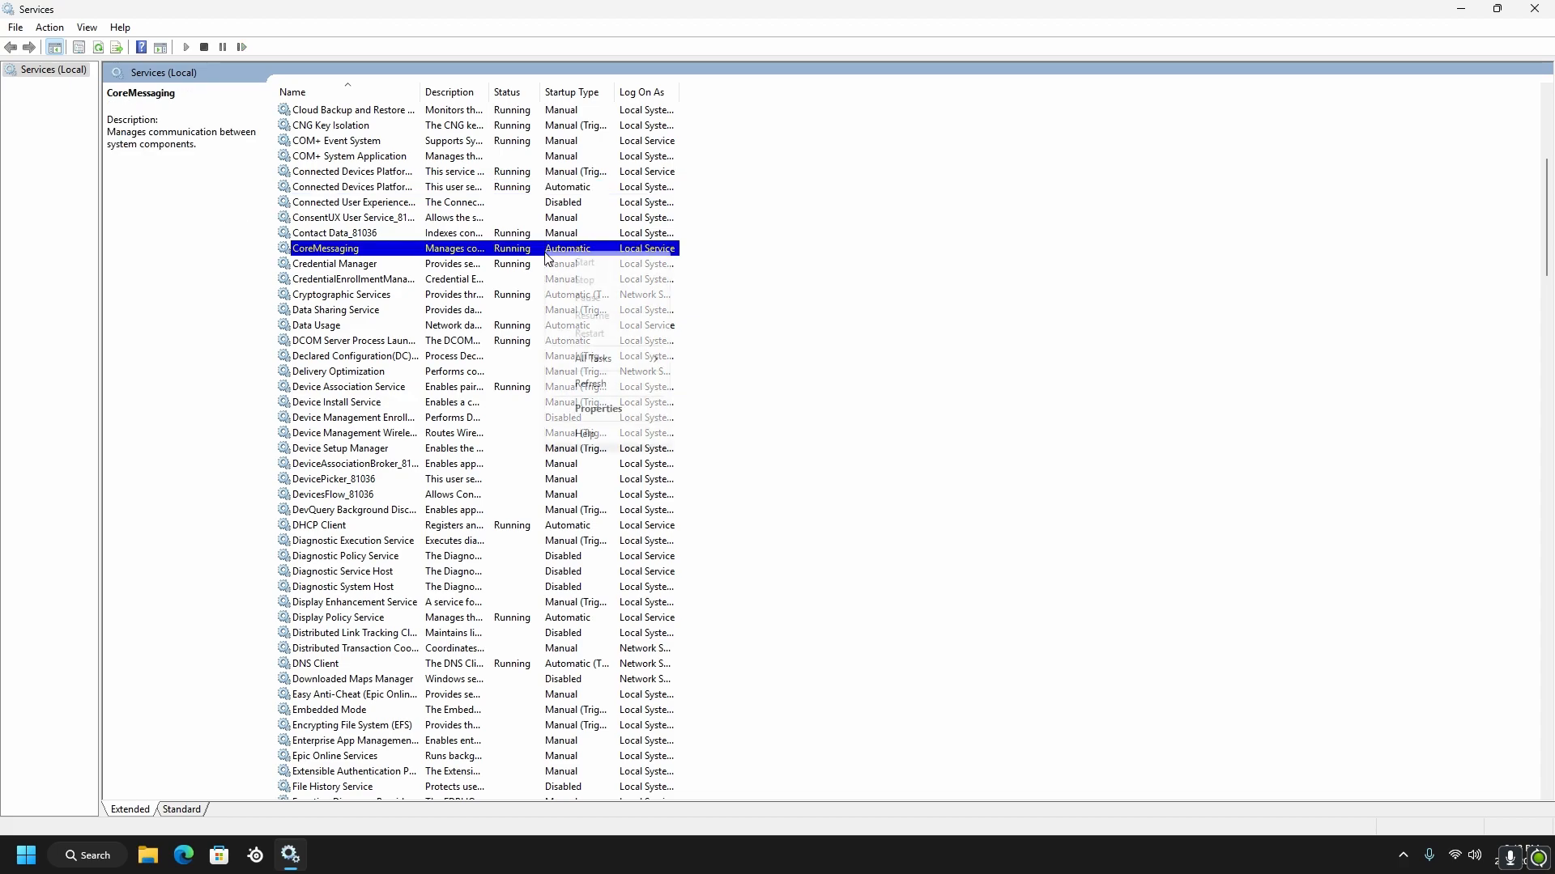
pyautogui.click(599, 409)
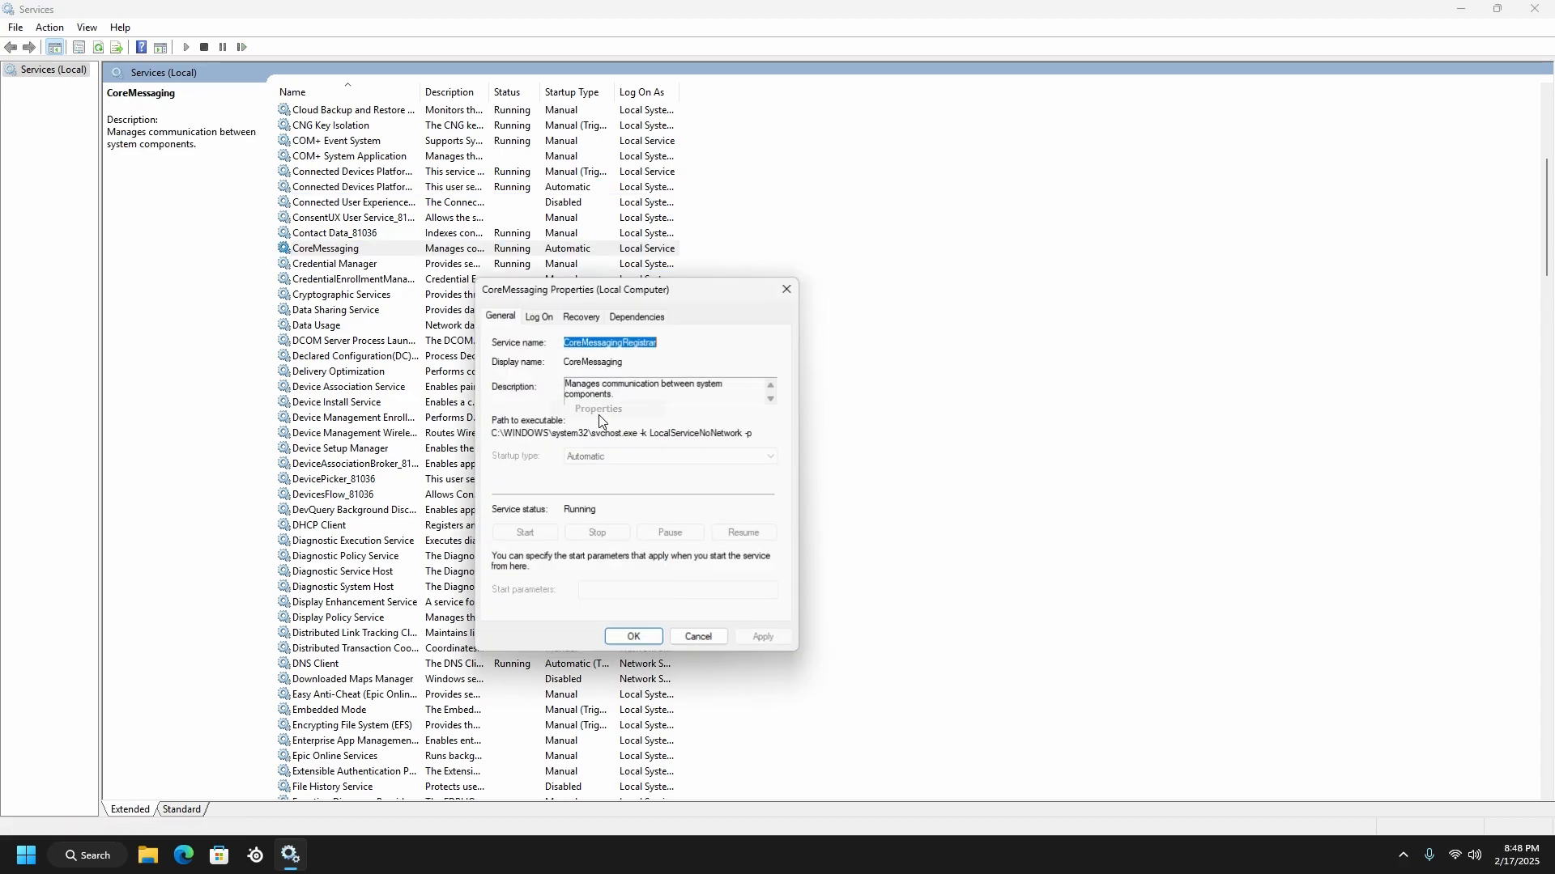
pyautogui.click(634, 639)
# Set the startup type of the Data Usage service to Manual and accept its properties
pyautogui.rightClick(572, 327)
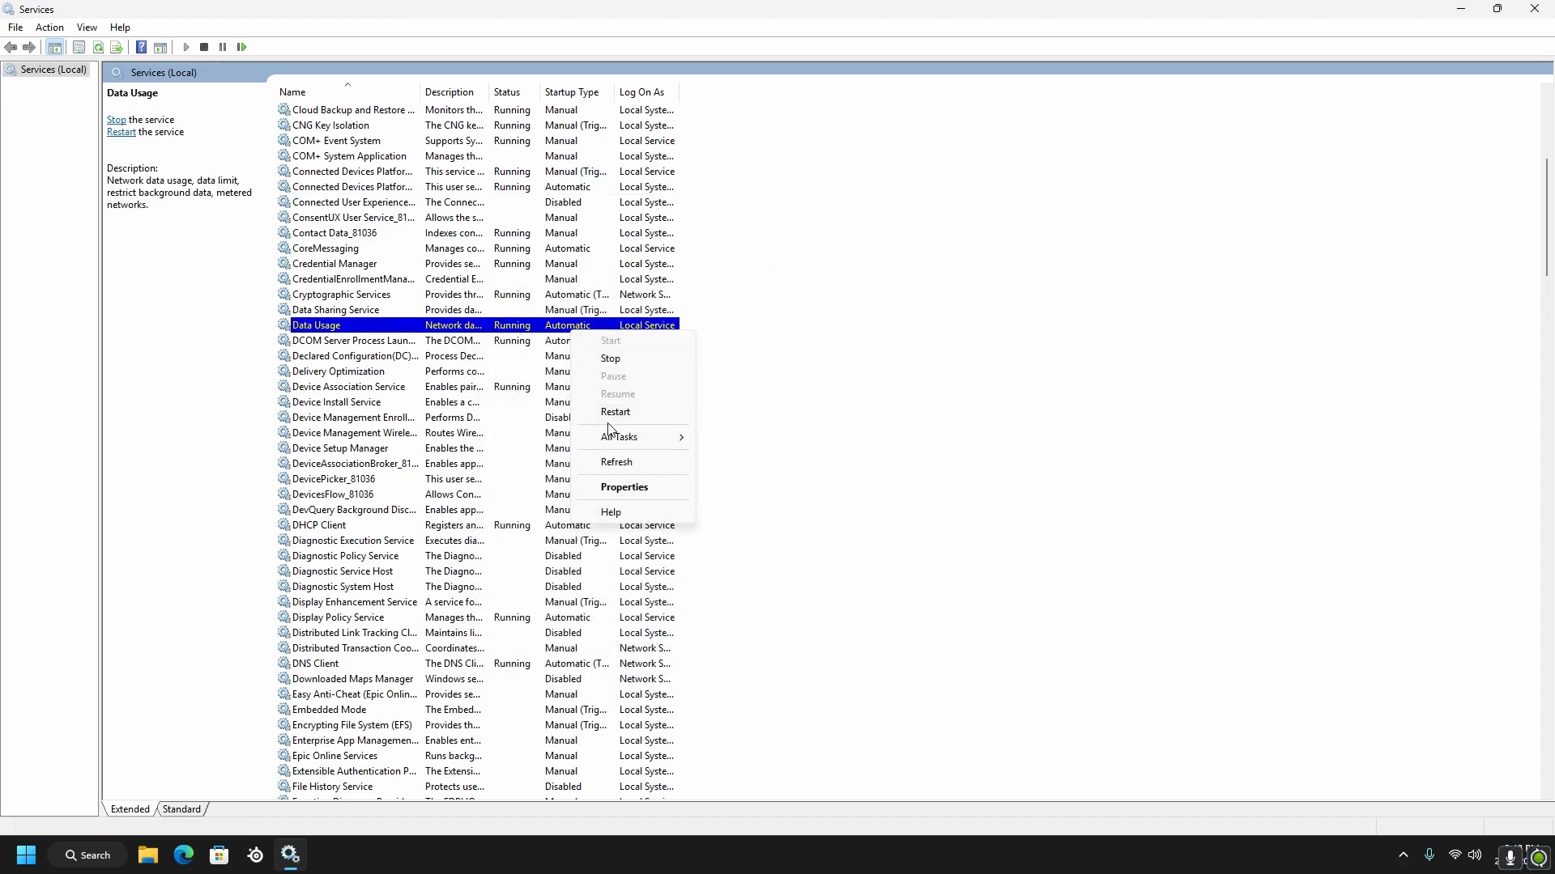
pyautogui.click(624, 487)
pyautogui.click(659, 457)
pyautogui.click(639, 501)
pyautogui.click(657, 637)
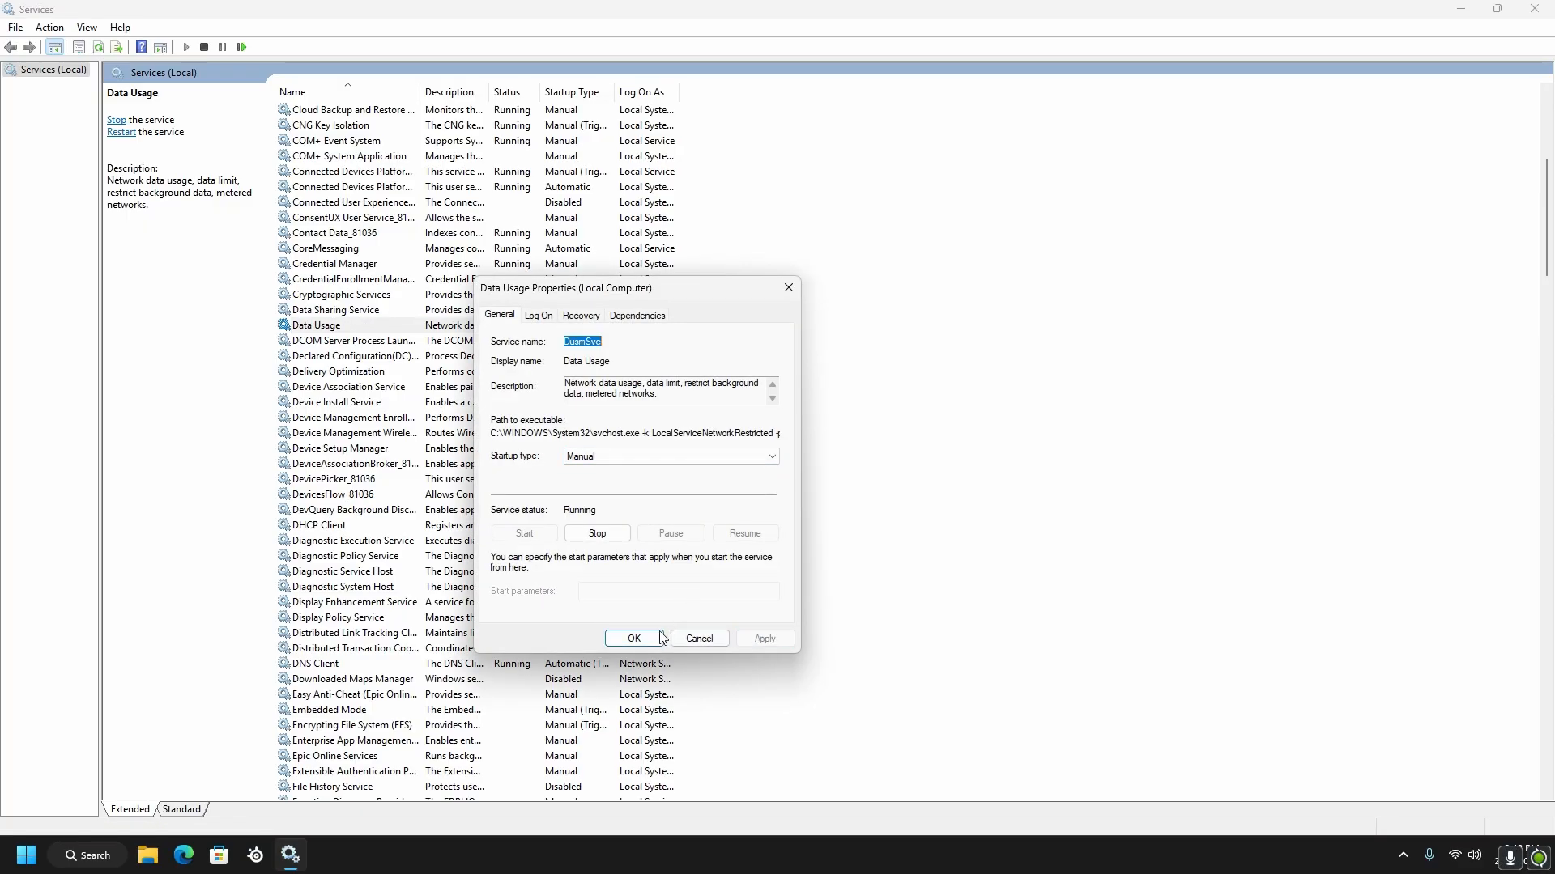
# Check in the properties of the DCOM Server Process Launcher service whether its startup type can be changed
pyautogui.click(557, 340)
pyautogui.rightClick(557, 341)
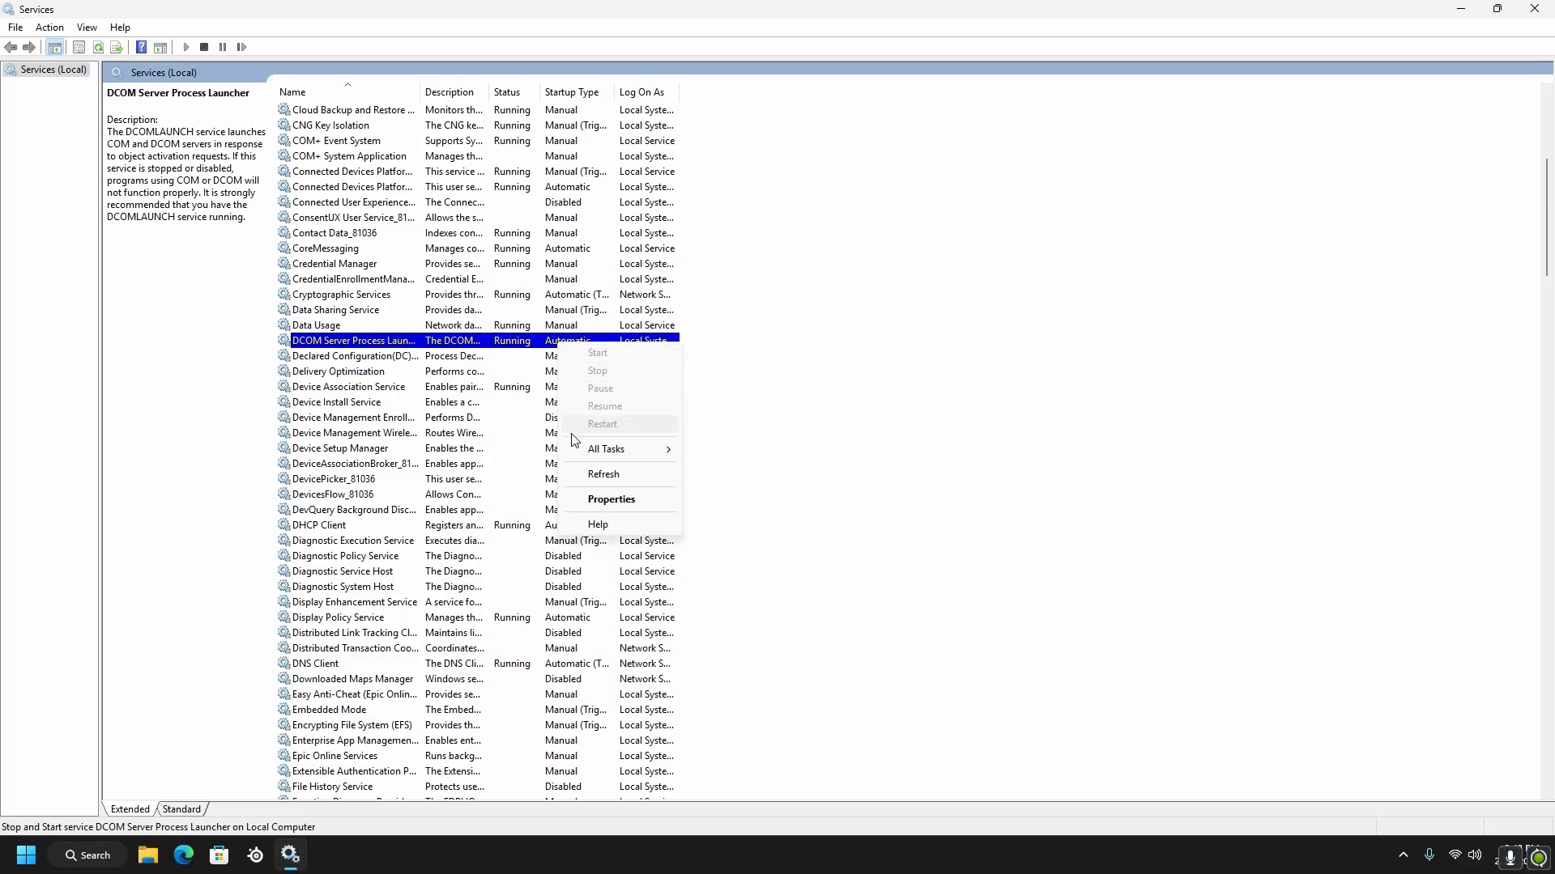
pyautogui.click(613, 500)
pyautogui.click(634, 639)
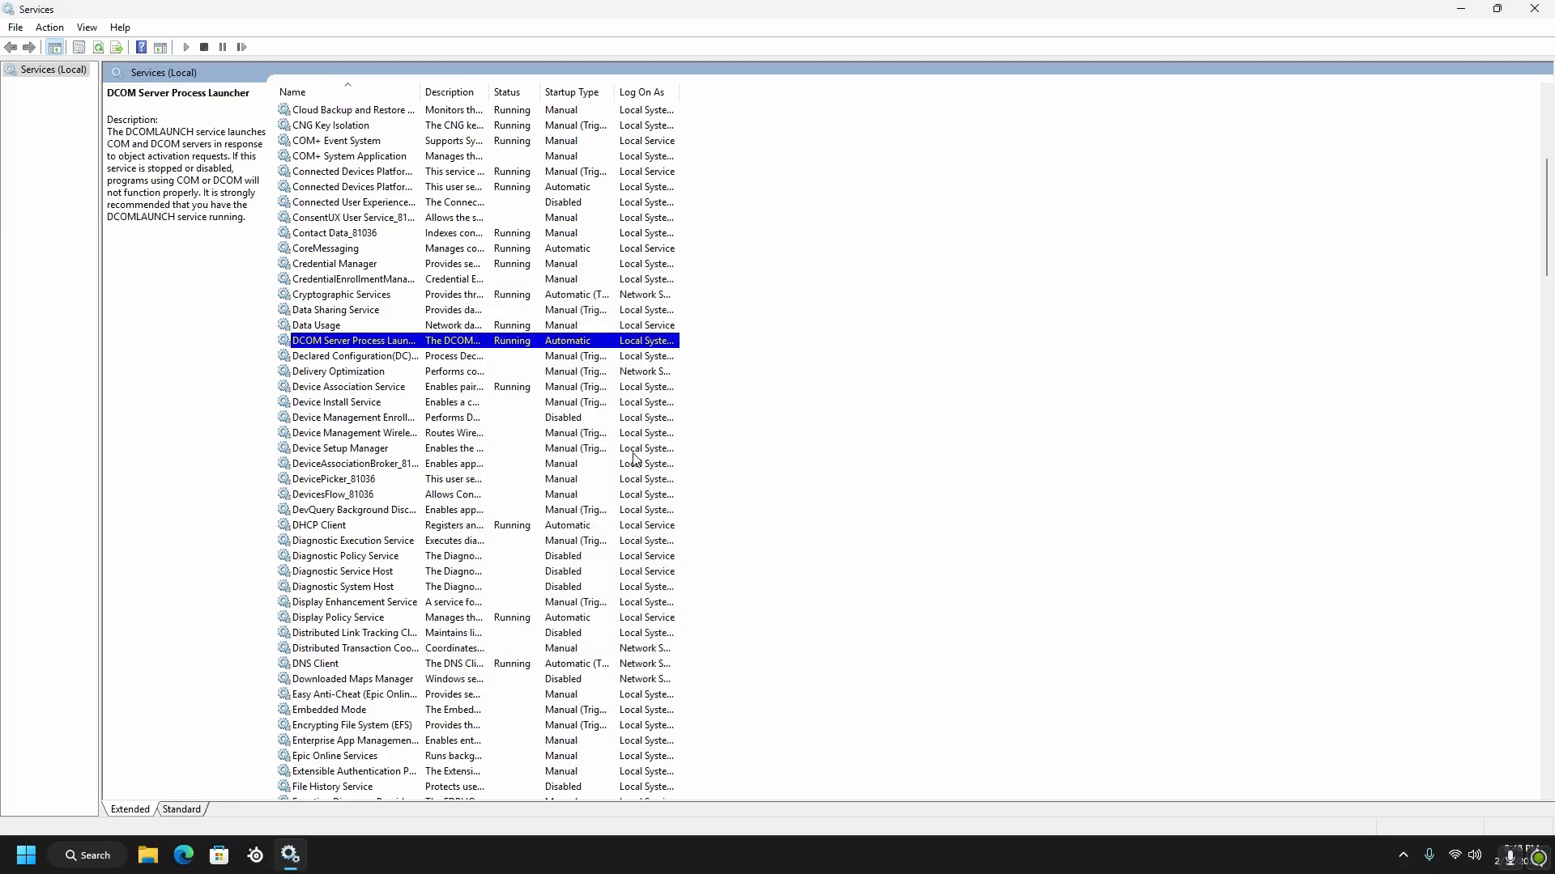
# Set the startup type of Cryptographic Services to Manual, apply the change and accept its properties
pyautogui.scroll(-1, 613, 374)
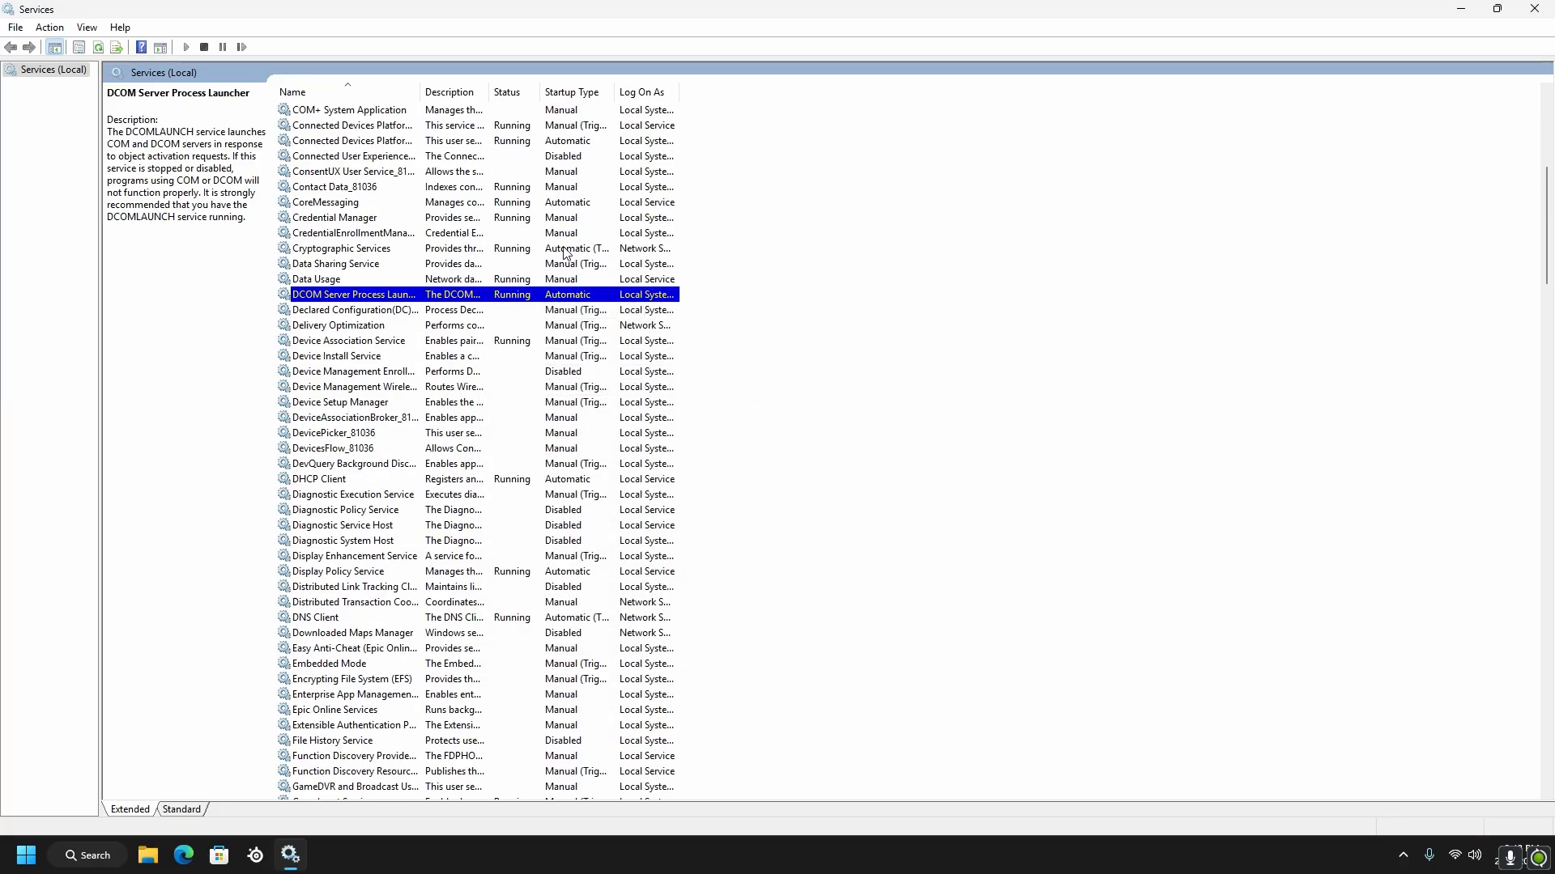
pyautogui.rightClick(591, 248)
pyautogui.click(639, 406)
pyautogui.click(635, 457)
pyautogui.click(629, 498)
pyautogui.click(764, 638)
pyautogui.click(634, 639)
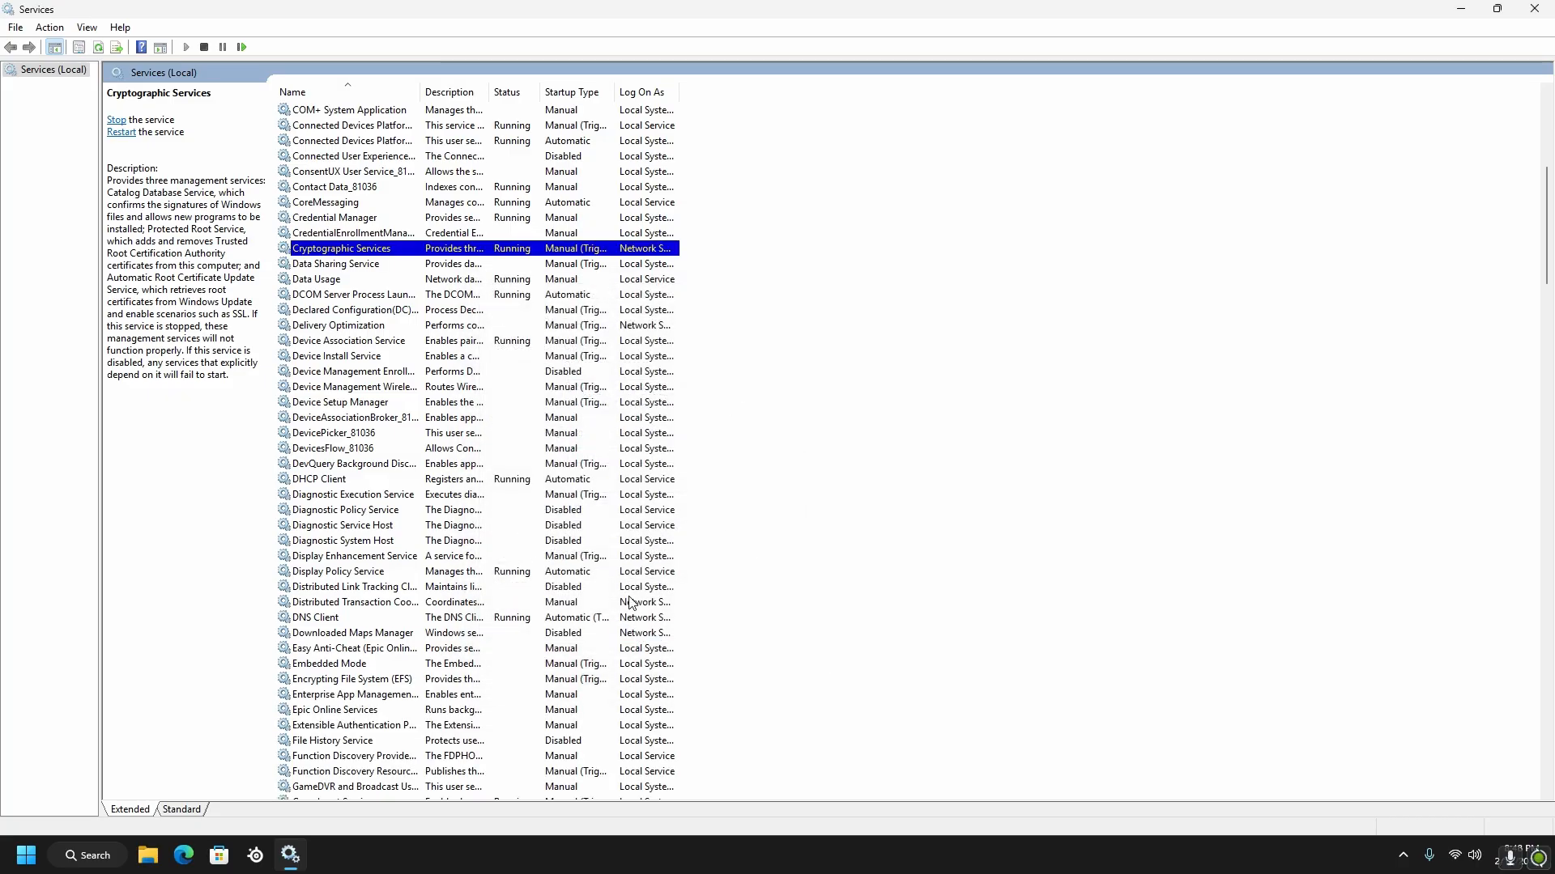
# Set the startup type of the DHCP Client service to Manual and accept its properties
pyautogui.scroll(-3, 532, 299)
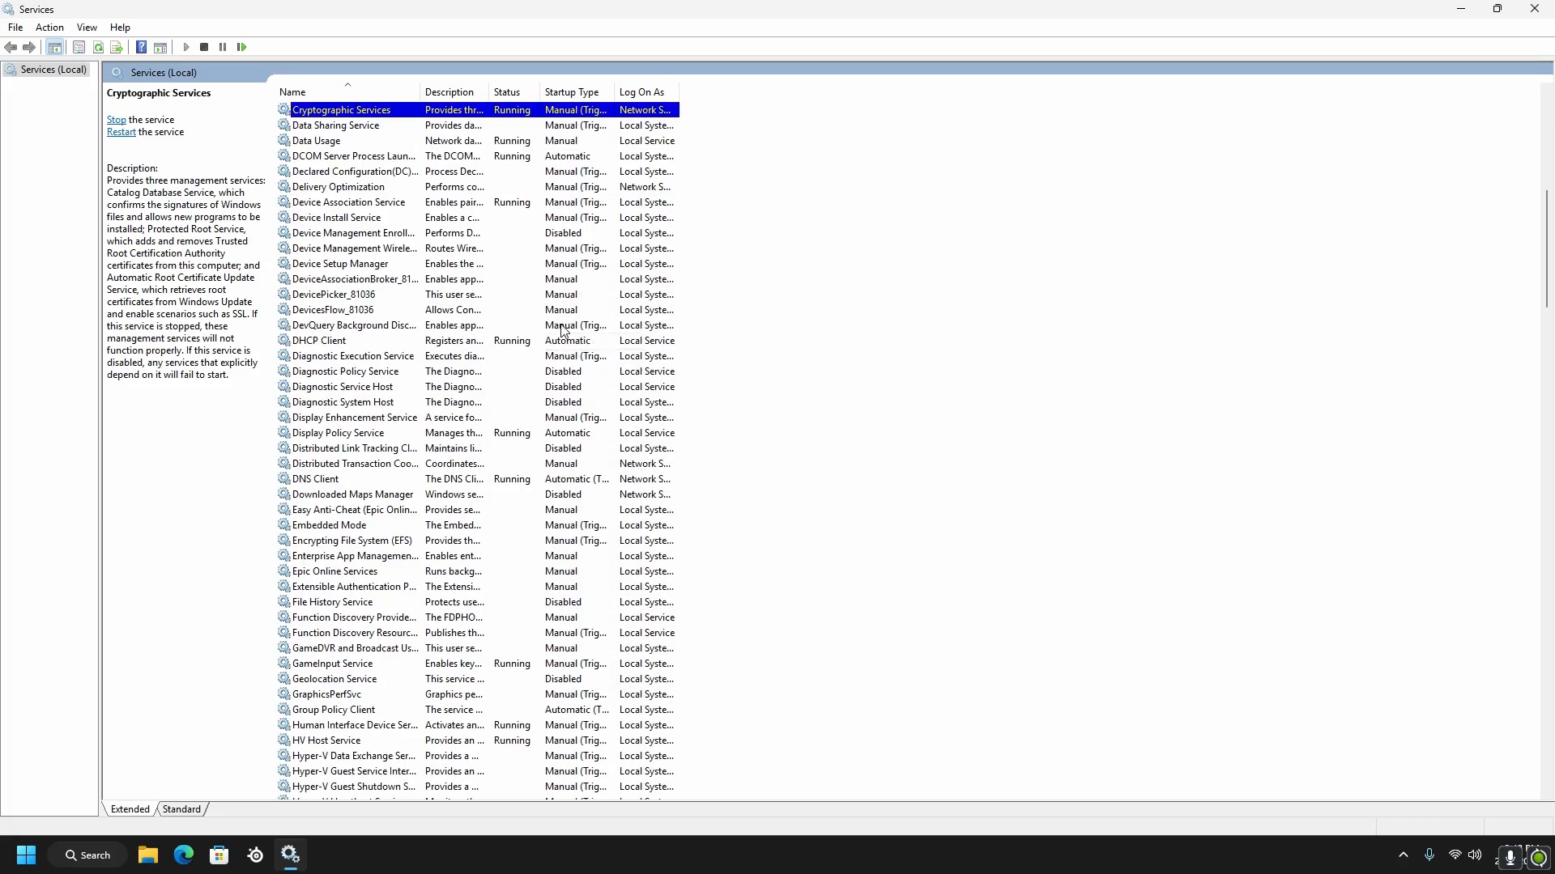
pyautogui.scroll(-1, 571, 172)
pyautogui.rightClick(571, 295)
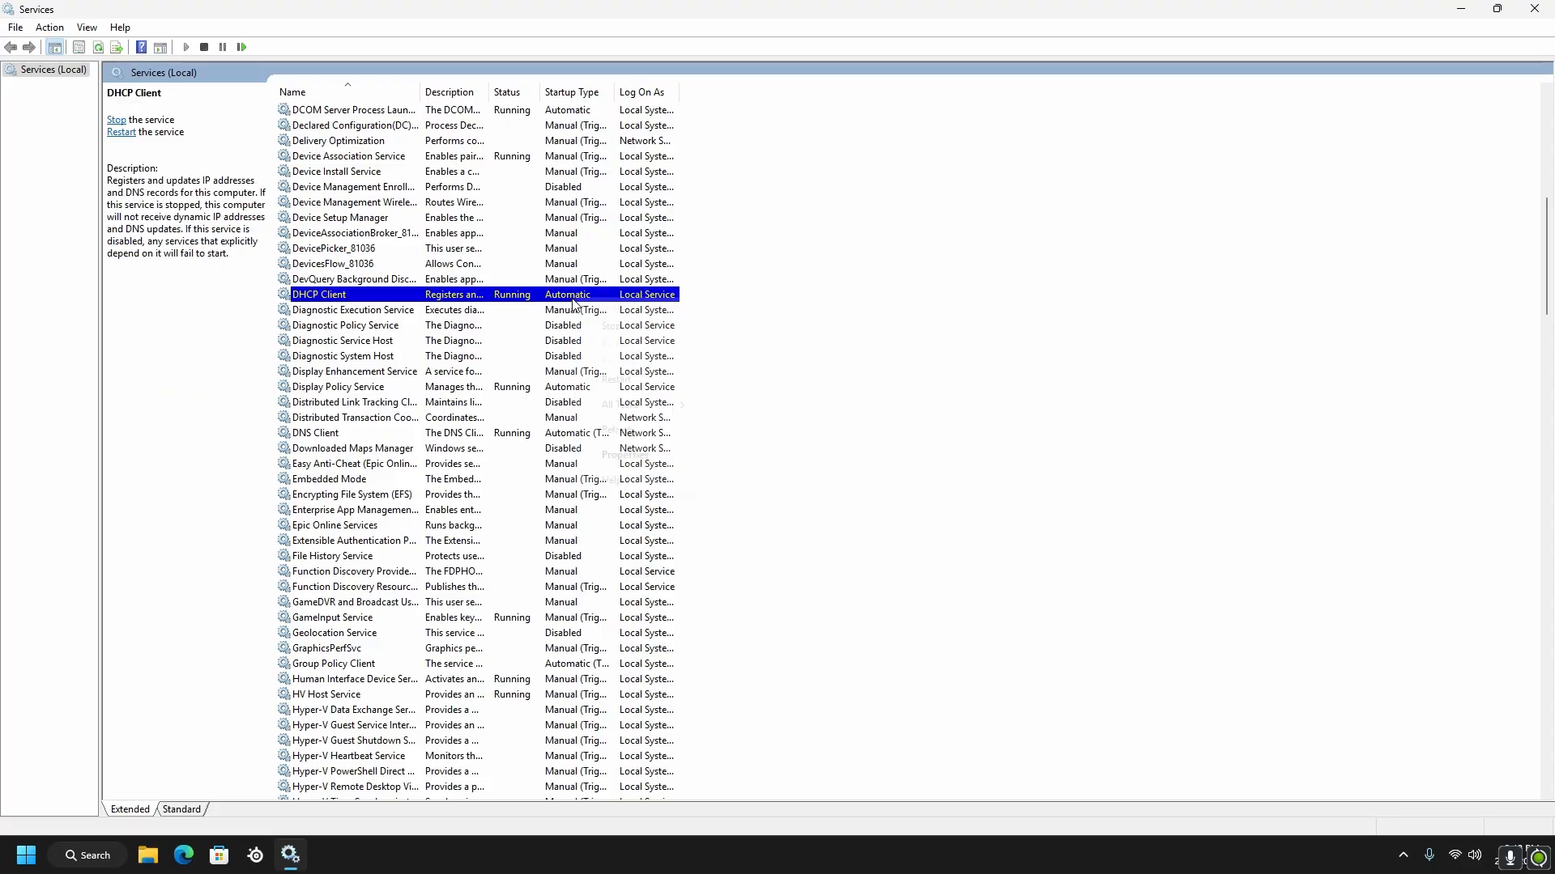
pyautogui.click(633, 450)
pyautogui.click(665, 463)
pyautogui.click(629, 499)
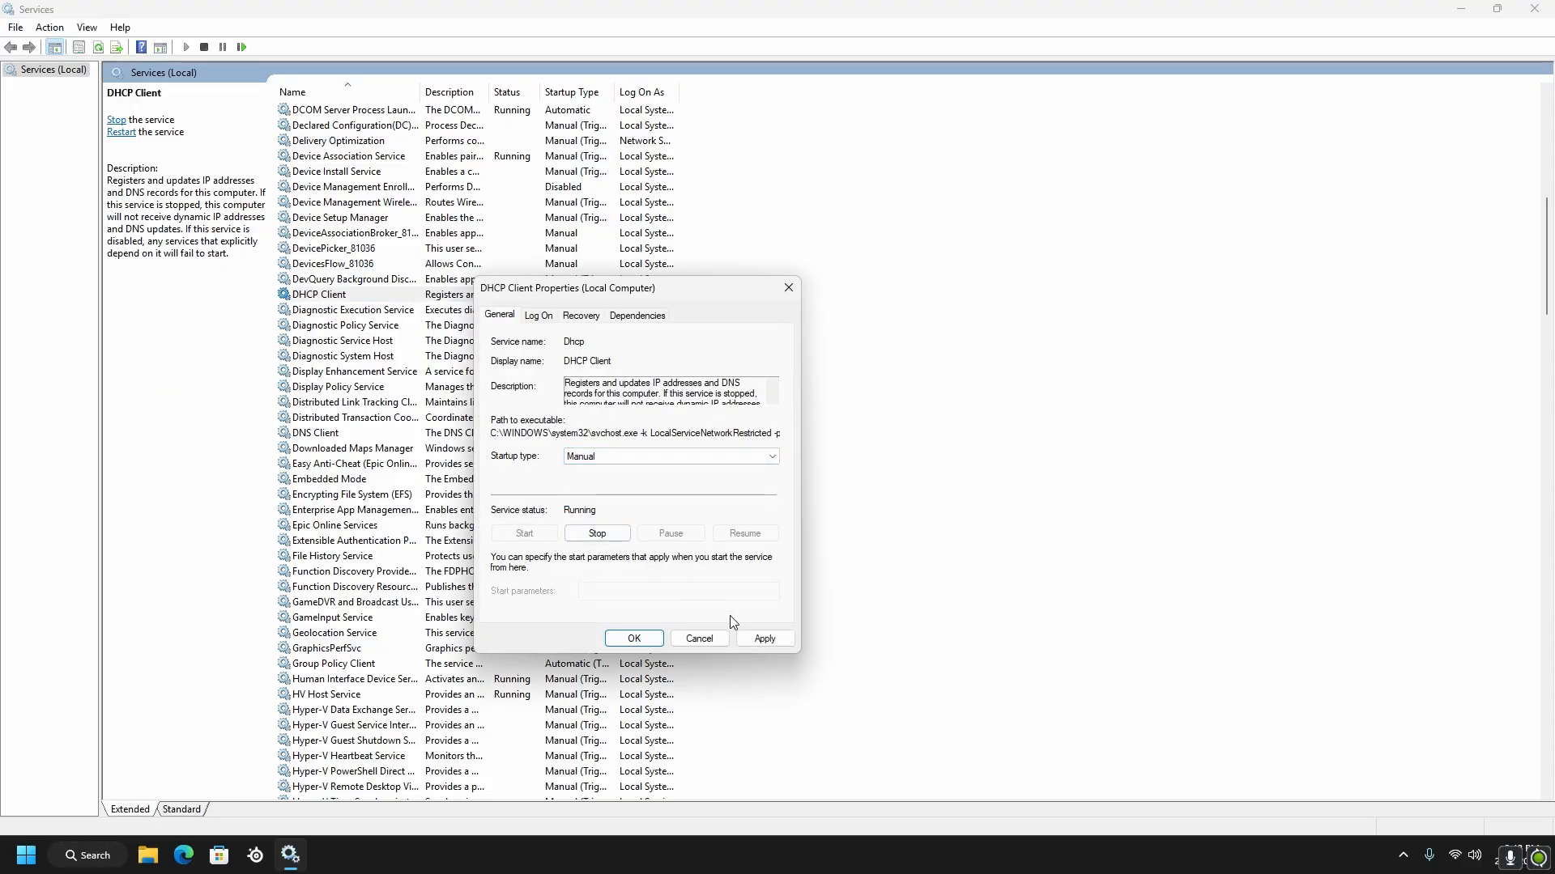
pyautogui.click(657, 639)
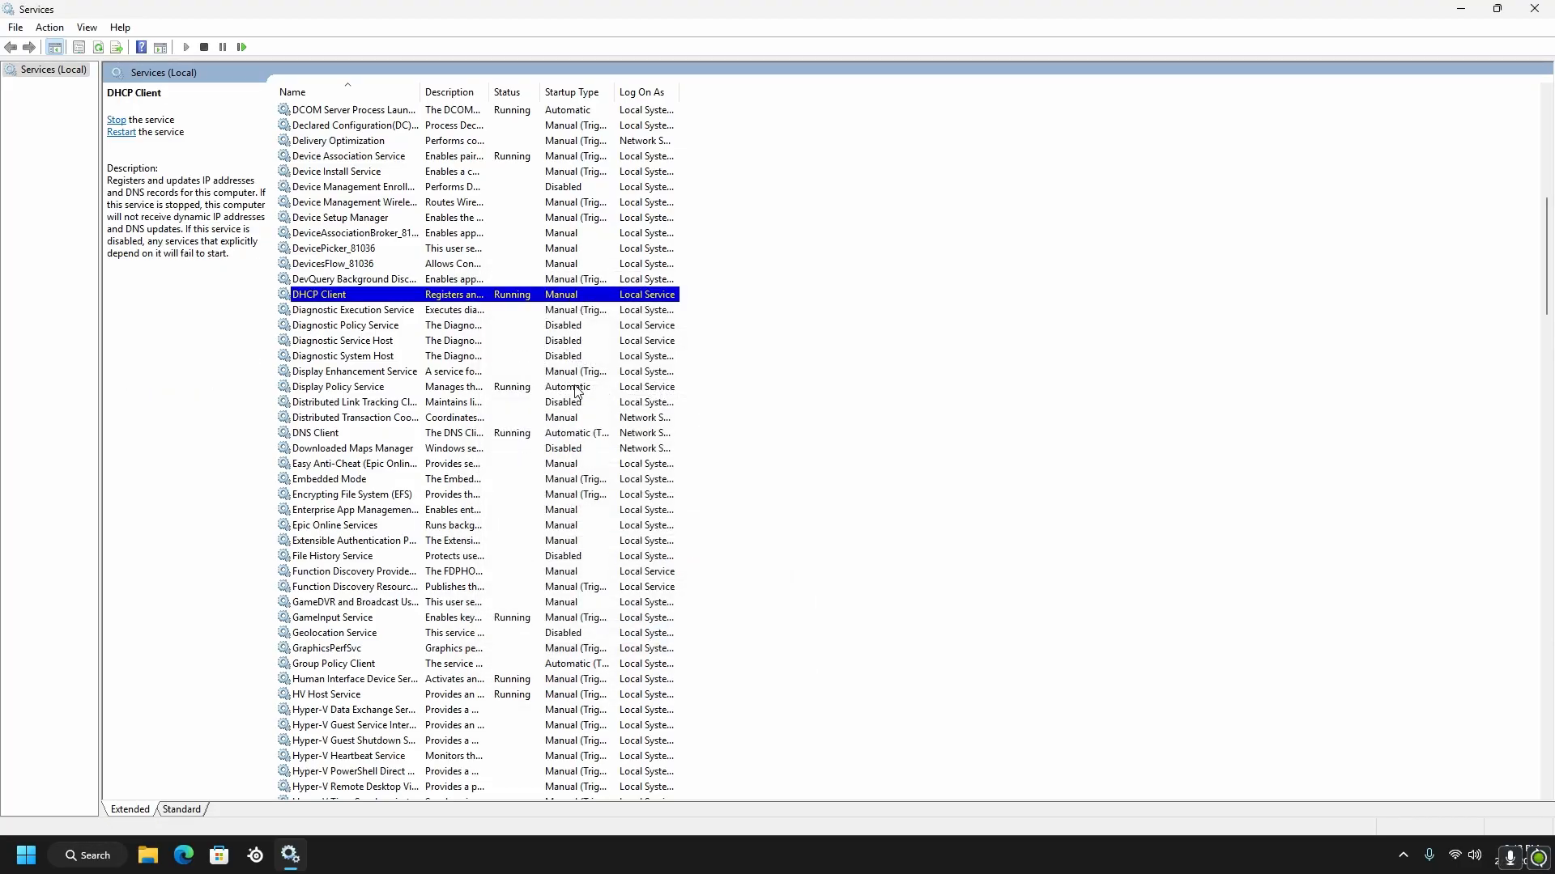
# Set the startup type of the Display Policy Service to Manual, apply the change and accept its properties
pyautogui.rightClick(575, 387)
pyautogui.click(631, 544)
pyautogui.click(657, 458)
pyautogui.click(611, 493)
pyautogui.click(764, 639)
pyautogui.click(634, 639)
# Check in the properties of the DNS Client service whether its startup type can be changed
pyautogui.scroll(-2, 571, 399)
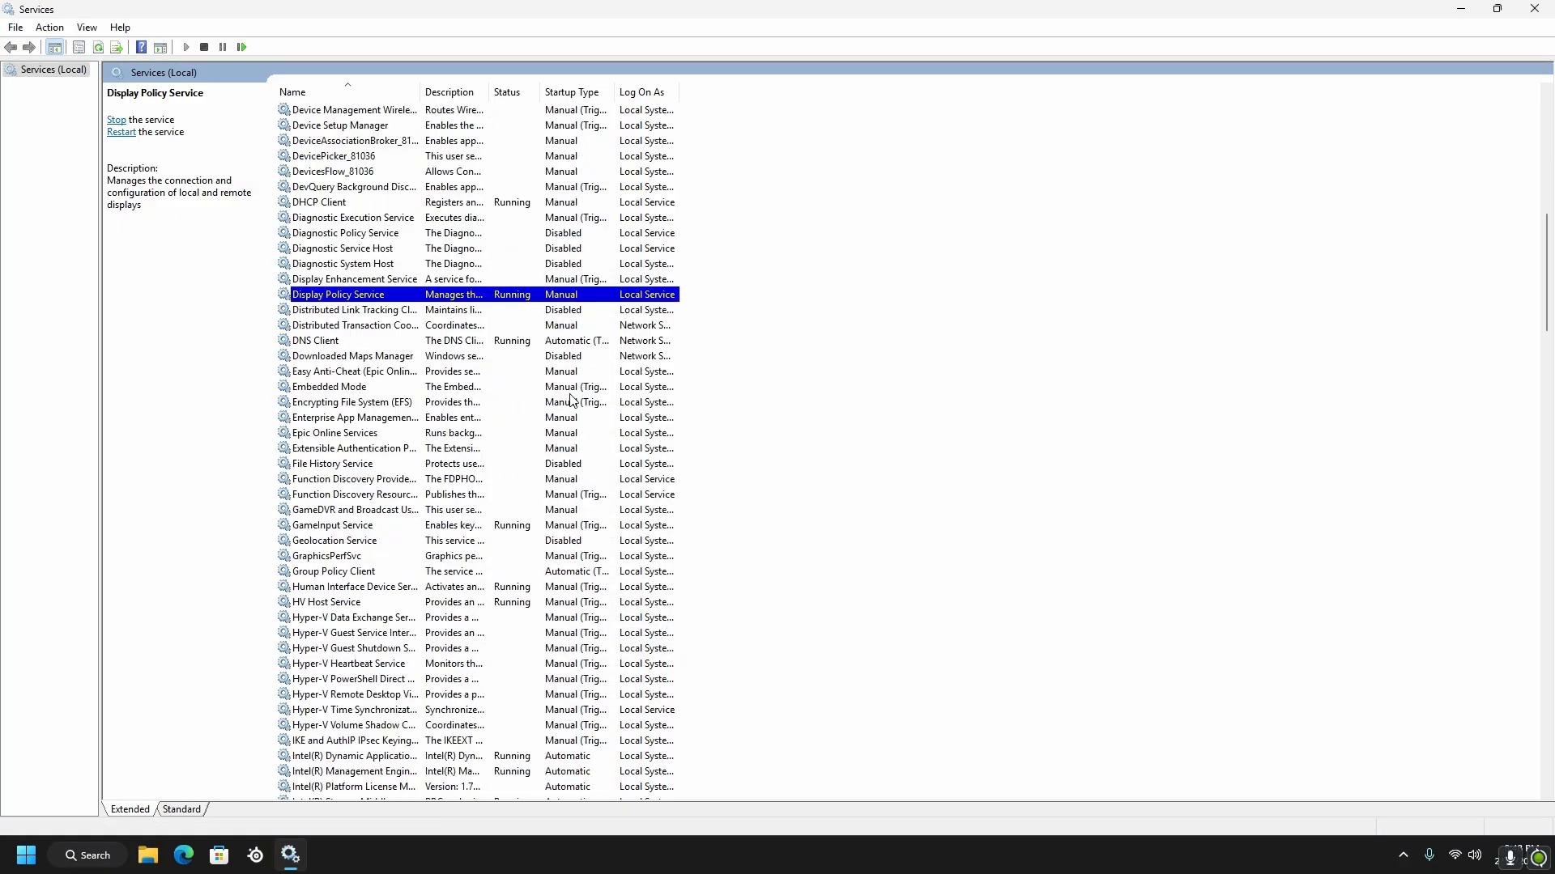
pyautogui.rightClick(587, 340)
pyautogui.click(628, 497)
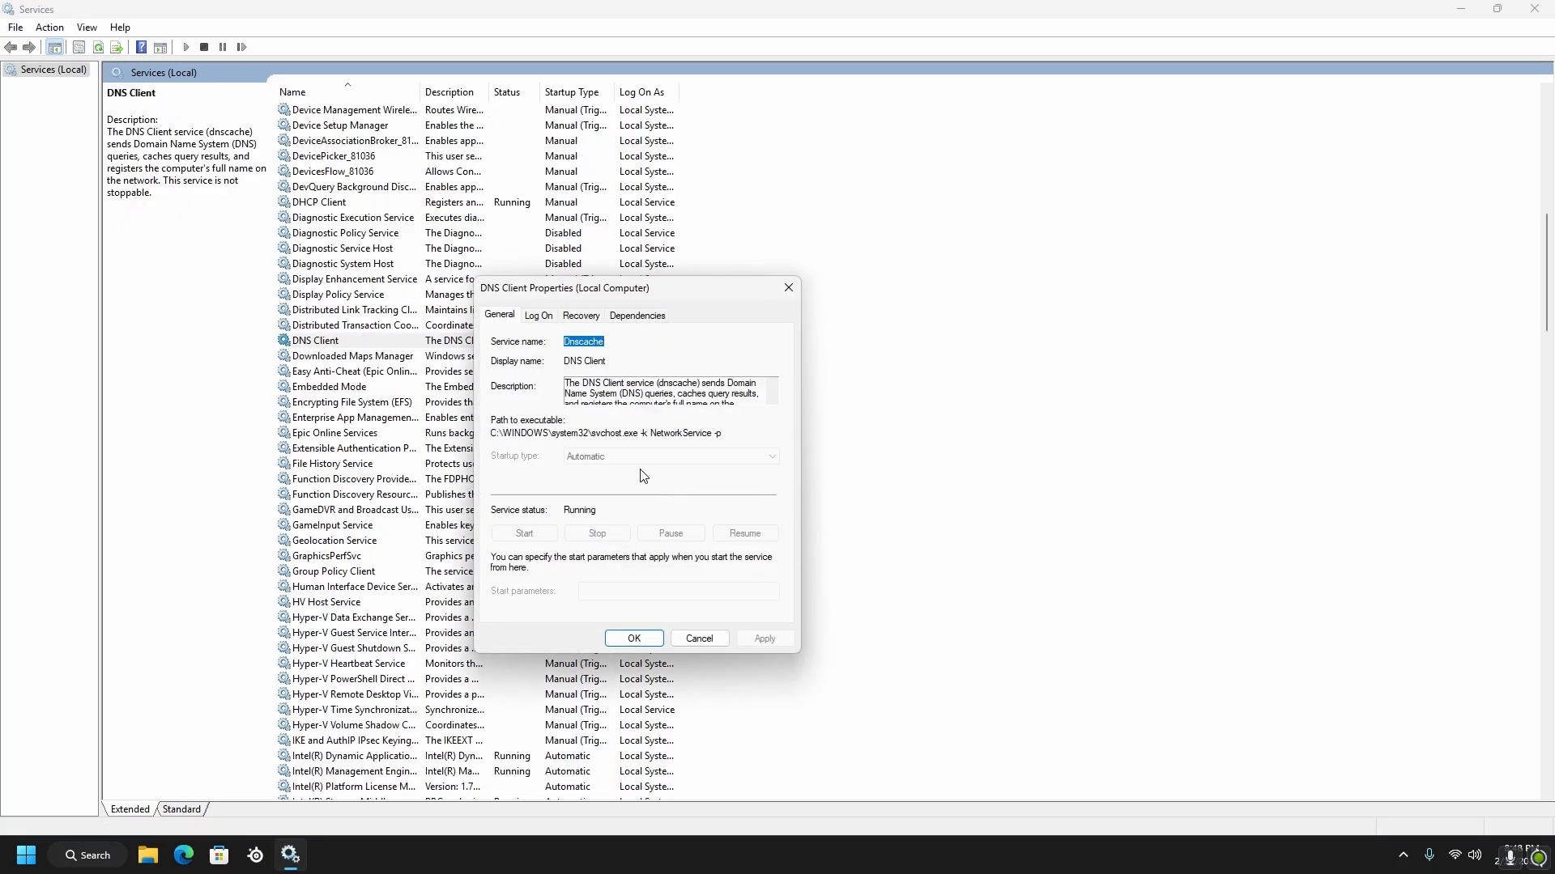
pyautogui.click(634, 639)
# Check in the properties of the Group Policy Client service whether its startup type can be changed
pyautogui.scroll(-7, 603, 446)
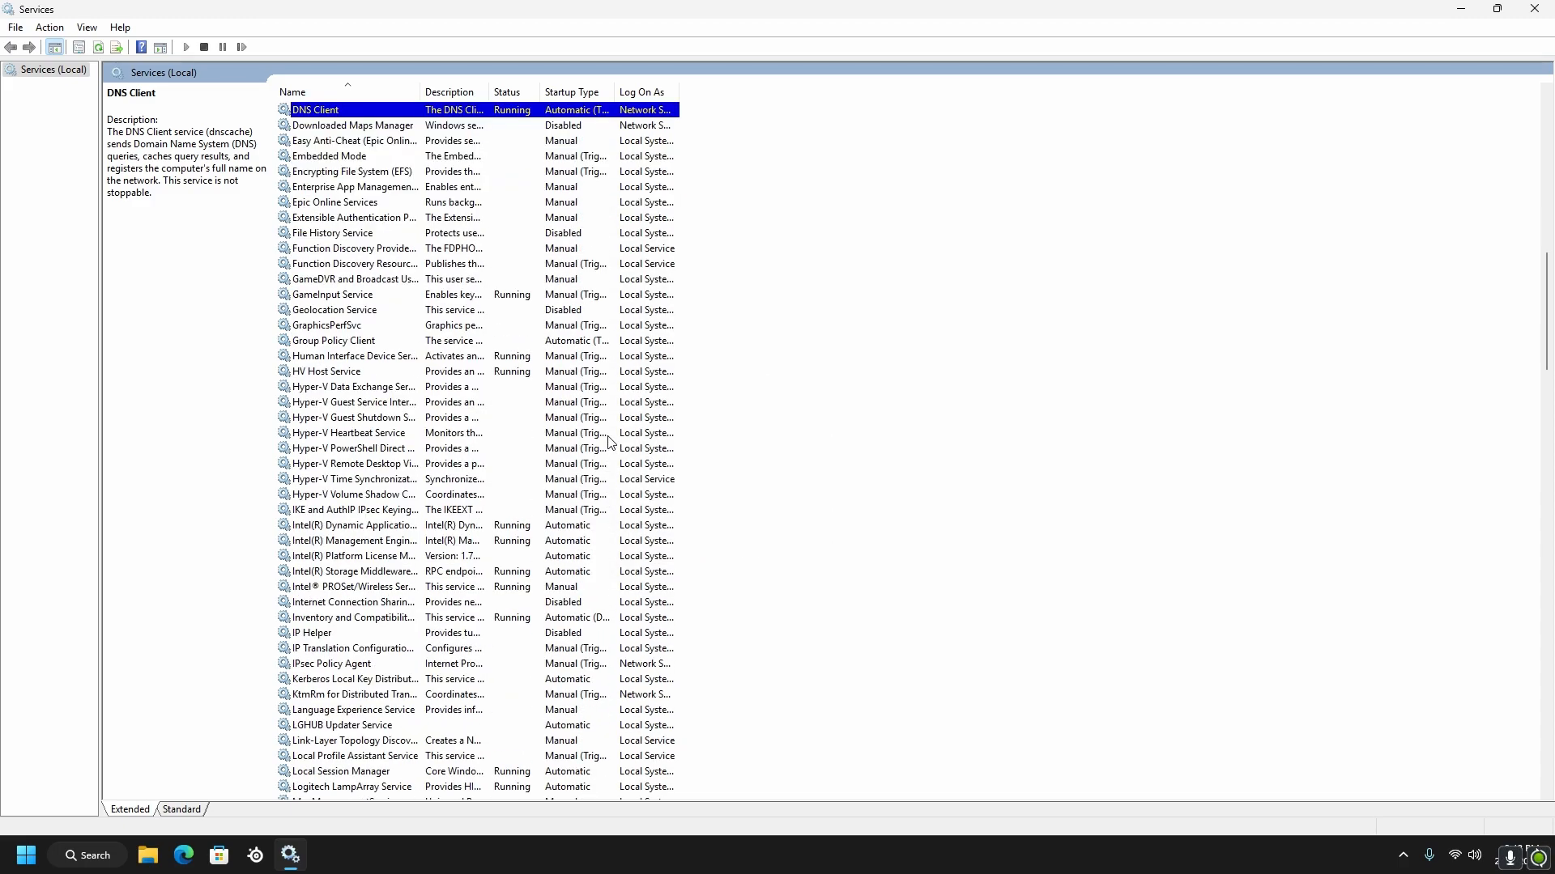
pyautogui.rightClick(572, 261)
pyautogui.rightClick(546, 248)
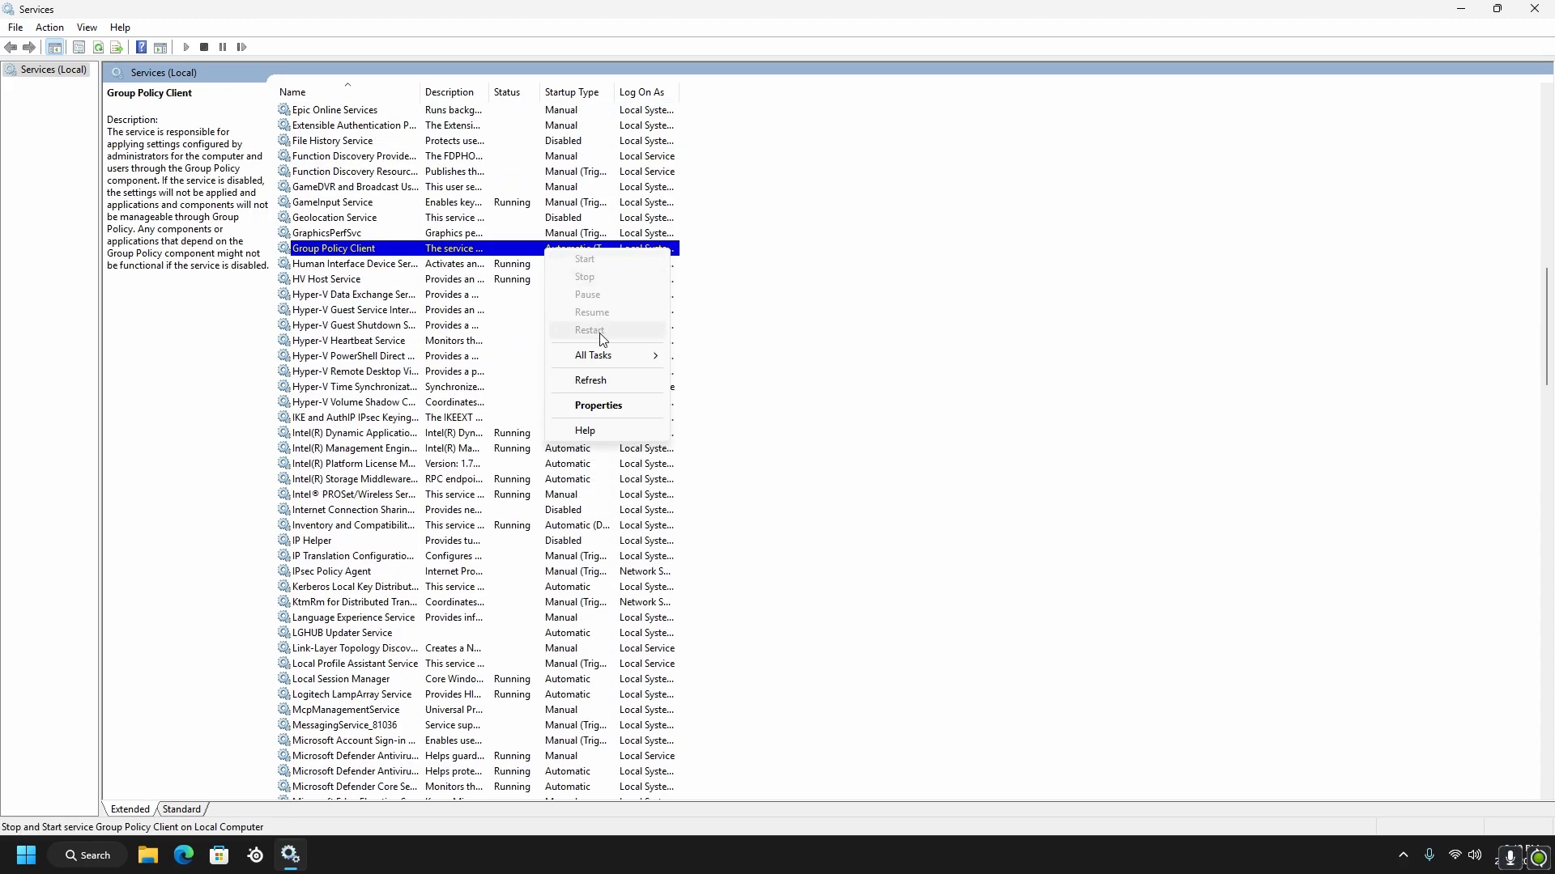
pyautogui.click(595, 406)
pyautogui.press('Return')
# Set the startup type of the Intel(R) Dynamic Application Loader Host Interface Service to Manual and close its properties
pyautogui.scroll(-2, 617, 397)
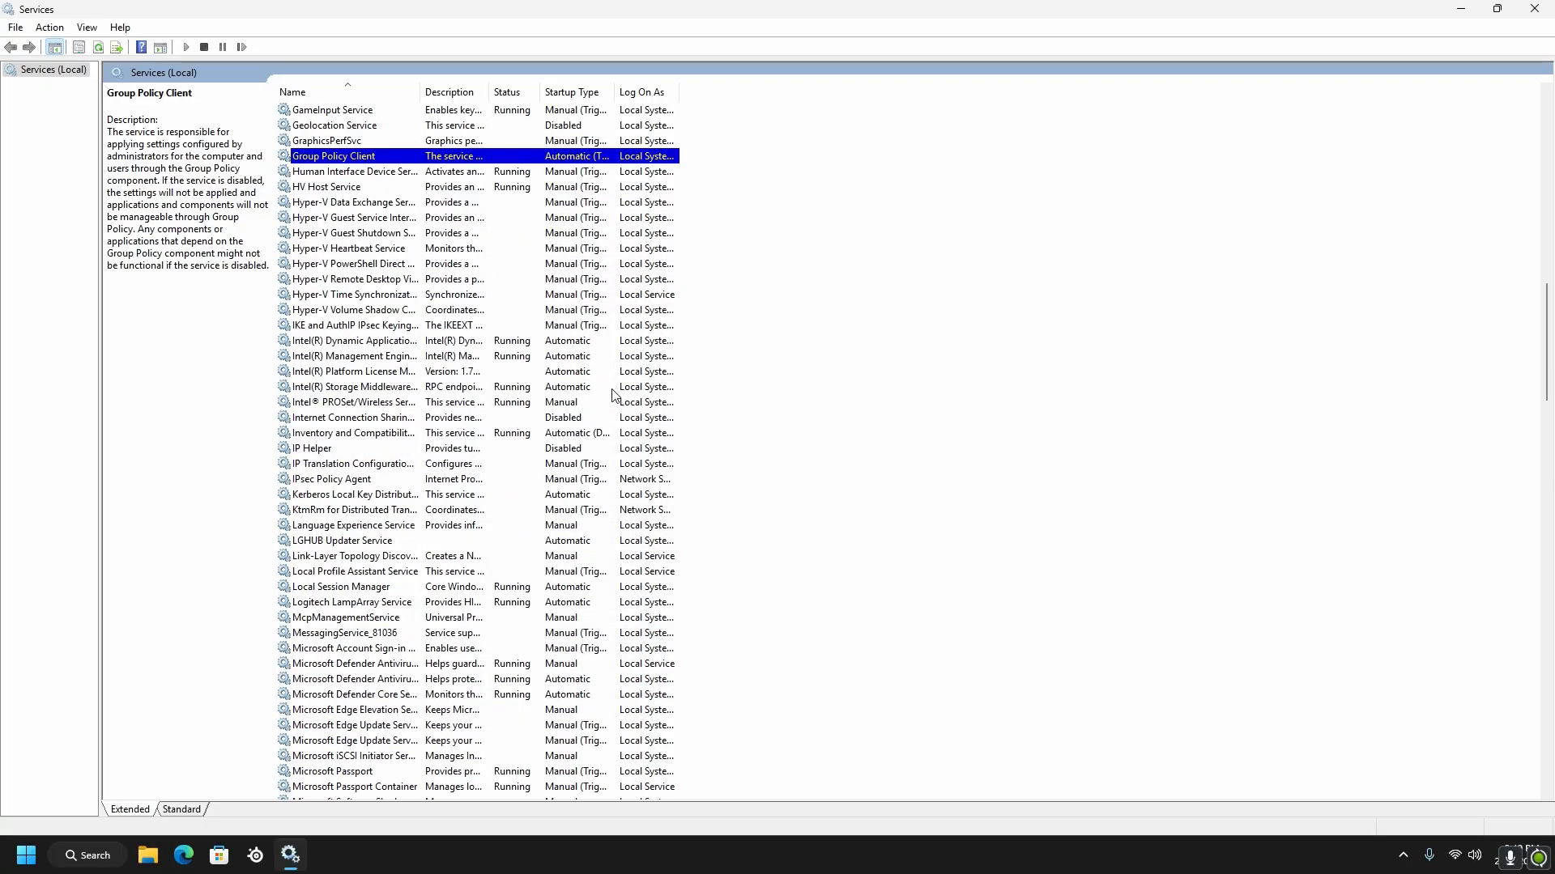
pyautogui.rightClick(580, 345)
pyautogui.click(628, 499)
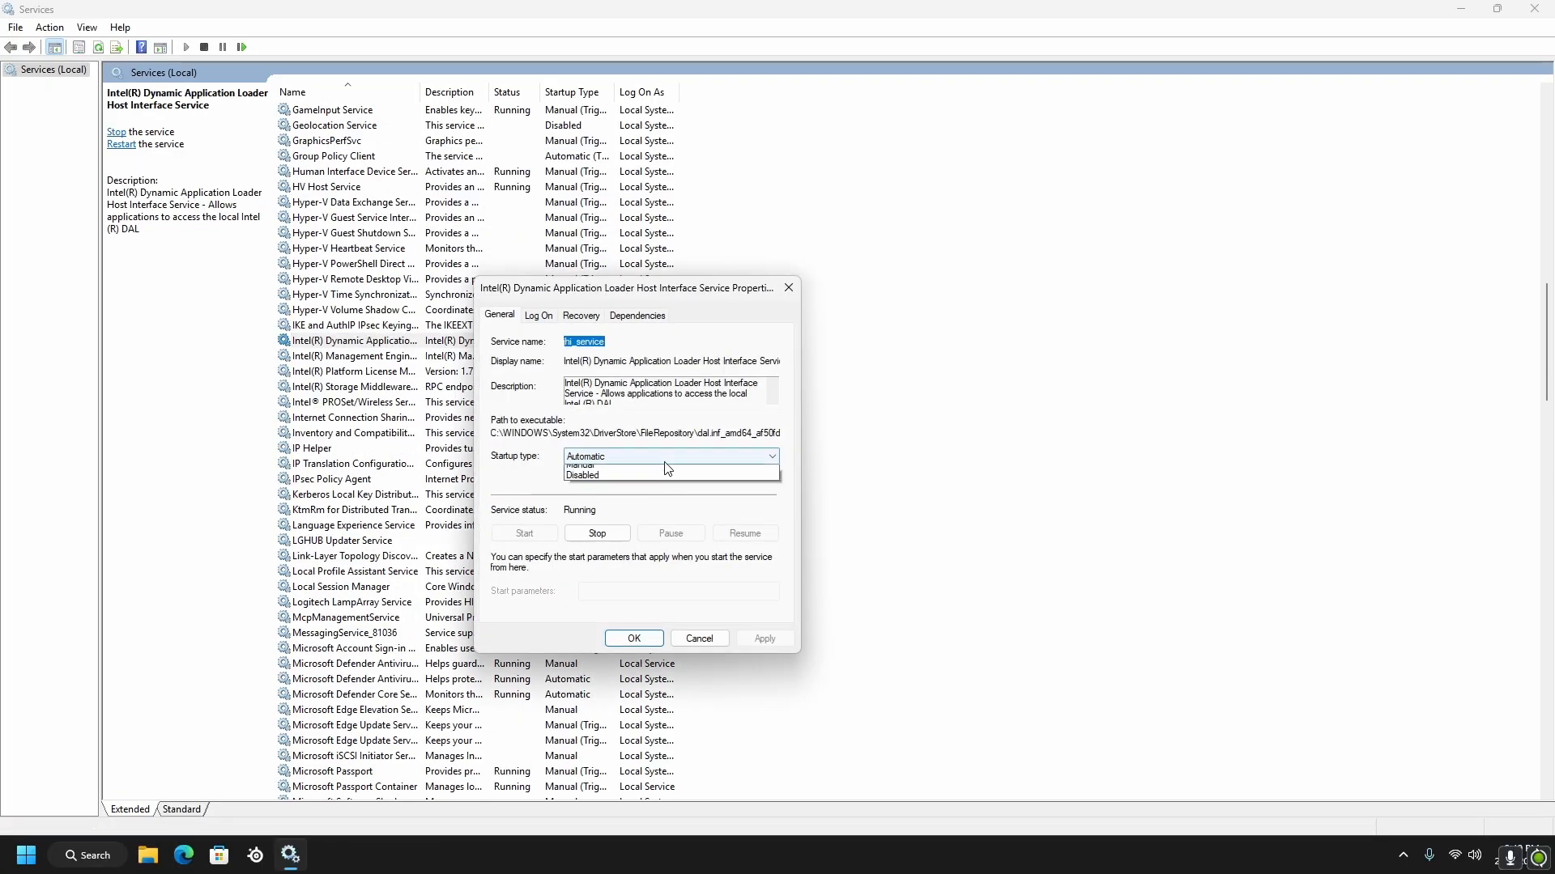
pyautogui.click(696, 636)
# Set the startup type of the Intel(R) Management Engine WMI Provider Registration service to Manual, apply the change and accept its properties
pyautogui.rightClick(569, 358)
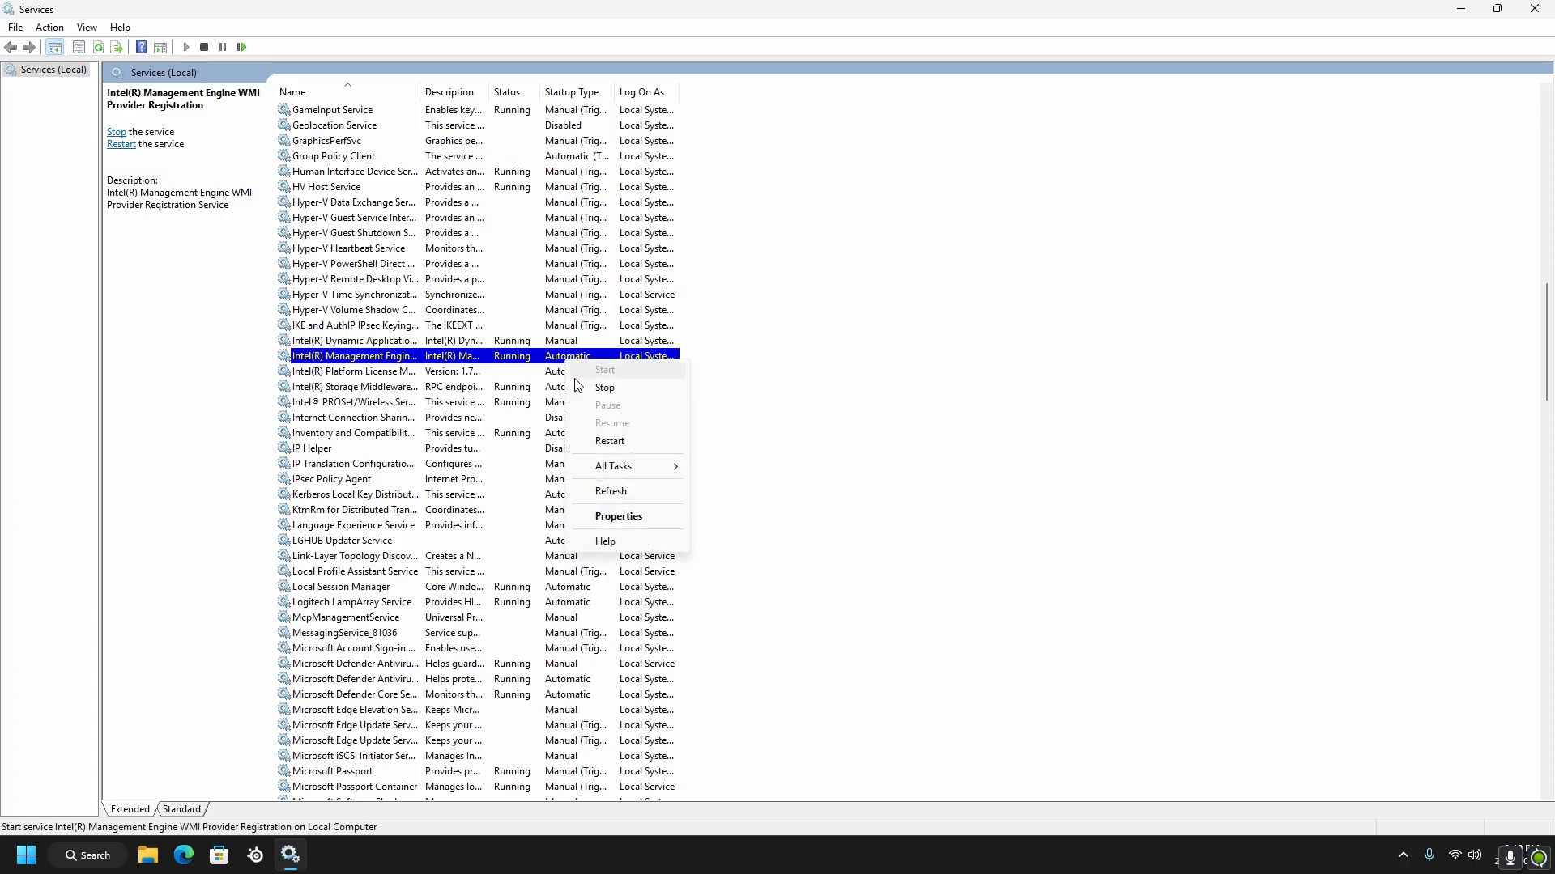
pyautogui.click(628, 509)
pyautogui.click(696, 451)
pyautogui.click(640, 492)
pyautogui.click(761, 639)
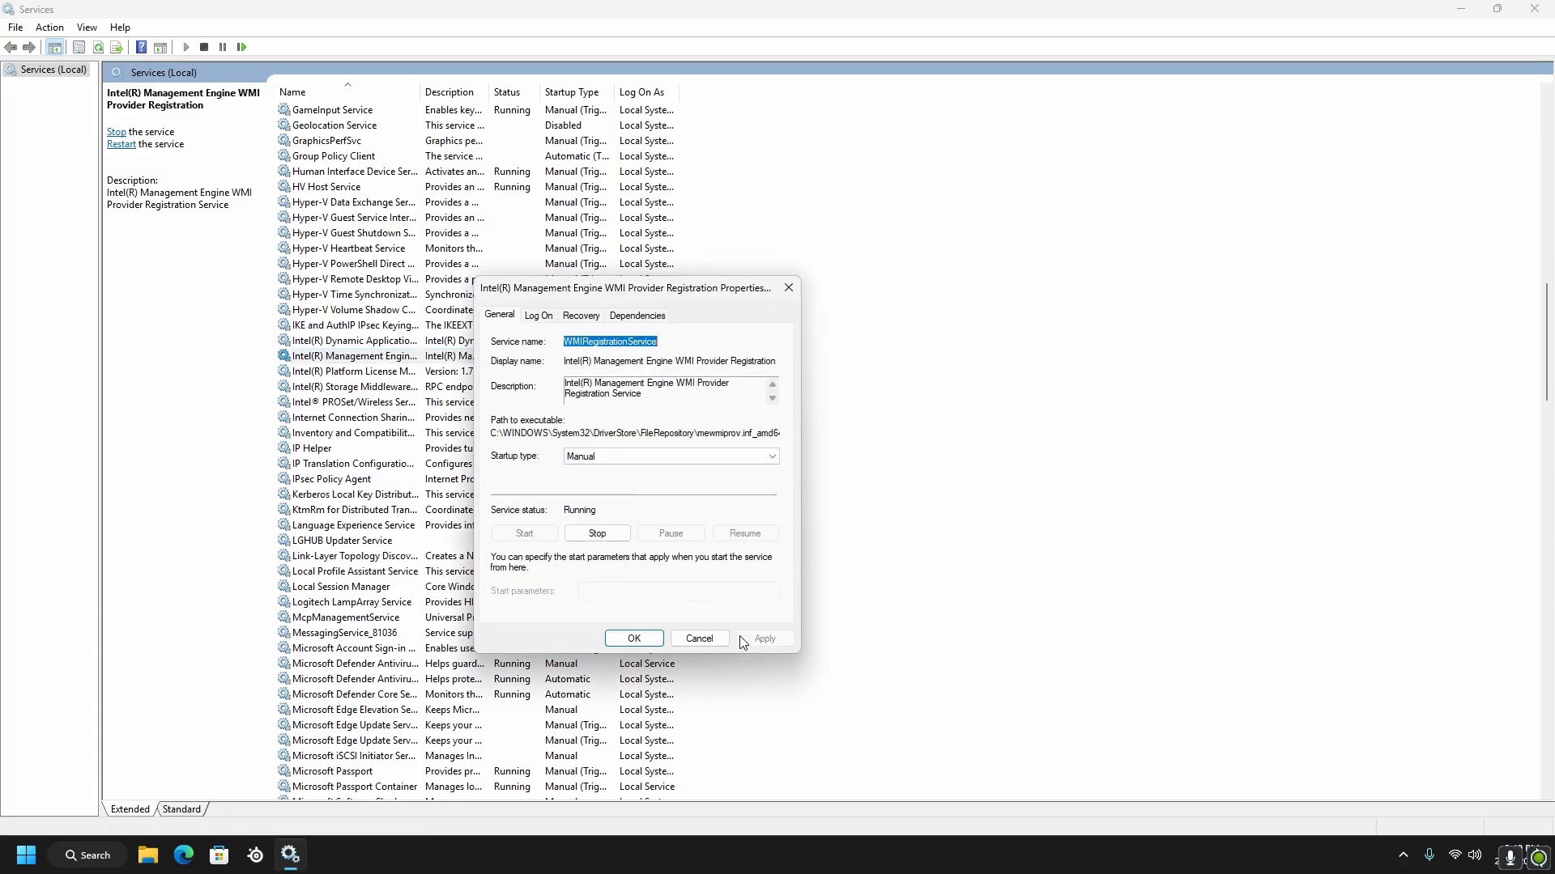
pyautogui.click(631, 632)
# Set the startup type of the Intel(R) Platform License Manager Service to Manual and accept its properties
pyautogui.rightClick(568, 373)
pyautogui.click(630, 525)
pyautogui.click(633, 458)
pyautogui.click(639, 492)
pyautogui.click(634, 638)
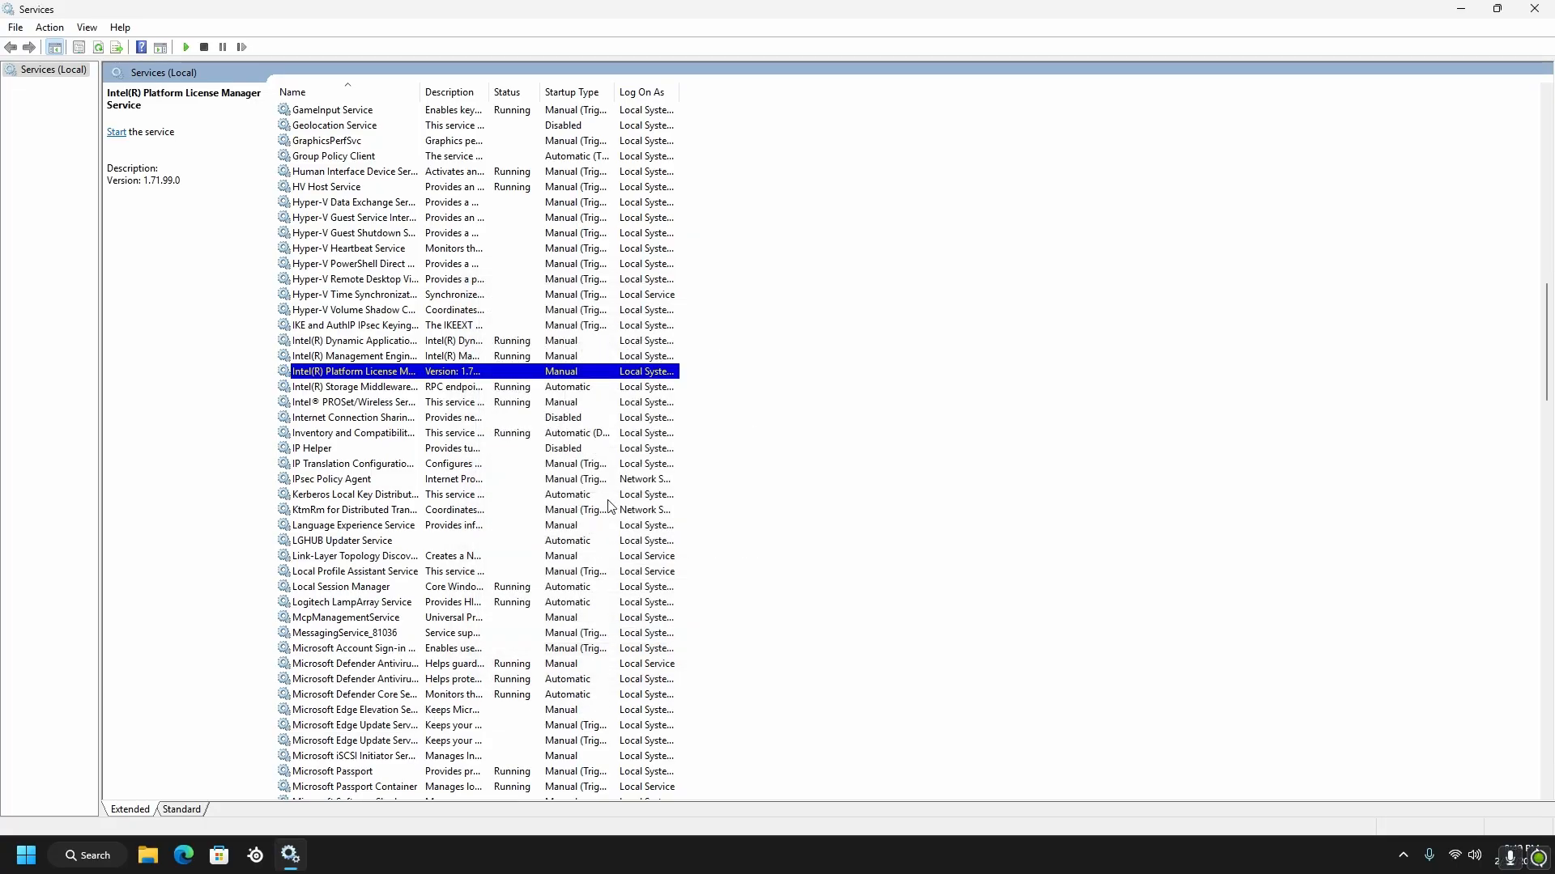
# Set the startup type of the Intel(R) Storage Middleware Service to Manual, apply the change and accept its properties
pyautogui.rightClick(555, 388)
pyautogui.click(609, 540)
pyautogui.click(633, 457)
pyautogui.click(633, 494)
pyautogui.click(748, 640)
pyautogui.click(634, 638)
# Set the startup type of the Inventory and Compatibility Appraisal service to Manual, apply the change and accept its properties
pyautogui.scroll(-2, 567, 348)
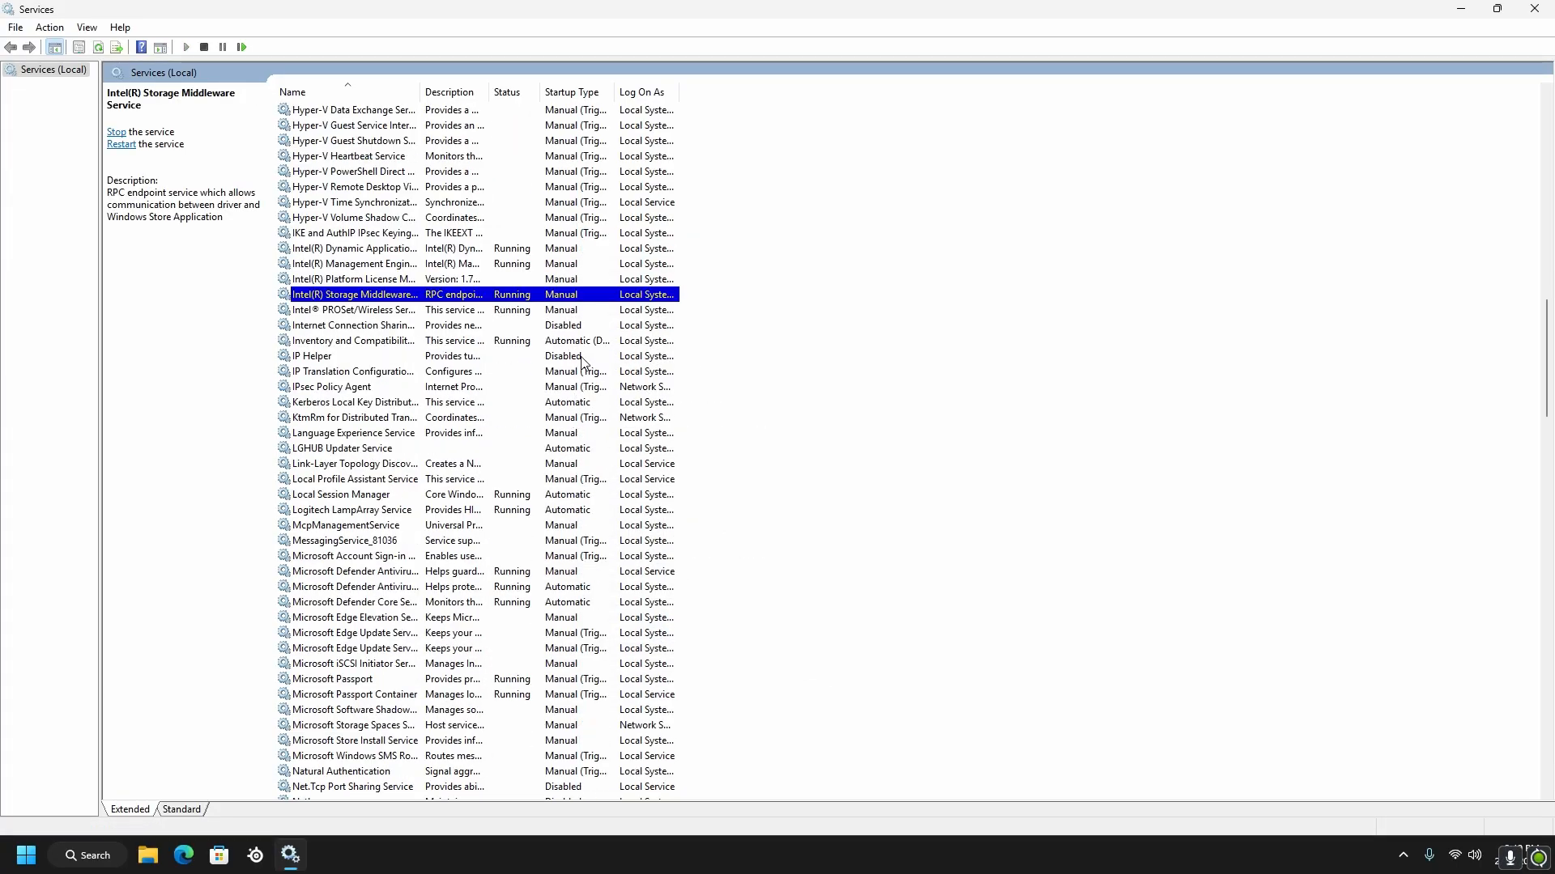
pyautogui.click(567, 343)
pyautogui.rightClick(566, 348)
pyautogui.click(609, 501)
pyautogui.click(633, 457)
pyautogui.click(633, 492)
pyautogui.click(764, 638)
pyautogui.click(634, 638)
# Set the startup type of the LGHUB Updater Service to Manual, apply the change and accept its properties
pyautogui.scroll(-4, 569, 349)
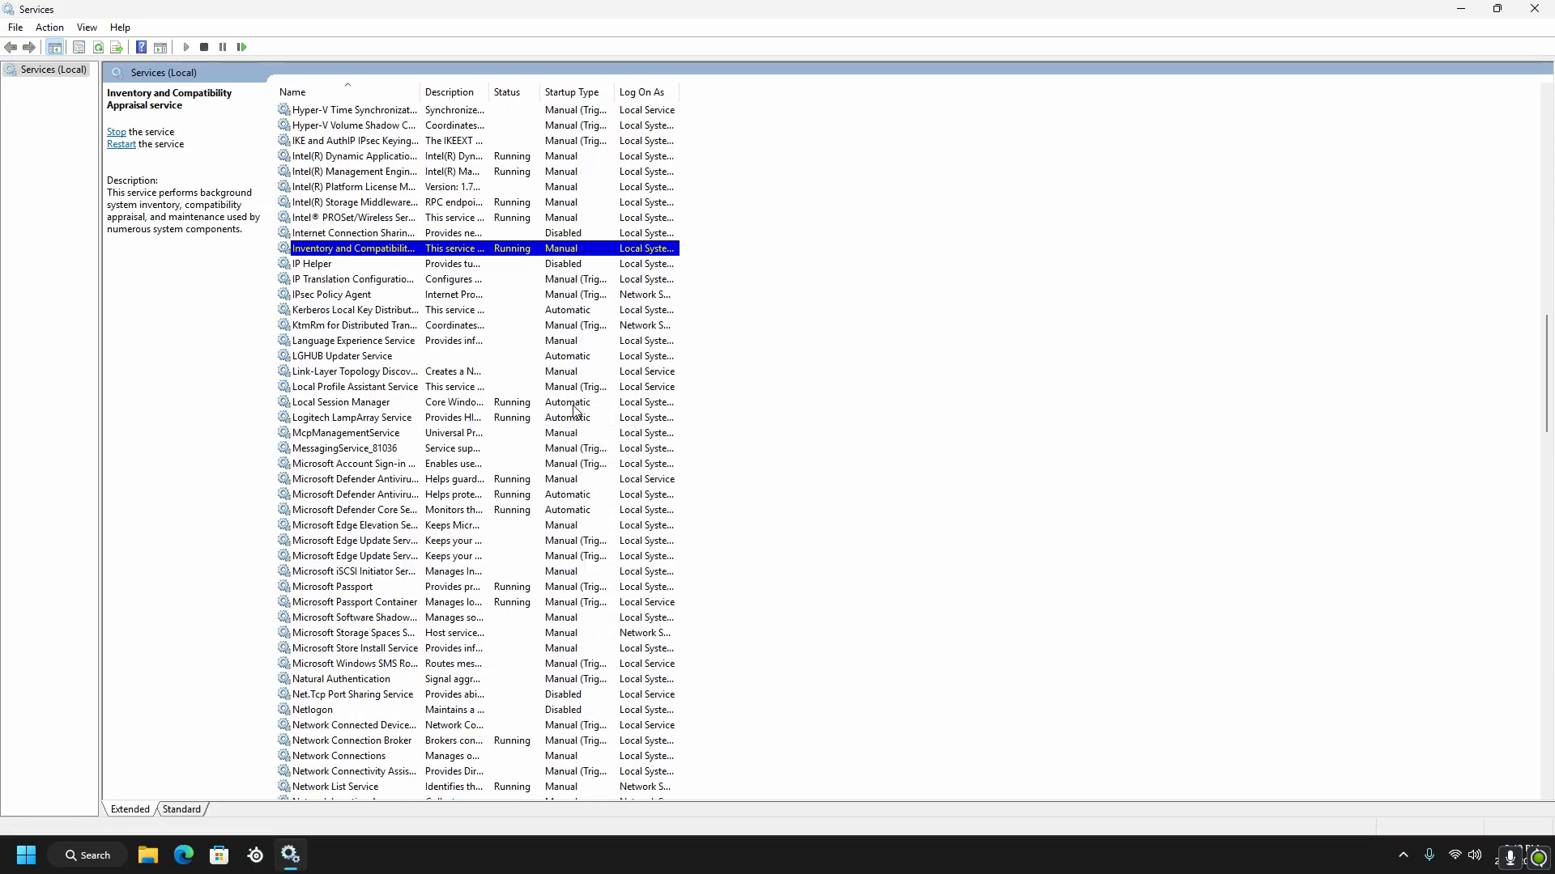
pyautogui.rightClick(587, 265)
pyautogui.click(634, 419)
pyautogui.click(672, 456)
pyautogui.click(633, 492)
pyautogui.click(765, 638)
pyautogui.click(634, 638)
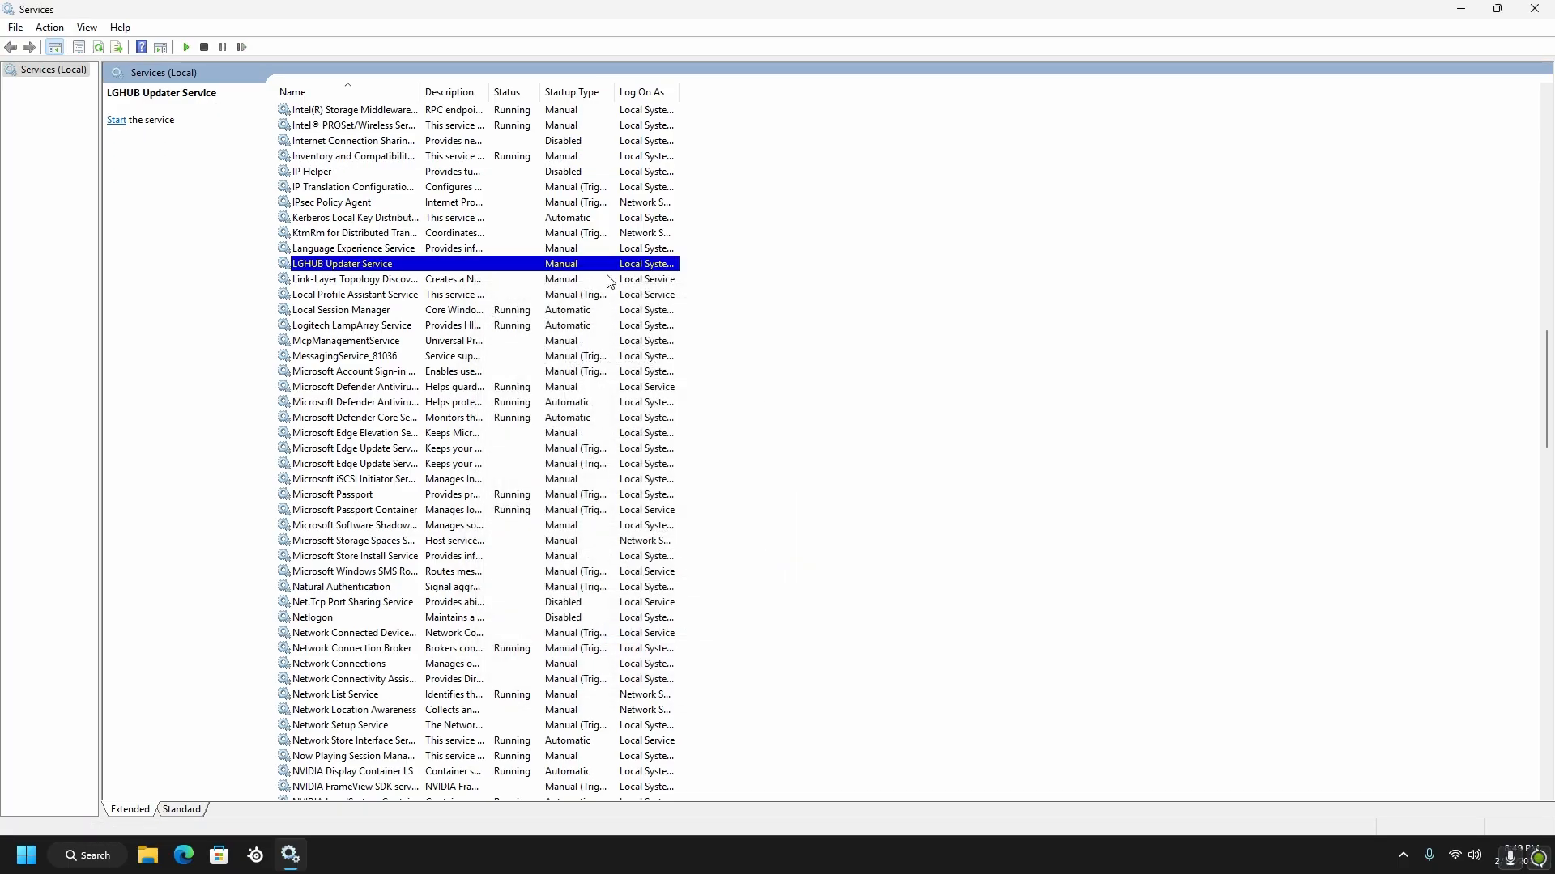
# Check in the properties of the Local Session Manager service whether its startup type can be changed
pyautogui.rightClick(587, 310)
pyautogui.click(639, 465)
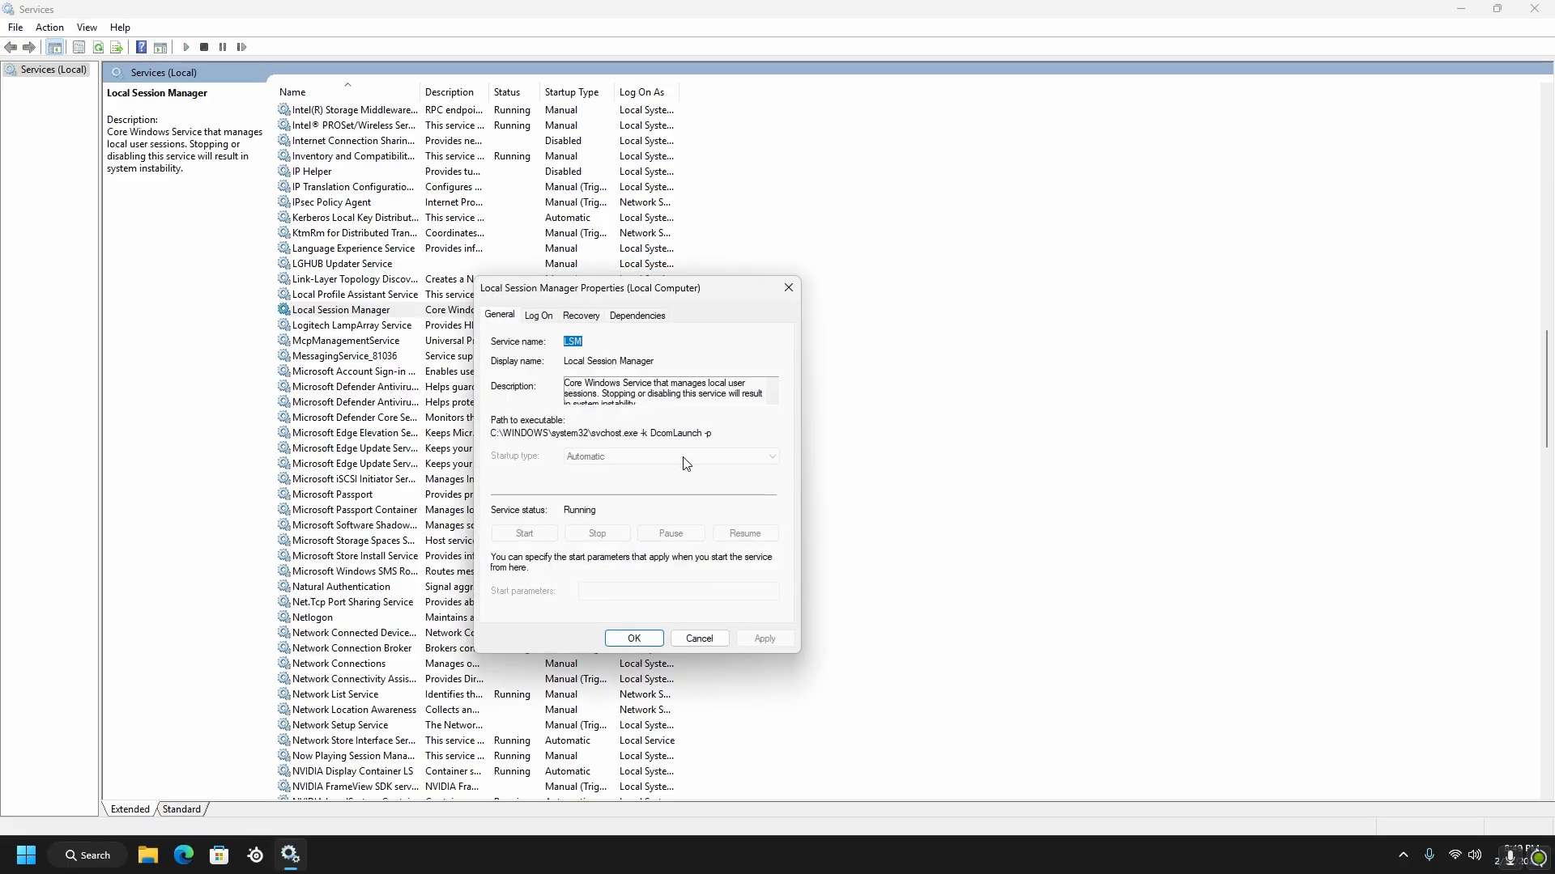
pyautogui.click(634, 638)
# Set the startup type of the Logitech LampArray Service to Manual and accept its properties
pyautogui.rightClick(589, 325)
pyautogui.click(636, 477)
pyautogui.click(628, 457)
pyautogui.click(618, 496)
pyautogui.click(634, 638)
# Check in the properties of the Microsoft Defender Antivirus Service and Microsoft Defender Core Service whether their startup types can be changed
pyautogui.scroll(-1, 485, 405)
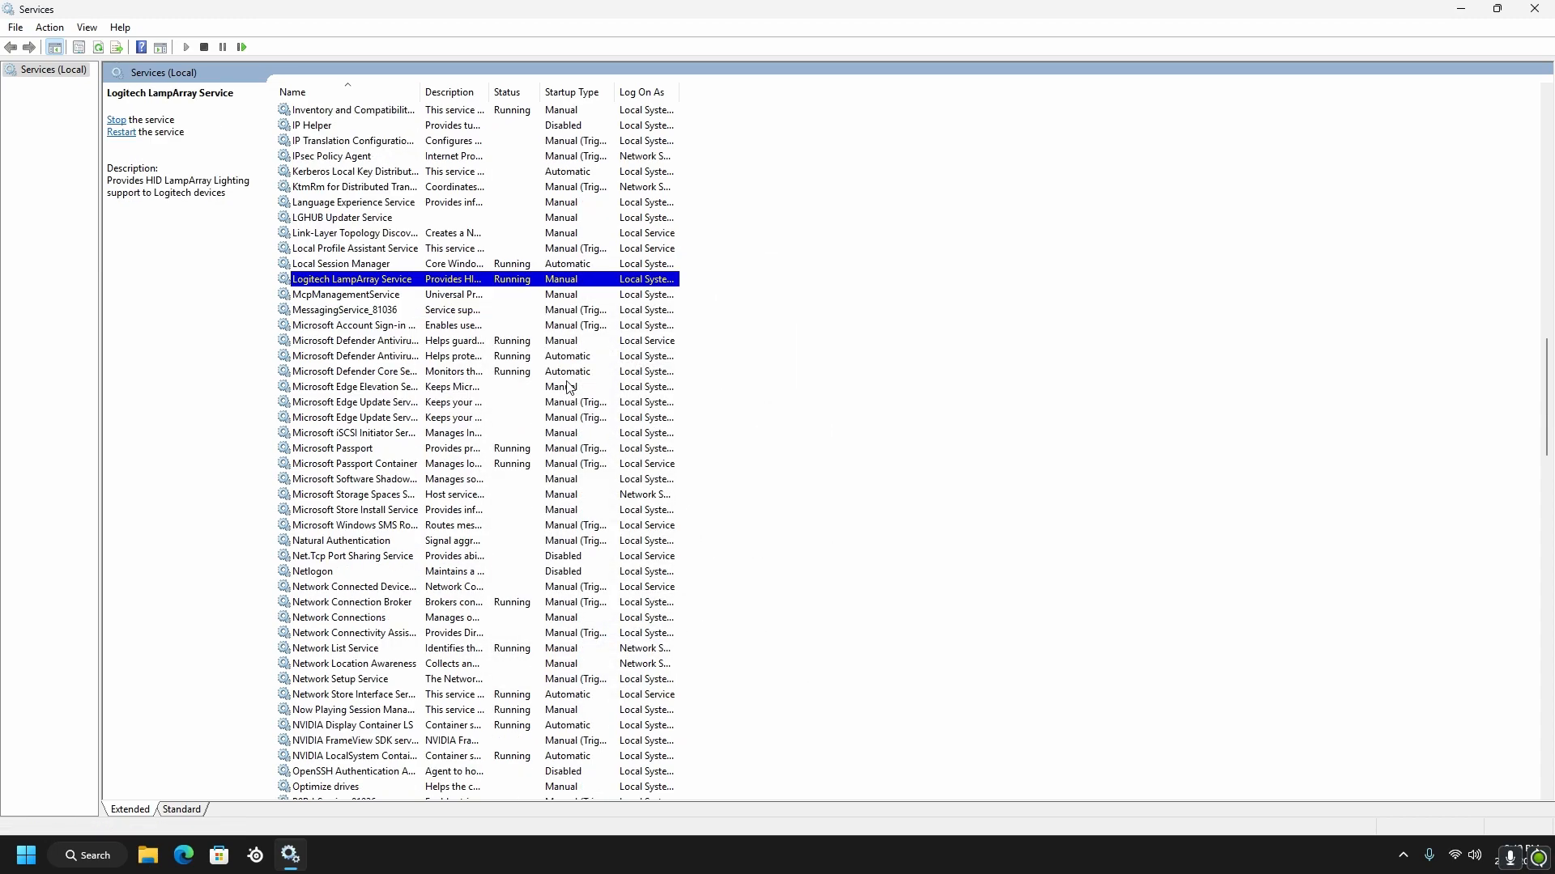
pyautogui.rightClick(562, 356)
pyautogui.click(655, 514)
pyautogui.click(634, 637)
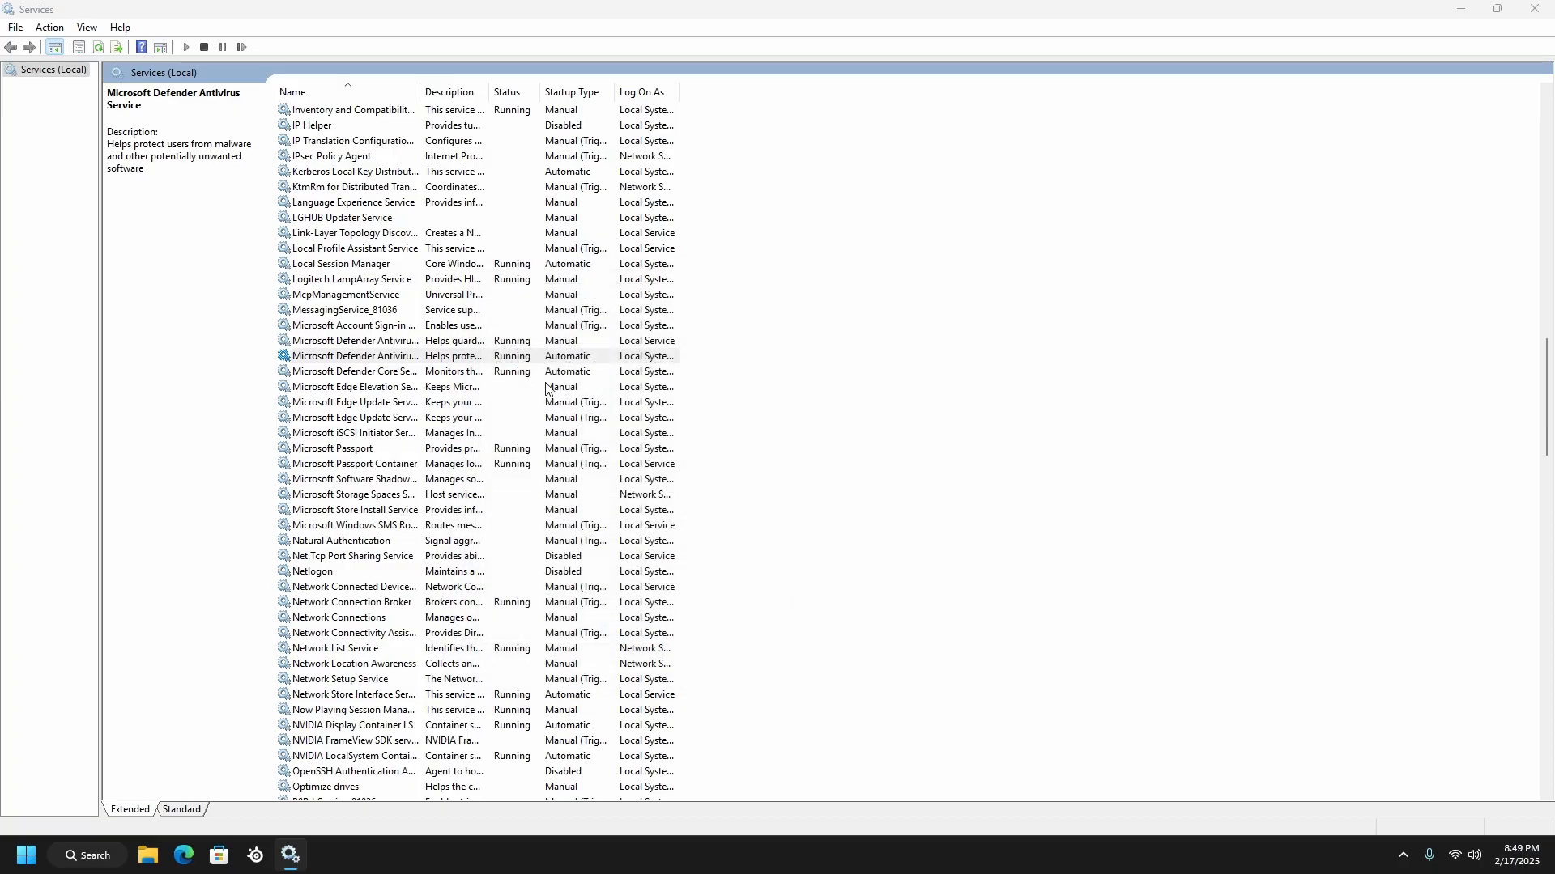
pyautogui.rightClick(565, 372)
pyautogui.click(654, 528)
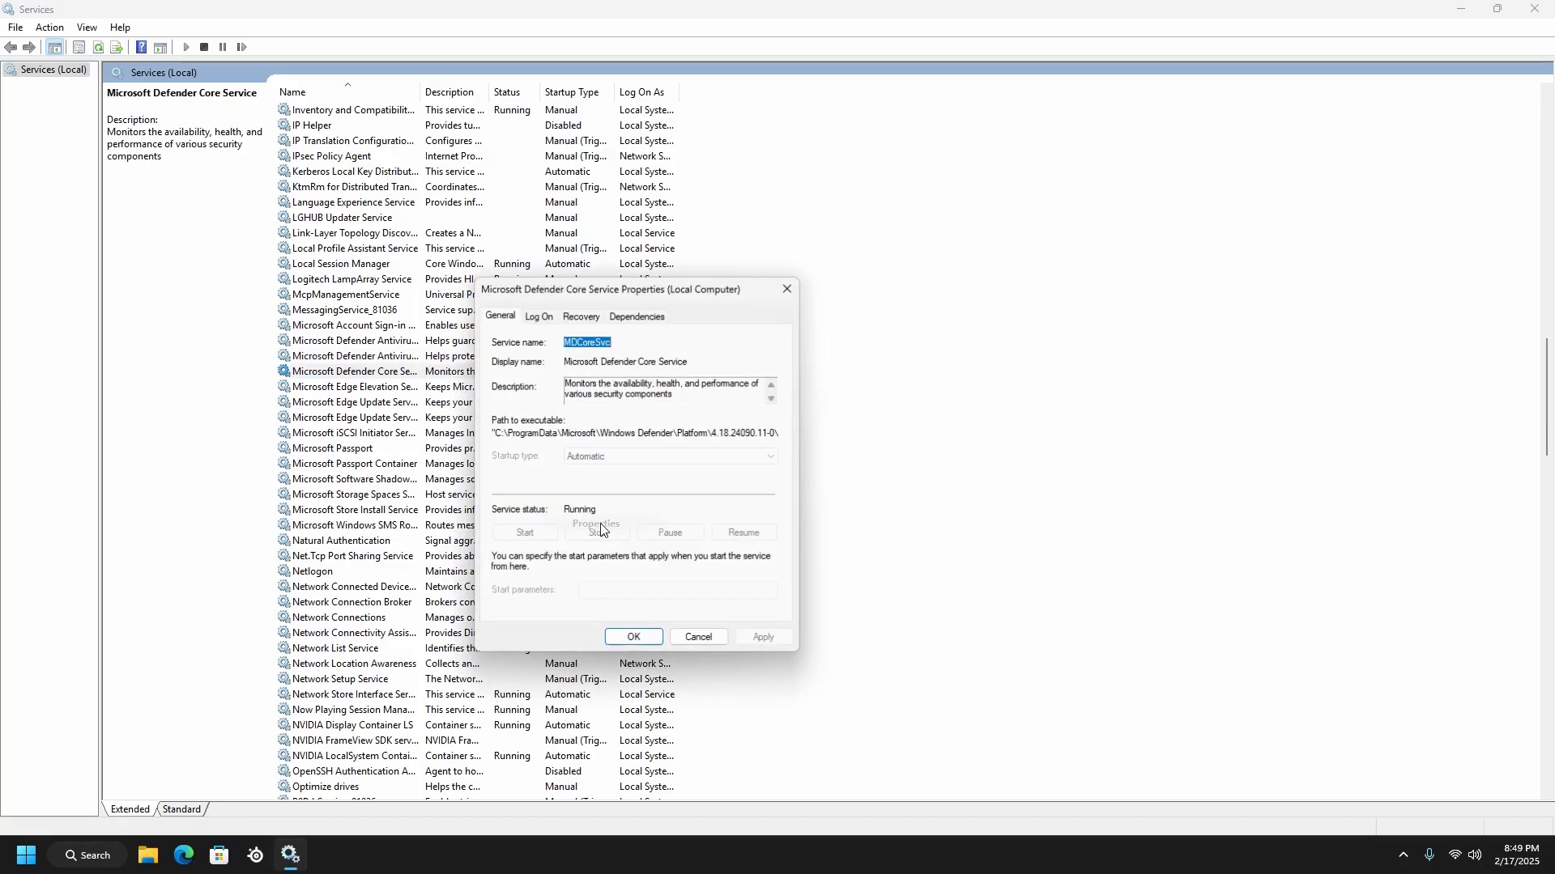
pyautogui.click(641, 636)
# Set the startup type of the NVIDIA Display Container LS service to Manual and accept its properties
pyautogui.scroll(-7, 624, 449)
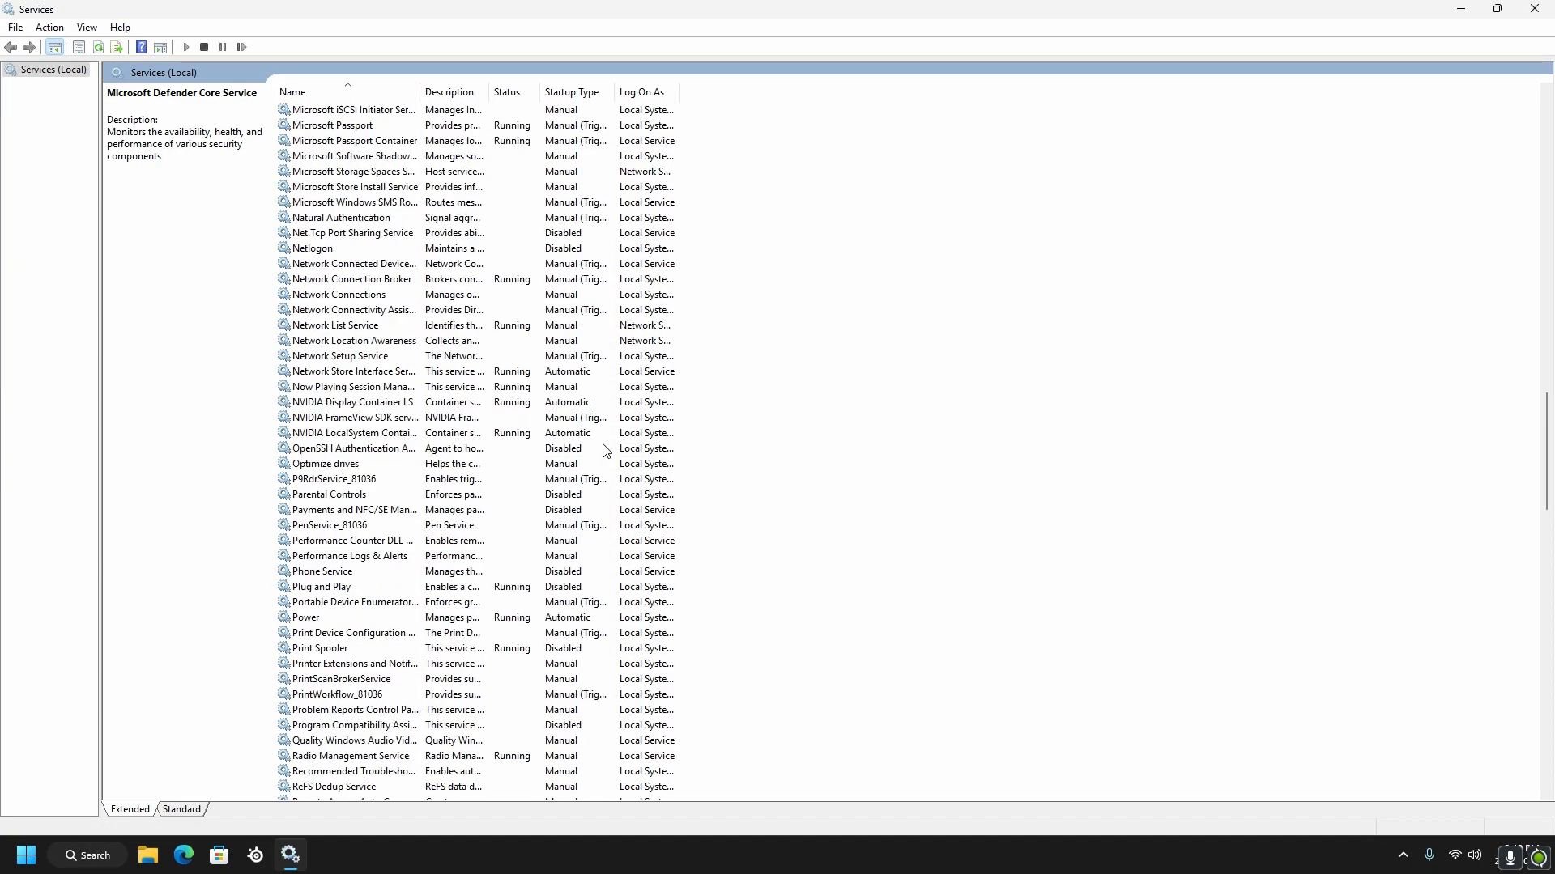
pyautogui.scroll(-1, 599, 450)
pyautogui.rightClick(560, 388)
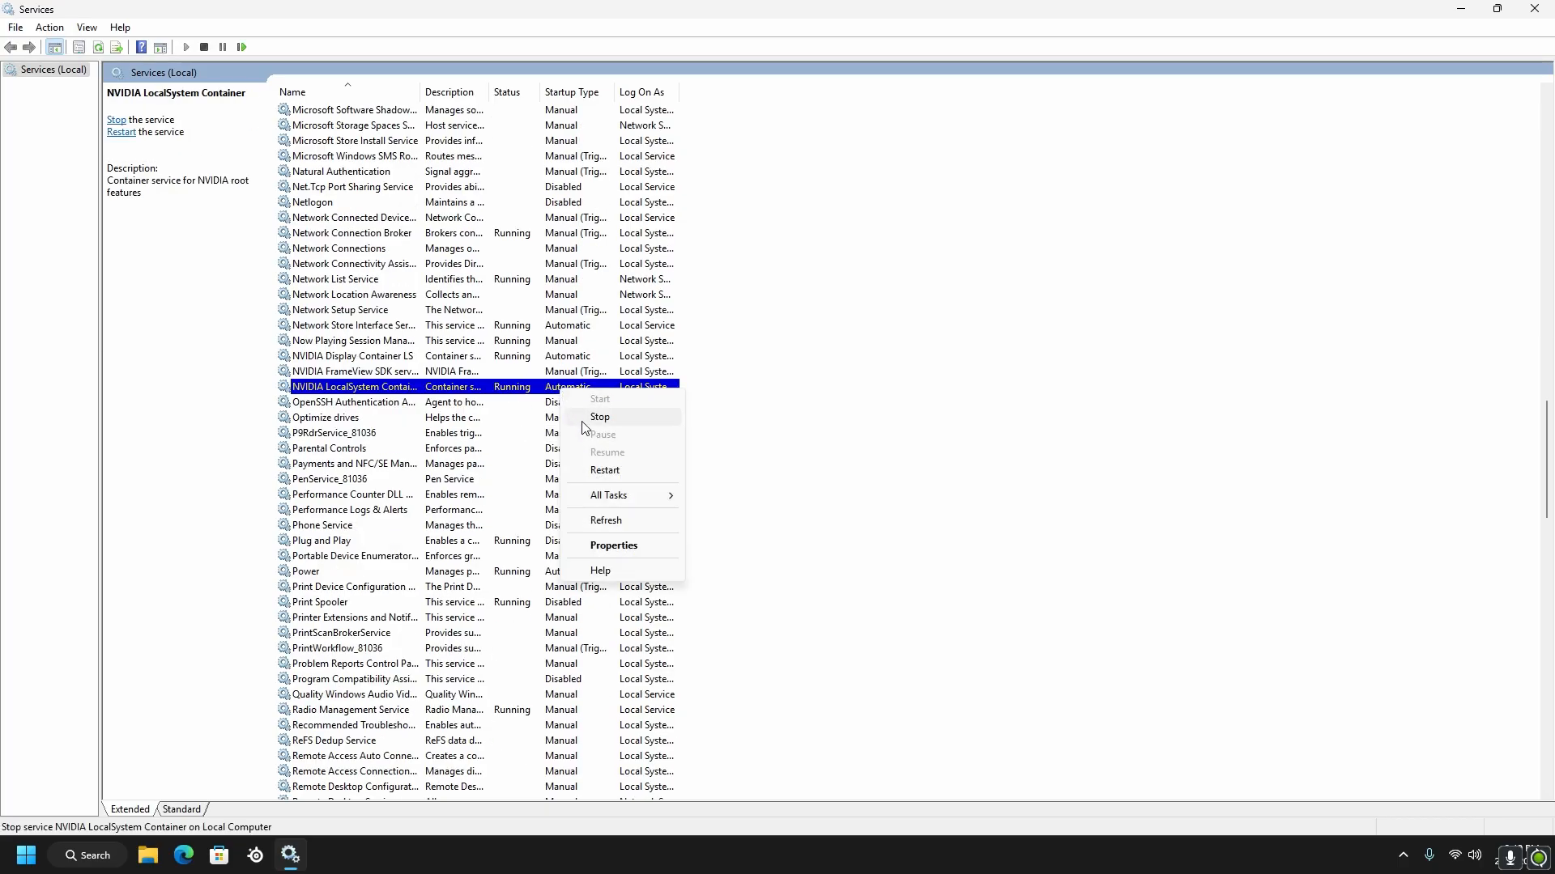
pyautogui.rightClick(561, 356)
pyautogui.click(621, 510)
pyautogui.click(624, 456)
pyautogui.click(615, 490)
pyautogui.click(654, 637)
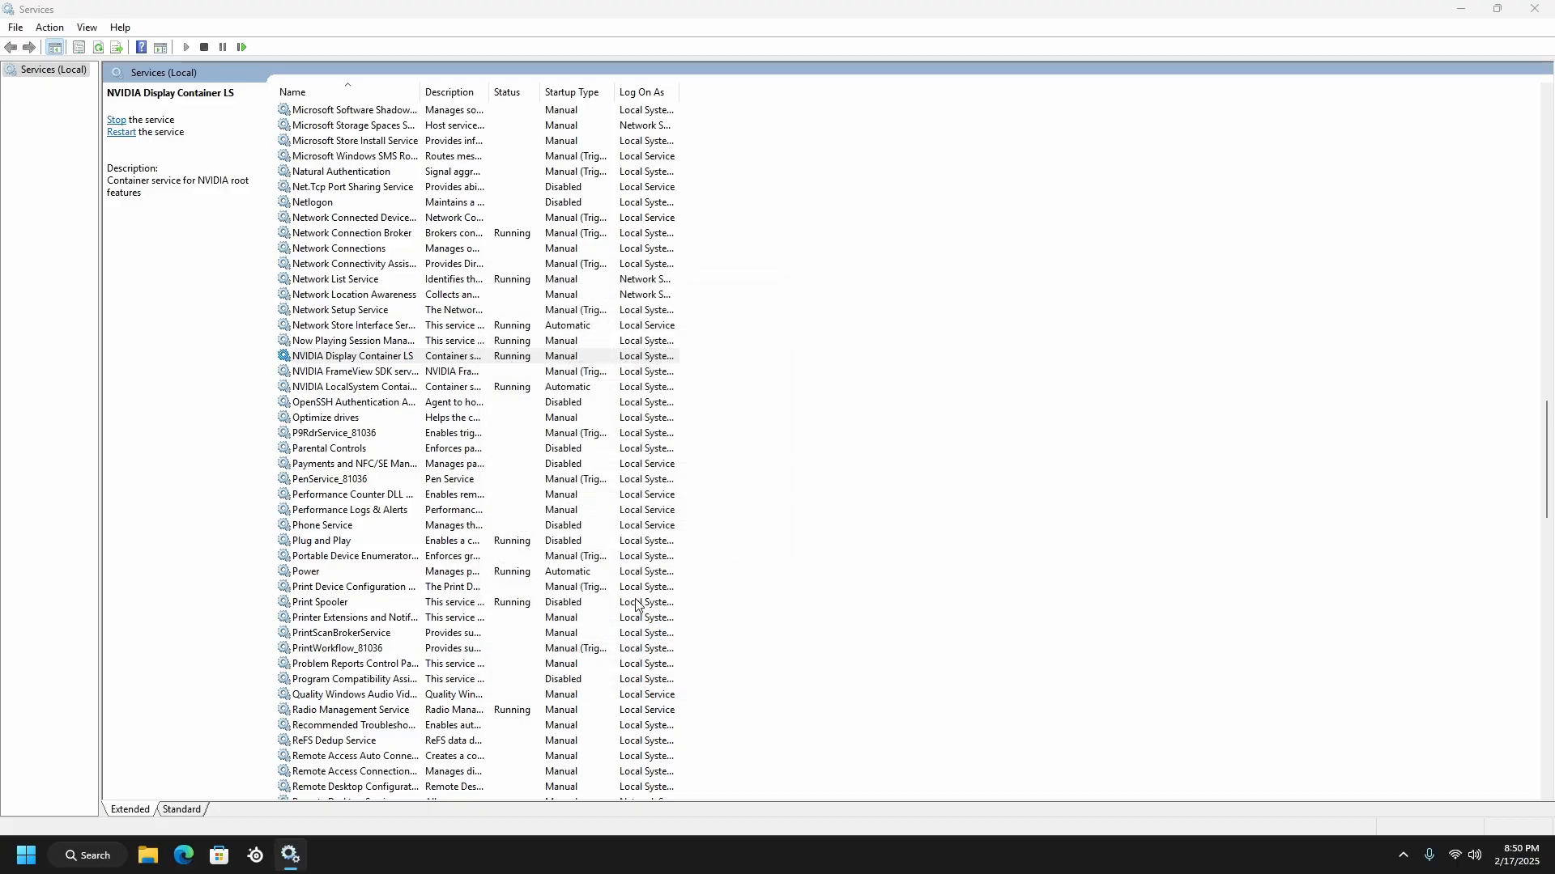
# Set the startup type of the NVIDIA LocalSystem Container service to Manual and accept its properties
pyautogui.rightClick(577, 392)
pyautogui.click(623, 544)
pyautogui.click(624, 456)
pyautogui.click(608, 493)
pyautogui.click(634, 638)
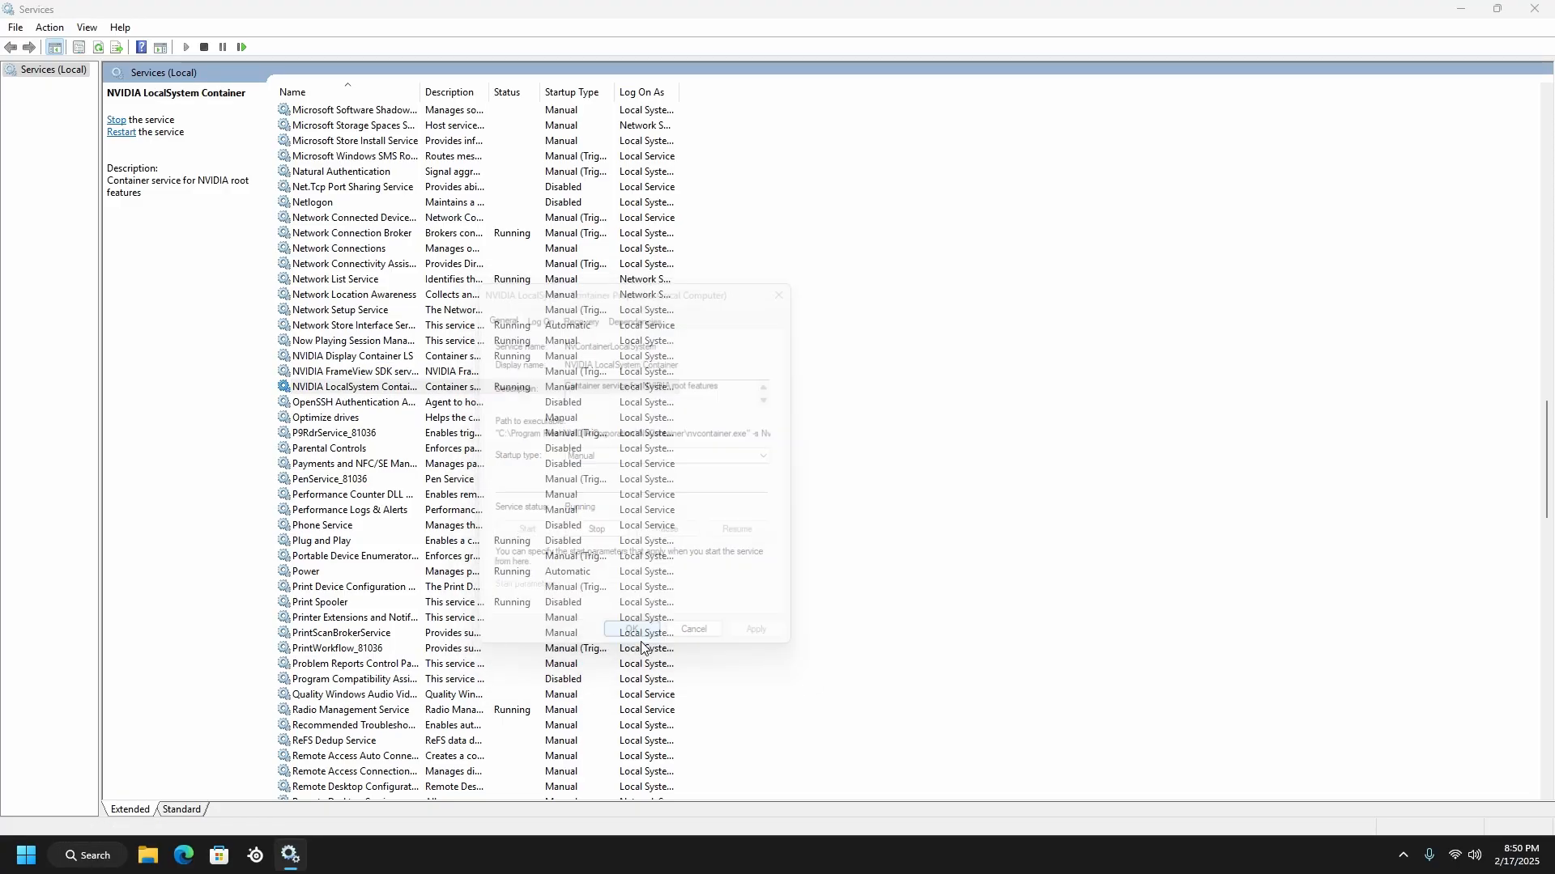
# Set the startup type of the Power service to Manual and accept its properties
pyautogui.scroll(-1, 610, 475)
pyautogui.scroll(-3, 599, 453)
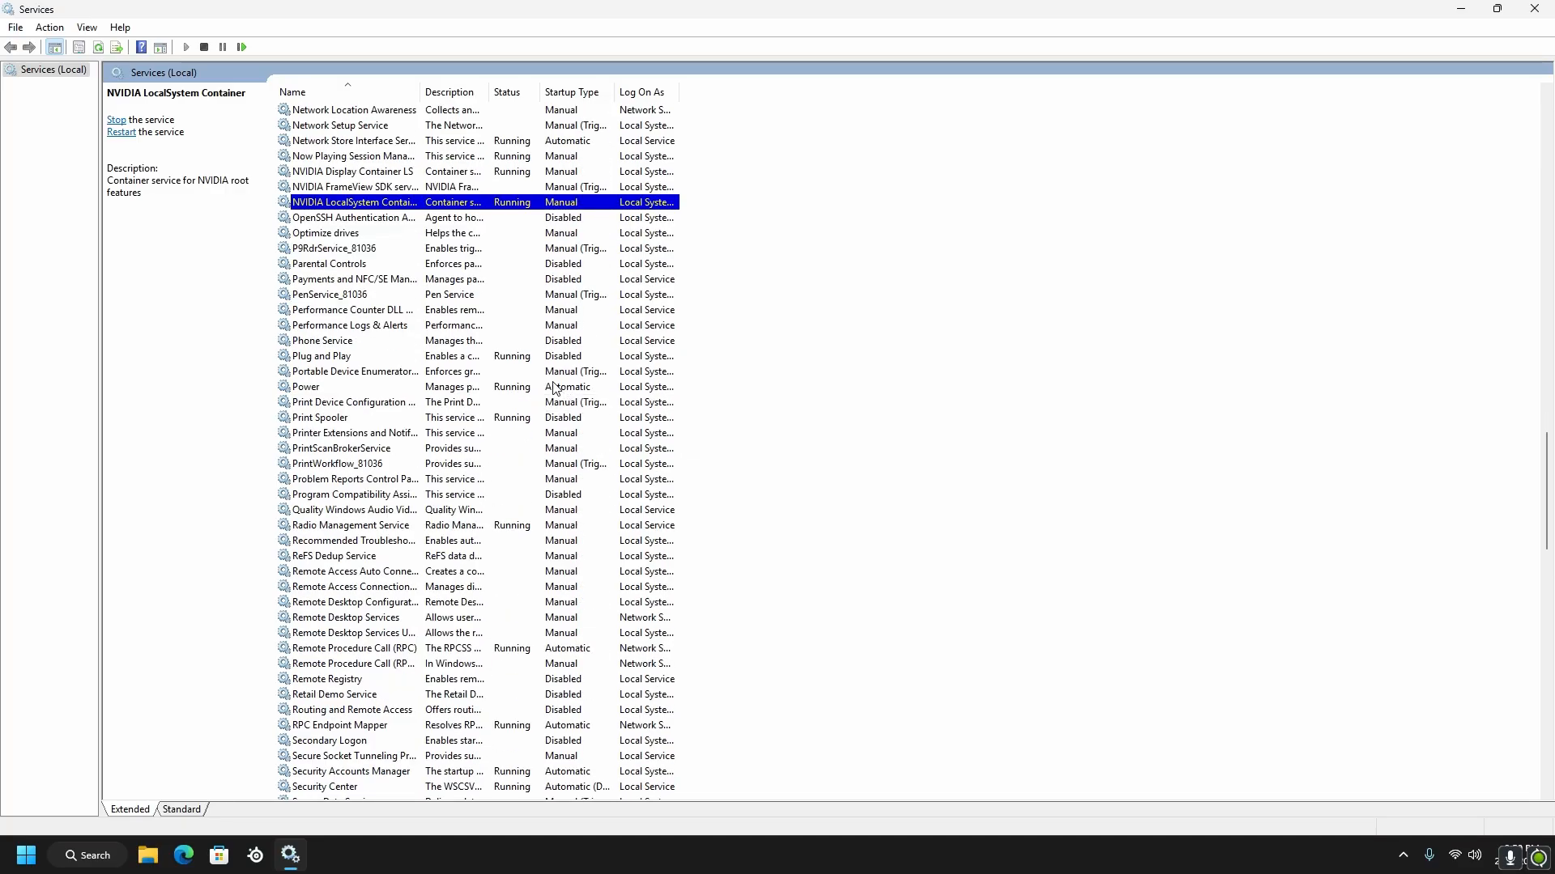
pyautogui.scroll(-1, 550, 386)
pyautogui.rightClick(575, 341)
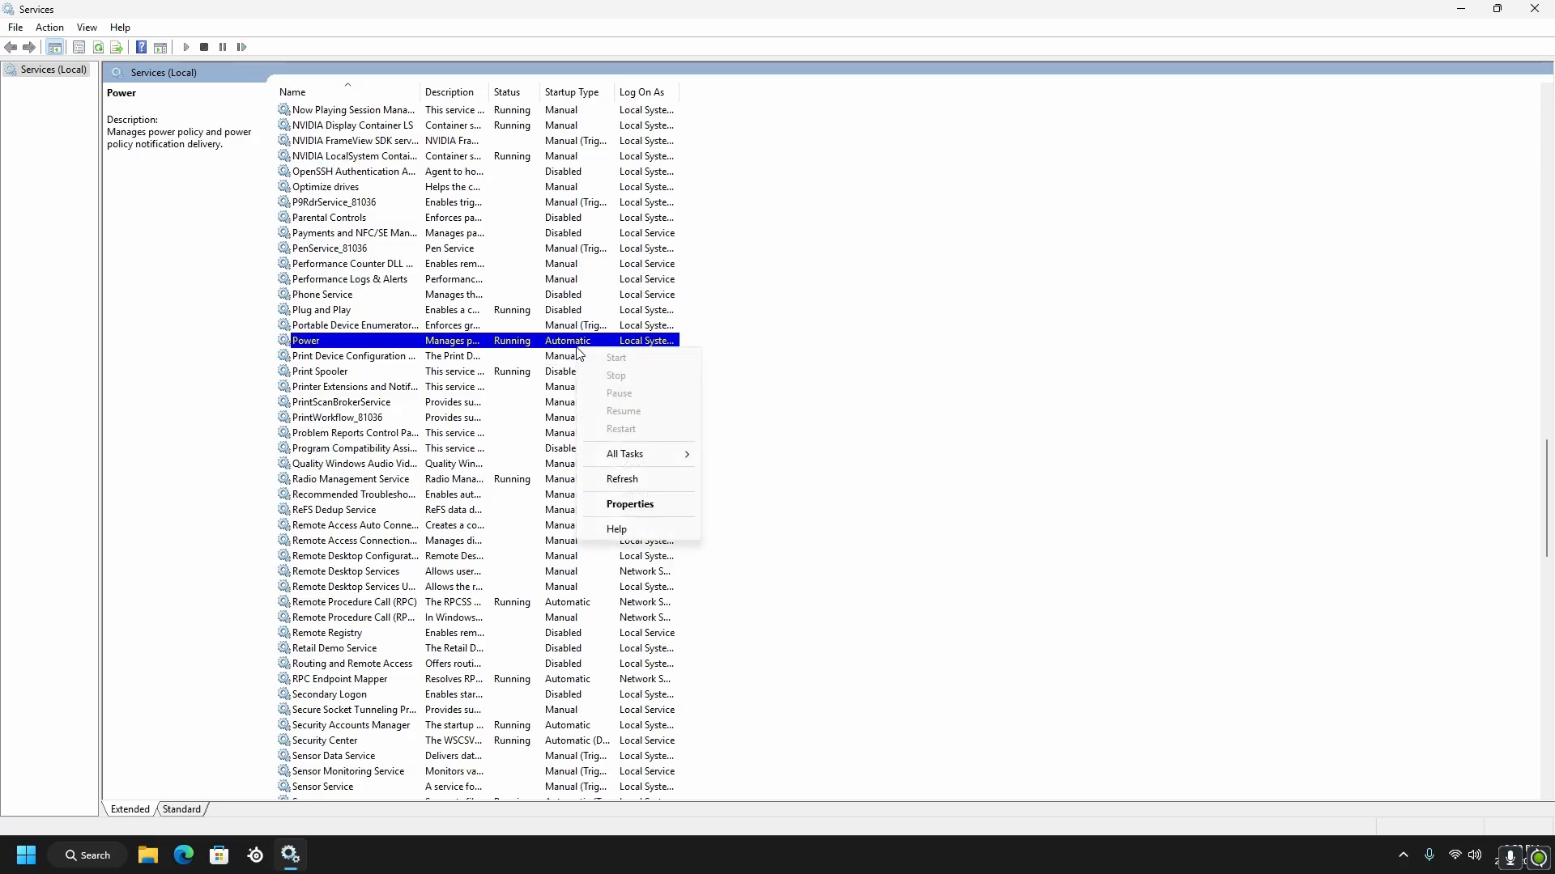
pyautogui.click(628, 495)
pyautogui.click(678, 457)
pyautogui.click(617, 494)
pyautogui.click(634, 638)
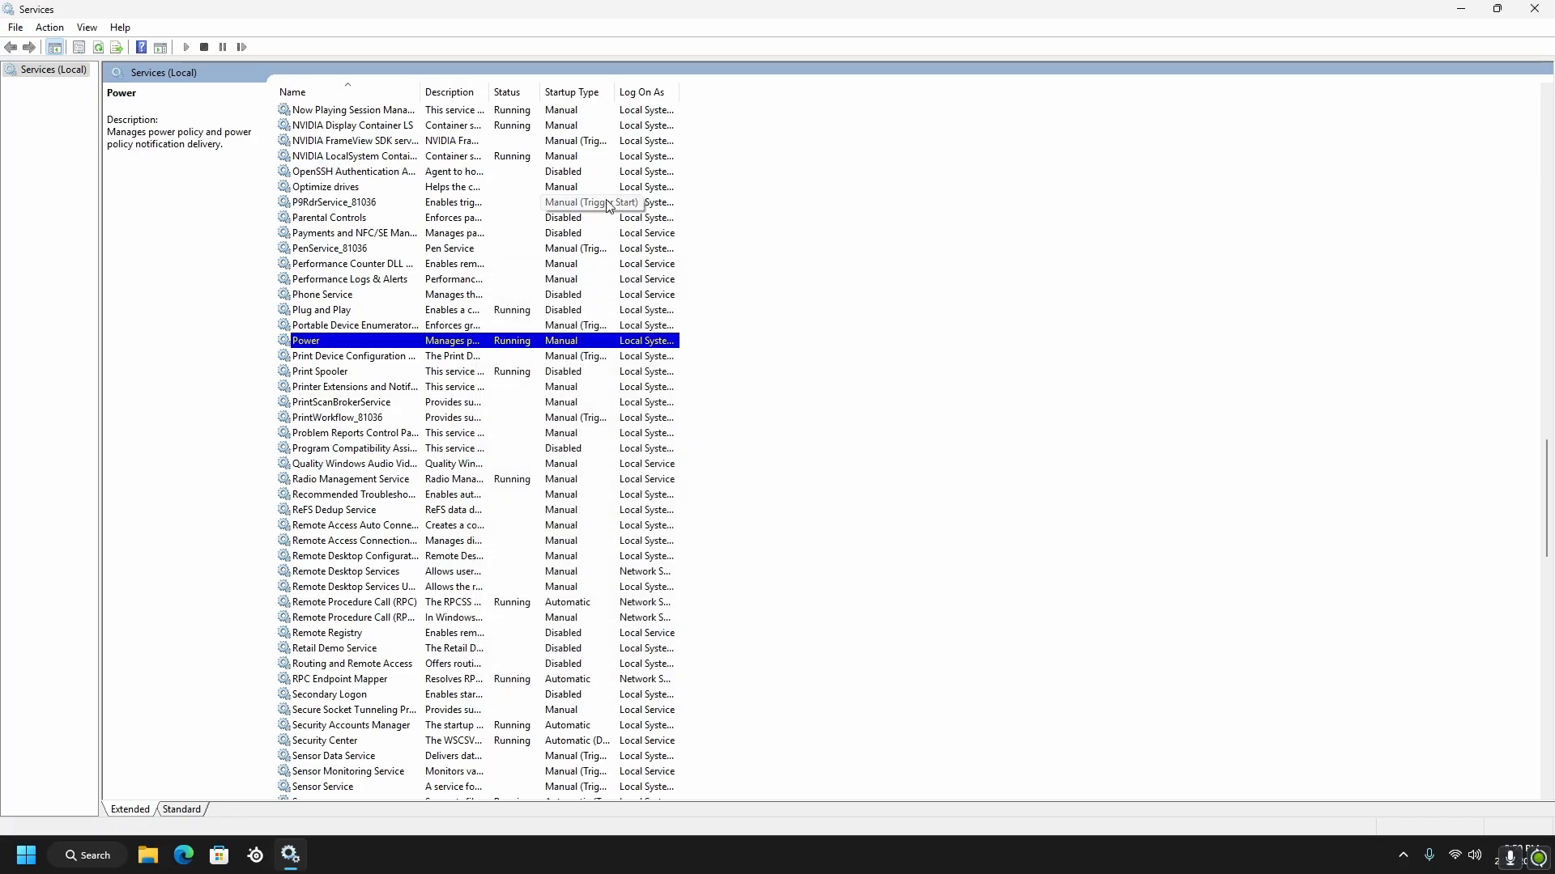
# Check in the properties of the Remote Procedure Call (RPC) and RPC Endpoint Mapper services whether their startup types can be changed
pyautogui.scroll(-4, 632, 208)
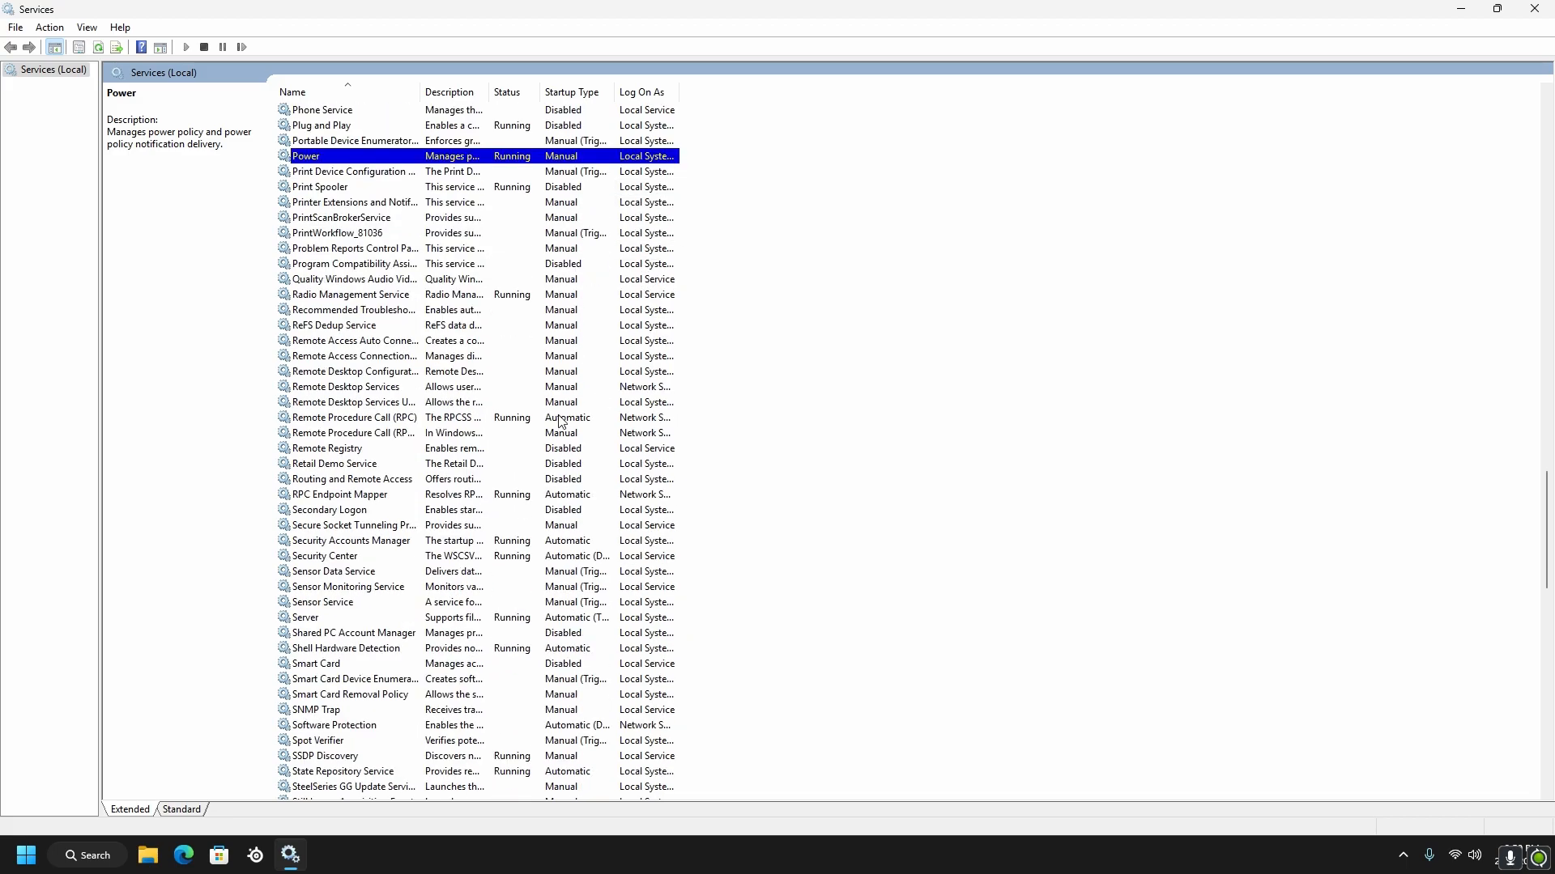
pyautogui.rightClick(561, 421)
pyautogui.click(639, 576)
pyautogui.click(634, 638)
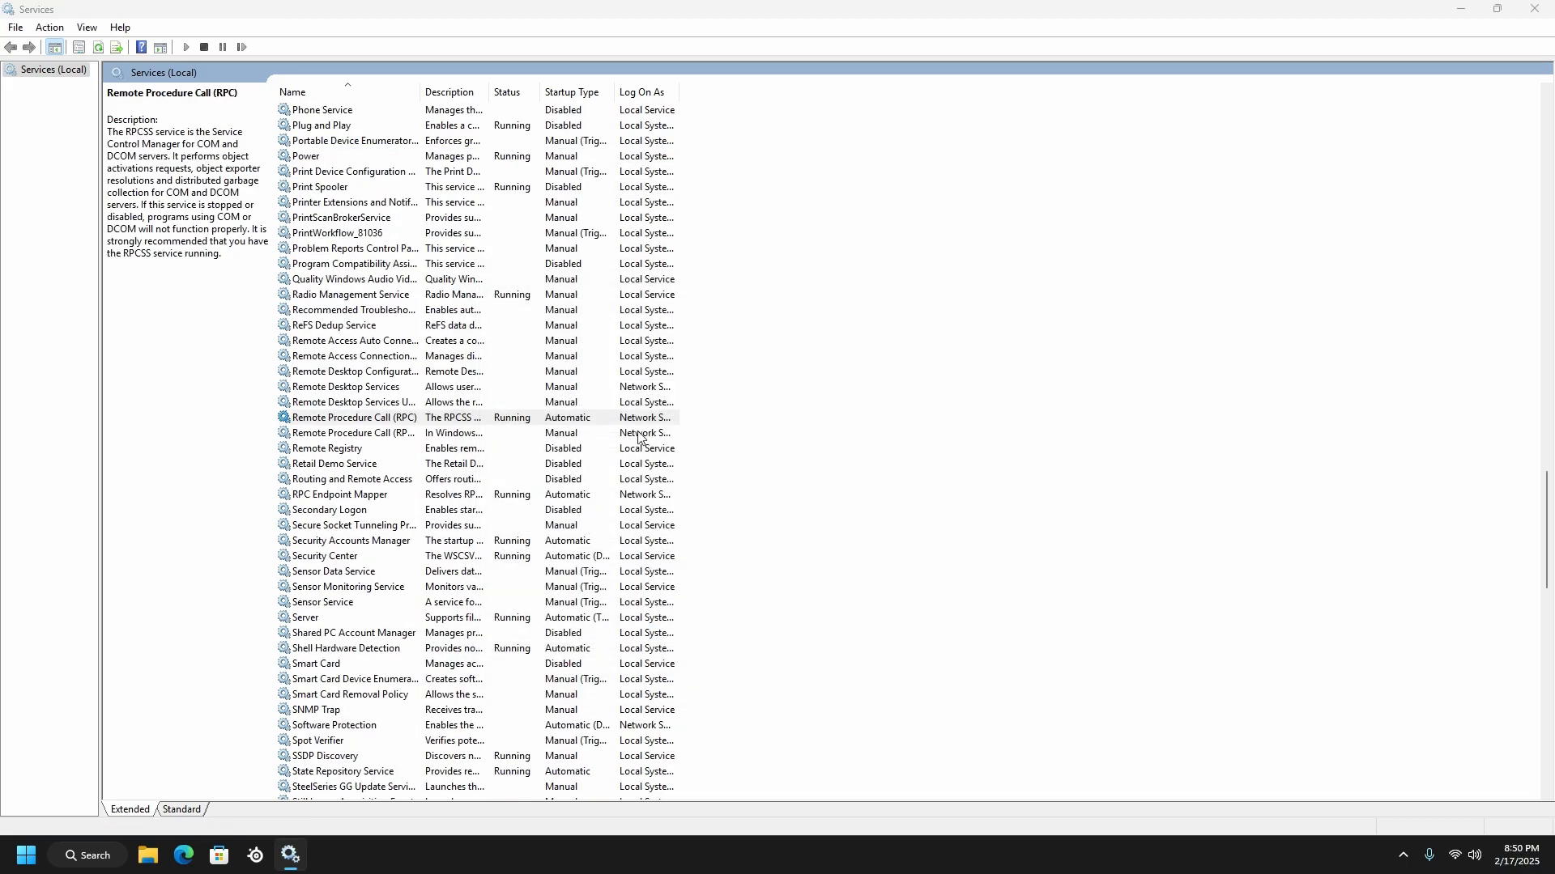
pyautogui.scroll(-1, 567, 437)
pyautogui.click(567, 433)
pyautogui.click(566, 448)
pyautogui.rightClick(639, 451)
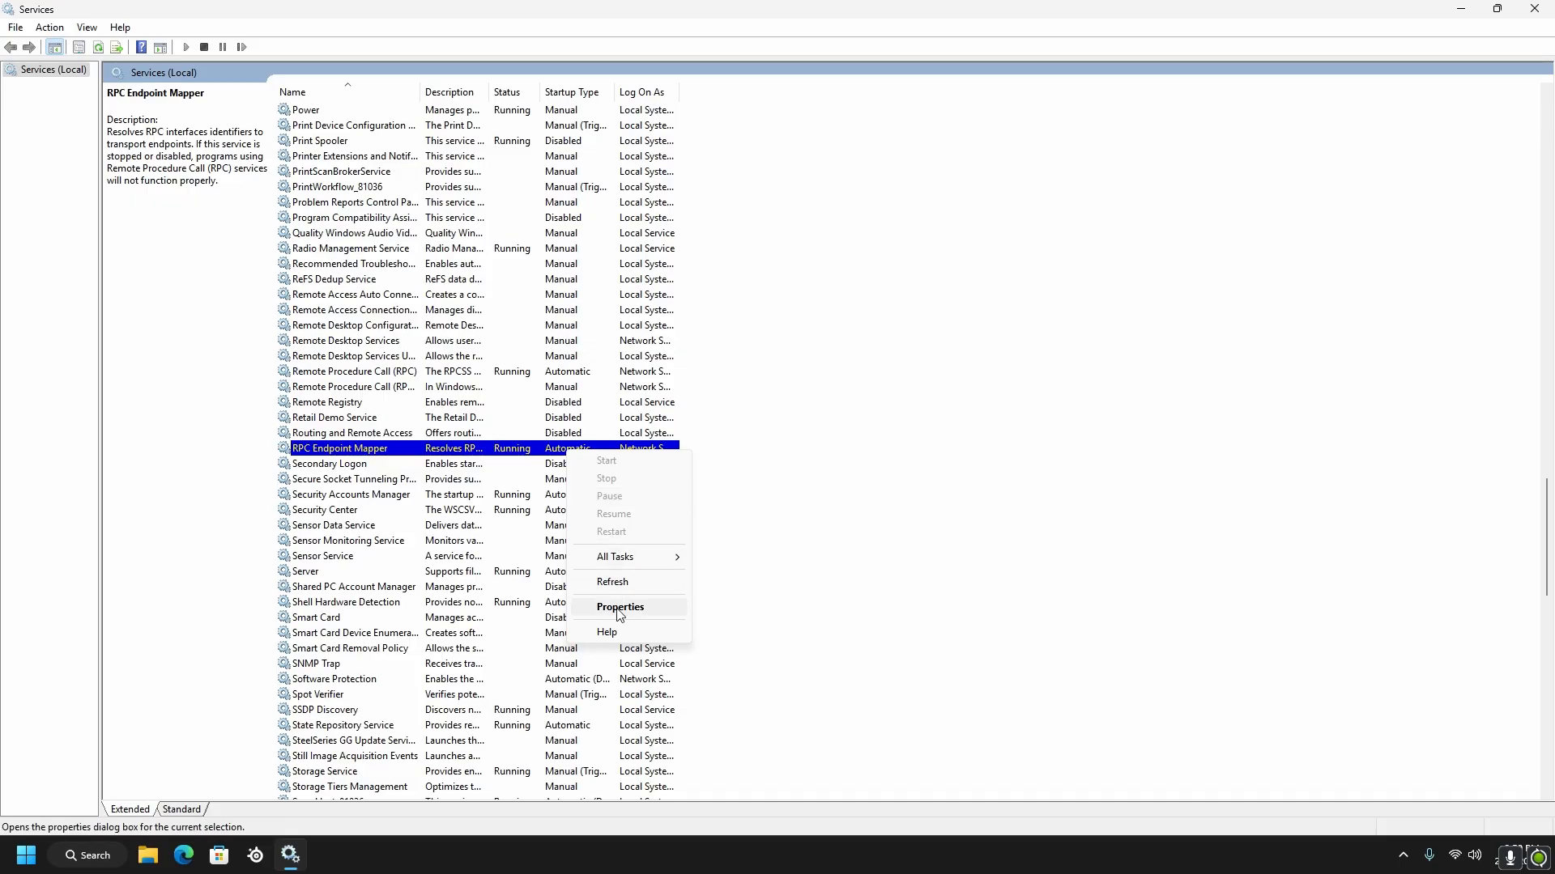
pyautogui.click(717, 608)
pyautogui.click(635, 636)
# Apply the Manual startup type to the Security Accounts Manager service and close its properties
pyautogui.rightClick(599, 495)
pyautogui.click(648, 628)
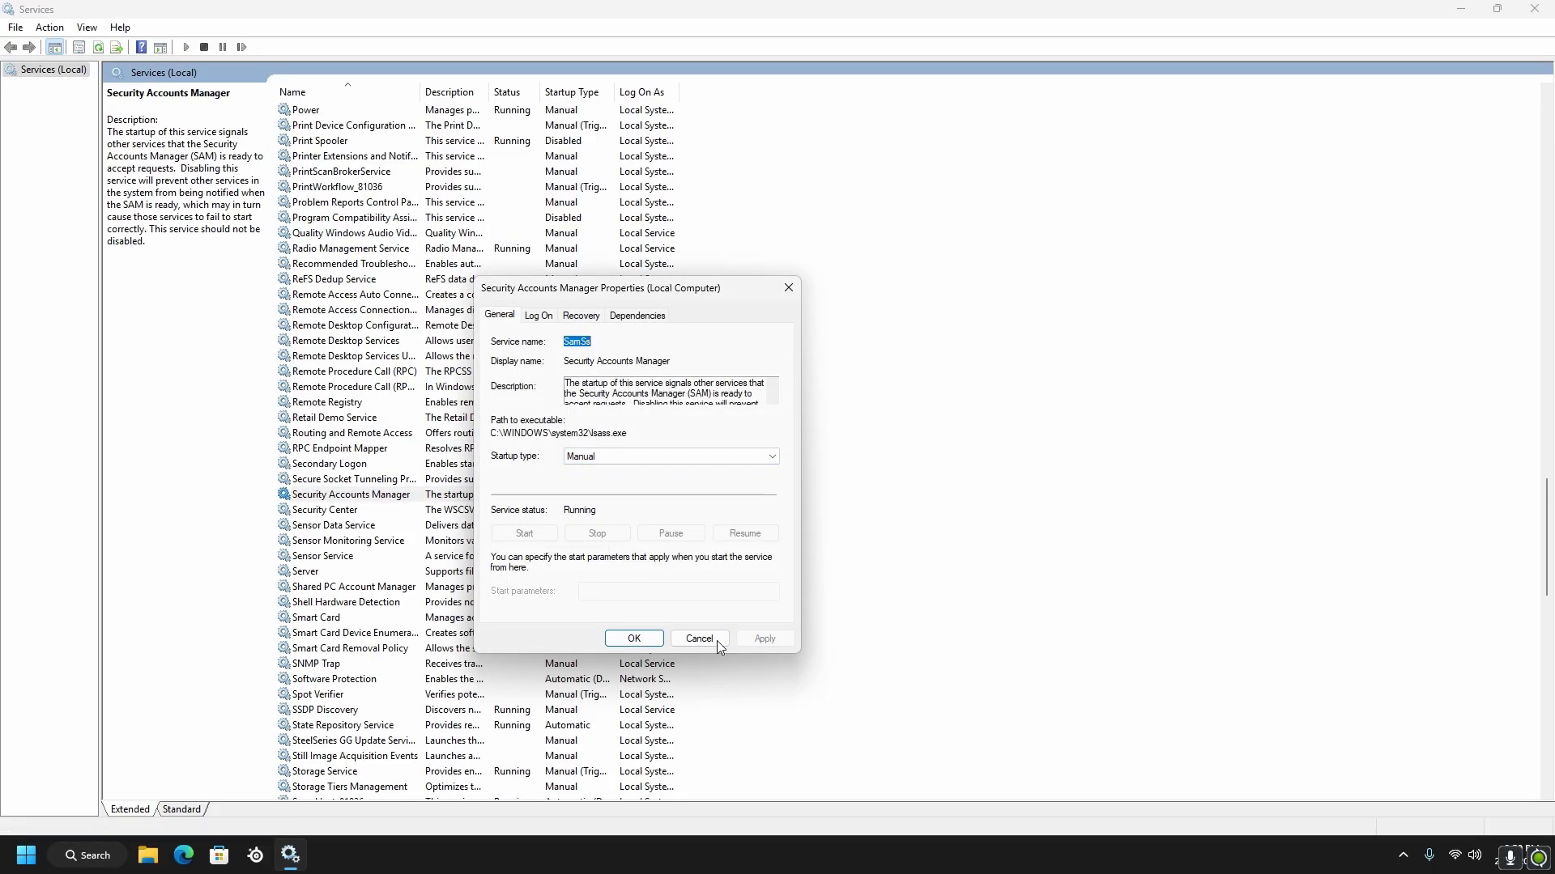
pyautogui.click(703, 638)
# Check in the properties of the Security Center service whether its startup type can be changed
pyautogui.click(559, 515)
pyautogui.rightClick(559, 519)
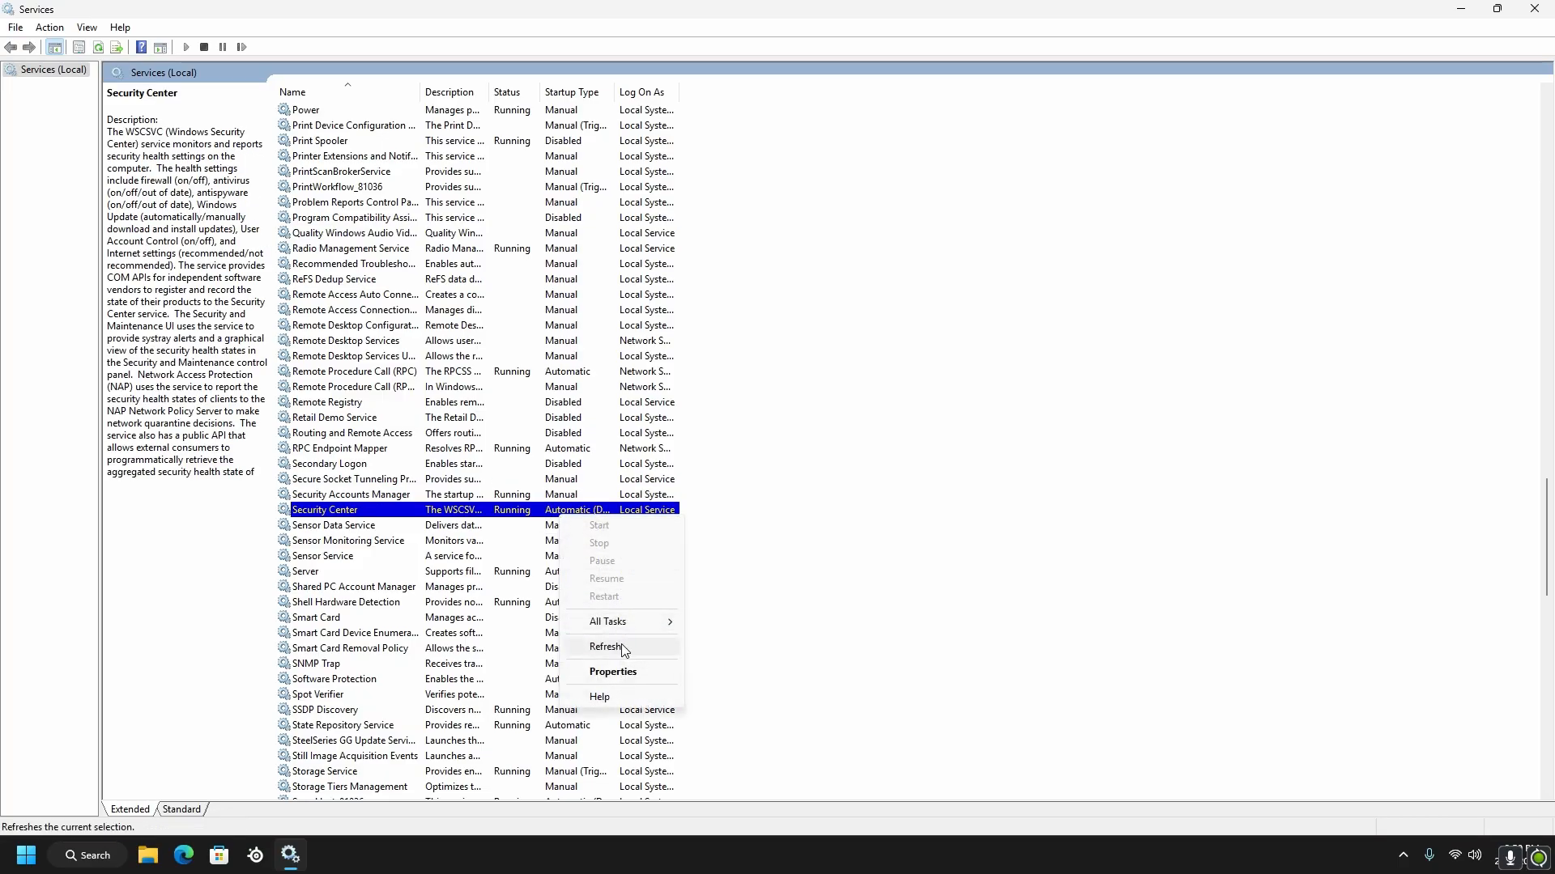
pyautogui.click(636, 671)
pyautogui.click(634, 639)
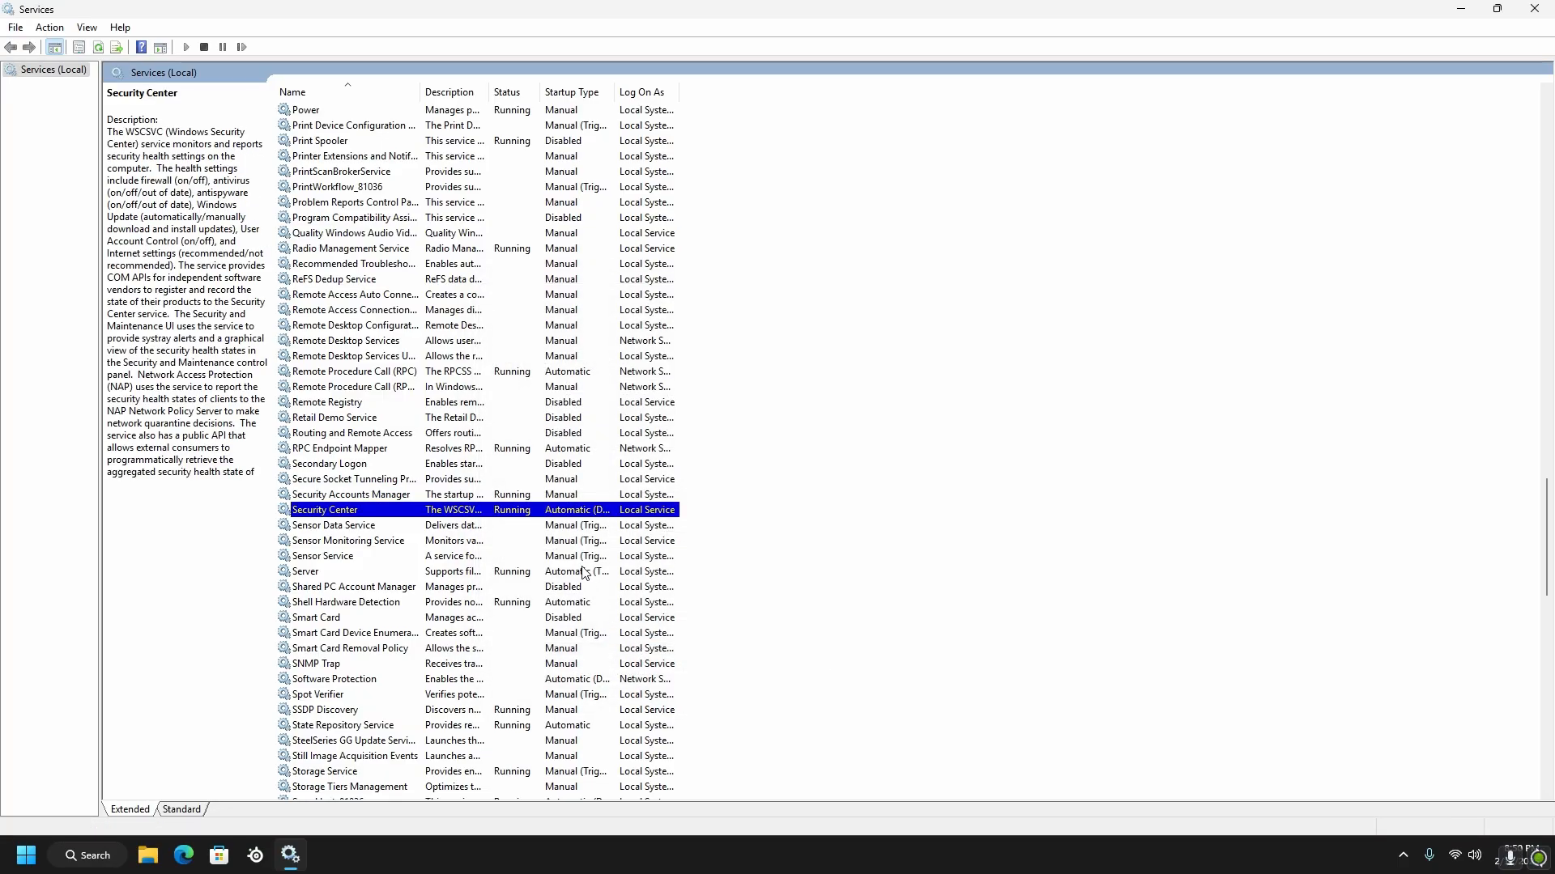
# Set the startup type of the Server service to Manual, apply the change and accept its properties
pyautogui.scroll(-2, 636, 632)
pyautogui.rightClick(567, 481)
pyautogui.click(611, 641)
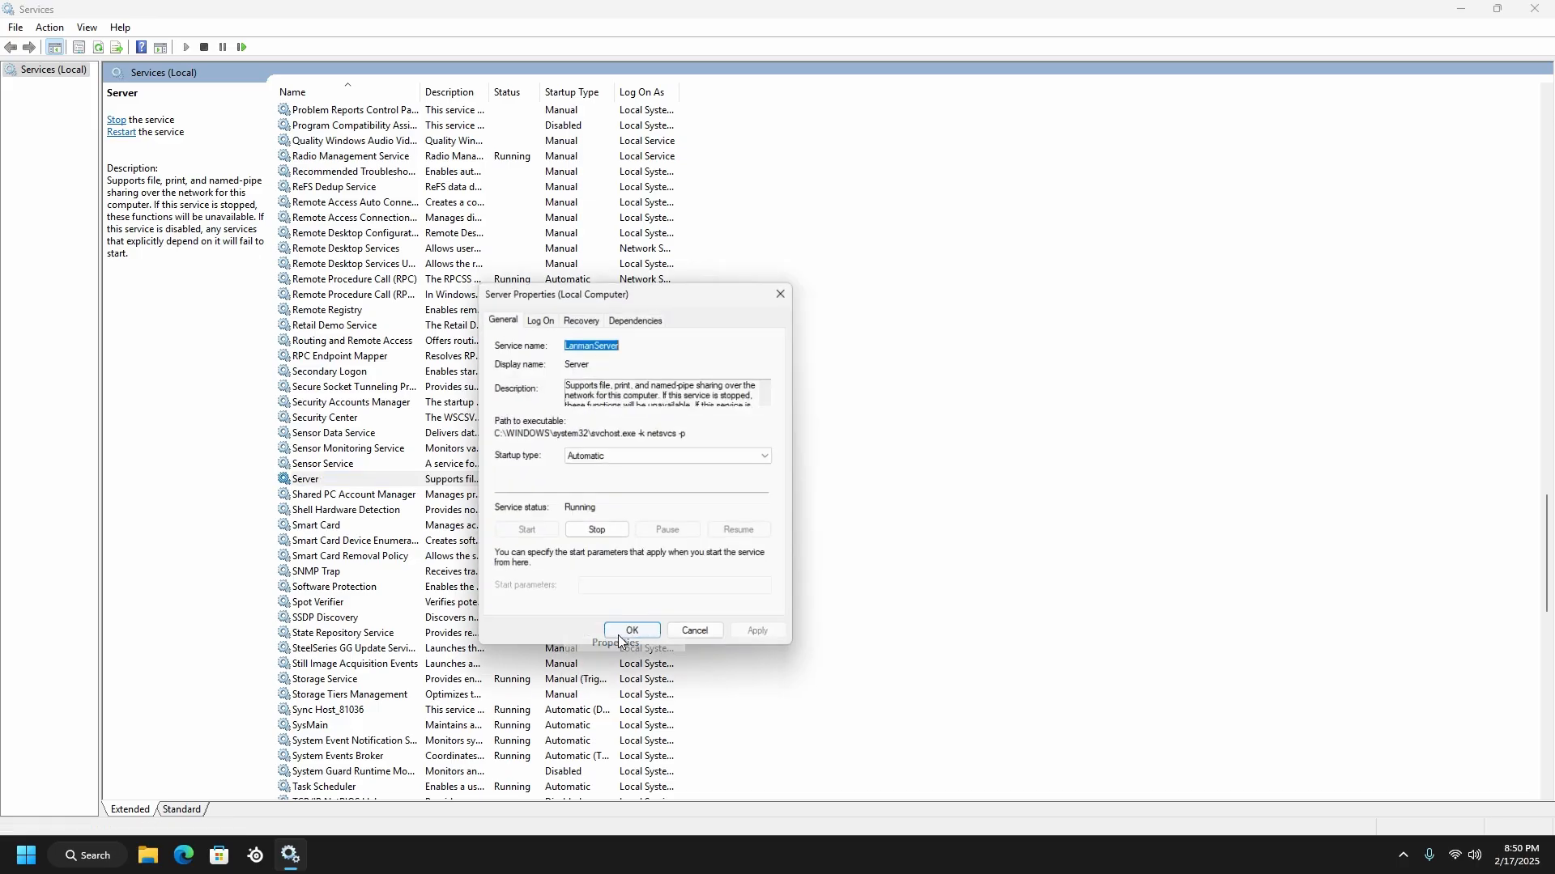
pyautogui.click(639, 456)
pyautogui.click(631, 494)
pyautogui.click(748, 639)
pyautogui.click(634, 639)
# Set the startup type of the Shell Hardware Detection service to Manual, apply the change and accept its properties
pyautogui.scroll(-2, 551, 453)
pyautogui.rightClick(541, 433)
pyautogui.rightClick(541, 417)
pyautogui.click(595, 569)
pyautogui.click(648, 457)
pyautogui.click(613, 494)
pyautogui.click(765, 639)
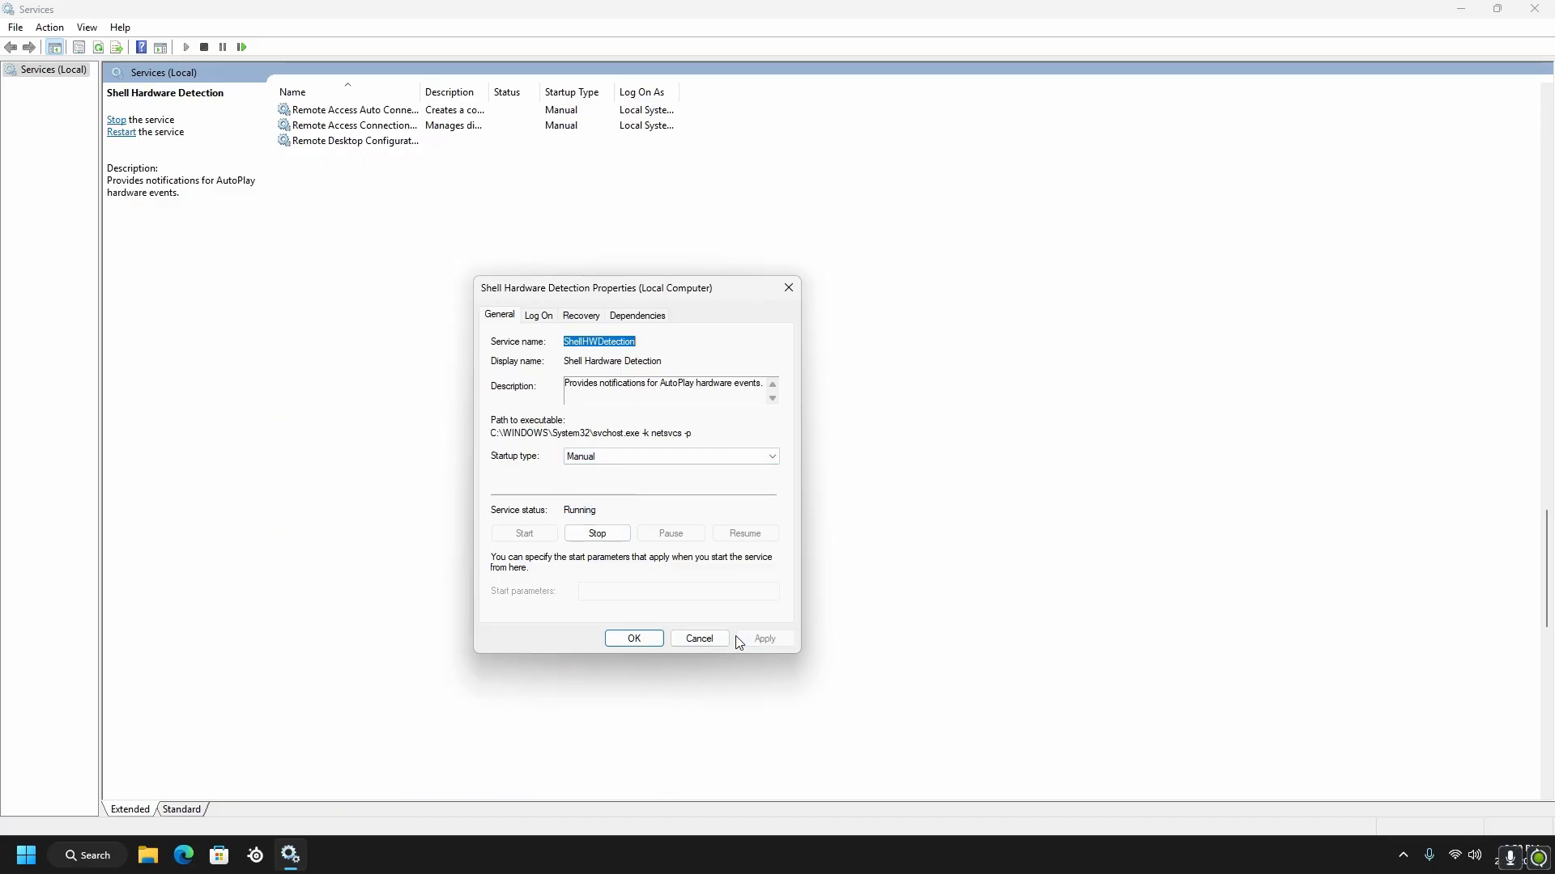
pyautogui.click(634, 639)
# Check in the properties of the Software Protection service and State Repository Service whether their startup types can be changed
pyautogui.scroll(-2, 567, 411)
pyautogui.rightClick(673, 402)
pyautogui.click(712, 559)
pyautogui.click(635, 630)
pyautogui.scroll(-1, 618, 500)
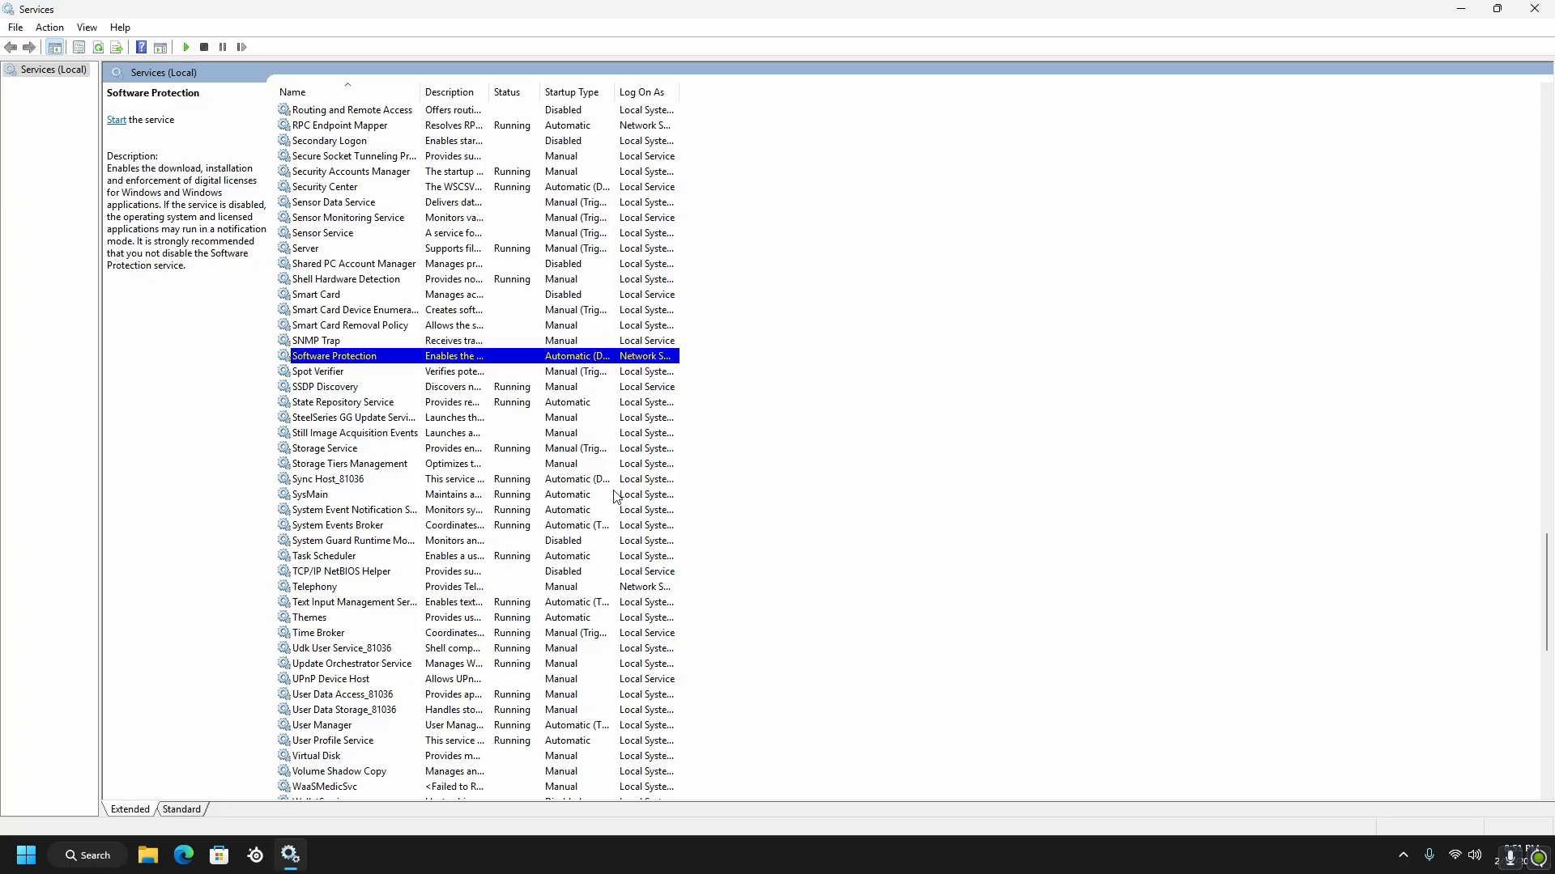
pyautogui.rightClick(580, 403)
pyautogui.click(619, 547)
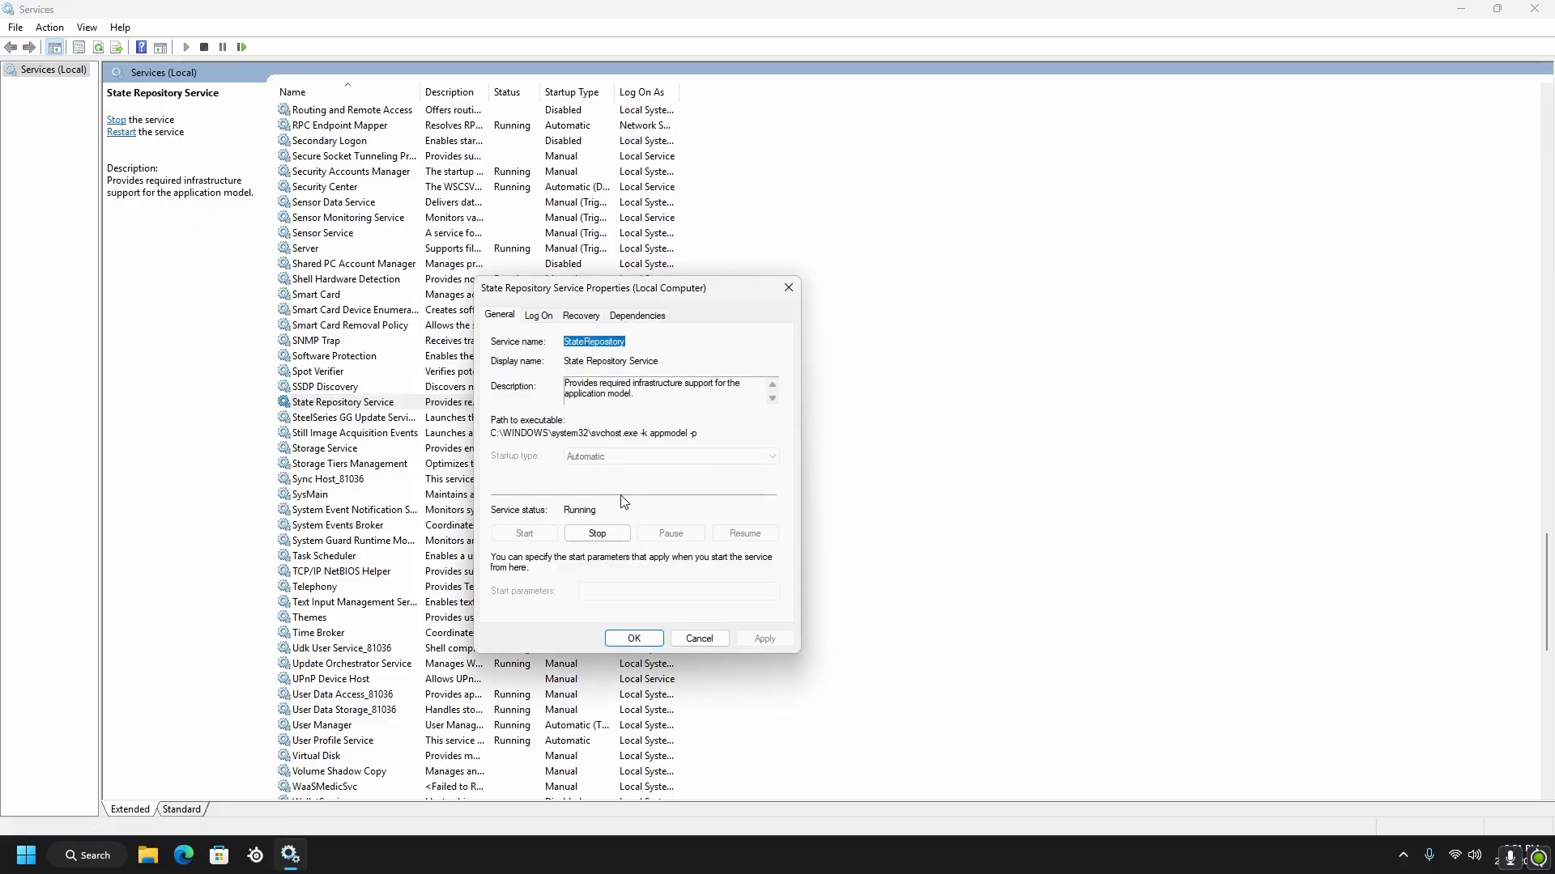
pyautogui.click(679, 637)
# Try to set the startup type of the Sync Host_81036 service to Manual and close its properties
pyautogui.scroll(-2, 593, 451)
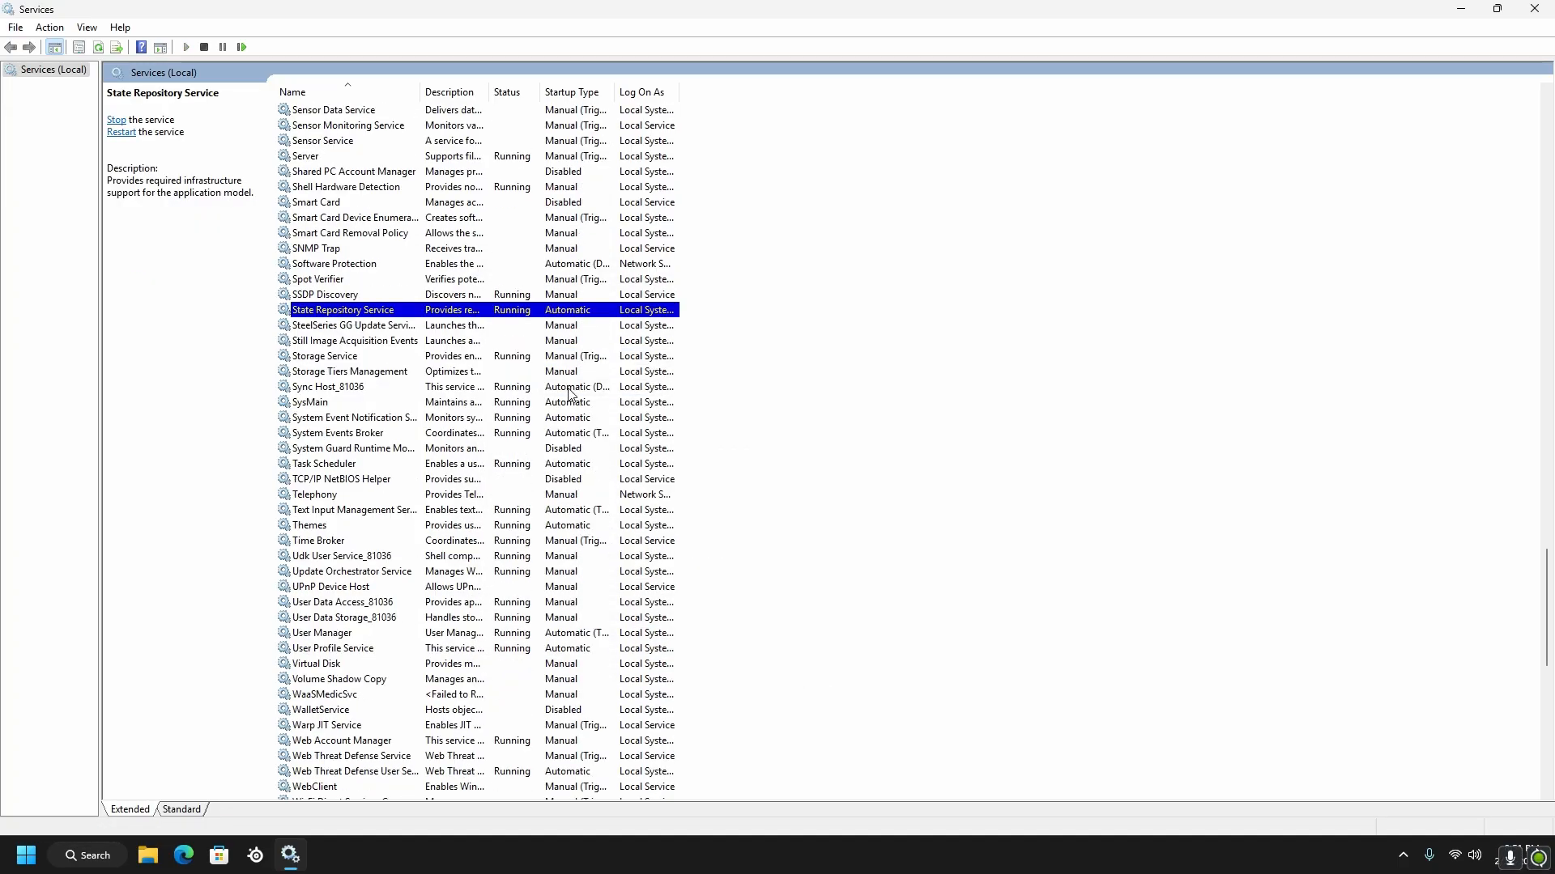
pyautogui.rightClick(569, 395)
pyautogui.click(619, 555)
pyautogui.click(615, 457)
pyautogui.click(614, 492)
pyautogui.click(765, 639)
pyautogui.press('Return')
pyautogui.click(788, 287)
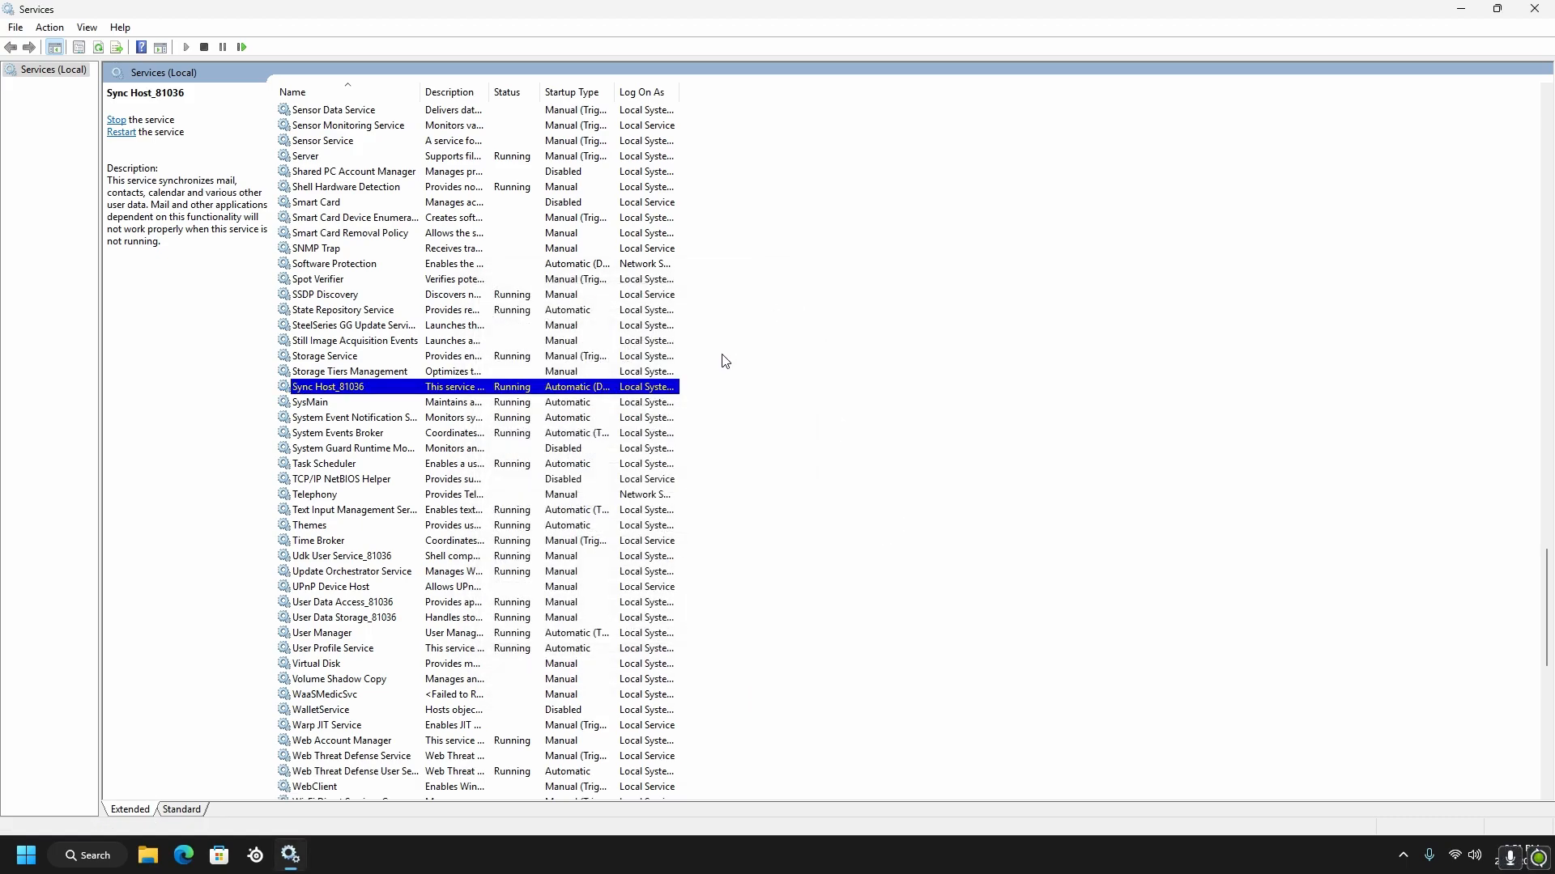
# Set the startup type of the SysMain service to Manual, apply the change and accept its properties
pyautogui.rightClick(591, 402)
pyautogui.click(619, 563)
pyautogui.click(643, 457)
pyautogui.click(580, 492)
pyautogui.click(764, 639)
pyautogui.click(634, 639)
# Set the startup type of the System Event Notification Service to Manual, apply the change and accept its properties
pyautogui.rightClick(554, 418)
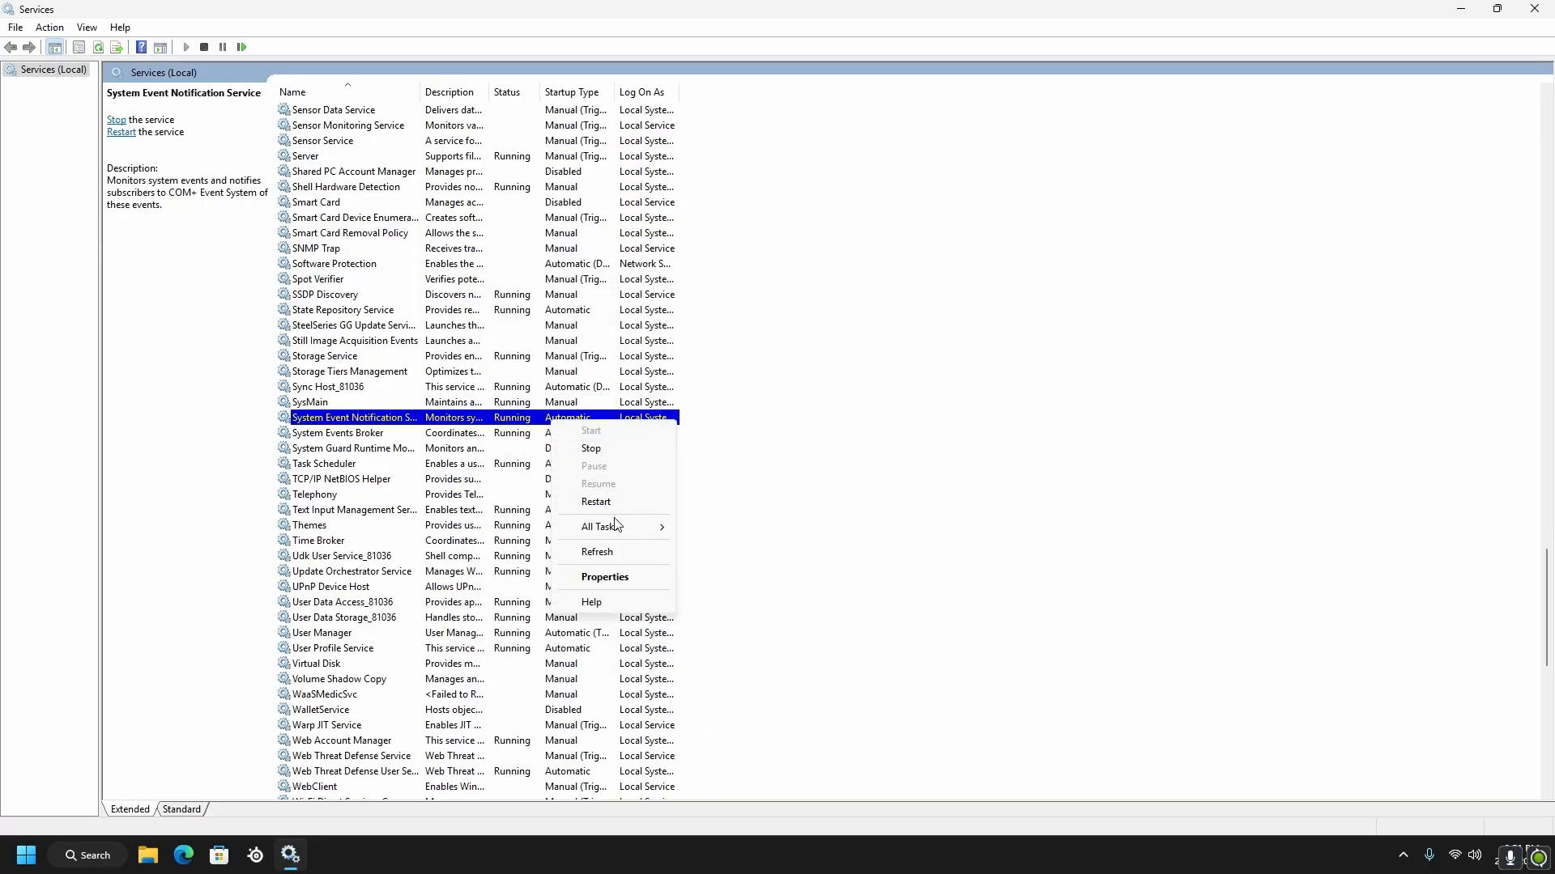
pyautogui.click(605, 576)
pyautogui.click(648, 457)
pyautogui.click(580, 491)
pyautogui.click(764, 639)
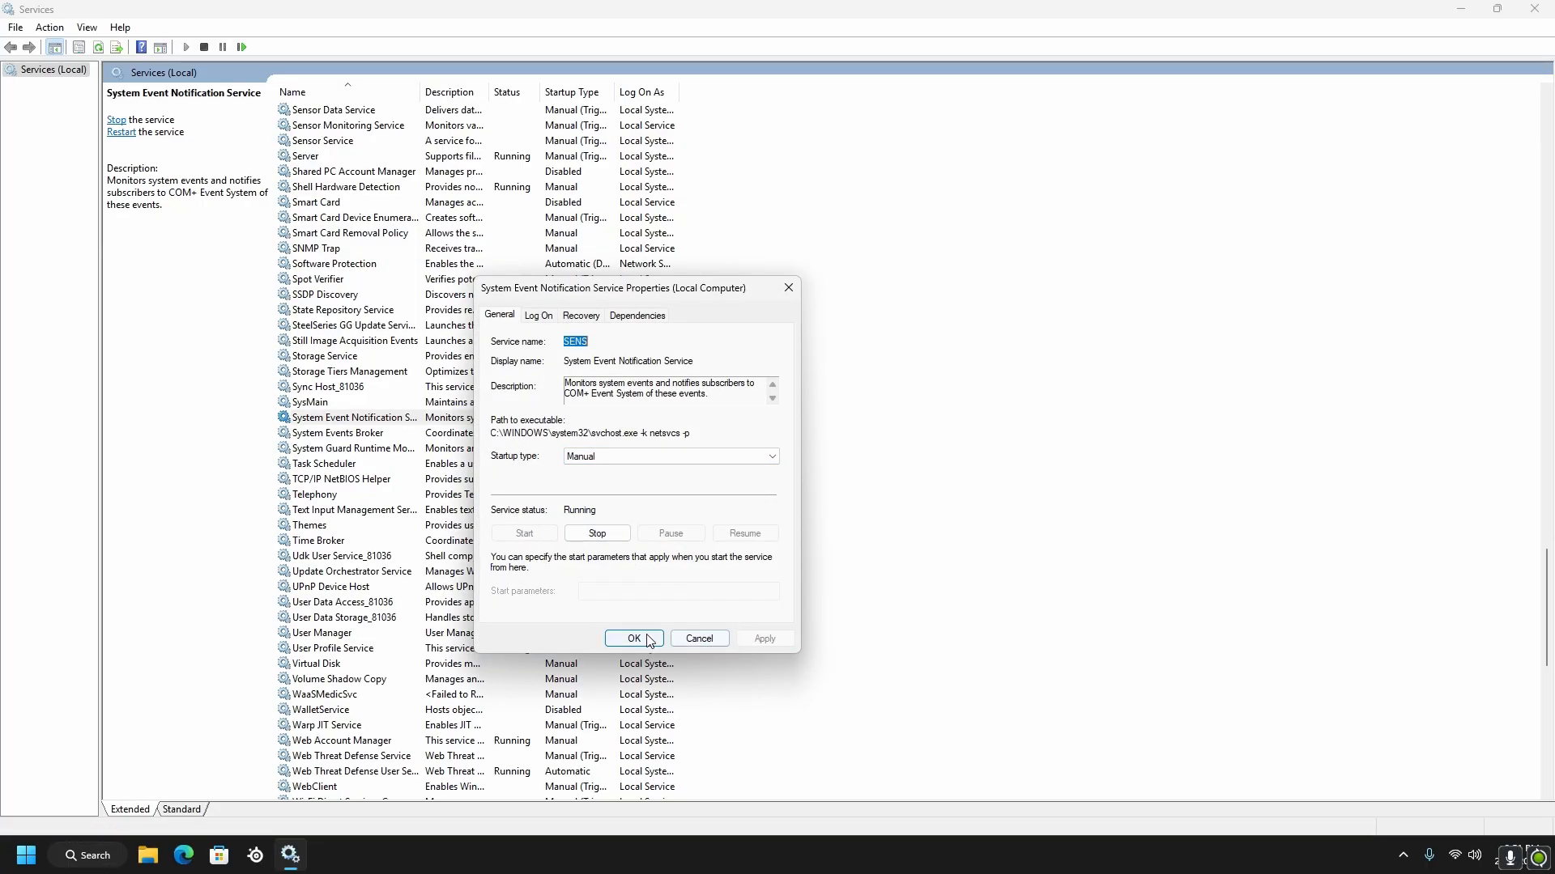
pyautogui.click(634, 638)
# Check in the properties of the System Events Broker and Task Scheduler services whether their startup types can be changed
pyautogui.rightClick(553, 433)
pyautogui.click(604, 592)
pyautogui.click(634, 639)
pyautogui.scroll(-1, 619, 527)
pyautogui.rightClick(584, 419)
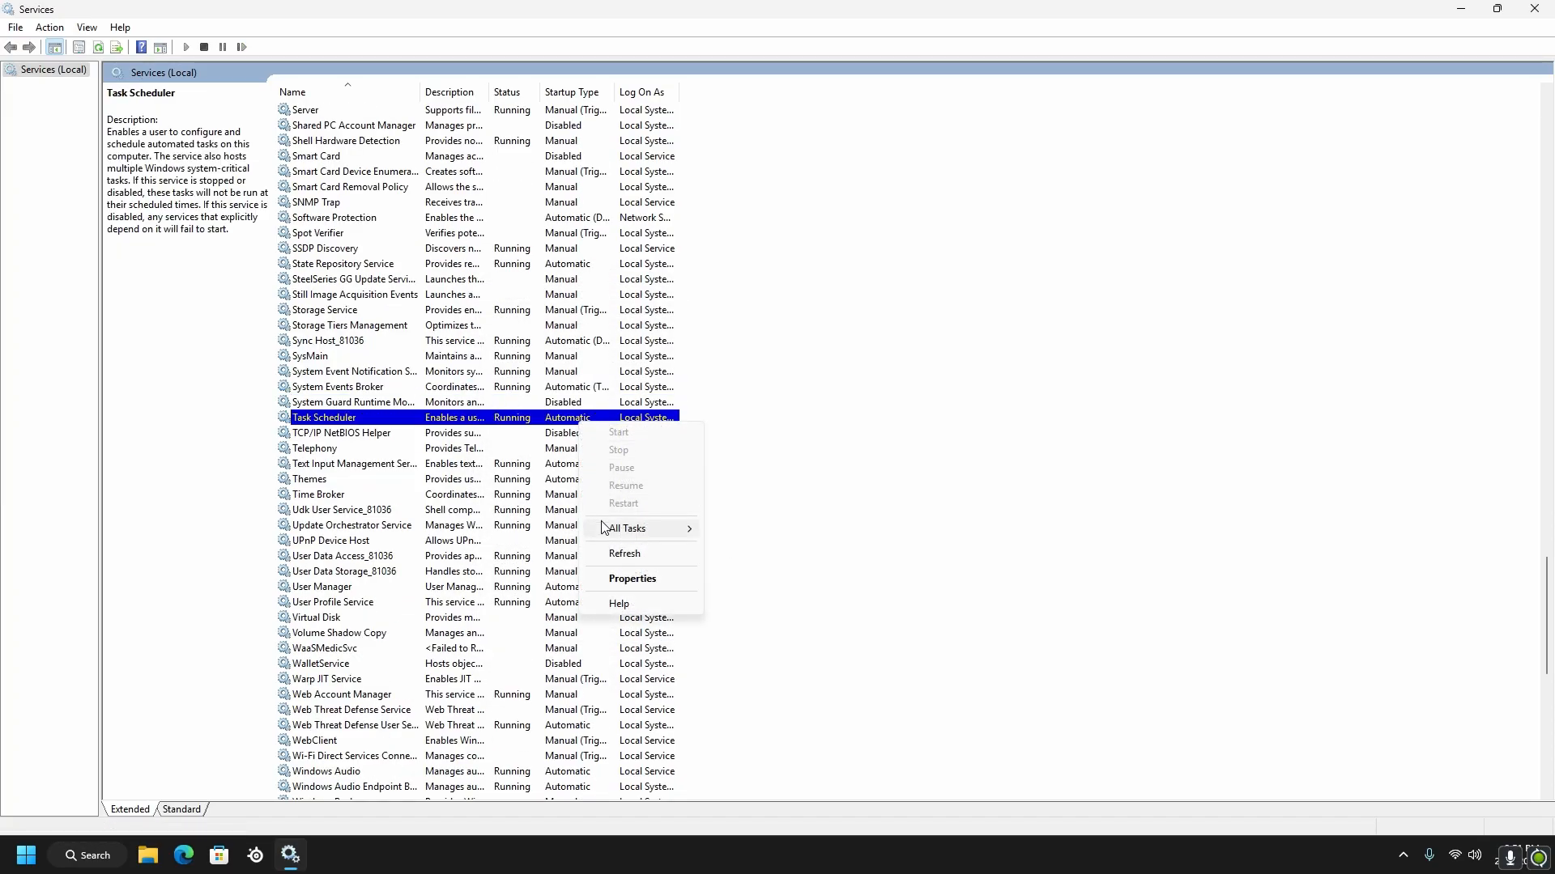
pyautogui.click(638, 577)
pyautogui.click(634, 638)
# Check in the properties of the Text Input Management Service whether its startup type can be changed
pyautogui.scroll(-1, 596, 515)
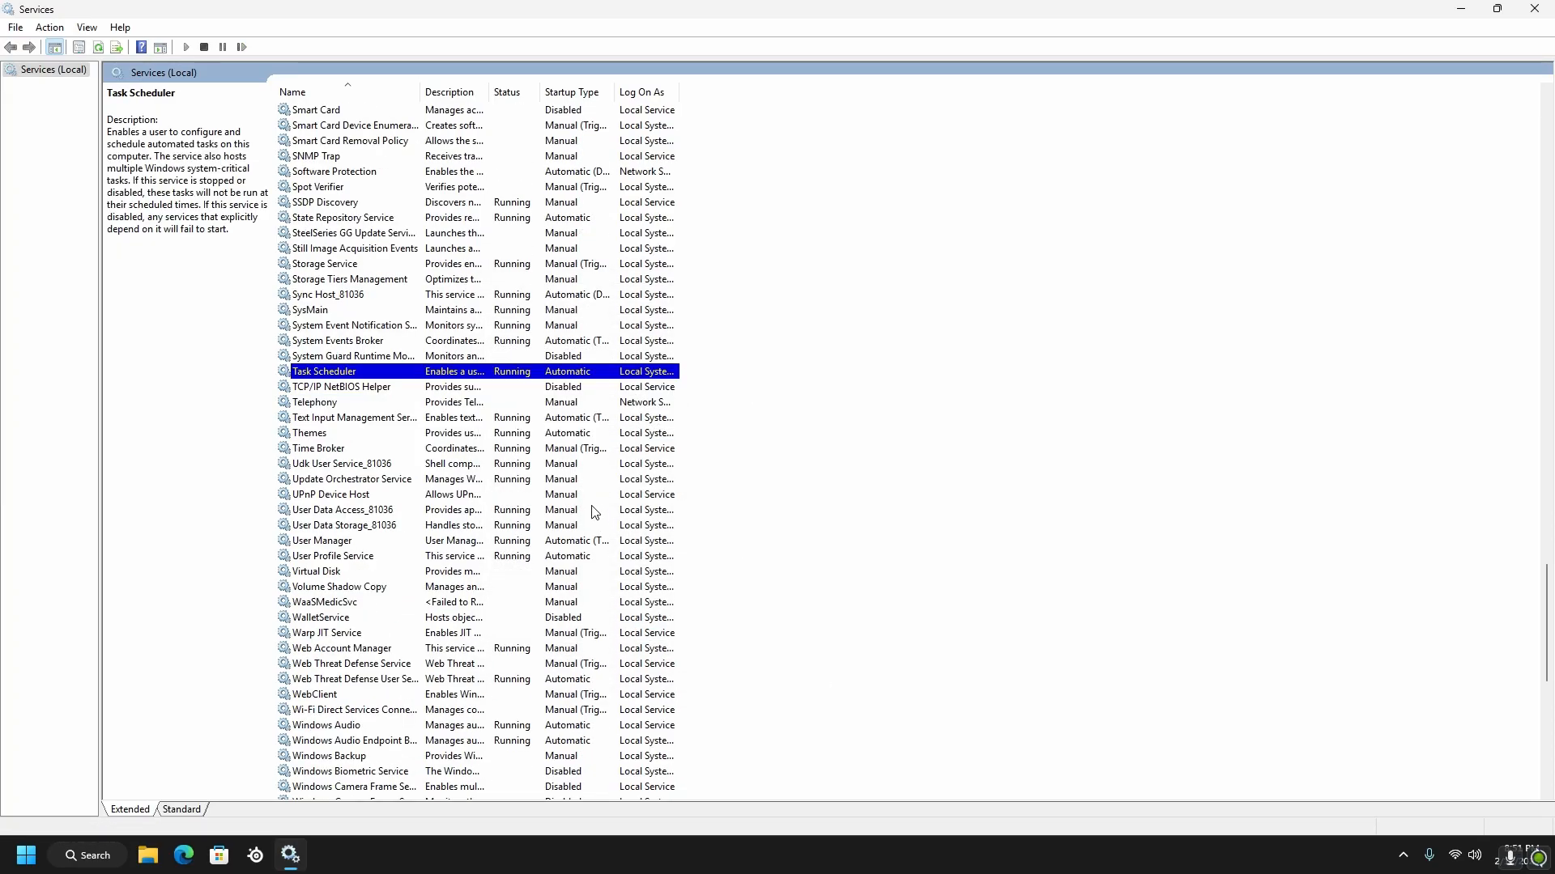
pyautogui.scroll(-1, 573, 417)
pyautogui.rightClick(557, 372)
pyautogui.click(636, 528)
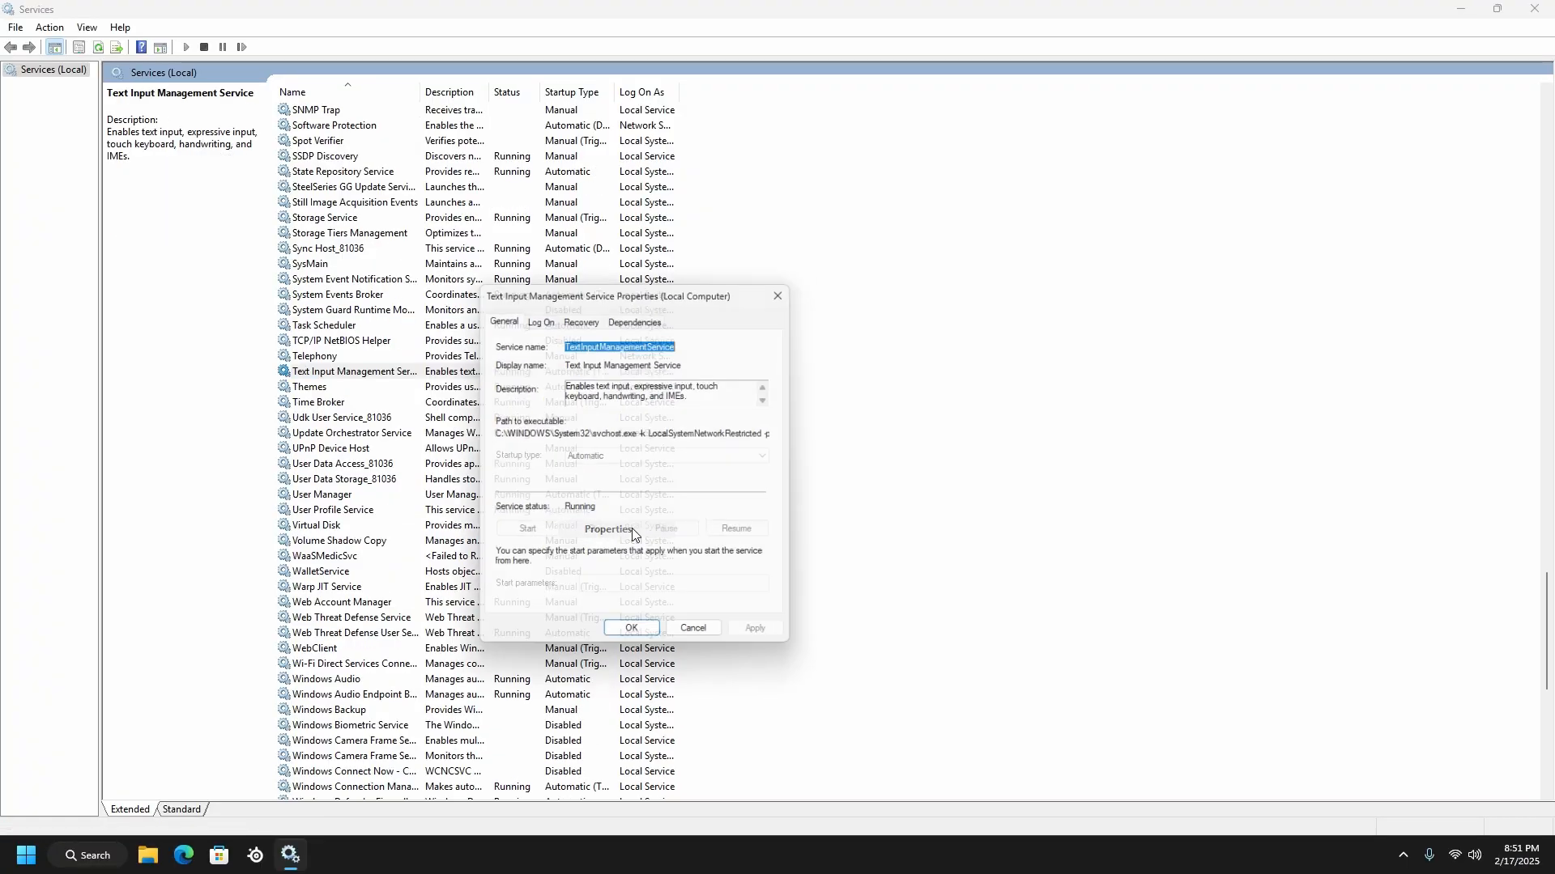
pyautogui.click(634, 638)
# Set the startup type of the Themes service to Manual, apply the change and accept its properties
pyautogui.rightClick(557, 387)
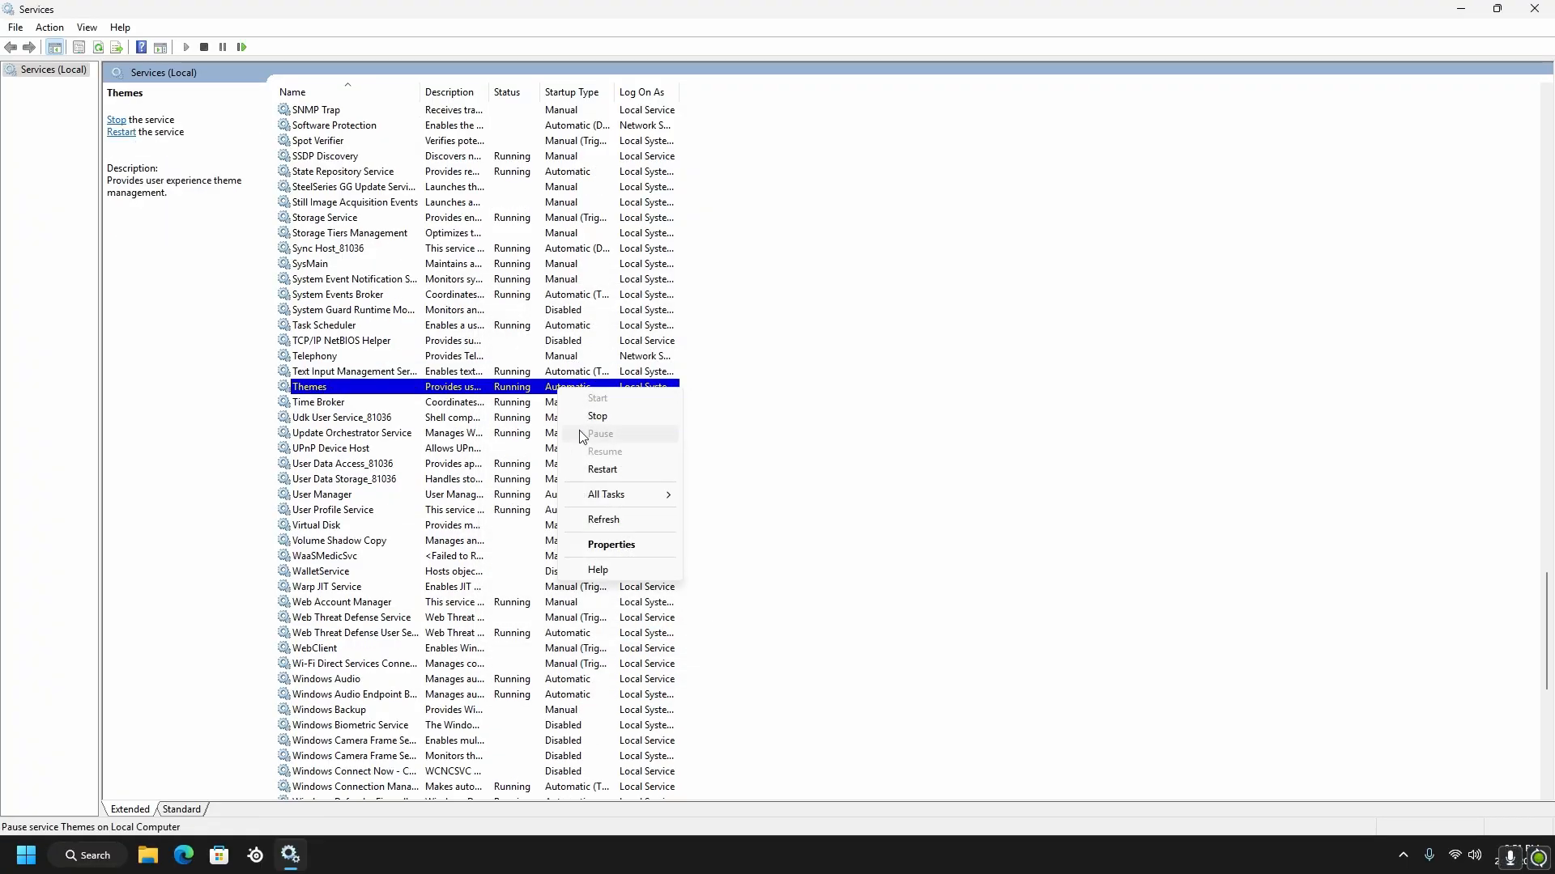
pyautogui.click(635, 544)
pyautogui.click(620, 457)
pyautogui.click(609, 492)
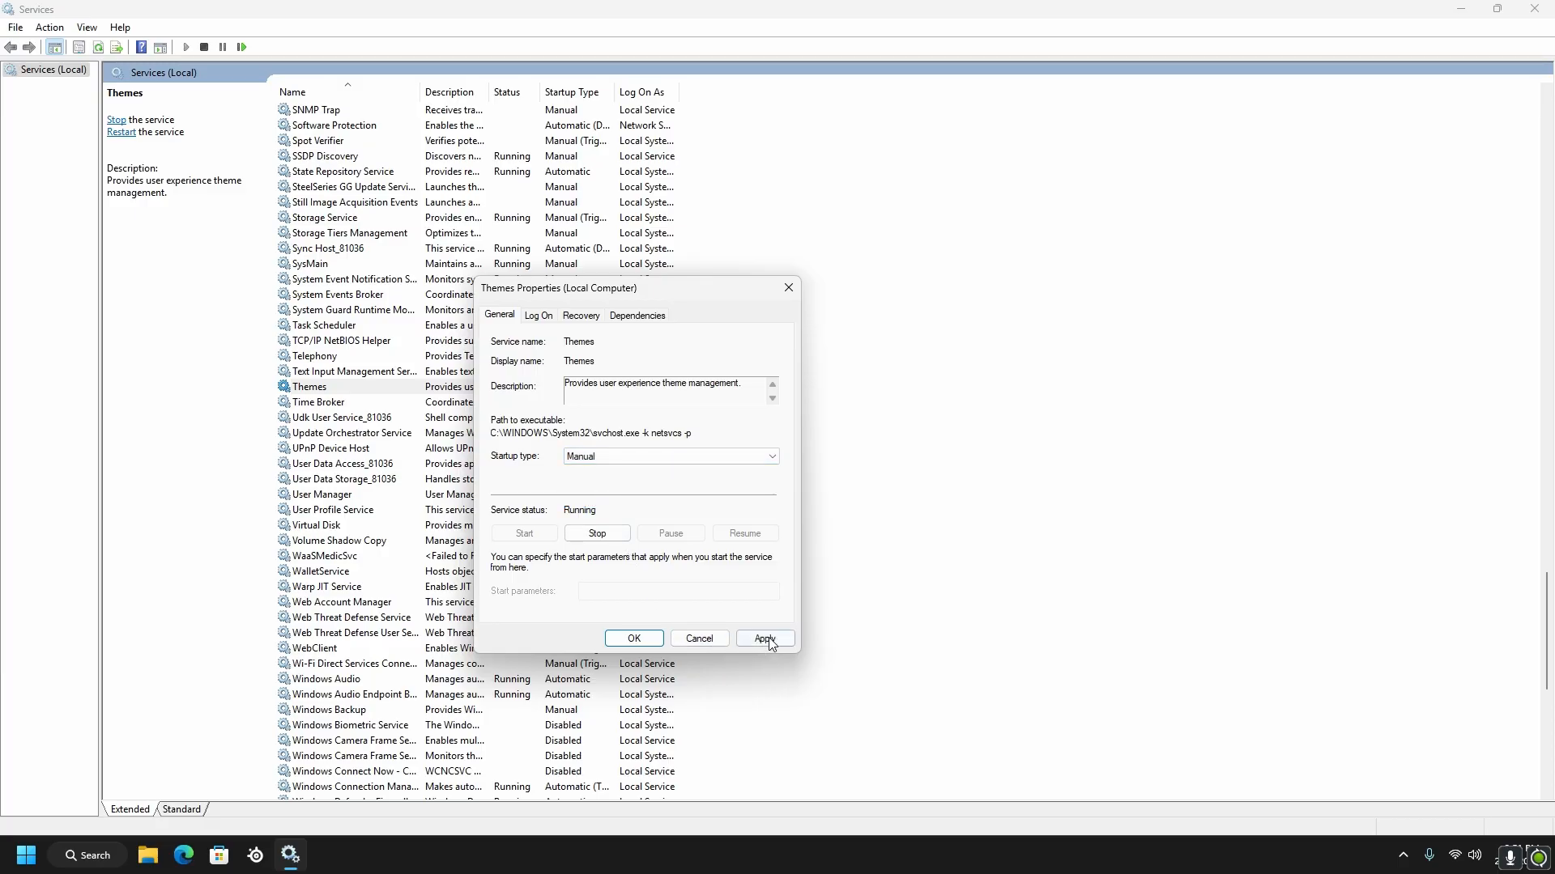
pyautogui.click(656, 642)
# Set the startup type of the User Manager service to Manual, apply the change and accept its properties
pyautogui.scroll(-1, 575, 409)
pyautogui.rightClick(583, 447)
pyautogui.click(631, 604)
pyautogui.click(619, 456)
pyautogui.click(609, 491)
pyautogui.click(748, 639)
pyautogui.click(634, 638)
# Set the startup type of the User Profile Service to Manual and accept its properties
pyautogui.rightClick(577, 464)
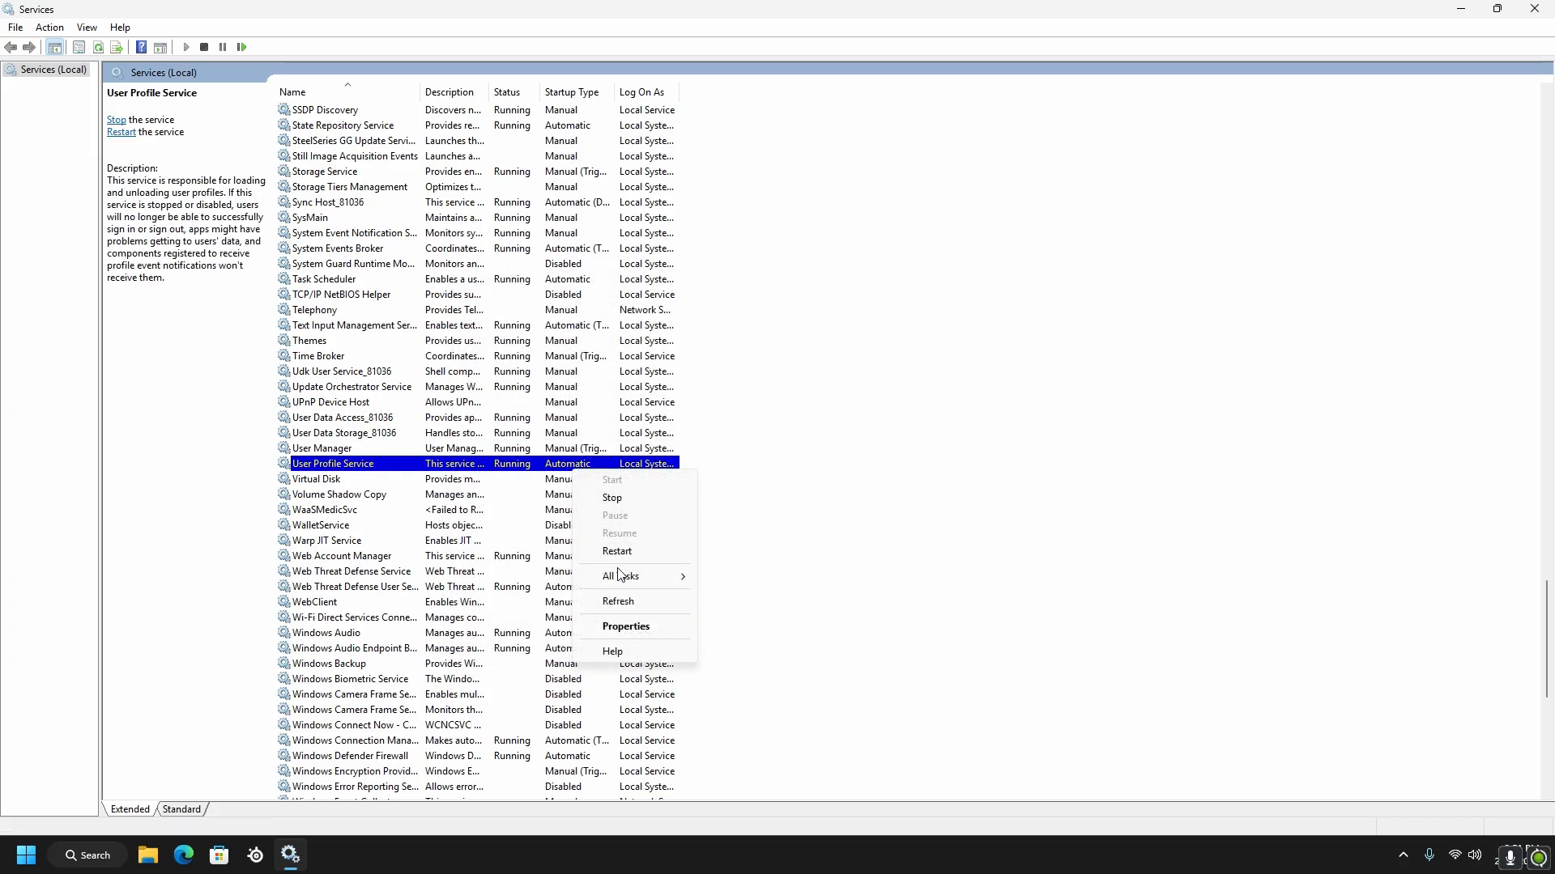
pyautogui.click(631, 602)
pyautogui.click(619, 457)
pyautogui.click(618, 493)
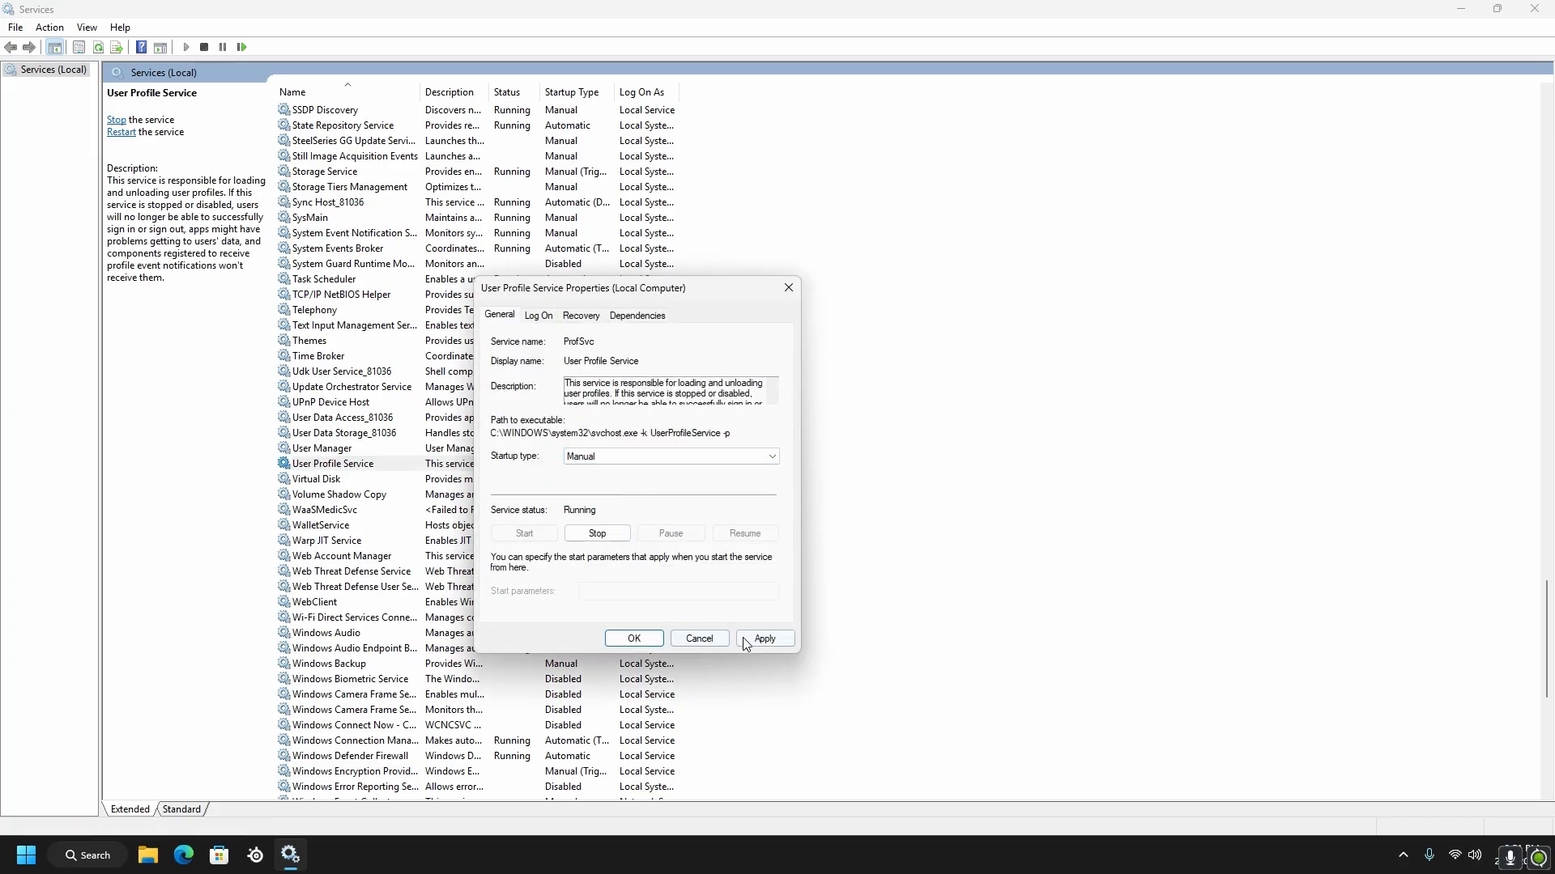
pyautogui.click(634, 639)
# Try to set the startup type of the Web Threat Defense User Service_81036 to Manual and close its properties
pyautogui.scroll(-3, 571, 459)
pyautogui.rightClick(572, 455)
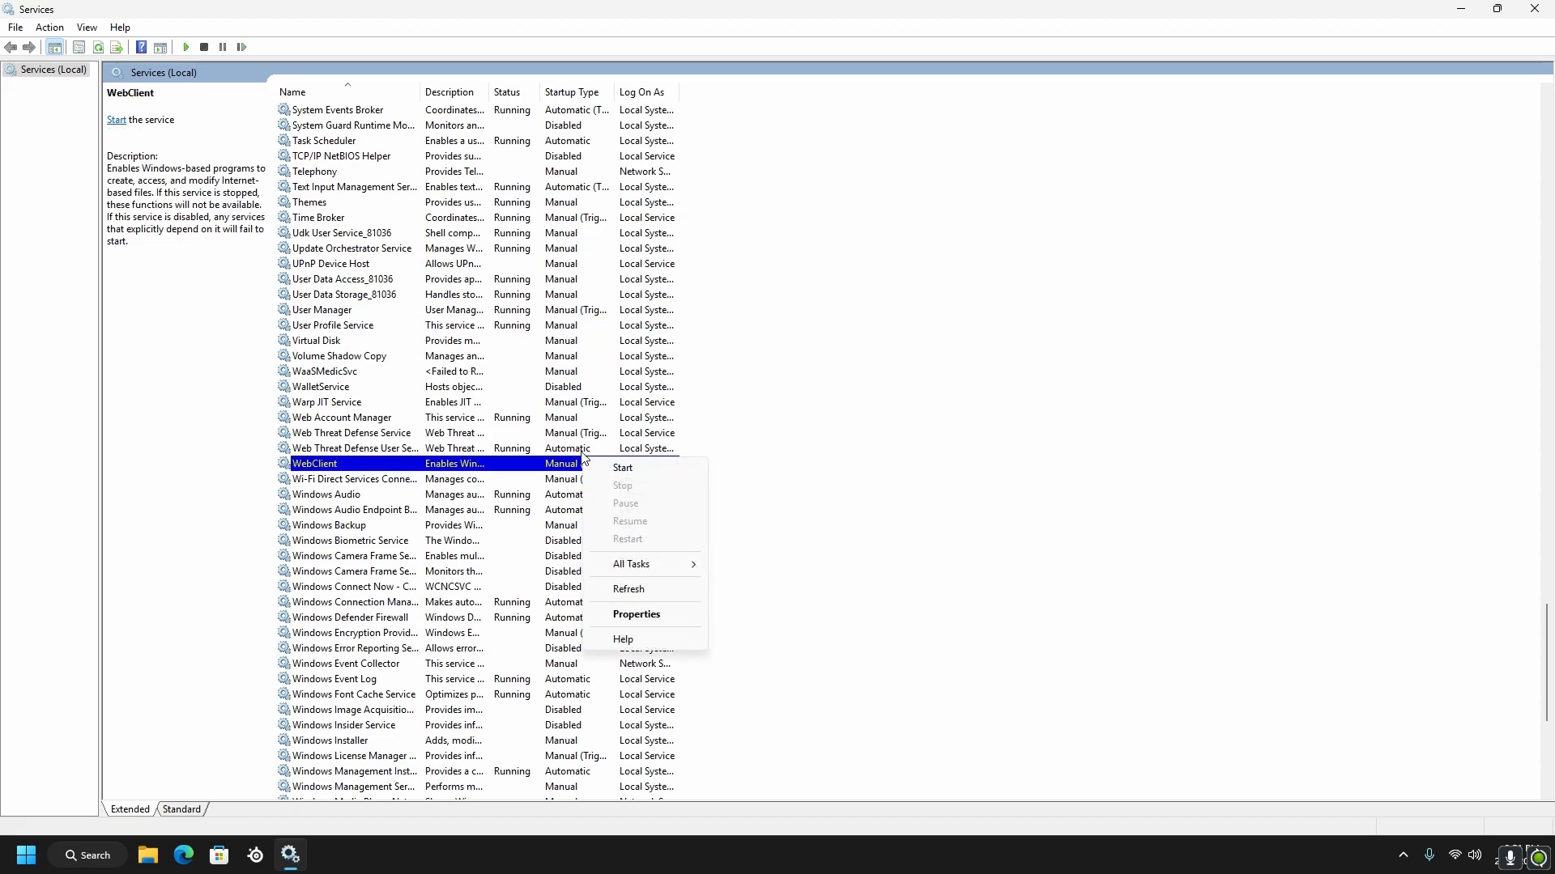
pyautogui.click(630, 602)
pyautogui.click(620, 458)
pyautogui.click(596, 493)
pyautogui.click(746, 638)
pyautogui.click(863, 389)
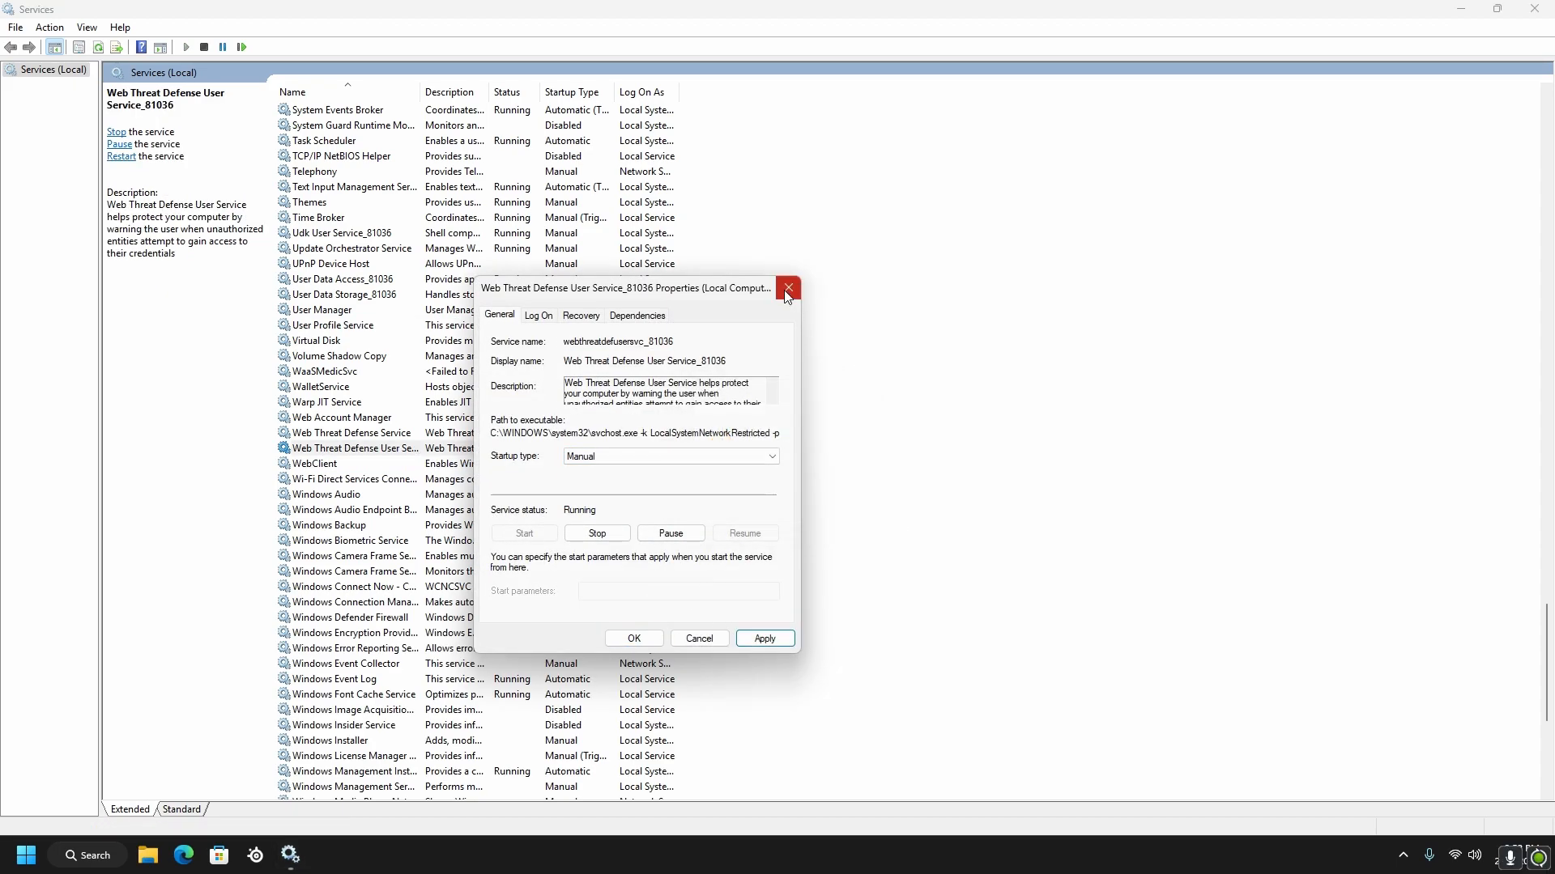
pyautogui.click(788, 287)
# Examine the Windows Audio and Windows Audio Endpoint Builder services and read their descriptions without editing them
pyautogui.scroll(-2, 566, 425)
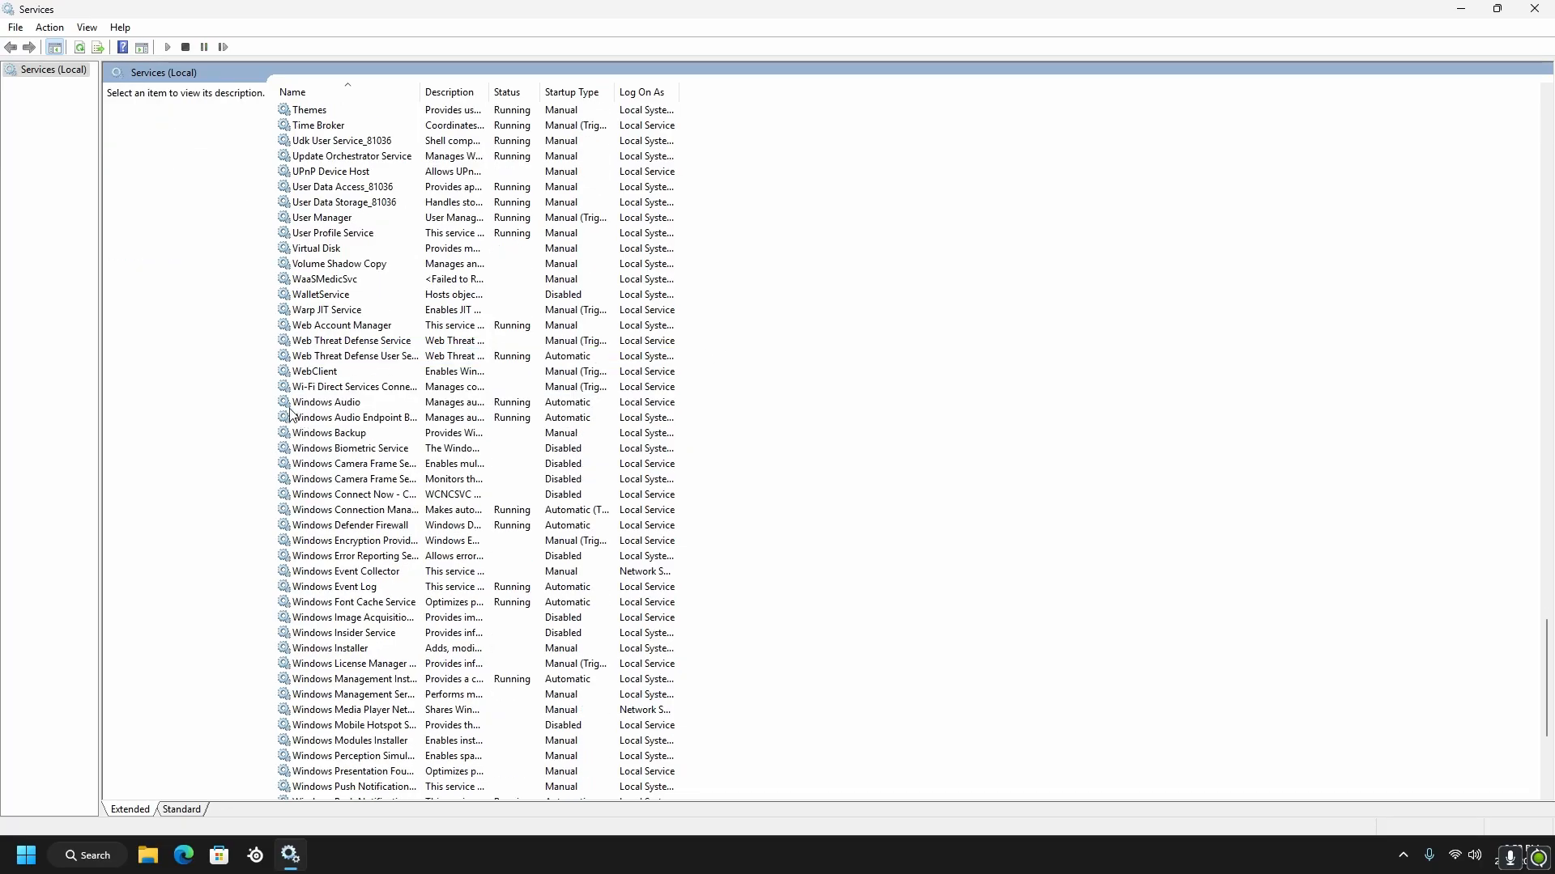
pyautogui.click(299, 404)
pyautogui.click(313, 416)
pyautogui.click(317, 403)
pyautogui.click(323, 421)
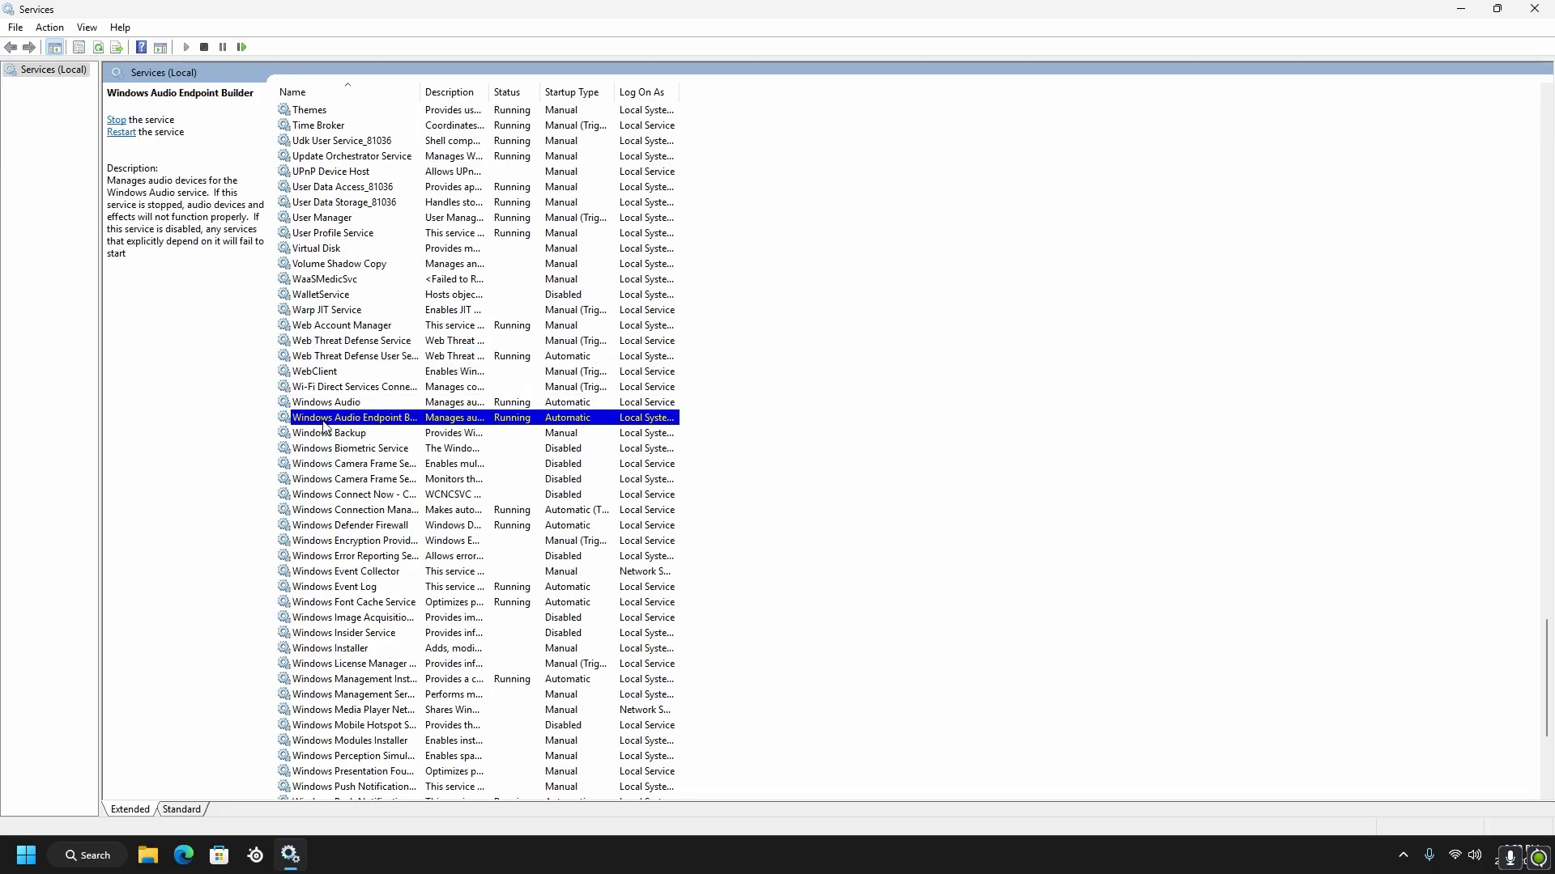
pyautogui.click(204, 504)
pyautogui.rightClick(557, 422)
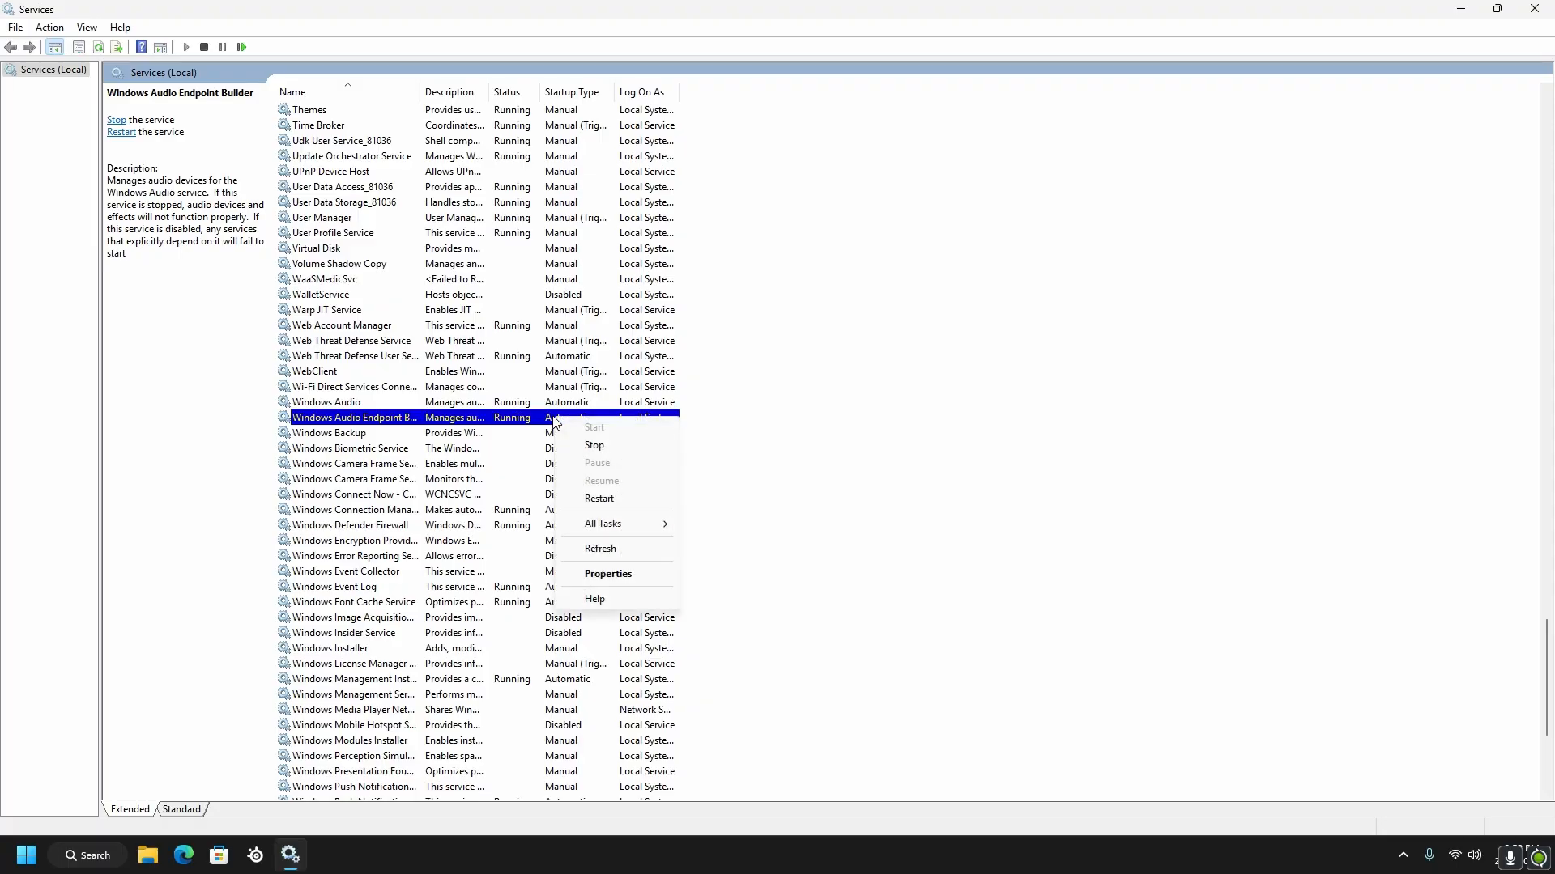
pyautogui.click(879, 495)
# Look at the system's network and volume quick settings, close them and return to the services list
pyautogui.click(1464, 855)
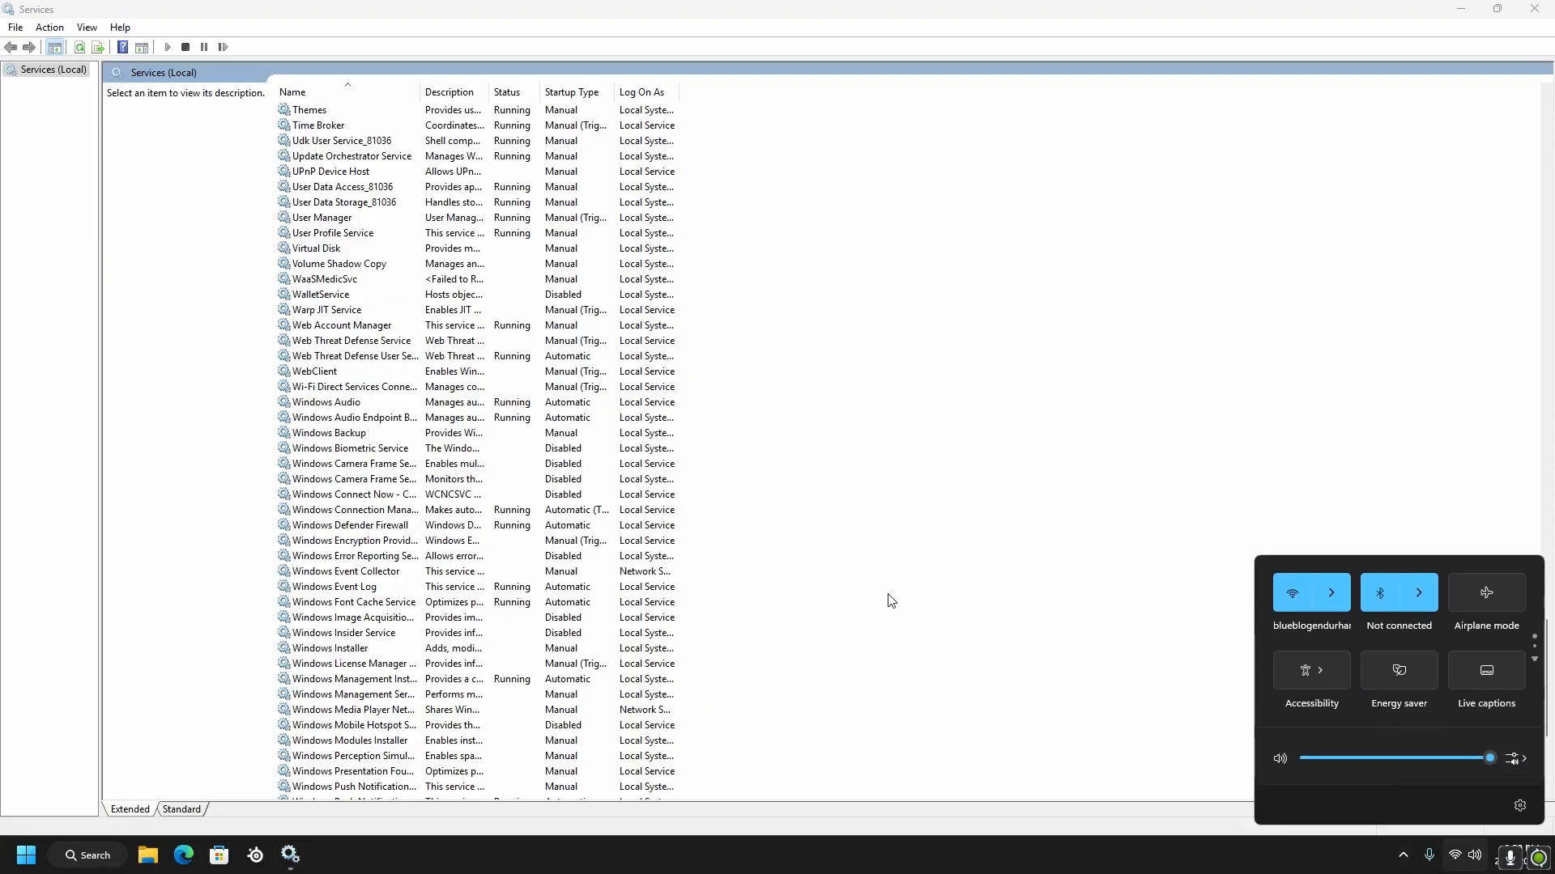
pyautogui.click(198, 611)
pyautogui.scroll(-1, 461, 535)
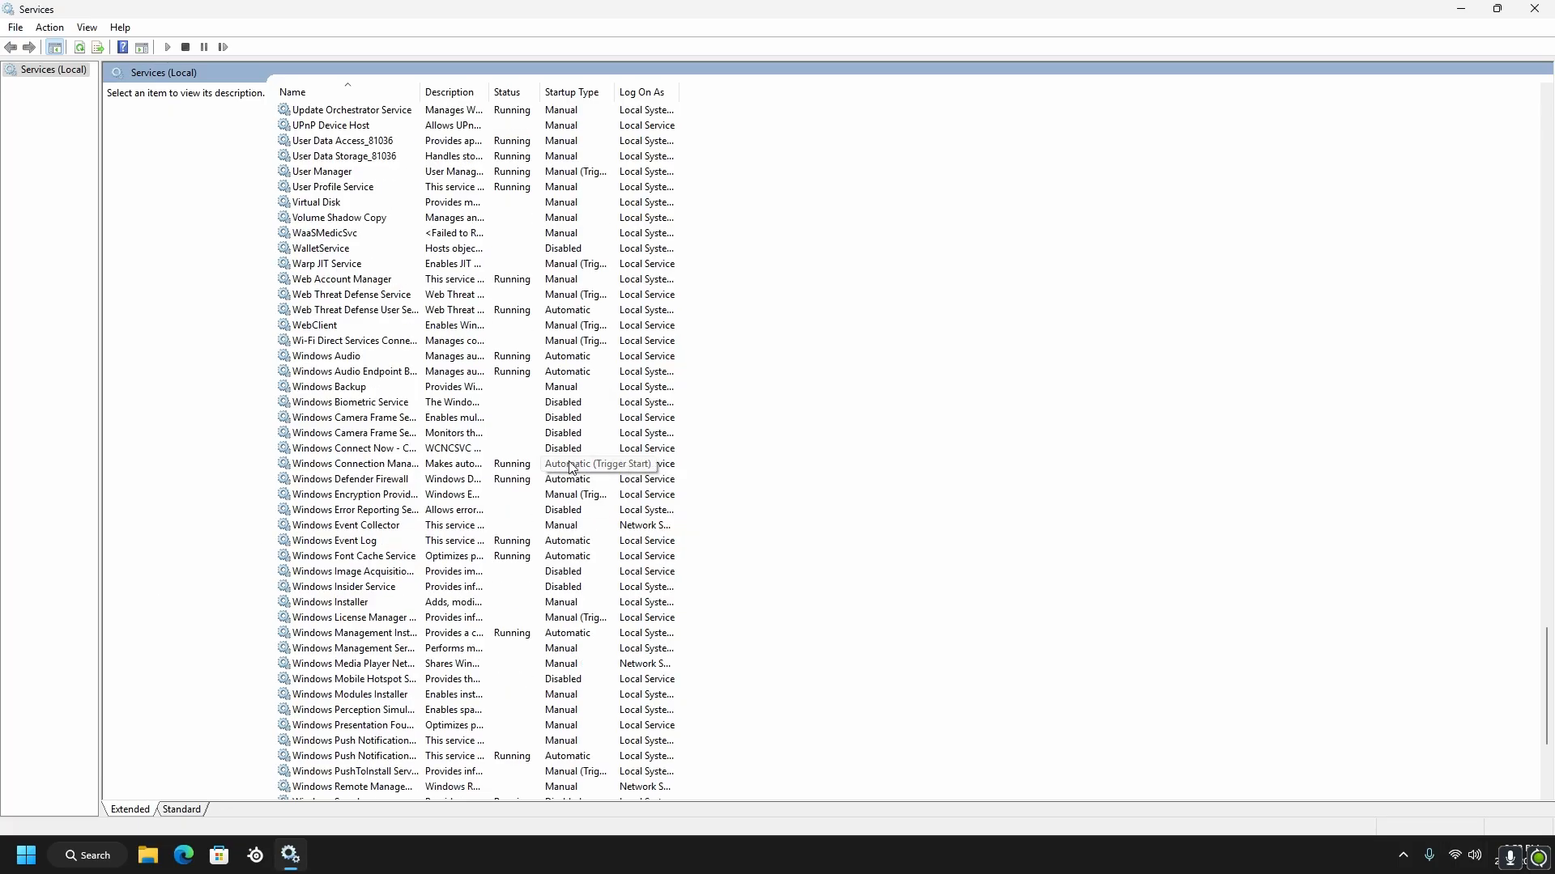
# Set the startup type of the Windows Connection Manager service to Manual, apply it and close its properties
pyautogui.rightClick(572, 467)
pyautogui.click(622, 618)
pyautogui.click(672, 456)
pyautogui.click(592, 494)
pyautogui.click(772, 645)
pyautogui.click(637, 638)
# View the properties of the Windows Defender Firewall service and close them without changing its startup type
pyautogui.scroll(-1, 634, 632)
pyautogui.rightClick(553, 434)
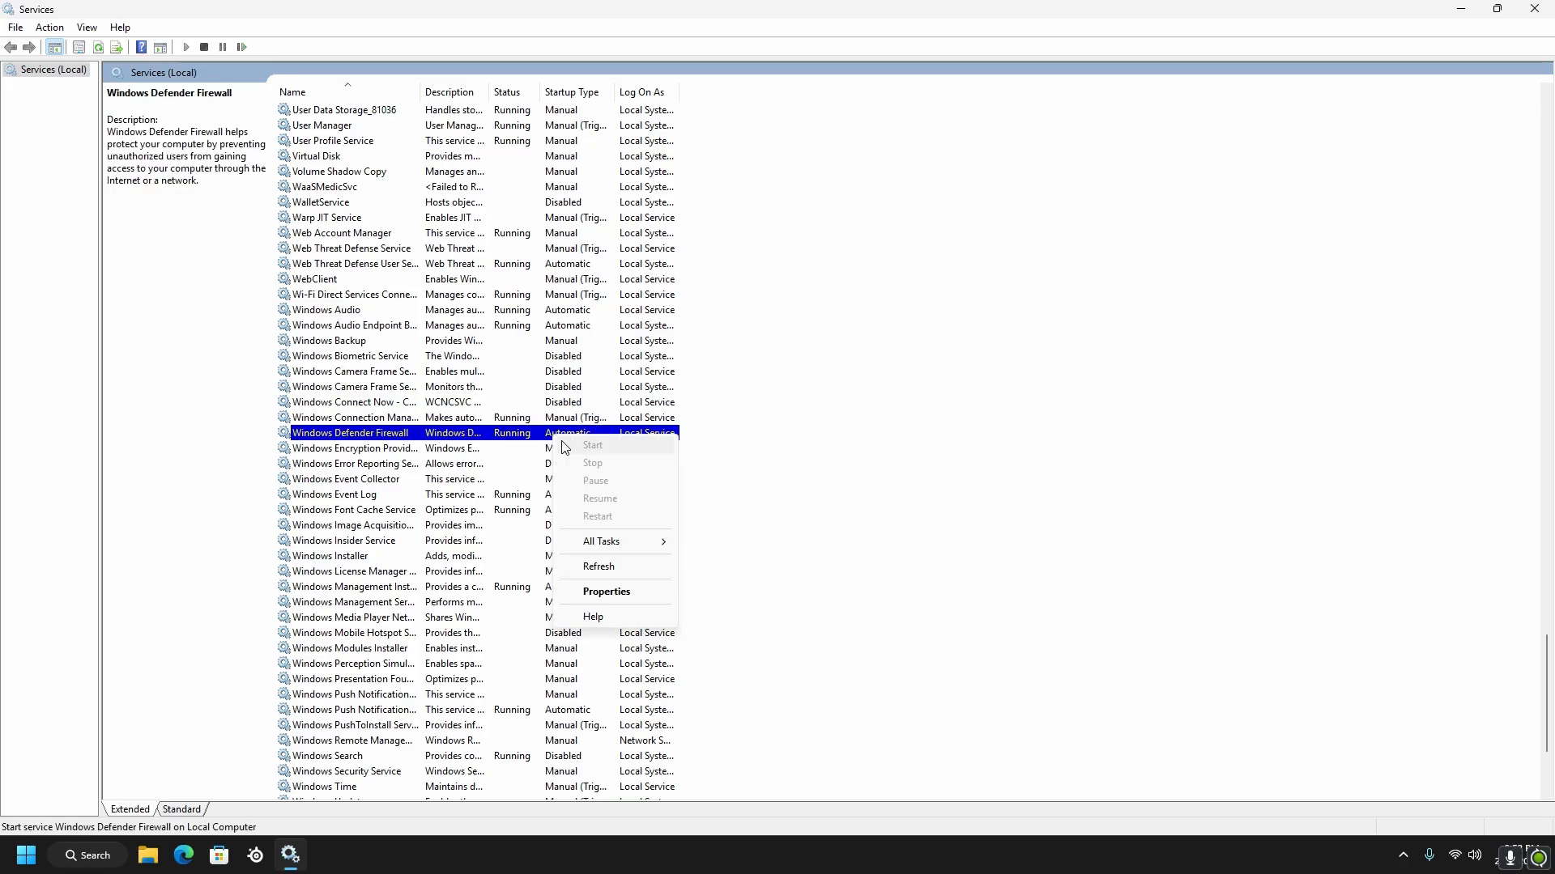
pyautogui.click(616, 589)
pyautogui.click(634, 638)
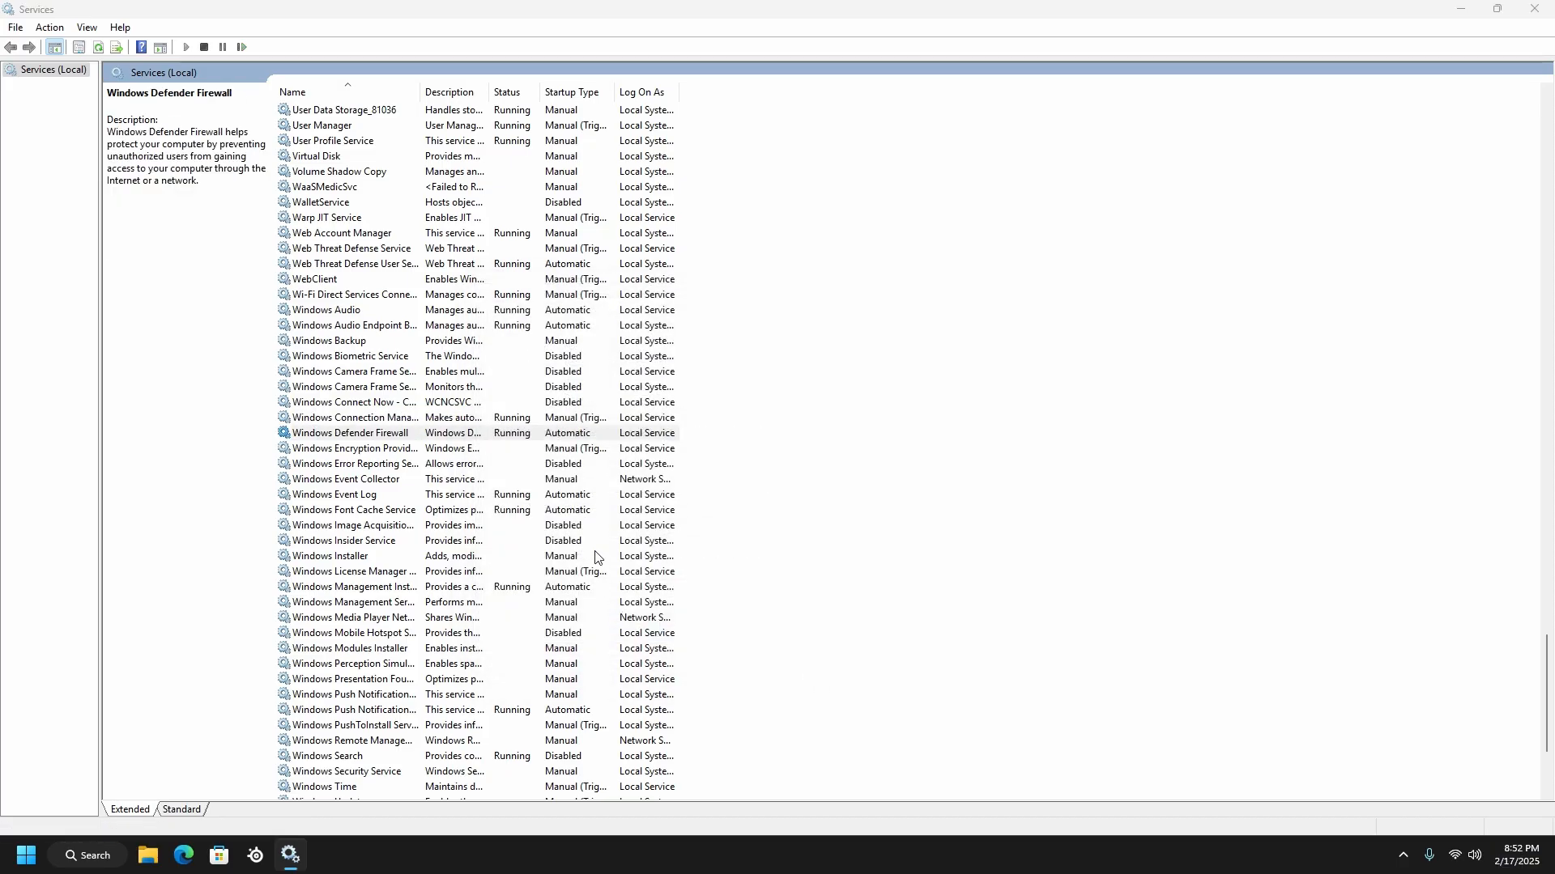
# Set the startup type of the Windows Event Log service to Manual and accept its properties
pyautogui.scroll(-1, 571, 451)
pyautogui.rightClick(573, 450)
pyautogui.click(631, 604)
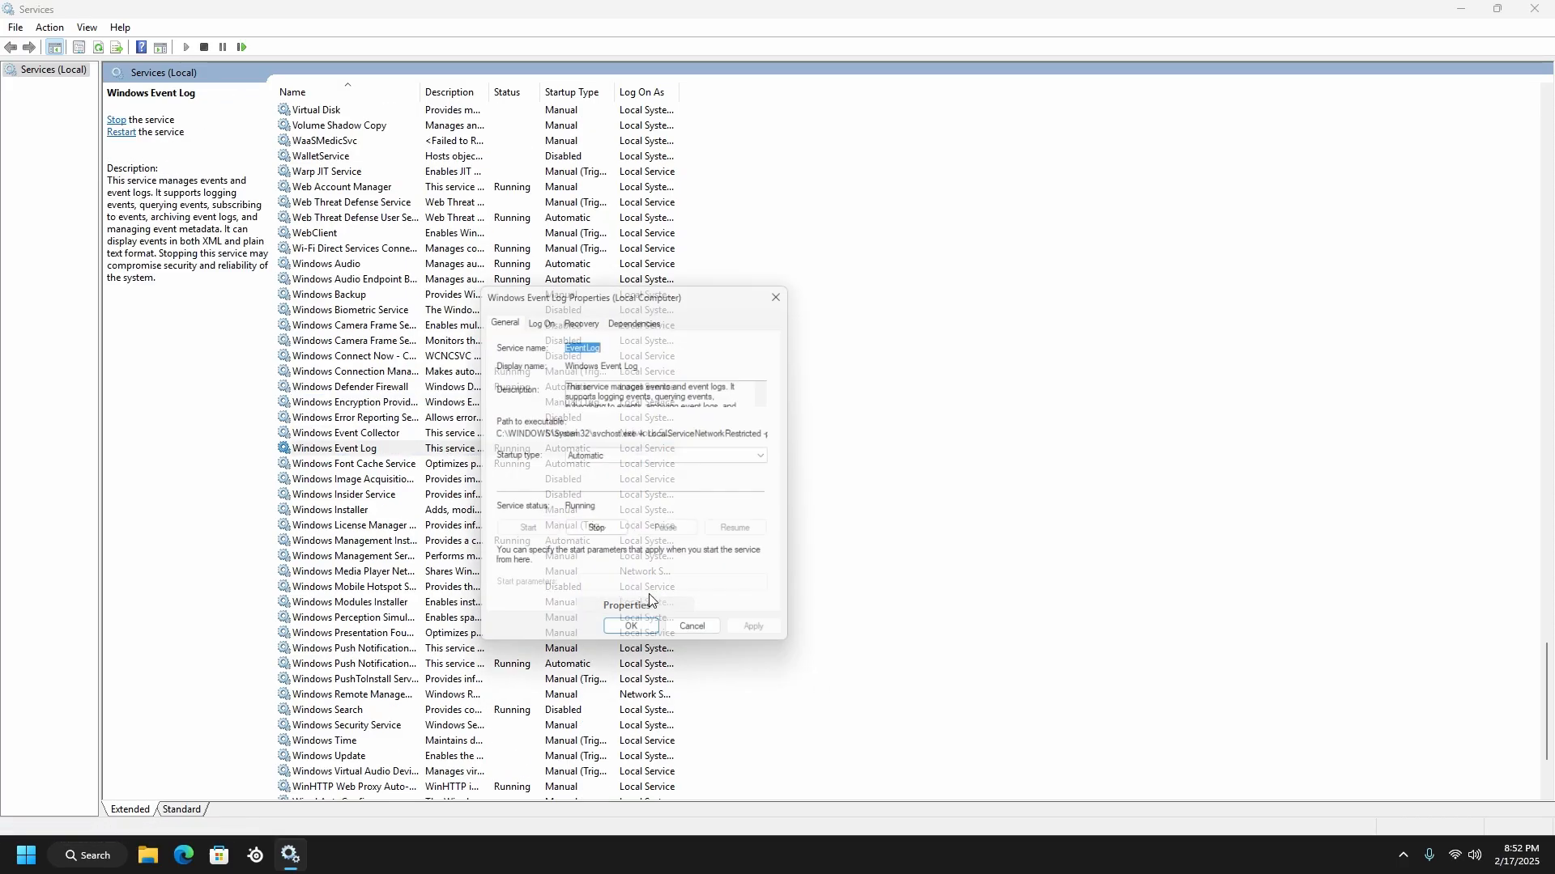
pyautogui.click(696, 638)
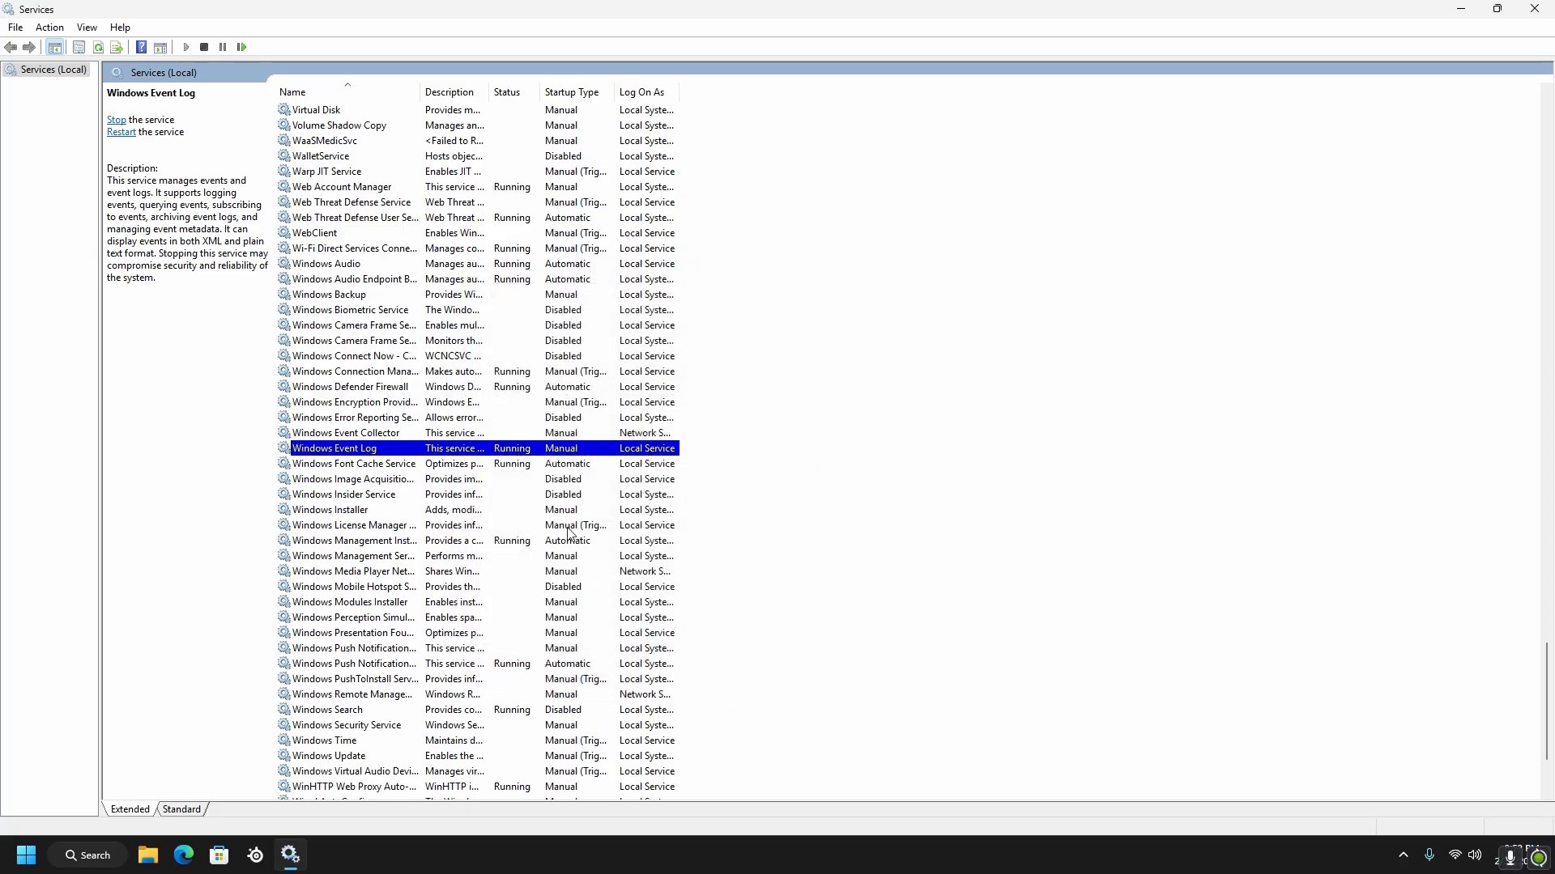
# Set the startup type of the Windows Font Cache Service to Manual and accept its properties
pyautogui.rightClick(562, 464)
pyautogui.click(620, 623)
pyautogui.click(648, 440)
pyautogui.click(615, 487)
pyautogui.click(628, 639)
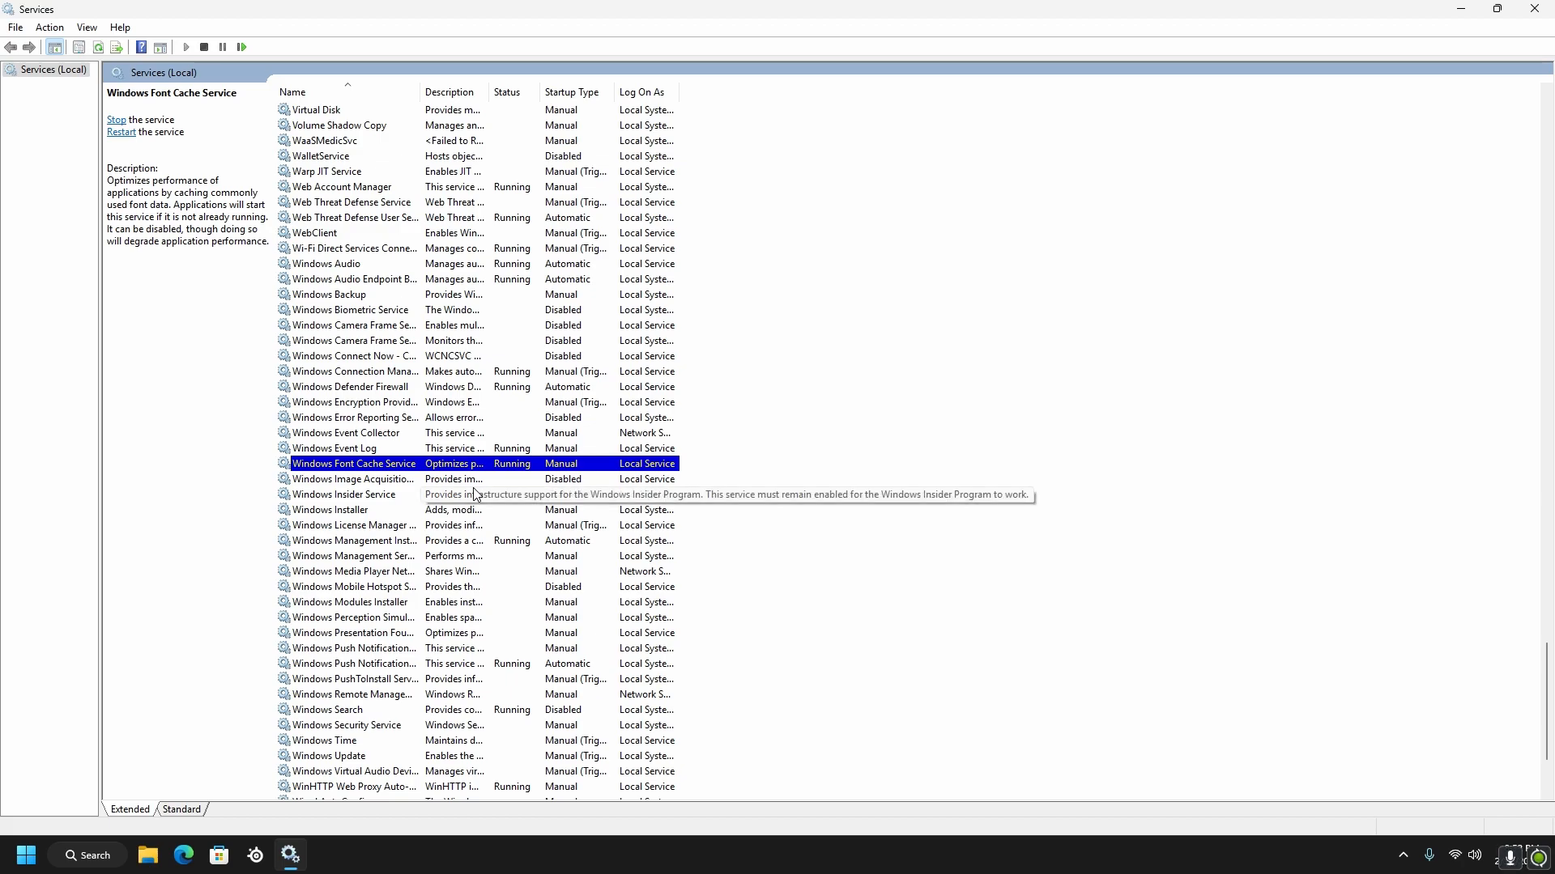
# Set the startup type of the Windows Management Instrumentation service to Manual and accept its properties
pyautogui.scroll(-1, 441, 528)
pyautogui.rightClick(504, 495)
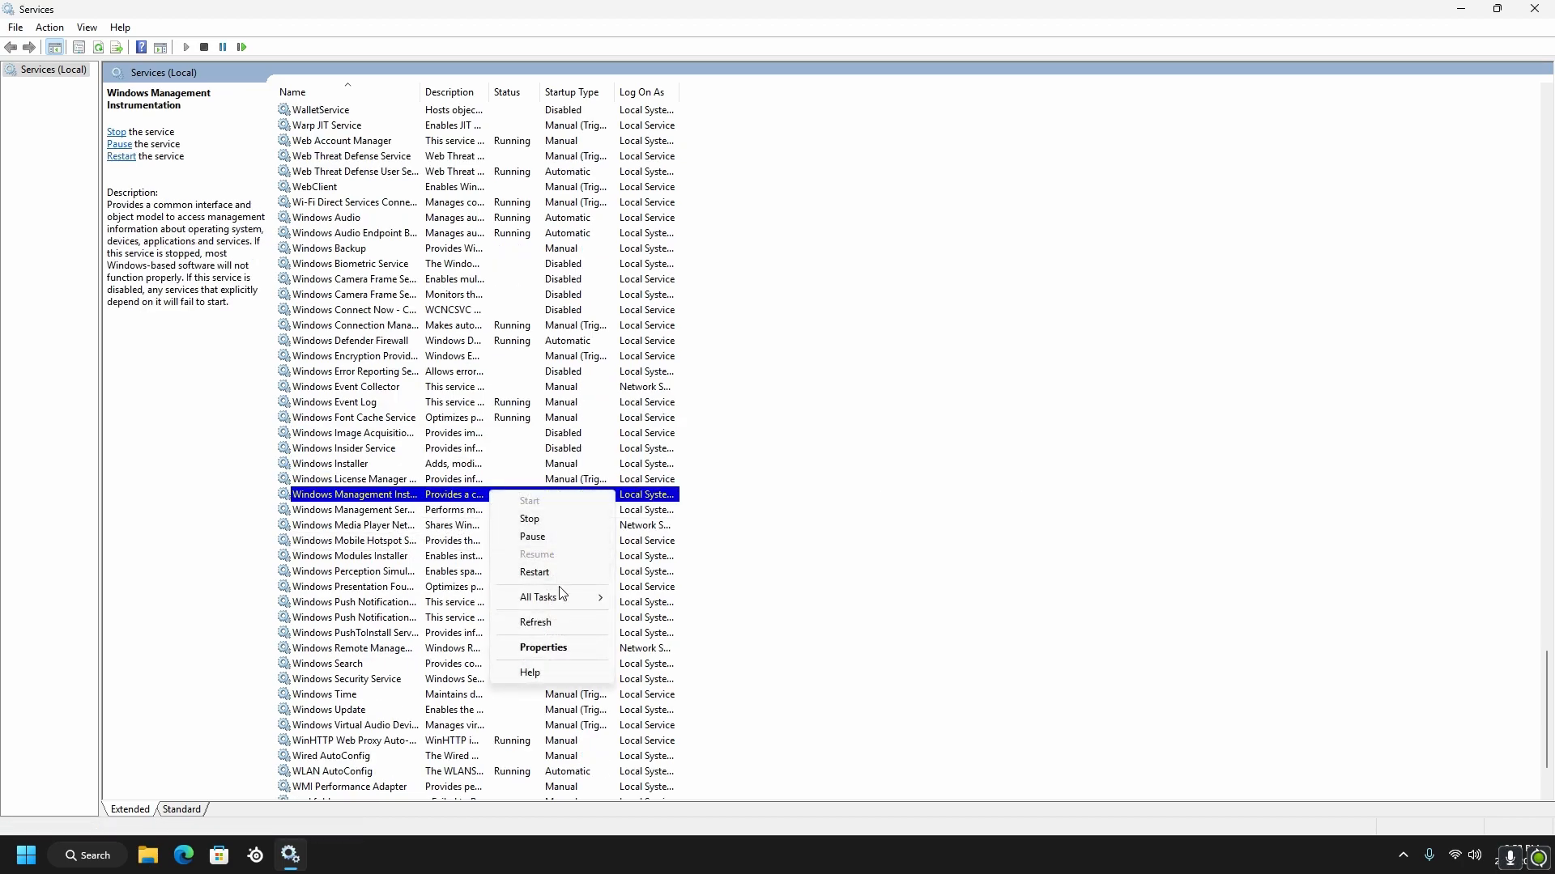
pyautogui.click(571, 645)
pyautogui.click(640, 457)
pyautogui.click(616, 490)
pyautogui.click(615, 456)
pyautogui.click(616, 490)
pyautogui.click(634, 639)
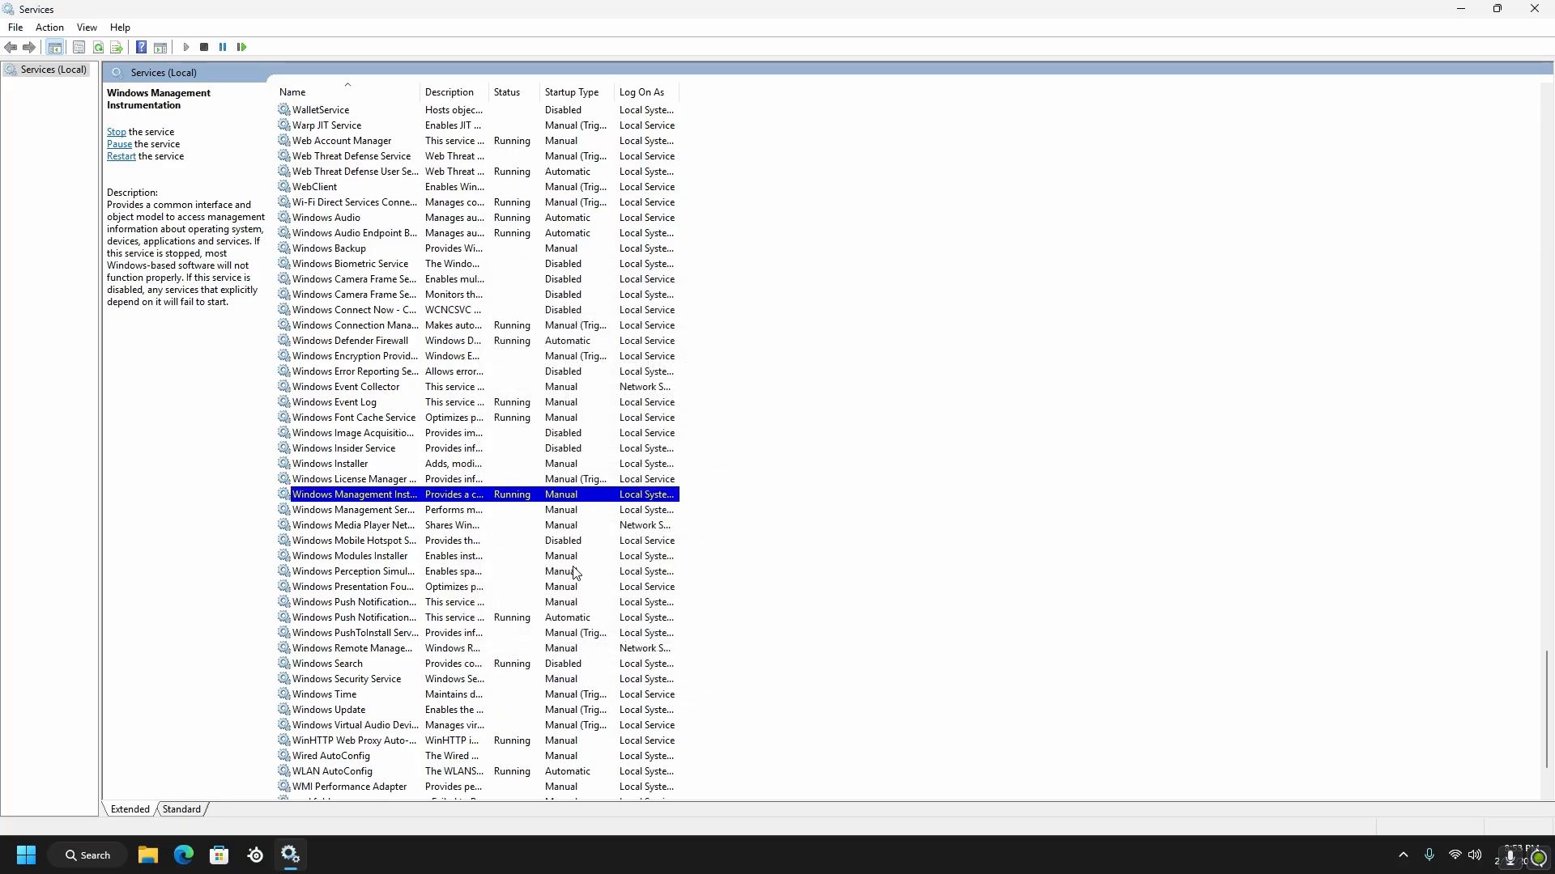
# Try to set the startup type of the Windows Push Notifications User Service_81036 to Manual and close its properties
pyautogui.rightClick(572, 619)
pyautogui.click(615, 767)
pyautogui.click(640, 456)
pyautogui.click(593, 494)
pyautogui.click(645, 637)
pyautogui.click(861, 390)
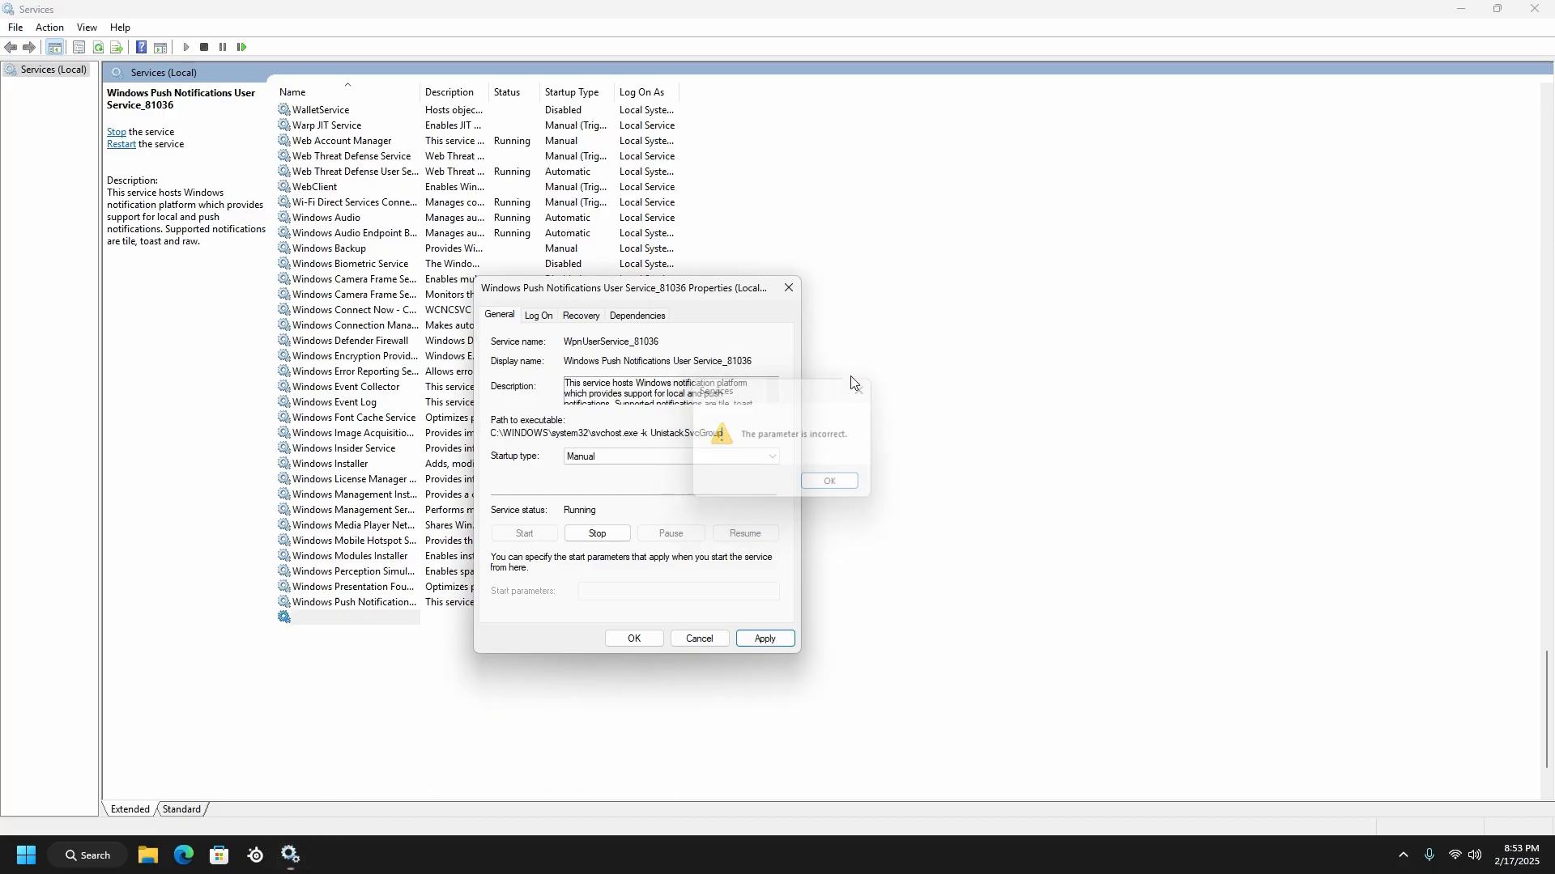
pyautogui.click(788, 288)
# Select the WLAN AutoConfig service near the end of the list and read its description
pyautogui.scroll(-3, 688, 409)
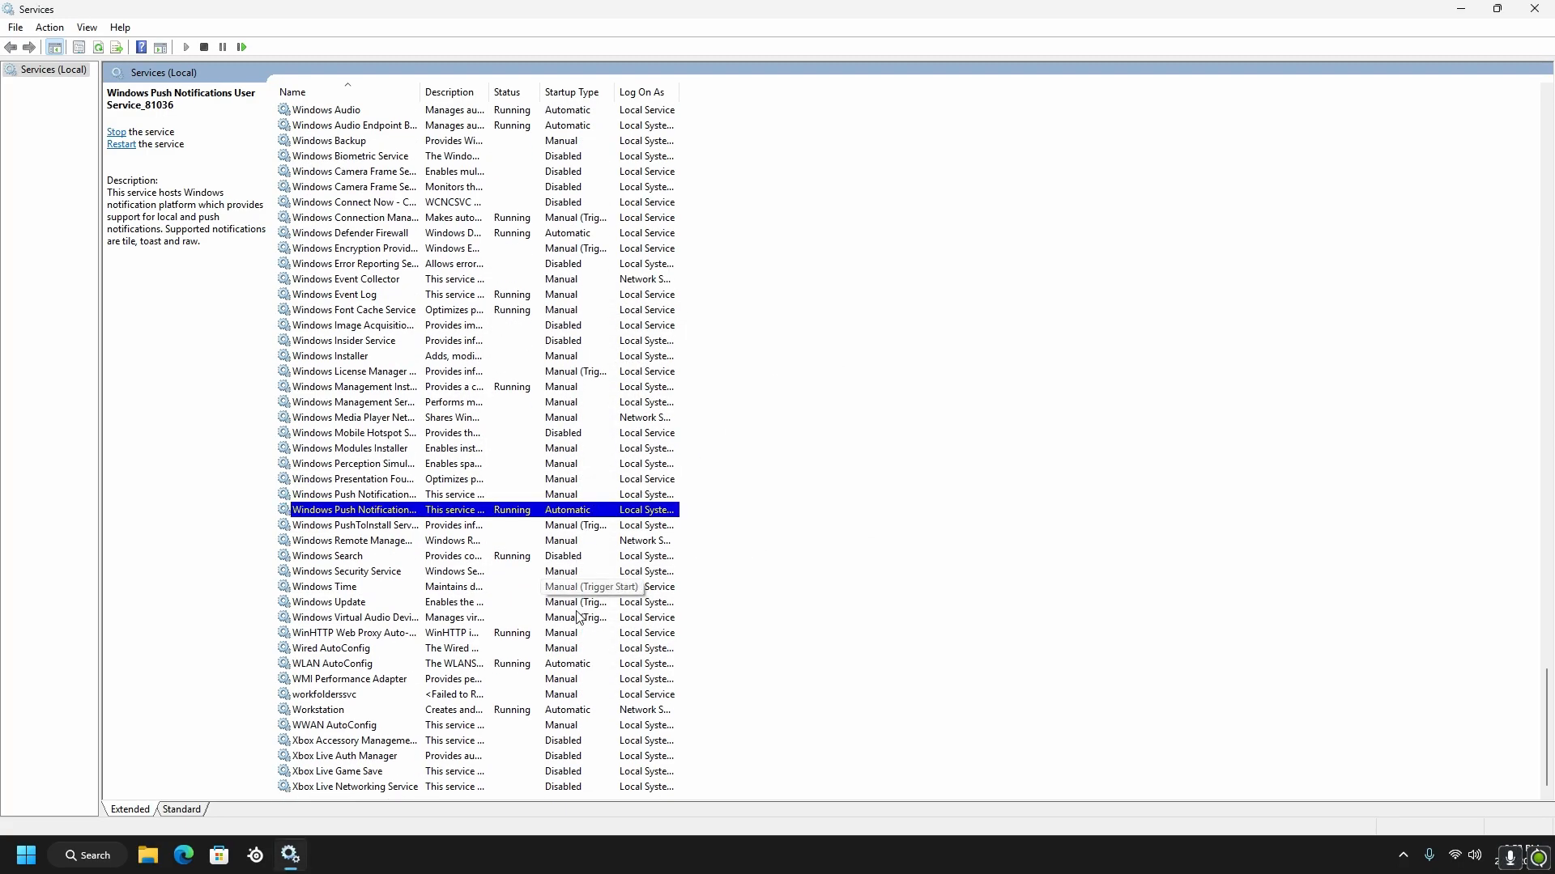
pyautogui.click(327, 665)
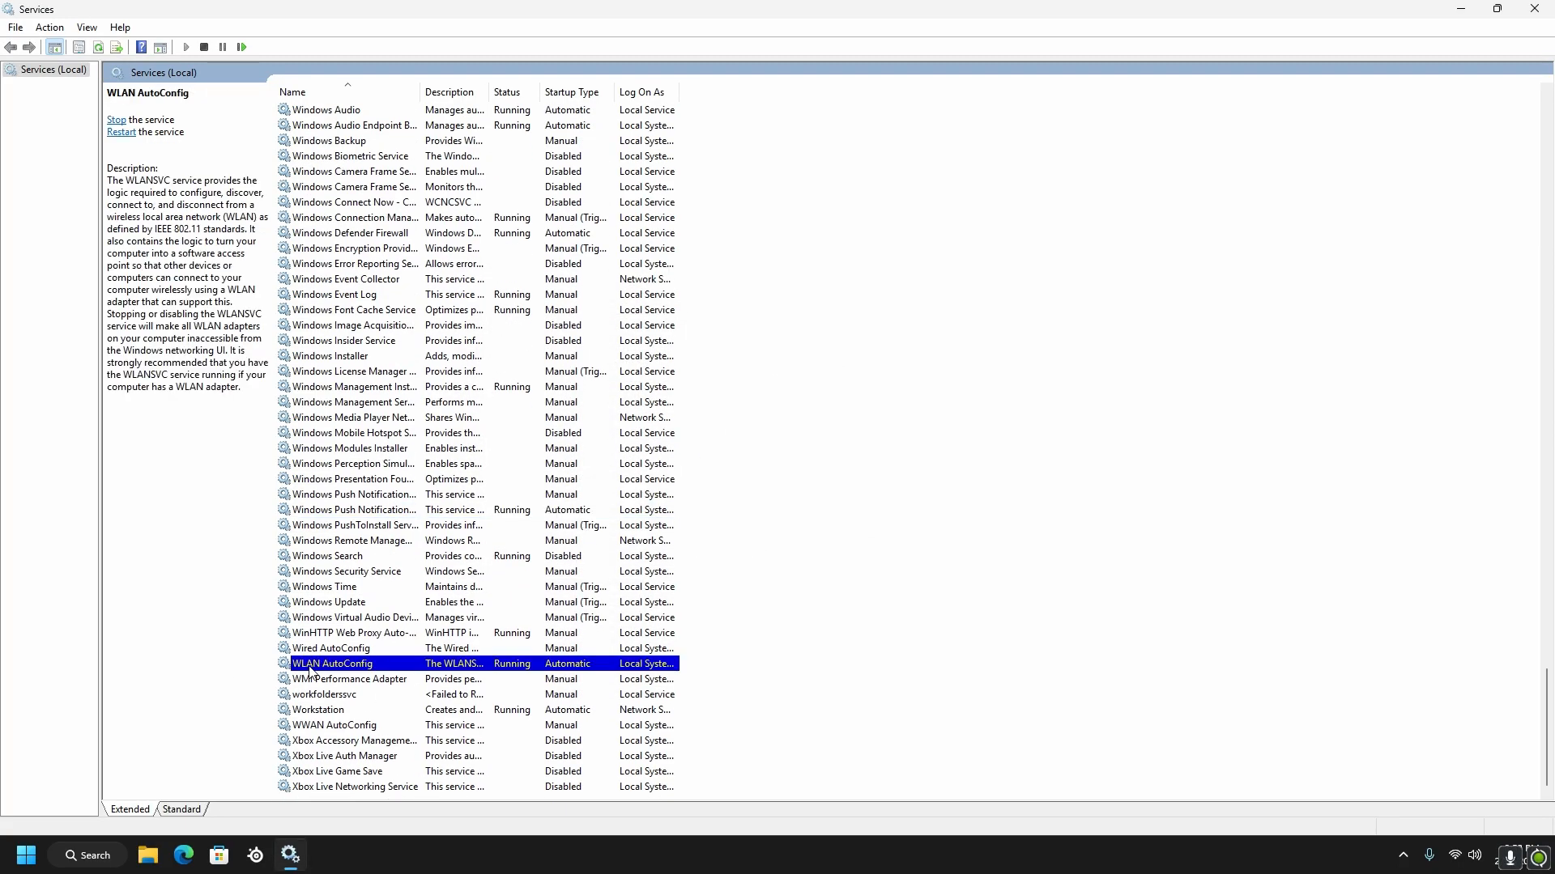
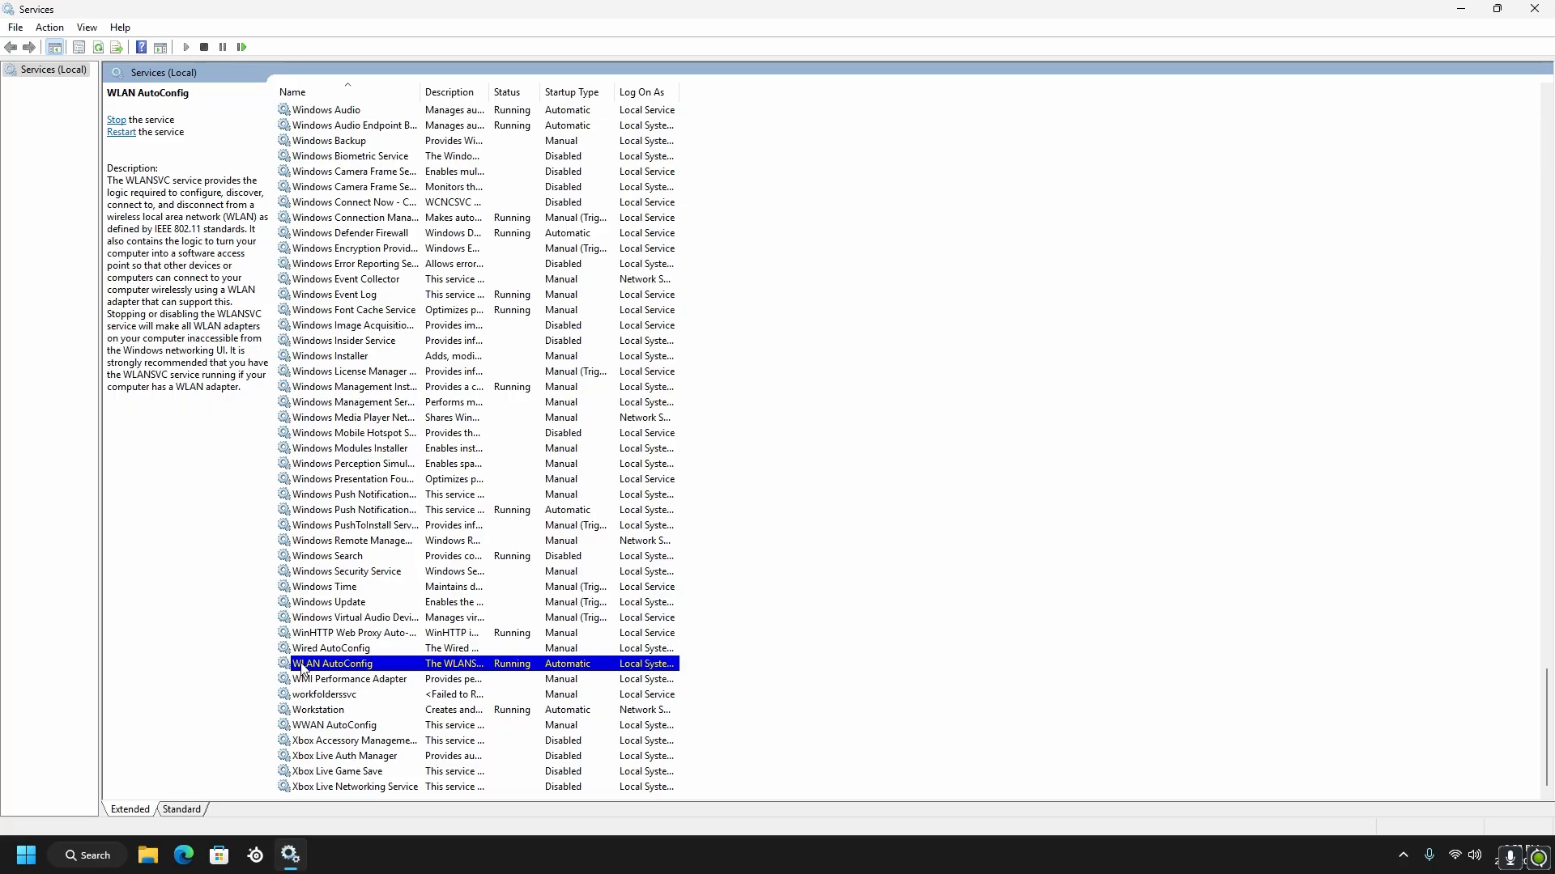
# Try to change the startup type of the WLAN AutoConfig service and close its properties
pyautogui.rightClick(429, 667)
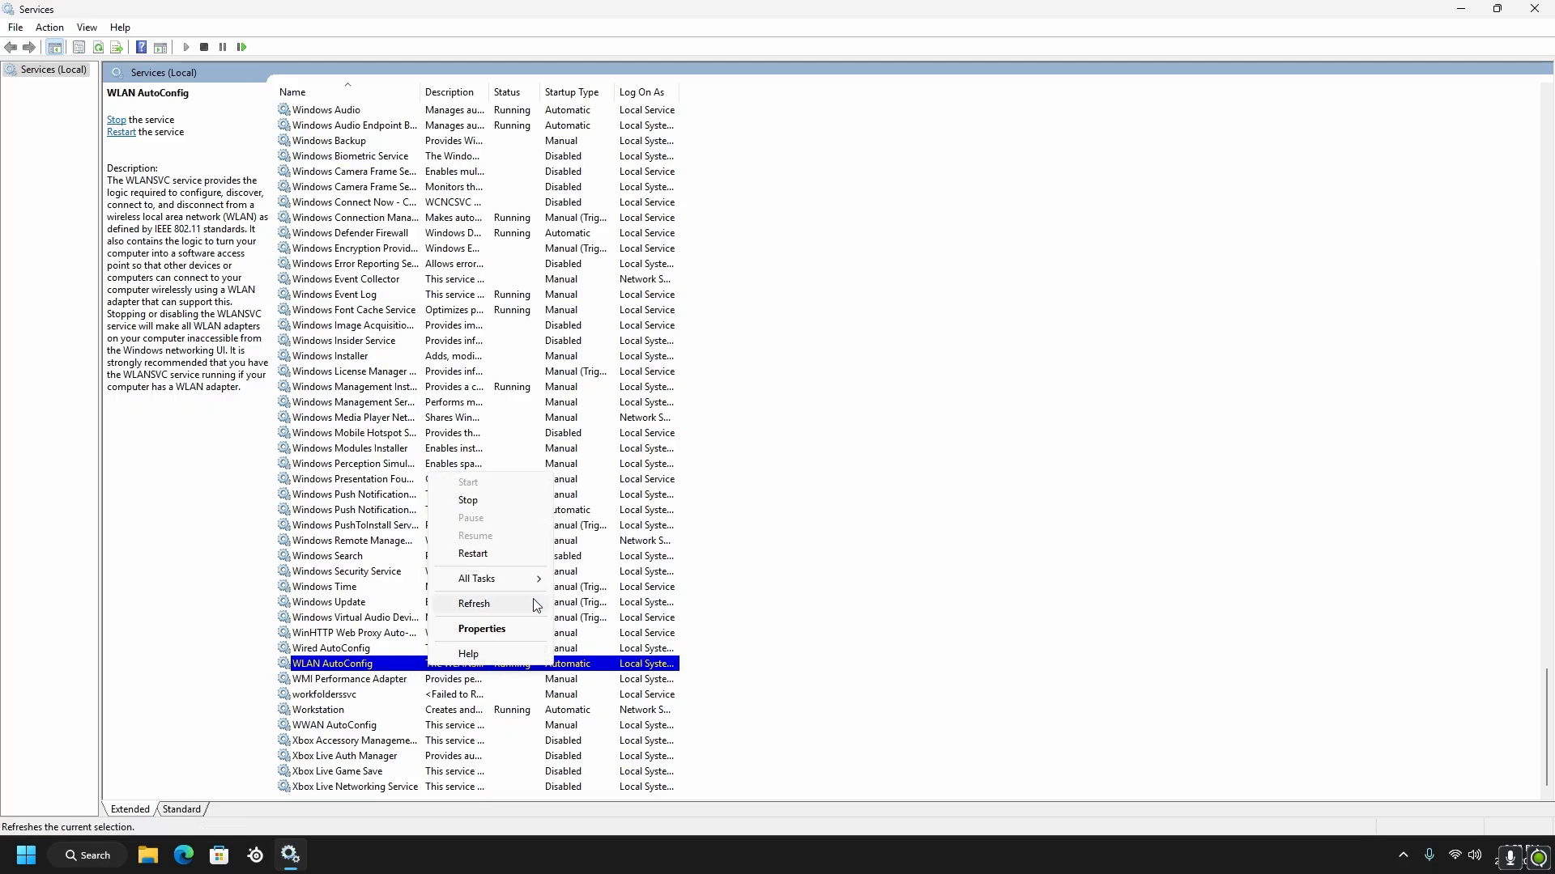
pyautogui.click(481, 630)
pyautogui.click(616, 456)
pyautogui.click(601, 502)
pyautogui.click(763, 638)
pyautogui.click(634, 638)
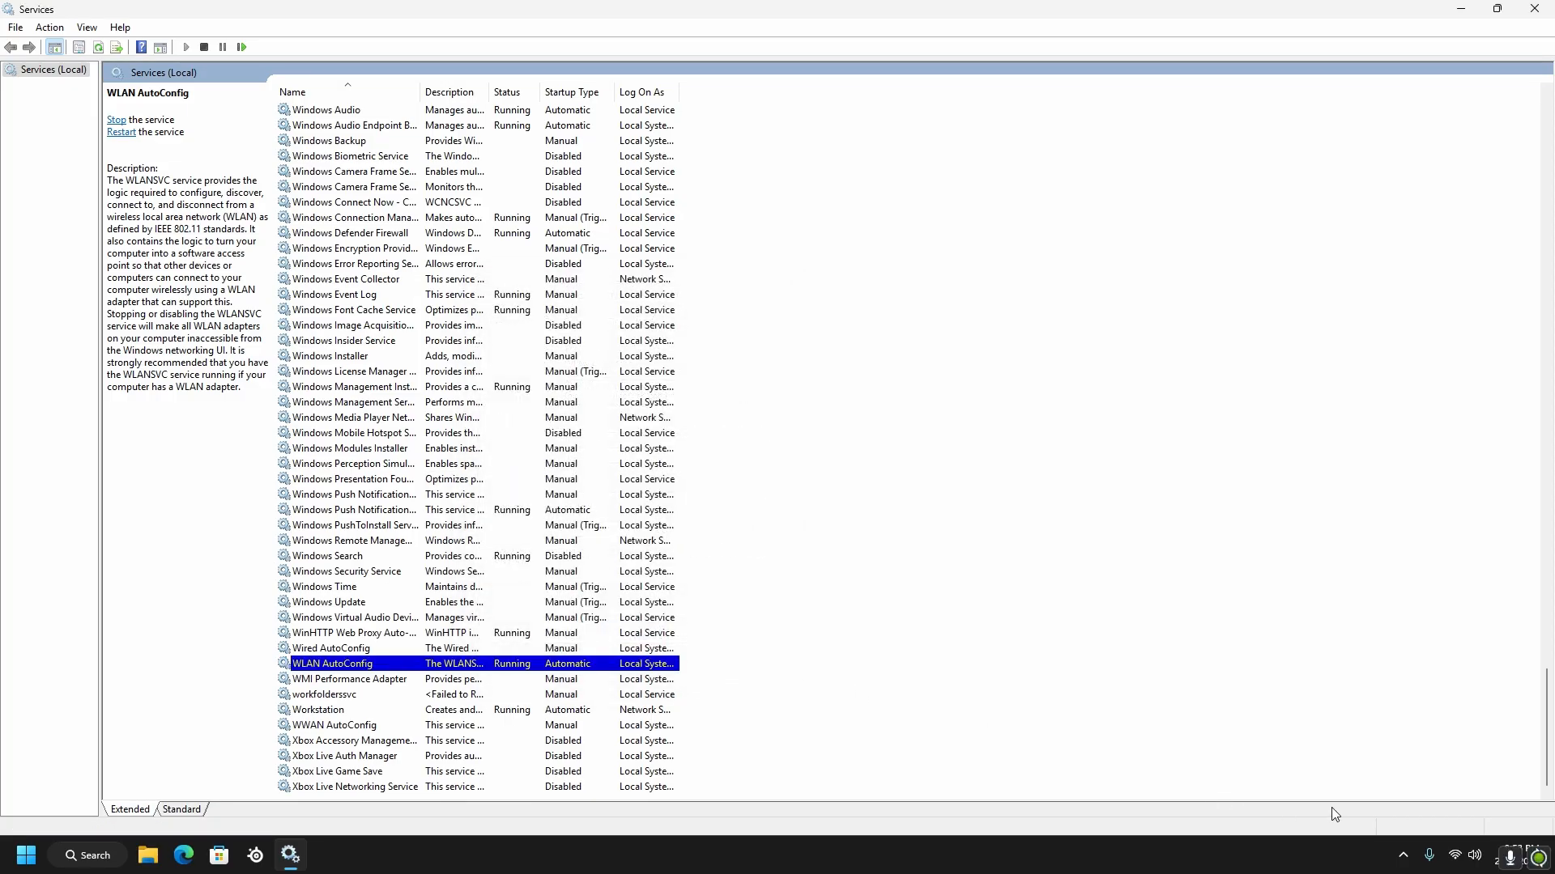
# Check the current Wi-Fi connection in the list of available networks and close the list
pyautogui.click(1441, 854)
pyautogui.click(1334, 600)
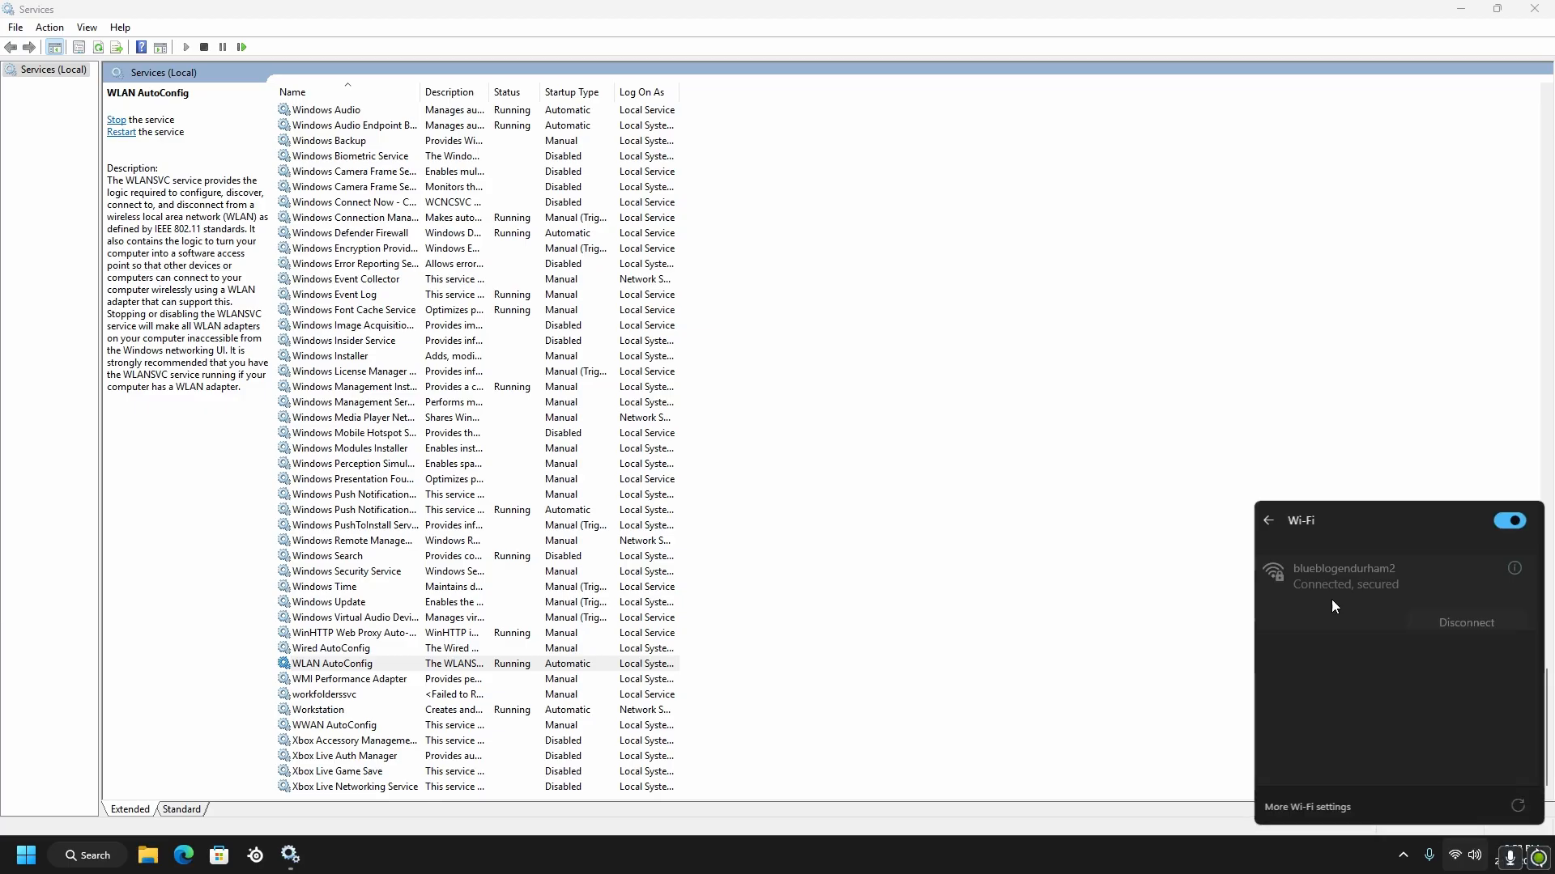
pyautogui.click(1217, 511)
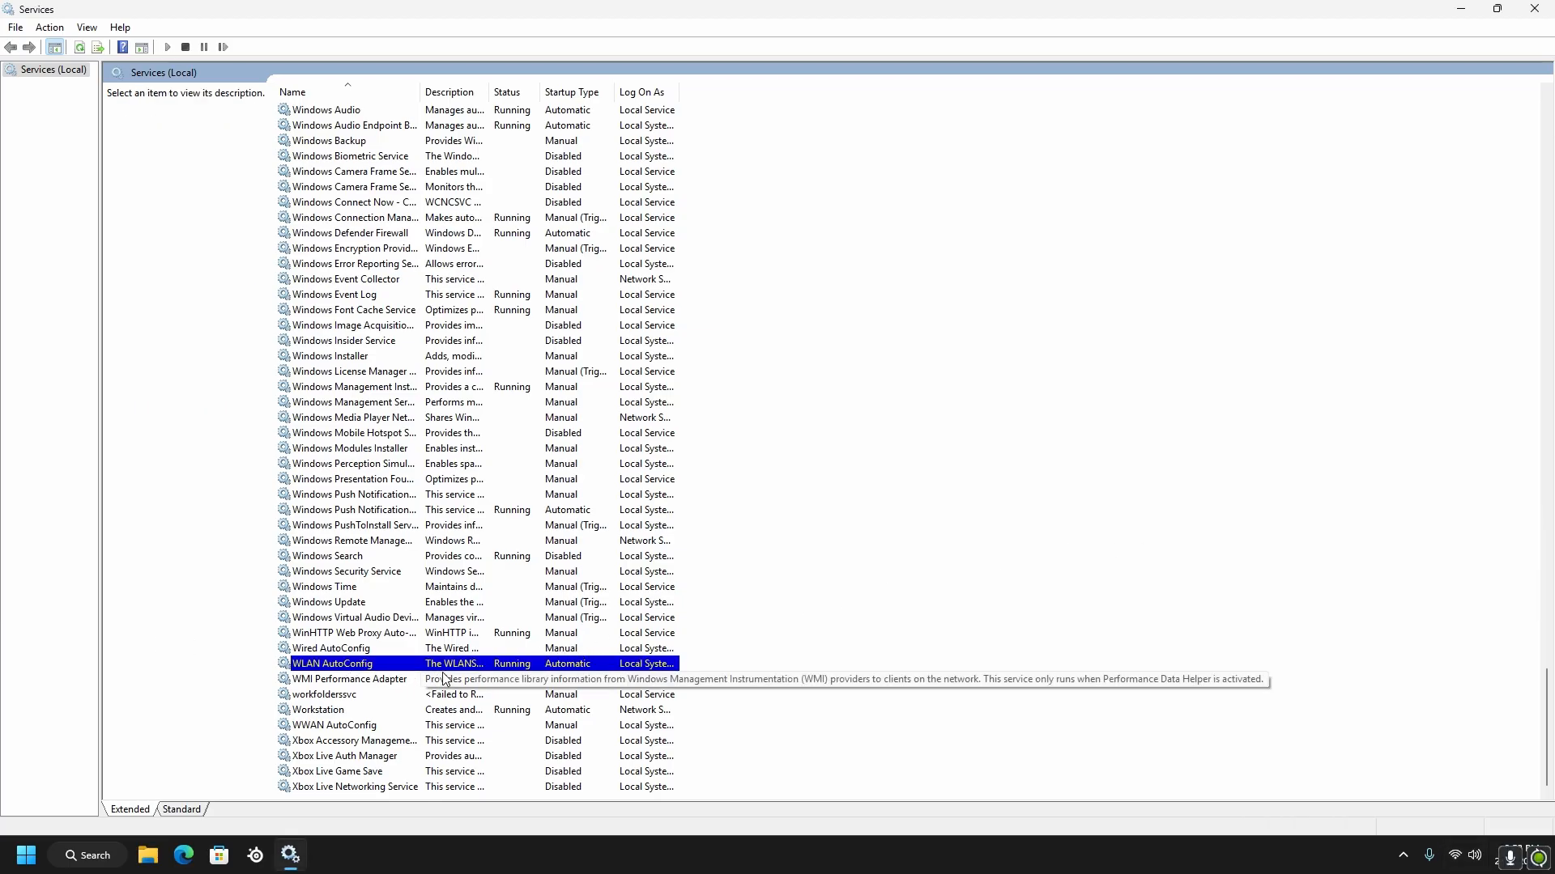
# Set the startup type of the Workstation service to Manual and accept its properties
pyautogui.rightClick(332, 713)
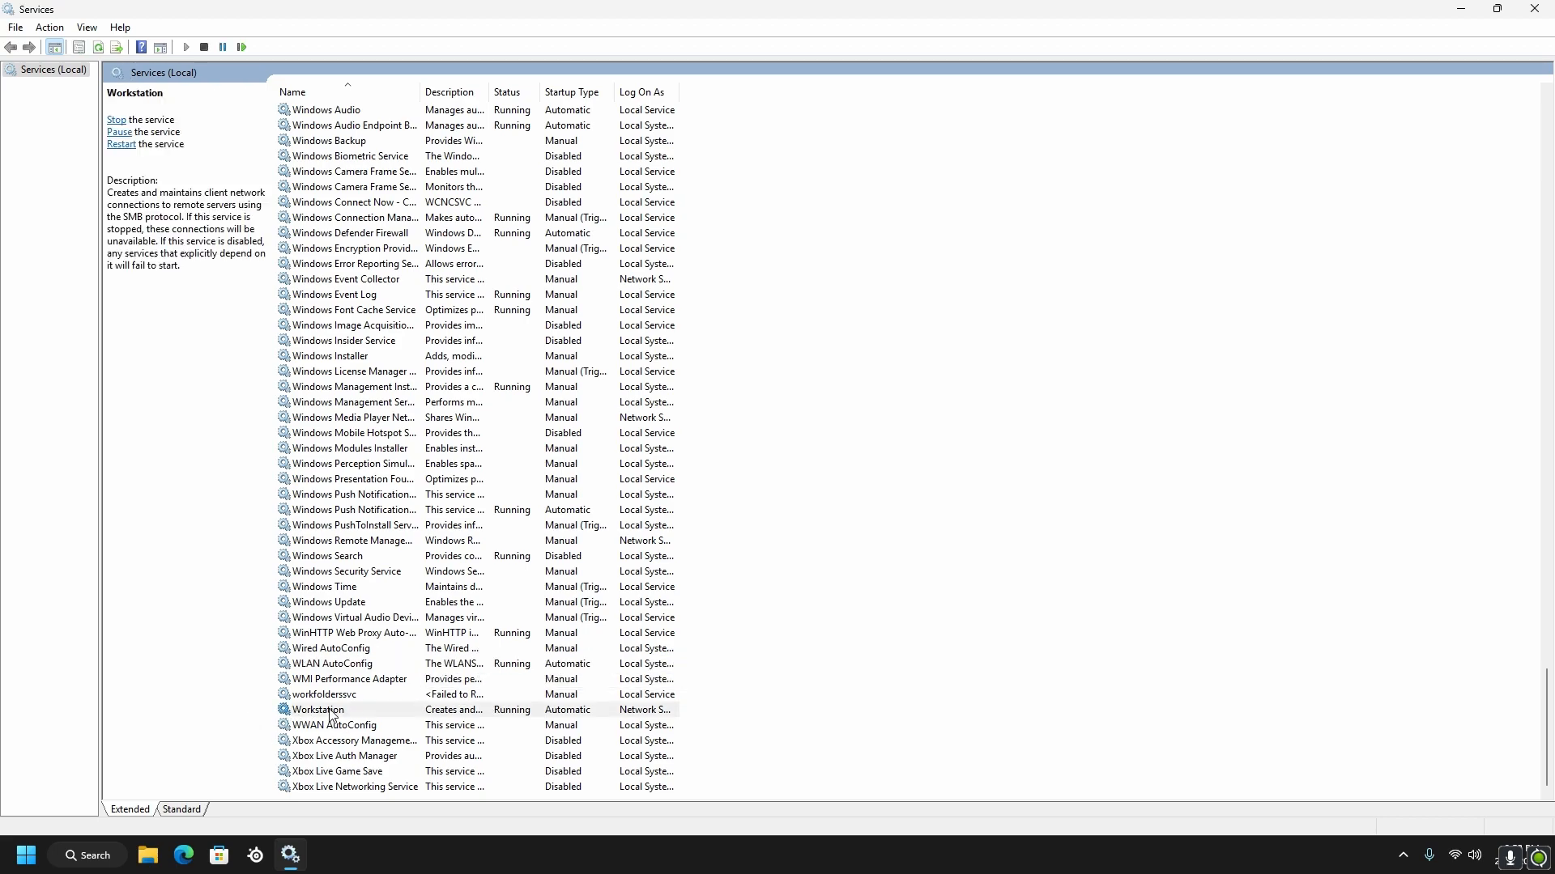
pyautogui.click(397, 669)
pyautogui.click(616, 456)
pyautogui.click(596, 490)
pyautogui.click(765, 638)
pyautogui.click(633, 639)
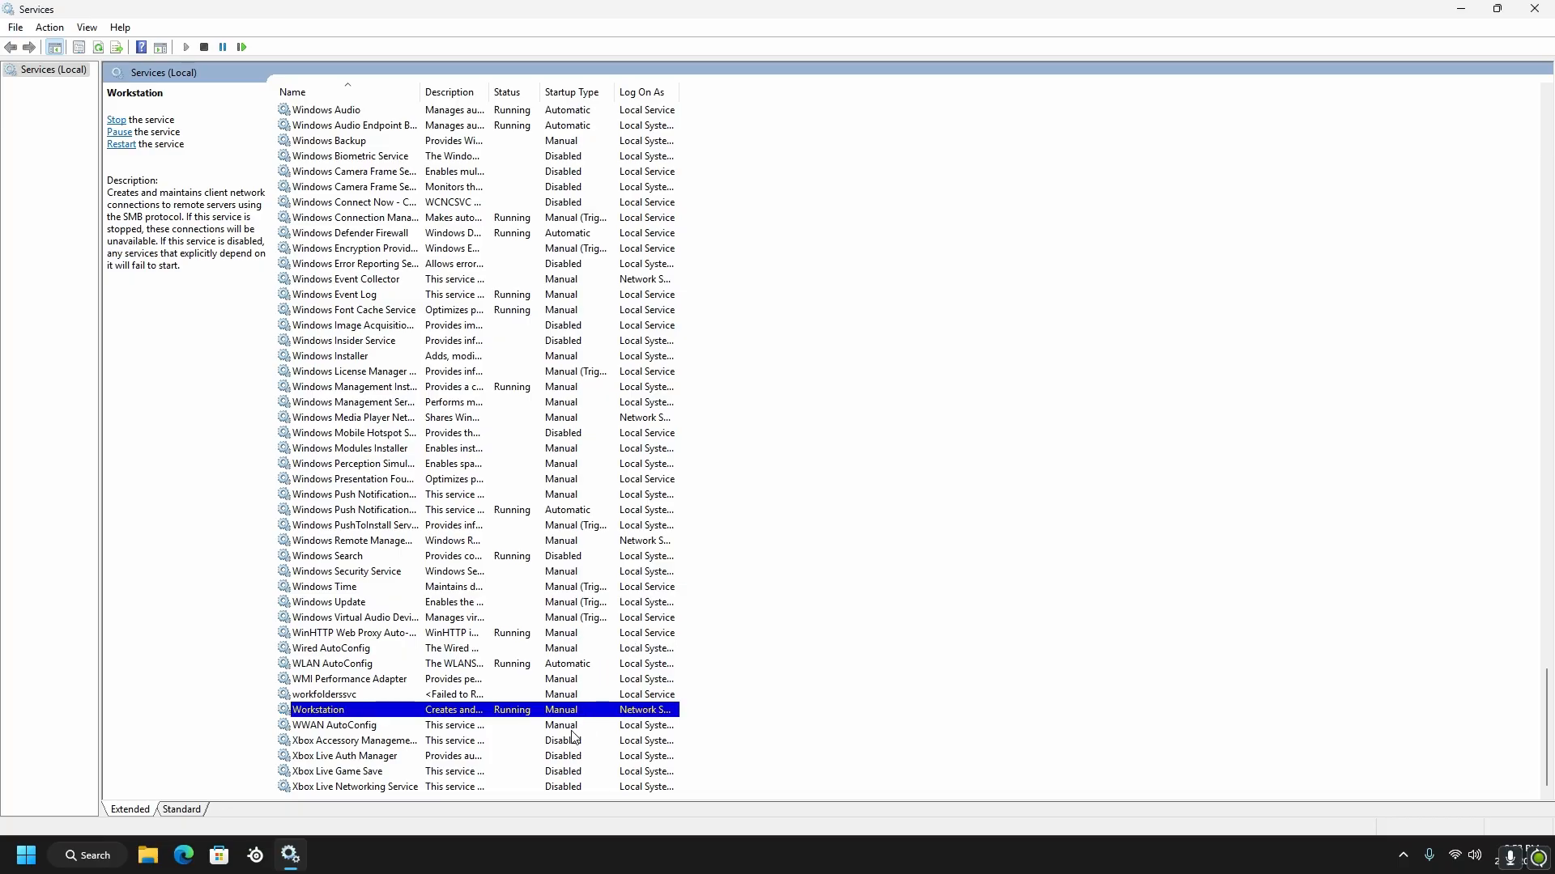
# Review the startup types back to the beginning of the services list and close the Services window
pyautogui.scroll(20, 380, 657)
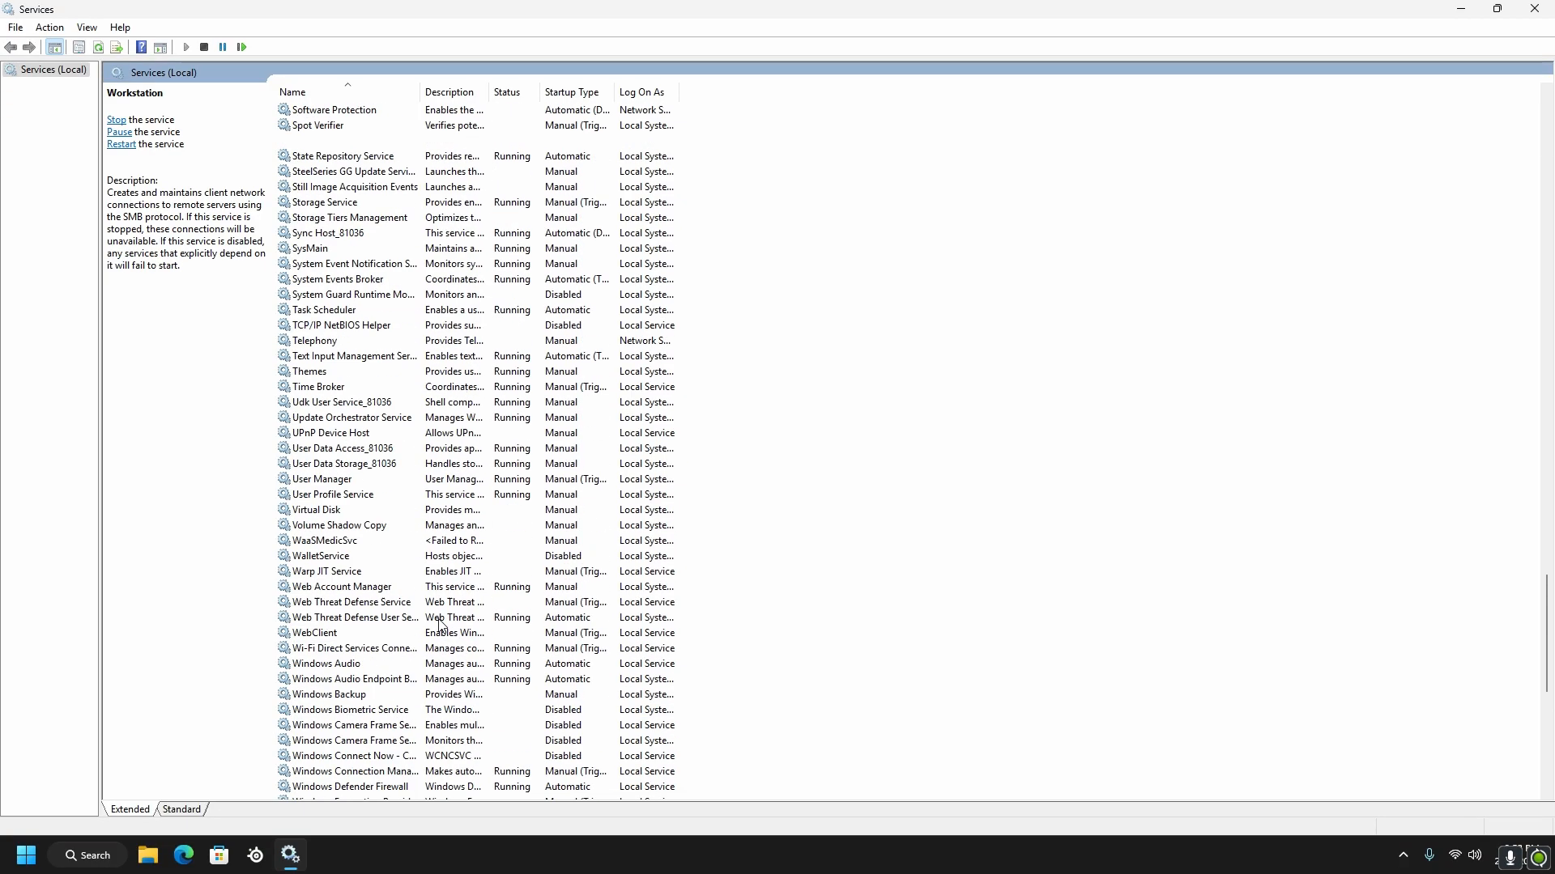
pyautogui.scroll(20, 502, 522)
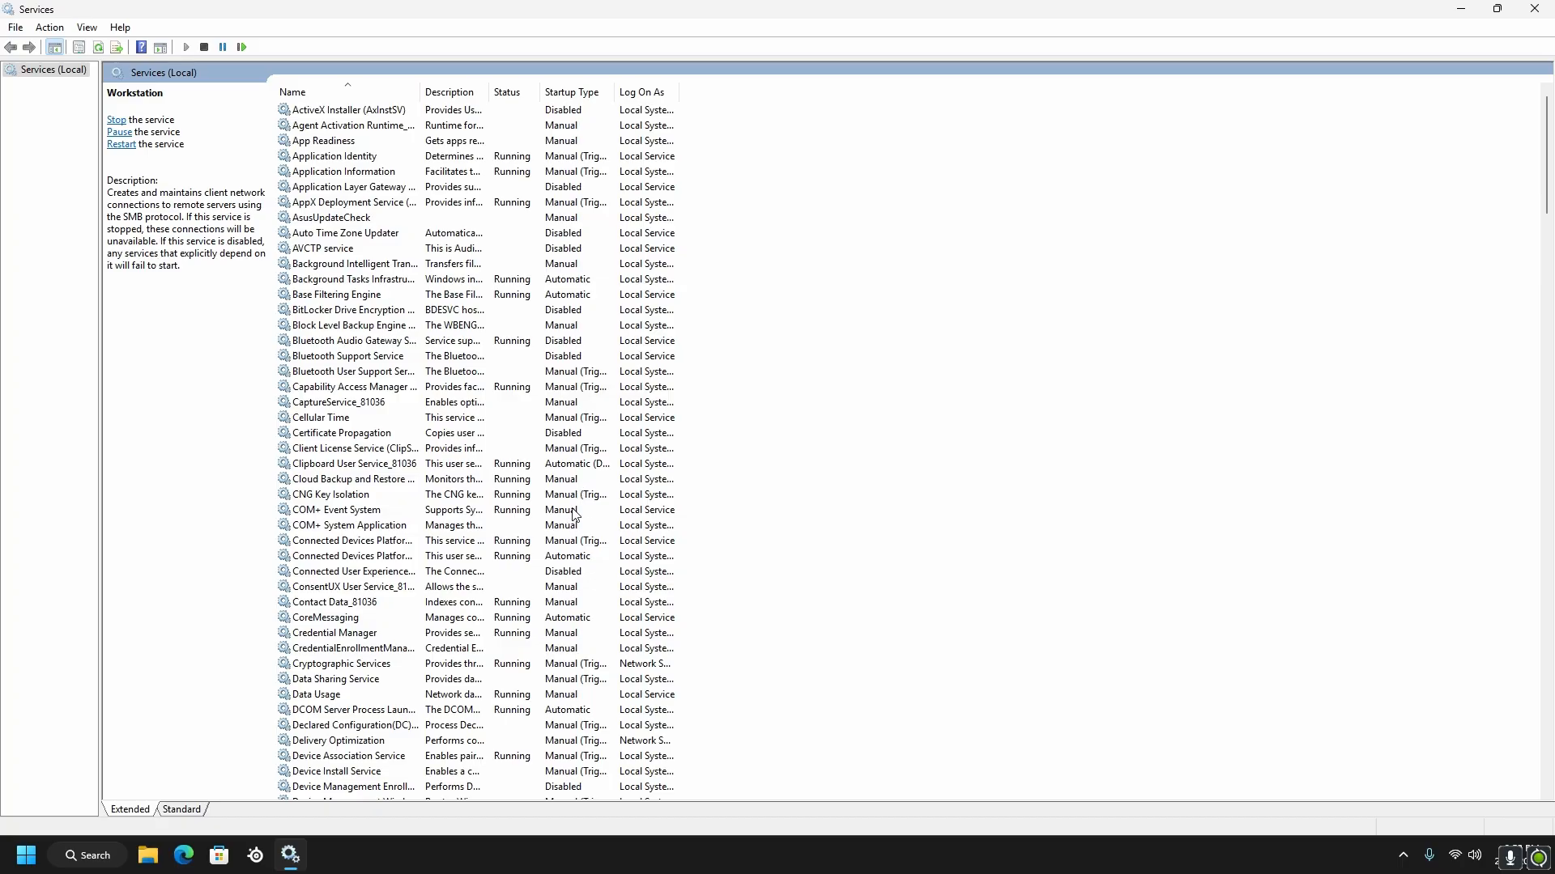
pyautogui.click(1534, 9)
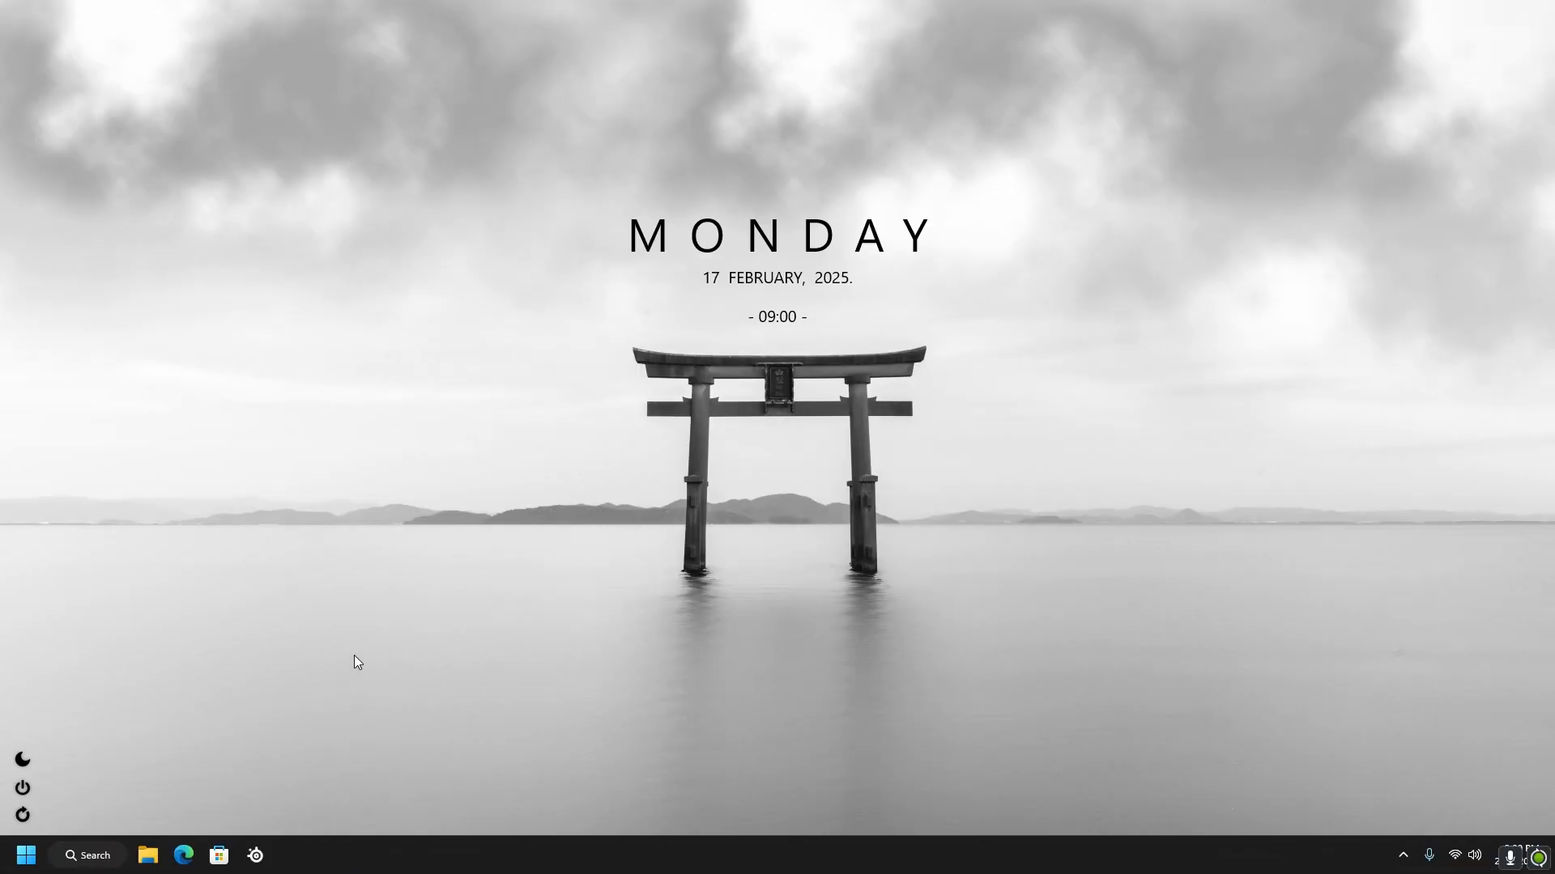
# Open Task Manager, examine the CPU performance figures including the process count, and close it
pyautogui.rightClick(299, 850)
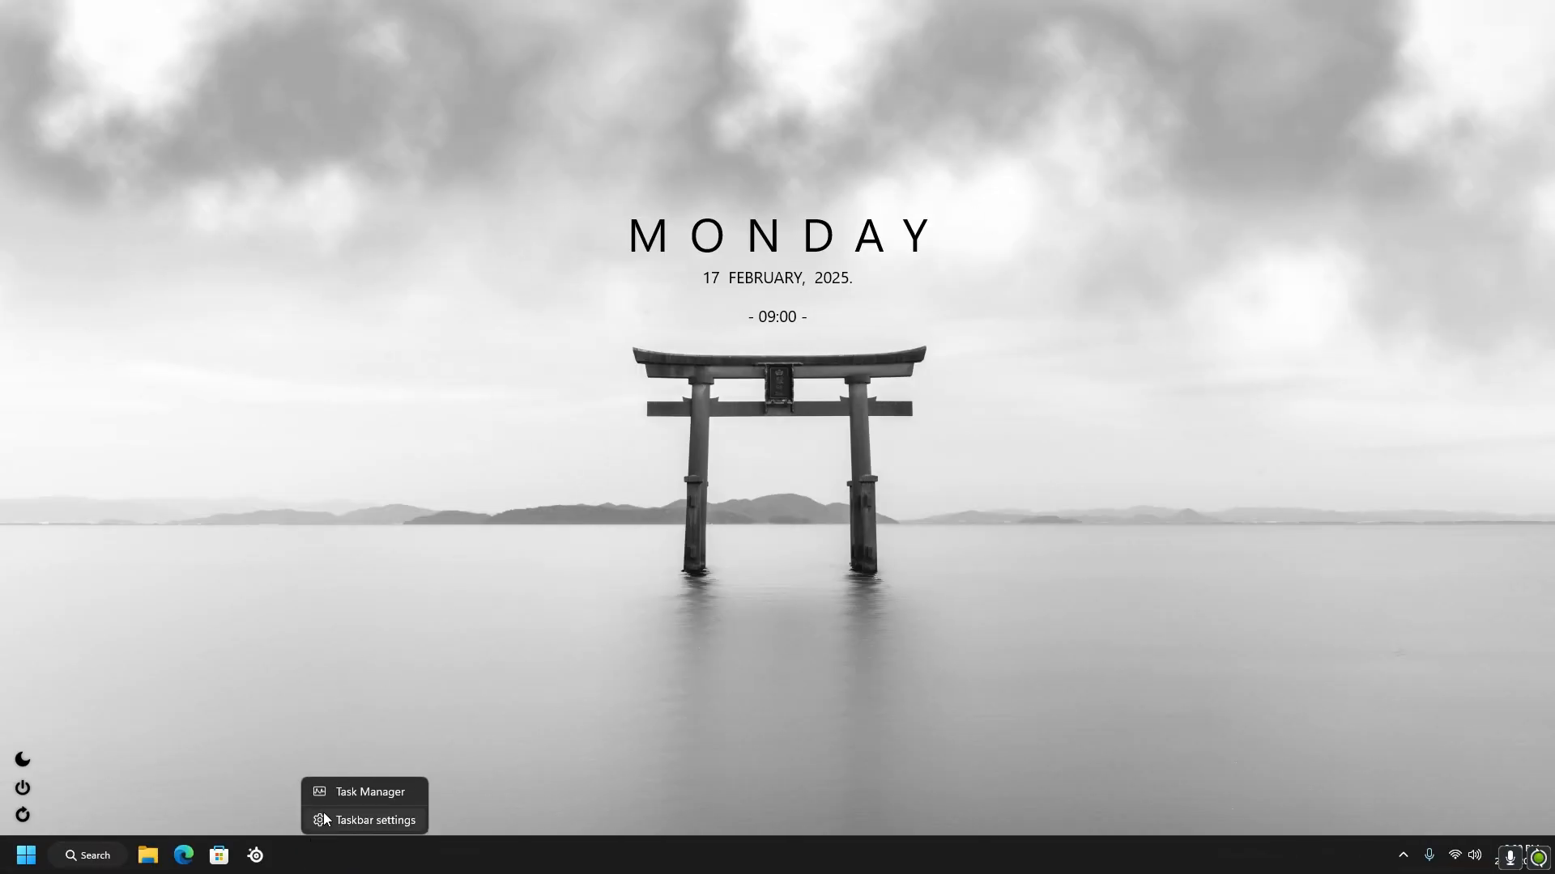
pyautogui.click(336, 794)
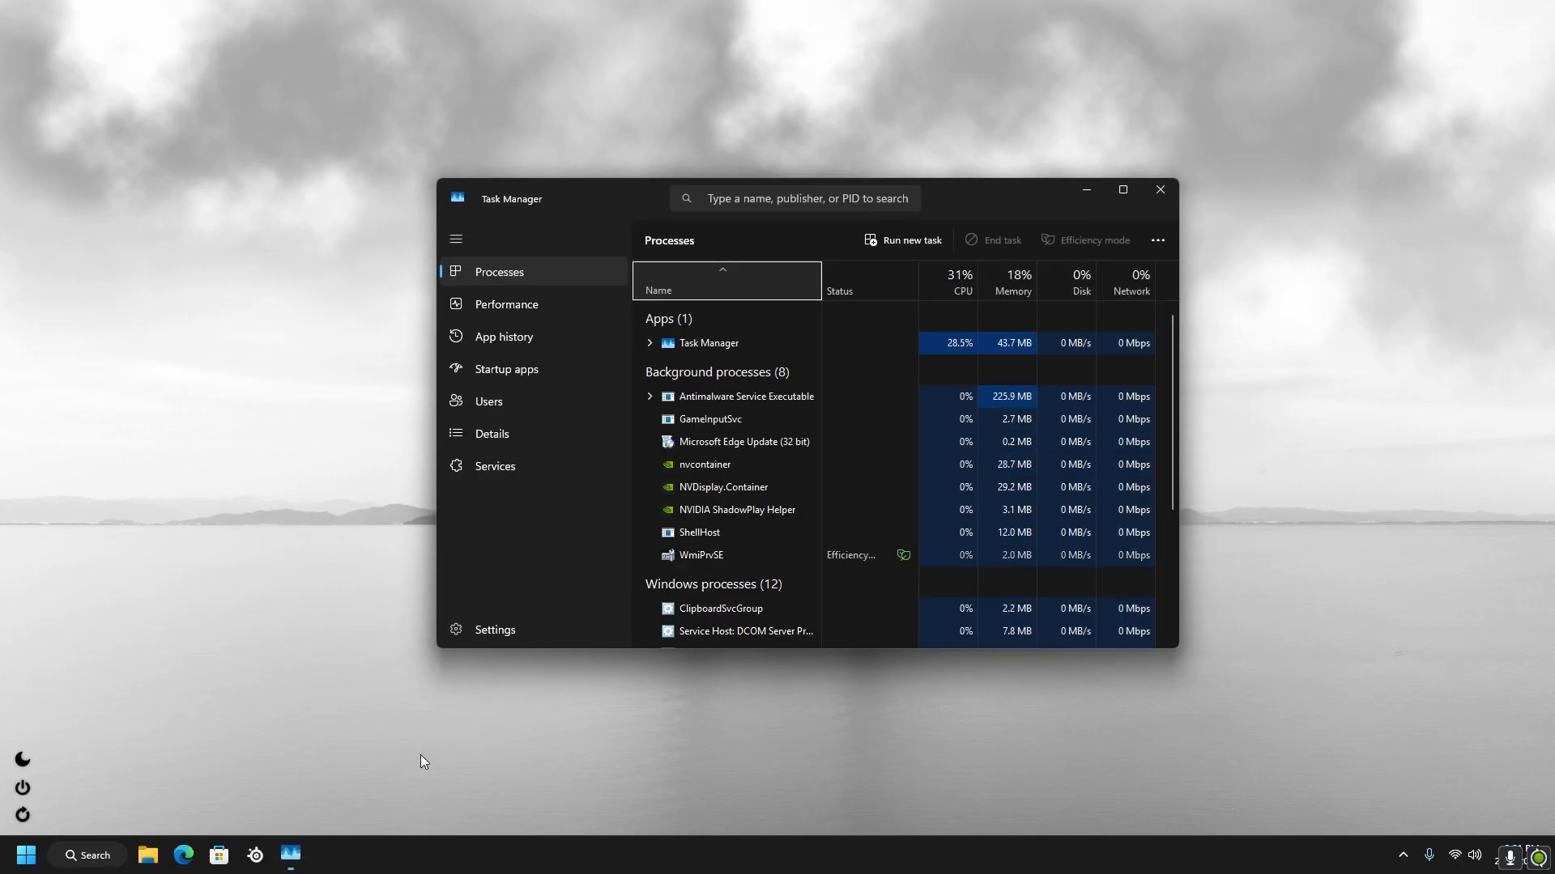
pyautogui.click(480, 310)
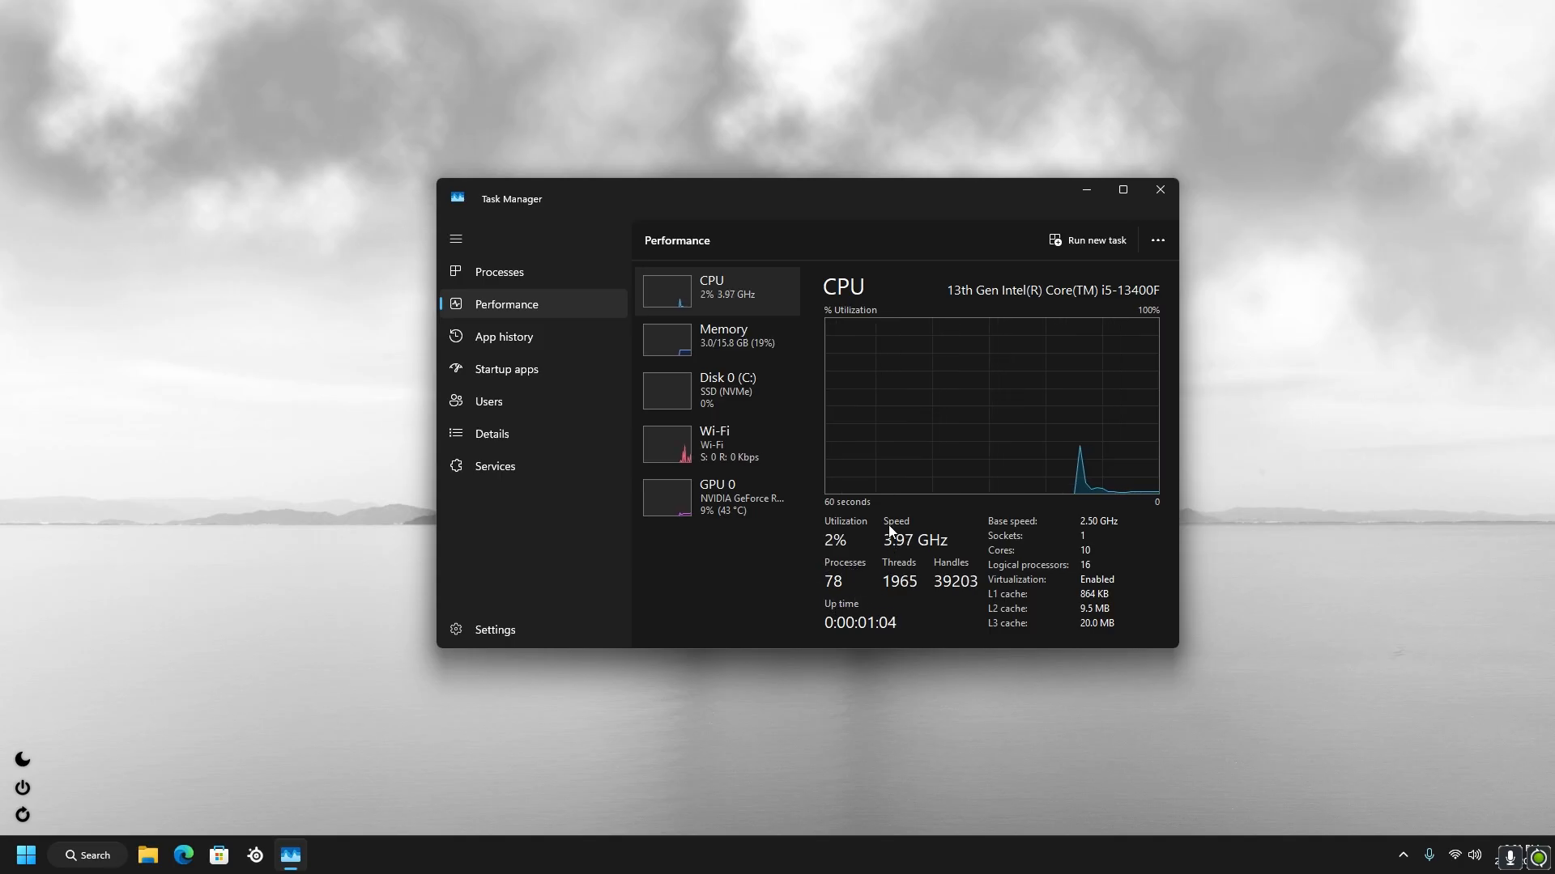
pyautogui.click(1158, 192)
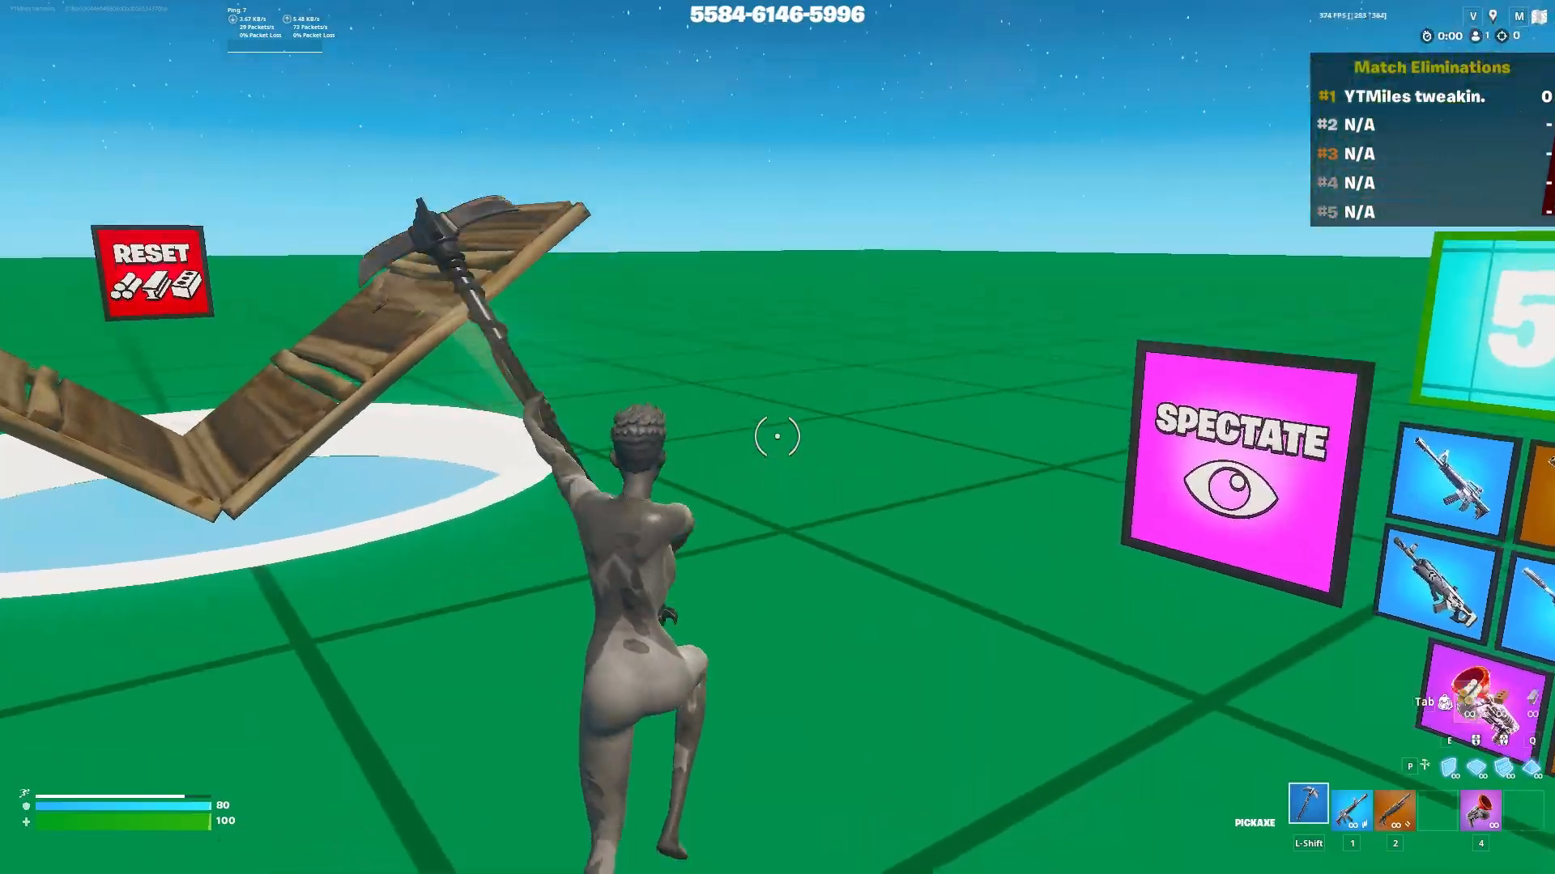
pyautogui.press('2')
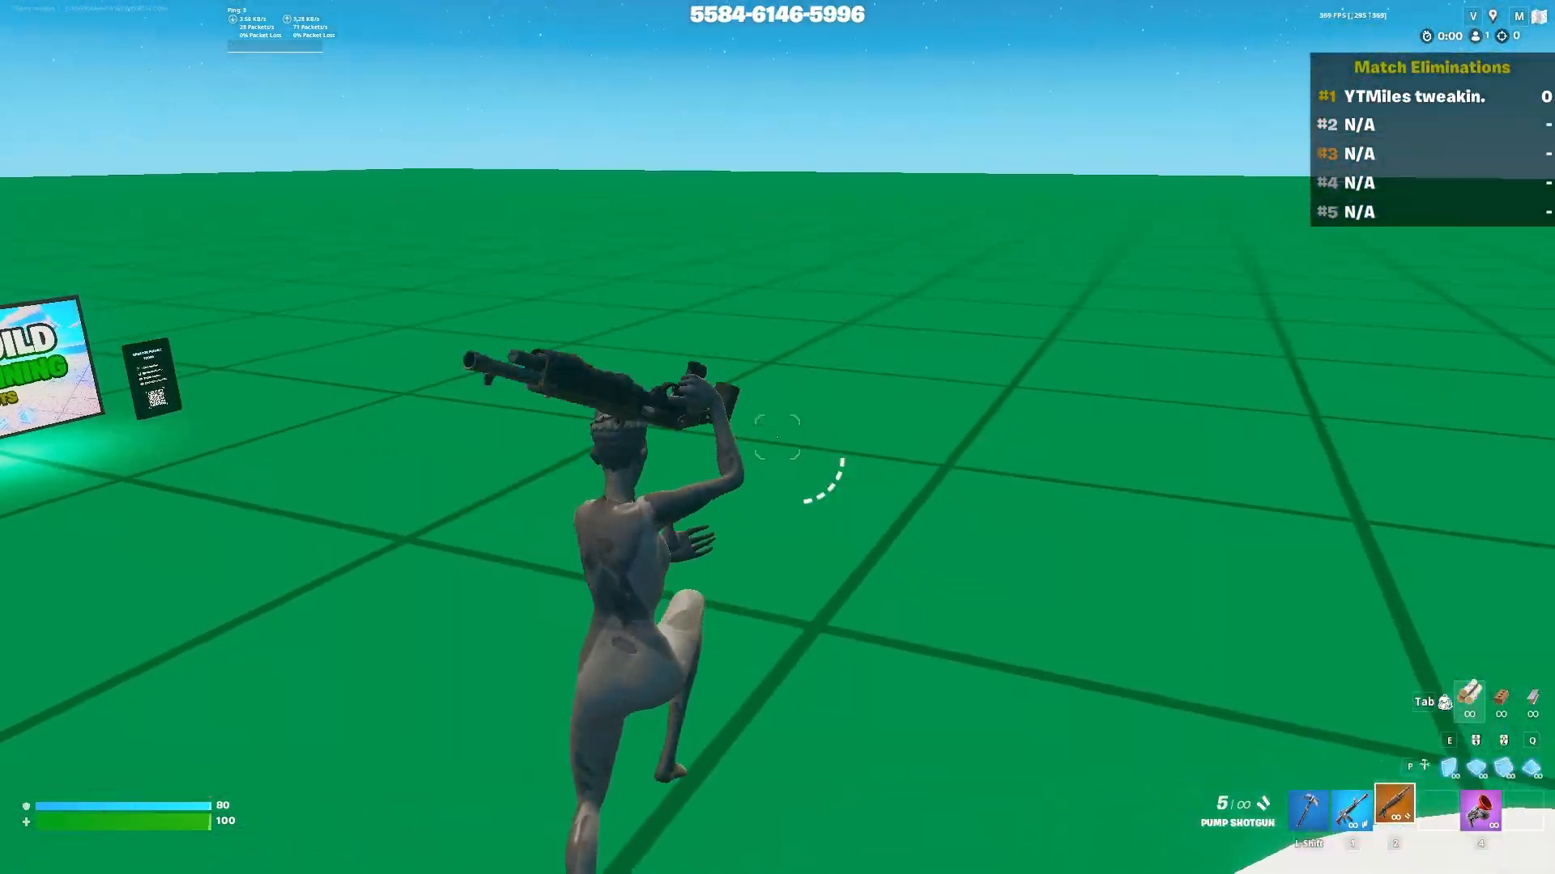
pyautogui.press('q')
pyautogui.click(777, 437)
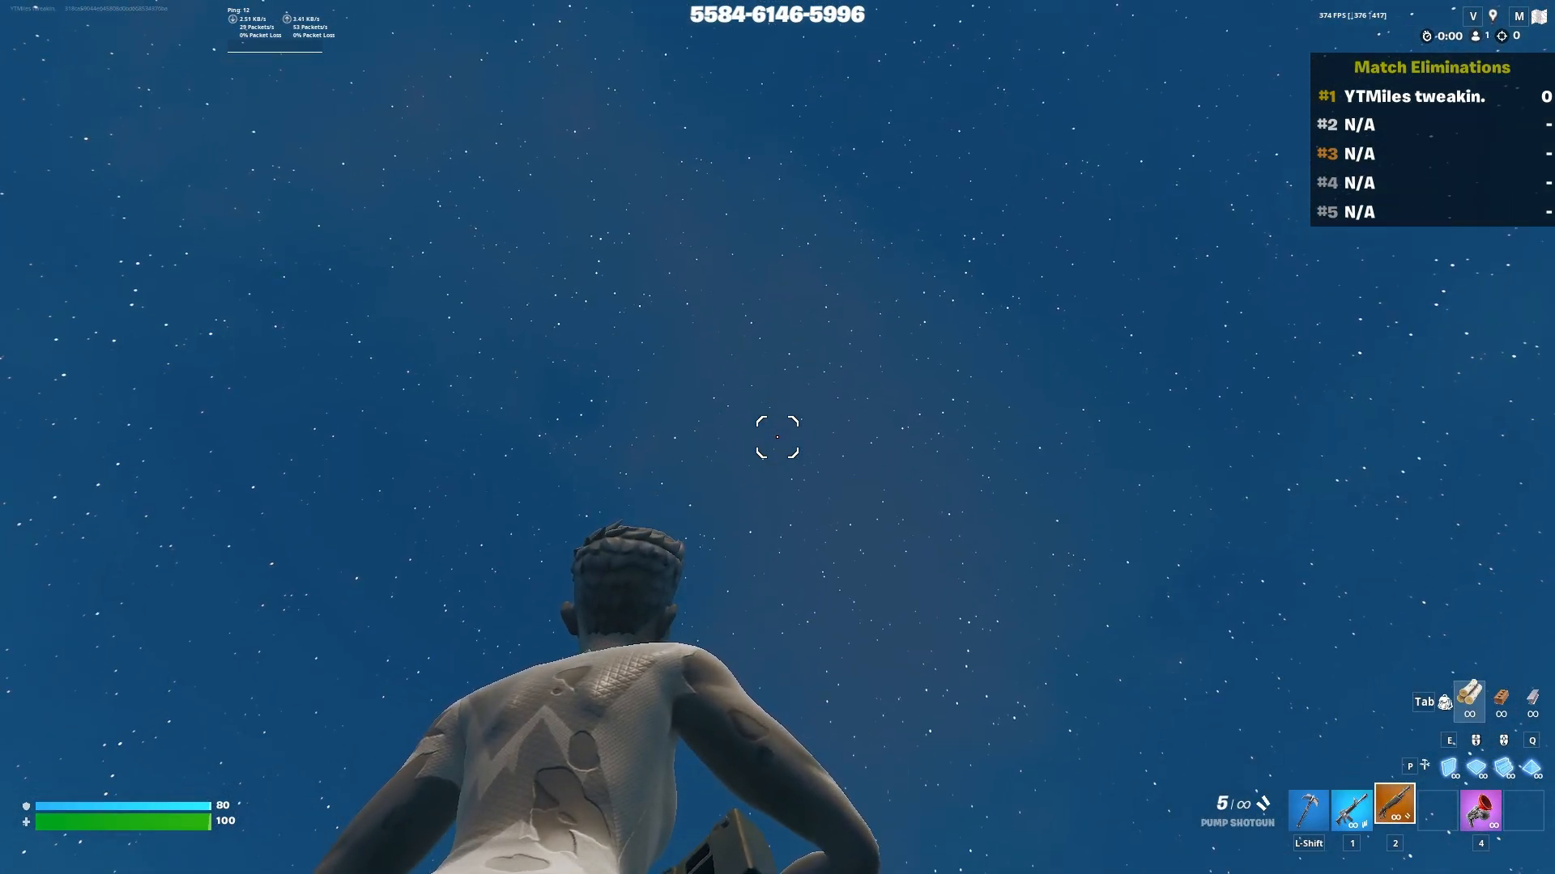
pyautogui.press('w')
pyautogui.press('shift')
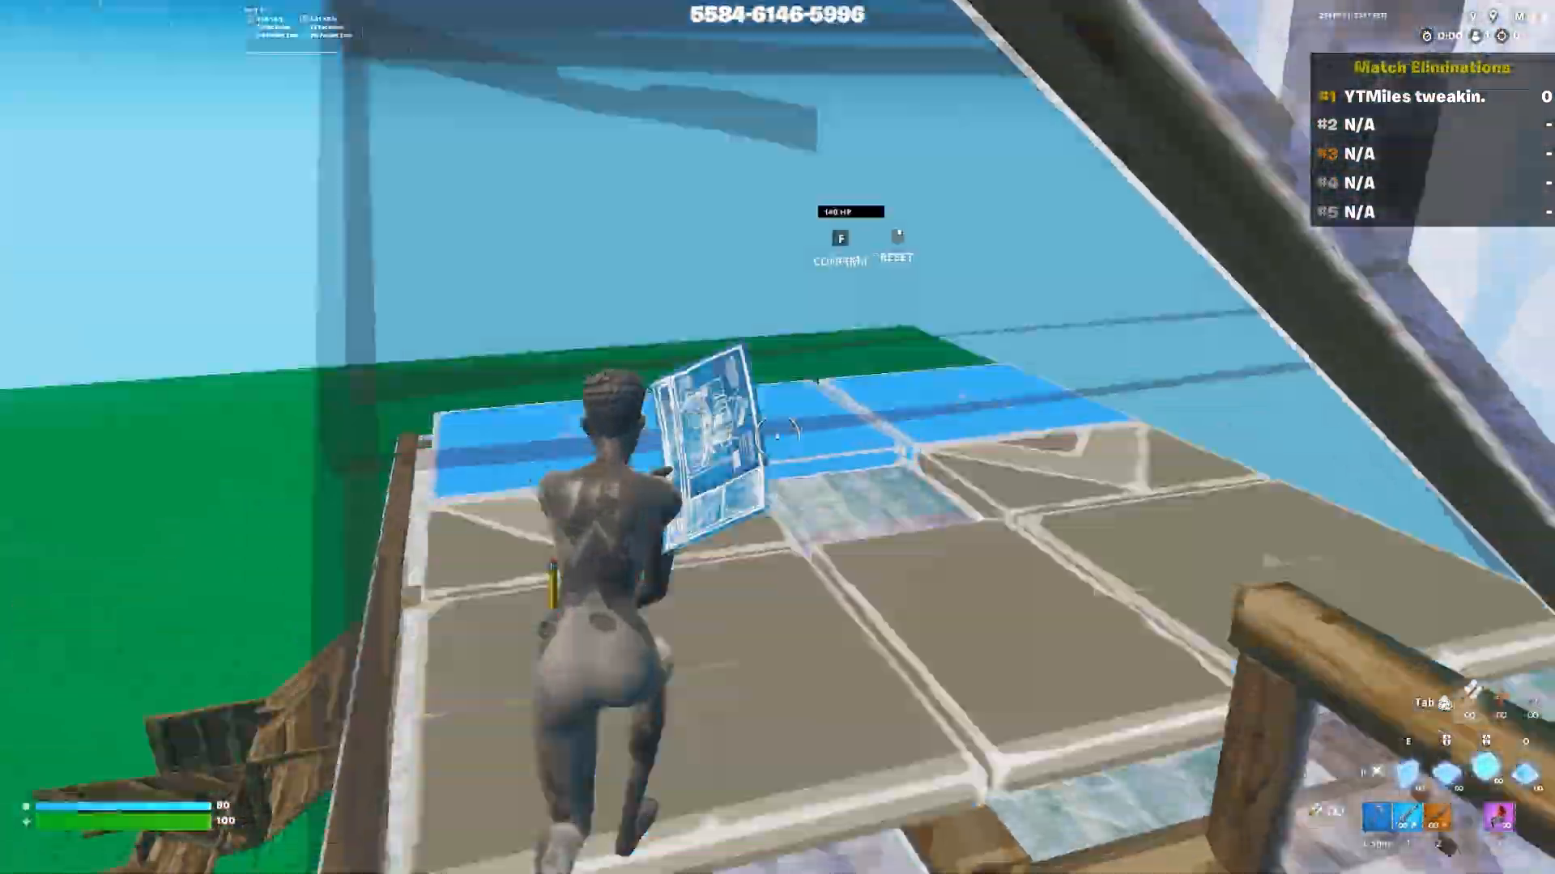
pyautogui.press('f')
pyautogui.press('f')
pyautogui.press('f')
pyautogui.press('e')
pyautogui.click(777, 437)
pyautogui.press('f')
pyautogui.click(778, 437)
pyautogui.click(778, 437)
pyautogui.press('f')
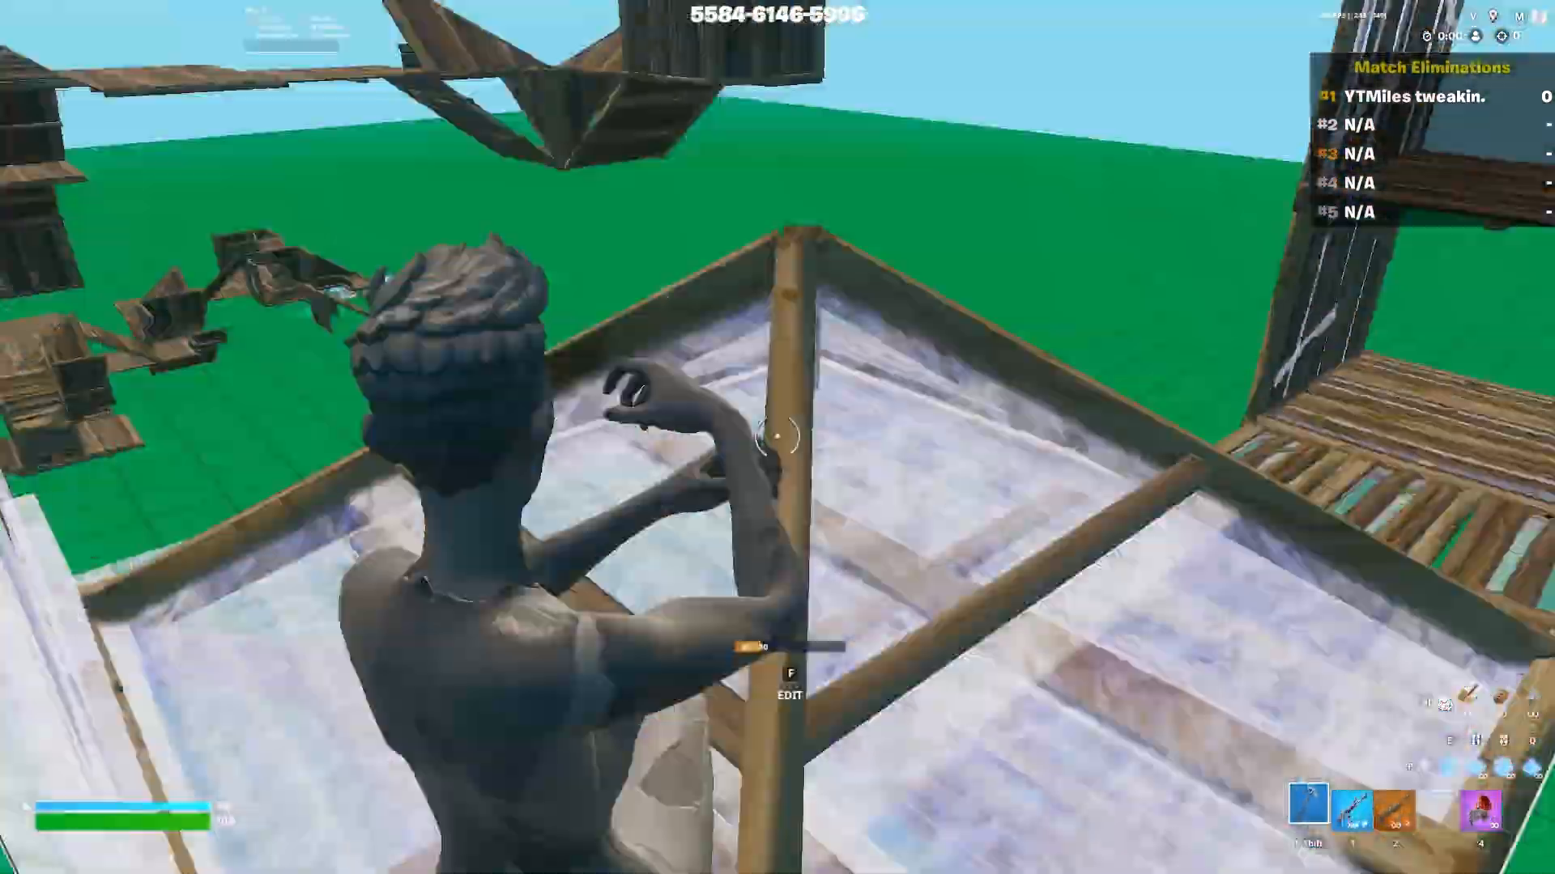
pyautogui.click(778, 437)
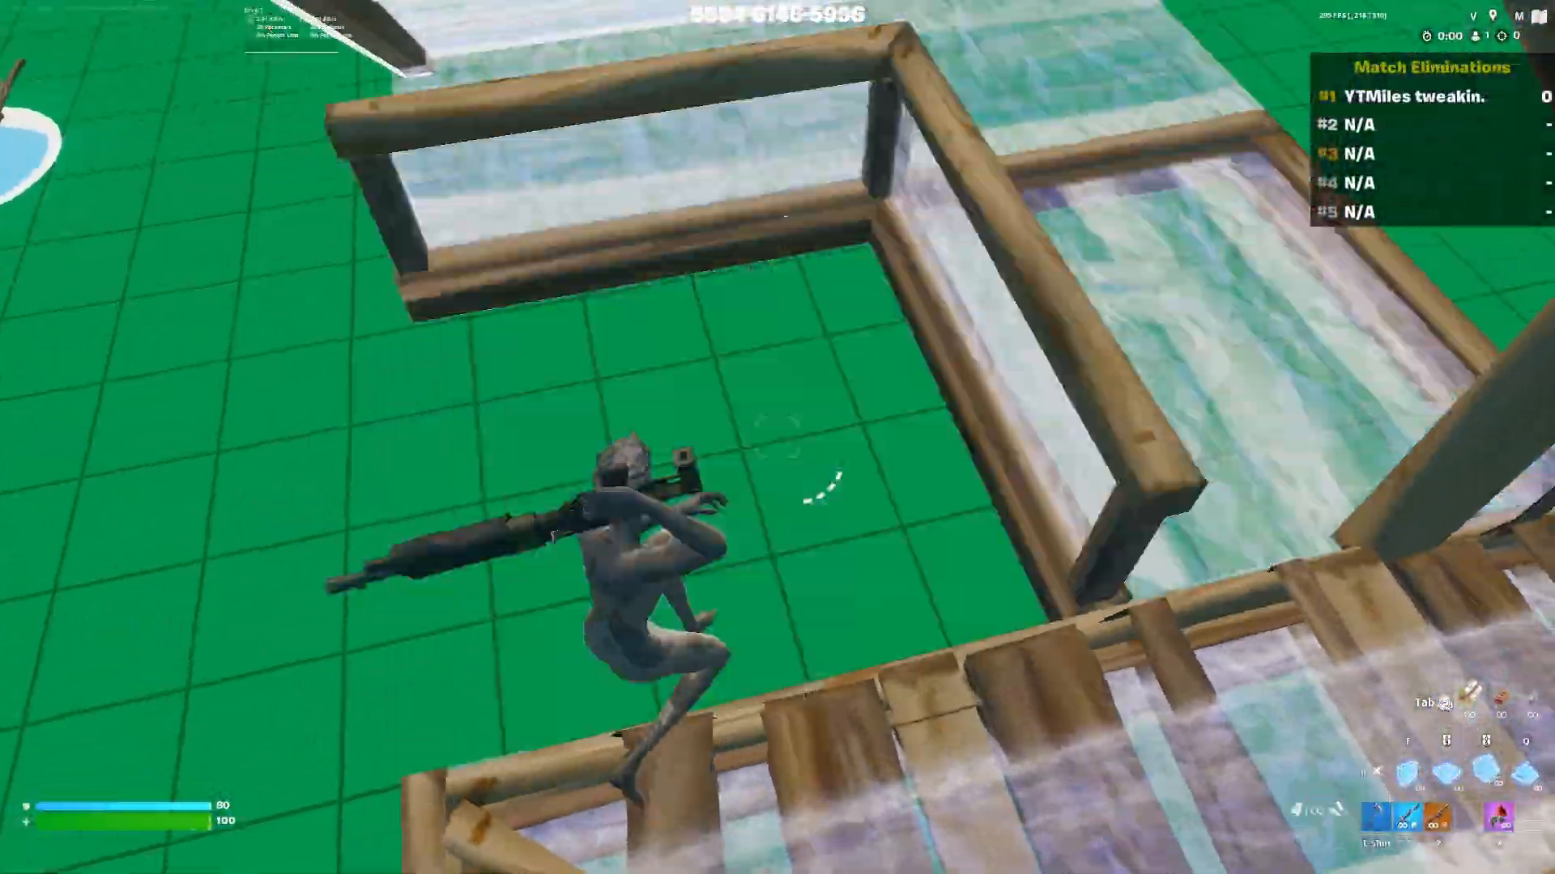
pyautogui.press('f')
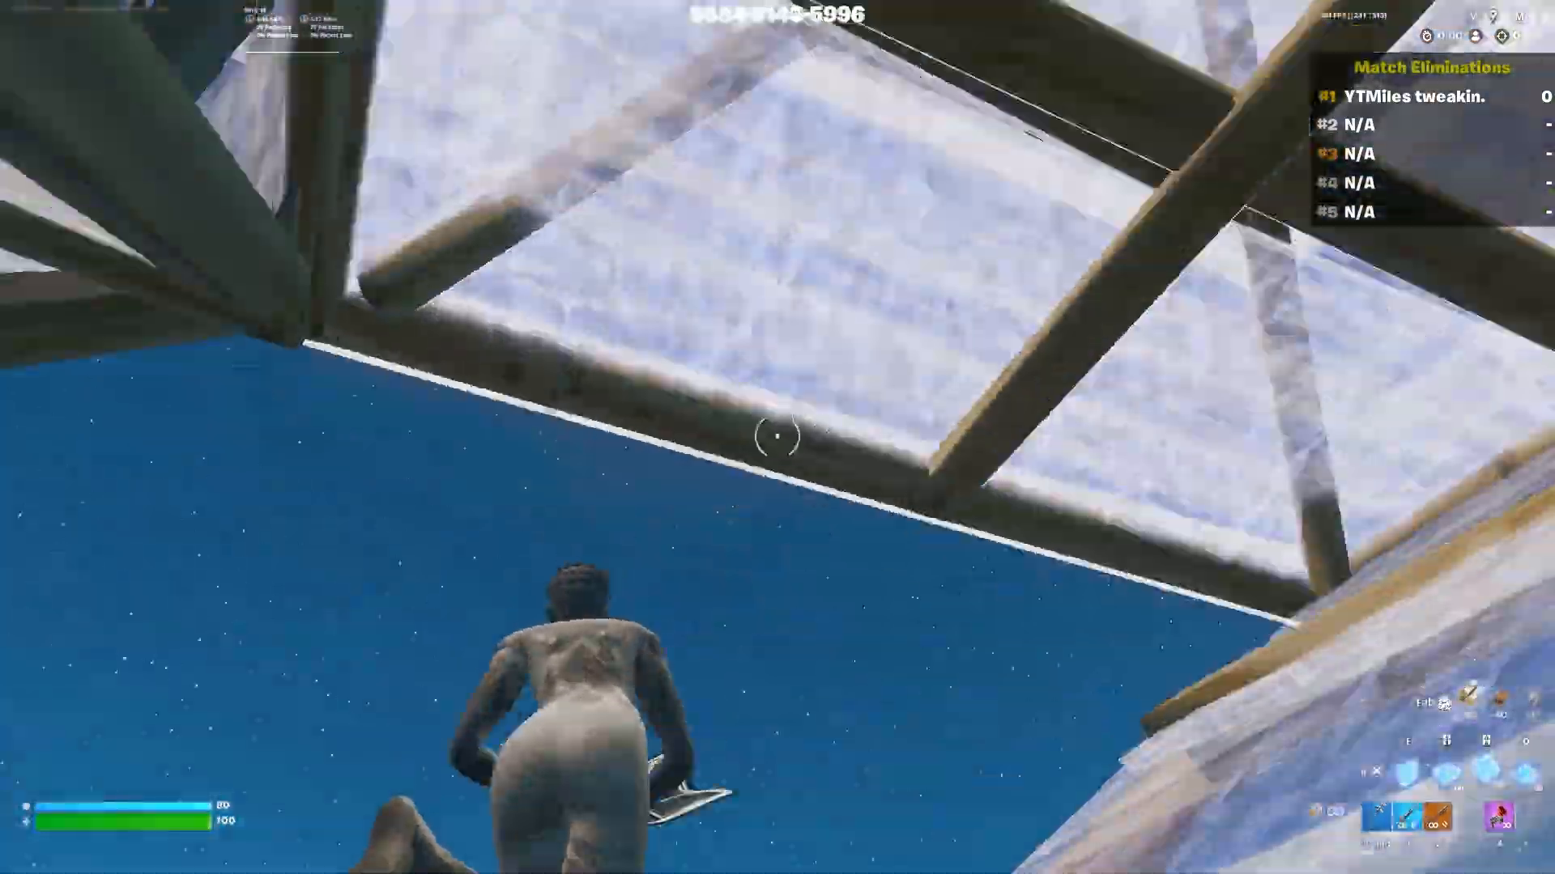
pyautogui.click(778, 437)
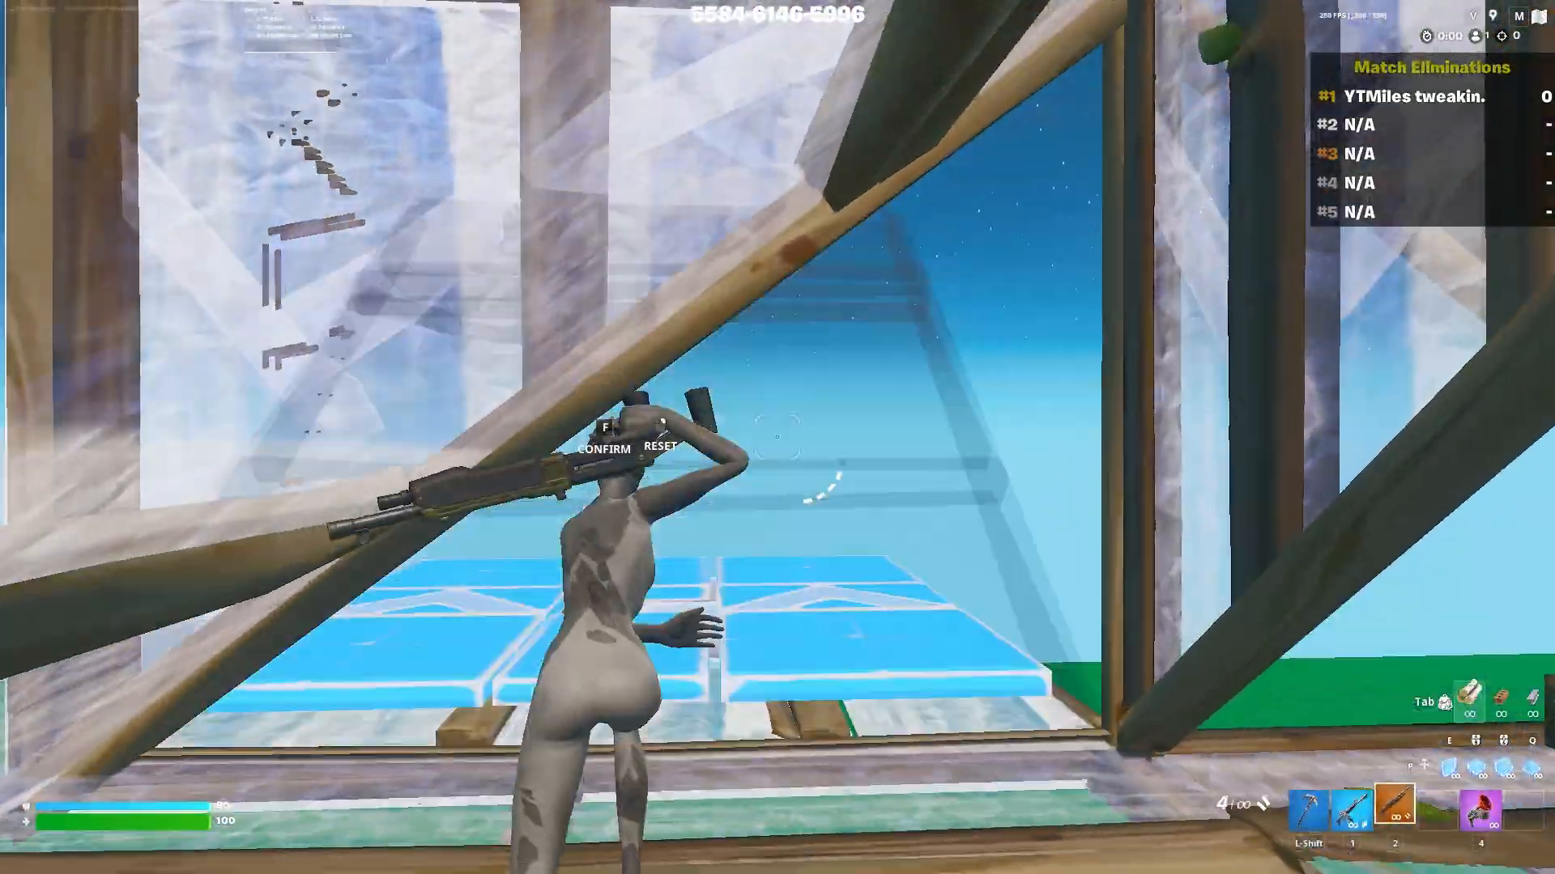
pyautogui.click(777, 437)
pyautogui.press('2')
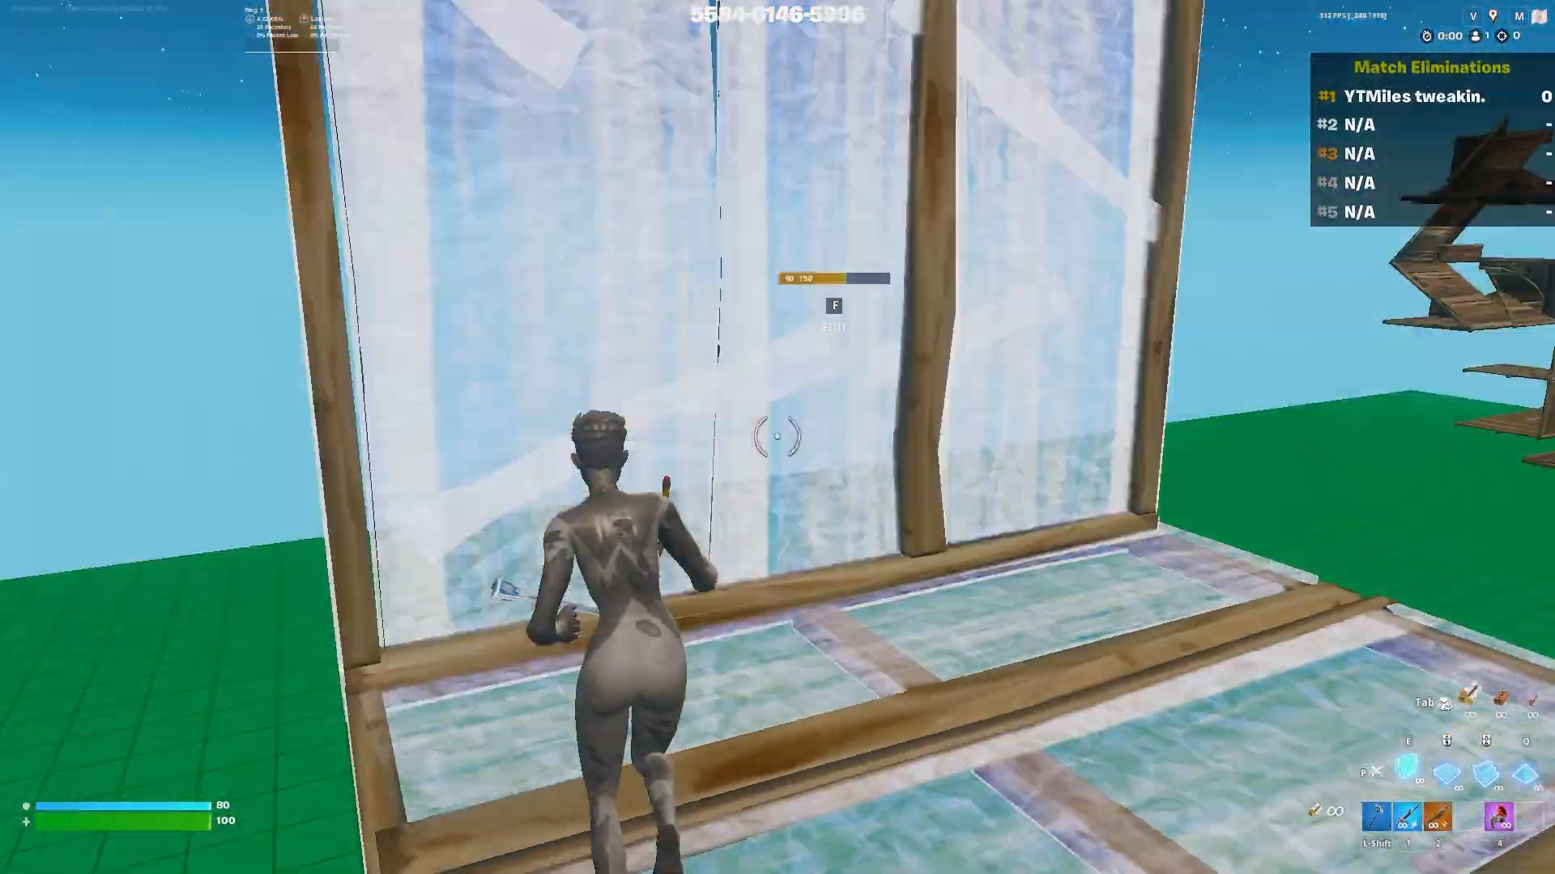